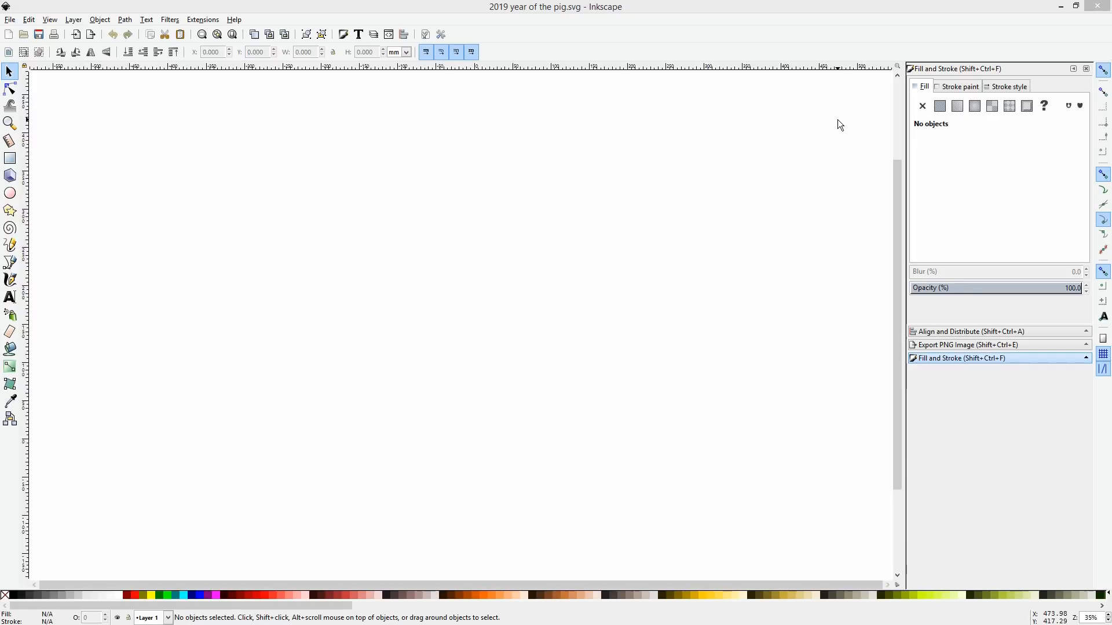
Turn off snapping and add the text "2019" in the upper-left area of the canvas.
{"action": "left_click", "coordinate": [1102, 70]}
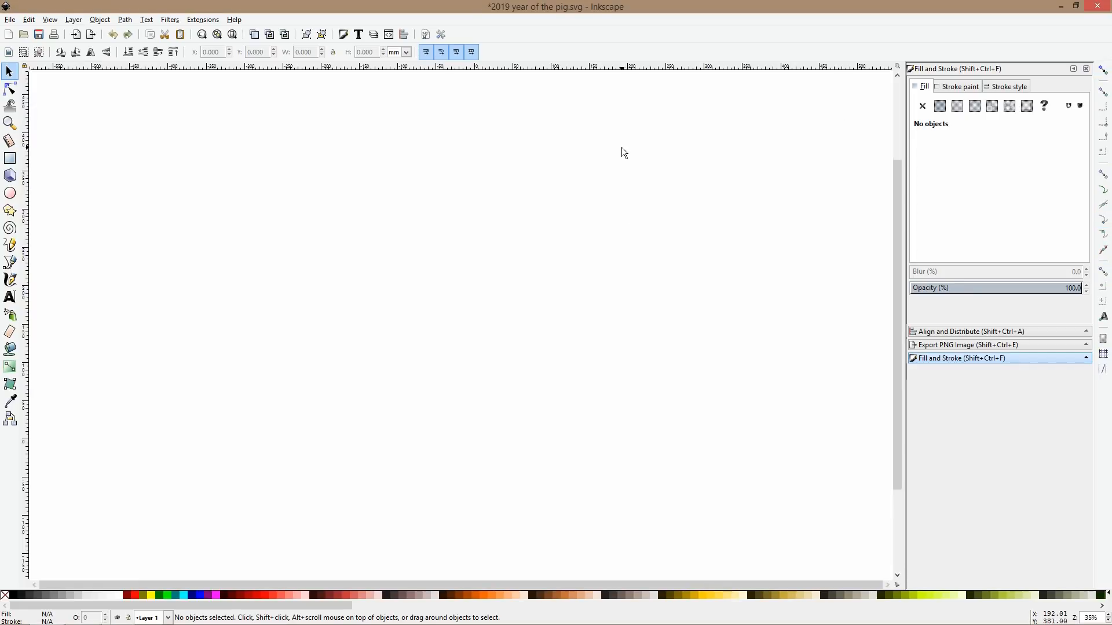
{"action": "left_click", "coordinate": [10, 192]}
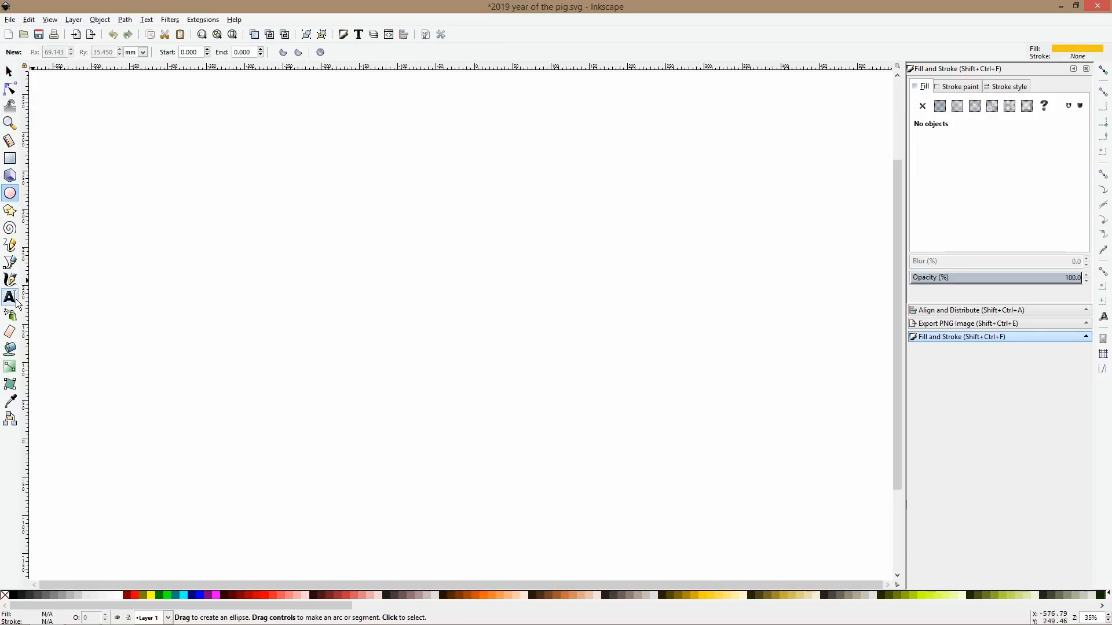
{"action": "left_click", "coordinate": [10, 297]}
{"action": "left_click", "coordinate": [217, 243]}
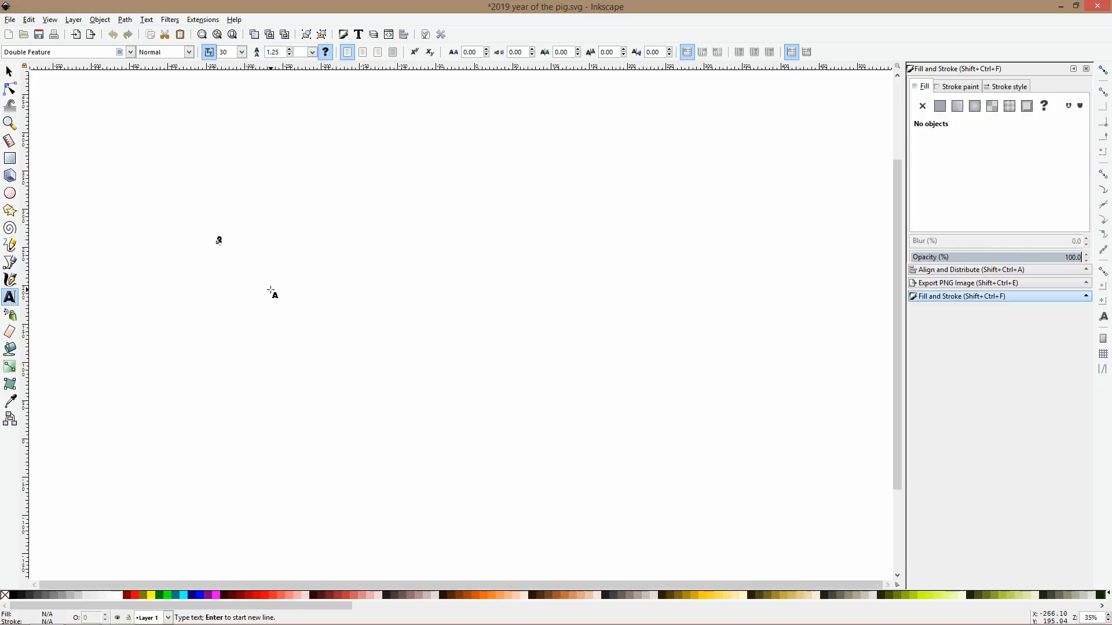
{"action": "type", "text": "2019"}
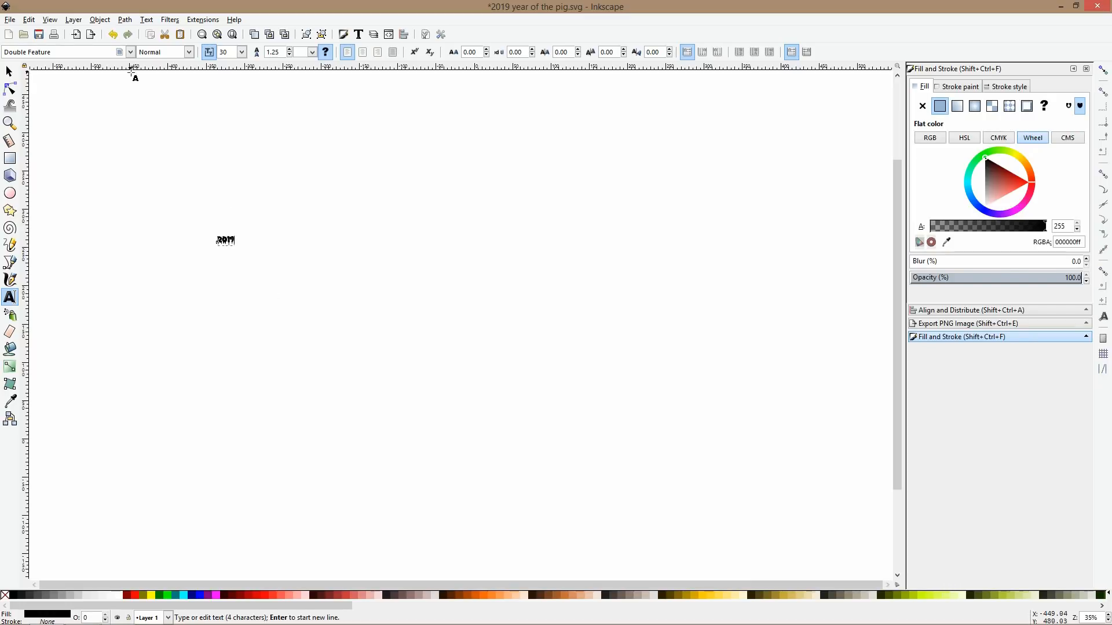
Try the Adobe Caslon Pro and Arista 2.0 Fat fonts on the 2019 text.
{"action": "left_click", "coordinate": [130, 52]}
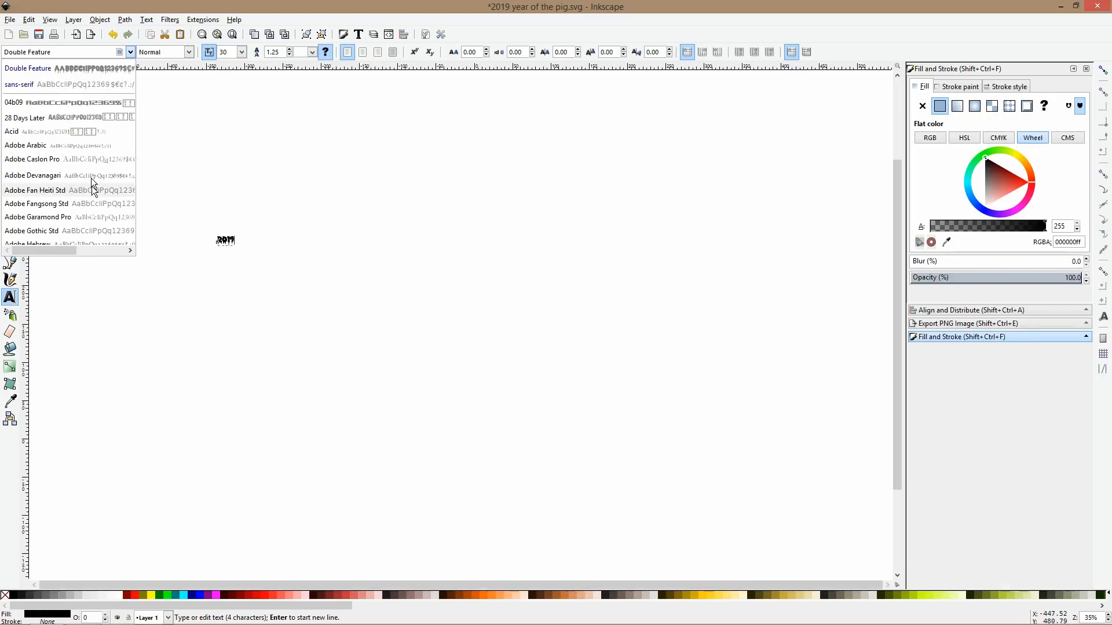
{"action": "left_click", "coordinate": [97, 159]}
{"action": "scroll", "coordinate": [114, 189], "scroll_direction": "down", "scroll_amount": 2}
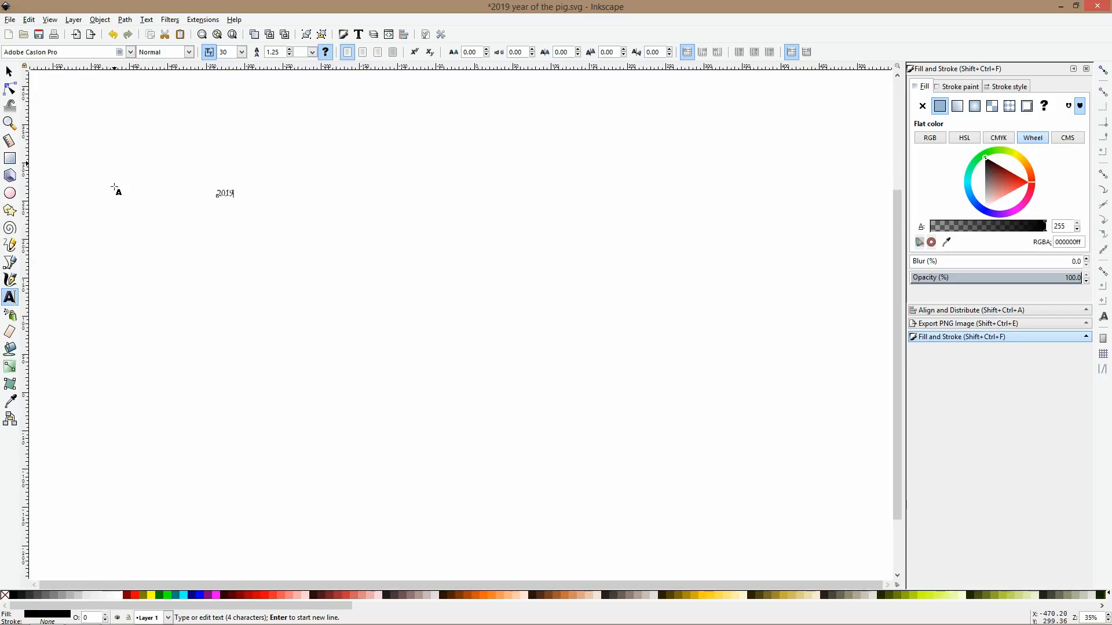
{"action": "left_click", "coordinate": [129, 54]}
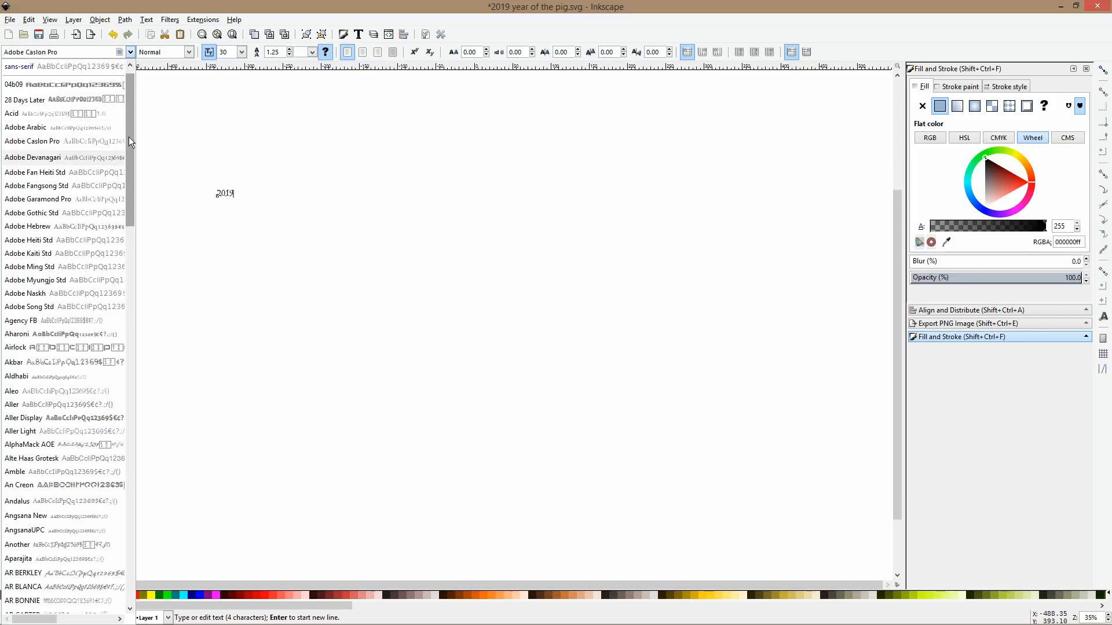
{"action": "scroll", "coordinate": [113, 280], "scroll_direction": "down", "scroll_amount": 10}
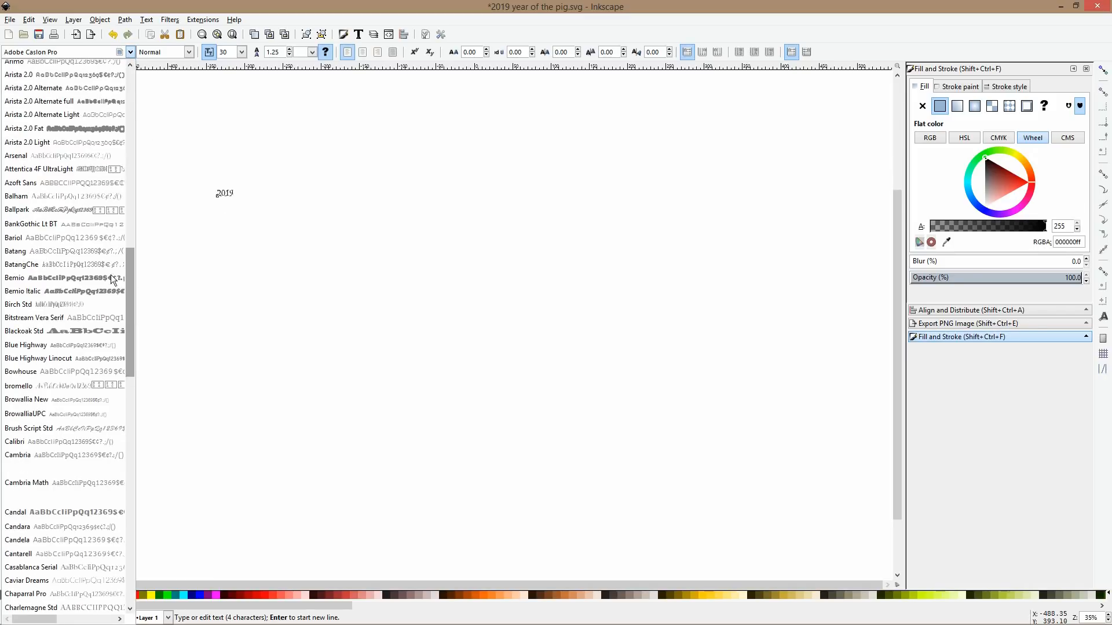
{"action": "left_click", "coordinate": [64, 128]}
Enlarge the 2019 text to about 222 mm wide and 93 mm high.
{"action": "left_click", "coordinate": [10, 72]}
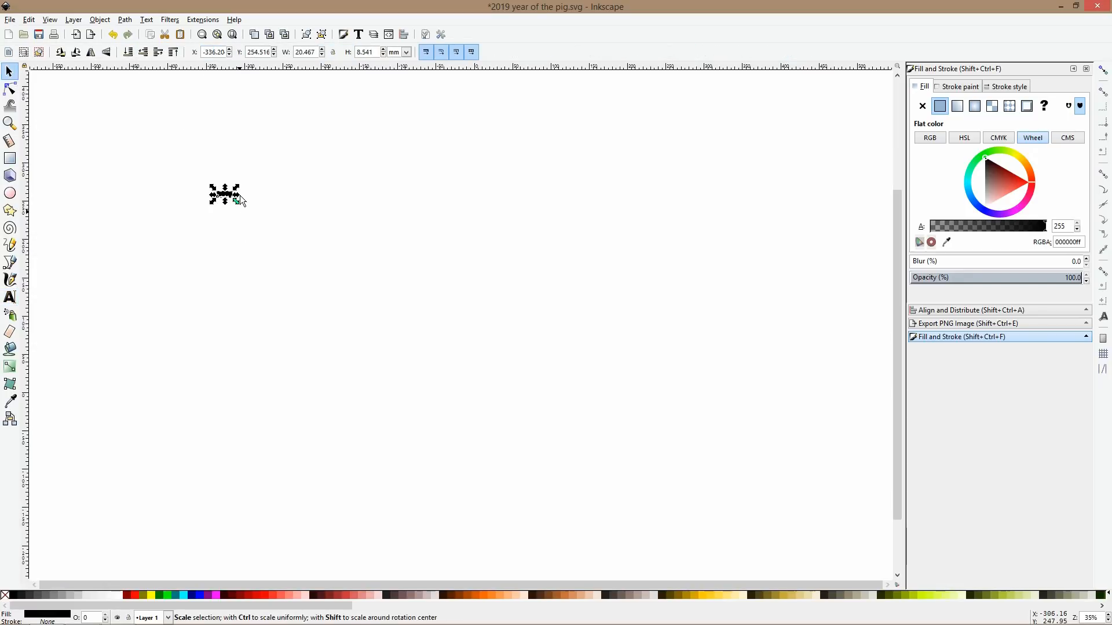
{"action": "left_click", "coordinate": [968, 87]}
{"action": "left_click", "coordinate": [924, 87]}
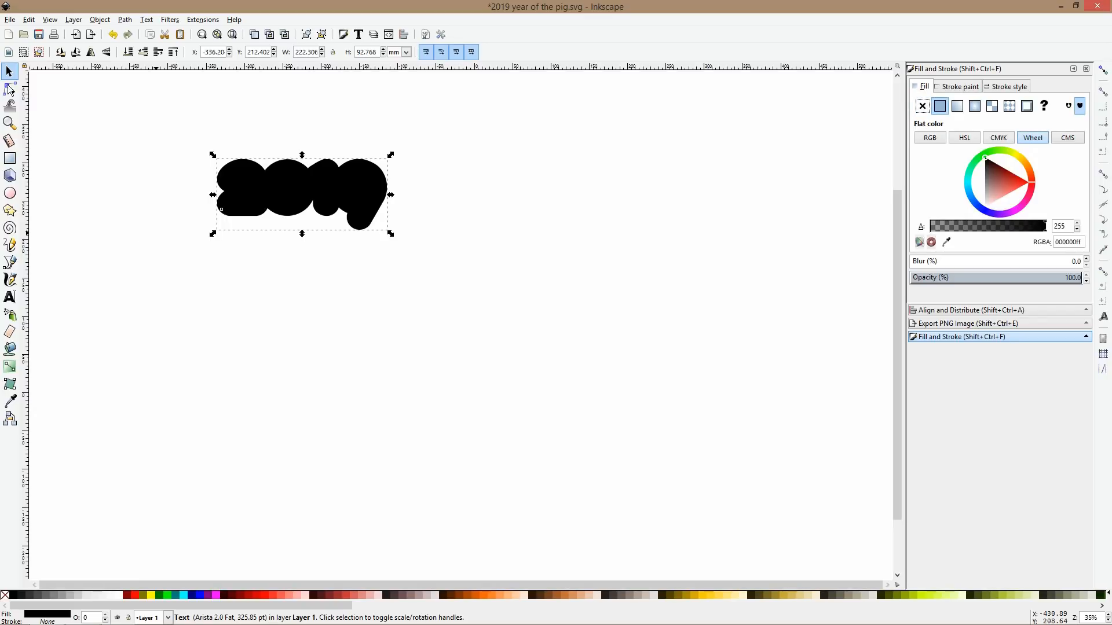
Try the Context Reprise BlackExp SSi and CoppepanAlChoco fonts on the 2019 text.
{"action": "left_click", "coordinate": [10, 298]}
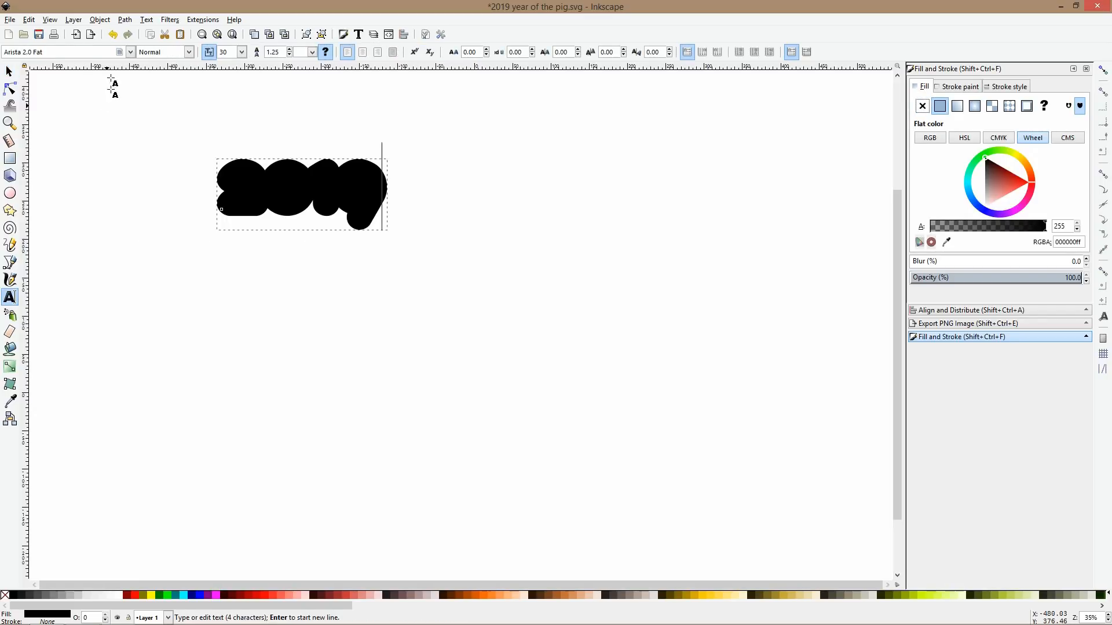
{"action": "left_click", "coordinate": [131, 52]}
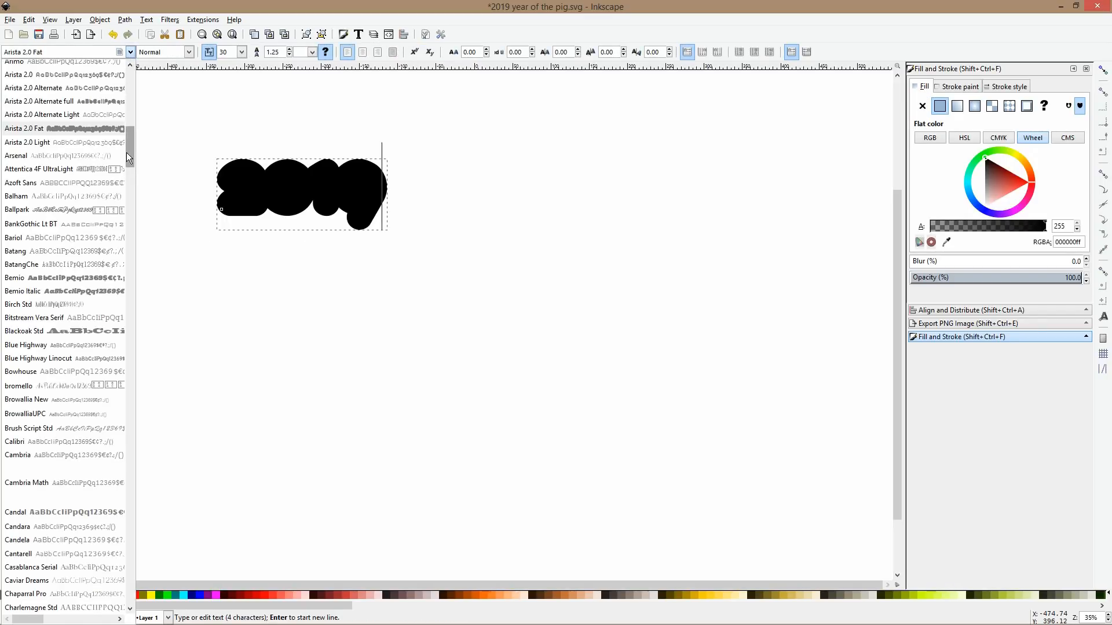
{"action": "left_click_drag", "start_coordinate": [129, 166], "coordinate": [129, 220]}
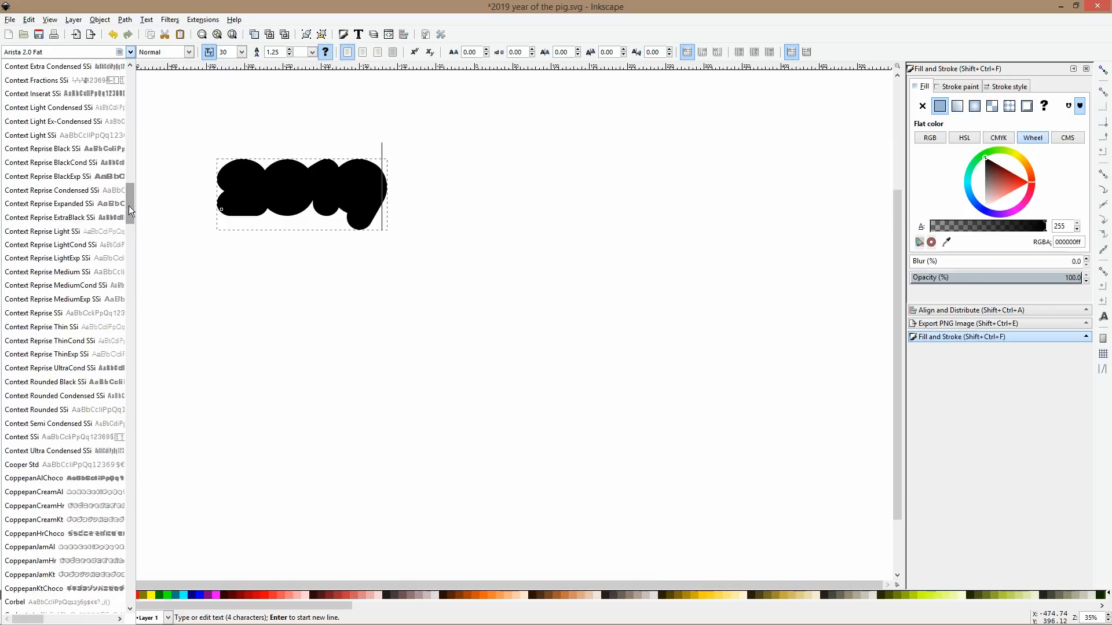
{"action": "left_click", "coordinate": [98, 175]}
{"action": "left_click", "coordinate": [130, 52]}
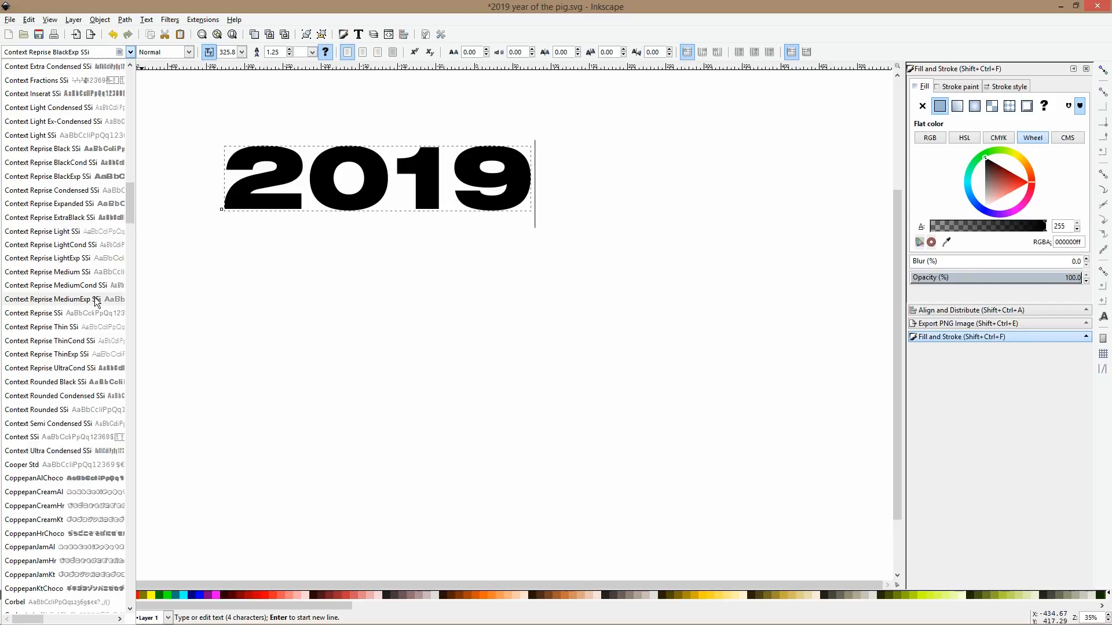
{"action": "scroll", "coordinate": [93, 298], "scroll_direction": "down", "scroll_amount": 3}
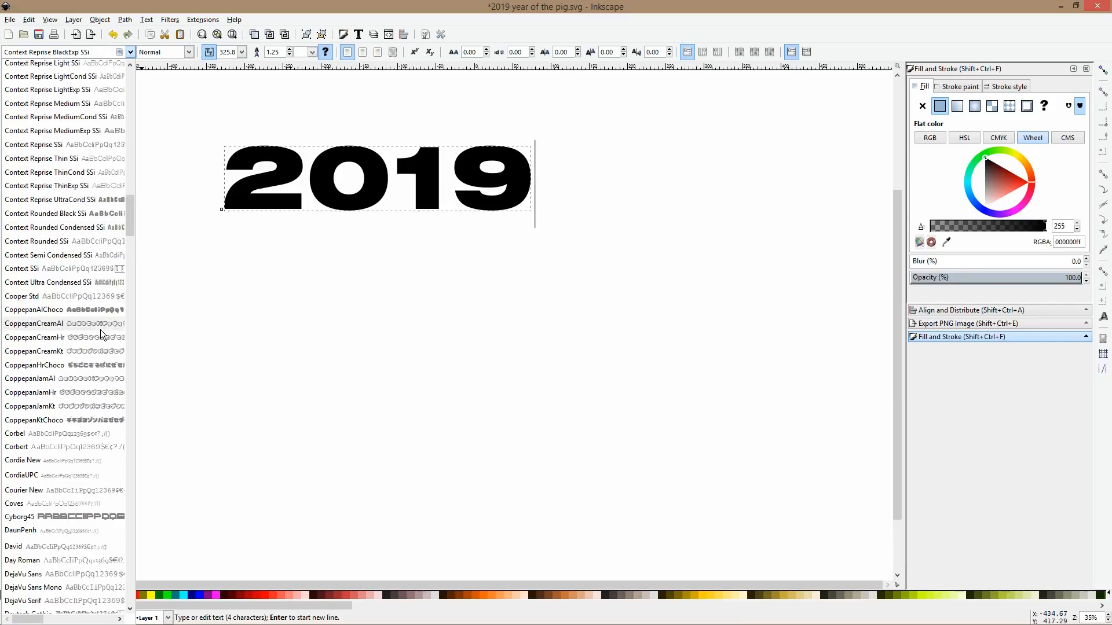
{"action": "left_click", "coordinate": [98, 311]}
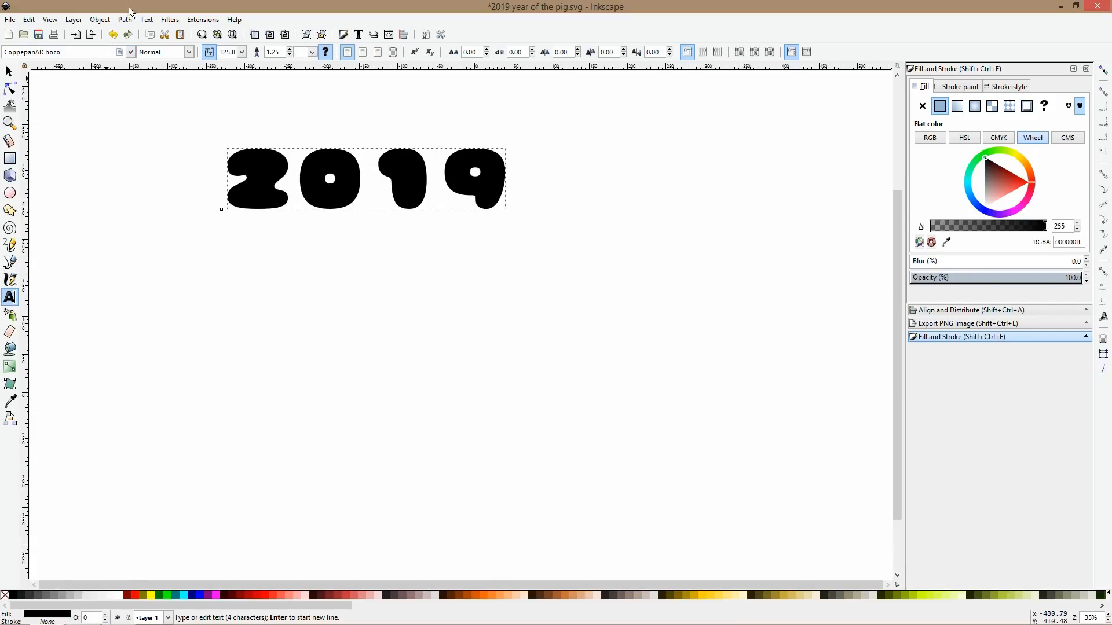
Set the 2019 text in the KiloGram font and move it slightly up and to the left.
{"action": "left_click", "coordinate": [130, 52]}
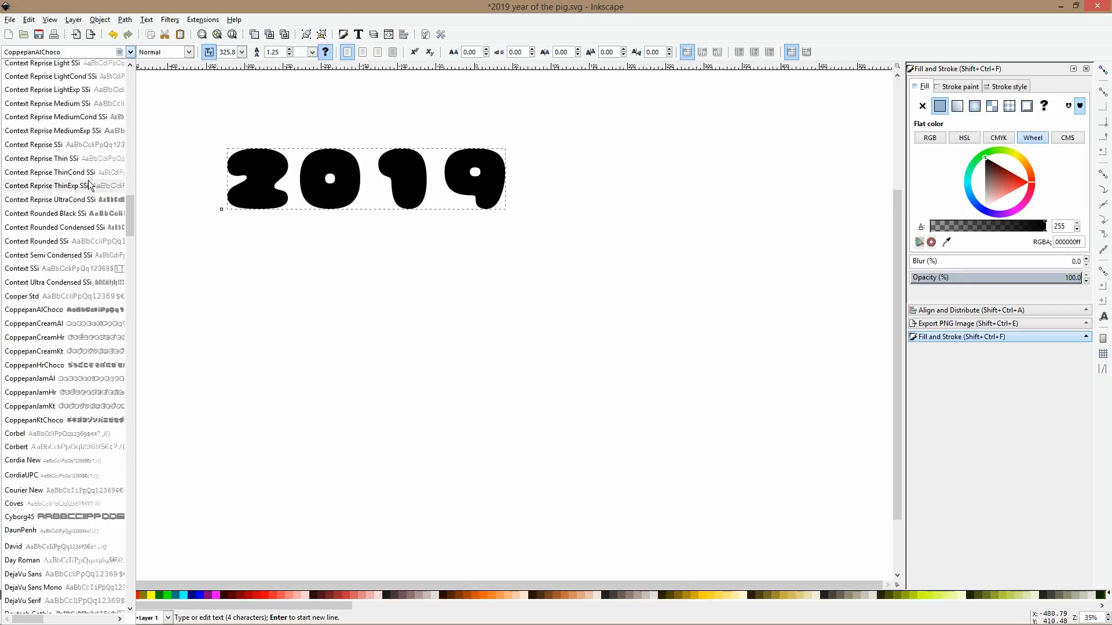
{"action": "scroll", "coordinate": [91, 200], "scroll_direction": "down", "scroll_amount": 3}
{"action": "scroll", "coordinate": [89, 250], "scroll_direction": "down", "scroll_amount": 2}
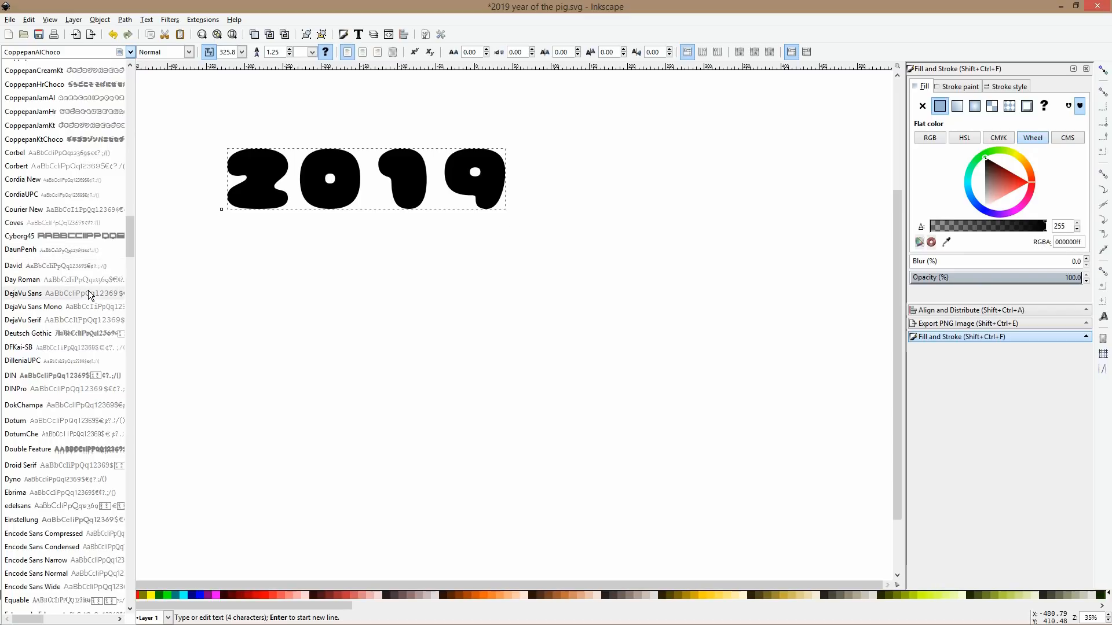
{"action": "scroll", "coordinate": [91, 283], "scroll_direction": "down", "scroll_amount": 10}
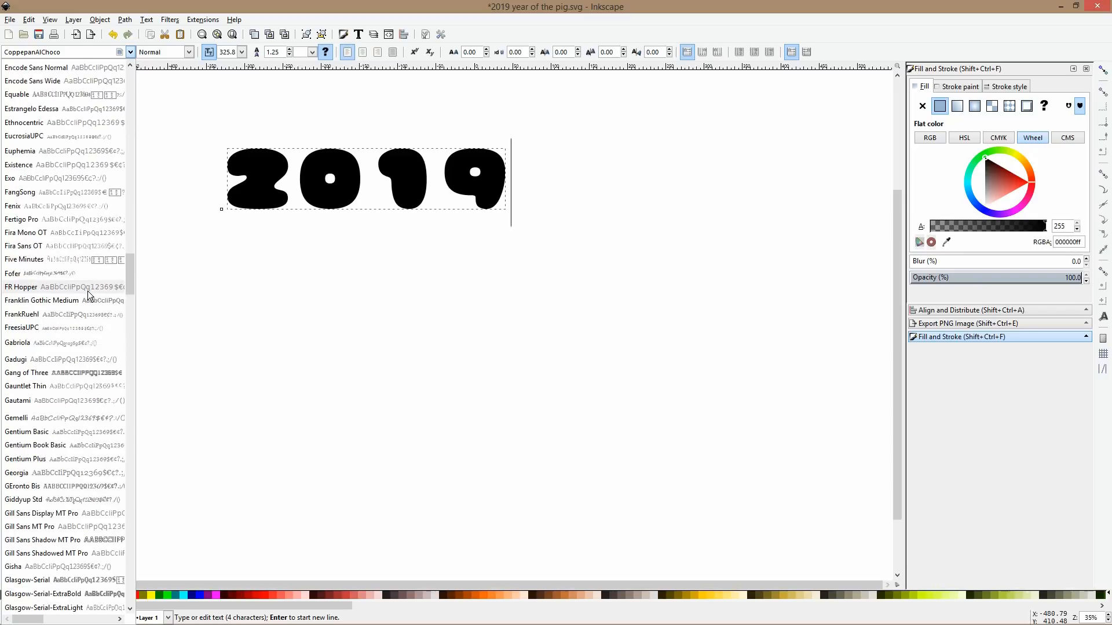
{"action": "scroll", "coordinate": [89, 338], "scroll_direction": "down", "scroll_amount": 5}
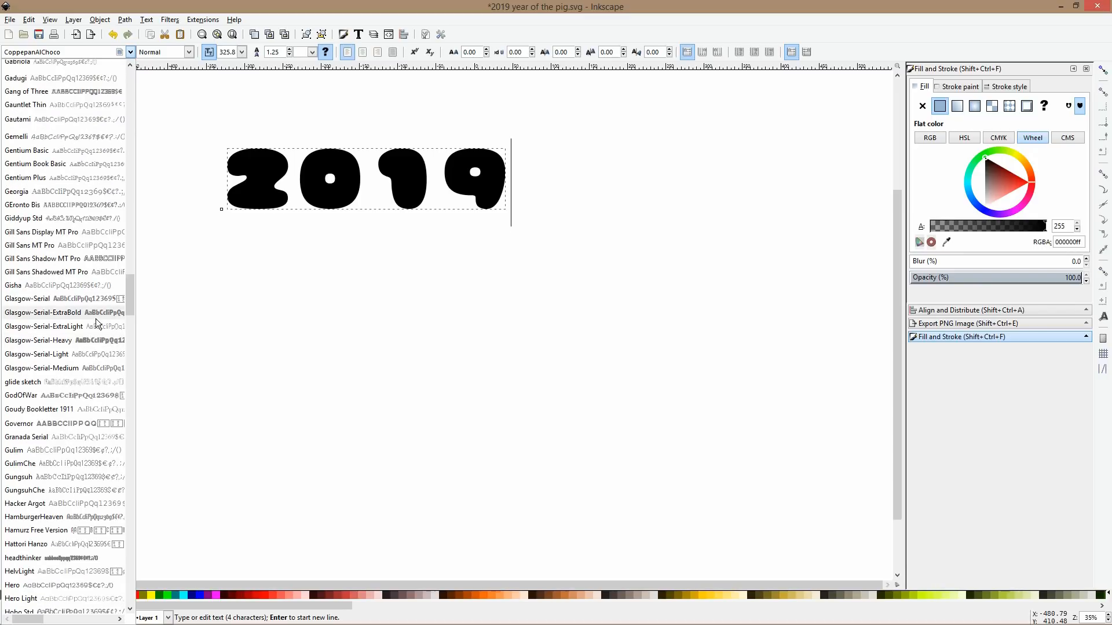
{"action": "scroll", "coordinate": [97, 320], "scroll_direction": "down", "scroll_amount": 8}
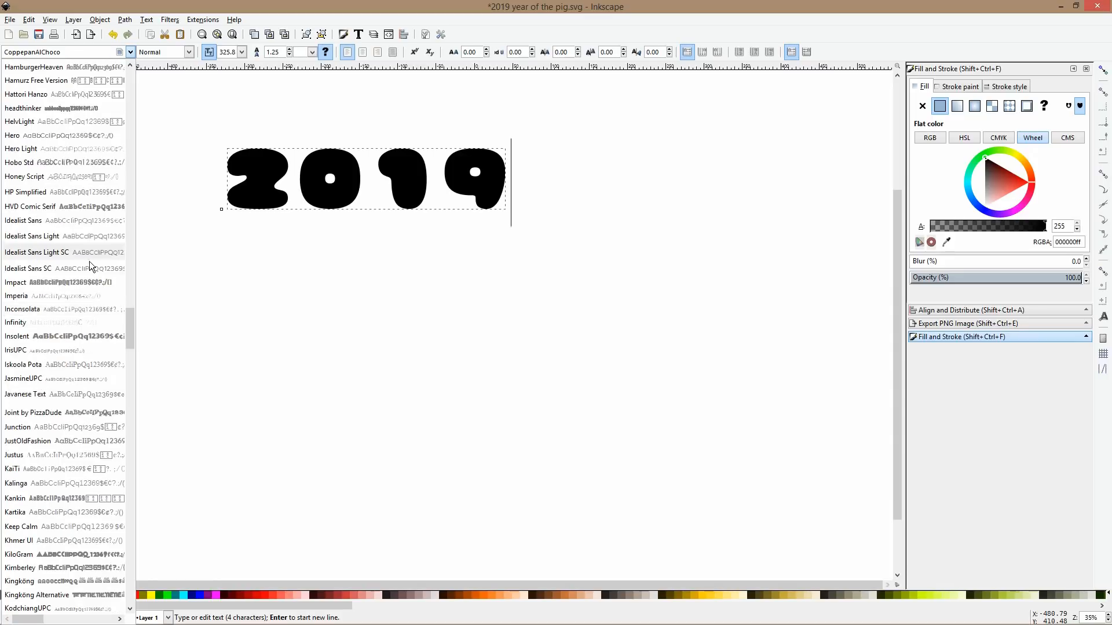
{"action": "scroll", "coordinate": [92, 266], "scroll_direction": "down", "scroll_amount": 3}
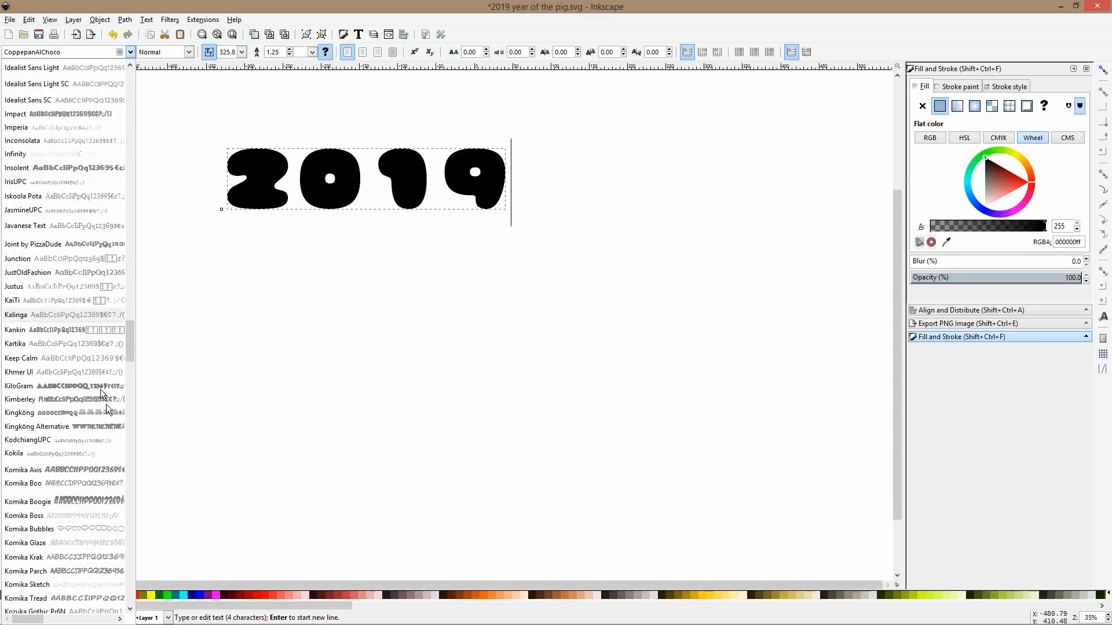
{"action": "left_click", "coordinate": [91, 386]}
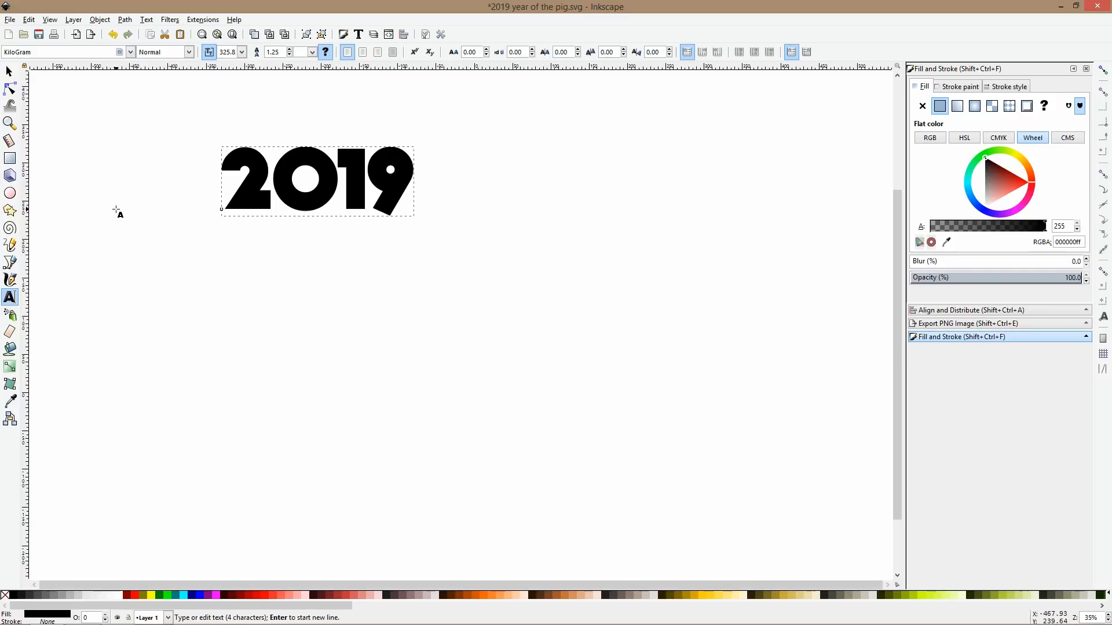
{"action": "left_click", "coordinate": [8, 72]}
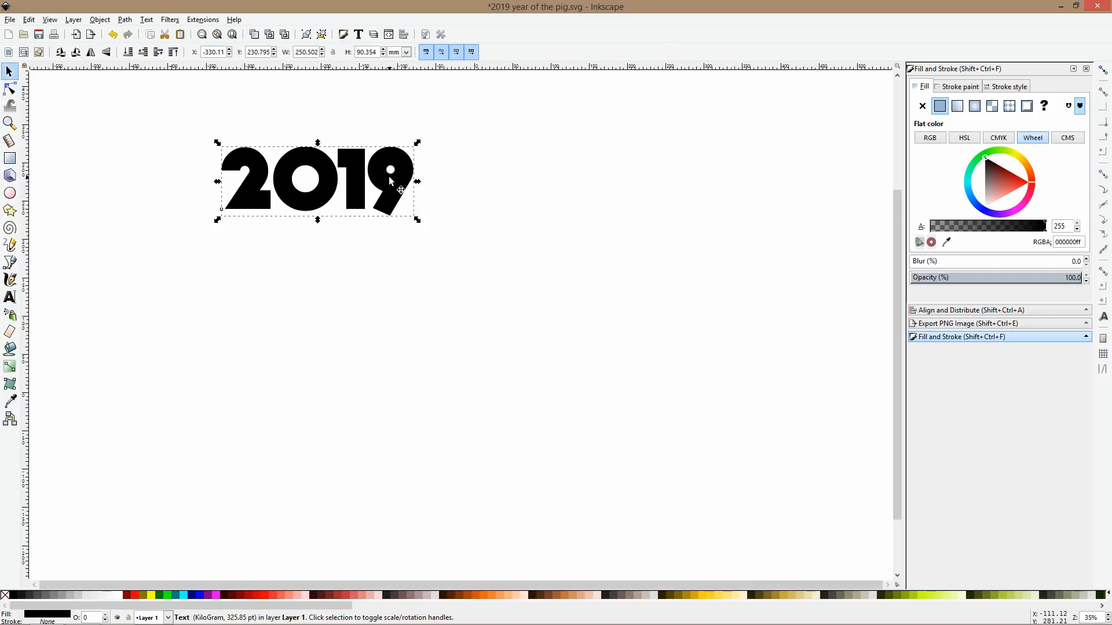
{"action": "left_click_drag", "start_coordinate": [399, 193], "coordinate": [371, 163]}
Draw a yellow circle below the 2019 text and scale it down to about 228 mm in diameter.
{"action": "left_click", "coordinate": [10, 193]}
{"action": "scroll", "coordinate": [261, 134], "scroll_direction": "up", "scroll_amount": 3, "text": "ctrl"}
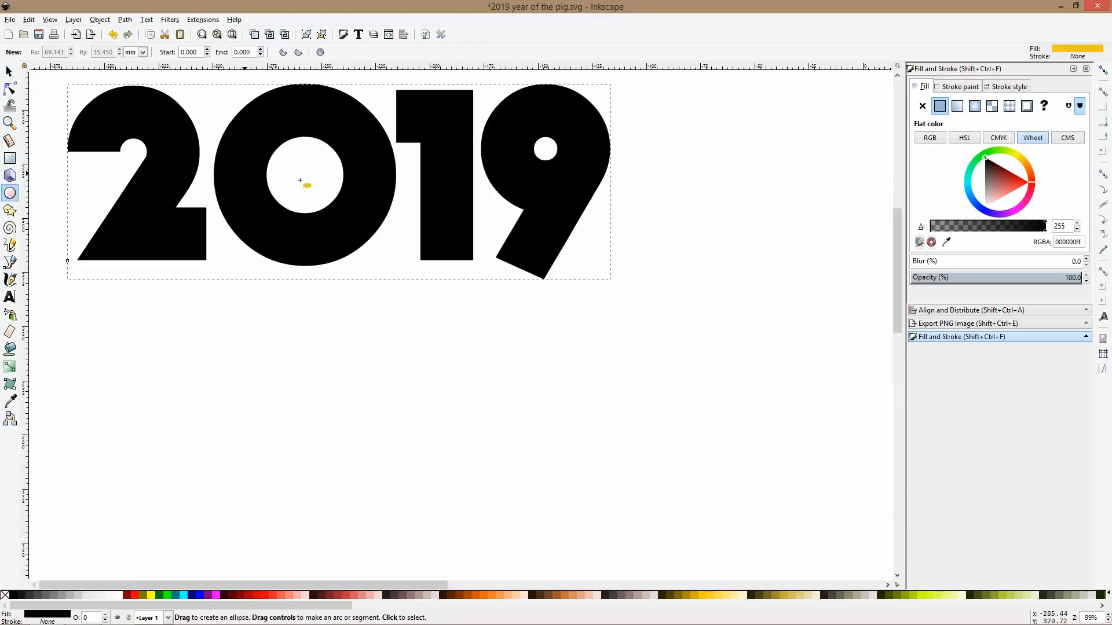
{"action": "scroll", "coordinate": [296, 145], "scroll_direction": "down", "scroll_amount": 5, "text": "ctrl"}
{"action": "left_click_drag", "start_coordinate": [259, 260], "coordinate": [389, 378]}
{"action": "key", "text": "s"}
{"action": "scroll", "coordinate": [370, 290], "scroll_direction": "down", "scroll_amount": 5}
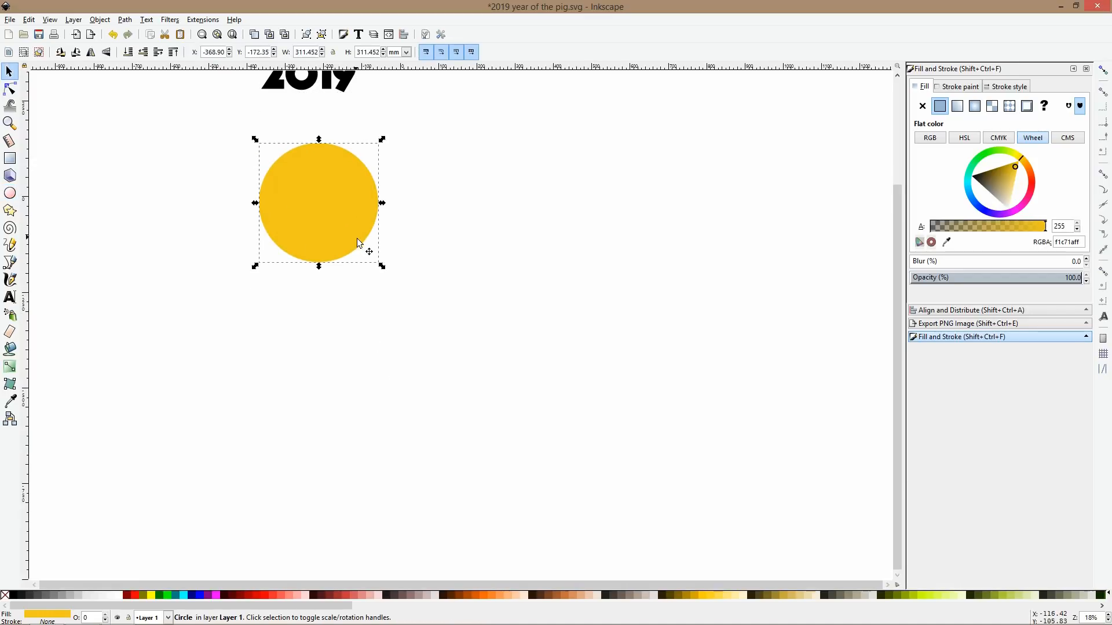
{"action": "left_click_drag", "start_coordinate": [380, 203], "coordinate": [348, 202]}
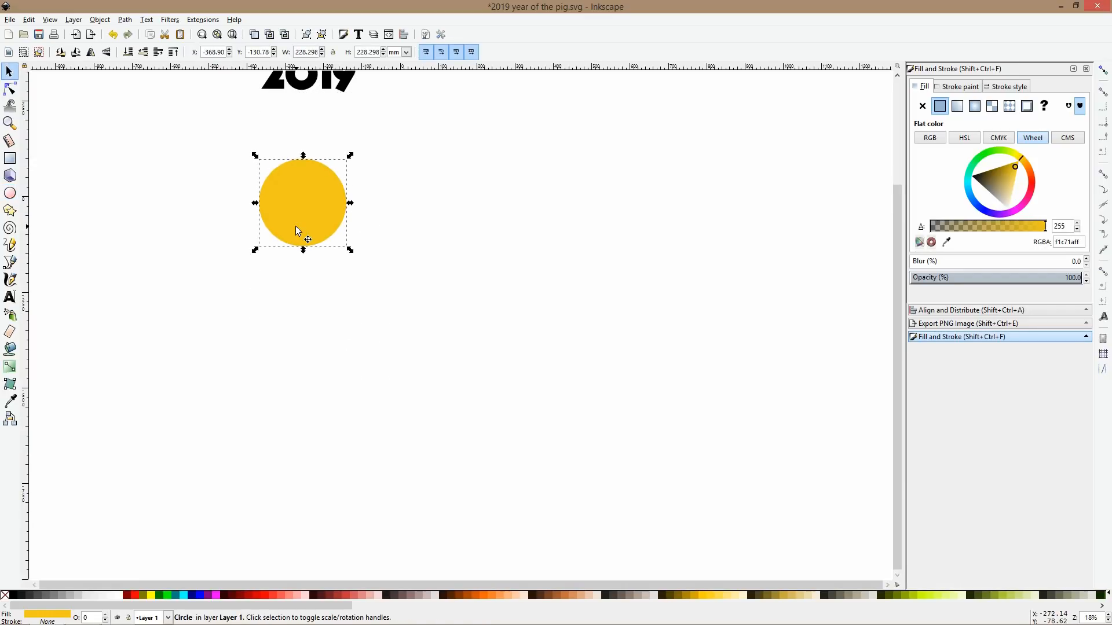
Fill the large circle with medium grey 999999 and deselect it.
{"action": "scroll", "coordinate": [295, 226], "scroll_direction": "up", "scroll_amount": 6}
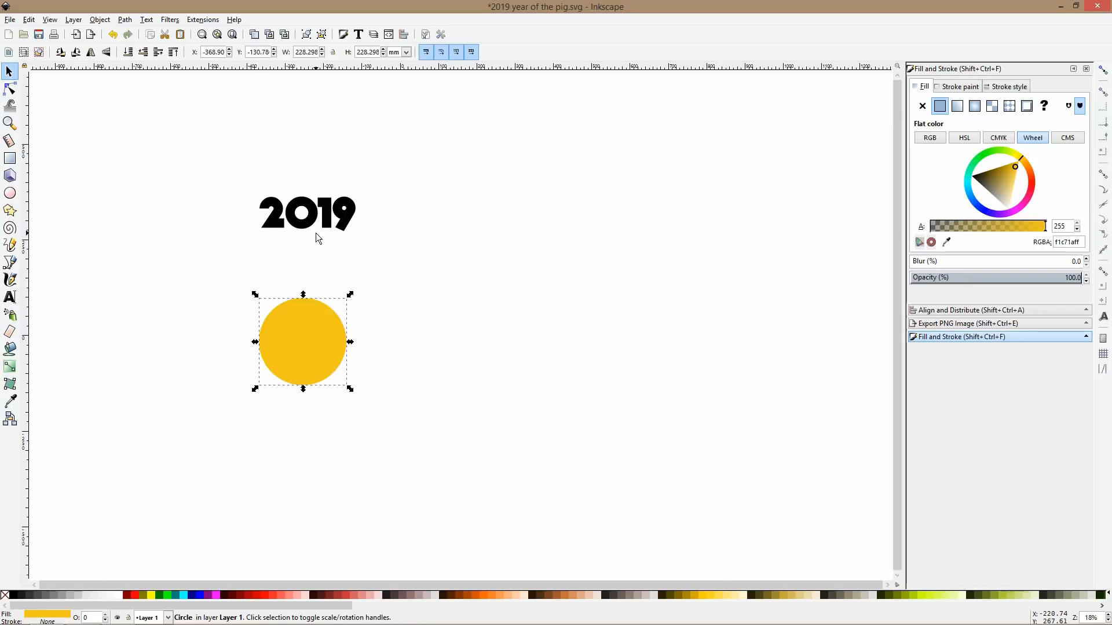
{"action": "scroll", "coordinate": [317, 238], "scroll_direction": "down", "scroll_amount": 2}
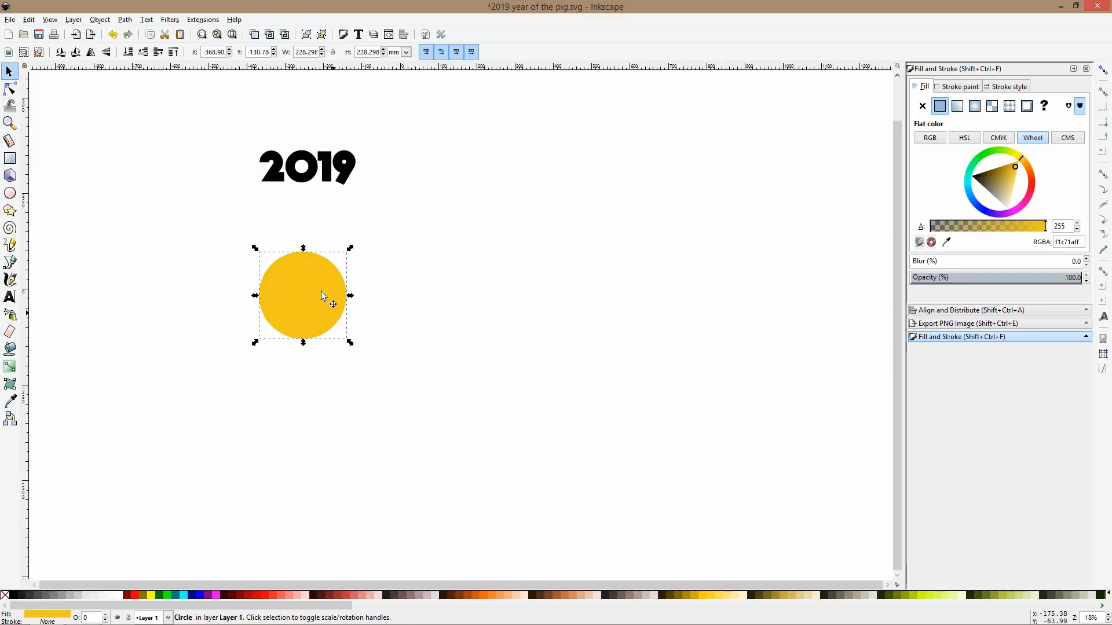
{"action": "scroll", "coordinate": [323, 290], "scroll_direction": "up", "scroll_amount": 4}
{"action": "left_click_drag", "start_coordinate": [344, 266], "coordinate": [469, 256]}
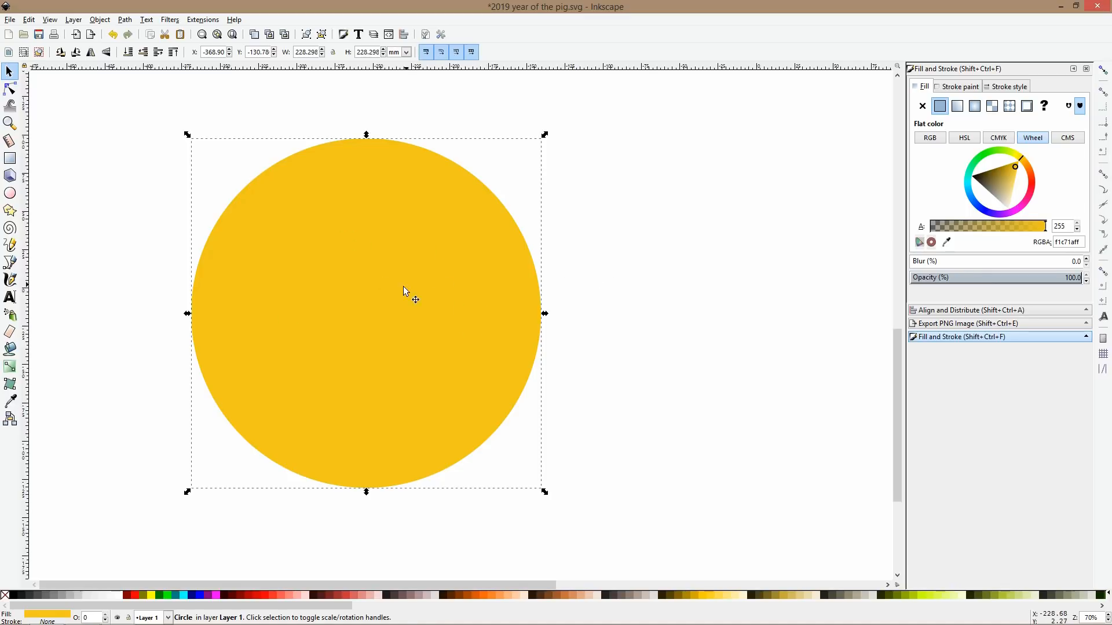
{"action": "left_click", "coordinate": [60, 597]}
{"action": "left_click", "coordinate": [154, 384]}
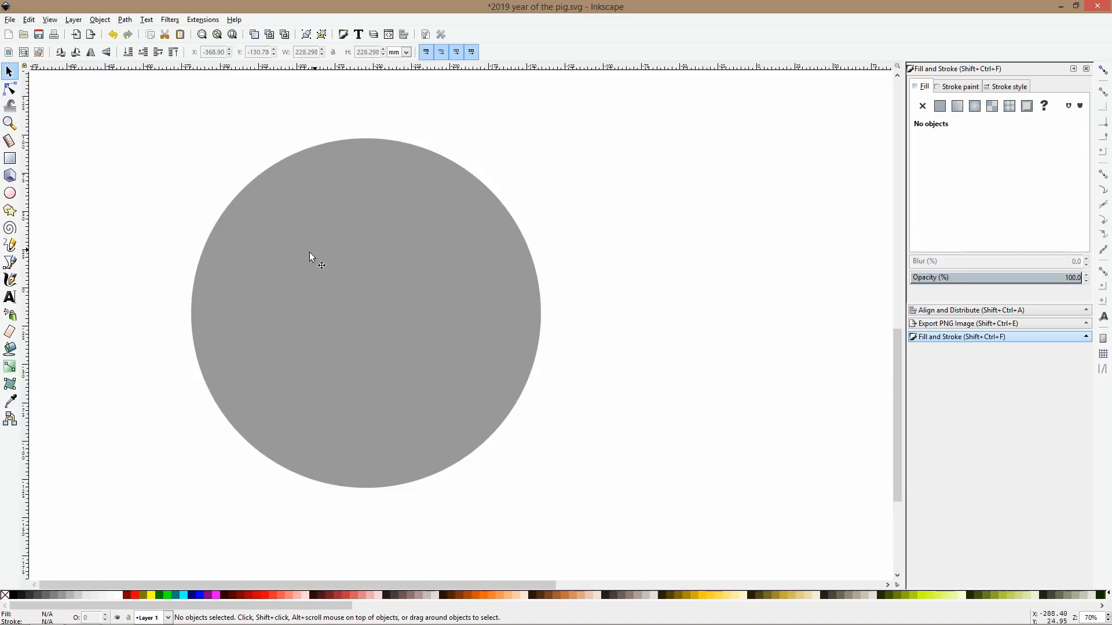
Add a circle about 119 mm in diameter within the upper-left part of the grey circle and fill it with peach DEAA87.
{"action": "left_click", "coordinate": [10, 193]}
{"action": "left_click_drag", "start_coordinate": [238, 227], "coordinate": [394, 366]}
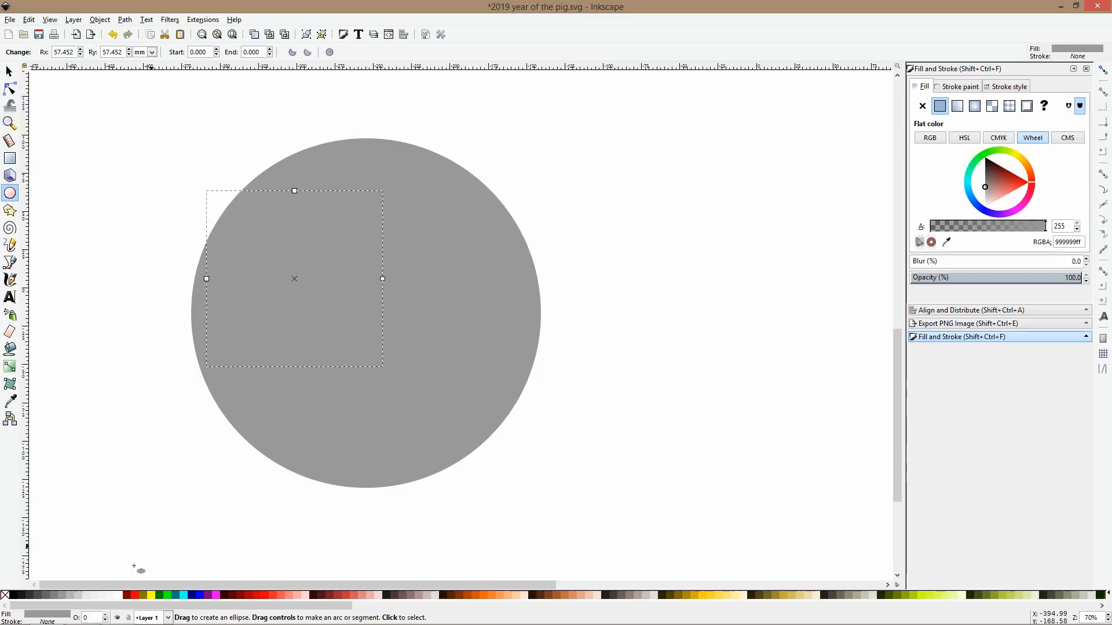
{"action": "left_click", "coordinate": [579, 595]}
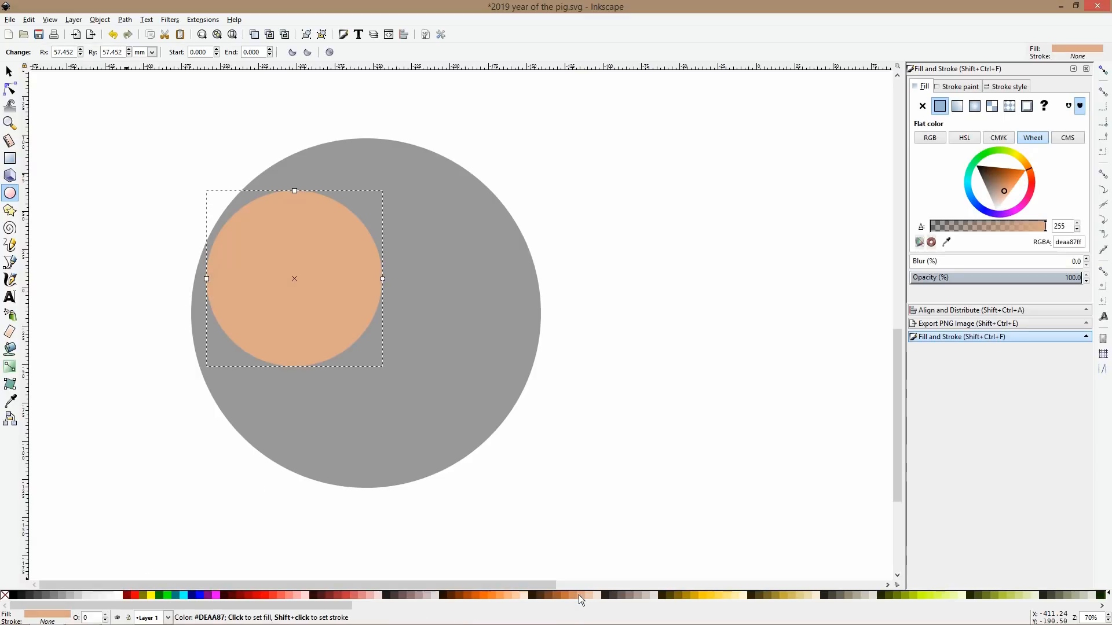
{"action": "key", "text": "s"}
{"action": "mouse_move", "coordinate": [388, 279]}
{"action": "left_mouse_down"}
{"action": "mouse_move", "coordinate": [436, 279]}
{"action": "mouse_move", "coordinate": [389, 274]}
{"action": "left_mouse_up"}
Duplicate the peach circle and move the copy down and to the right so it partly overlaps the first.
{"action": "scroll", "coordinate": [388, 274], "scroll_direction": "down", "scroll_amount": 3}
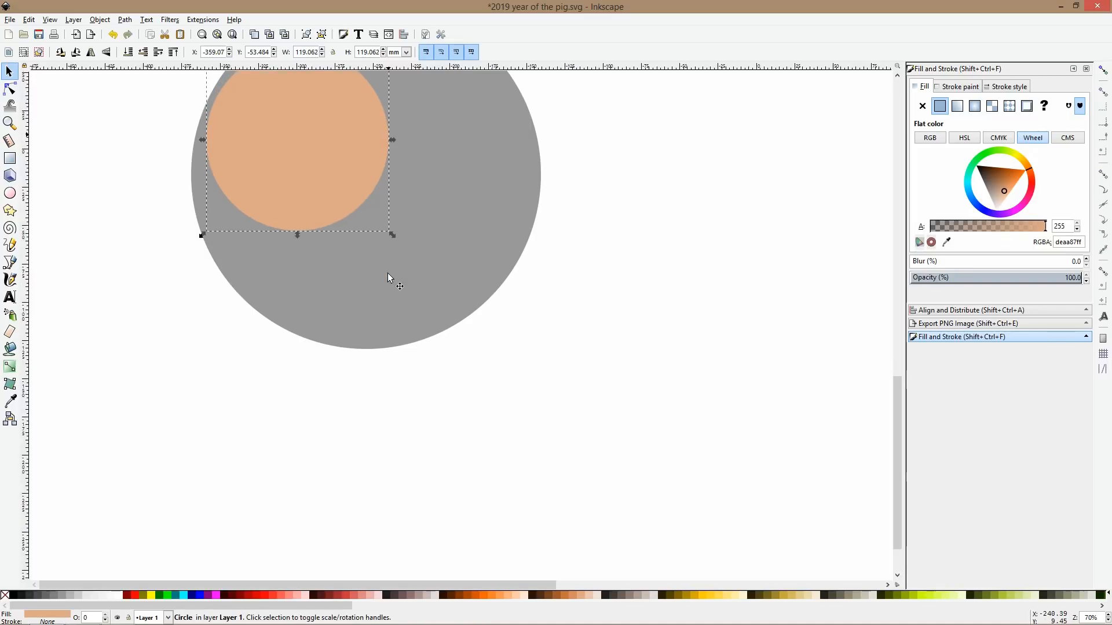
{"action": "scroll", "coordinate": [387, 273], "scroll_direction": "up", "scroll_amount": 2}
{"action": "key", "text": "ctrl+d"}
{"action": "left_click_drag", "start_coordinate": [332, 242], "coordinate": [433, 318]}
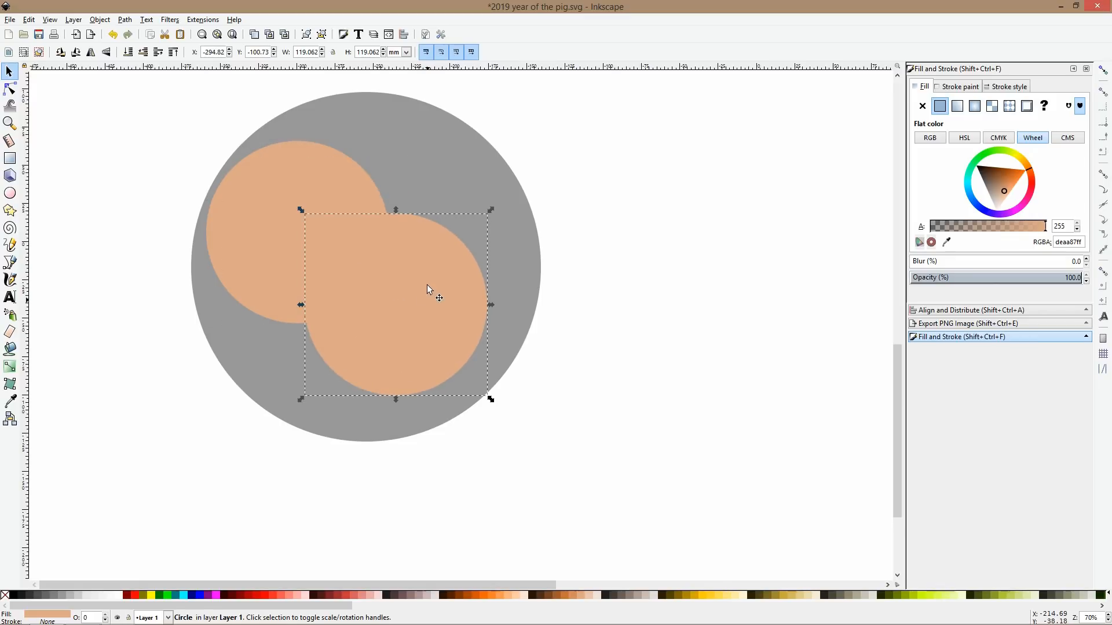
Enlarge the lower-right peach circle to about 156 mm in diameter and shift it further down and to the right.
{"action": "left_click_drag", "start_coordinate": [493, 398], "coordinate": [521, 406]}
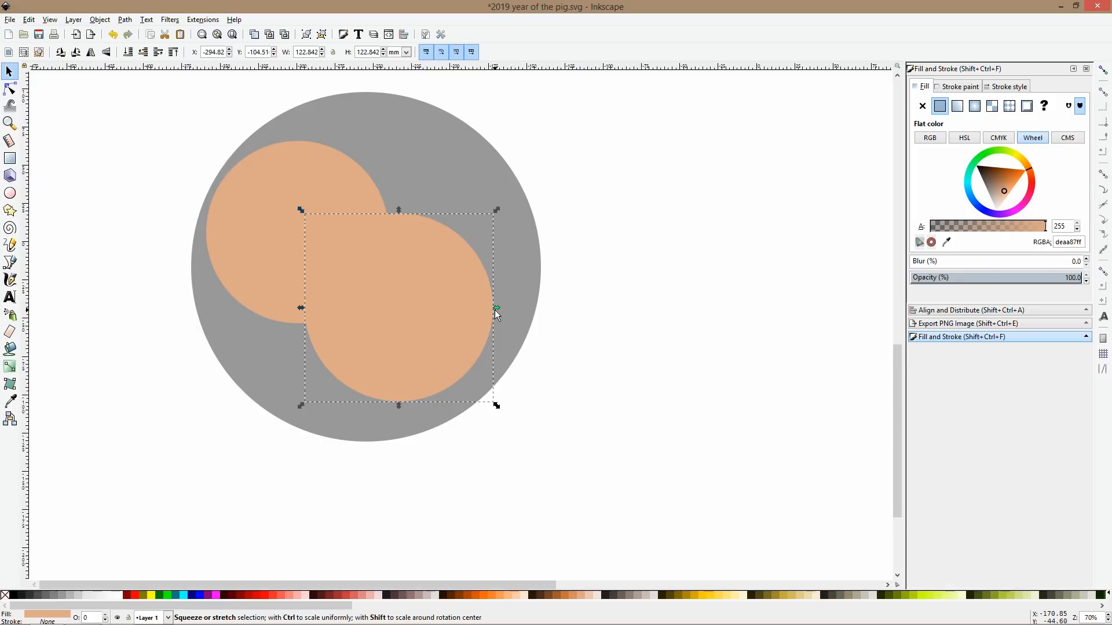
{"action": "mouse_move", "coordinate": [457, 318]}
{"action": "left_mouse_down"}
{"action": "mouse_move", "coordinate": [465, 338]}
{"action": "mouse_move", "coordinate": [458, 319]}
{"action": "left_mouse_up"}
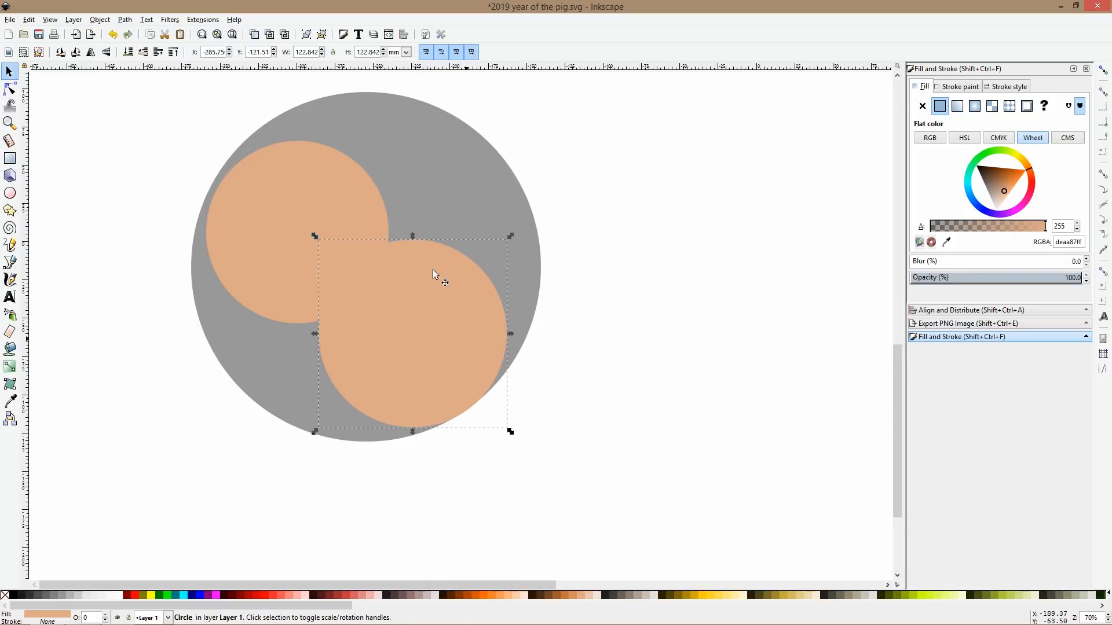
{"action": "left_click_drag", "start_coordinate": [412, 236], "coordinate": [400, 185]}
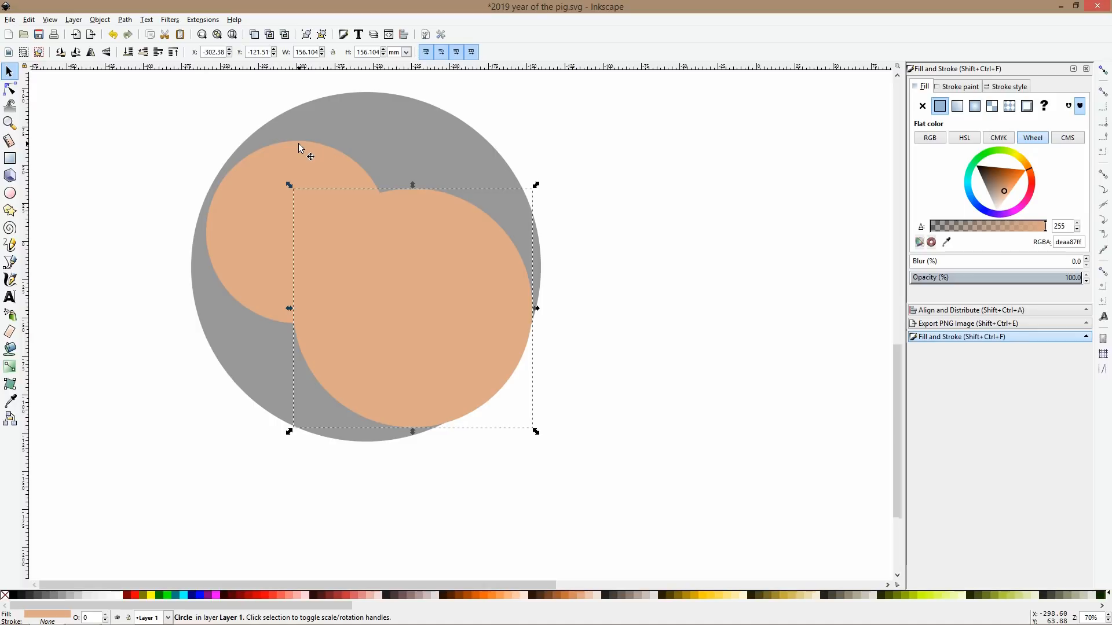
Place the larger peach circle behind the smaller one in the stacking order, just above the grey circle.
{"action": "key", "text": "End"}
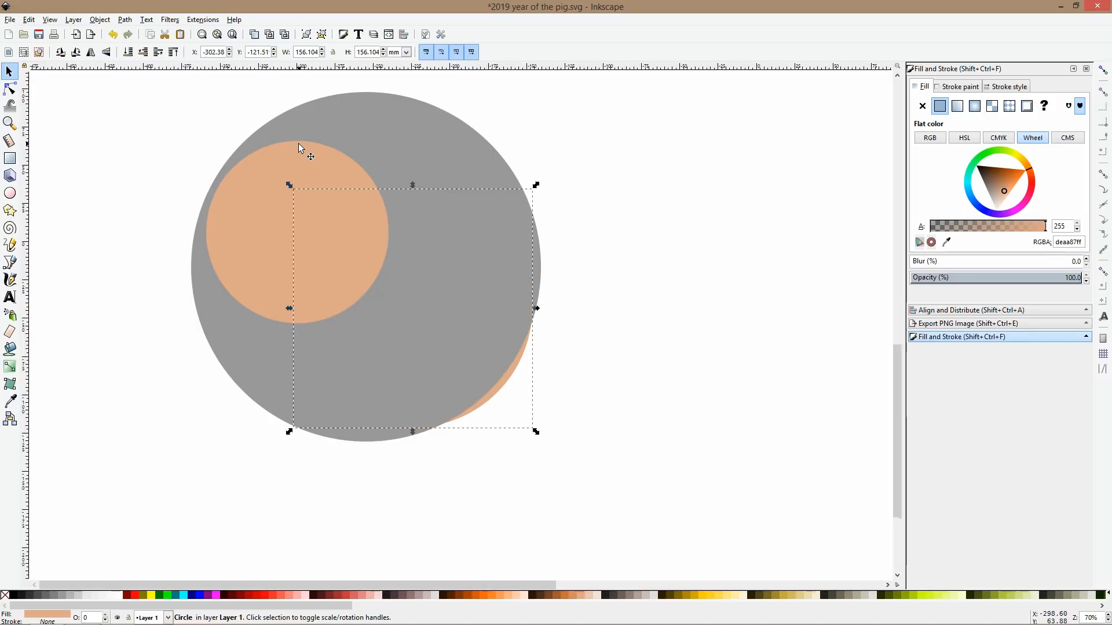
{"action": "key", "text": "Page_Up"}
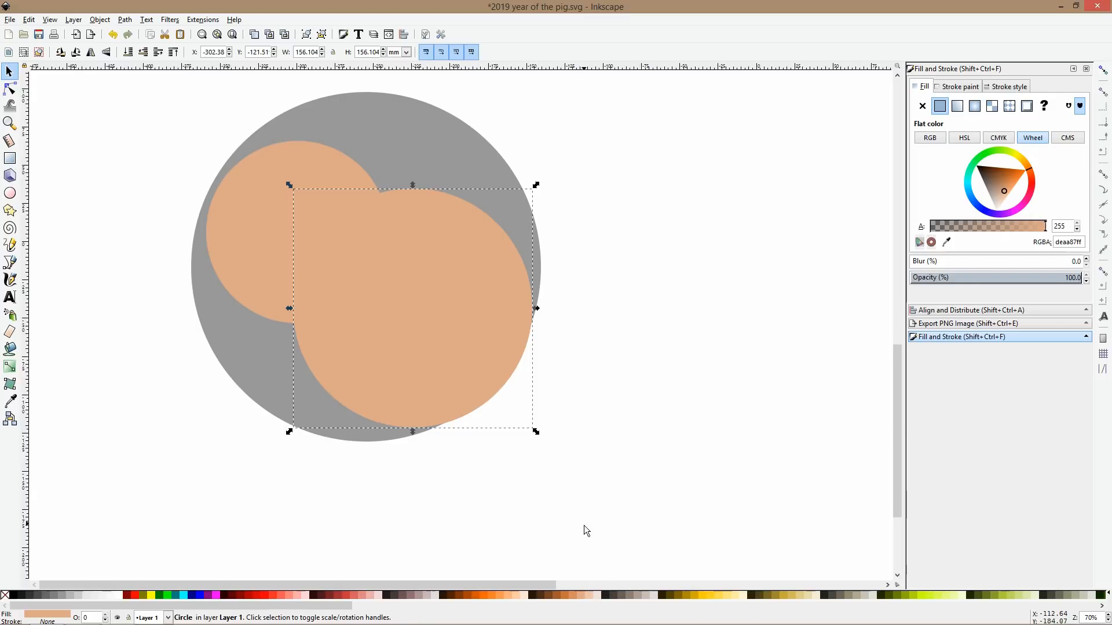
{"action": "left_click", "coordinate": [342, 165]}
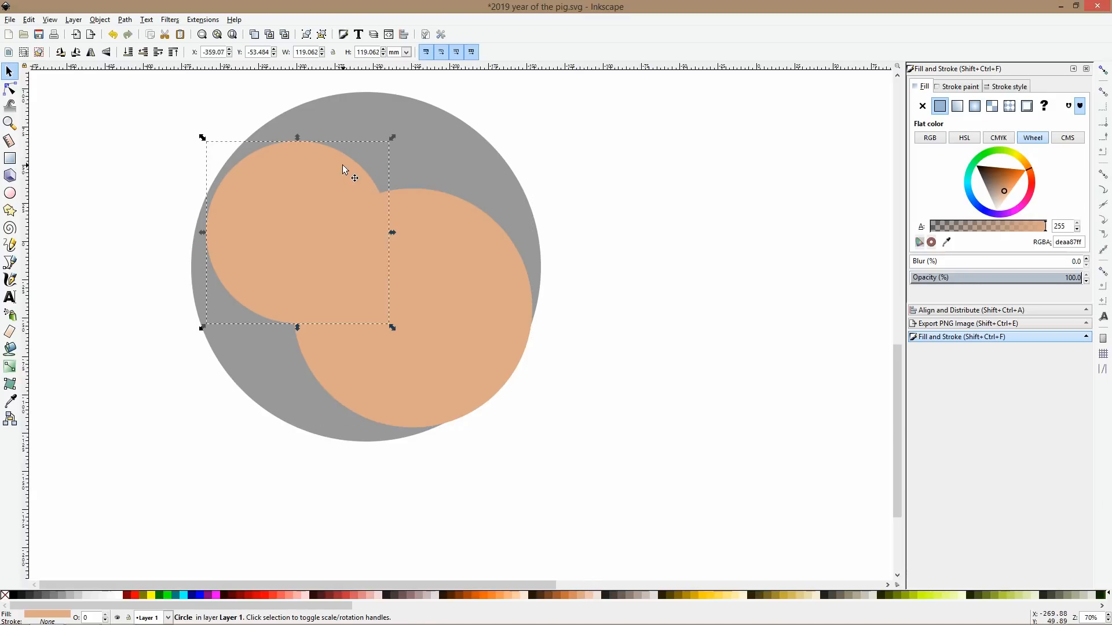
Reposition and enlarge the peach circles to about 136 mm for the head and 178 mm for the body, nearly filling the grey circle.
{"action": "left_click", "coordinate": [428, 289]}
{"action": "left_click_drag", "start_coordinate": [440, 305], "coordinate": [415, 307]}
{"action": "left_click", "coordinate": [329, 161], "text": "shift"}
{"action": "left_click_drag", "start_coordinate": [499, 275], "coordinate": [542, 281]}
{"action": "left_click", "coordinate": [579, 280]}
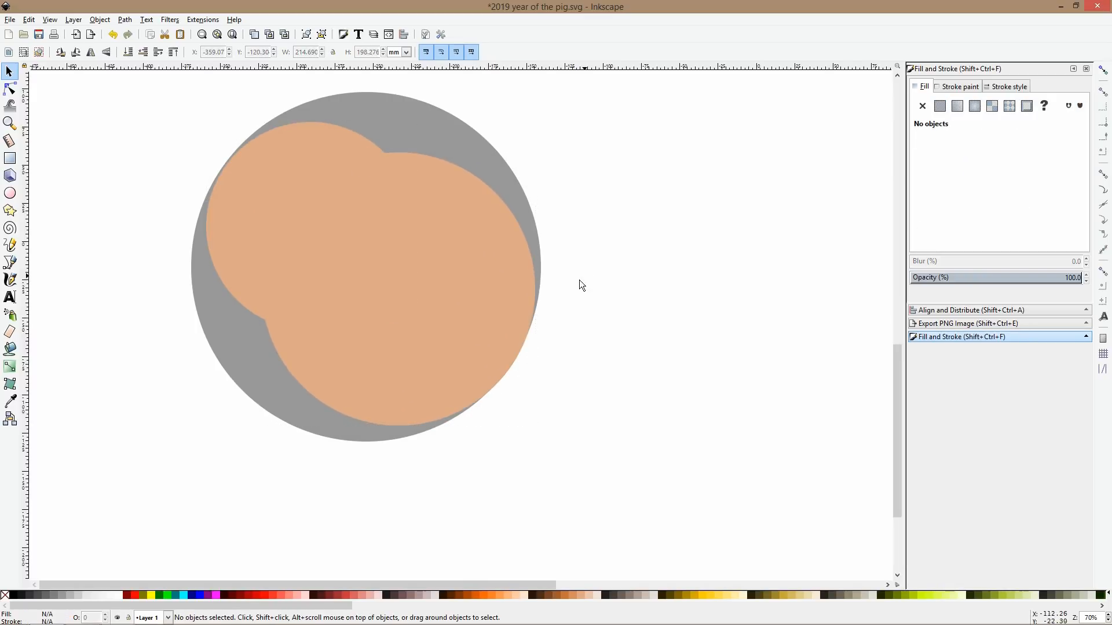
Flatten the head circle to about 124 mm high and the body circle to about 170 mm high.
{"action": "left_click", "coordinate": [317, 166]}
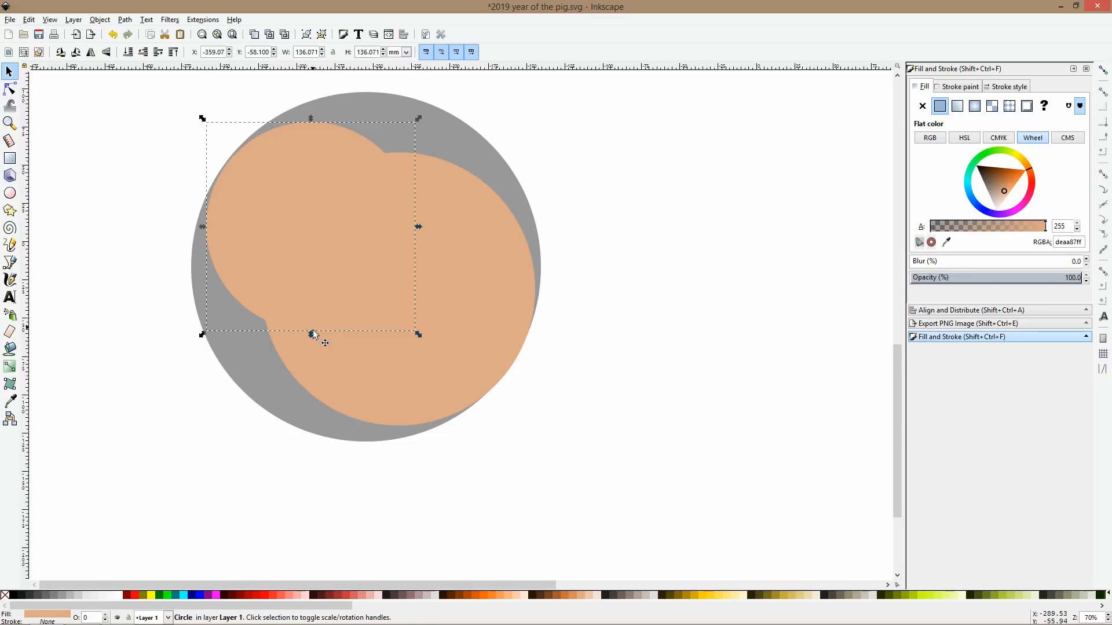
{"action": "left_click_drag", "start_coordinate": [311, 334], "coordinate": [304, 317]}
{"action": "left_click", "coordinate": [556, 200]}
{"action": "left_click", "coordinate": [450, 321]}
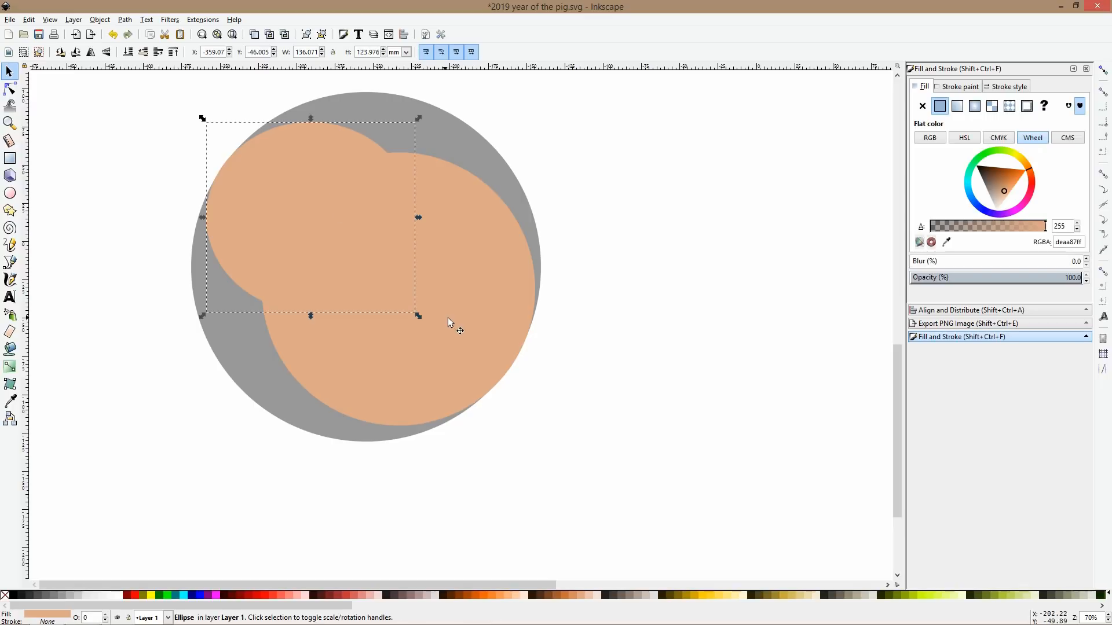
{"action": "left_click_drag", "start_coordinate": [399, 429], "coordinate": [398, 416]}
{"action": "left_click_drag", "start_coordinate": [467, 385], "coordinate": [467, 392]}
{"action": "left_click", "coordinate": [578, 357]}
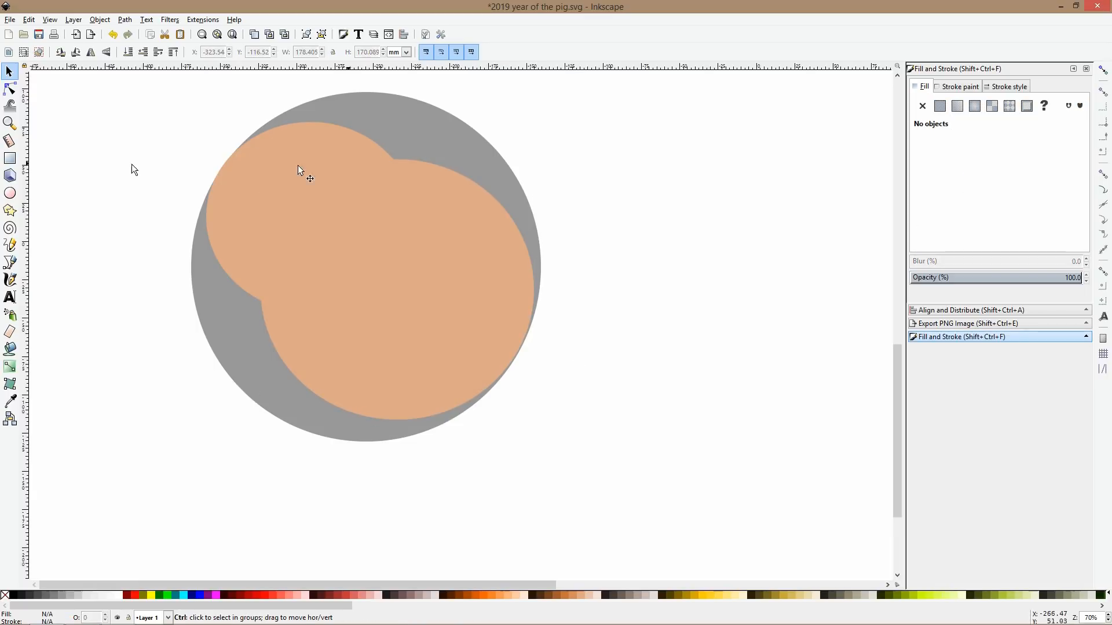
Draw a closed triangular ear with the Bezier tool on the upper-right edge of the head.
{"action": "left_click", "coordinate": [9, 263]}
{"action": "scroll", "coordinate": [365, 148], "scroll_direction": "up", "scroll_amount": 3}
{"action": "scroll", "coordinate": [365, 148], "scroll_direction": "down", "scroll_amount": 2}
{"action": "left_click", "coordinate": [342, 132]}
{"action": "left_click", "coordinate": [454, 103]}
{"action": "left_click", "coordinate": [390, 233]}
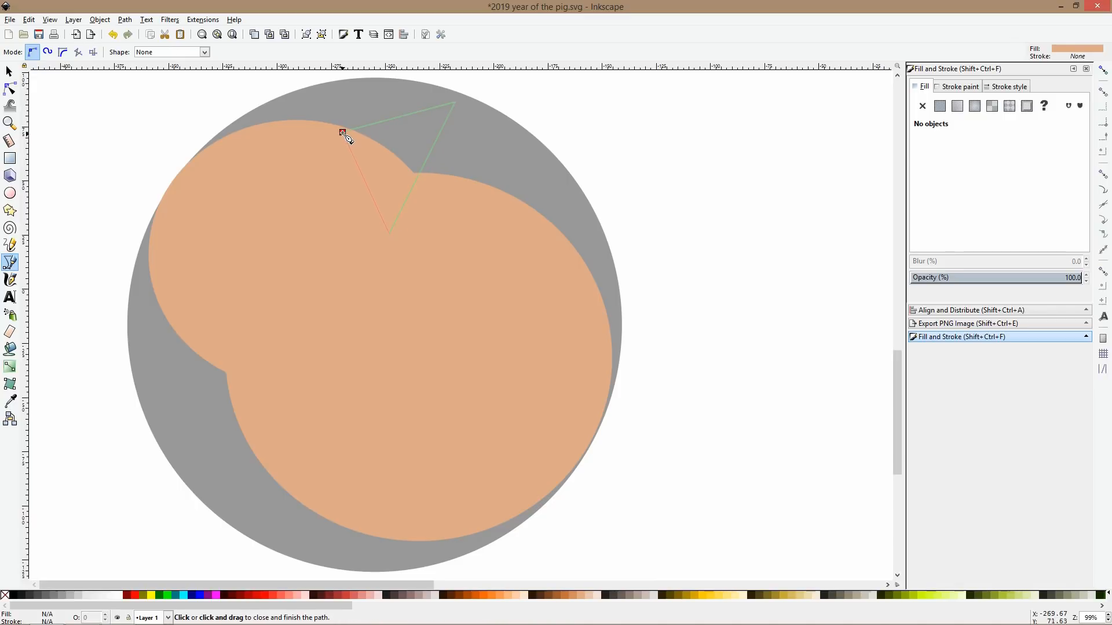
{"action": "left_click", "coordinate": [343, 132]}
Bend the right ear triangle's edges outward into a rounded ear about 55 by 67 mm.
{"action": "left_click", "coordinate": [10, 89]}
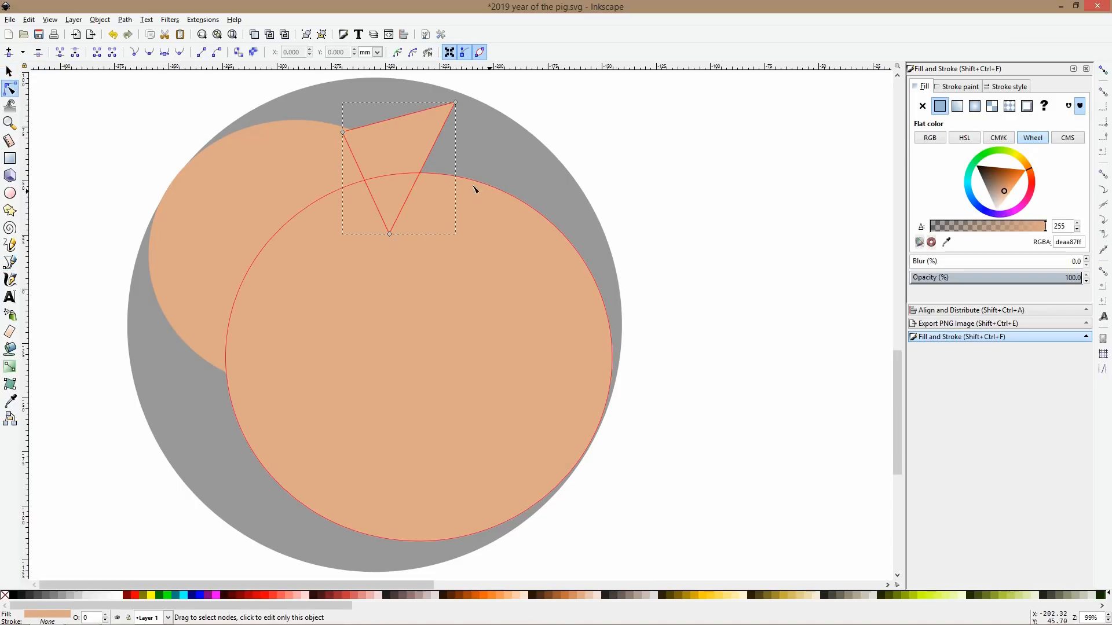
{"action": "left_click_drag", "start_coordinate": [427, 174], "coordinate": [445, 174]}
{"action": "left_click_drag", "start_coordinate": [402, 133], "coordinate": [391, 103]}
{"action": "left_click", "coordinate": [550, 124]}
{"action": "left_click", "coordinate": [447, 109]}
{"action": "key", "text": "s"}
{"action": "left_click_drag", "start_coordinate": [459, 97], "coordinate": [473, 88]}
{"action": "key", "text": "Escape"}
{"action": "left_click", "coordinate": [411, 145]}
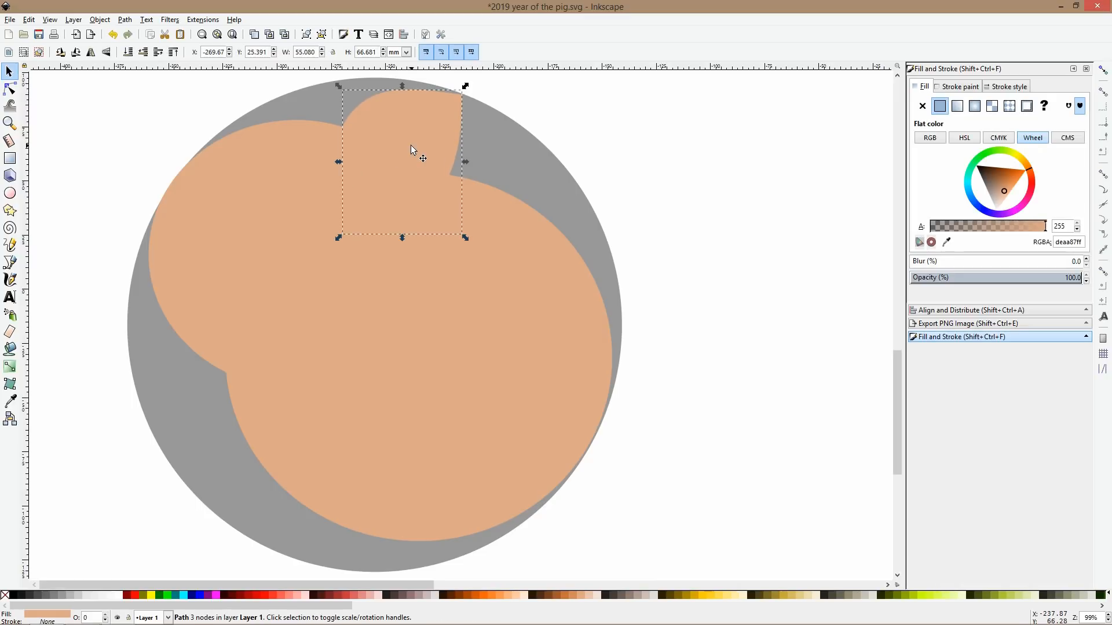
Draw a second closed triangular ear with the Bezier tool on the upper-left edge of the head.
{"action": "left_click", "coordinate": [10, 262]}
{"action": "left_click_drag", "start_coordinate": [203, 163], "coordinate": [176, 103]}
{"action": "left_click", "coordinate": [156, 253]}
{"action": "left_click", "coordinate": [204, 163]}
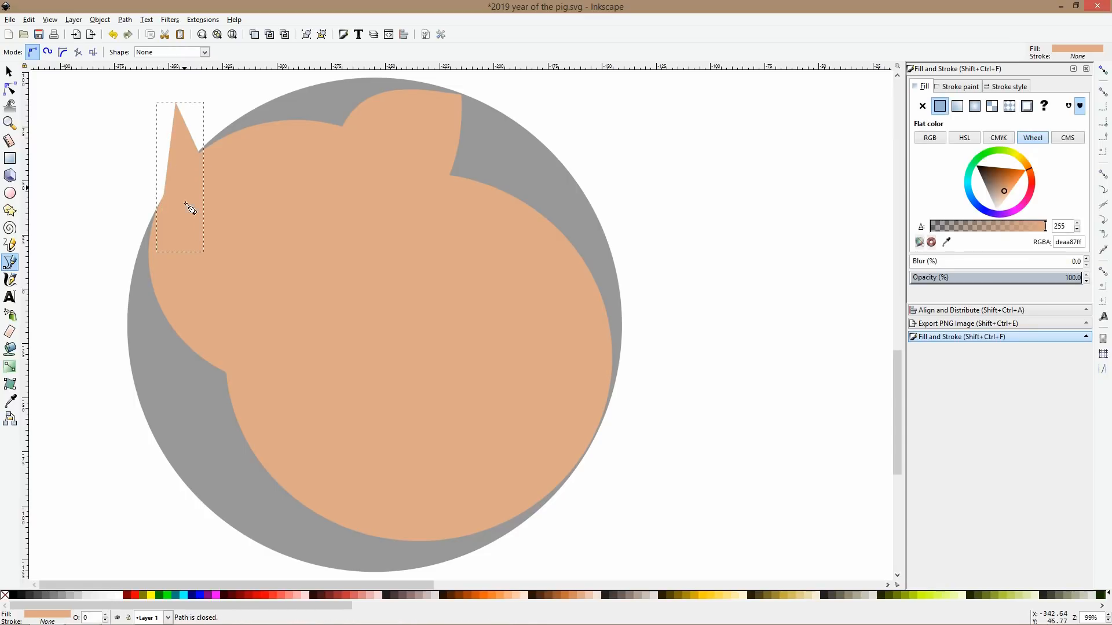
Curve the left ear's outer edges, pull in its lower corner and nudge the ear slightly upward.
{"action": "left_click", "coordinate": [10, 88]}
{"action": "left_click_drag", "start_coordinate": [202, 145], "coordinate": [160, 172]}
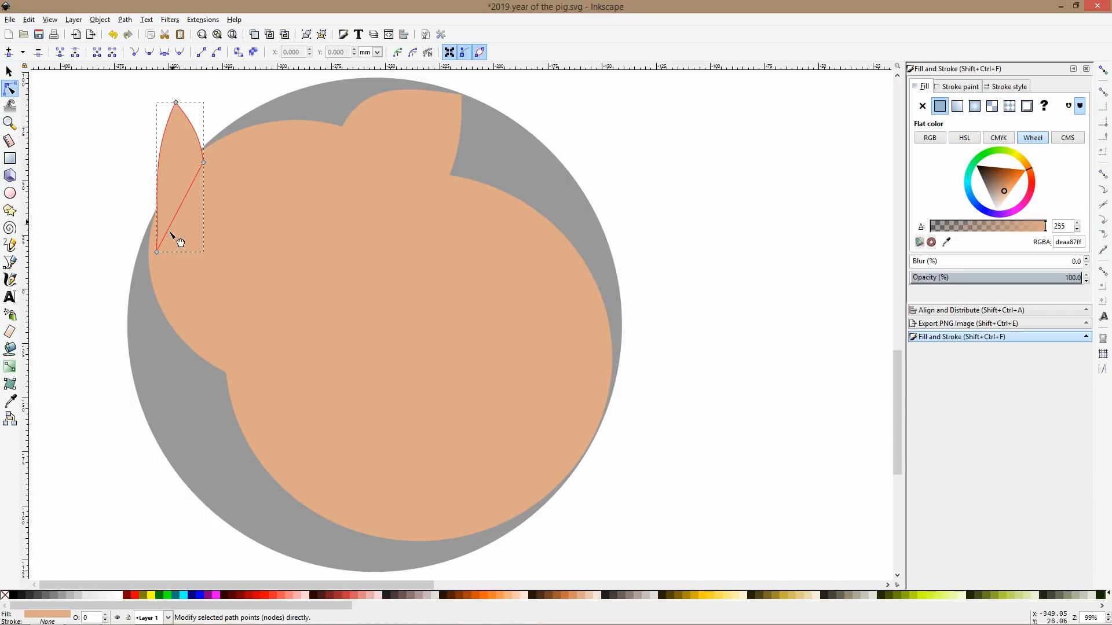
{"action": "left_click_drag", "start_coordinate": [172, 234], "coordinate": [163, 248]}
{"action": "key", "text": "s"}
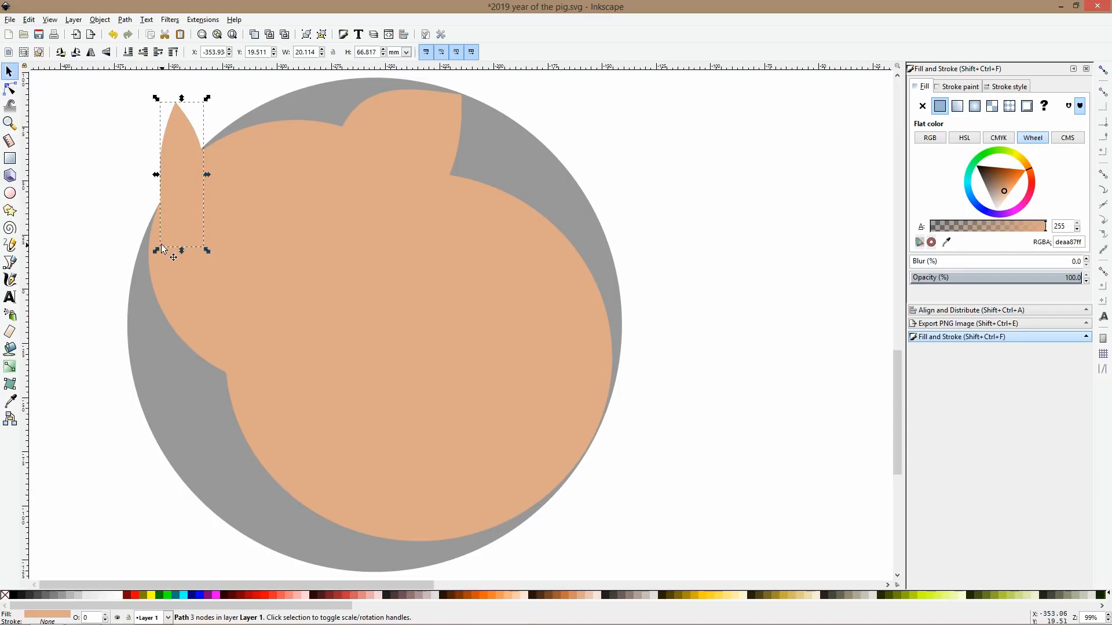
{"action": "left_click_drag", "start_coordinate": [188, 136], "coordinate": [187, 129]}
Bulge the left ear's sides, move its tip outward and scale the ear up.
{"action": "left_click", "coordinate": [10, 92]}
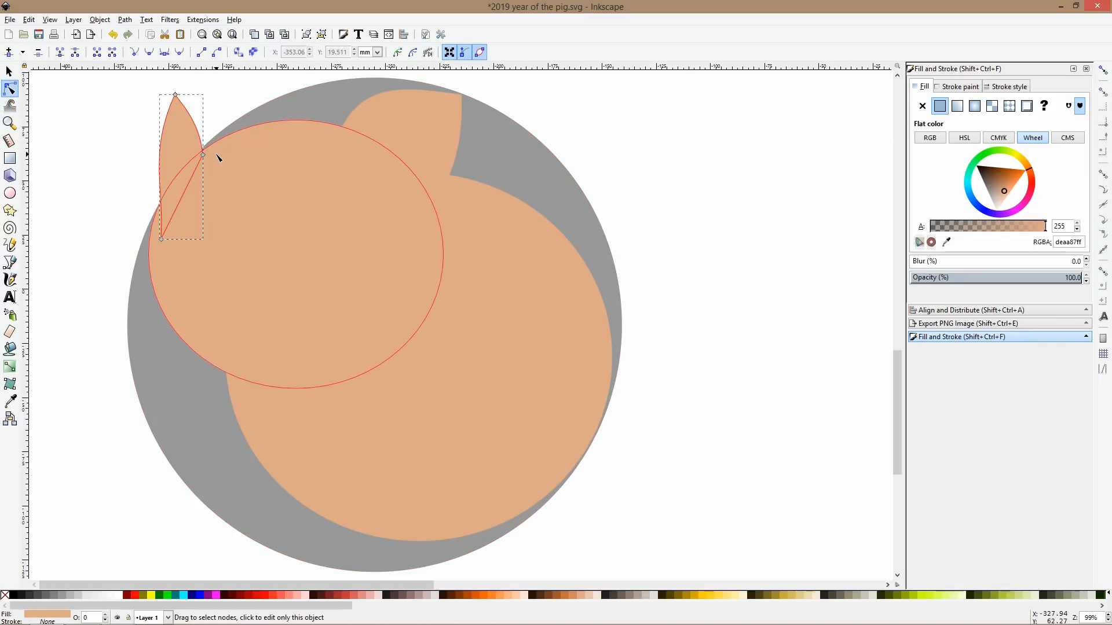
{"action": "left_click_drag", "start_coordinate": [161, 149], "coordinate": [156, 156]}
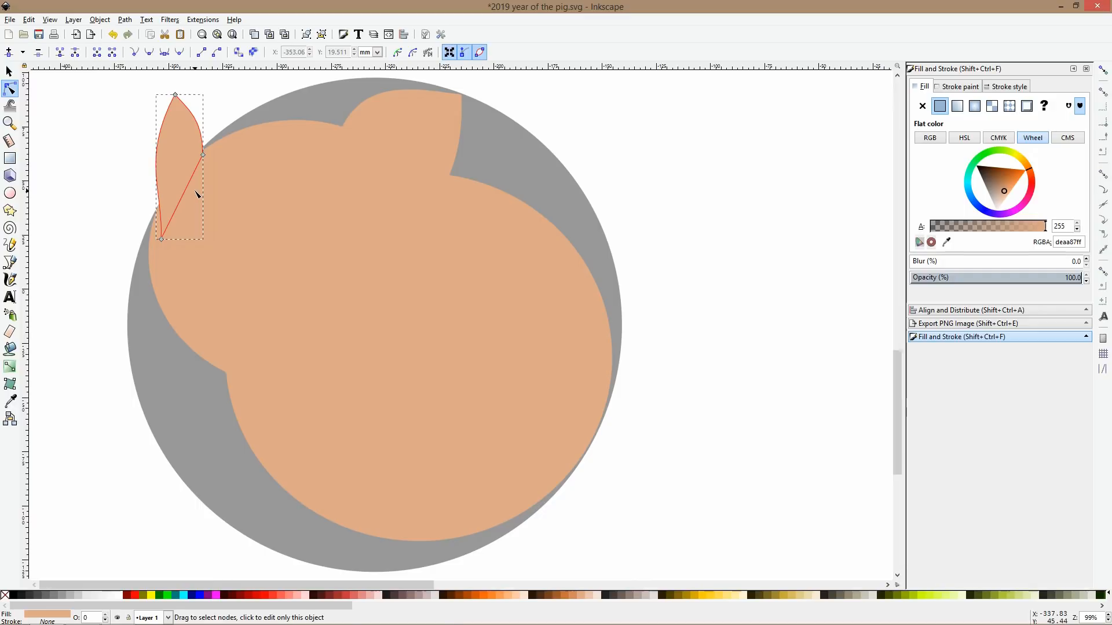
{"action": "left_click_drag", "start_coordinate": [175, 94], "coordinate": [161, 101]}
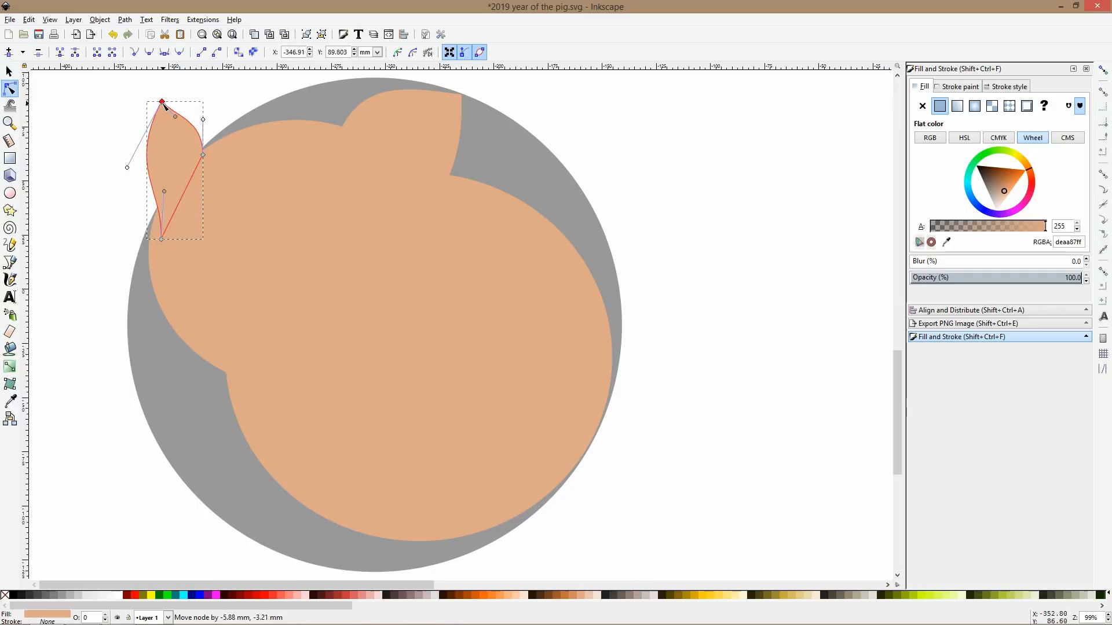
{"action": "left_click_drag", "start_coordinate": [127, 167], "coordinate": [137, 167]}
{"action": "key", "text": "s"}
{"action": "left_click_drag", "start_coordinate": [147, 243], "coordinate": [134, 279]}
Enlarge the right ear to about 60 by 73 mm.
{"action": "left_click", "coordinate": [358, 155]}
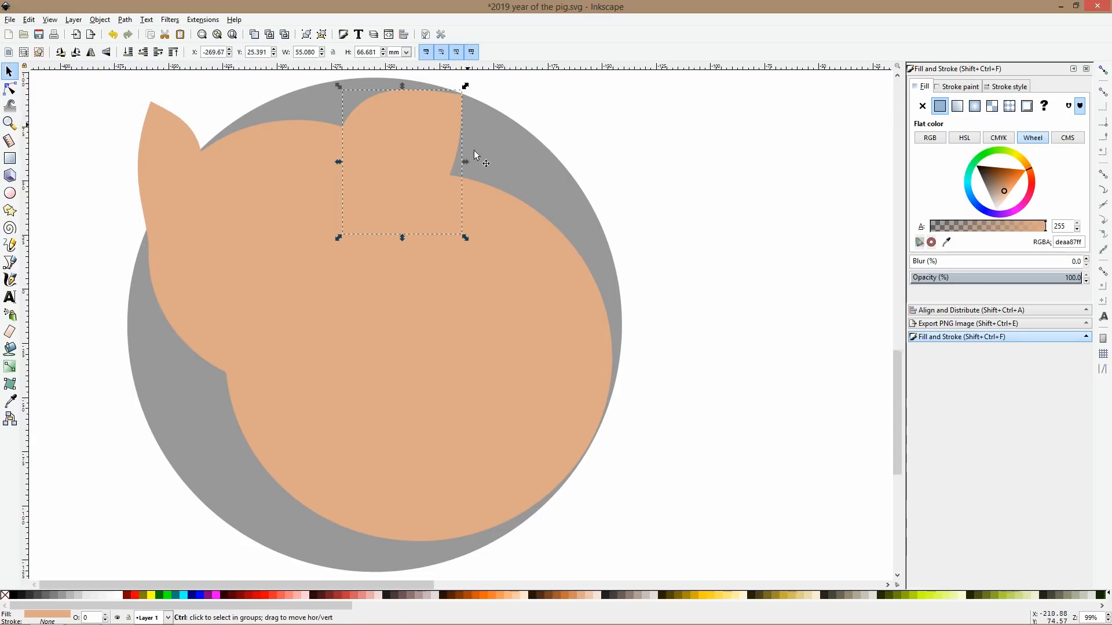
{"action": "left_click_drag", "start_coordinate": [467, 162], "coordinate": [440, 136]}
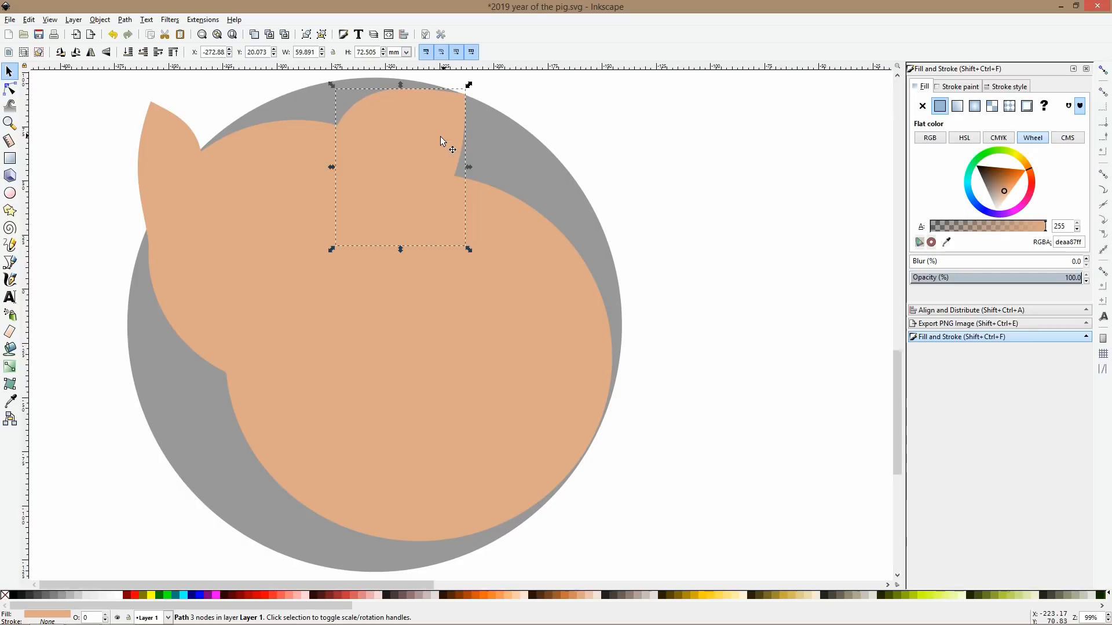
Reshape the left ear by moving its base nodes further into the head and adjusting its side curves.
{"action": "left_click", "coordinate": [190, 142]}
{"action": "left_click", "coordinate": [10, 89]}
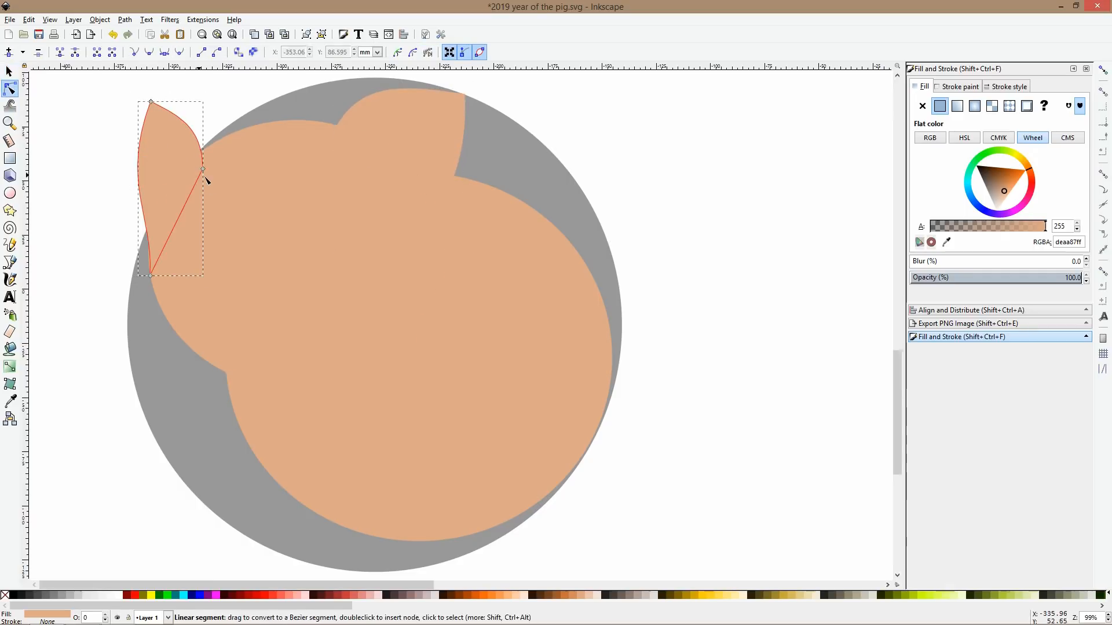
{"action": "left_click_drag", "start_coordinate": [205, 169], "coordinate": [220, 149]}
{"action": "left_click_drag", "start_coordinate": [217, 104], "coordinate": [201, 109]}
{"action": "key", "text": "space"}
{"action": "key", "text": "space"}
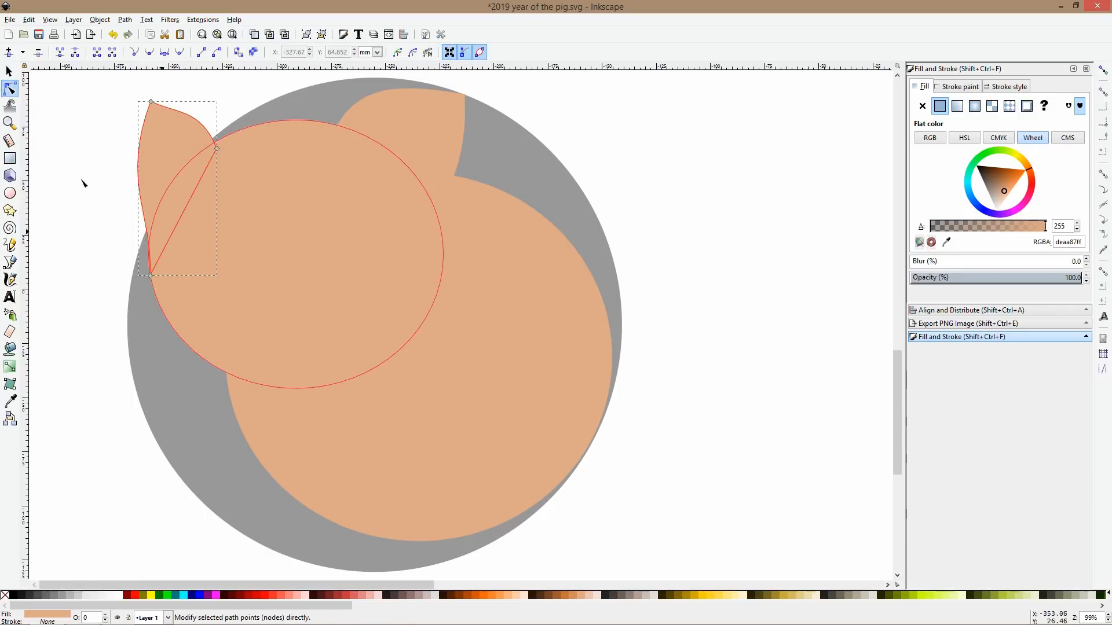
{"action": "left_click_drag", "start_coordinate": [151, 276], "coordinate": [157, 261]}
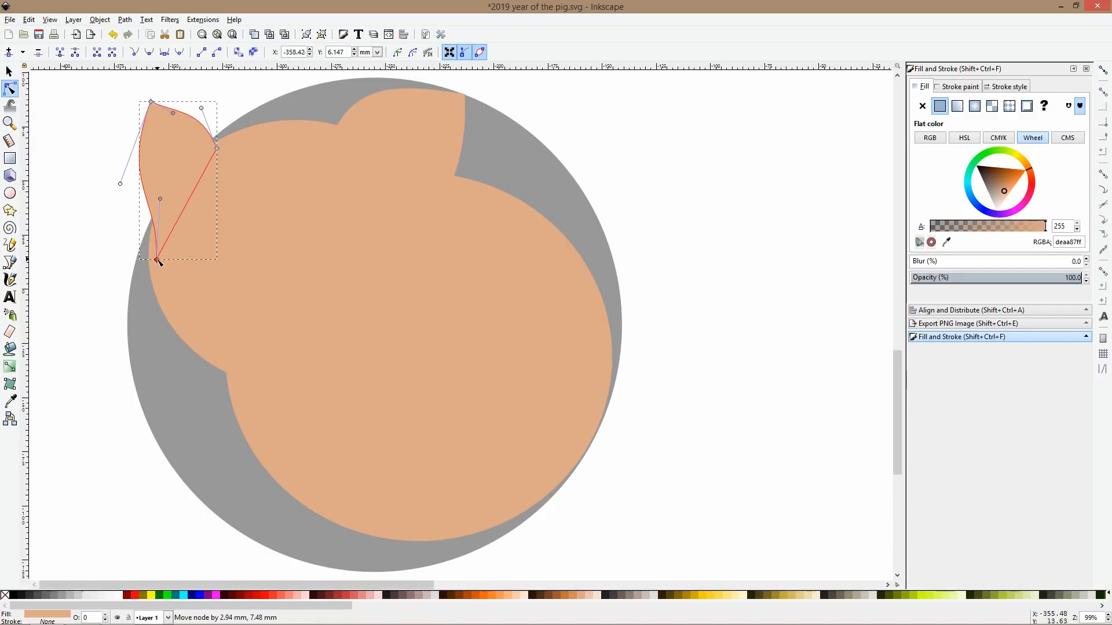
{"action": "left_click_drag", "start_coordinate": [159, 199], "coordinate": [136, 212]}
{"action": "key", "text": "space"}
Fill the body ellipse with darker brown B4805D and deselect it.
{"action": "left_click", "coordinate": [494, 366]}
{"action": "left_click", "coordinate": [1000, 186]}
{"action": "left_click", "coordinate": [648, 208]}
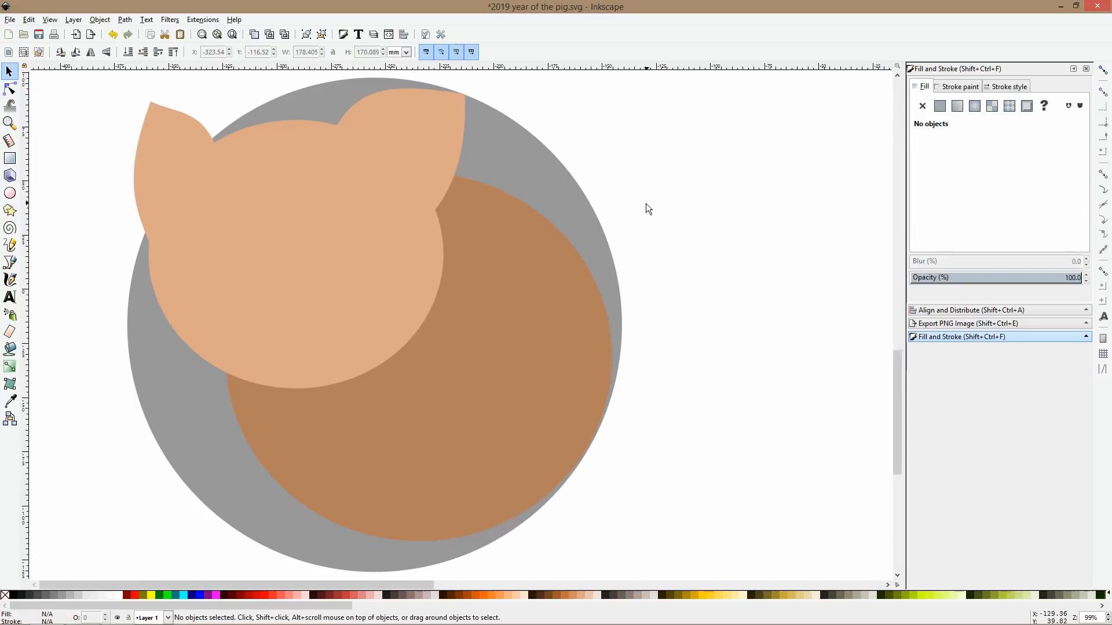
Narrow the left ear to about 32 mm wide and make the right ear slightly narrower.
{"action": "scroll", "coordinate": [495, 210], "scroll_direction": "down", "scroll_amount": 2, "text": "ctrl"}
{"action": "scroll", "coordinate": [495, 210], "scroll_direction": "up", "scroll_amount": 1, "text": "ctrl"}
{"action": "scroll", "coordinate": [322, 174], "scroll_direction": "up", "scroll_amount": 3, "text": "ctrl"}
{"action": "scroll", "coordinate": [272, 156], "scroll_direction": "down", "scroll_amount": 3, "text": "ctrl"}
{"action": "left_click", "coordinate": [276, 186]}
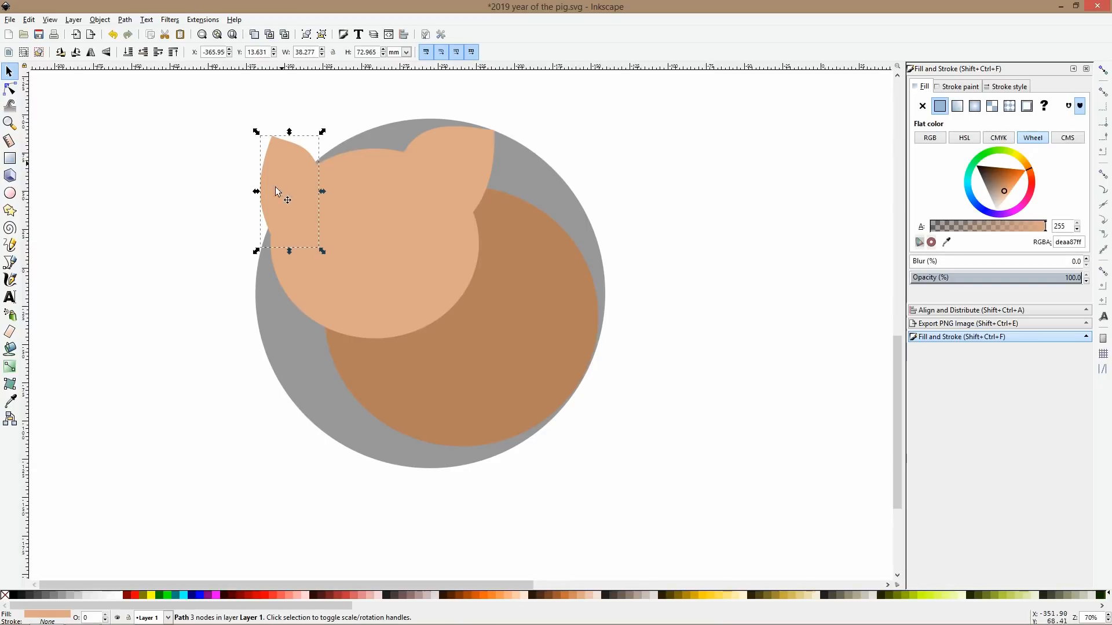
{"action": "left_click_drag", "start_coordinate": [257, 194], "coordinate": [266, 192]}
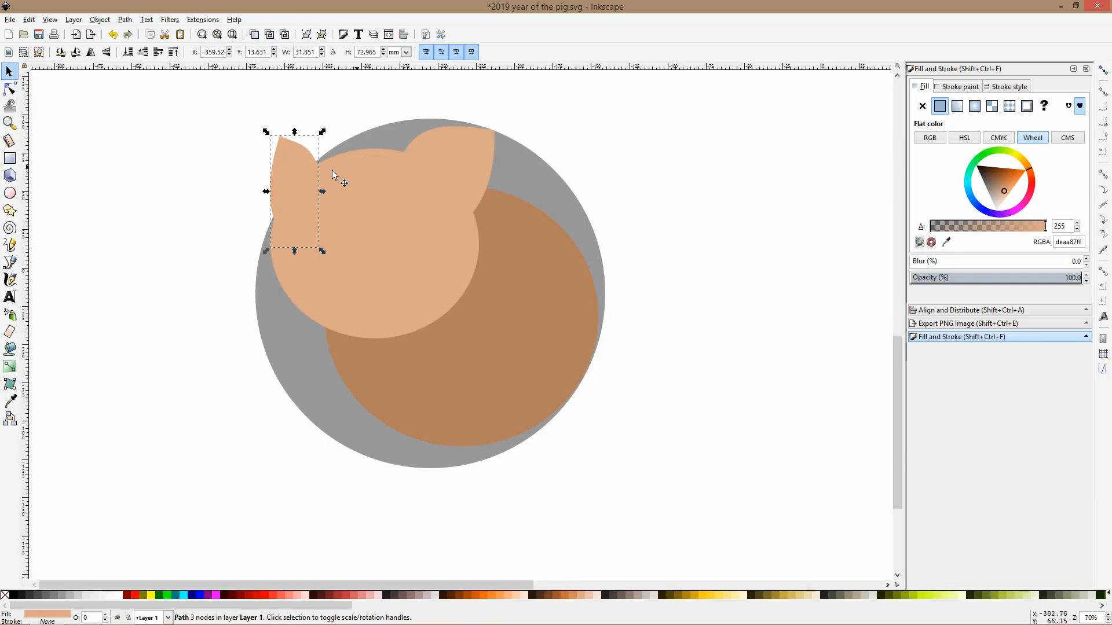
{"action": "left_click", "coordinate": [463, 174]}
{"action": "left_click_drag", "start_coordinate": [500, 181], "coordinate": [471, 178]}
{"action": "left_click", "coordinate": [597, 131]}
Draw a brown ellipse about 10 by 17 mm on the face as the left eye.
{"action": "left_click", "coordinate": [376, 210]}
{"action": "left_click", "coordinate": [10, 193]}
{"action": "scroll", "coordinate": [336, 217], "scroll_direction": "up", "scroll_amount": 2}
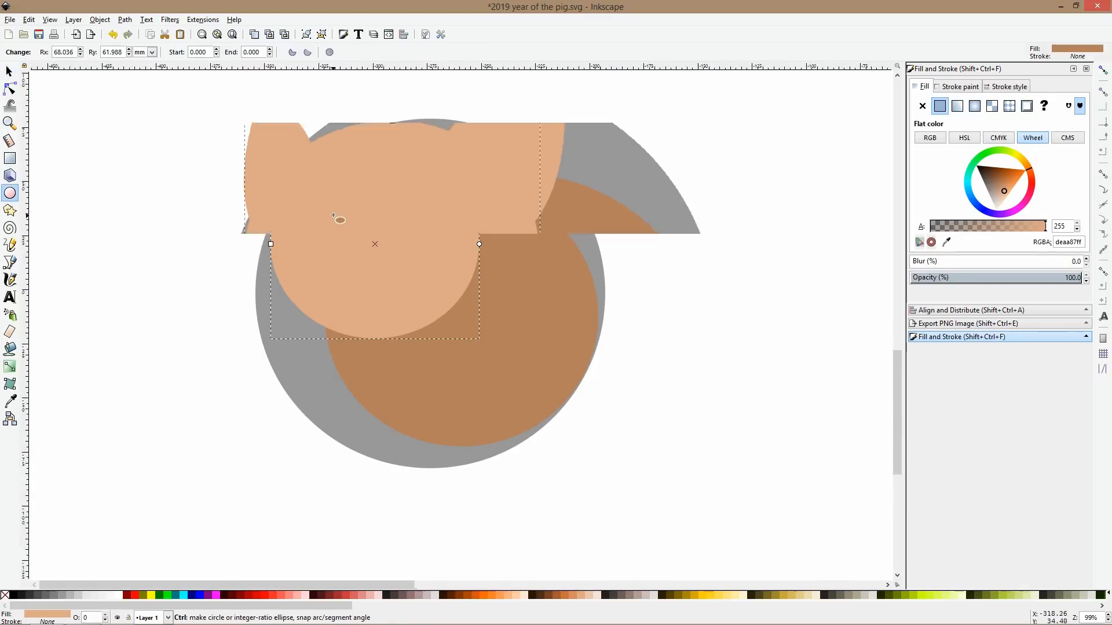
{"action": "left_click_drag", "start_coordinate": [270, 161], "coordinate": [300, 212]}
{"action": "key", "text": "s"}
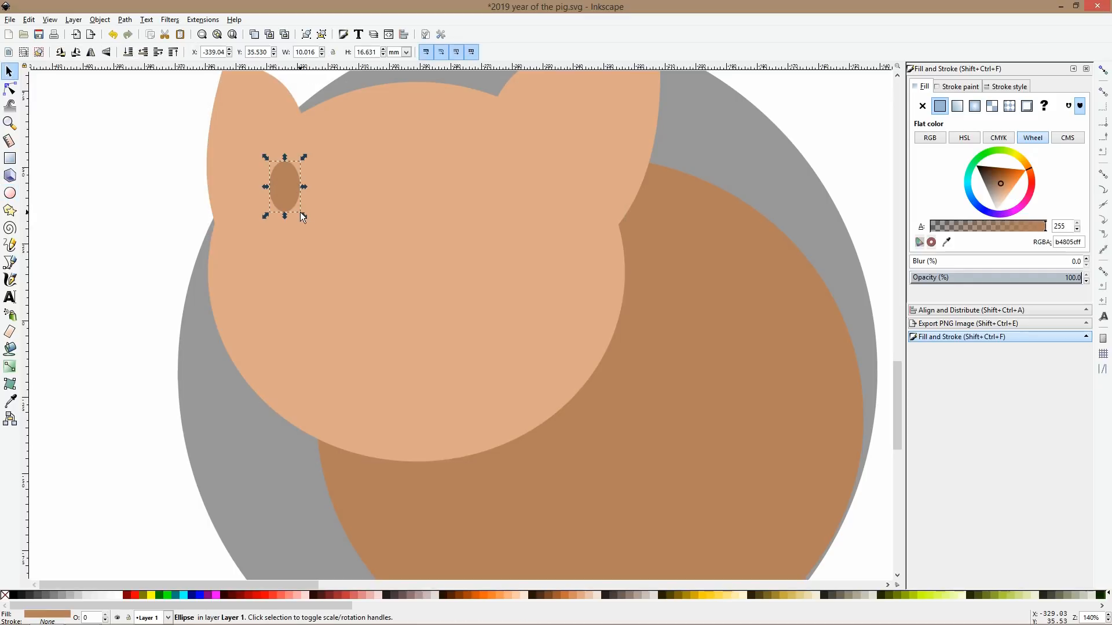
Duplicate the eye ellipse and position the copy across the face as the second eye.
{"action": "key", "text": "ctrl+c"}
{"action": "key", "text": "ctrl+v"}
{"action": "left_click_drag", "start_coordinate": [479, 192], "coordinate": [437, 173]}
{"action": "left_click", "coordinate": [278, 184], "text": "shift"}
{"action": "scroll", "coordinate": [278, 197], "scroll_direction": "down", "scroll_amount": 2}
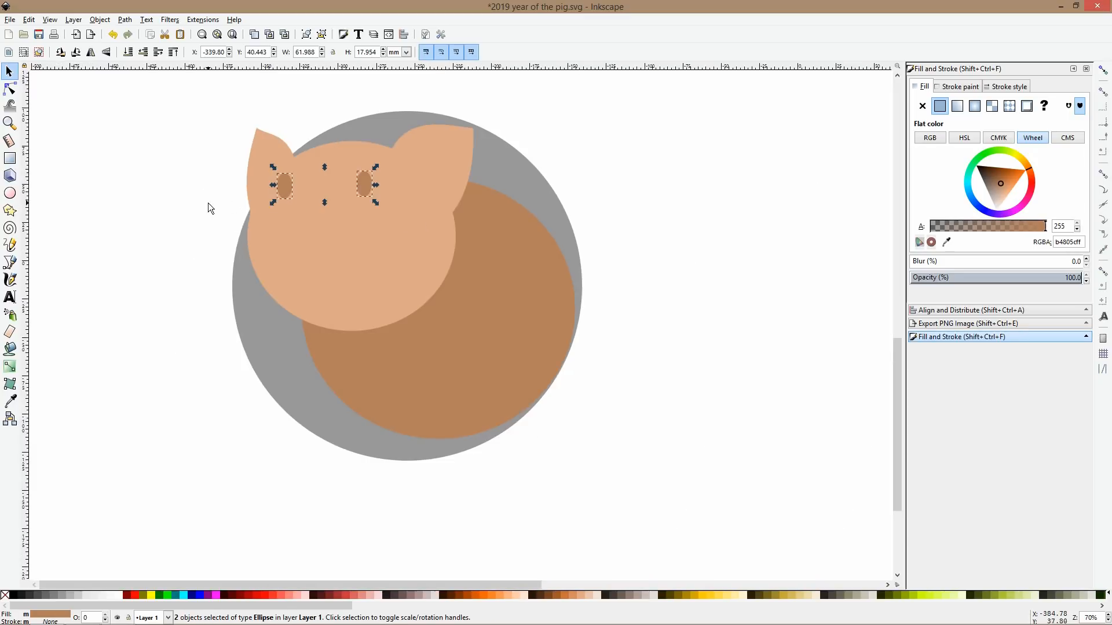
{"action": "left_click", "coordinate": [207, 203]}
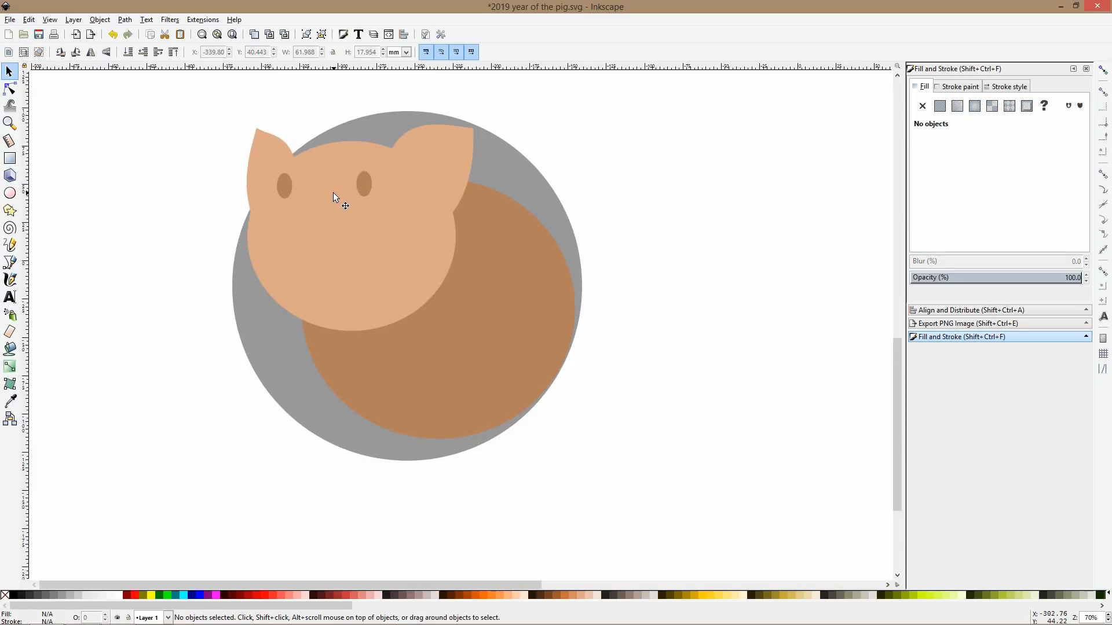
Flip the whole pig together with the grey circle horizontally and deselect everything.
{"action": "left_click_drag", "start_coordinate": [180, 100], "coordinate": [619, 456]}
{"action": "left_click", "coordinate": [266, 328], "text": "shift"}
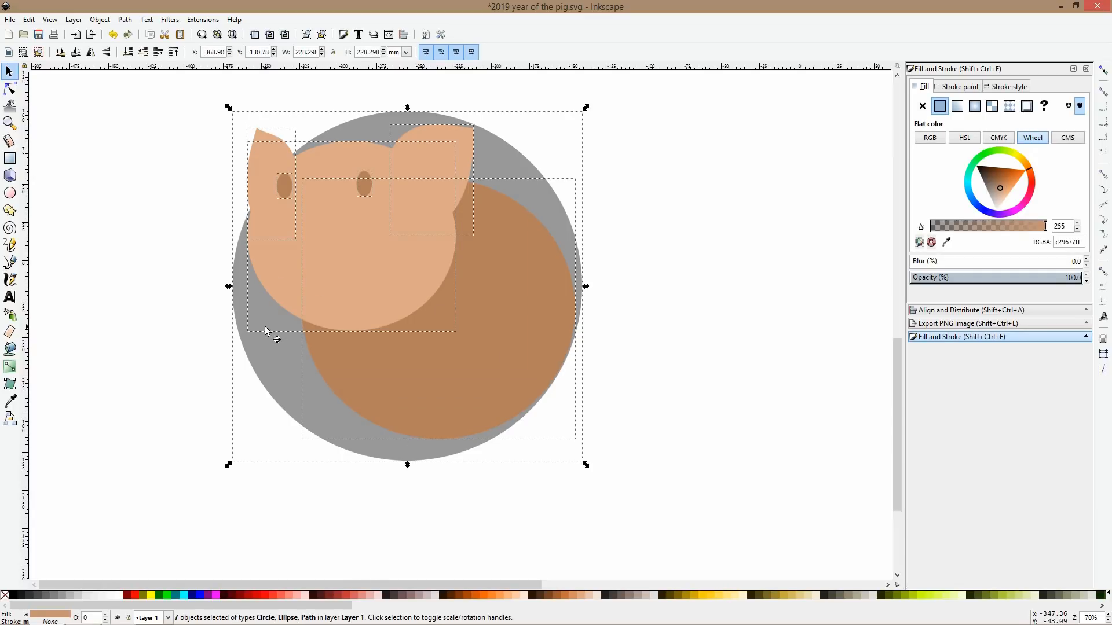
{"action": "key", "text": "h"}
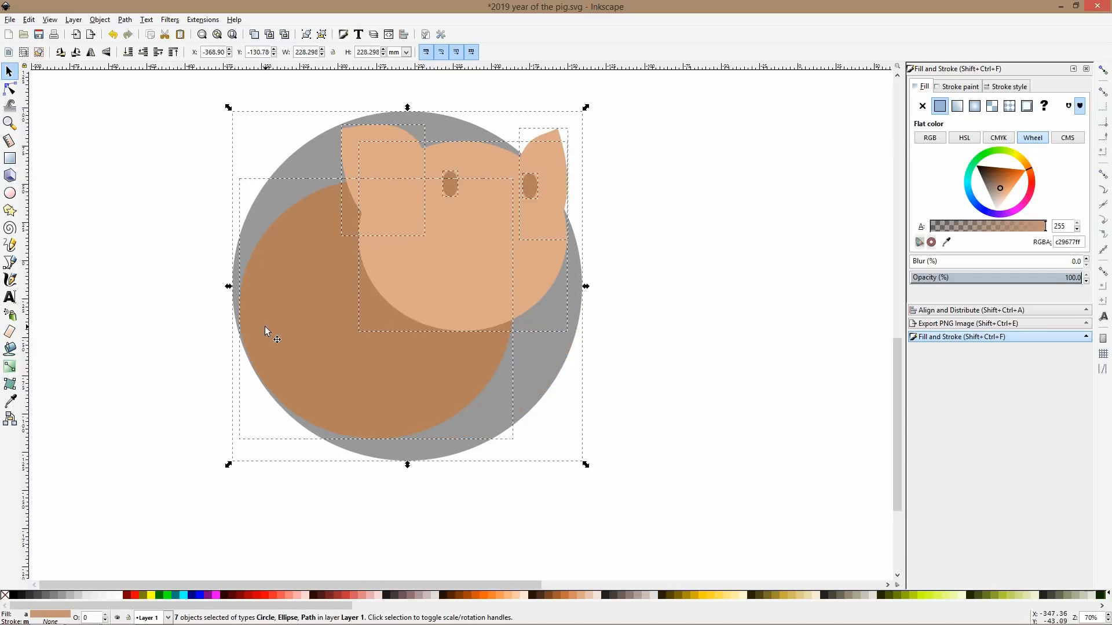
{"action": "left_click", "coordinate": [628, 114]}
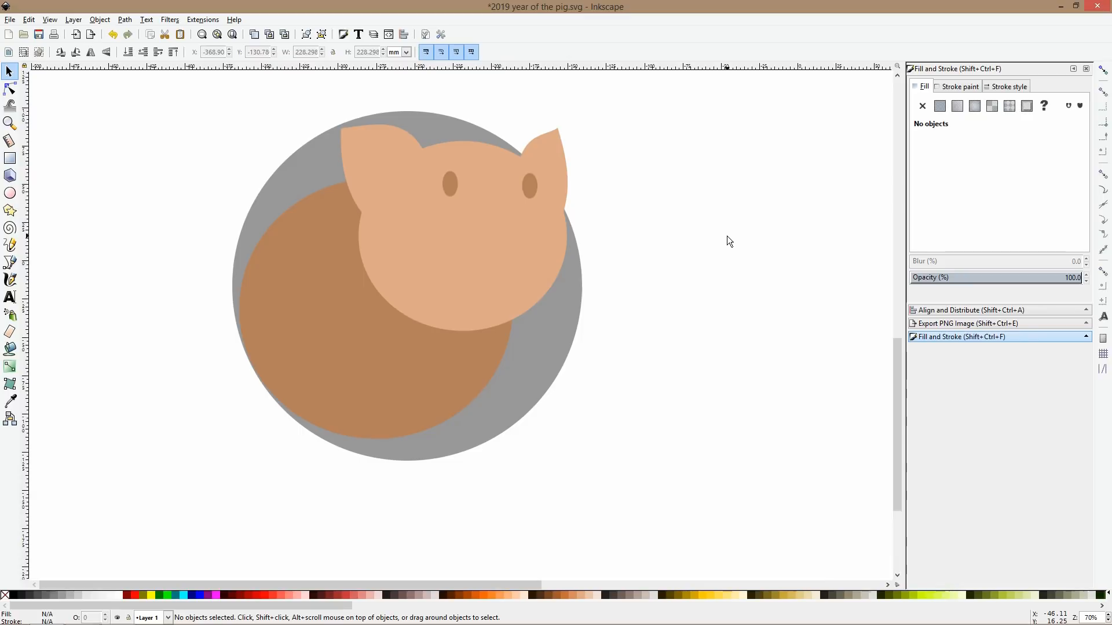
Move both eyes together slightly higher on the pig's face.
{"action": "left_click", "coordinate": [464, 241]}
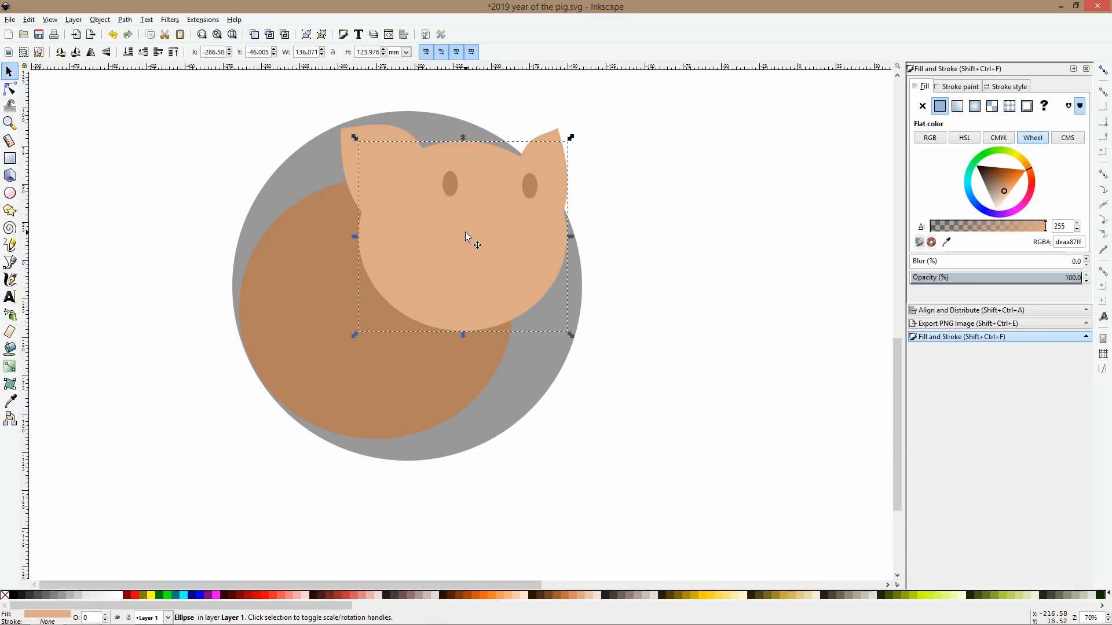
{"action": "left_click_drag", "start_coordinate": [625, 139], "coordinate": [413, 201]}
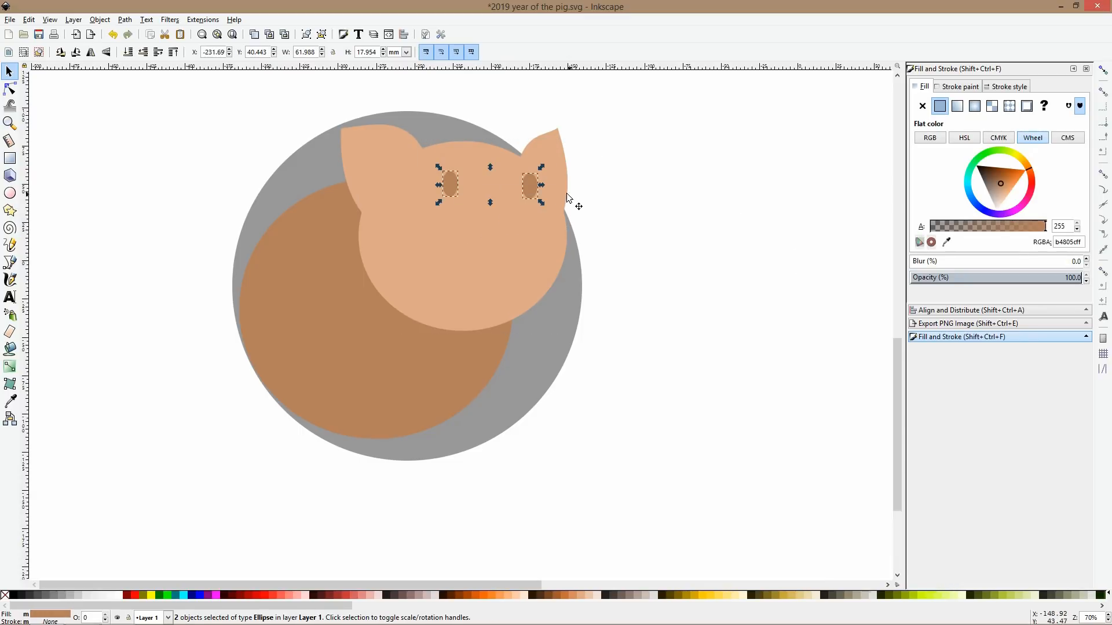
{"action": "left_click_drag", "start_coordinate": [530, 183], "coordinate": [531, 180]}
{"action": "left_click", "coordinate": [620, 175]}
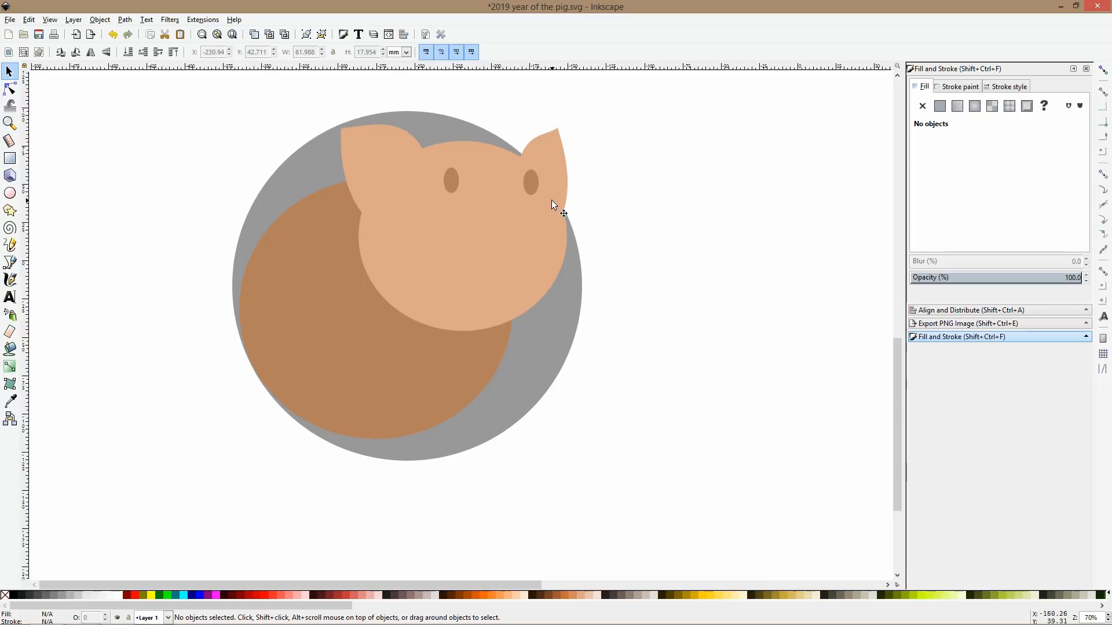
Duplicate the brown body ellipse above the head and shrink it into a snout about 64 by 61 mm beneath the eyes.
{"action": "left_click", "coordinate": [495, 220]}
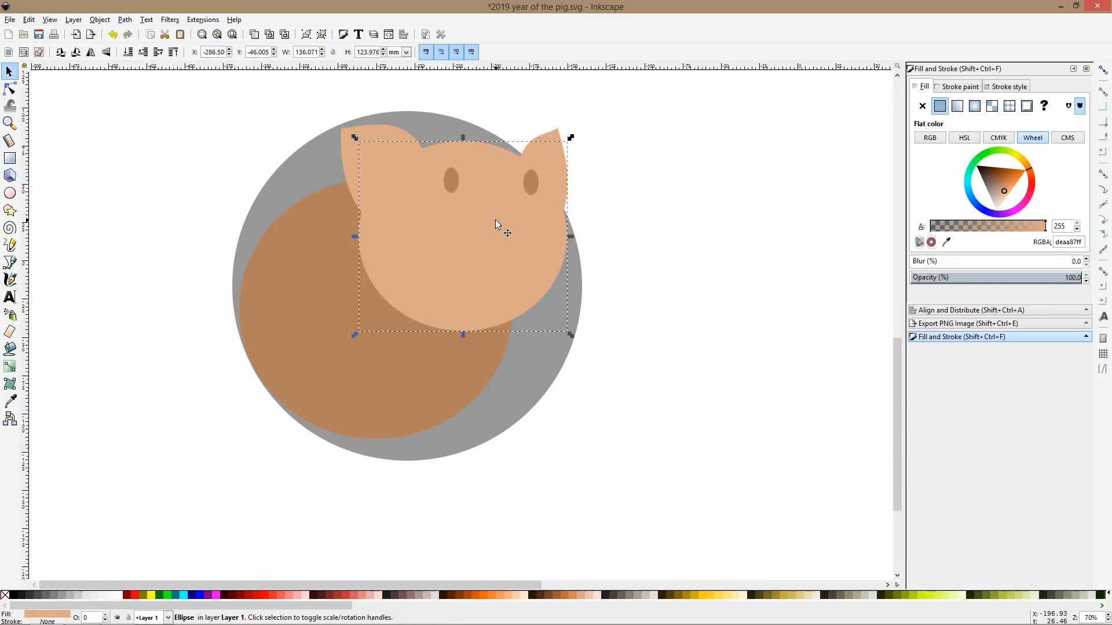
{"action": "left_click", "coordinate": [313, 268]}
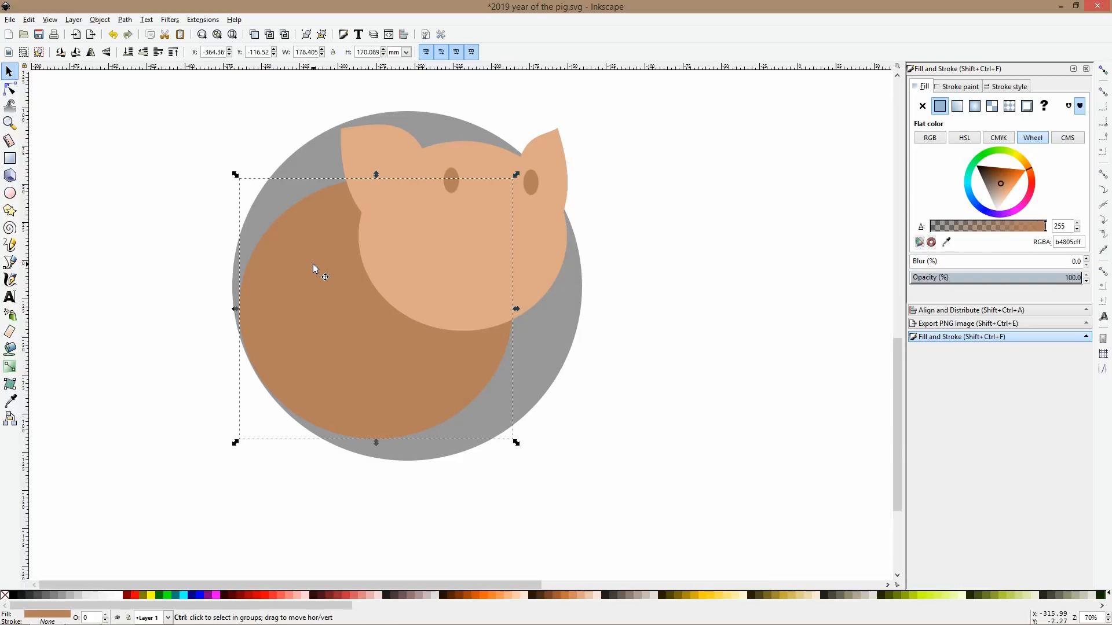
{"action": "key", "text": "Page_Up"}
{"action": "left_click_drag", "start_coordinate": [373, 443], "coordinate": [373, 302]}
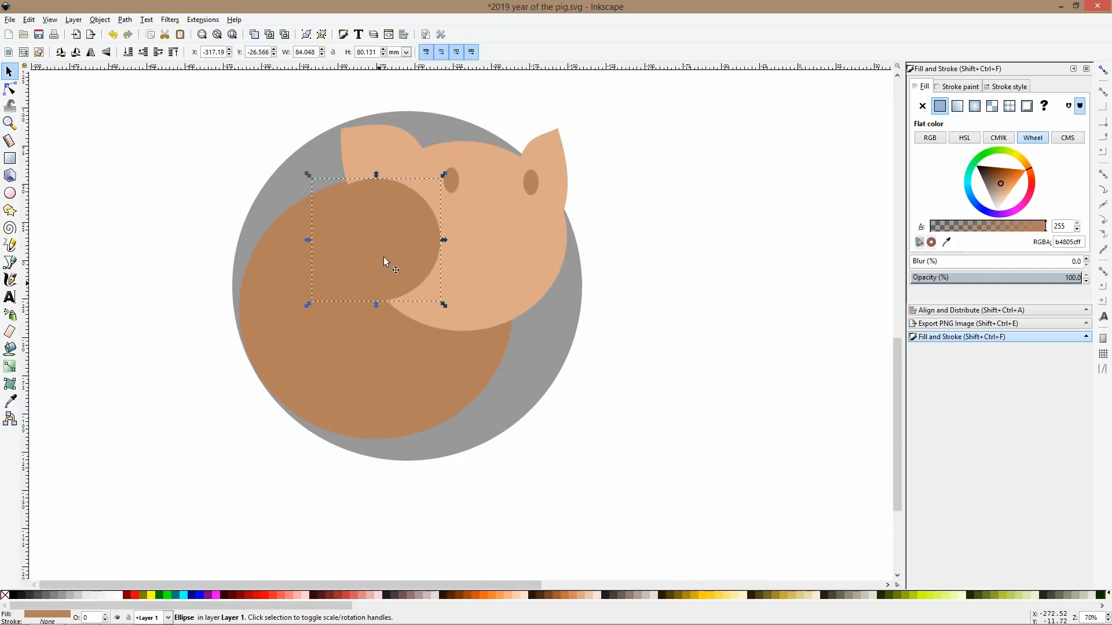
{"action": "left_click_drag", "start_coordinate": [383, 256], "coordinate": [519, 212]}
{"action": "left_click_drag", "start_coordinate": [507, 159], "coordinate": [512, 186]}
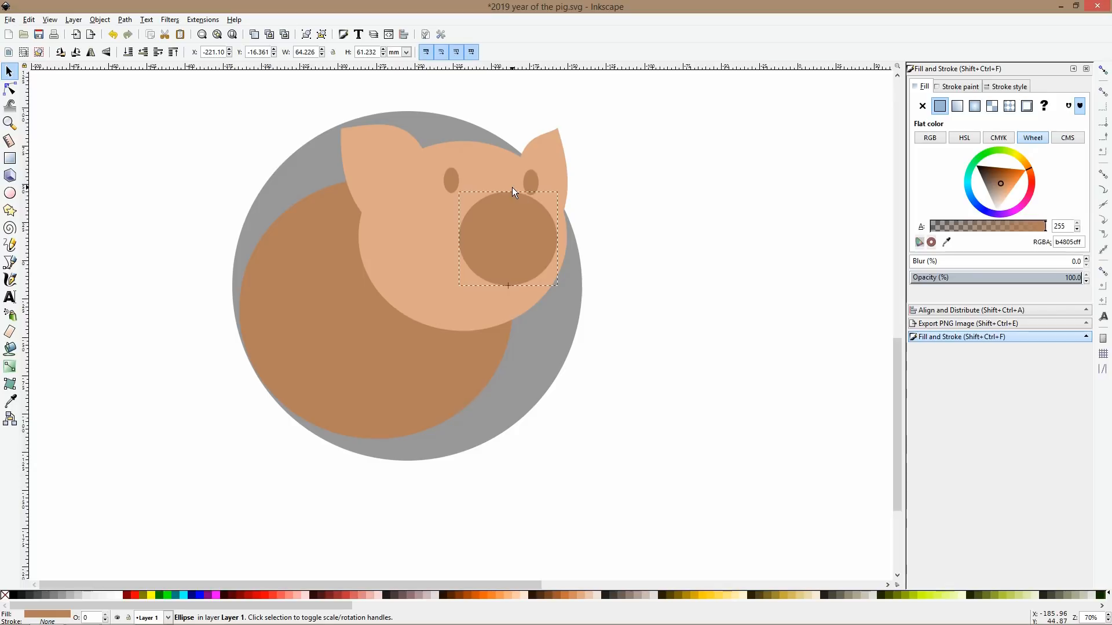
{"action": "left_click_drag", "start_coordinate": [523, 226], "coordinate": [520, 214]}
{"action": "left_click", "coordinate": [641, 227]}
{"action": "scroll", "coordinate": [643, 228], "scroll_direction": "down", "scroll_amount": 4}
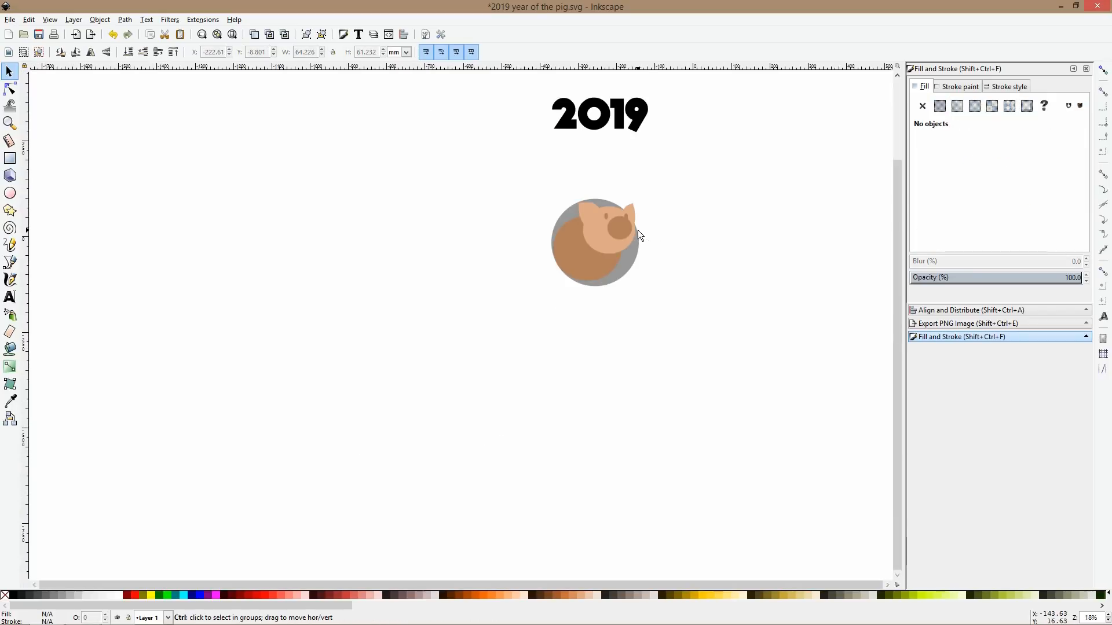
{"action": "scroll", "coordinate": [637, 231], "scroll_direction": "up", "scroll_amount": 3}
{"action": "scroll", "coordinate": [593, 230], "scroll_direction": "up", "scroll_amount": 1}
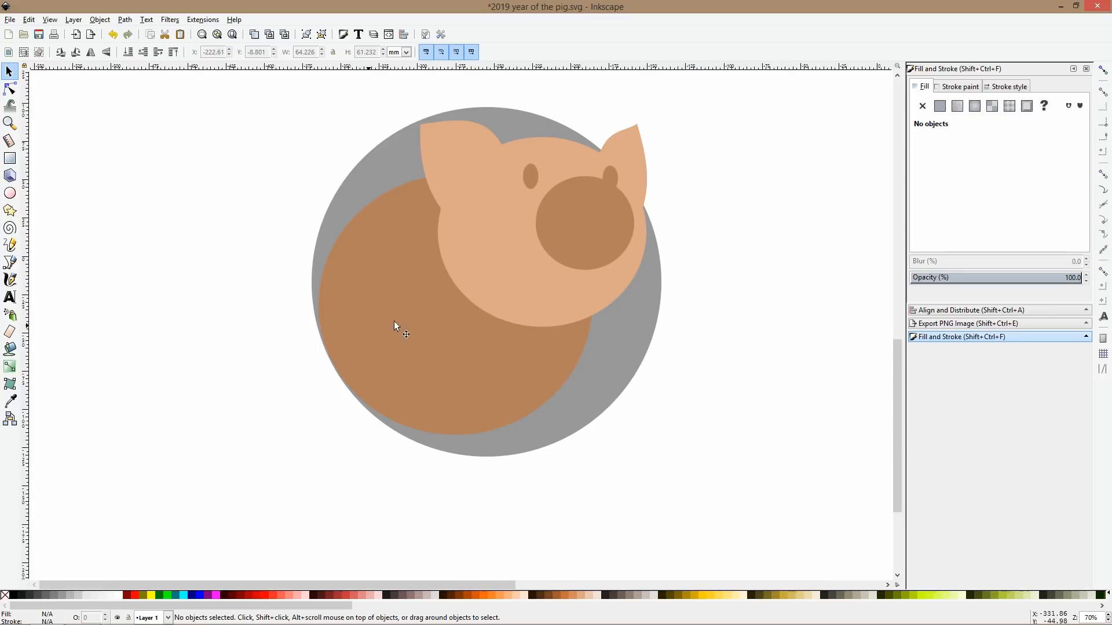
Centre the body within the grey circle, enlarging it slightly, and shift the whole head a little down and left over it.
{"action": "left_click_drag", "start_coordinate": [440, 332], "coordinate": [482, 350]}
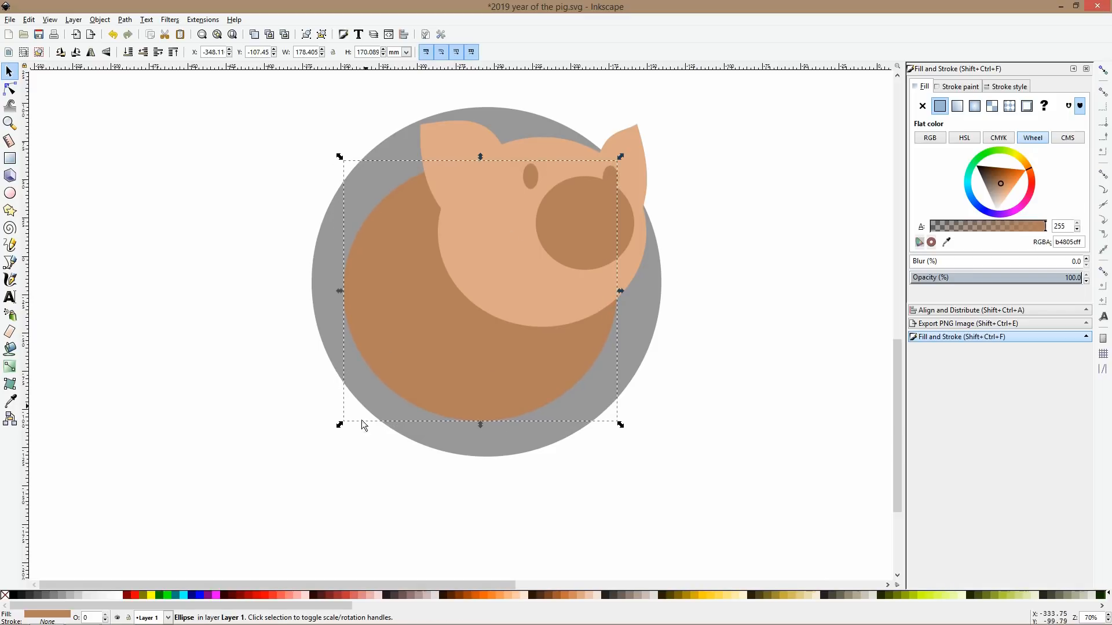
{"action": "left_click_drag", "start_coordinate": [340, 426], "coordinate": [328, 436]}
{"action": "left_click_drag", "start_coordinate": [688, 97], "coordinate": [387, 340]}
{"action": "left_click_drag", "start_coordinate": [524, 276], "coordinate": [565, 262]}
{"action": "key", "text": "Escape"}
Enlarge the pig's left ear to about 58 by 77 mm, extending it outward from the head.
{"action": "left_click", "coordinate": [430, 137]}
{"action": "left_click_drag", "start_coordinate": [409, 123], "coordinate": [401, 120]}
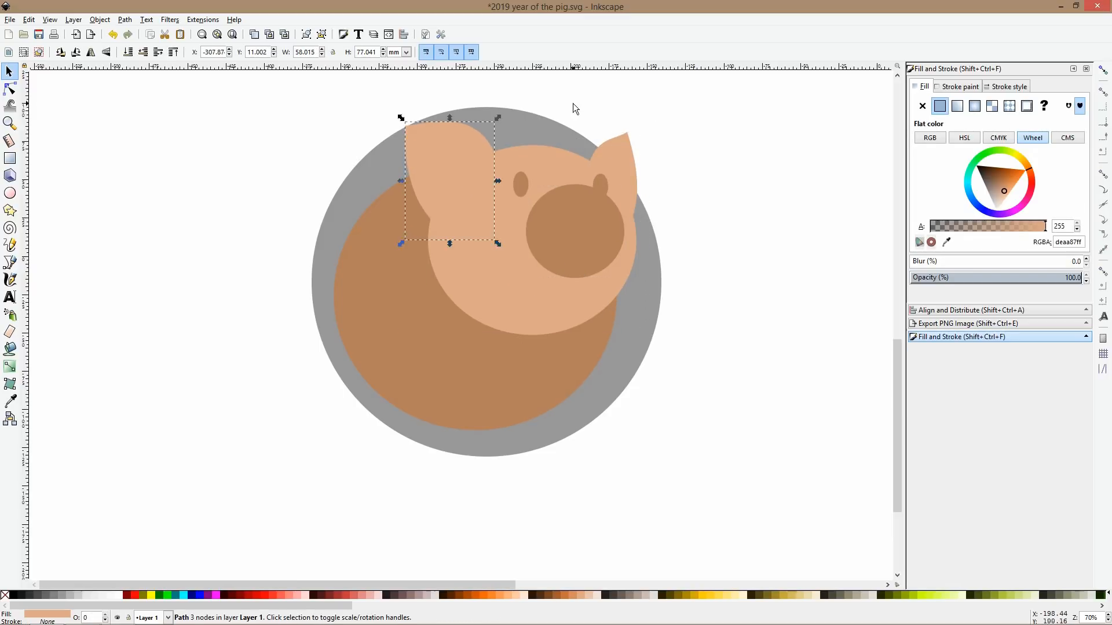
{"action": "key", "text": "Escape"}
Scale the brown body ellipse down to about 170 by 162 mm around its centre.
{"action": "scroll", "coordinate": [662, 168], "scroll_direction": "down", "scroll_amount": 3}
{"action": "scroll", "coordinate": [662, 168], "scroll_direction": "up", "scroll_amount": 2}
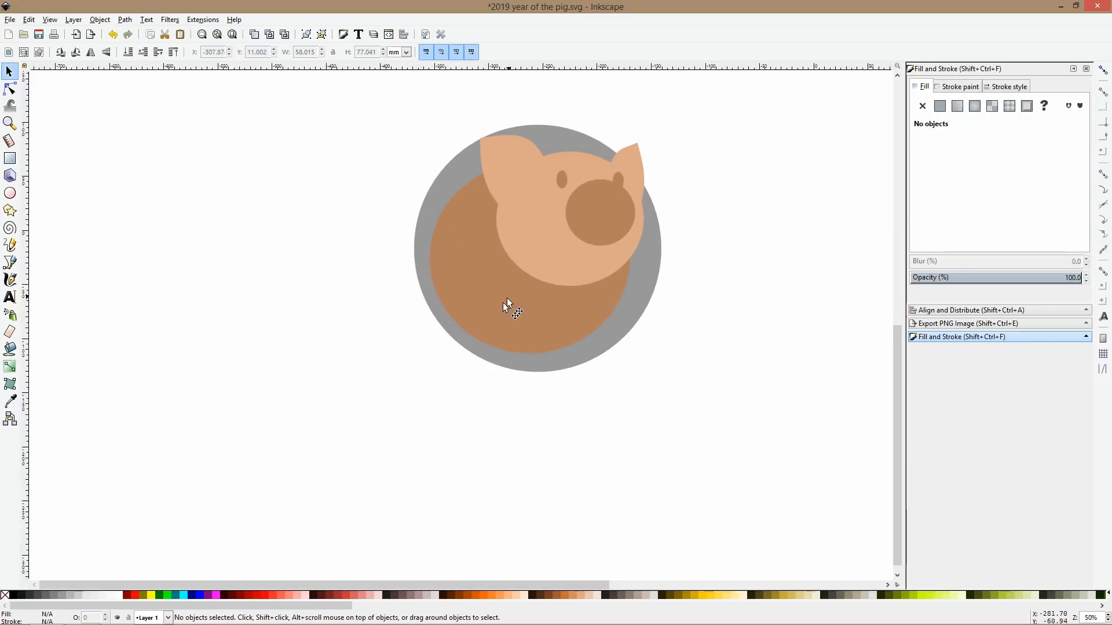
{"action": "left_click", "coordinate": [503, 303]}
{"action": "left_click_drag", "start_coordinate": [530, 355], "coordinate": [551, 313]}
{"action": "key", "text": "Escape"}
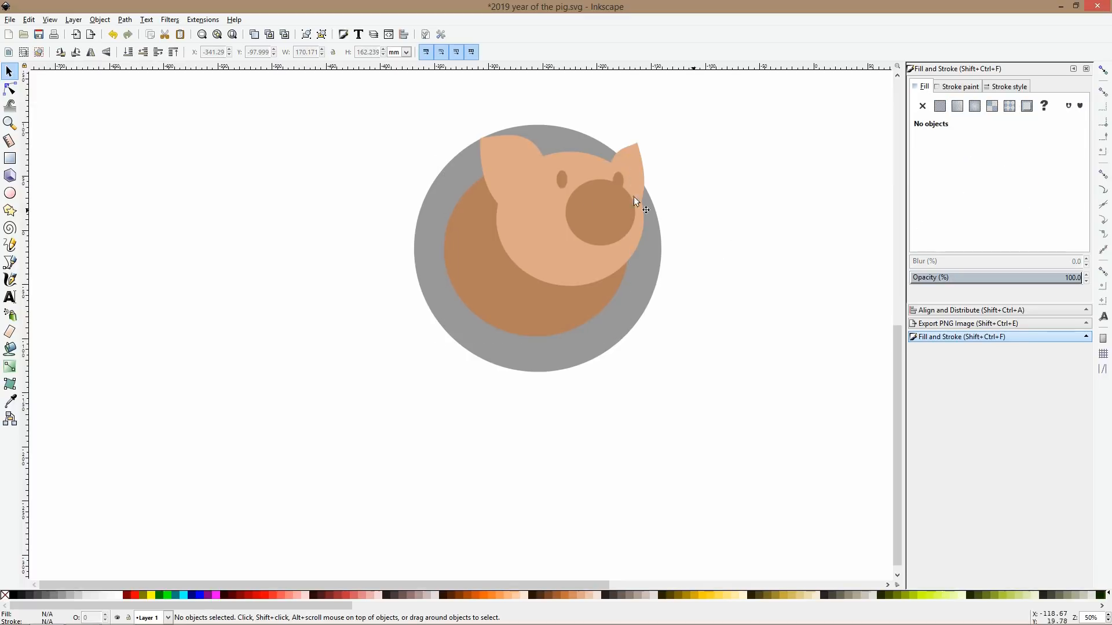
Reshape the snout into a rounded triangle about 57 mm high by raising its bottom and top nodes.
{"action": "left_click", "coordinate": [10, 89]}
{"action": "scroll", "coordinate": [596, 216], "scroll_direction": "up", "scroll_amount": 1}
{"action": "left_click", "coordinate": [625, 213]}
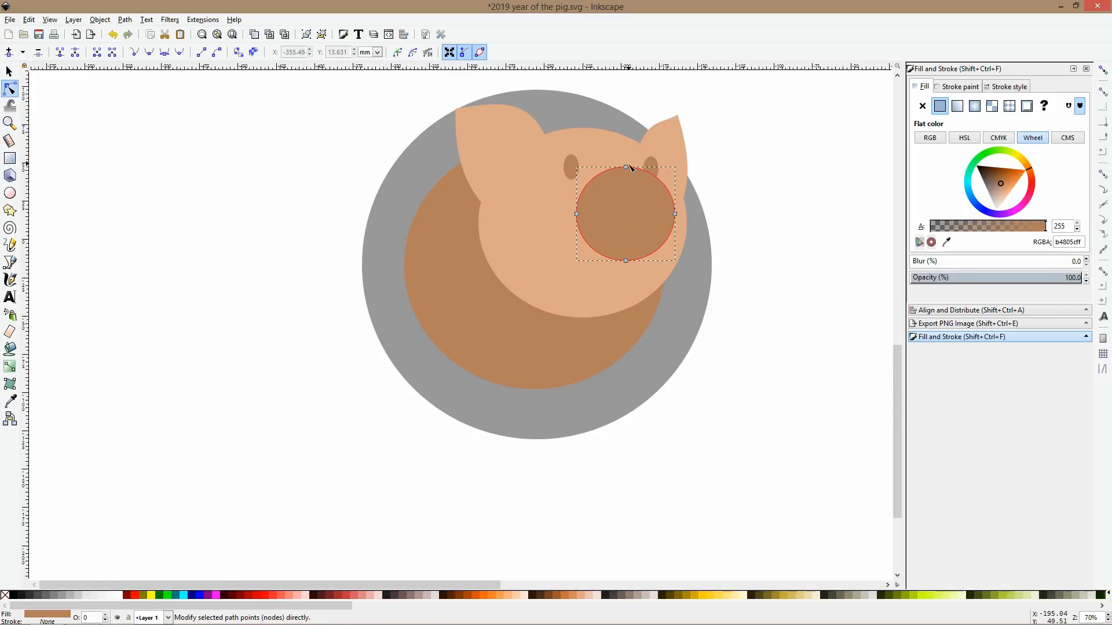
{"action": "left_click_drag", "start_coordinate": [626, 260], "coordinate": [626, 239]}
{"action": "left_click_drag", "start_coordinate": [626, 168], "coordinate": [650, 155]}
{"action": "left_click_drag", "start_coordinate": [647, 155], "coordinate": [645, 154]}
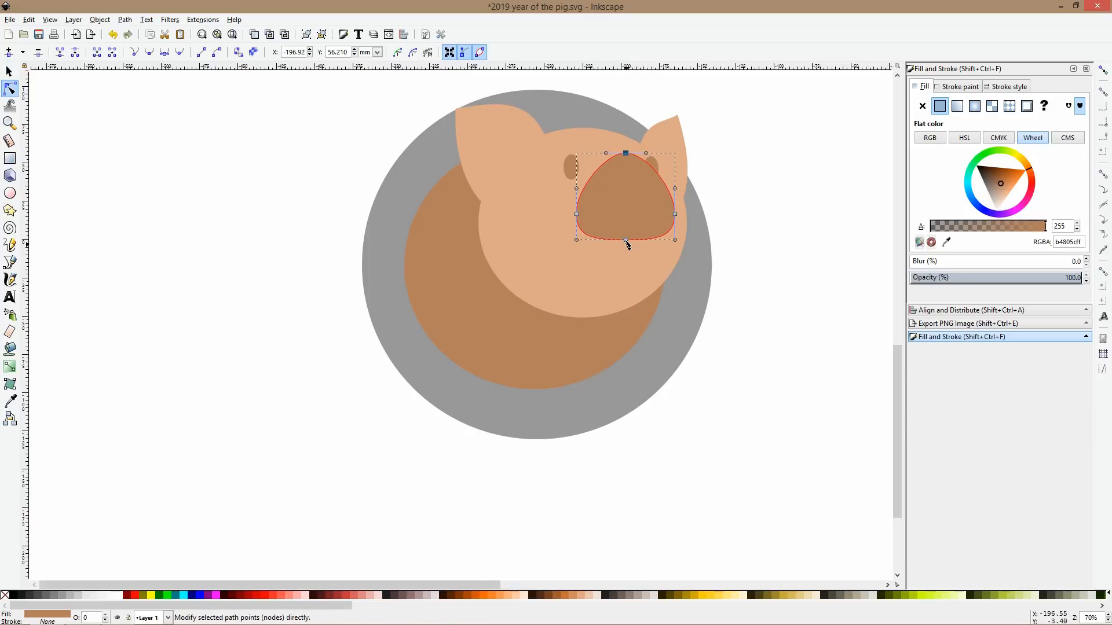
{"action": "left_click", "coordinate": [623, 183]}
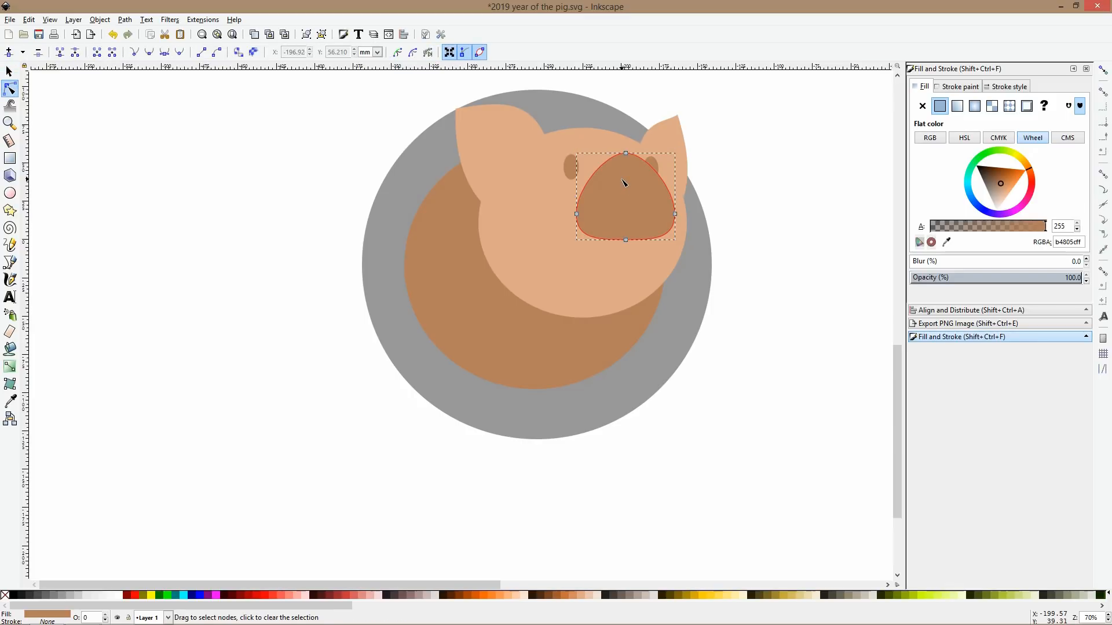
Duplicate the whole pig with its grey circle and place the copy to the right of the original.
{"action": "key", "text": "s"}
{"action": "scroll", "coordinate": [652, 196], "scroll_direction": "down", "scroll_amount": 3}
{"action": "left_click_drag", "start_coordinate": [704, 130], "coordinate": [473, 317]}
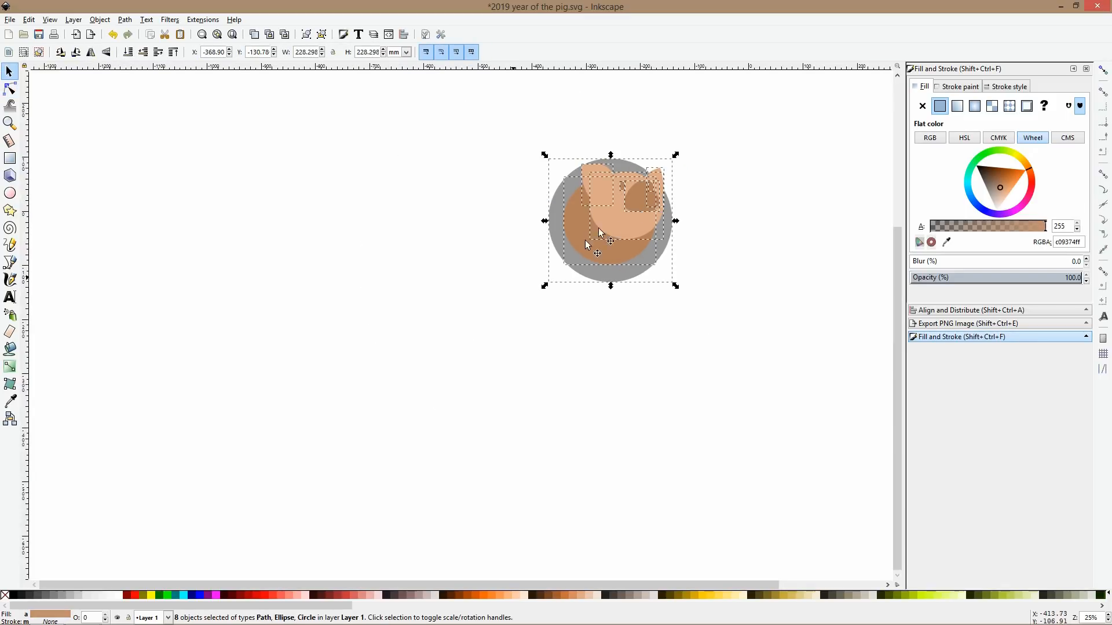
{"action": "left_click_drag", "start_coordinate": [600, 226], "coordinate": [511, 250]}
{"action": "key", "text": "ctrl+d"}
{"action": "scroll", "coordinate": [524, 235], "scroll_direction": "up", "scroll_amount": 3}
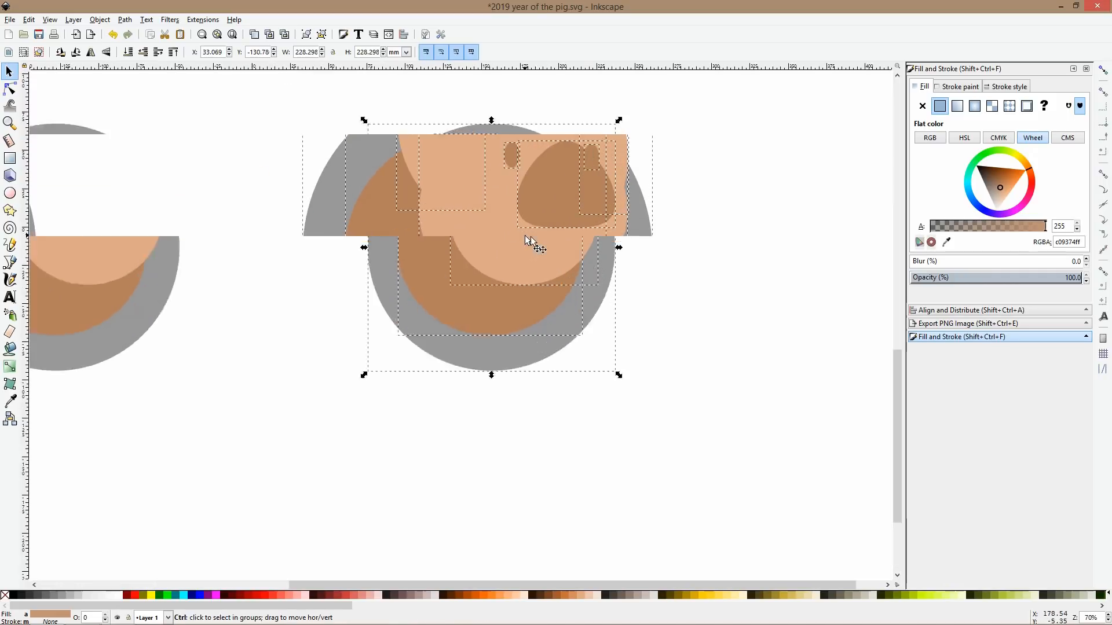
{"action": "left_click", "coordinate": [669, 182]}
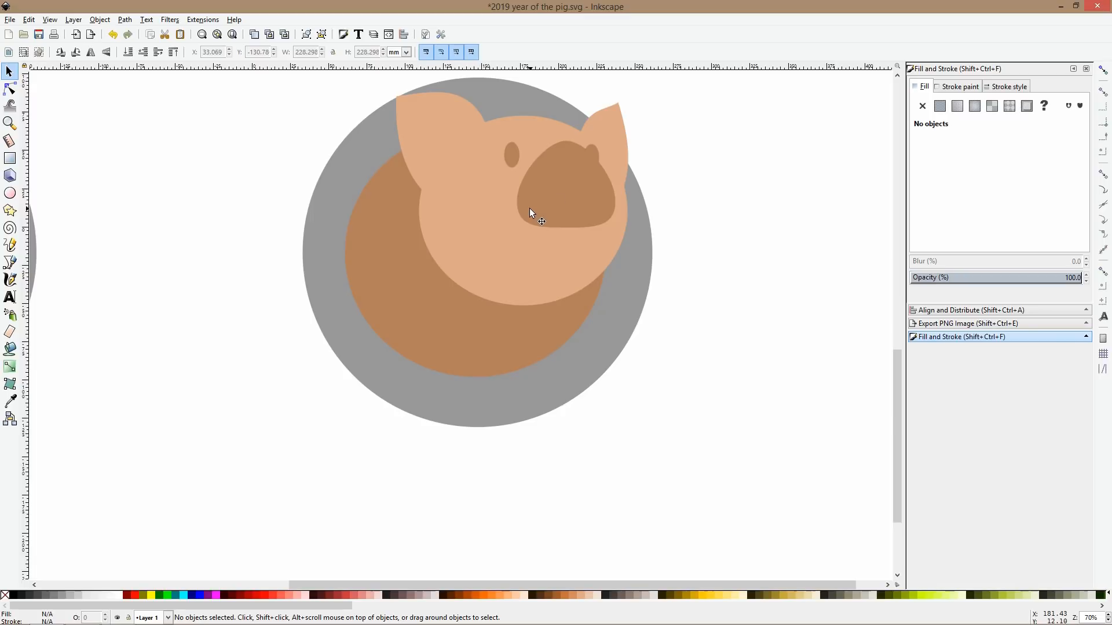
Save the drawing with both pig versions in it.
{"action": "left_click_drag", "start_coordinate": [528, 208], "coordinate": [749, 260]}
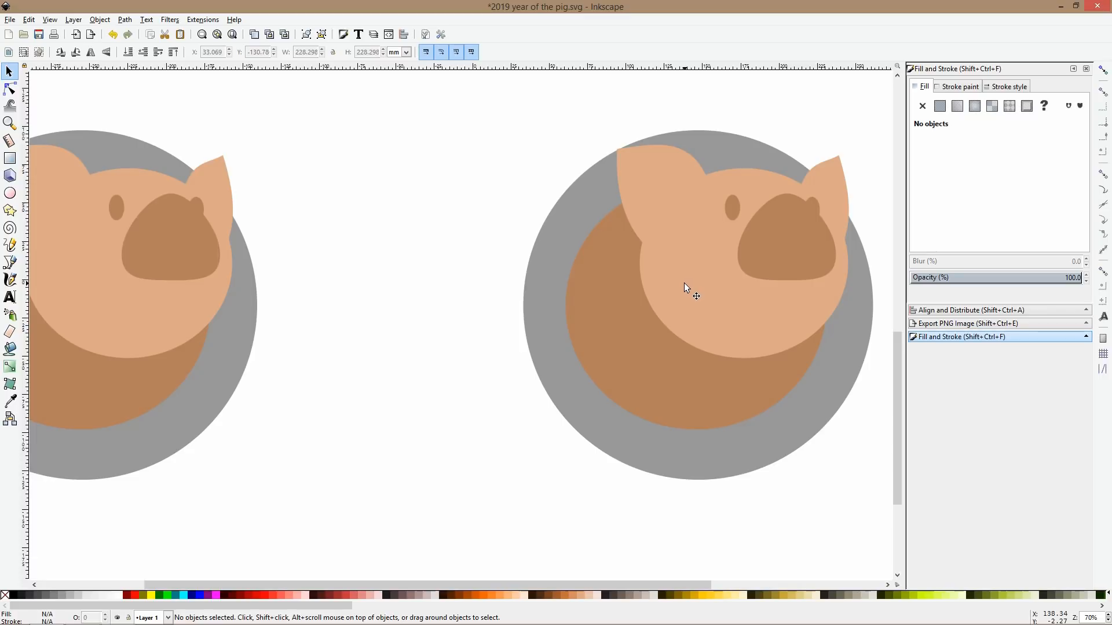
{"action": "left_click", "coordinate": [178, 265]}
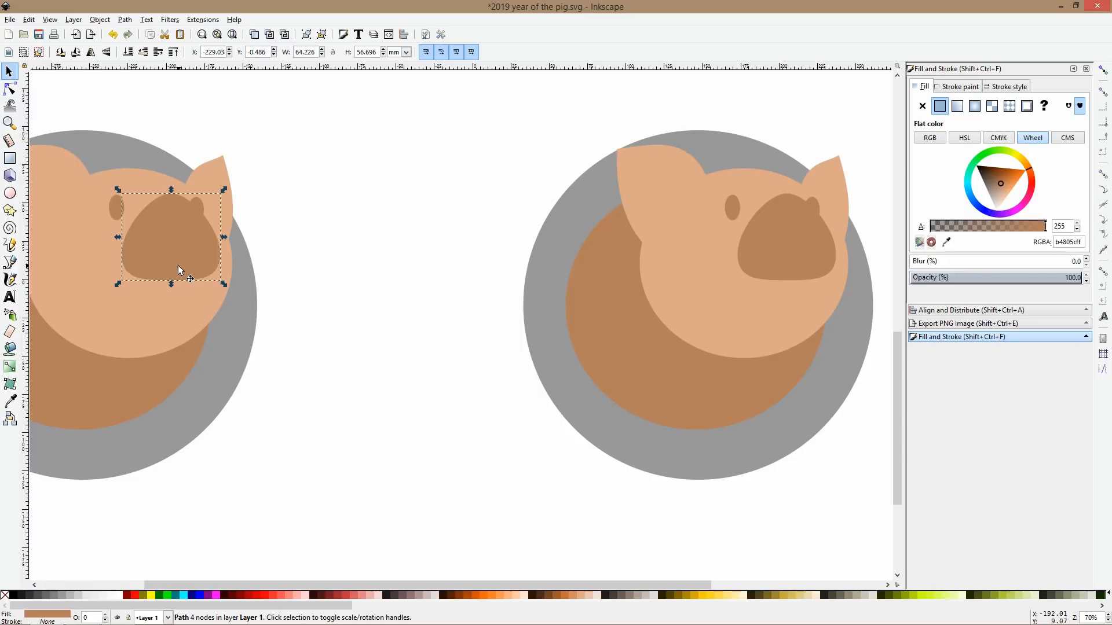
{"action": "left_click_drag", "start_coordinate": [468, 276], "coordinate": [308, 266]}
{"action": "key", "text": "ctrl"}
{"action": "key", "text": "ctrl+s"}
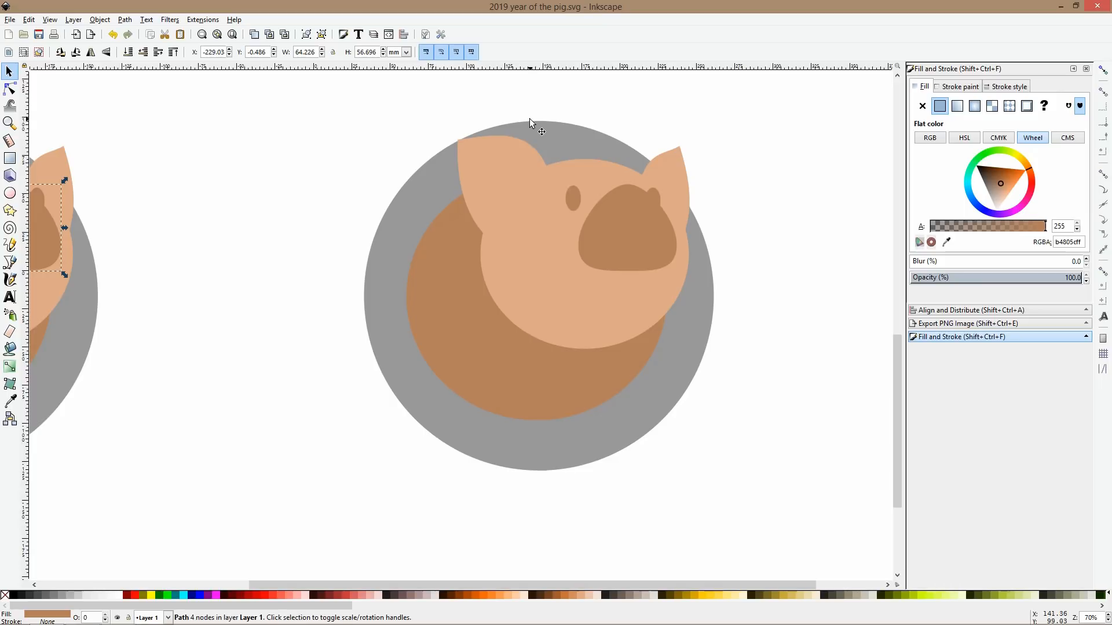
{"action": "left_click_drag", "start_coordinate": [745, 230], "coordinate": [632, 223]}
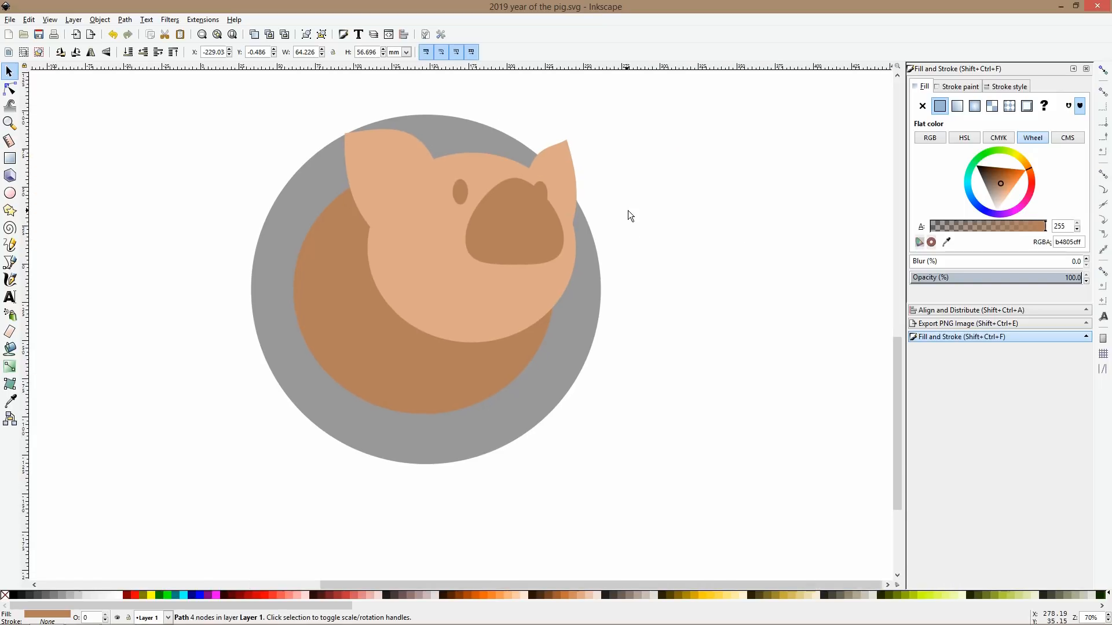
Paste a copy of the left eye ellipse onto the middle of the duplicate pig's snout.
{"action": "scroll", "coordinate": [543, 213], "scroll_direction": "up", "scroll_amount": 1}
{"action": "left_click", "coordinate": [544, 213]}
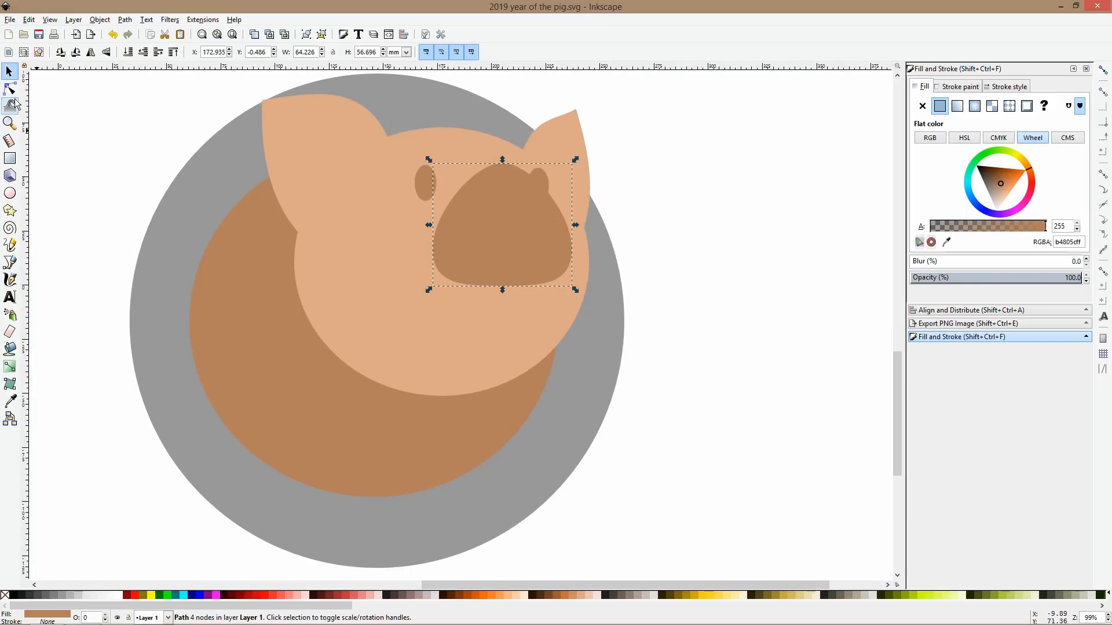
{"action": "left_click", "coordinate": [428, 192]}
{"action": "left_click", "coordinate": [494, 238]}
{"action": "key", "text": "ctrl+v"}
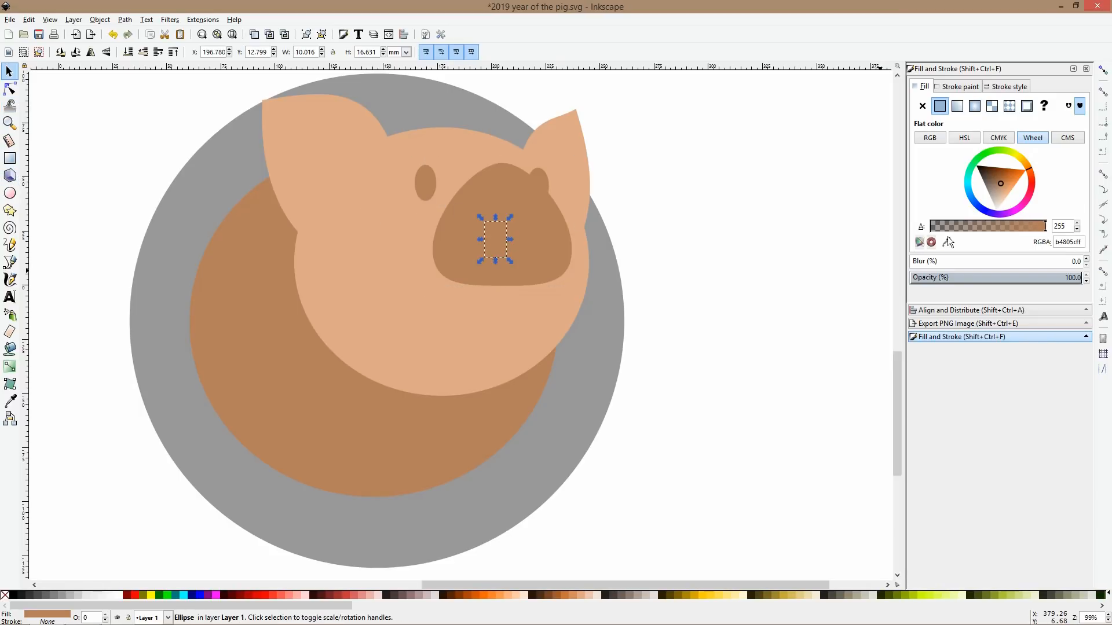
Turn the pasted ellipse into a dark brown nostril about 17 by 28 mm and duplicate it for the snout's other side.
{"action": "left_click", "coordinate": [993, 174]}
{"action": "left_click_drag", "start_coordinate": [510, 239], "coordinate": [548, 233]}
{"action": "key", "text": "ctrl+d"}
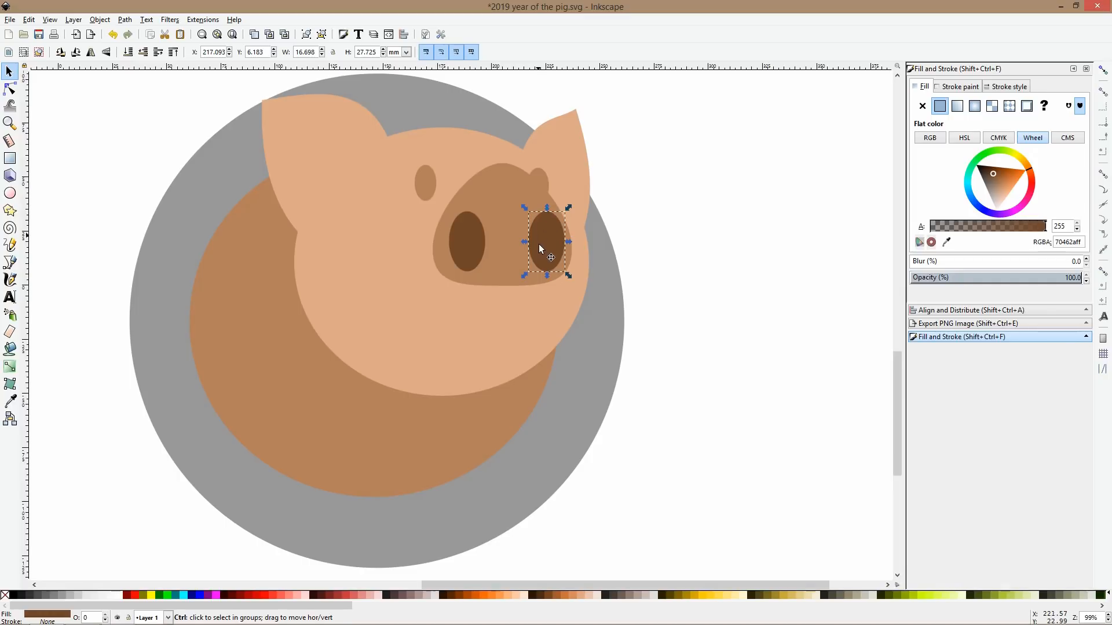
Move the snout and both nostrils together slightly lower on the face and narrow them to about 59 mm overall.
{"action": "left_click", "coordinate": [508, 222]}
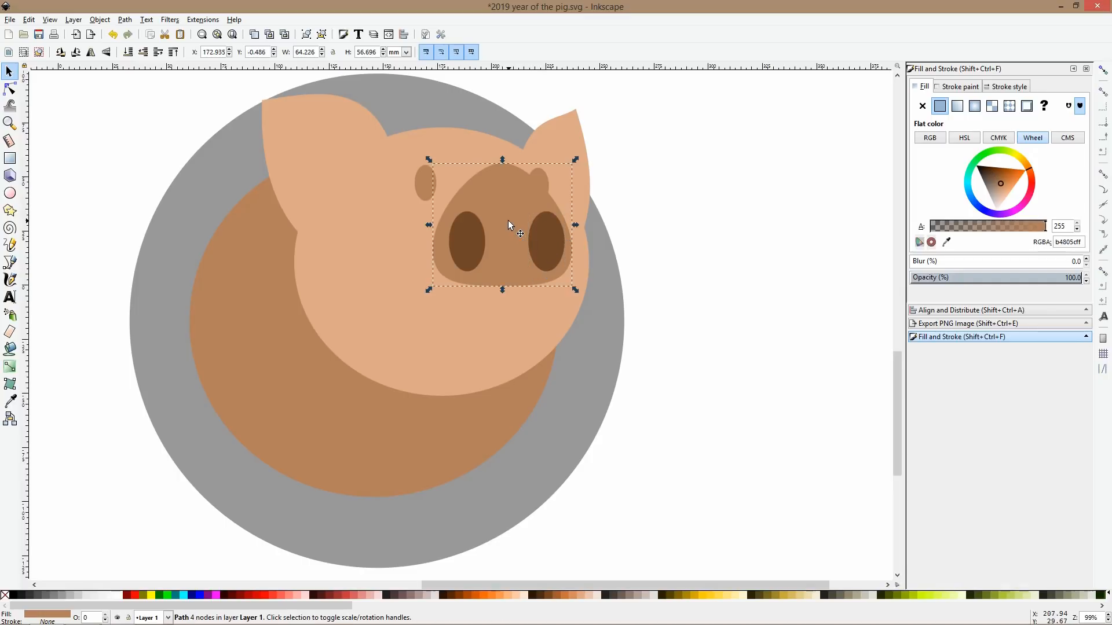
{"action": "left_click", "coordinate": [9, 88]}
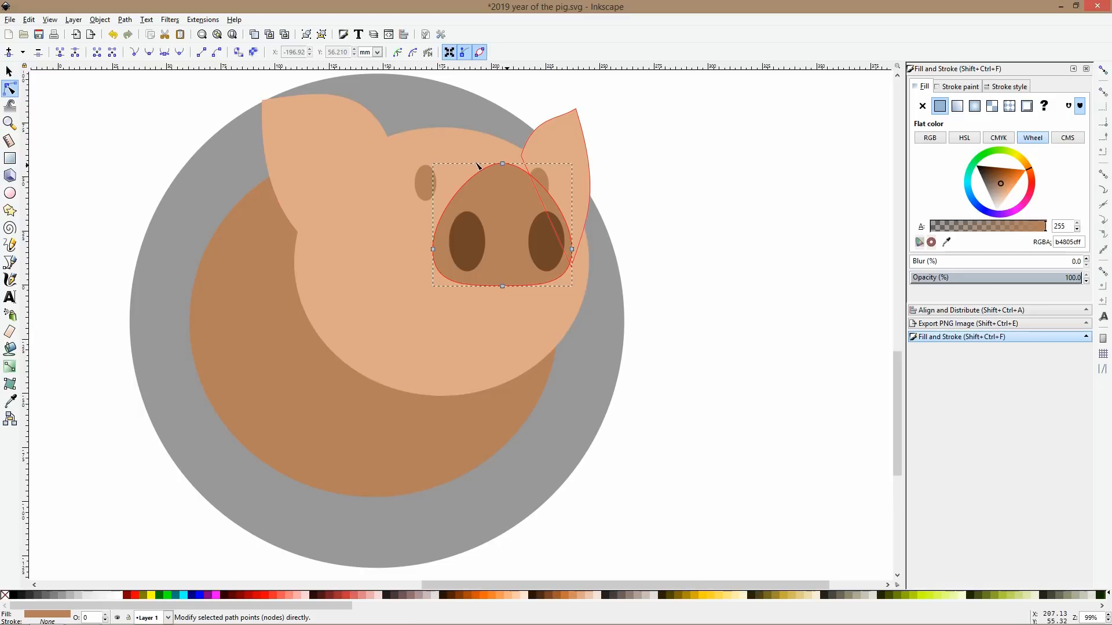
{"action": "key", "text": "s"}
{"action": "left_click", "coordinate": [472, 230], "text": "shift"}
{"action": "left_click", "coordinate": [542, 233], "text": "shift"}
{"action": "left_click_drag", "start_coordinate": [542, 232], "coordinate": [464, 247]}
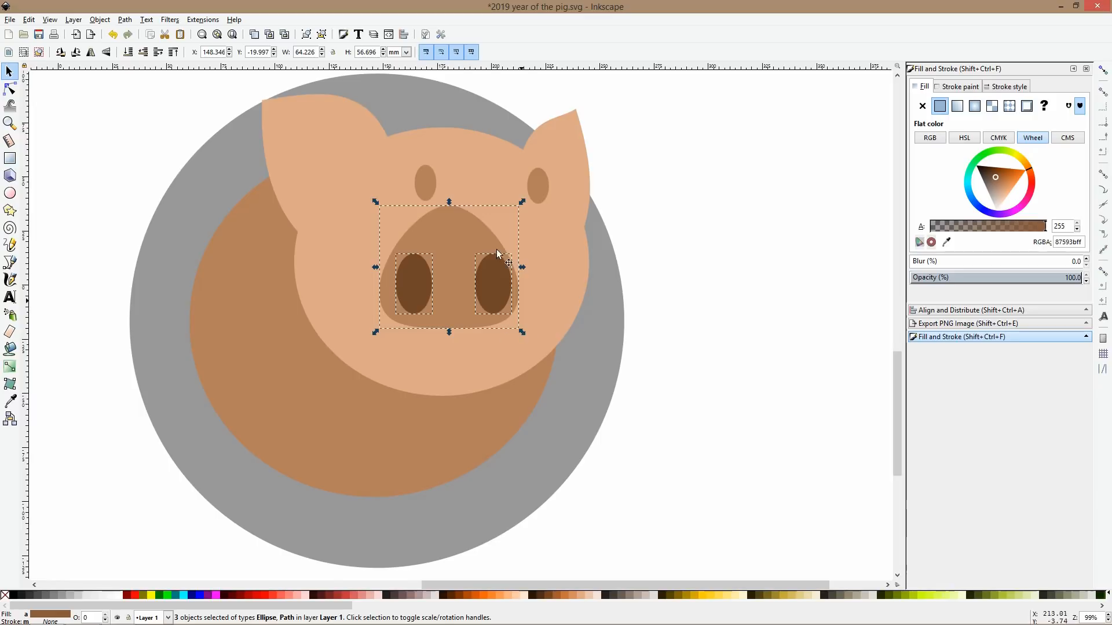
{"action": "left_click_drag", "start_coordinate": [464, 247], "coordinate": [517, 228]}
{"action": "mouse_move", "coordinate": [429, 248]}
{"action": "left_mouse_down"}
{"action": "mouse_move", "coordinate": [472, 250]}
{"action": "mouse_move", "coordinate": [427, 255]}
{"action": "mouse_move", "coordinate": [453, 253]}
{"action": "mouse_move", "coordinate": [439, 256]}
{"action": "left_mouse_up"}
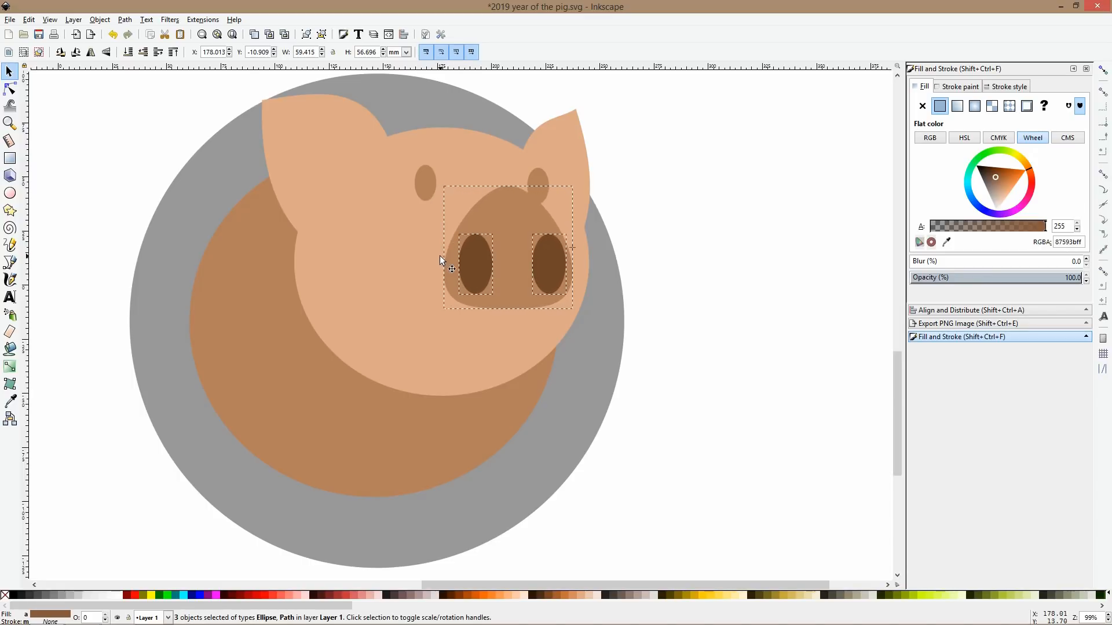
Raise the bottom node of the snout path by about 5.5 mm.
{"action": "left_click", "coordinate": [10, 88]}
{"action": "left_click_drag", "start_coordinate": [495, 176], "coordinate": [494, 290]}
{"action": "scroll", "coordinate": [526, 313], "scroll_direction": "up", "scroll_amount": 2}
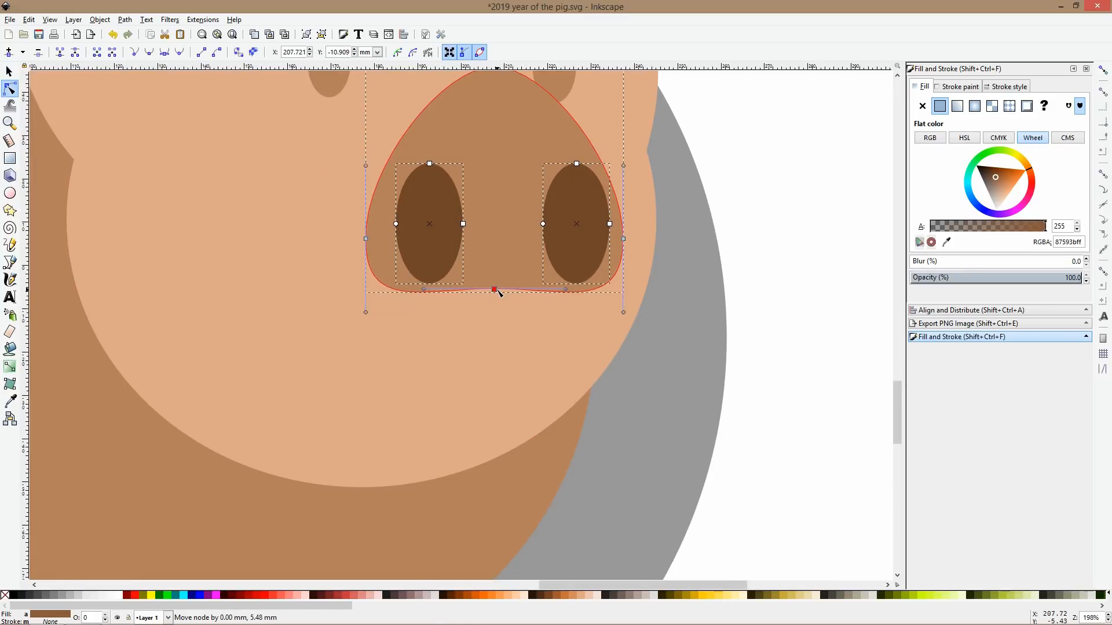
{"action": "key", "text": "s"}
{"action": "scroll", "coordinate": [525, 148], "scroll_direction": "down", "scroll_amount": 2}
Skew the snout by shifting its top and bottom nodes right about 5.6 mm, then lower the bottom node and push the top node further.
{"action": "key", "text": "n"}
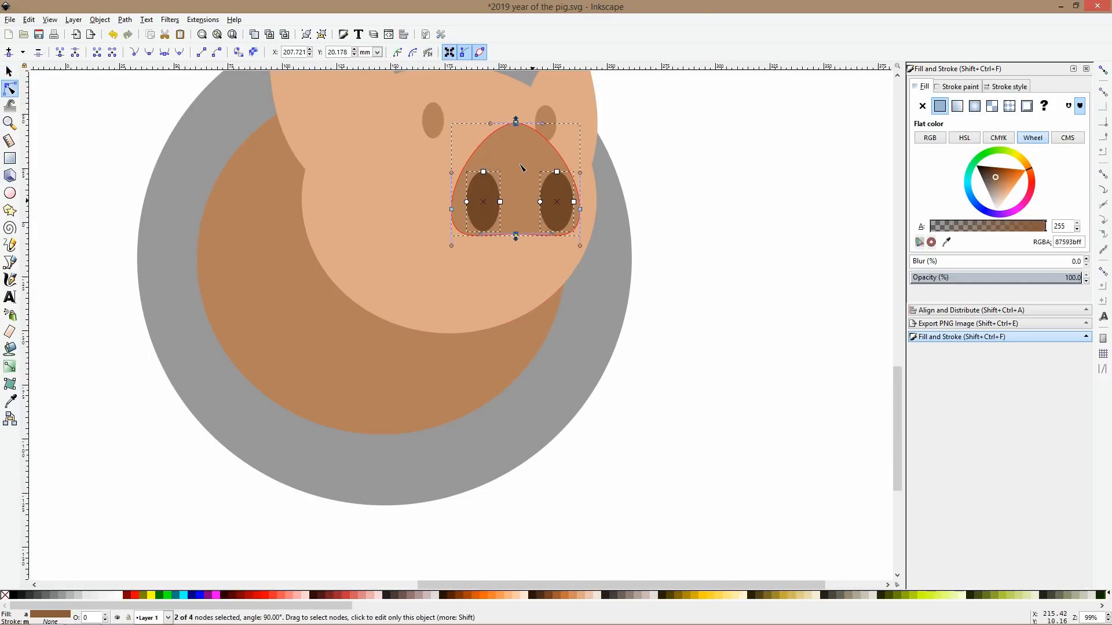
{"action": "left_click_drag", "start_coordinate": [516, 121], "coordinate": [532, 122]}
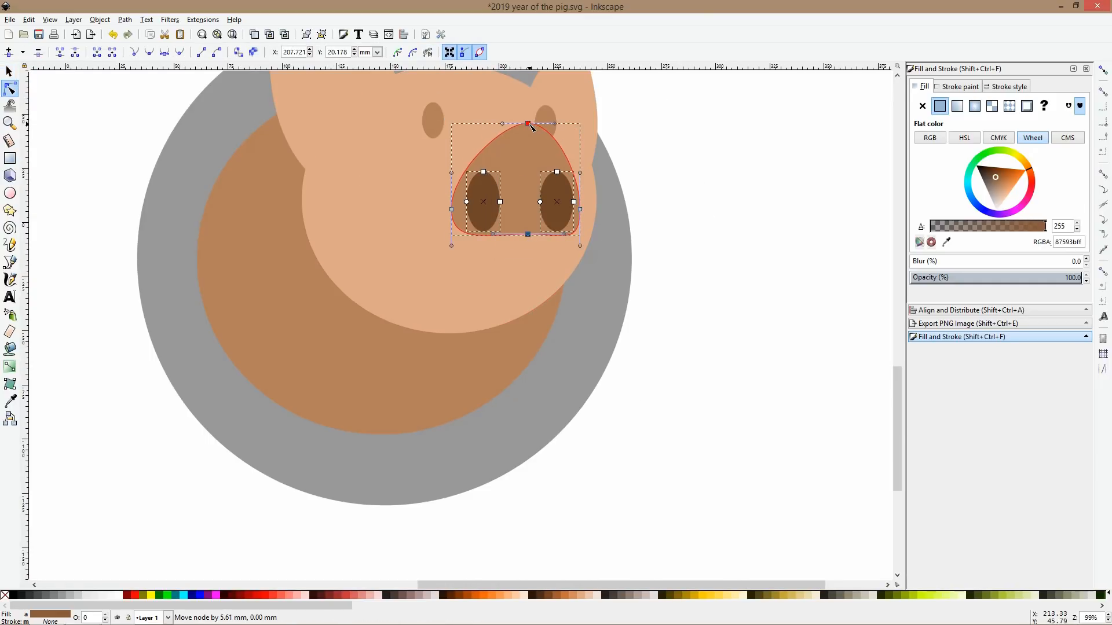
{"action": "left_click", "coordinate": [528, 237]}
{"action": "left_click_drag", "start_coordinate": [530, 239], "coordinate": [533, 243]}
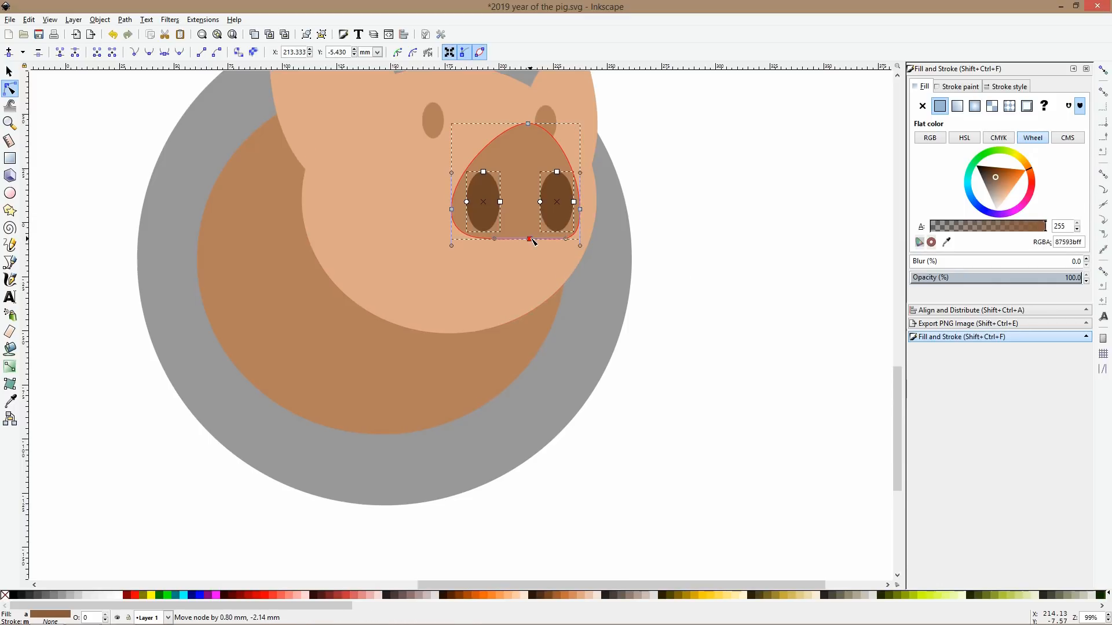
{"action": "left_click_drag", "start_coordinate": [529, 125], "coordinate": [536, 123]}
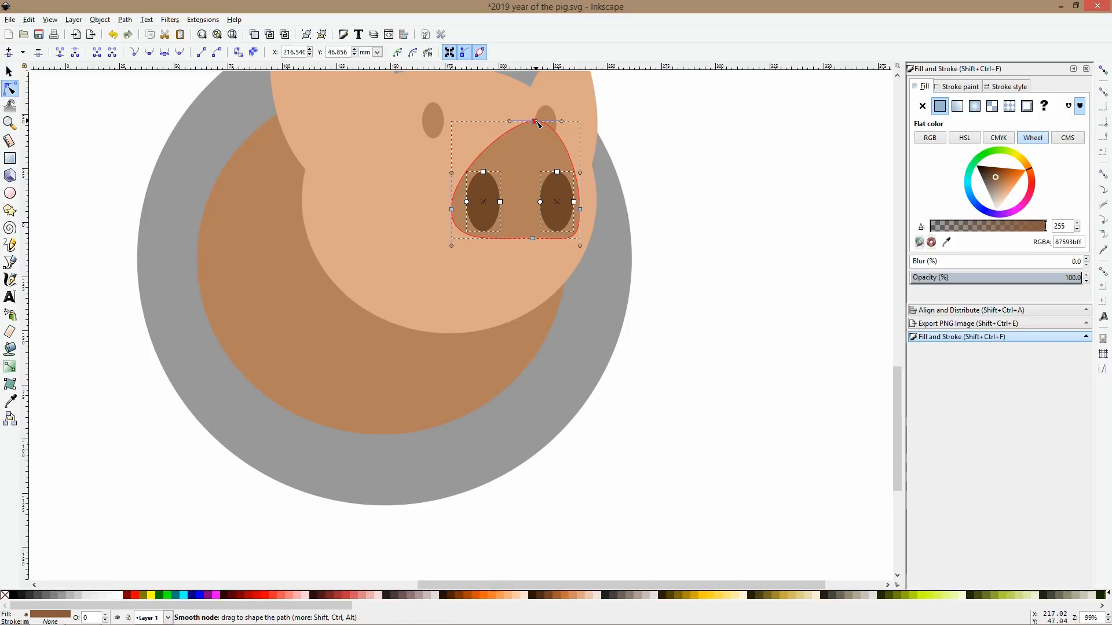
Narrow the right nostril to about 9 mm wide and tilt it slightly to follow the snout's side.
{"action": "key", "text": "s"}
{"action": "key", "text": "Escape"}
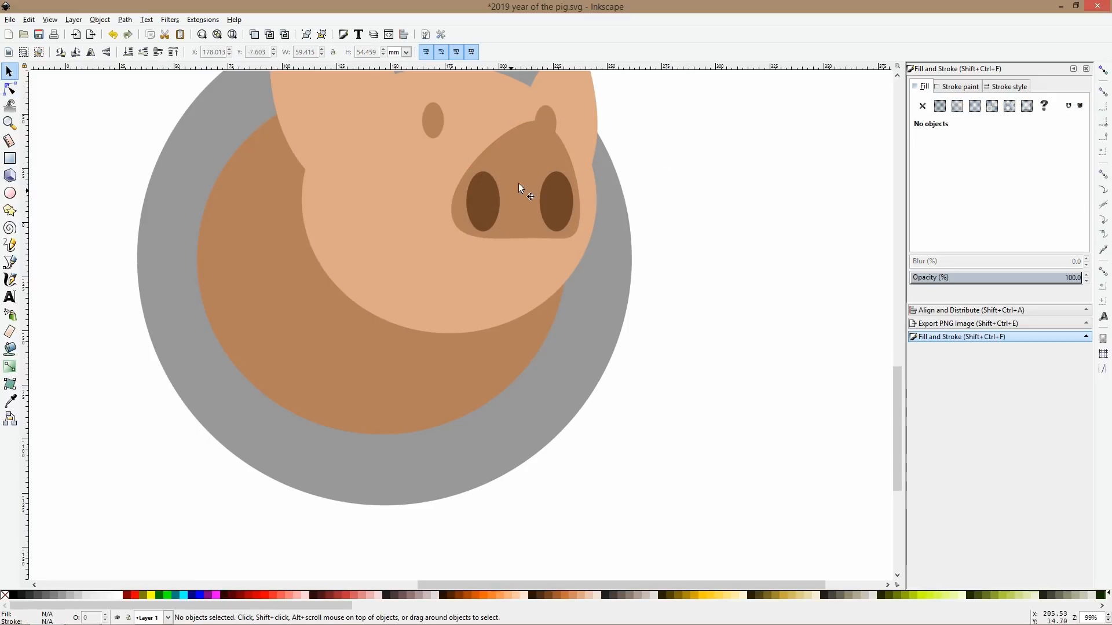
{"action": "left_click", "coordinate": [493, 183]}
{"action": "left_click", "coordinate": [565, 201]}
{"action": "left_click_drag", "start_coordinate": [548, 200], "coordinate": [553, 201]}
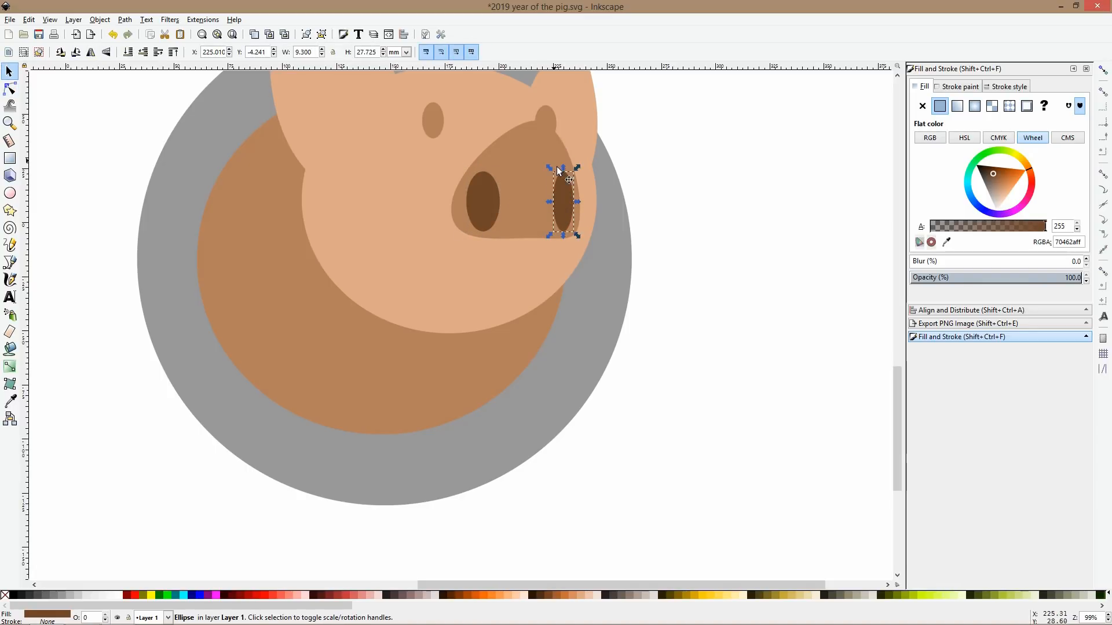
{"action": "left_click_drag", "start_coordinate": [561, 234], "coordinate": [565, 232]}
Widen the left nostril slightly to about 18 mm.
{"action": "left_click", "coordinate": [489, 199]}
{"action": "left_click_drag", "start_coordinate": [502, 199], "coordinate": [508, 199]}
{"action": "left_click", "coordinate": [655, 214]}
{"action": "scroll", "coordinate": [692, 203], "scroll_direction": "down", "scroll_amount": 3}
{"action": "scroll", "coordinate": [693, 205], "scroll_direction": "up", "scroll_amount": 2}
Select the snout with both nostrils and skew them vertically so their right side sits slightly higher.
{"action": "left_click_drag", "start_coordinate": [689, 163], "coordinate": [516, 266]}
{"action": "left_click", "coordinate": [606, 171], "text": "shift"}
{"action": "left_click", "coordinate": [608, 224]}
{"action": "mouse_move", "coordinate": [630, 174]}
{"action": "left_mouse_down"}
{"action": "mouse_move", "coordinate": [613, 149]}
{"action": "mouse_move", "coordinate": [630, 173]}
{"action": "mouse_move", "coordinate": [627, 153]}
{"action": "mouse_move", "coordinate": [652, 224]}
{"action": "mouse_move", "coordinate": [615, 148]}
{"action": "mouse_move", "coordinate": [630, 161]}
{"action": "left_mouse_up"}
{"action": "left_click", "coordinate": [720, 186]}
Shift the snout path's top node slightly left to about X 210 mm and lengthen the right node's upper handle to about 24 mm.
{"action": "scroll", "coordinate": [720, 186], "scroll_direction": "down", "scroll_amount": 4}
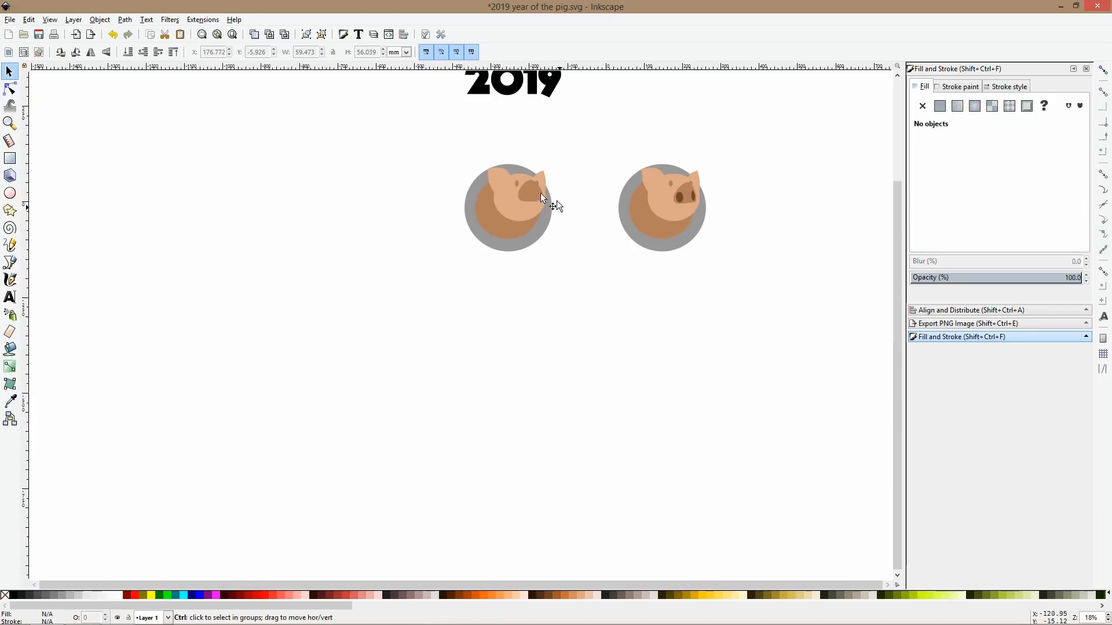
{"action": "scroll", "coordinate": [550, 204], "scroll_direction": "up", "scroll_amount": 2}
{"action": "scroll", "coordinate": [759, 205], "scroll_direction": "right", "scroll_amount": 6}
{"action": "scroll", "coordinate": [707, 200], "scroll_direction": "up", "scroll_amount": 3}
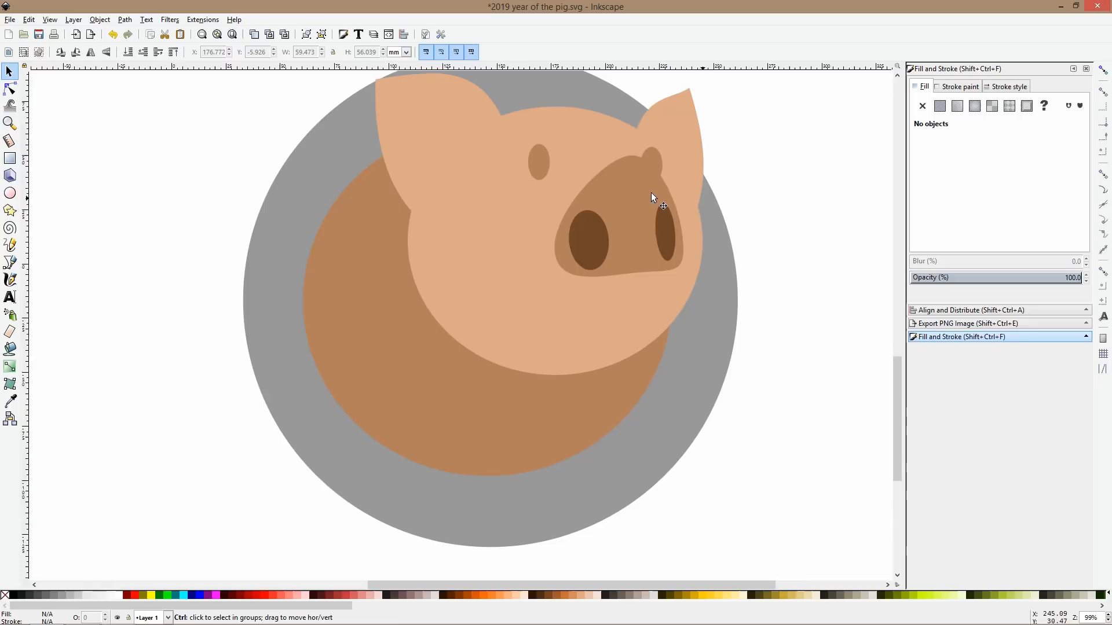
{"action": "left_click", "coordinate": [10, 89]}
{"action": "left_click", "coordinate": [637, 171]}
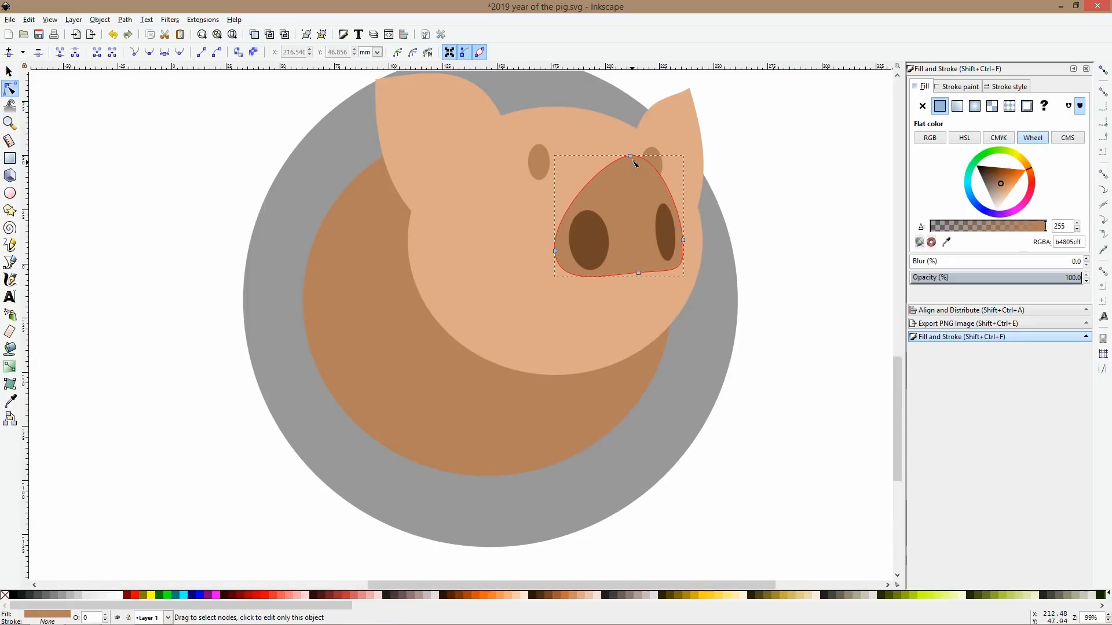
{"action": "left_click", "coordinate": [627, 157]}
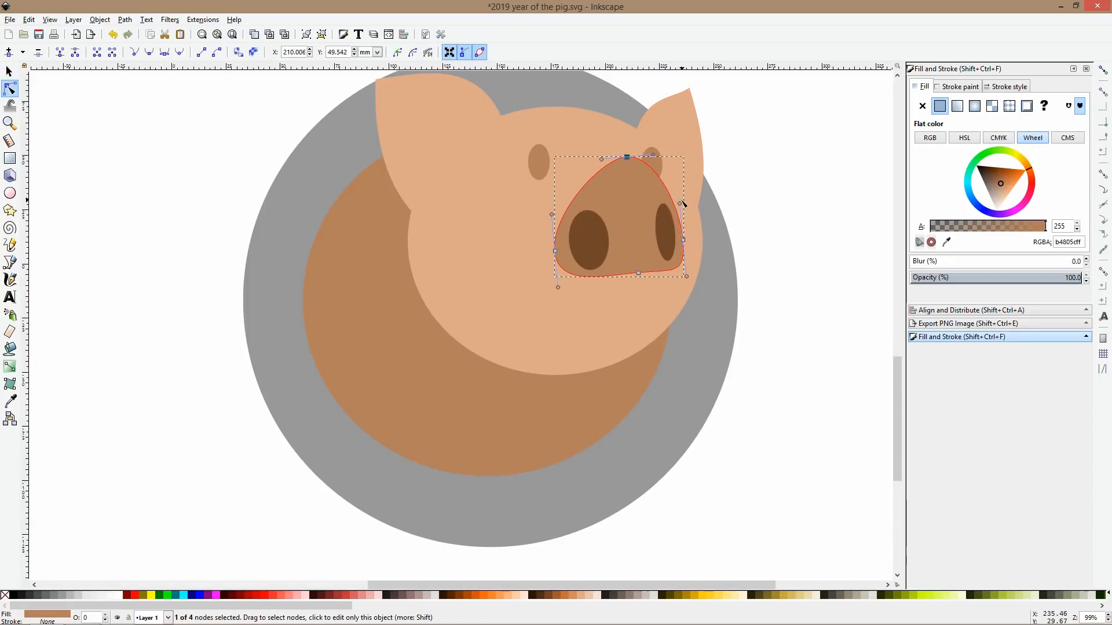
{"action": "key", "text": "Escape"}
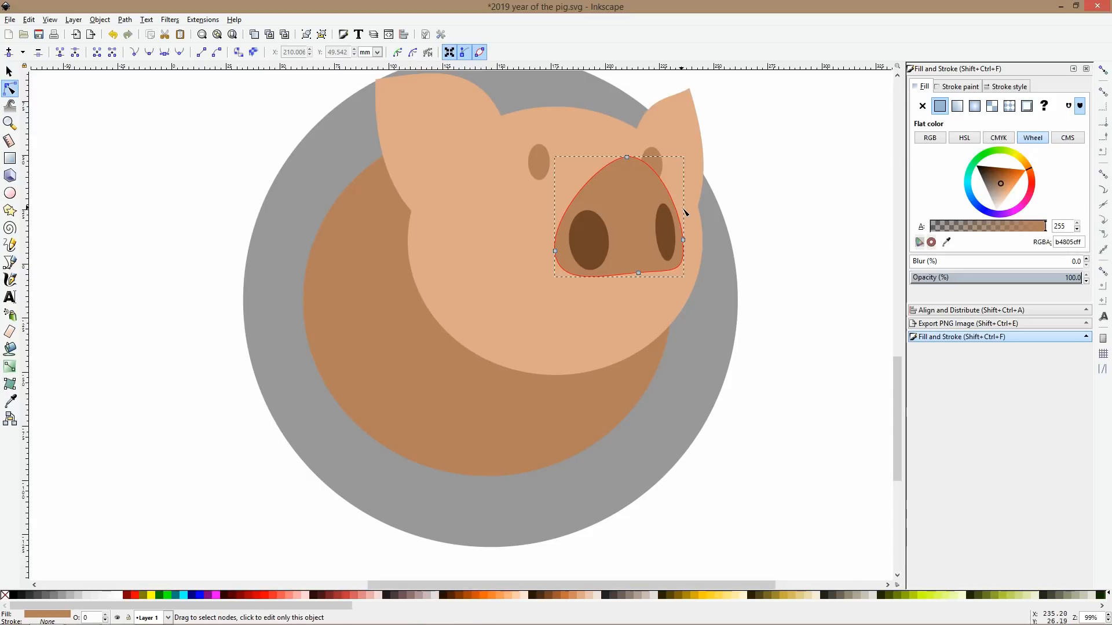
{"action": "left_click", "coordinate": [684, 240]}
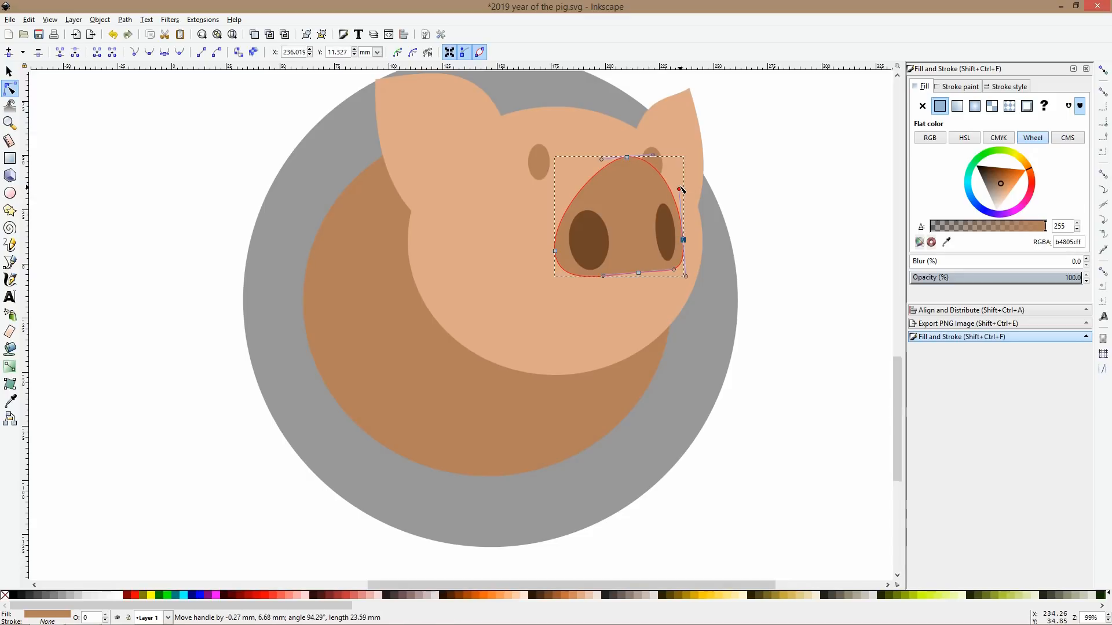
{"action": "key", "text": "s"}
{"action": "left_click", "coordinate": [759, 204]}
{"action": "scroll", "coordinate": [758, 189], "scroll_direction": "down", "scroll_amount": 3}
{"action": "scroll", "coordinate": [734, 179], "scroll_direction": "up", "scroll_amount": 3}
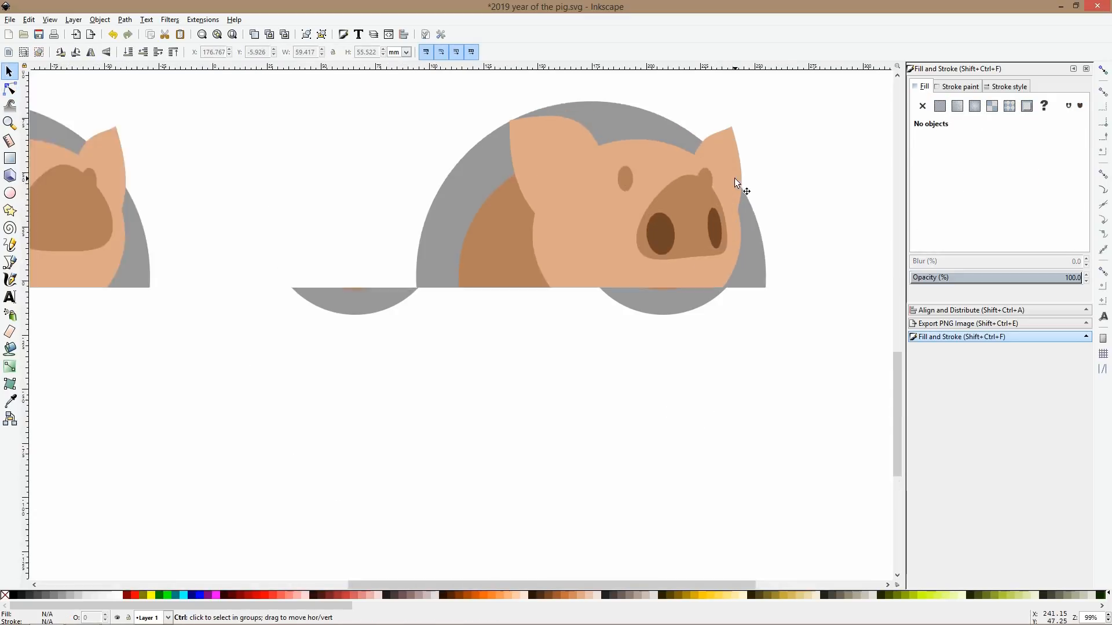
{"action": "left_click", "coordinate": [694, 177]}
{"action": "left_click", "coordinate": [586, 174], "text": "shift"}
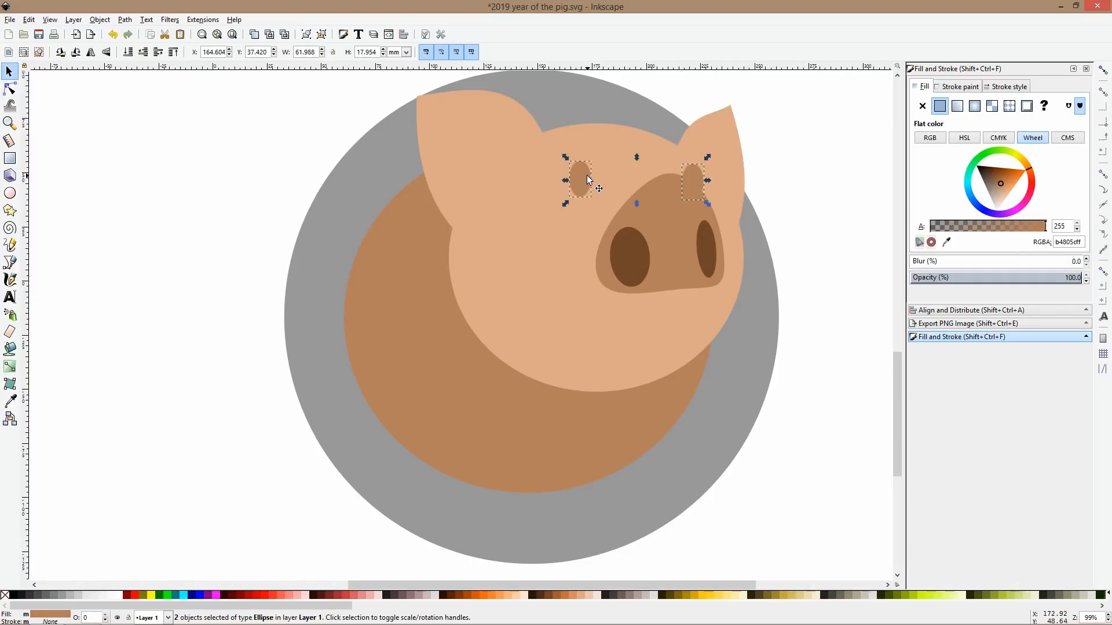
{"action": "scroll", "coordinate": [728, 169], "scroll_direction": "down", "scroll_amount": 3}
{"action": "left_click", "coordinate": [727, 169]}
{"action": "scroll", "coordinate": [655, 195], "scroll_direction": "up", "scroll_amount": 3}
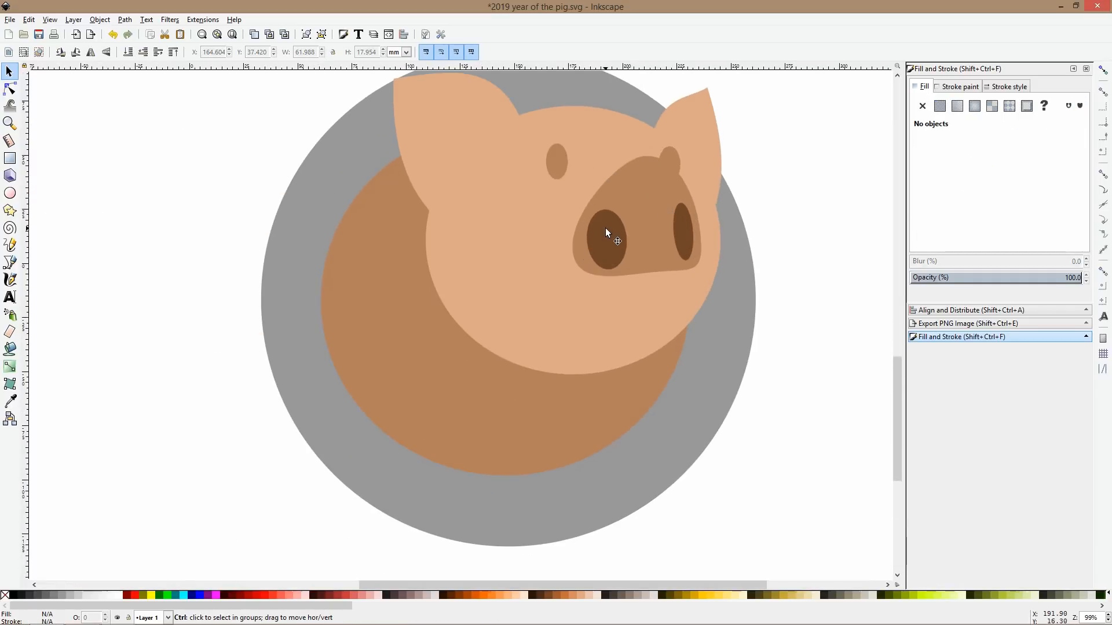
Give the left eye ellipse a stroke in the nostril's dark brown, sampled with the colour picker.
{"action": "left_click", "coordinate": [624, 242]}
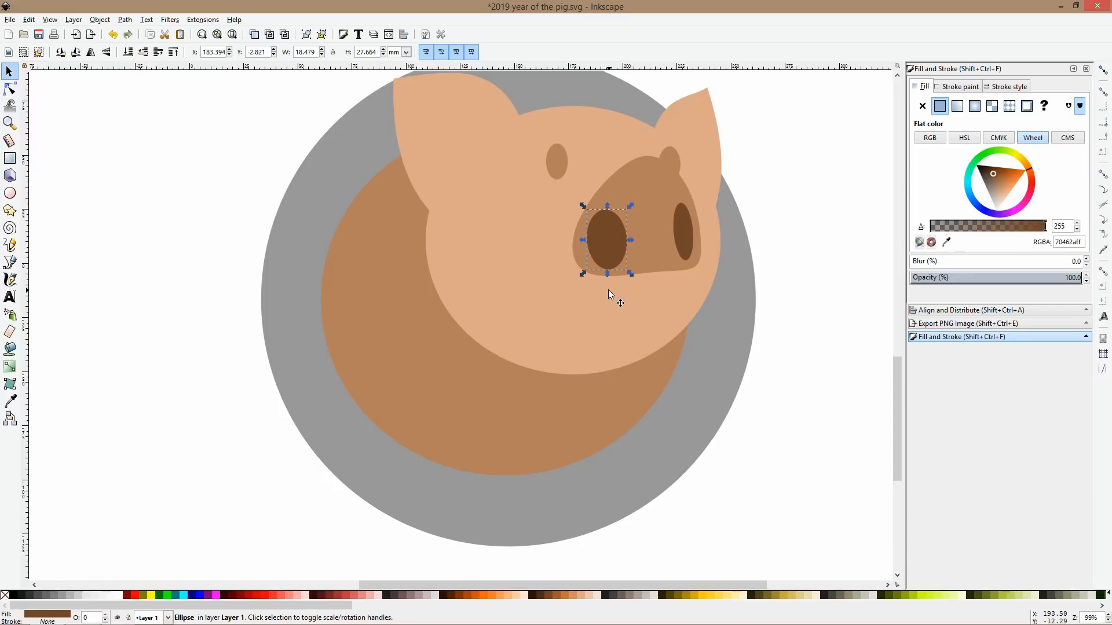
{"action": "left_click", "coordinate": [10, 193]}
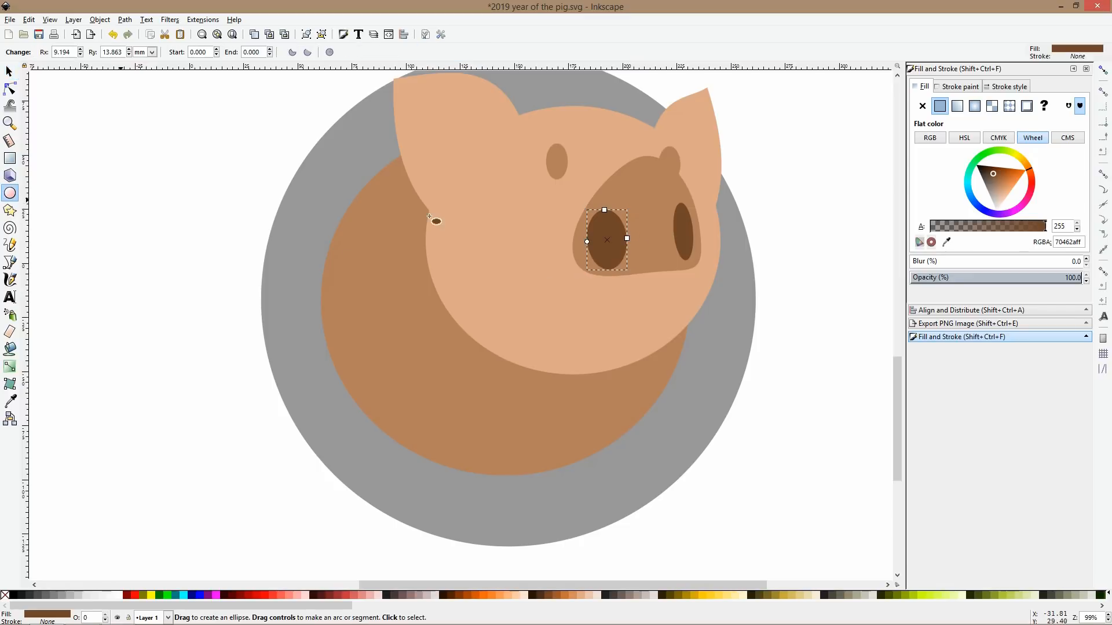
{"action": "left_click", "coordinate": [556, 166]}
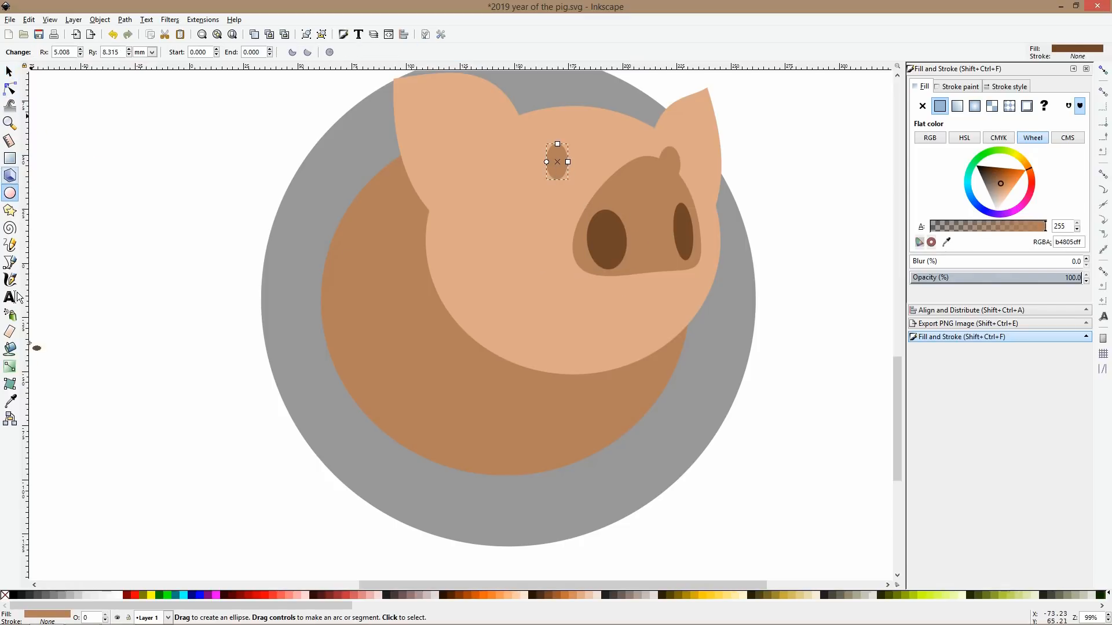
{"action": "key", "text": "d"}
{"action": "left_click", "coordinate": [625, 241], "text": "shift"}
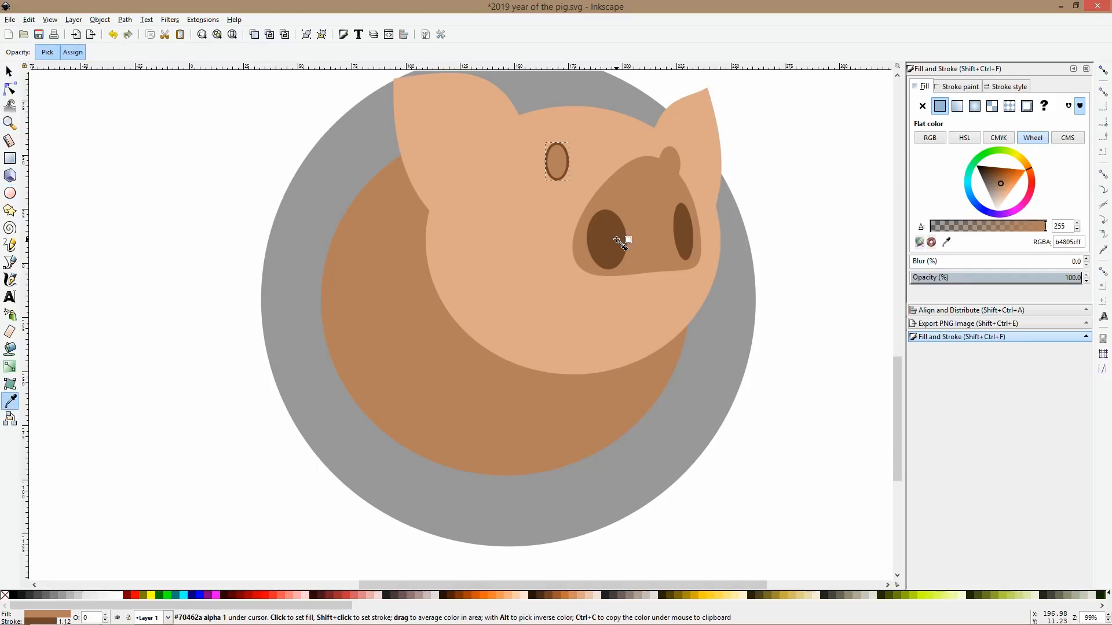
Set the left eye's stroke width to 10 px.
{"action": "left_click", "coordinate": [1005, 87]}
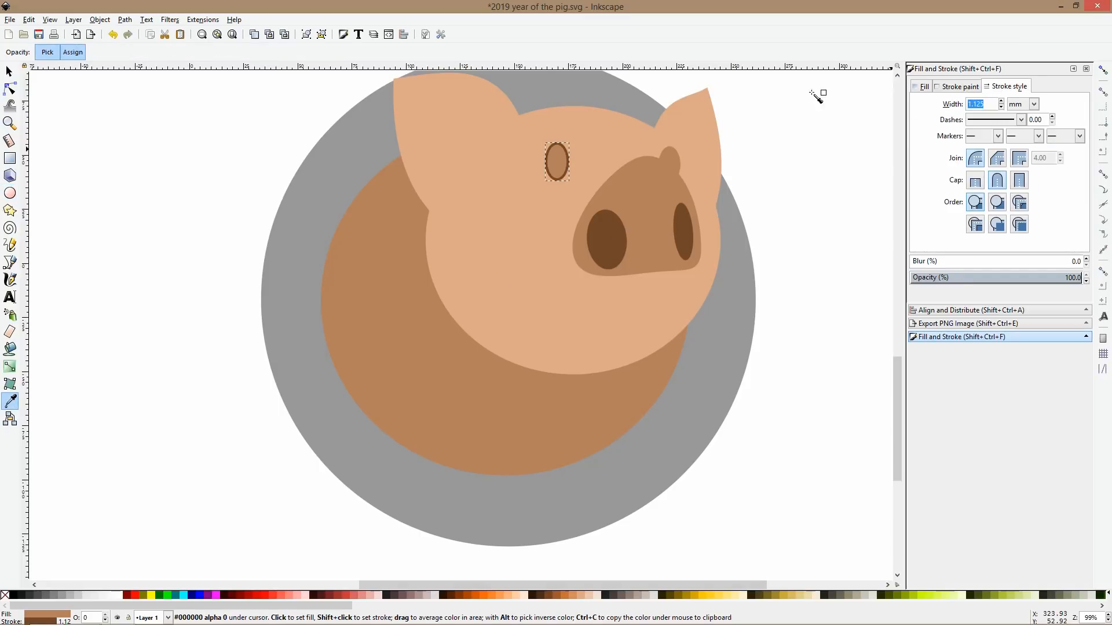
{"action": "left_click", "coordinate": [1033, 104]}
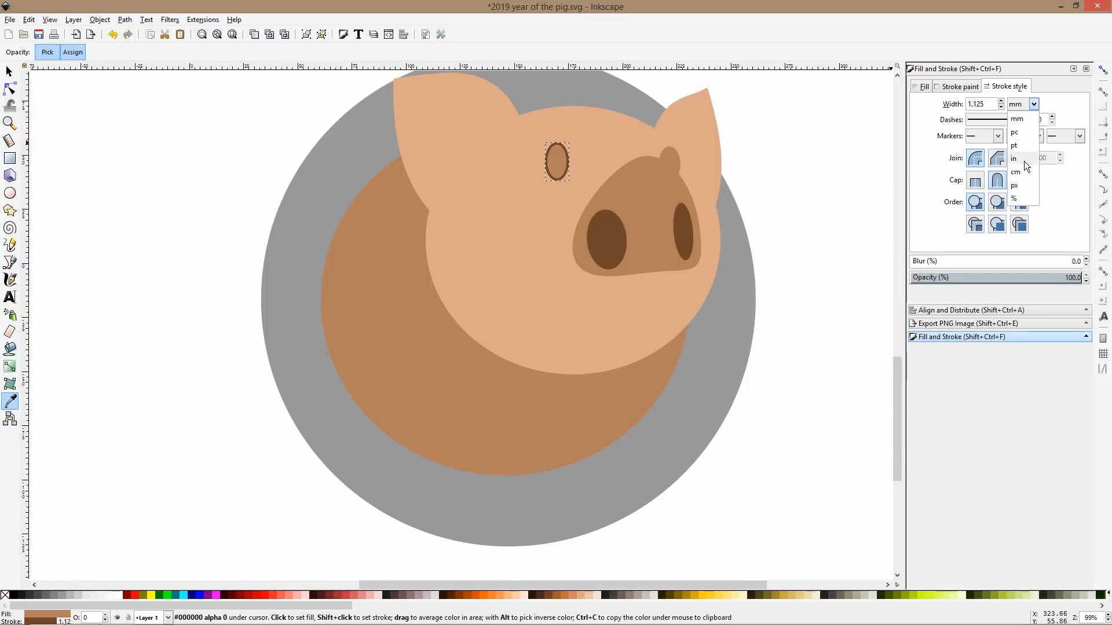
{"action": "left_click", "coordinate": [1017, 185]}
{"action": "left_click_drag", "start_coordinate": [985, 104], "coordinate": [941, 106]}
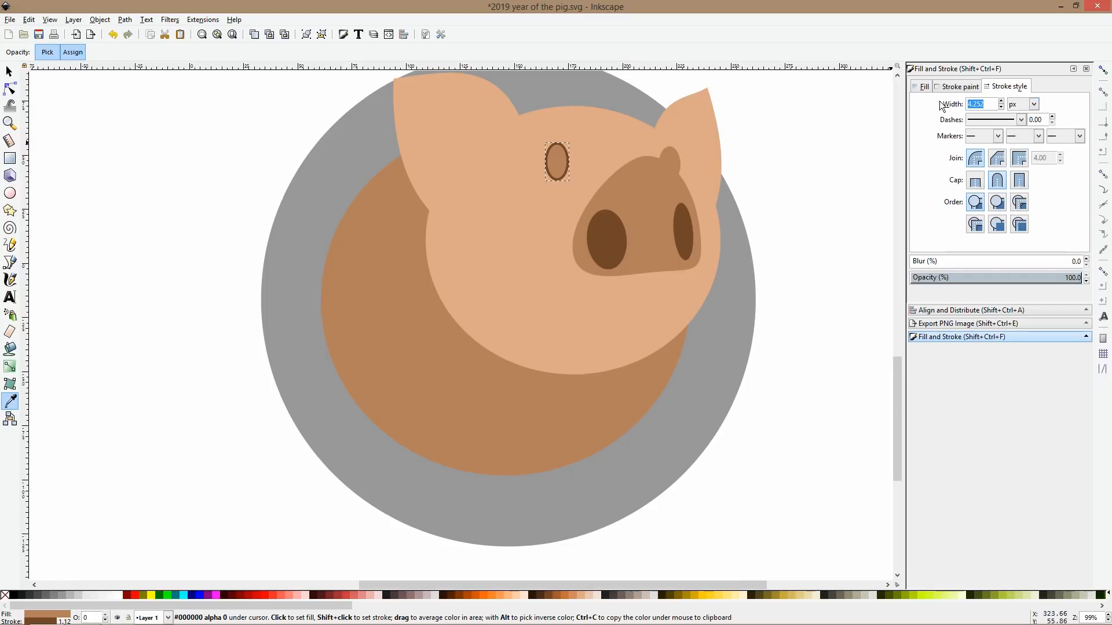
{"action": "type", "text": "10"}
{"action": "key", "text": "Return"}
Turn the left eye ellipse into an open upper-half arc about 12.7 mm wide and remove its fill.
{"action": "left_click", "coordinate": [10, 88]}
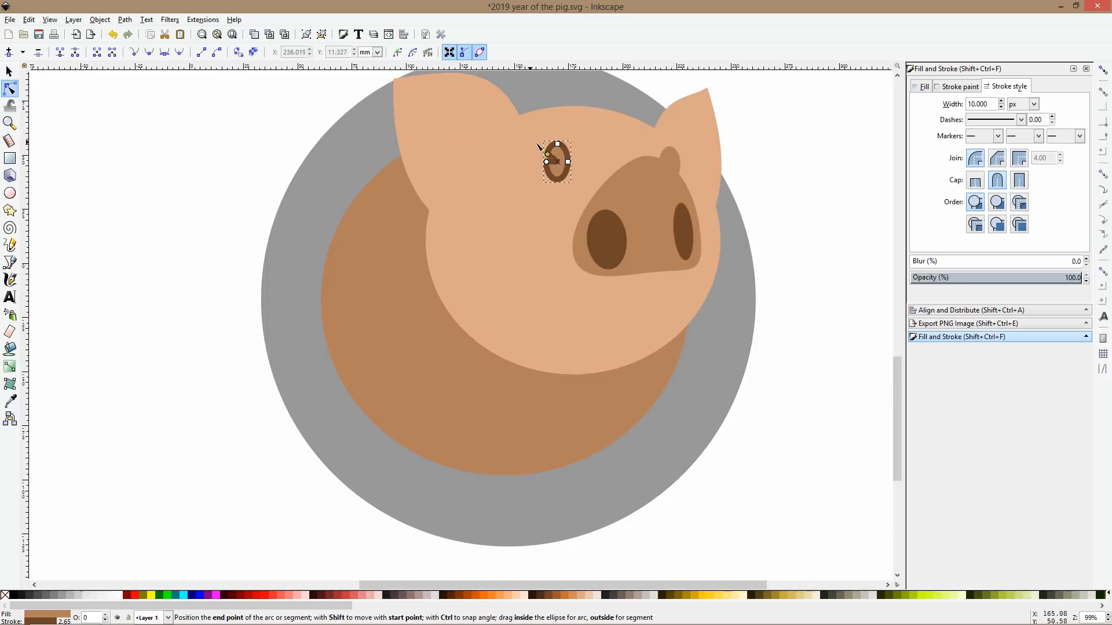
{"action": "scroll", "coordinate": [550, 157], "scroll_direction": "up", "scroll_amount": 4}
{"action": "left_click_drag", "start_coordinate": [528, 143], "coordinate": [592, 174]}
{"action": "key", "text": "s"}
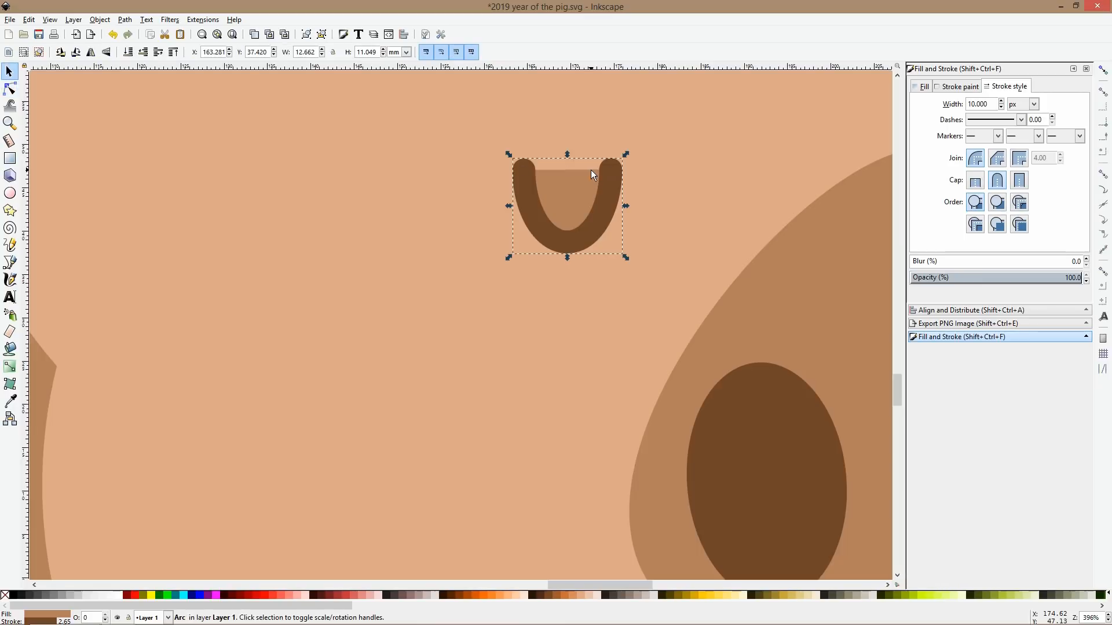
{"action": "left_click", "coordinate": [9, 88]}
{"action": "left_click_drag", "start_coordinate": [524, 171], "coordinate": [559, 179]}
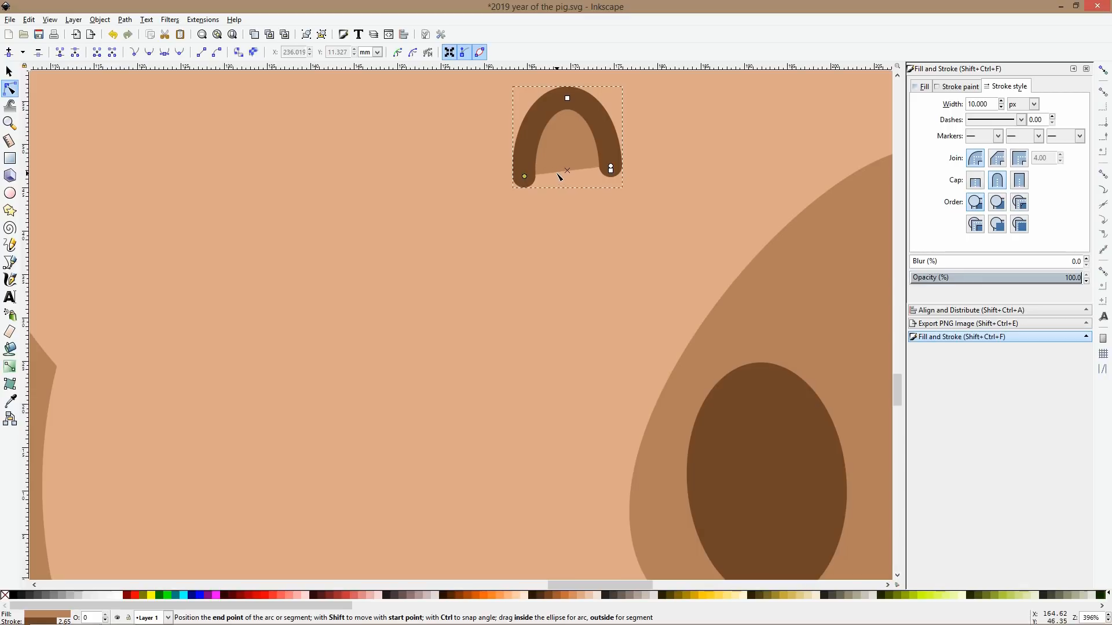
{"action": "key", "text": "s"}
{"action": "left_click", "coordinate": [931, 88]}
{"action": "left_click", "coordinate": [922, 105]}
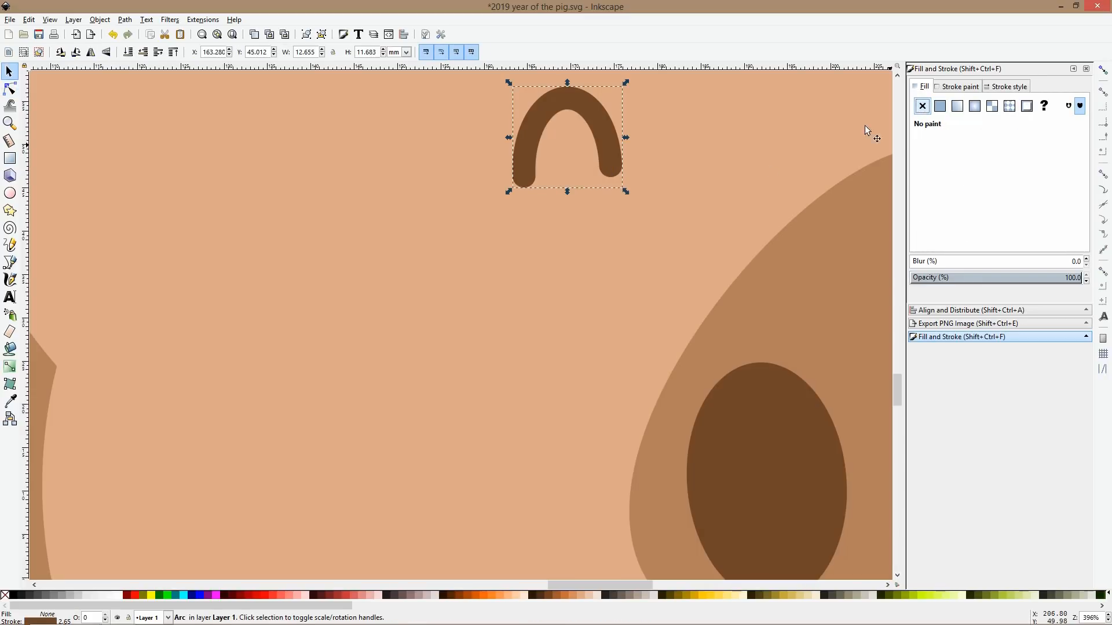
Delete the old filled eye ellipse beside the top of the snout.
{"action": "scroll", "coordinate": [634, 192], "scroll_direction": "down", "scroll_amount": 6}
{"action": "scroll", "coordinate": [688, 181], "scroll_direction": "up", "scroll_amount": 3}
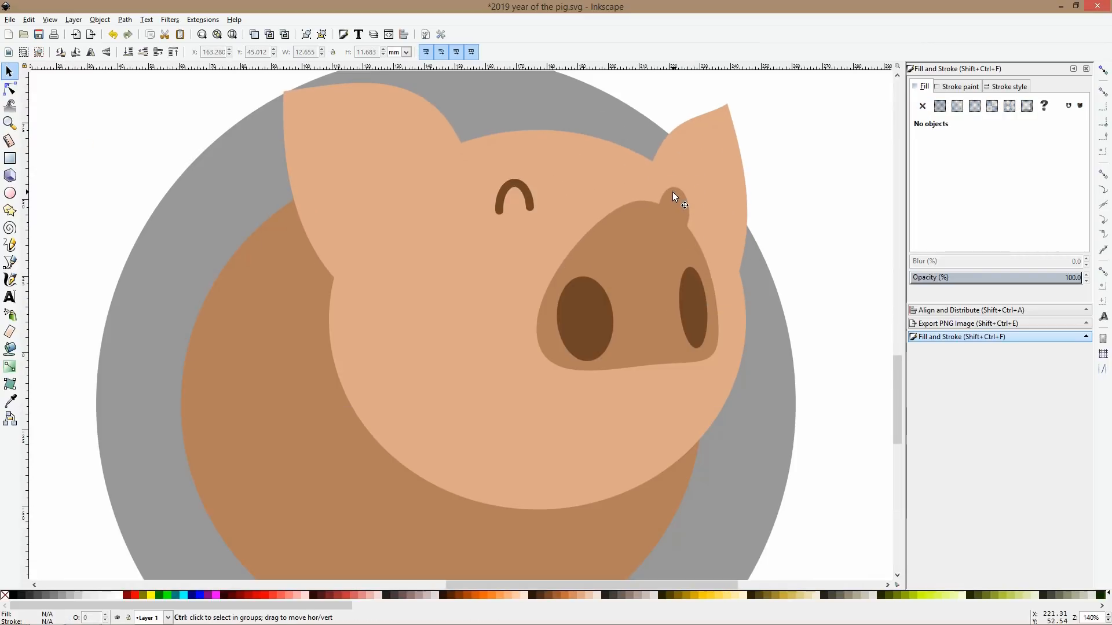
{"action": "left_click", "coordinate": [673, 195]}
{"action": "key", "text": "Escape"}
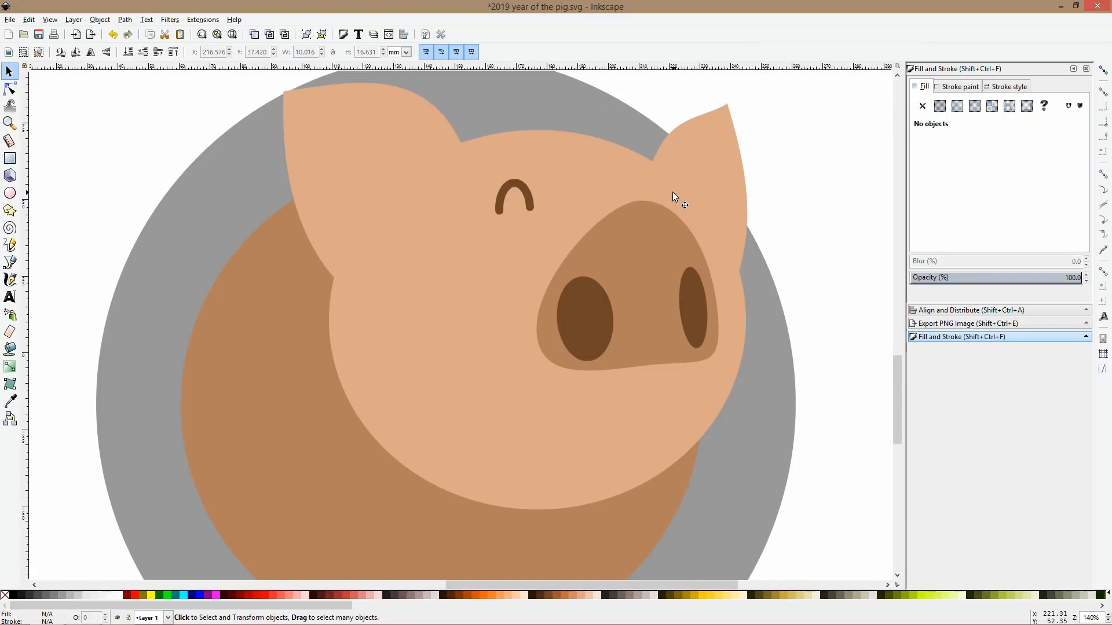
Enlarge the arched left eye to about 18 by 17 mm.
{"action": "left_click", "coordinate": [537, 196]}
{"action": "left_click", "coordinate": [531, 202]}
{"action": "left_click_drag", "start_coordinate": [537, 219], "coordinate": [553, 235]}
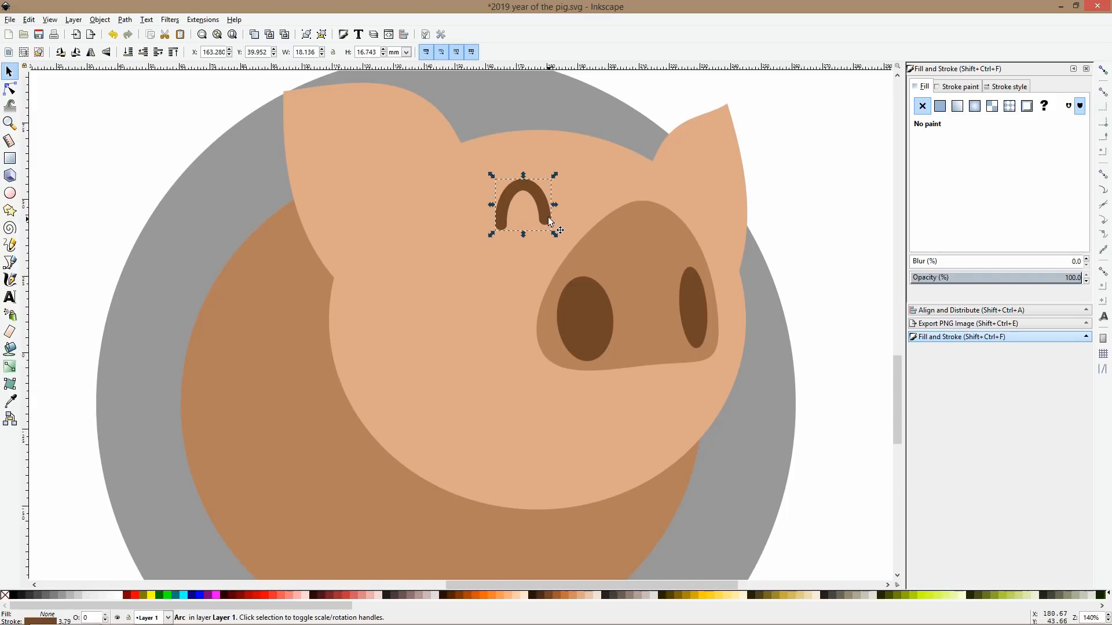
Duplicate the arched eye and place the copy above the snout's top, lowered in the stacking order behind the snout.
{"action": "key", "text": "ctrl+d"}
{"action": "left_click_drag", "start_coordinate": [548, 217], "coordinate": [620, 211]}
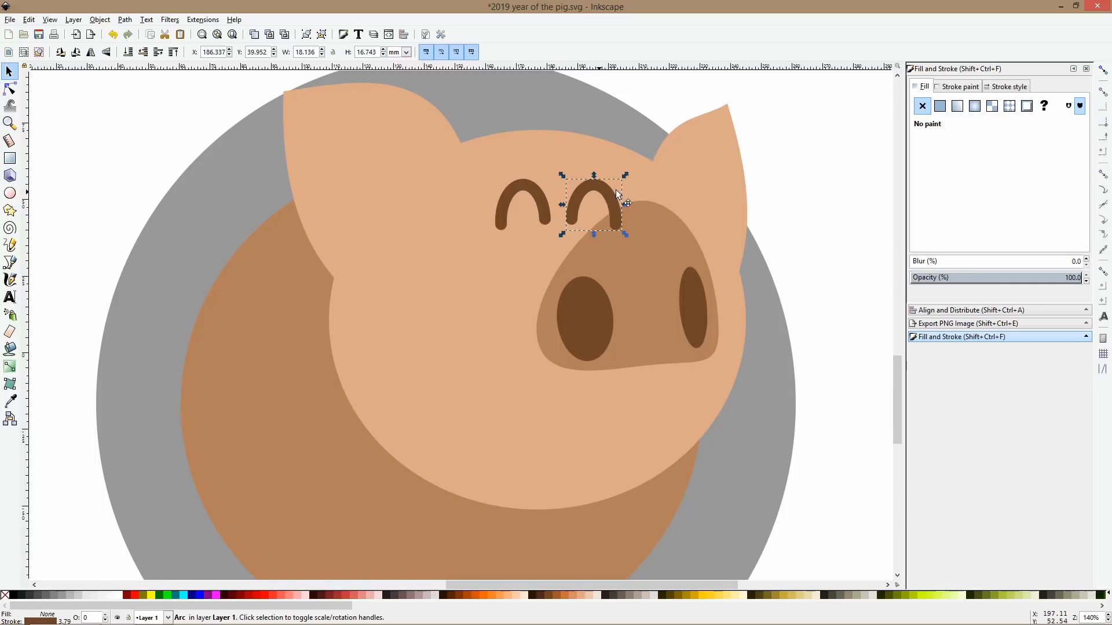
{"action": "left_click_drag", "start_coordinate": [601, 191], "coordinate": [651, 188]}
{"action": "key", "text": "Page_Down"}
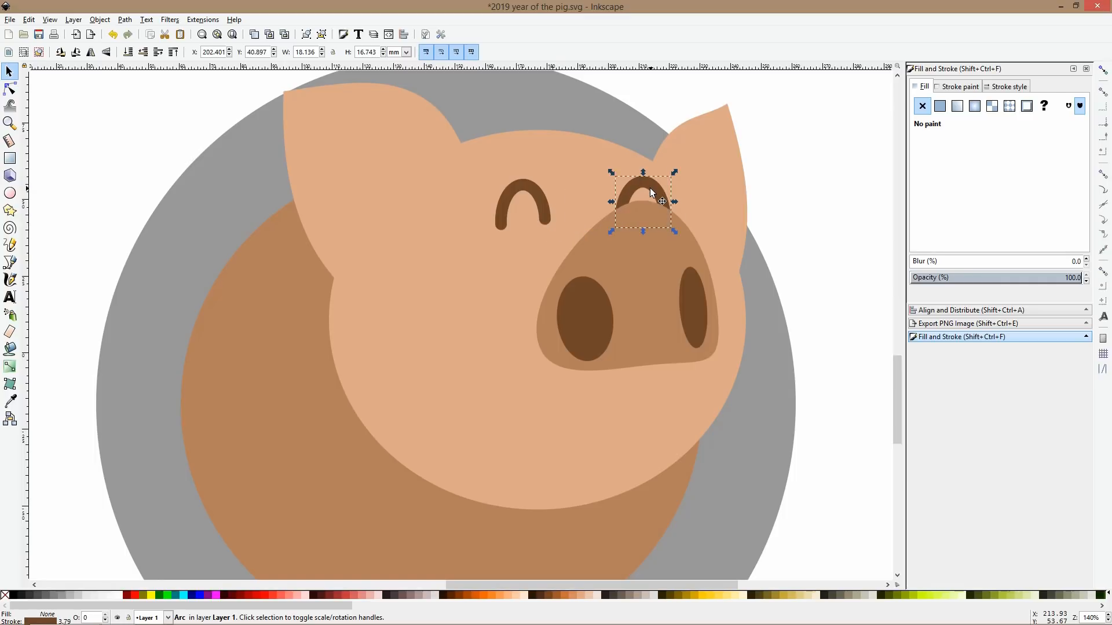
{"action": "left_click", "coordinate": [767, 193]}
Duplicate the left eye arc, place the copy below the snout as a mouth and flip it vertically into a smile.
{"action": "scroll", "coordinate": [769, 196], "scroll_direction": "down", "scroll_amount": 3}
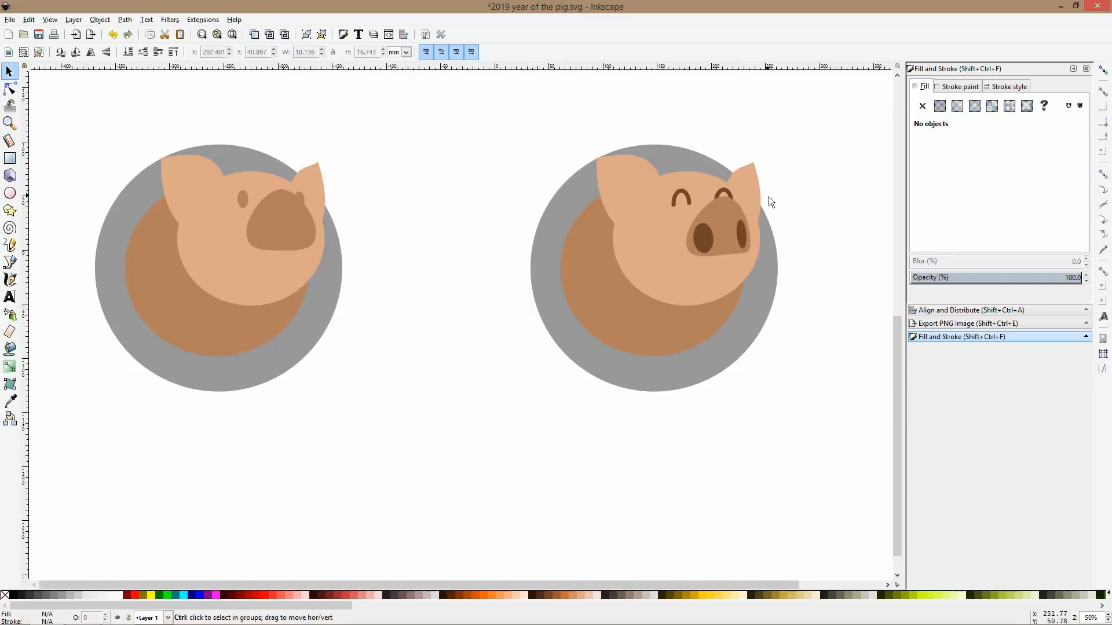
{"action": "left_click_drag", "start_coordinate": [824, 198], "coordinate": [673, 173]}
{"action": "scroll", "coordinate": [582, 221], "scroll_direction": "up", "scroll_amount": 2}
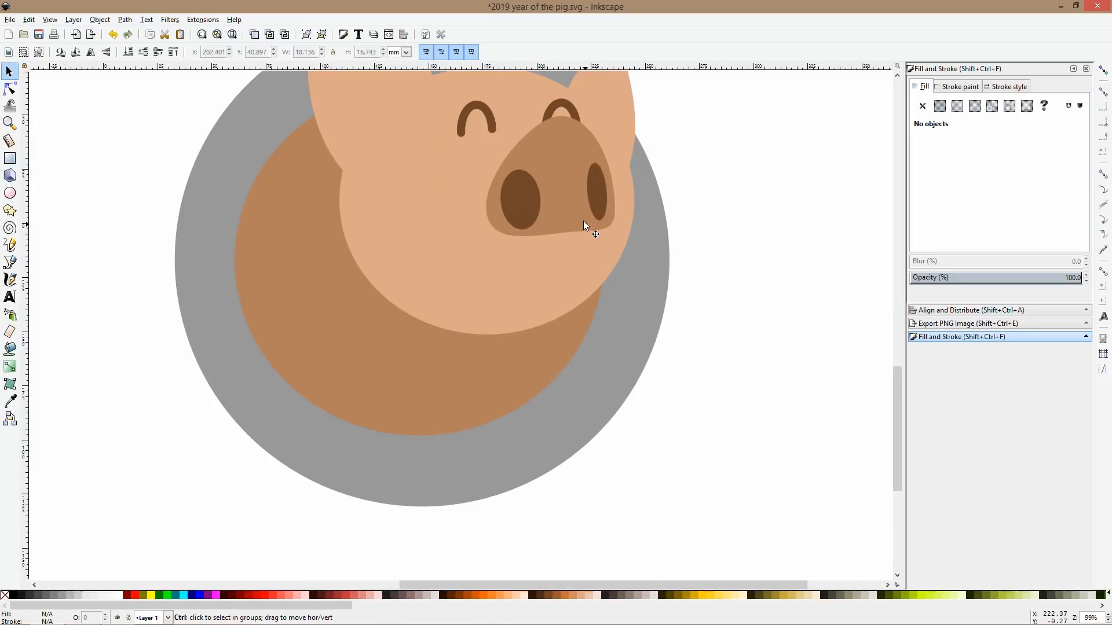
{"action": "left_click", "coordinate": [478, 112]}
{"action": "key", "text": "ctrl+d"}
{"action": "left_click_drag", "start_coordinate": [482, 116], "coordinate": [555, 267]}
{"action": "scroll", "coordinate": [593, 201], "scroll_direction": "up", "scroll_amount": 3}
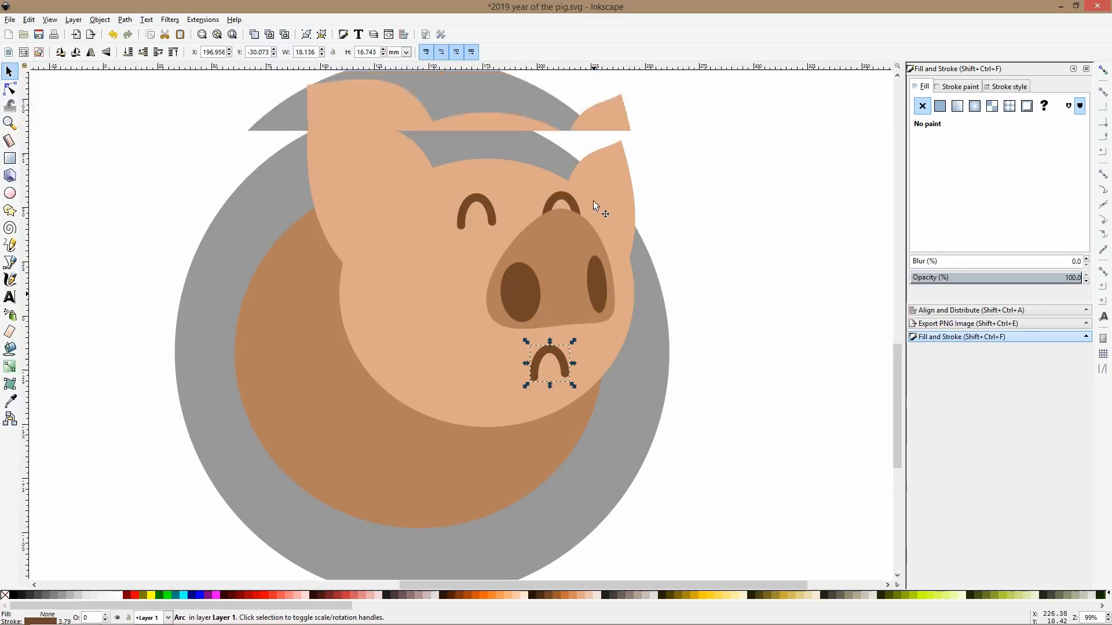
{"action": "key", "text": "v"}
{"action": "key", "text": "v"}
{"action": "key", "text": "v"}
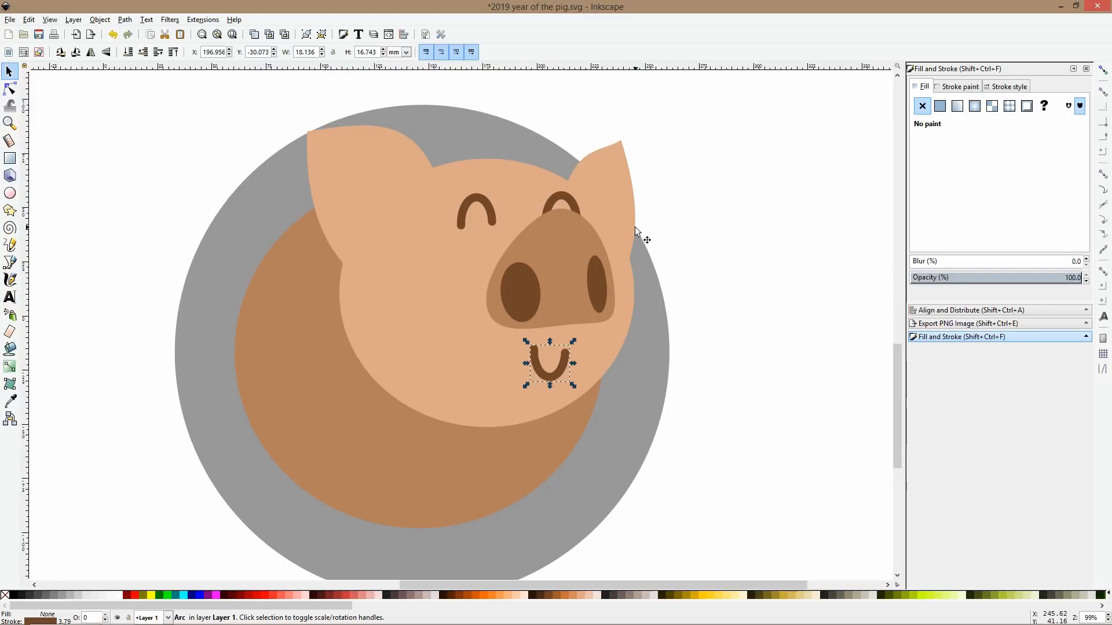
{"action": "left_click", "coordinate": [664, 235]}
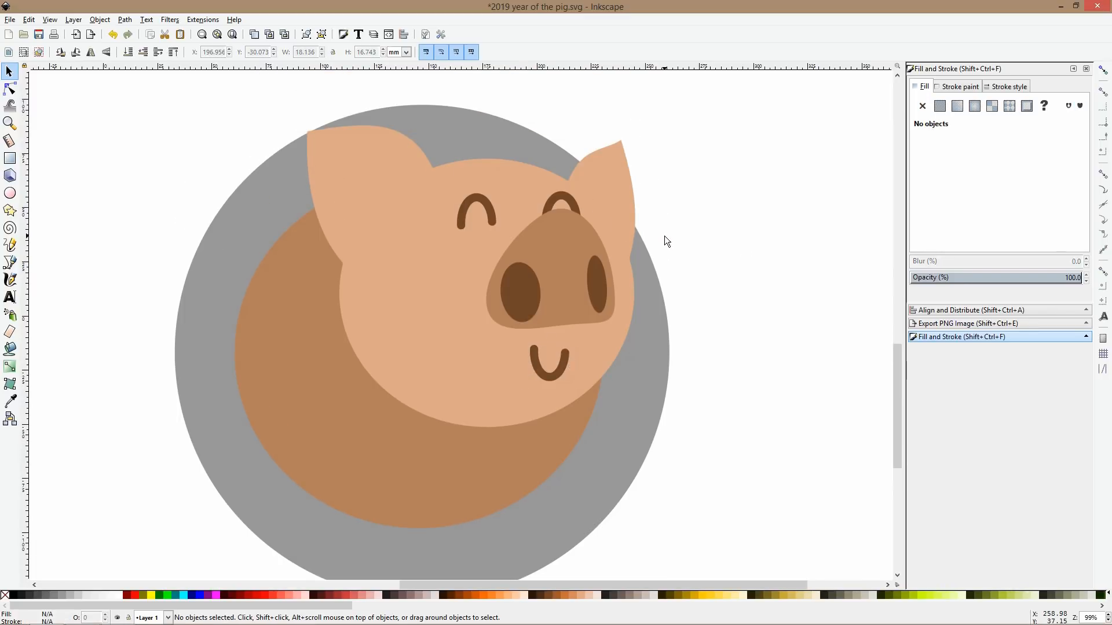
{"action": "left_click", "coordinate": [563, 374]}
{"action": "key", "text": "v"}
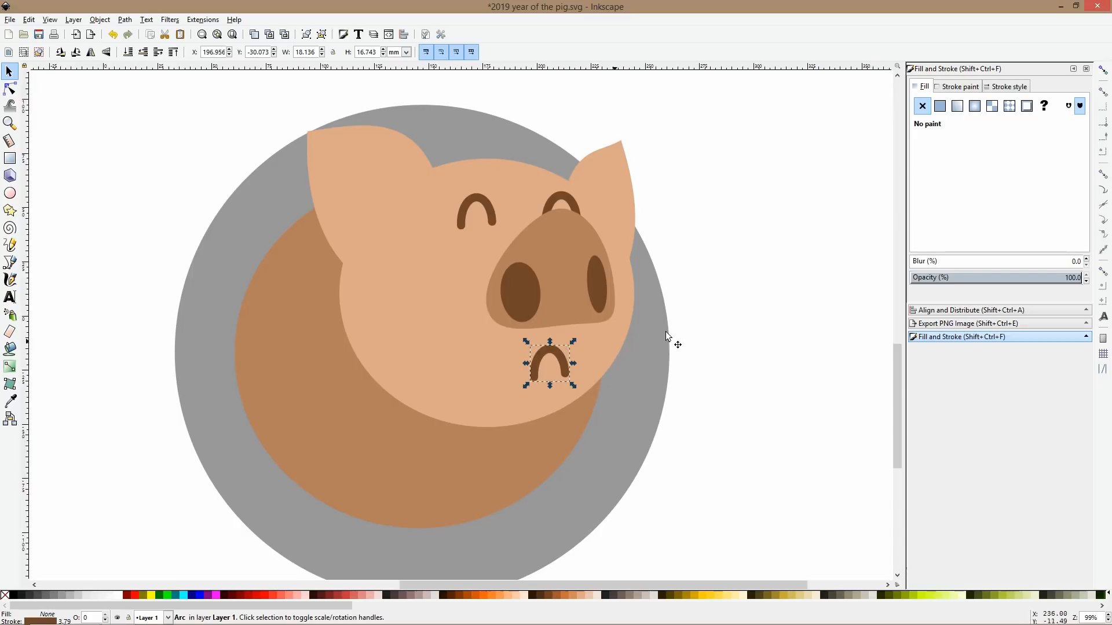
{"action": "key", "text": "v"}
{"action": "key", "text": "v"}
{"action": "key", "text": "v"}
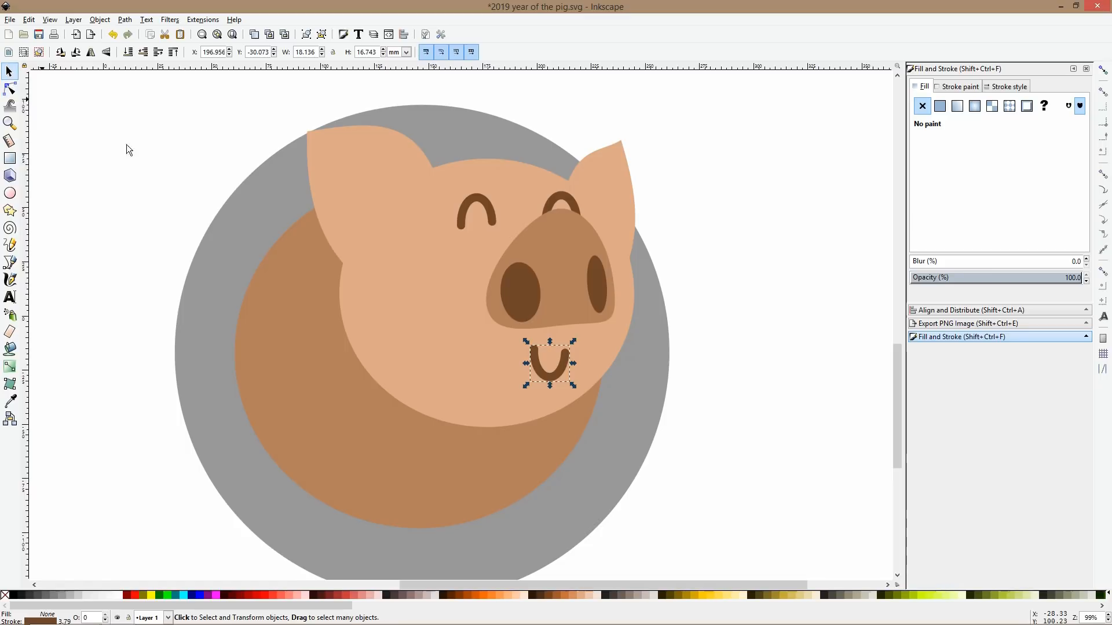
Widen and flatten the mouth arc below the snout to about 23 by 12 mm, shifting it toward the snout's narrow nostril.
{"action": "left_click_drag", "start_coordinate": [575, 363], "coordinate": [584, 362]}
{"action": "key", "text": "n"}
{"action": "scroll", "coordinate": [578, 365], "scroll_direction": "up", "scroll_amount": 3}
{"action": "scroll", "coordinate": [560, 387], "scroll_direction": "up", "scroll_amount": 2}
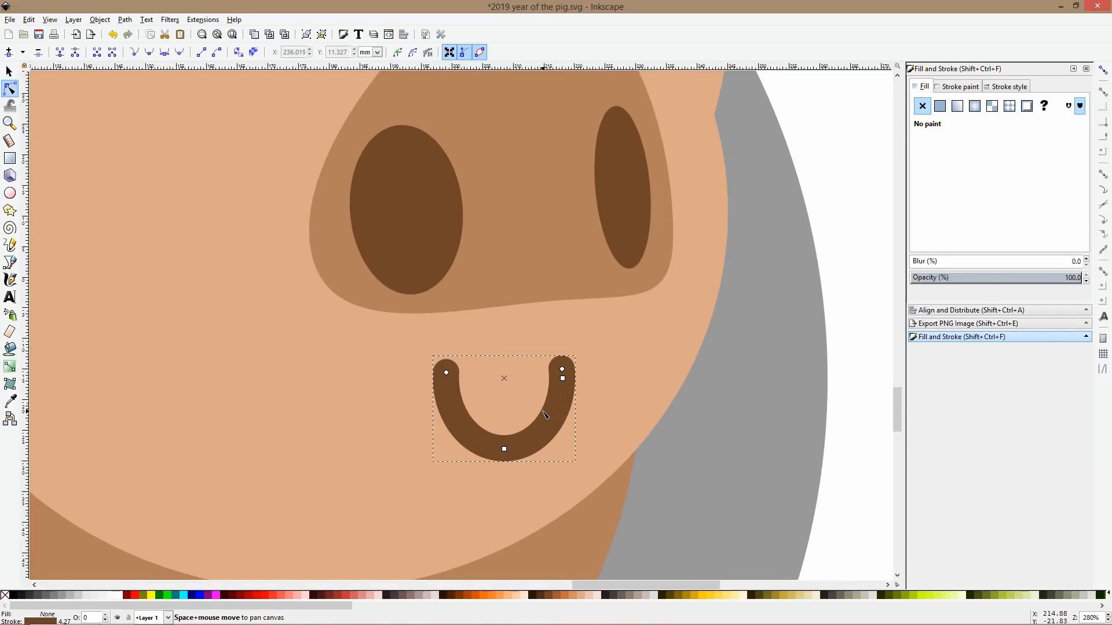
{"action": "key", "text": "s"}
{"action": "left_click_drag", "start_coordinate": [506, 455], "coordinate": [569, 410]}
{"action": "left_click", "coordinate": [10, 88]}
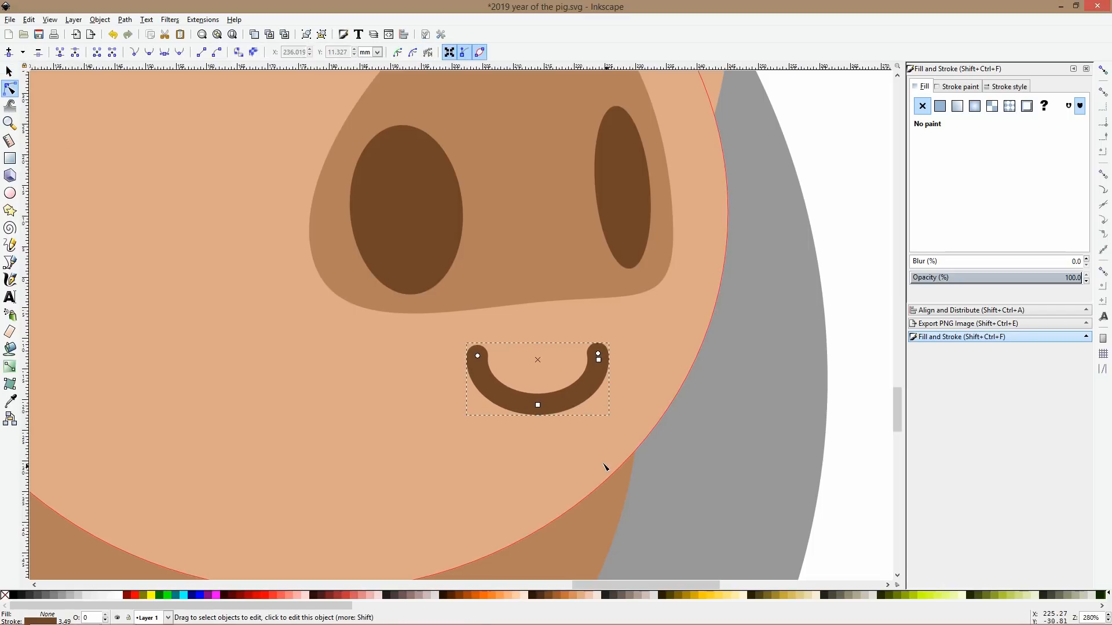
Convert the mouth arc to a path and delete one of its two lower nodes.
{"action": "scroll", "coordinate": [603, 464], "scroll_direction": "down", "scroll_amount": 4}
{"action": "scroll", "coordinate": [596, 461], "scroll_direction": "up", "scroll_amount": 3}
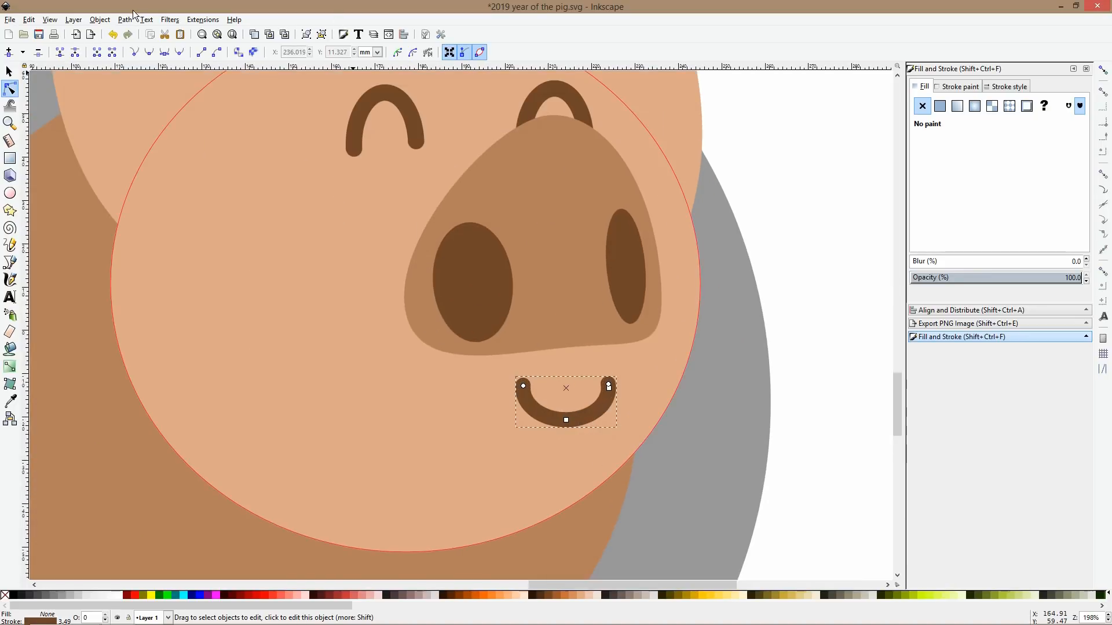
{"action": "key", "text": "ctrl+shift+c"}
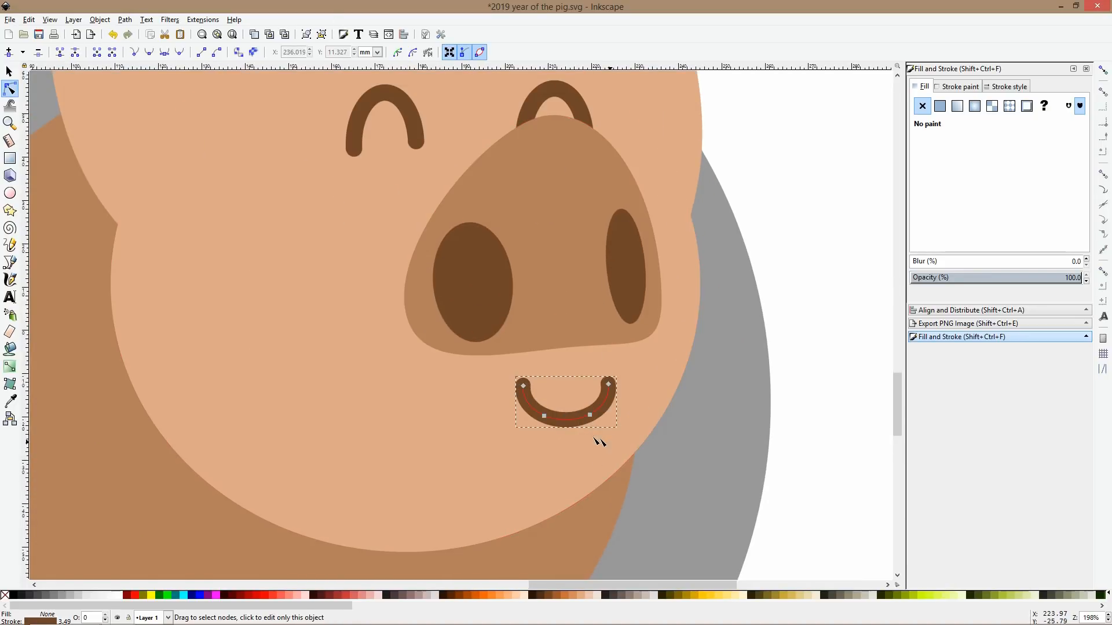
{"action": "left_click_drag", "start_coordinate": [592, 416], "coordinate": [598, 416]}
{"action": "key", "text": "Delete"}
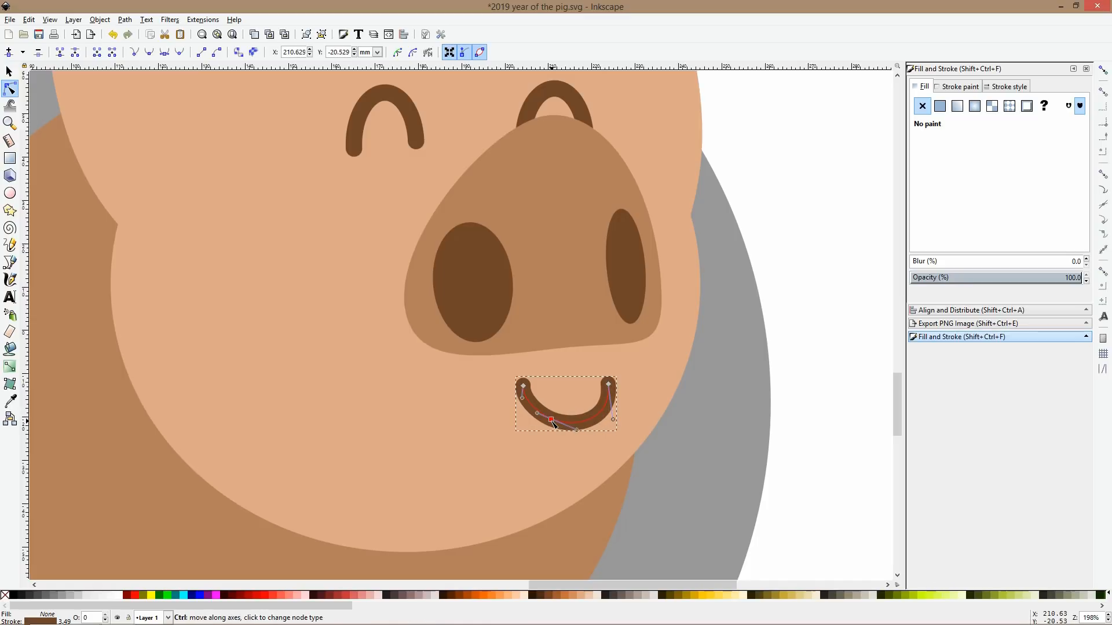
Reshape the mouth curve by adjusting the Bezier handles of its bottom node and both end nodes.
{"action": "left_click_drag", "start_coordinate": [536, 415], "coordinate": [537, 417]}
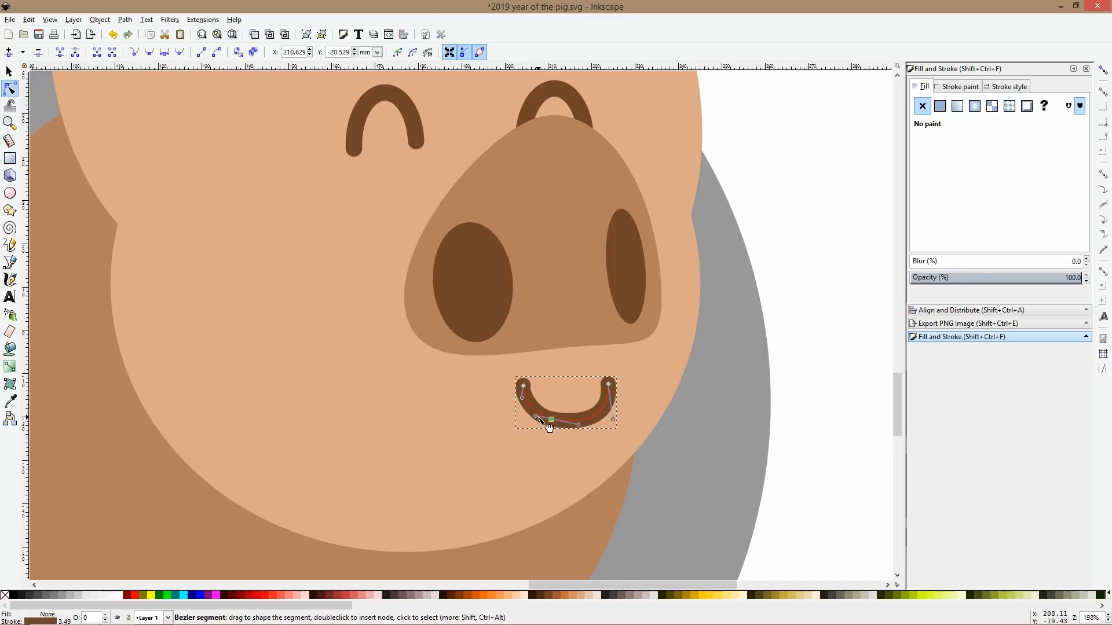
{"action": "left_click_drag", "start_coordinate": [613, 420], "coordinate": [608, 411]}
{"action": "left_click_drag", "start_coordinate": [523, 403], "coordinate": [527, 406]}
{"action": "key", "text": "h"}
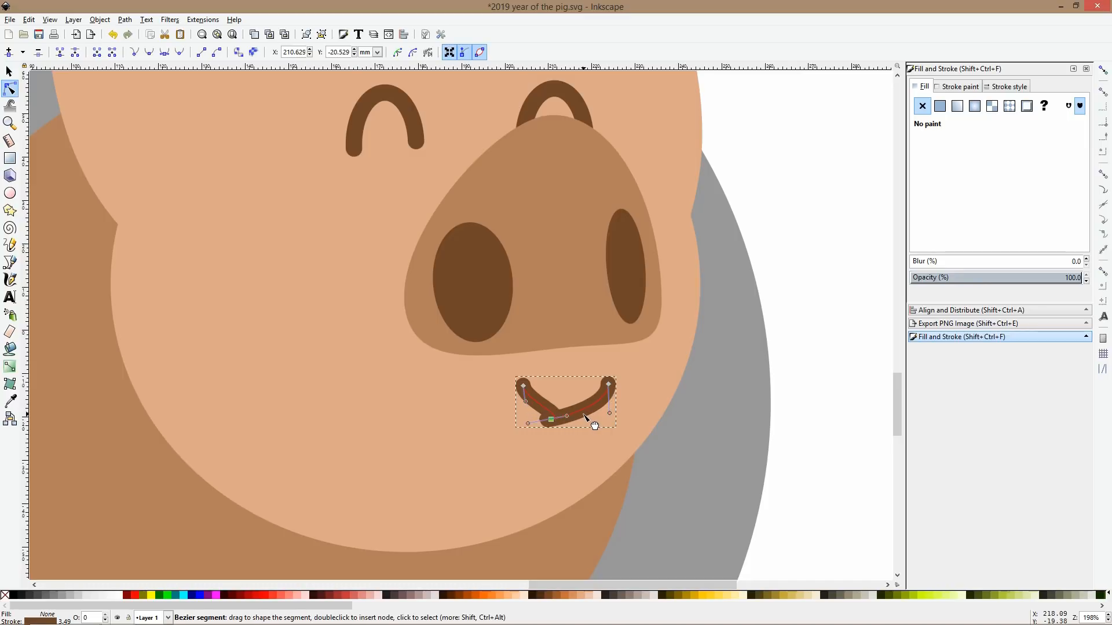
{"action": "key", "text": "ctrl+z"}
{"action": "key", "text": "s"}
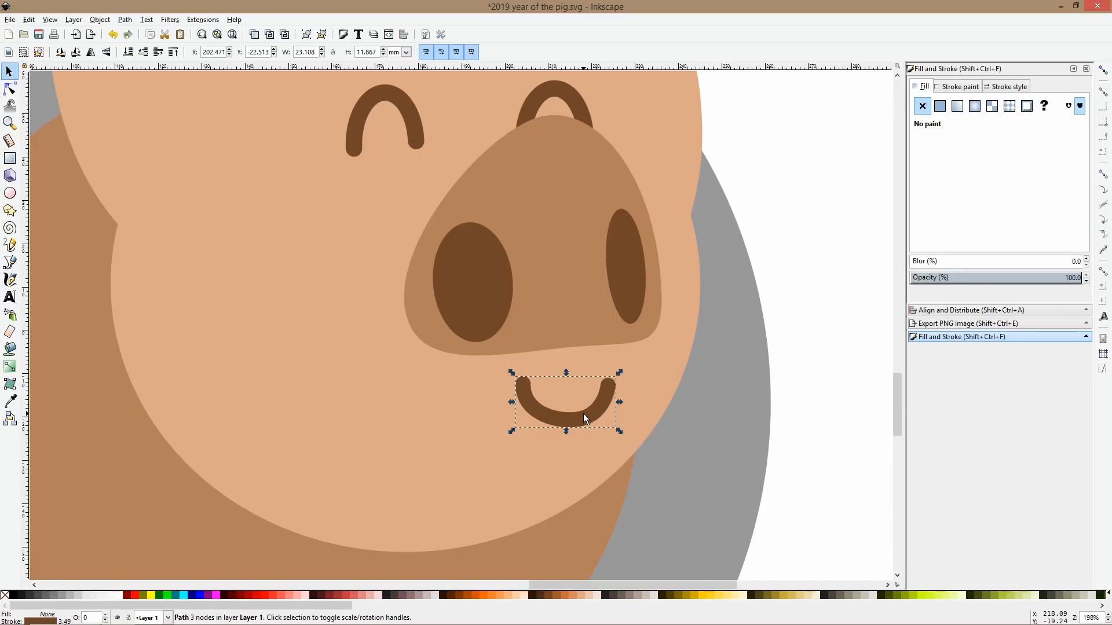
Make the smile lopsided by shifting its bottom node to the right, raising the right end and adjusting the handles.
{"action": "left_click", "coordinate": [10, 89]}
{"action": "left_click_drag", "start_coordinate": [581, 420], "coordinate": [610, 381]}
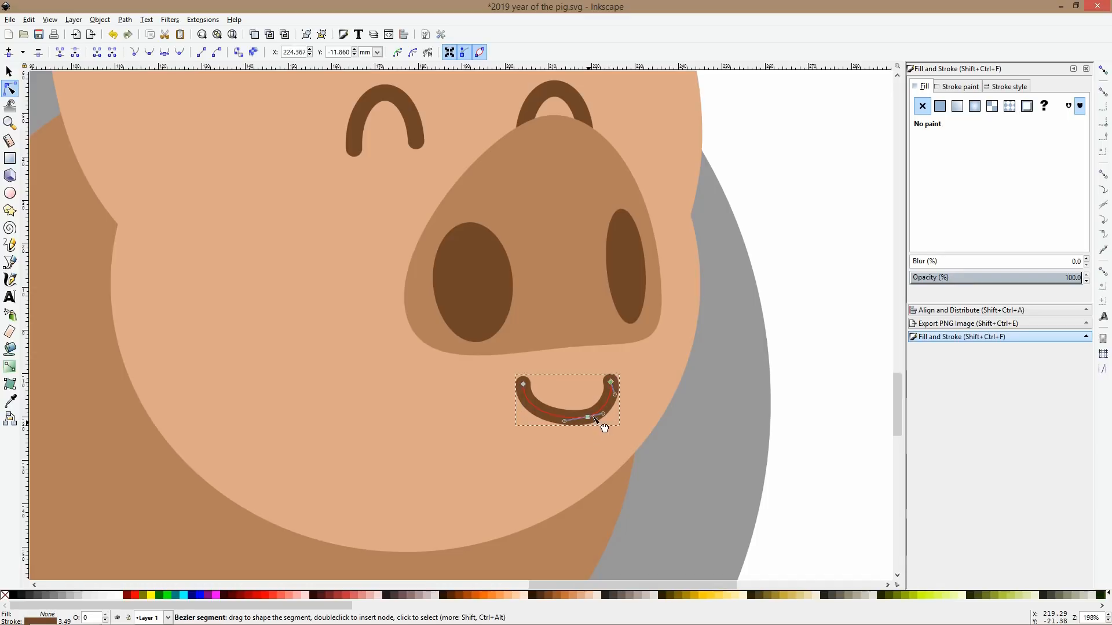
{"action": "mouse_move", "coordinate": [577, 424]}
{"action": "left_mouse_down"}
{"action": "mouse_move", "coordinate": [608, 422]}
{"action": "mouse_move", "coordinate": [611, 410]}
{"action": "mouse_move", "coordinate": [587, 421]}
{"action": "left_mouse_up"}
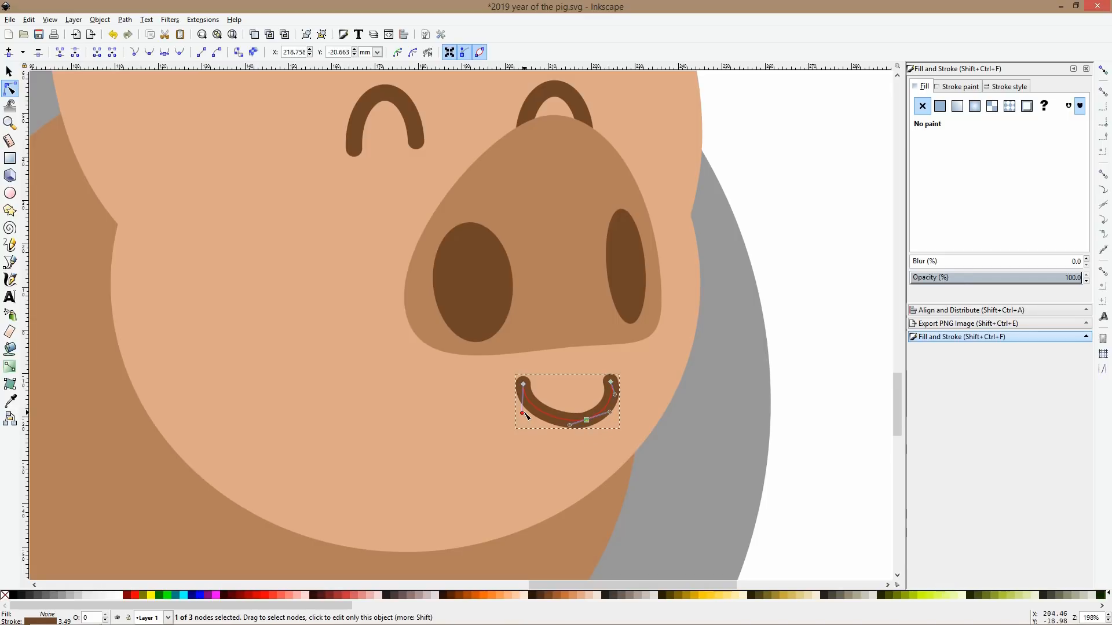
{"action": "left_click_drag", "start_coordinate": [611, 382], "coordinate": [618, 397]}
{"action": "key", "text": "s"}
Scale the mouth down to about 18 by 10 mm and set its stroke width to 12 px.
{"action": "scroll", "coordinate": [615, 404], "scroll_direction": "down", "scroll_amount": 5}
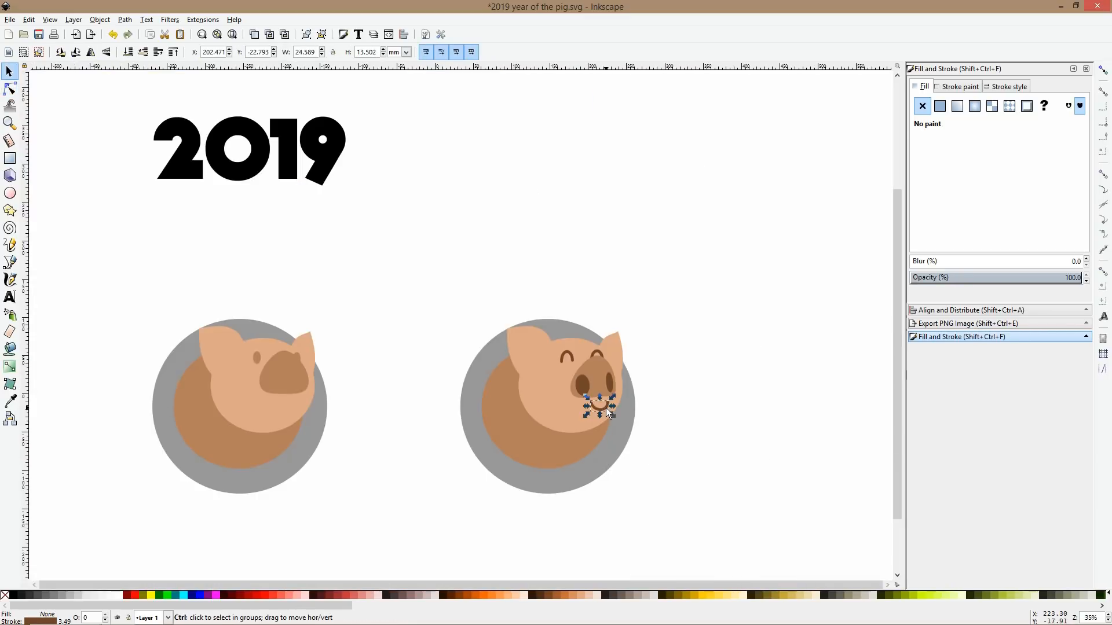
{"action": "scroll", "coordinate": [606, 408], "scroll_direction": "up", "scroll_amount": 4}
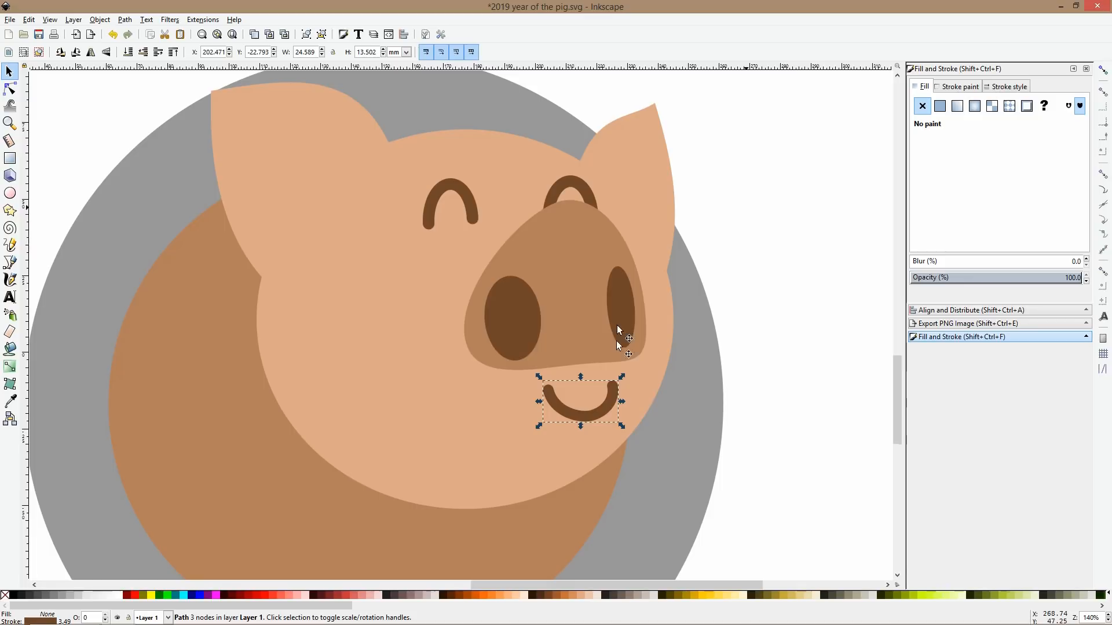
{"action": "left_click_drag", "start_coordinate": [579, 377], "coordinate": [579, 396]}
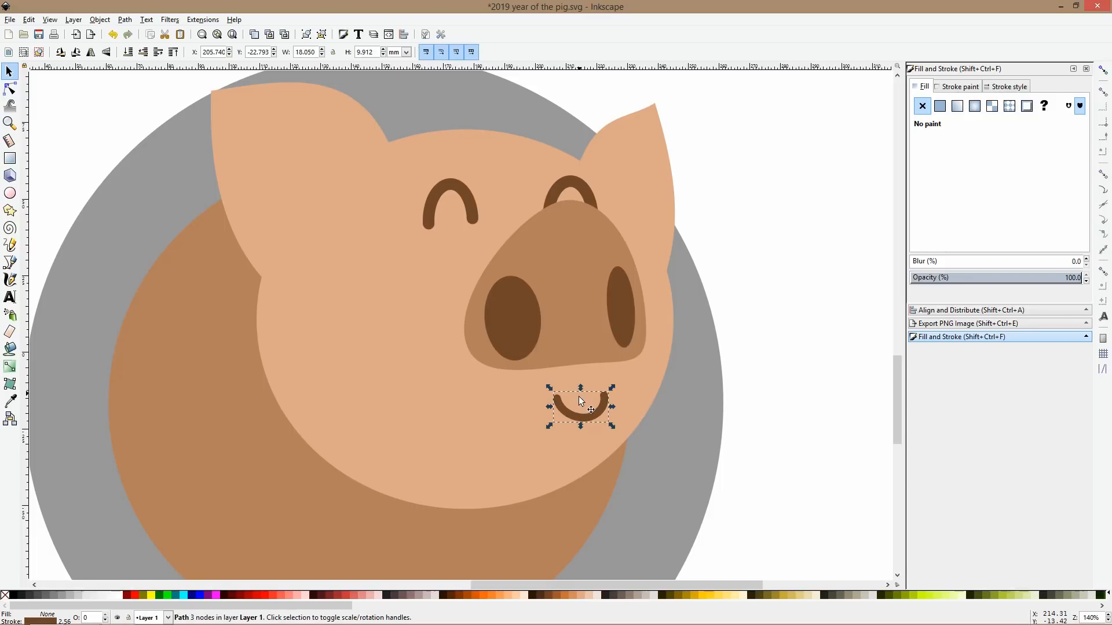
{"action": "left_click", "coordinate": [1006, 87]}
{"action": "type", "text": "12"}
{"action": "key", "text": "Return"}
{"action": "scroll", "coordinate": [742, 252], "scroll_direction": "down", "scroll_amount": 4}
{"action": "left_click", "coordinate": [785, 259]}
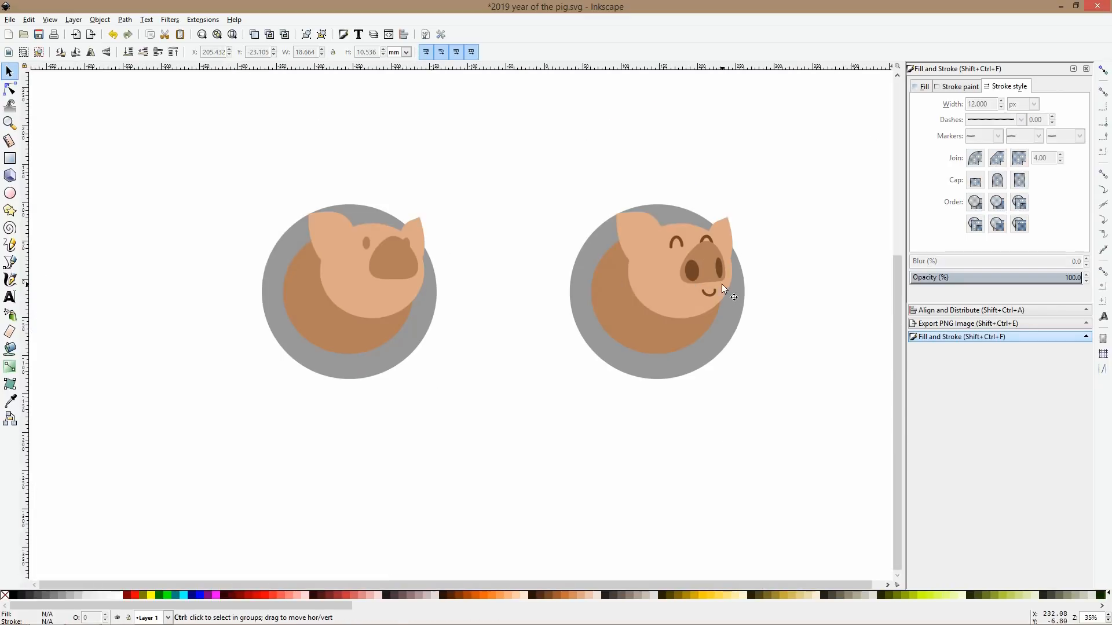
Move the mouth up close beneath the snout and refine its curve with an auto-smooth bottom node.
{"action": "scroll", "coordinate": [722, 283], "scroll_direction": "up", "scroll_amount": 3}
{"action": "mouse_move", "coordinate": [694, 306]}
{"action": "left_mouse_down"}
{"action": "mouse_move", "coordinate": [680, 305]}
{"action": "mouse_move", "coordinate": [689, 298]}
{"action": "left_mouse_up"}
{"action": "left_click", "coordinate": [9, 89]}
{"action": "scroll", "coordinate": [689, 307], "scroll_direction": "up", "scroll_amount": 3}
{"action": "double_click", "coordinate": [669, 305]}
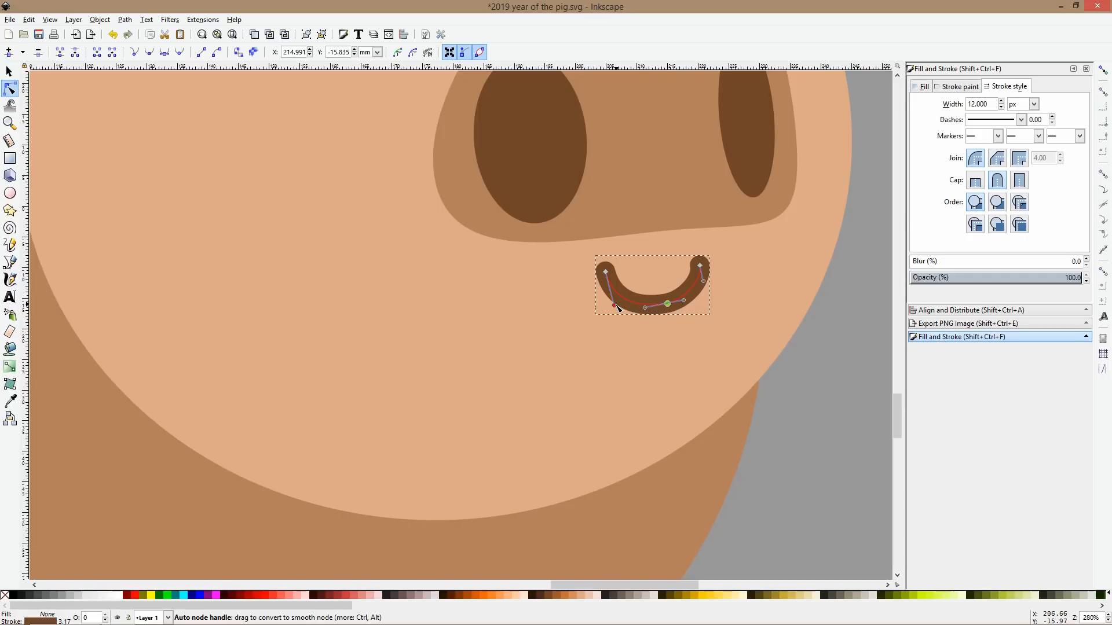
{"action": "key", "text": "s"}
{"action": "left_click_drag", "start_coordinate": [697, 280], "coordinate": [696, 269]}
{"action": "scroll", "coordinate": [711, 275], "scroll_direction": "down", "scroll_amount": 6}
{"action": "left_click", "coordinate": [755, 286]}
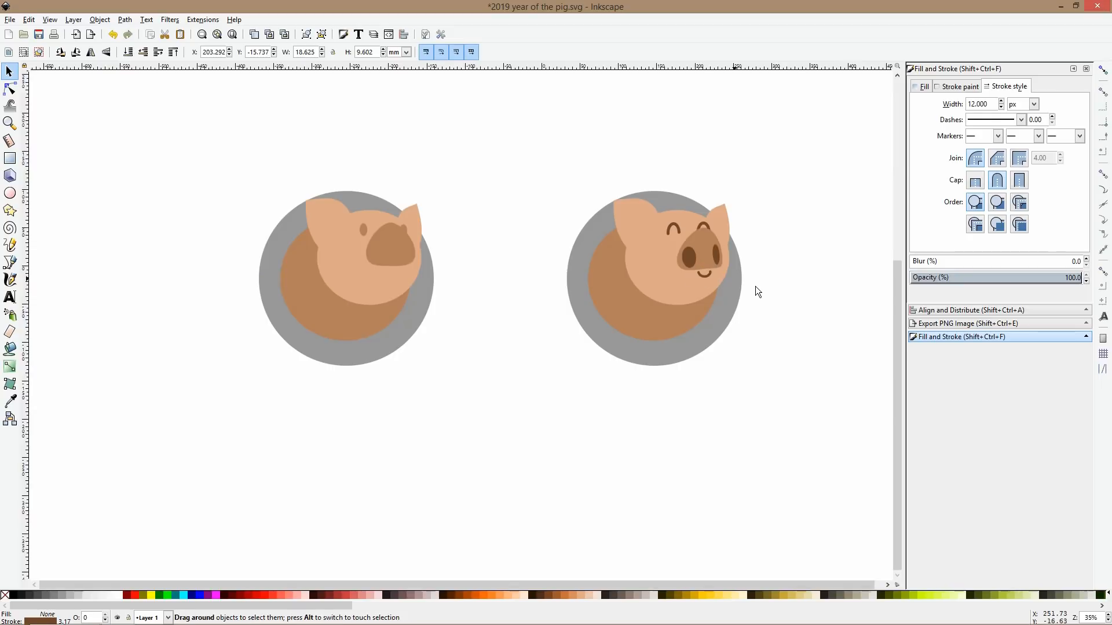
Set the stroke width of both arched eyes and the mouth to 15 px.
{"action": "scroll", "coordinate": [768, 235], "scroll_direction": "up", "scroll_amount": 4}
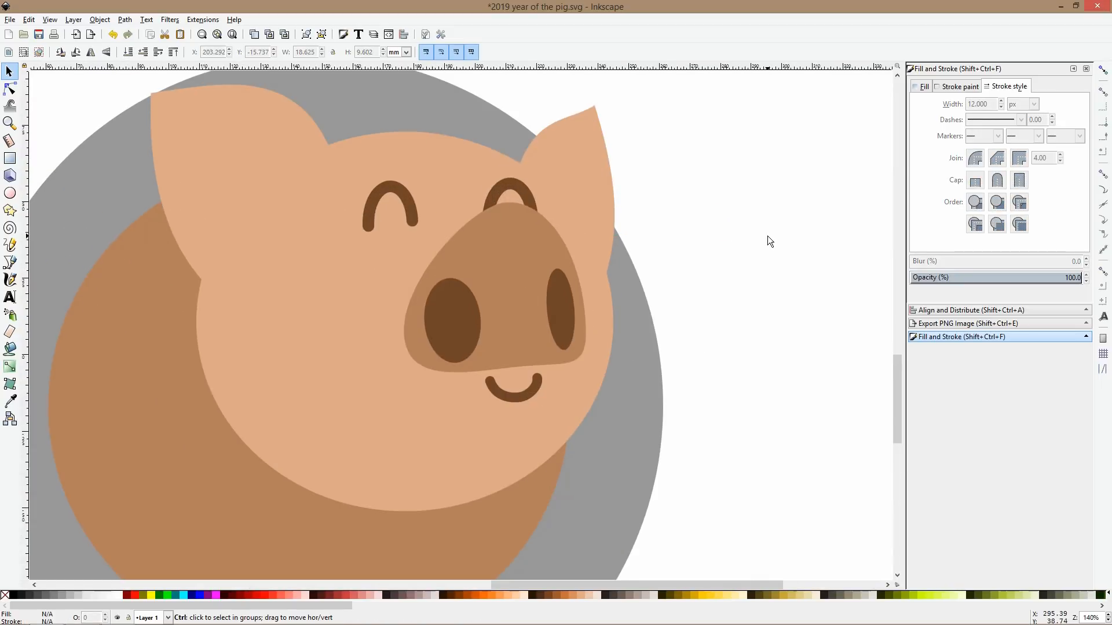
{"action": "left_click", "coordinate": [536, 374]}
{"action": "left_click", "coordinate": [397, 192]}
{"action": "left_click", "coordinate": [517, 181], "text": "shift"}
{"action": "left_click", "coordinate": [538, 384], "text": "shift"}
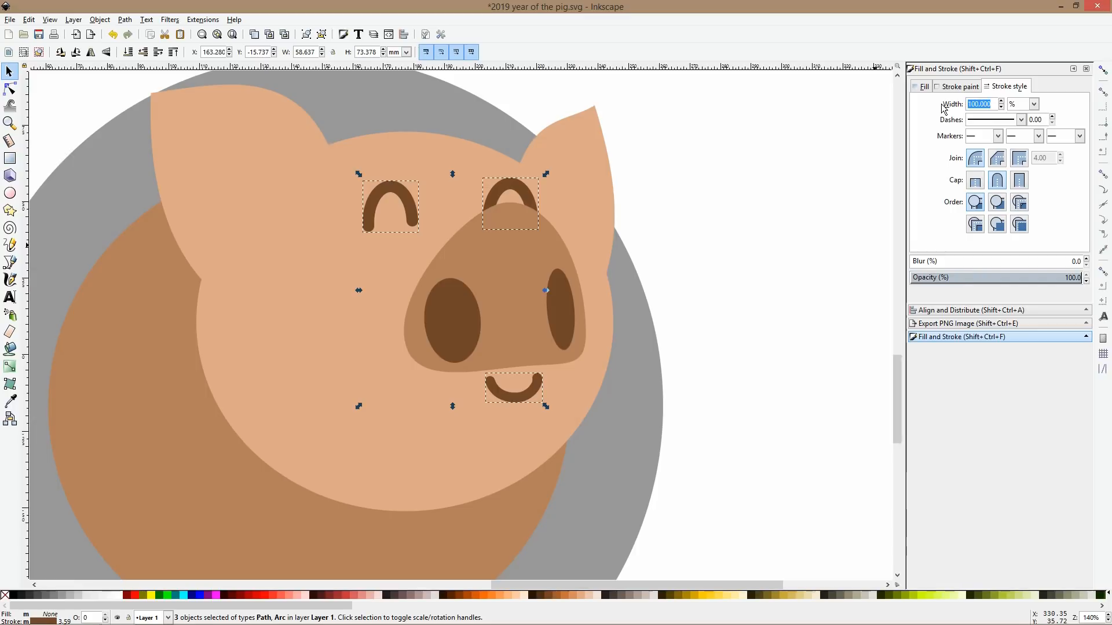
{"action": "left_click", "coordinate": [1034, 103]}
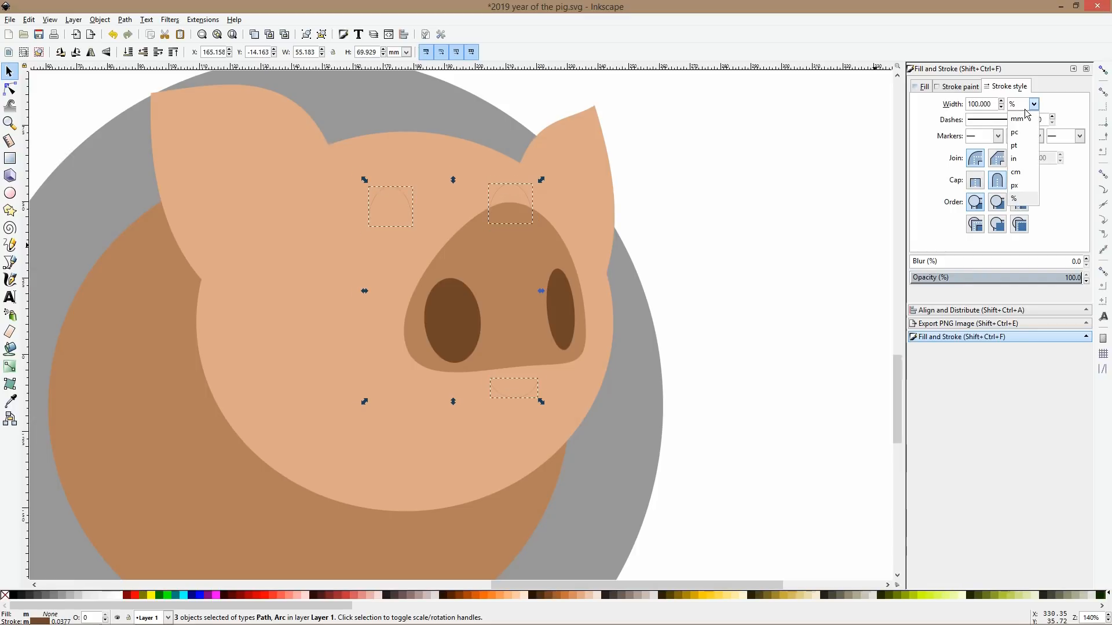
{"action": "left_click", "coordinate": [1019, 194]}
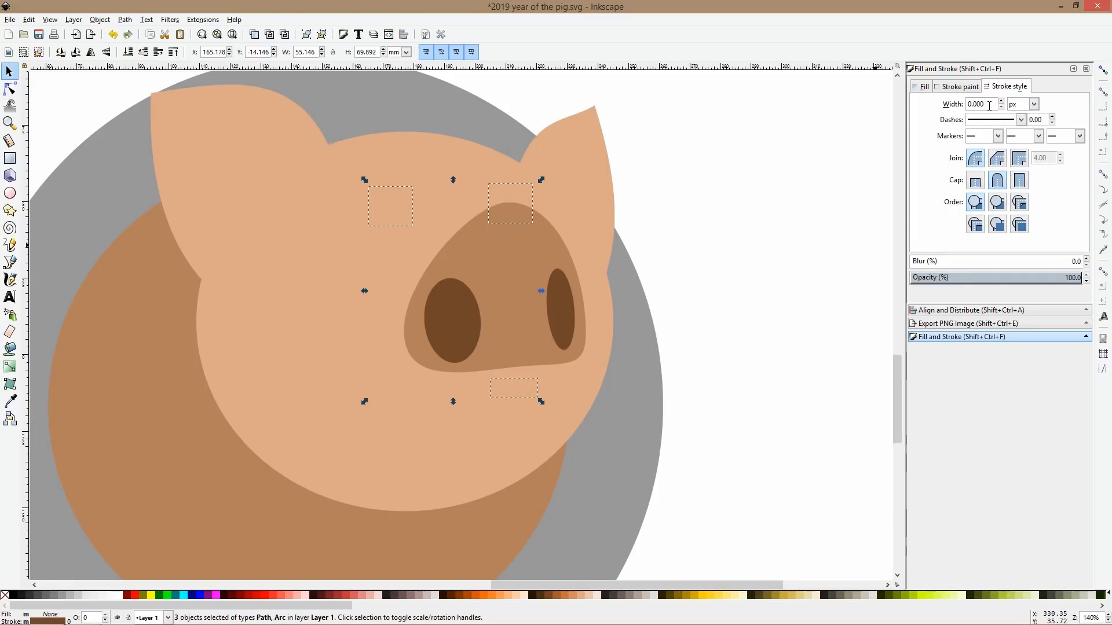
{"action": "key", "text": "Return"}
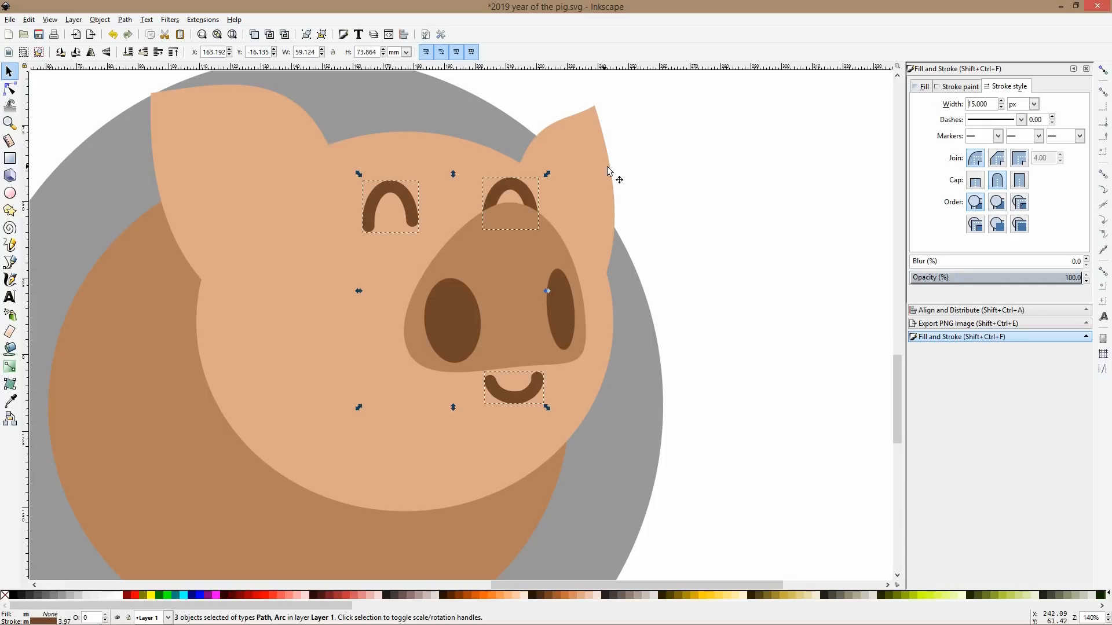
{"action": "left_click", "coordinate": [679, 178]}
{"action": "scroll", "coordinate": [643, 261], "scroll_direction": "down", "scroll_amount": 4, "text": "ctrl"}
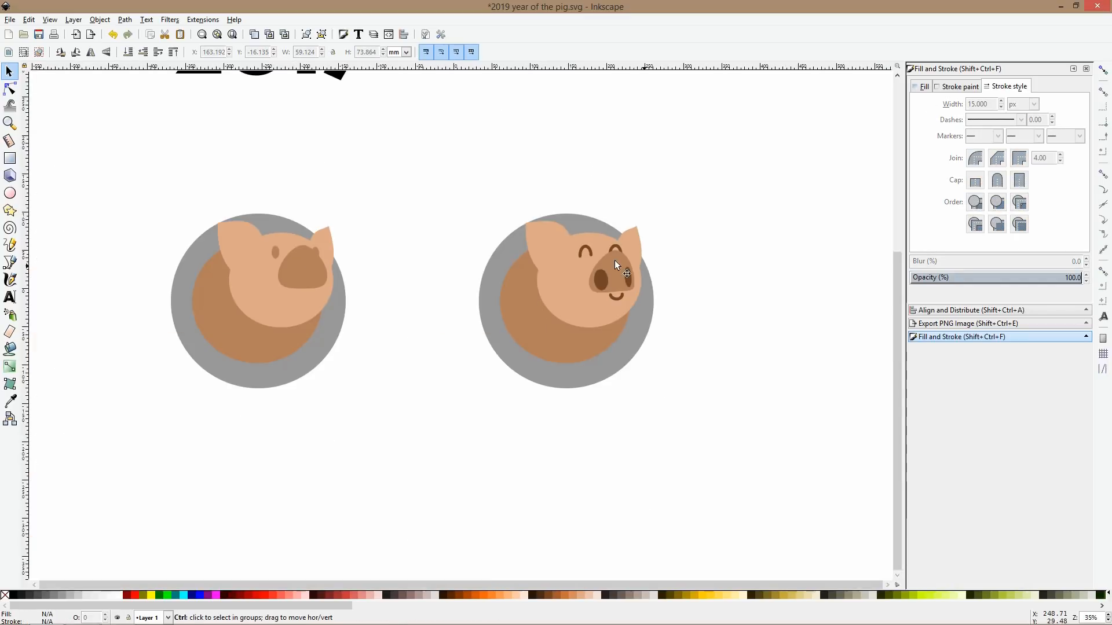
Delete the mouth's bottom node, reshape the smile with its end handles and nudge the mouth slightly left.
{"action": "left_click", "coordinate": [9, 88]}
{"action": "scroll", "coordinate": [631, 280], "scroll_direction": "up", "scroll_amount": 4, "text": "ctrl"}
{"action": "left_click", "coordinate": [573, 359]}
{"action": "left_click", "coordinate": [573, 359]}
{"action": "key", "text": "Delete"}
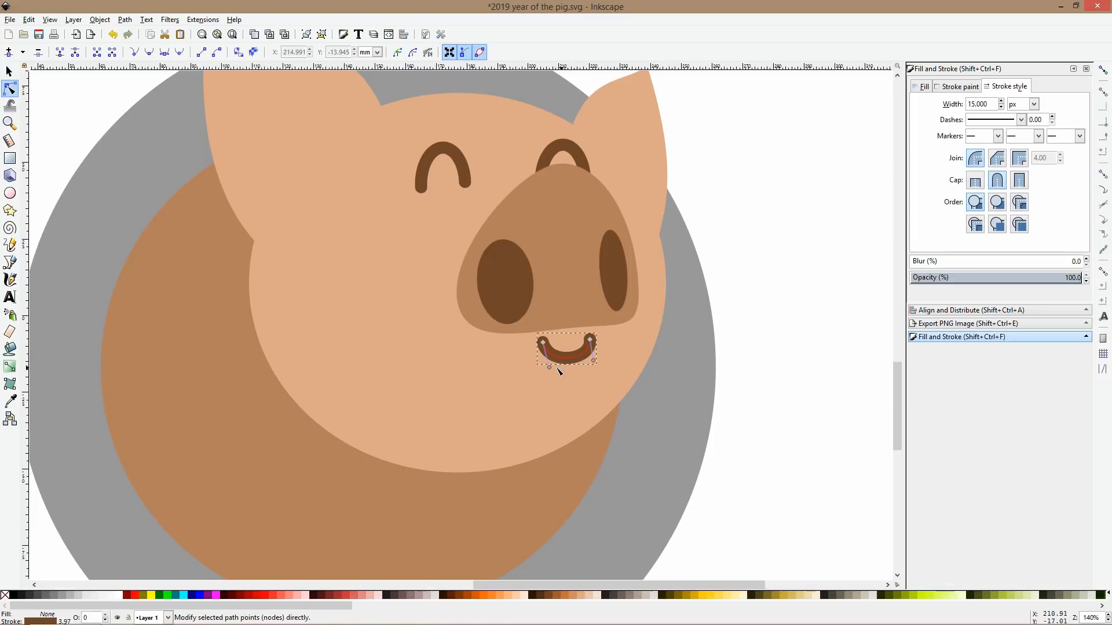
{"action": "left_click_drag", "start_coordinate": [593, 360], "coordinate": [553, 369]}
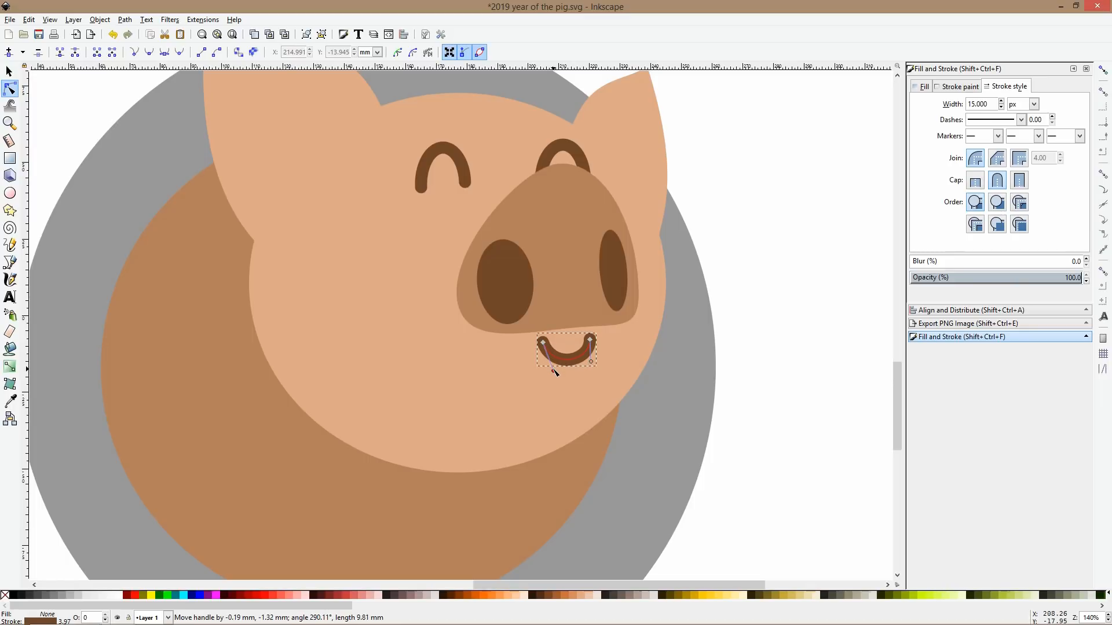
{"action": "key", "text": "s"}
{"action": "left_click", "coordinate": [736, 309]}
{"action": "scroll", "coordinate": [736, 312], "scroll_direction": "down", "scroll_amount": 4}
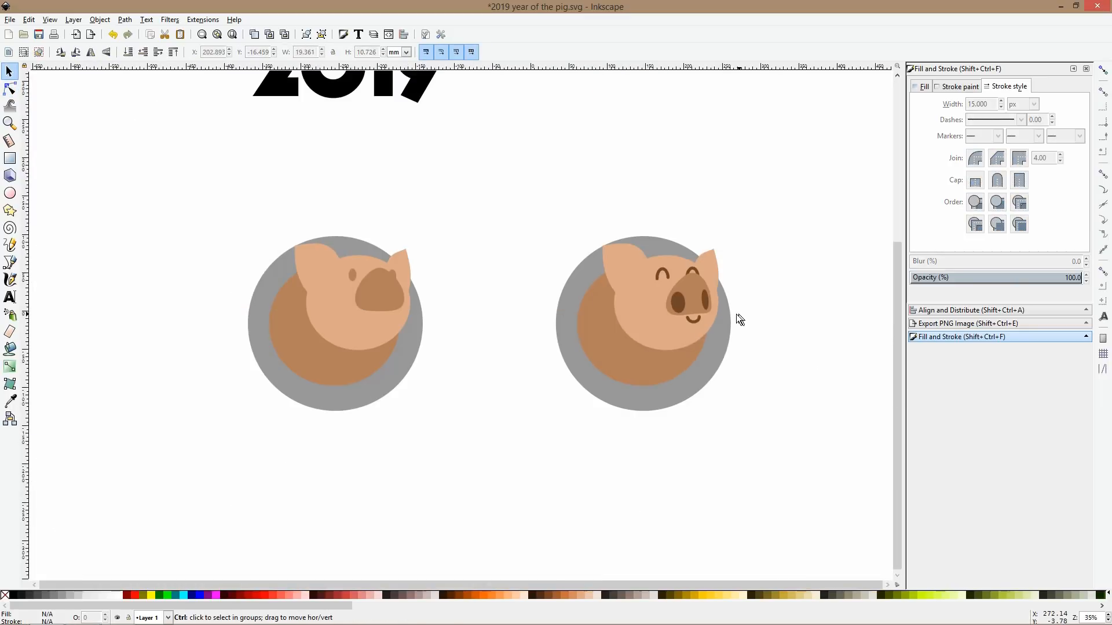
{"action": "scroll", "coordinate": [735, 314], "scroll_direction": "up", "scroll_amount": 3}
{"action": "key", "text": "ctrl+z"}
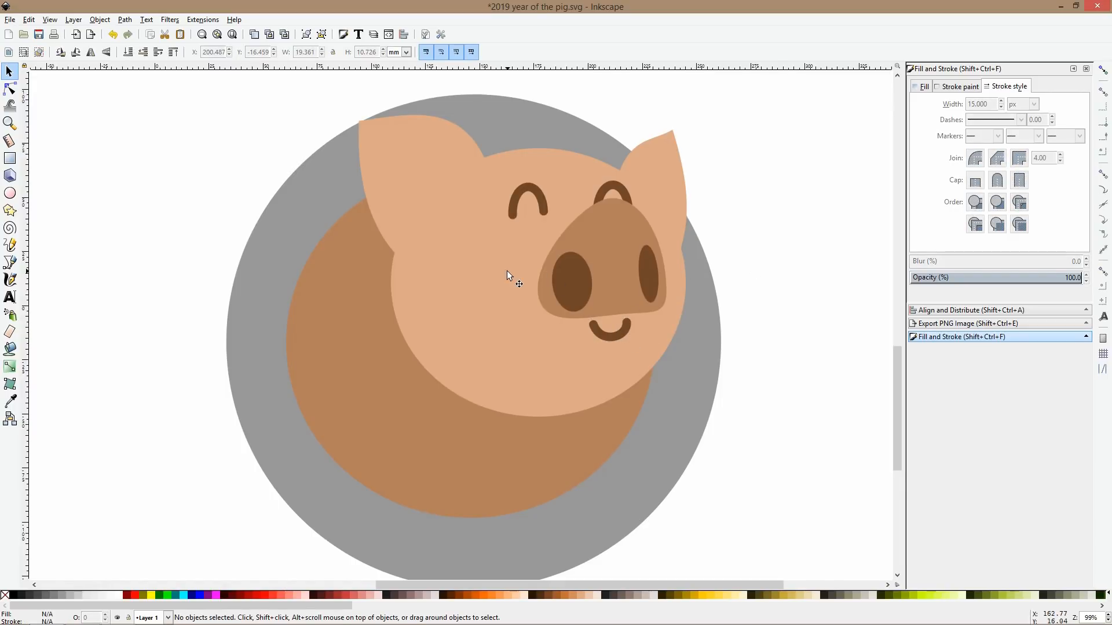
Shift the brown body ellipse of the smiling pig slightly right and down within the grey circle.
{"action": "left_click", "coordinate": [345, 272]}
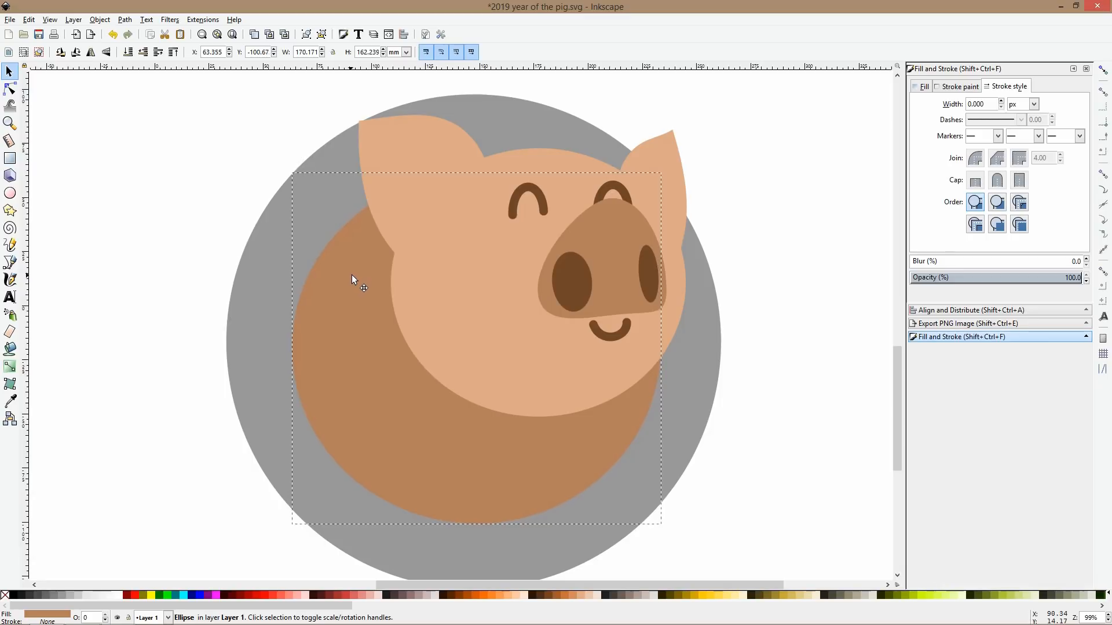
{"action": "left_click", "coordinate": [762, 204]}
{"action": "scroll", "coordinate": [729, 202], "scroll_direction": "down", "scroll_amount": 4}
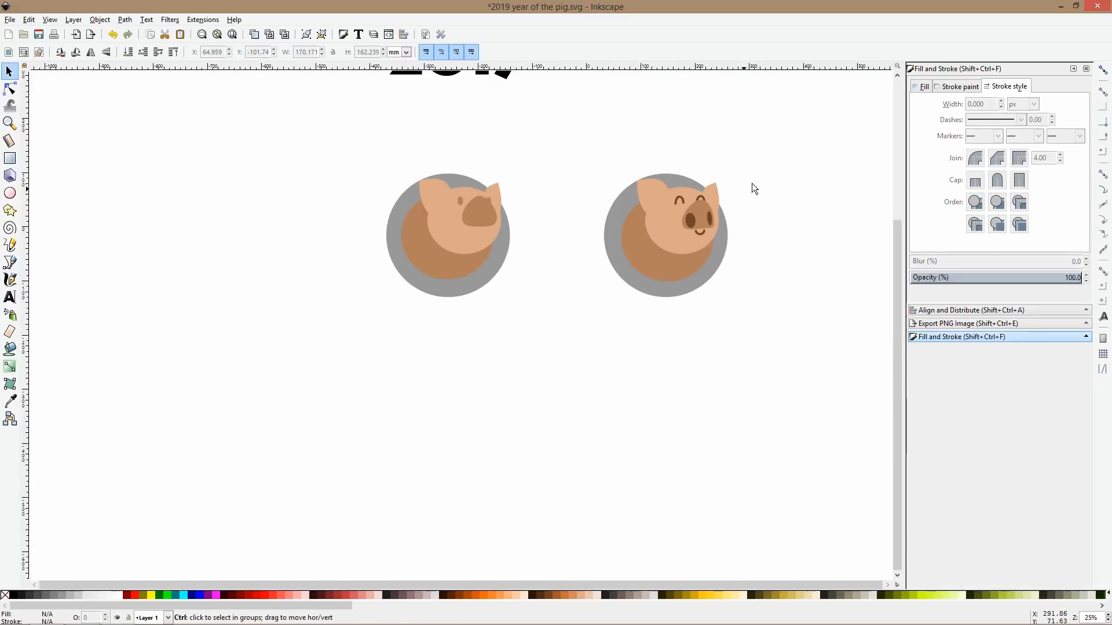
{"action": "scroll", "coordinate": [752, 185], "scroll_direction": "up", "scroll_amount": 3}
{"action": "scroll", "coordinate": [730, 175], "scroll_direction": "down", "scroll_amount": 2}
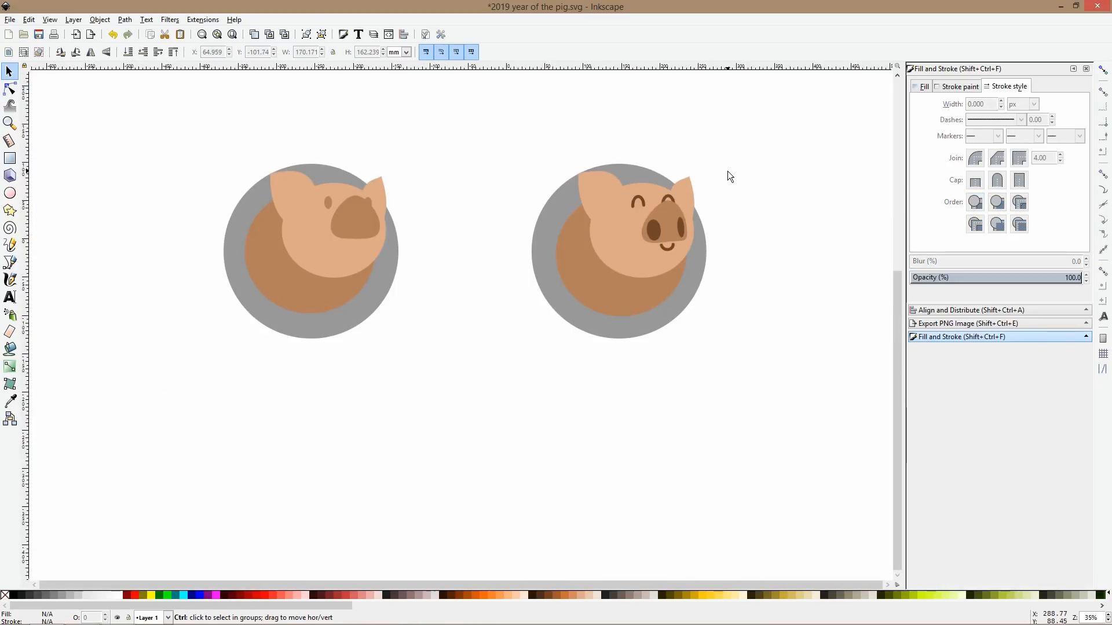
{"action": "scroll", "coordinate": [728, 175], "scroll_direction": "up", "scroll_amount": 1}
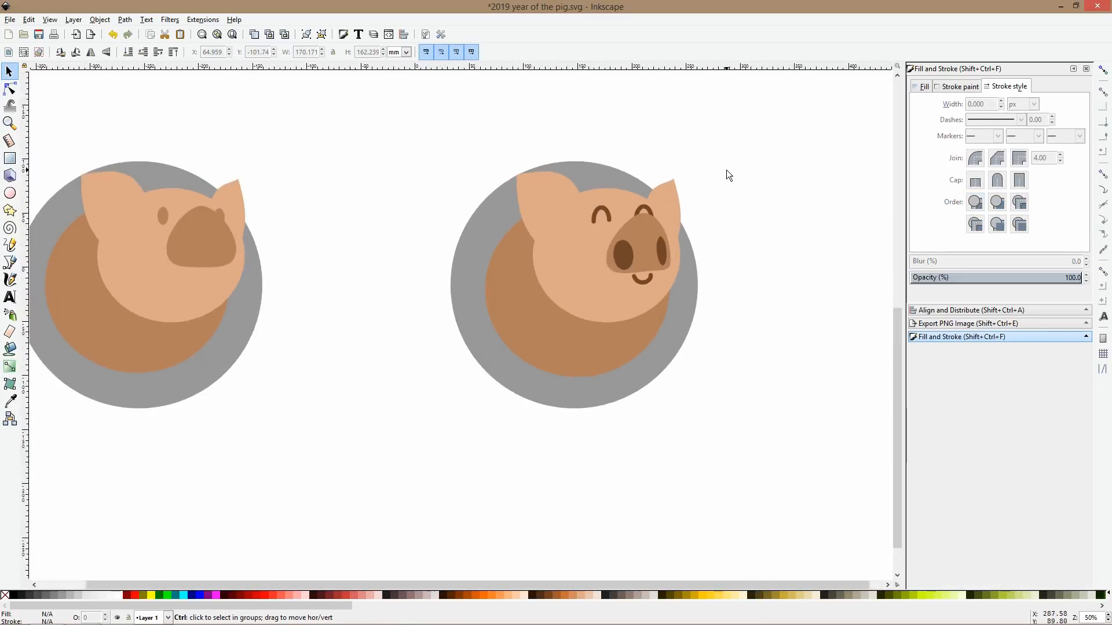
Duplicate the whole smiling pig with its grey circle and place the copy directly below the original.
{"action": "left_click", "coordinate": [168, 217], "text": "ctrl"}
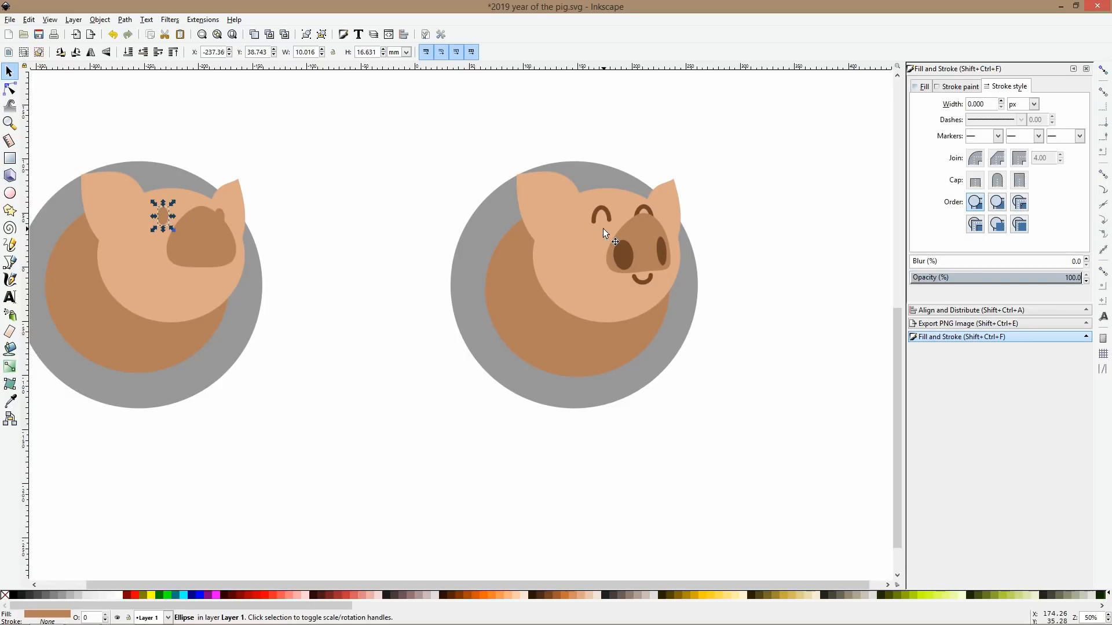
{"action": "scroll", "coordinate": [794, 239], "scroll_direction": "down", "scroll_amount": 2}
{"action": "left_click_drag", "start_coordinate": [808, 161], "coordinate": [588, 342]}
{"action": "key", "text": "ctrl+d"}
{"action": "left_click_drag", "start_coordinate": [724, 286], "coordinate": [709, 468]}
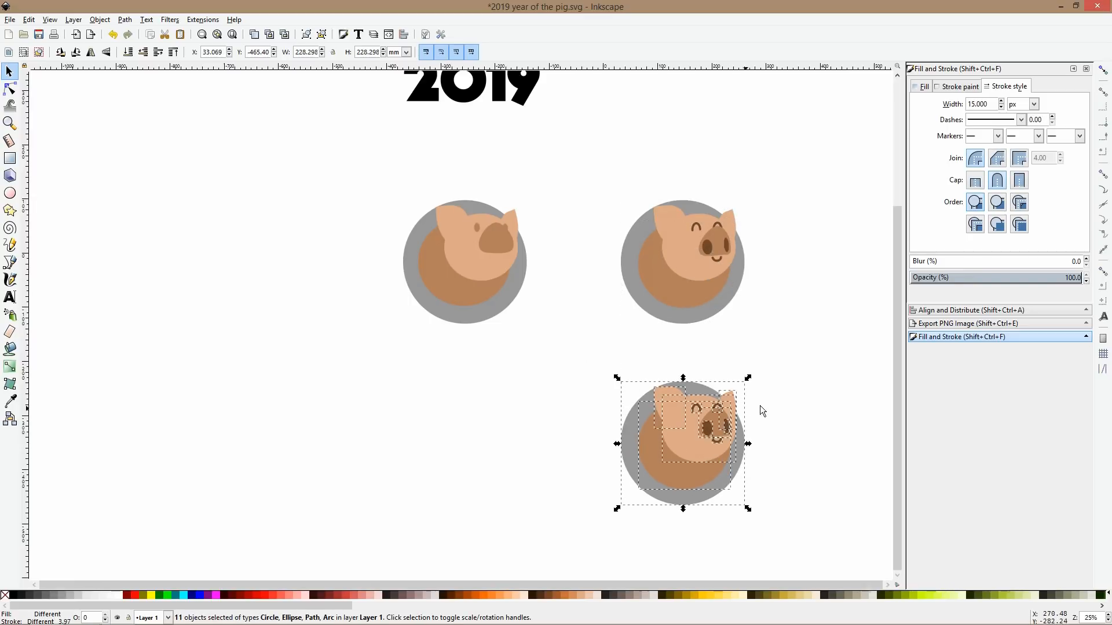
Delete both arched eyes from the lower pig copy.
{"action": "scroll", "coordinate": [765, 388], "scroll_direction": "down", "scroll_amount": 3}
{"action": "scroll", "coordinate": [770, 360], "scroll_direction": "up", "scroll_amount": 2}
{"action": "left_click", "coordinate": [686, 279]}
{"action": "left_click", "coordinate": [617, 311]}
{"action": "left_click", "coordinate": [661, 310], "text": "shift"}
{"action": "key", "text": "Delete"}
Place a copy of the first pig's oval eye on the lower pig's forehead and fill it with the nostrils' dark brown.
{"action": "left_click", "coordinate": [658, 310]}
{"action": "scroll", "coordinate": [661, 319], "scroll_direction": "up", "scroll_amount": 4}
{"action": "left_click_drag", "start_coordinate": [647, 301], "coordinate": [490, 318]}
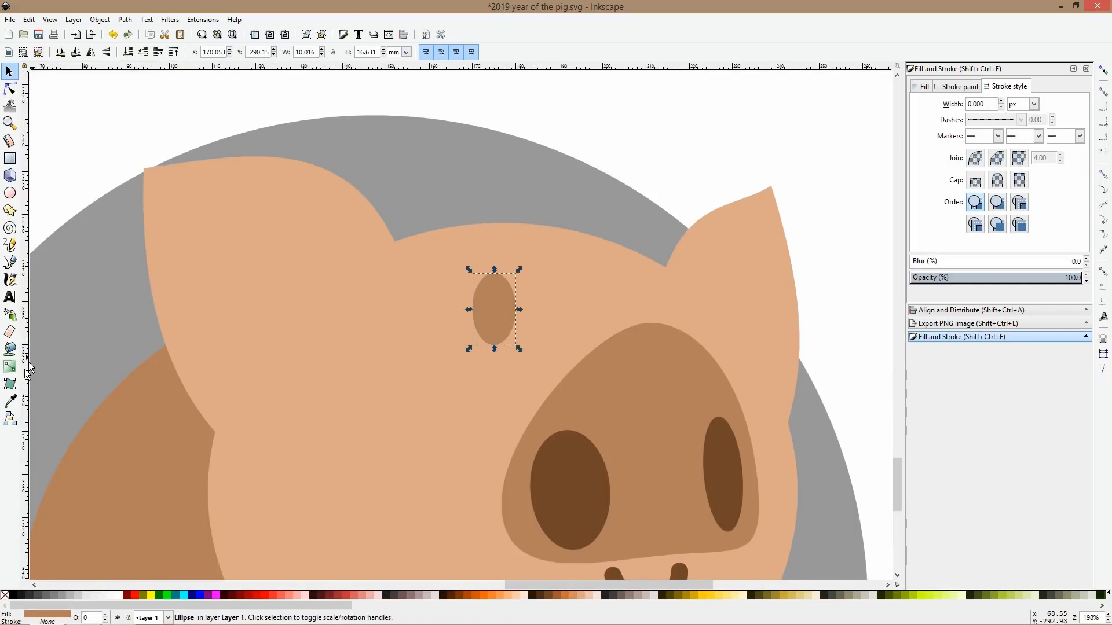
{"action": "left_click", "coordinate": [555, 482]}
{"action": "left_click", "coordinate": [508, 322]}
{"action": "left_click", "coordinate": [10, 401]}
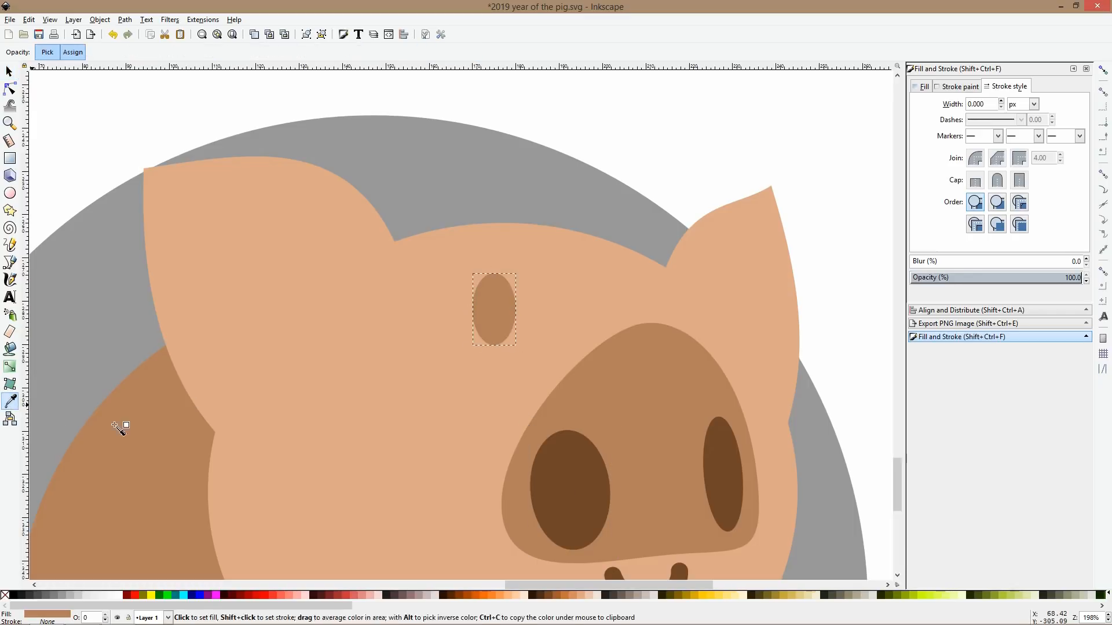
{"action": "left_click", "coordinate": [588, 487]}
Duplicate the dark oval eye and place the copy at the top of the snout, partly hidden behind it.
{"action": "key", "text": "s"}
{"action": "key", "text": "ctrl+d"}
{"action": "left_click_drag", "start_coordinate": [515, 318], "coordinate": [695, 318]}
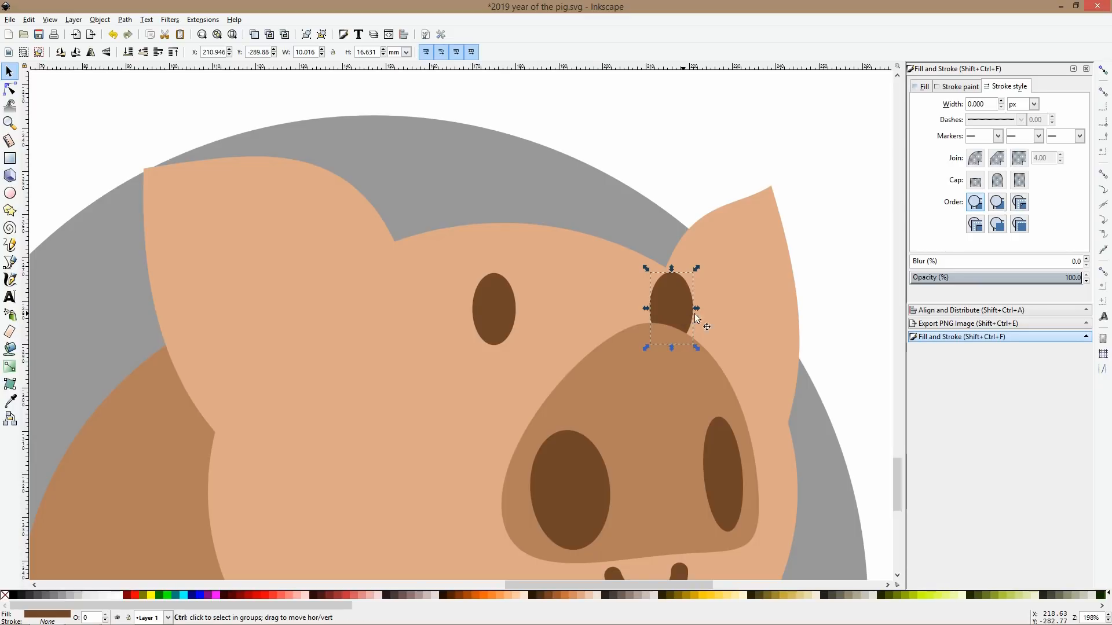
Spread the lower pig's oval eyes apart, moving the far eye slightly right and down and the near eye left.
{"action": "scroll", "coordinate": [736, 310], "scroll_direction": "down", "scroll_amount": 5}
{"action": "left_click", "coordinate": [790, 251]}
{"action": "scroll", "coordinate": [786, 272], "scroll_direction": "up", "scroll_amount": 3}
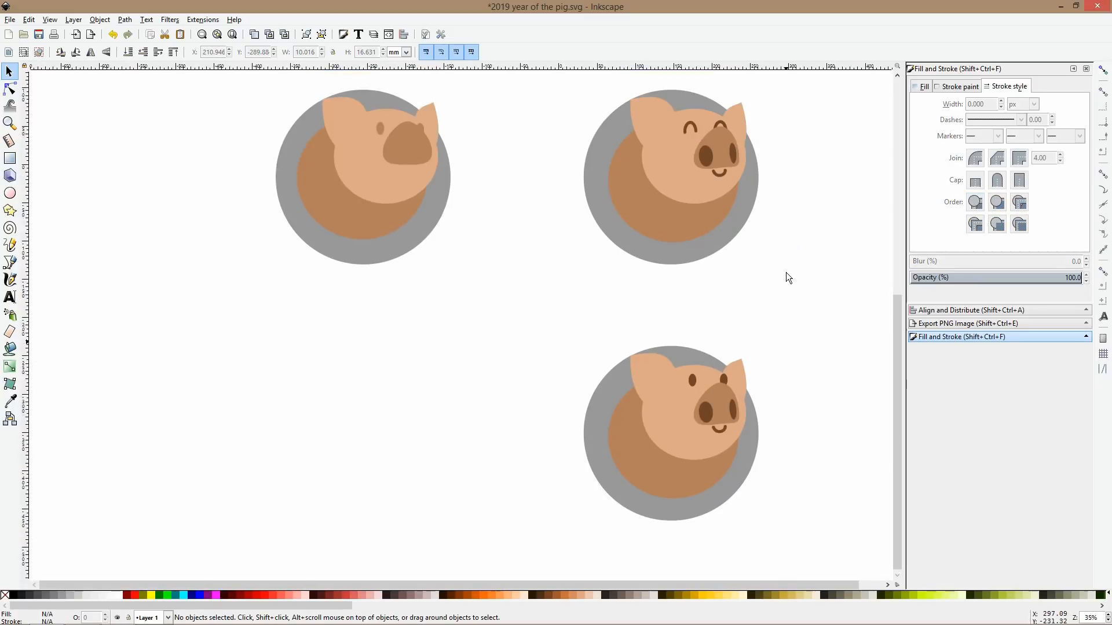
{"action": "scroll", "coordinate": [786, 278], "scroll_direction": "up", "scroll_amount": 1}
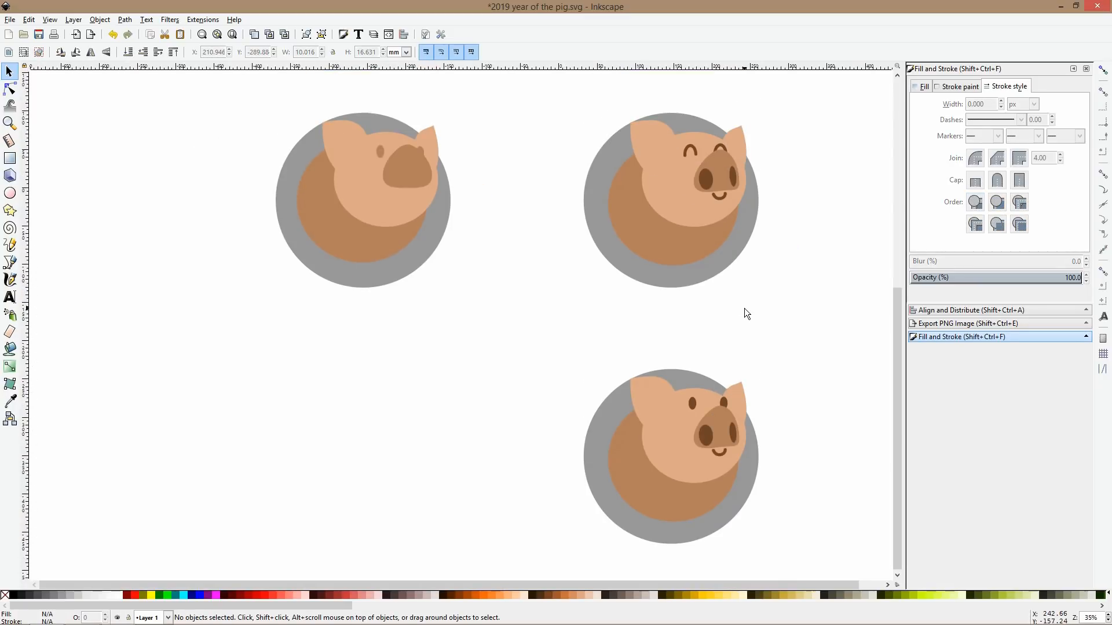
{"action": "scroll", "coordinate": [716, 412], "scroll_direction": "up", "scroll_amount": 3}
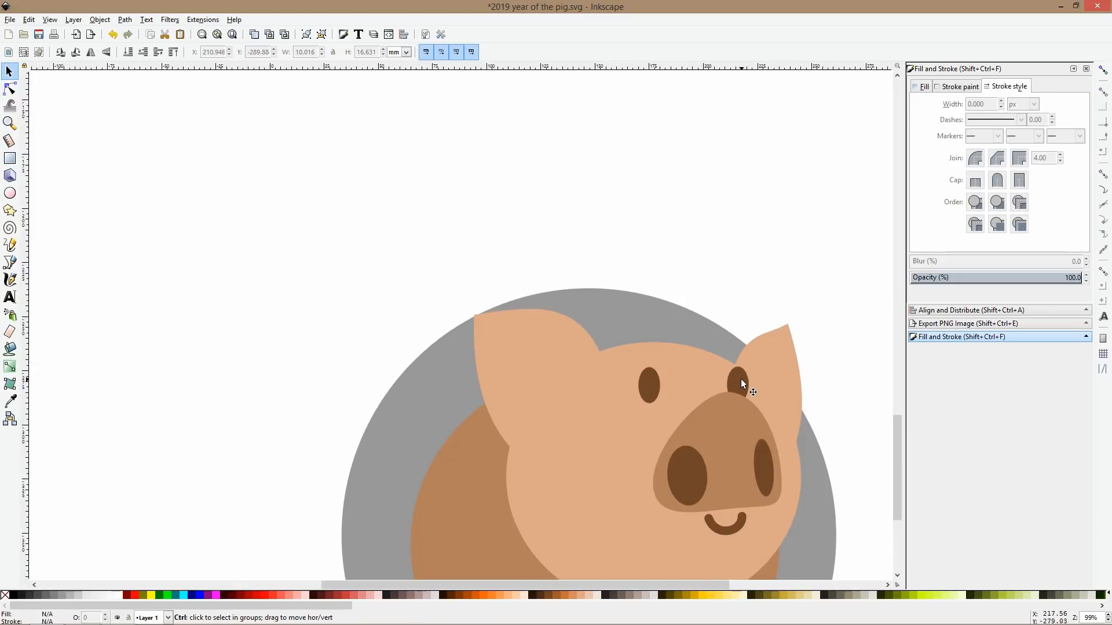
{"action": "left_click", "coordinate": [741, 379], "text": "ctrl"}
{"action": "left_click", "coordinate": [650, 385], "text": "ctrl+shift"}
{"action": "left_click_drag", "start_coordinate": [756, 398], "coordinate": [761, 411]}
{"action": "left_click", "coordinate": [853, 376]}
{"action": "left_click_drag", "start_coordinate": [664, 406], "coordinate": [623, 405]}
{"action": "left_click", "coordinate": [718, 284]}
Nudge the lower pig's near oval eye right to about X 165 mm and raise both oval eyes slightly.
{"action": "scroll", "coordinate": [752, 301], "scroll_direction": "down", "scroll_amount": 3}
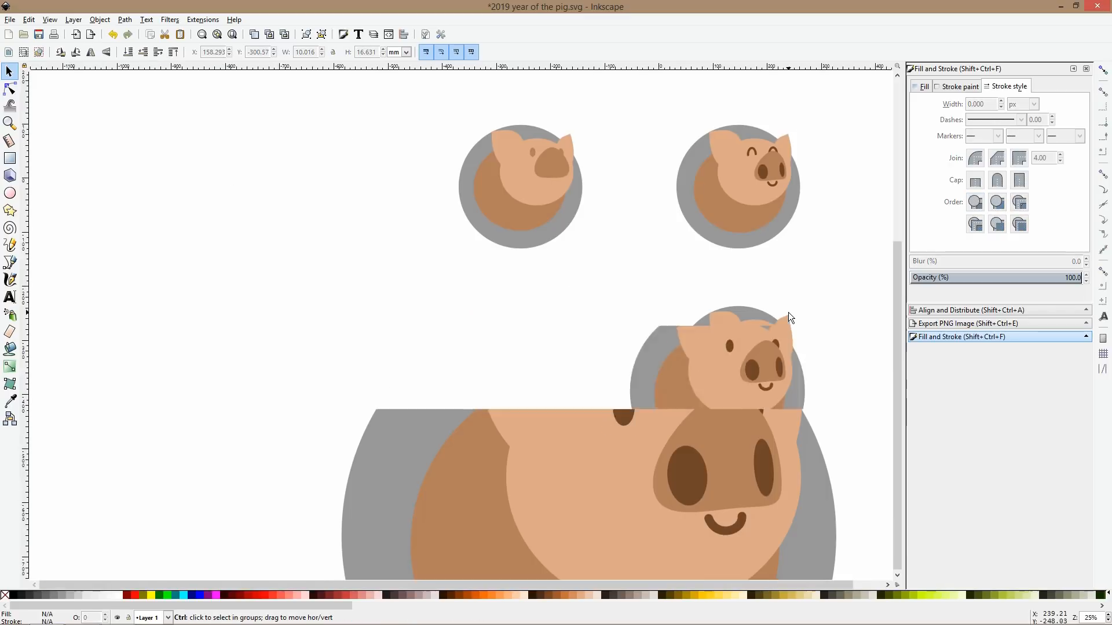
{"action": "scroll", "coordinate": [805, 336], "scroll_direction": "up", "scroll_amount": 1}
{"action": "left_click_drag", "start_coordinate": [686, 328], "coordinate": [688, 330]}
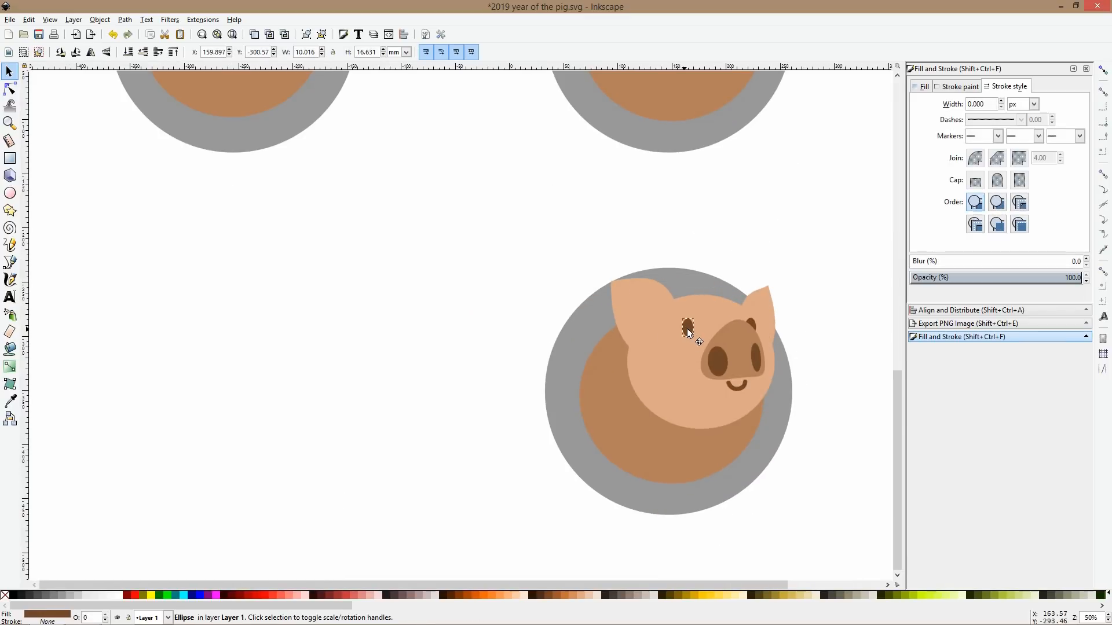
{"action": "left_click", "coordinate": [758, 324], "text": "shift"}
{"action": "scroll", "coordinate": [755, 323], "scroll_direction": "up", "scroll_amount": 2}
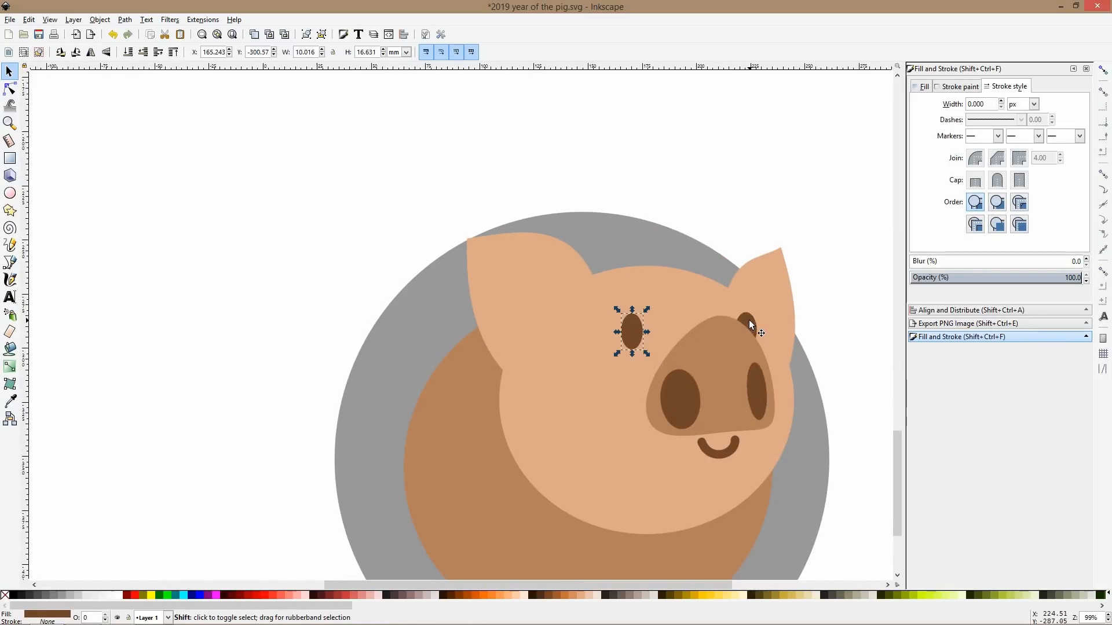
{"action": "left_click", "coordinate": [821, 268]}
{"action": "left_click", "coordinate": [752, 307]}
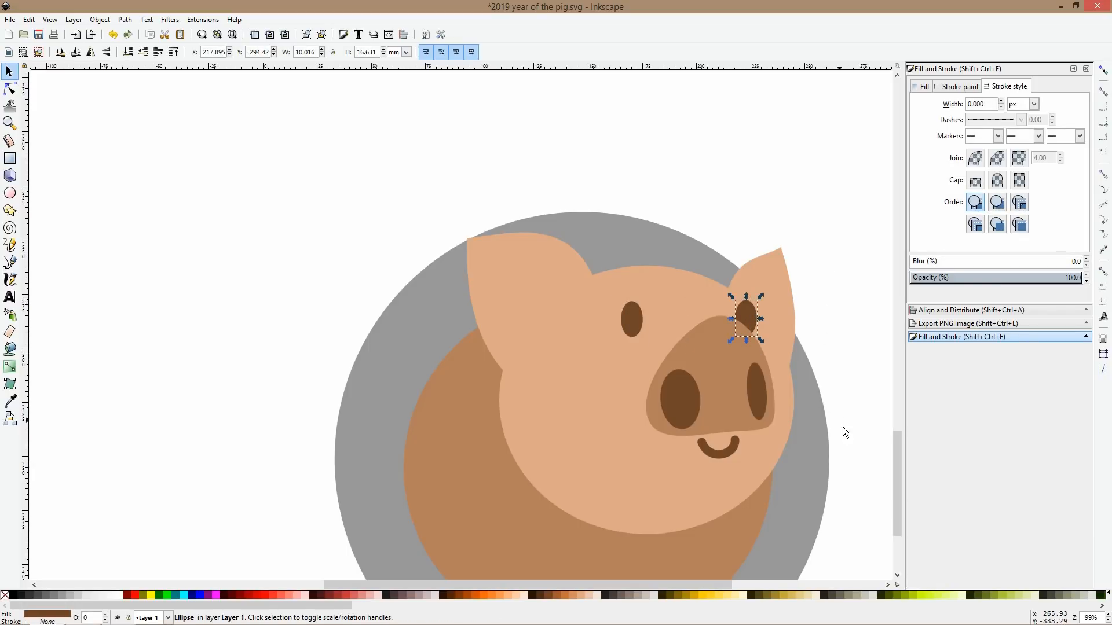
Stretch the near arched eye of the upper smiling pig to about 24.4 mm wide, keeping it on the forehead.
{"action": "scroll", "coordinate": [834, 377], "scroll_direction": "down", "scroll_amount": 3}
{"action": "left_click", "coordinate": [856, 323]}
{"action": "left_click_drag", "start_coordinate": [856, 323], "coordinate": [686, 332]}
{"action": "scroll", "coordinate": [686, 332], "scroll_direction": "up", "scroll_amount": 2}
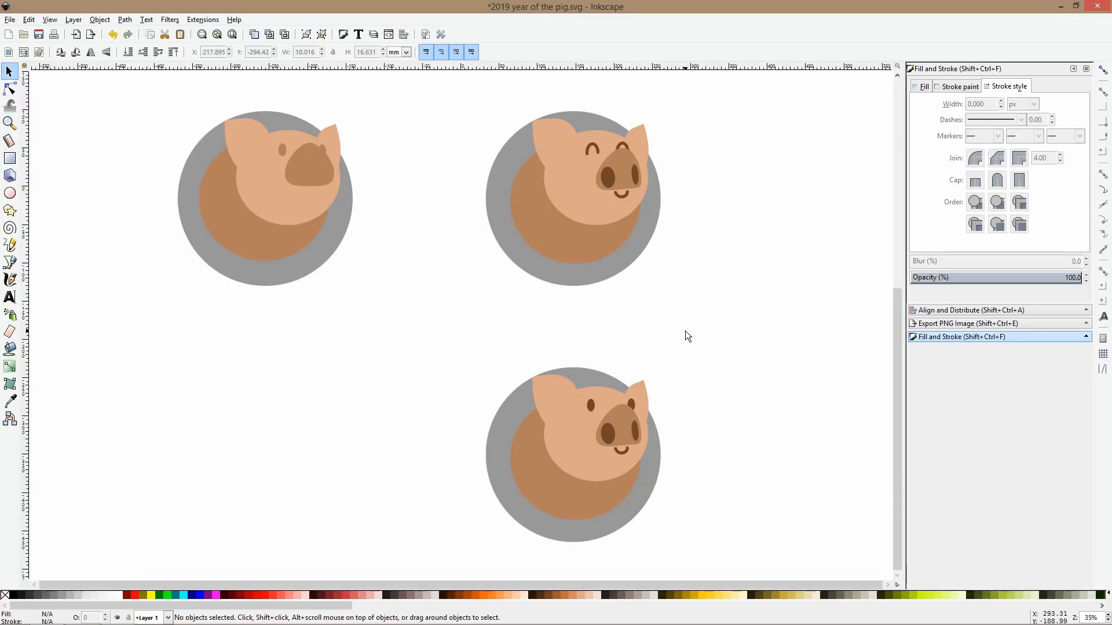
{"action": "scroll", "coordinate": [631, 419], "scroll_direction": "up", "scroll_amount": 2}
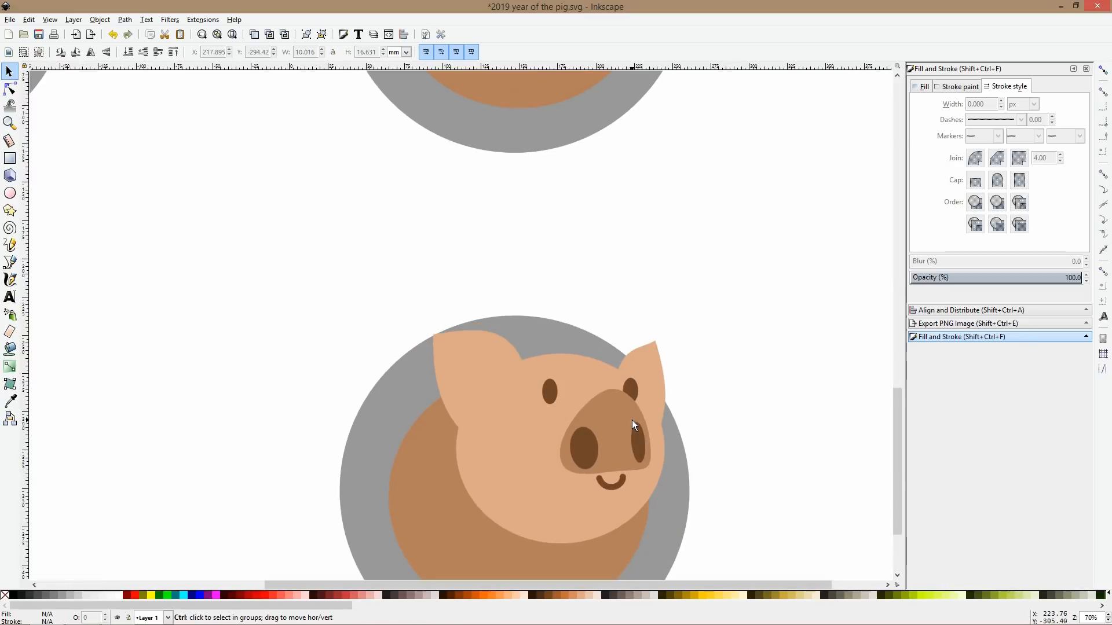
{"action": "scroll", "coordinate": [674, 376], "scroll_direction": "up", "scroll_amount": 6}
{"action": "scroll", "coordinate": [674, 379], "scroll_direction": "up", "scroll_amount": 6}
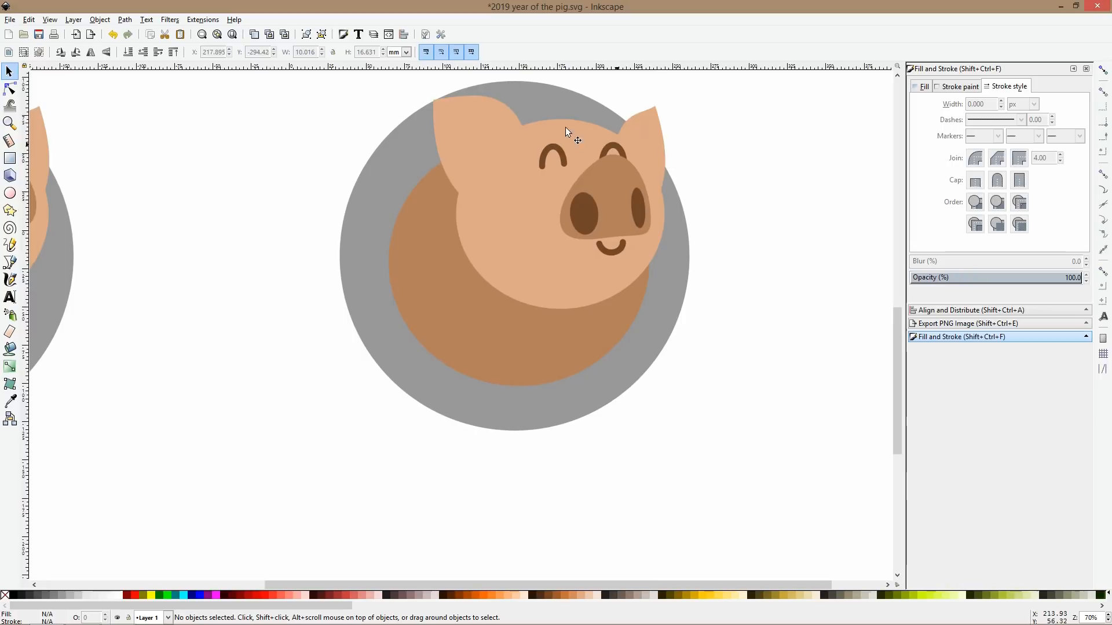
{"action": "left_click", "coordinate": [544, 150]}
{"action": "mouse_move", "coordinate": [569, 156]}
{"action": "left_mouse_down"}
{"action": "mouse_move", "coordinate": [579, 157]}
{"action": "mouse_move", "coordinate": [556, 158]}
{"action": "left_mouse_up"}
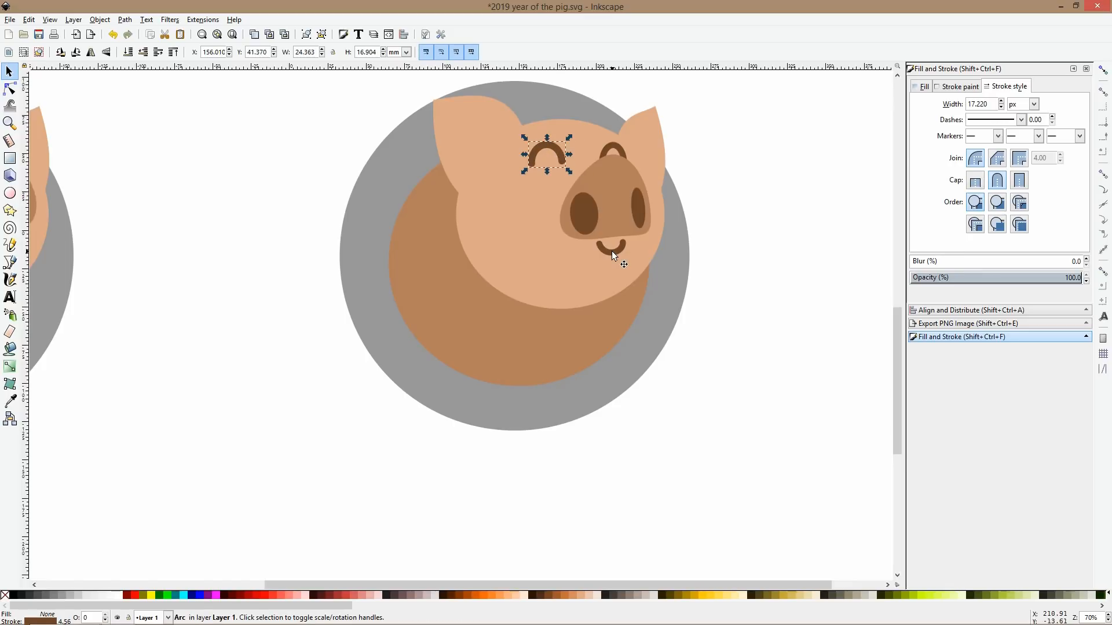
Replace the upper pig's smile with a vertically flipped copy of the widened arched eye, placed just below the snout.
{"action": "left_click", "coordinate": [611, 251]}
{"action": "key", "text": "Delete"}
{"action": "left_click", "coordinate": [554, 153]}
{"action": "key", "text": "ctrl+d"}
{"action": "left_click_drag", "start_coordinate": [553, 158], "coordinate": [600, 251]}
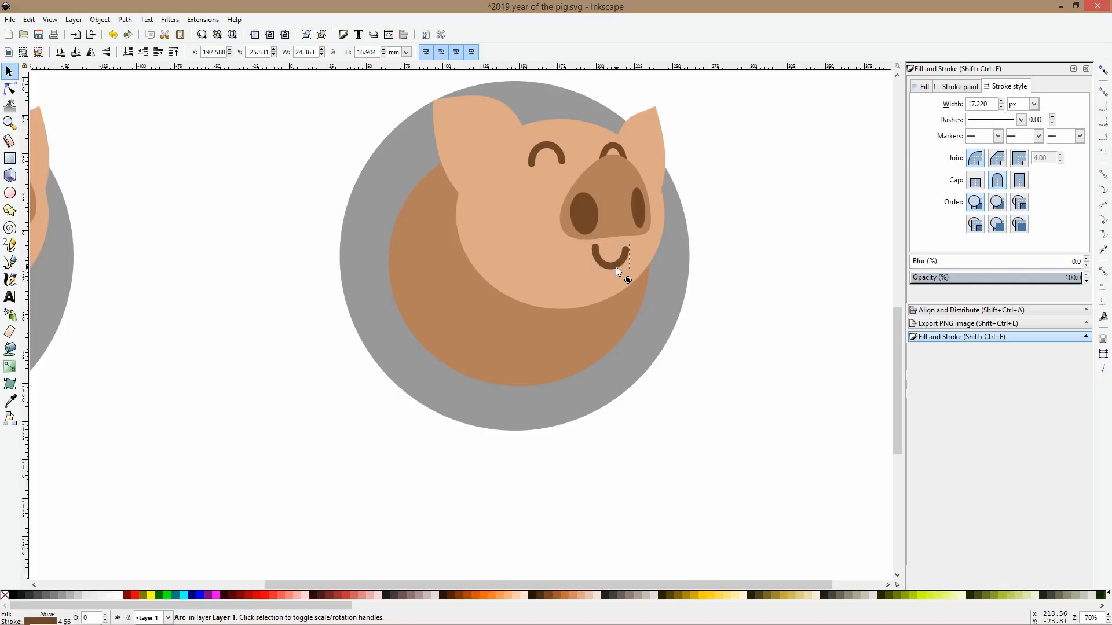
{"action": "left_click", "coordinate": [713, 248]}
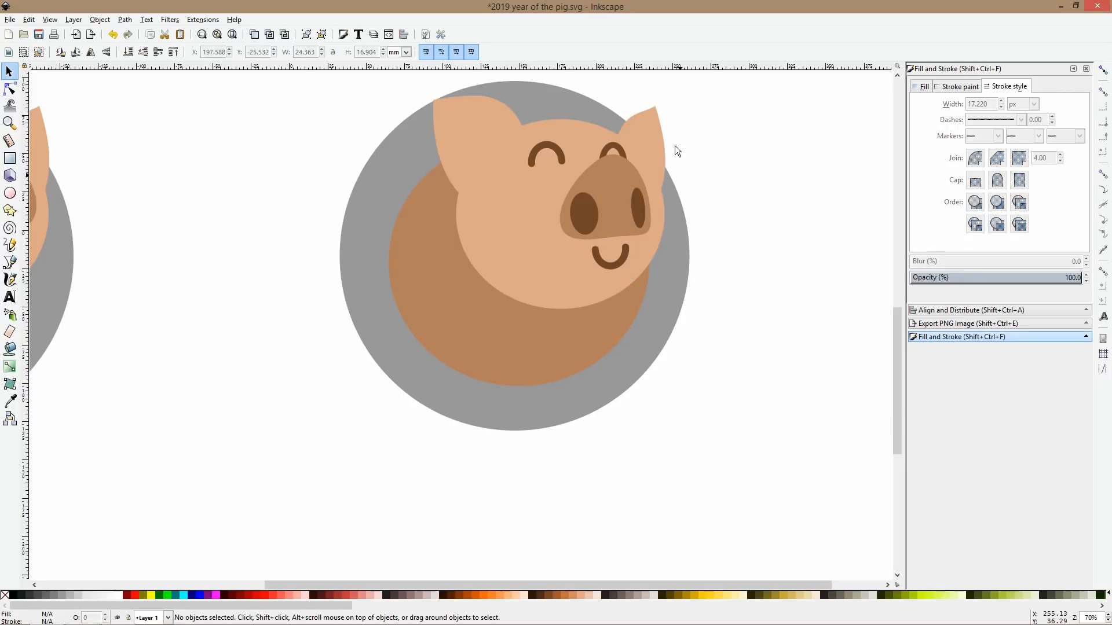
Raise both arched eyes slightly and shift the far one a little to the right.
{"action": "left_click", "coordinate": [613, 153]}
{"action": "left_click", "coordinate": [616, 141]}
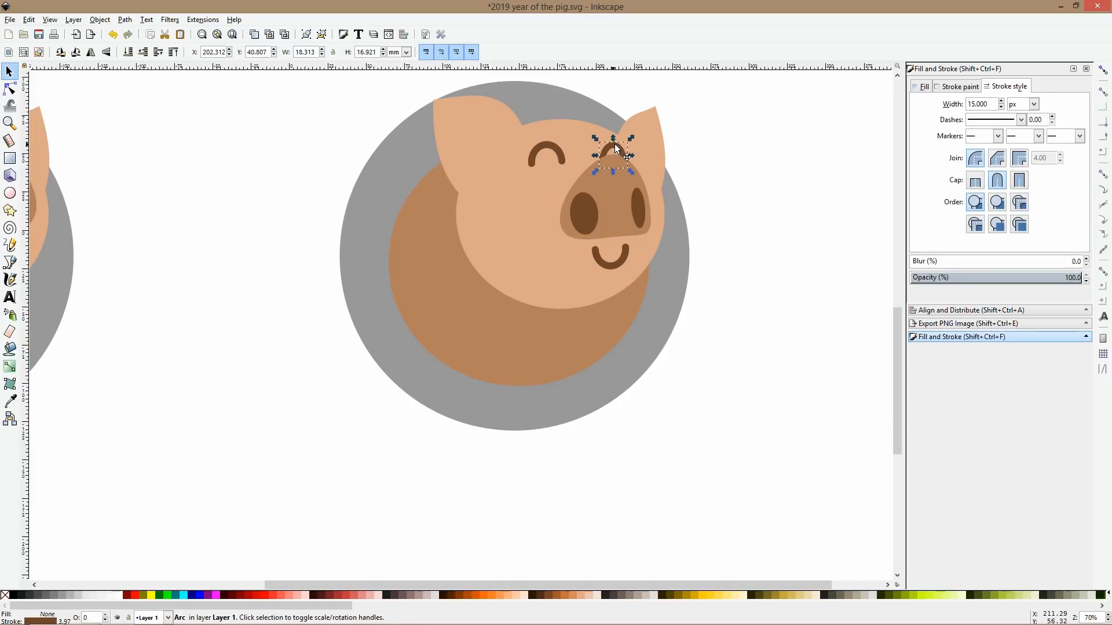
{"action": "mouse_move", "coordinate": [553, 145]}
{"action": "left_mouse_down"}
{"action": "mouse_move", "coordinate": [561, 148]}
{"action": "mouse_move", "coordinate": [553, 140]}
{"action": "left_mouse_up"}
{"action": "left_click", "coordinate": [620, 149]}
{"action": "left_click_drag", "start_coordinate": [621, 149], "coordinate": [621, 143]}
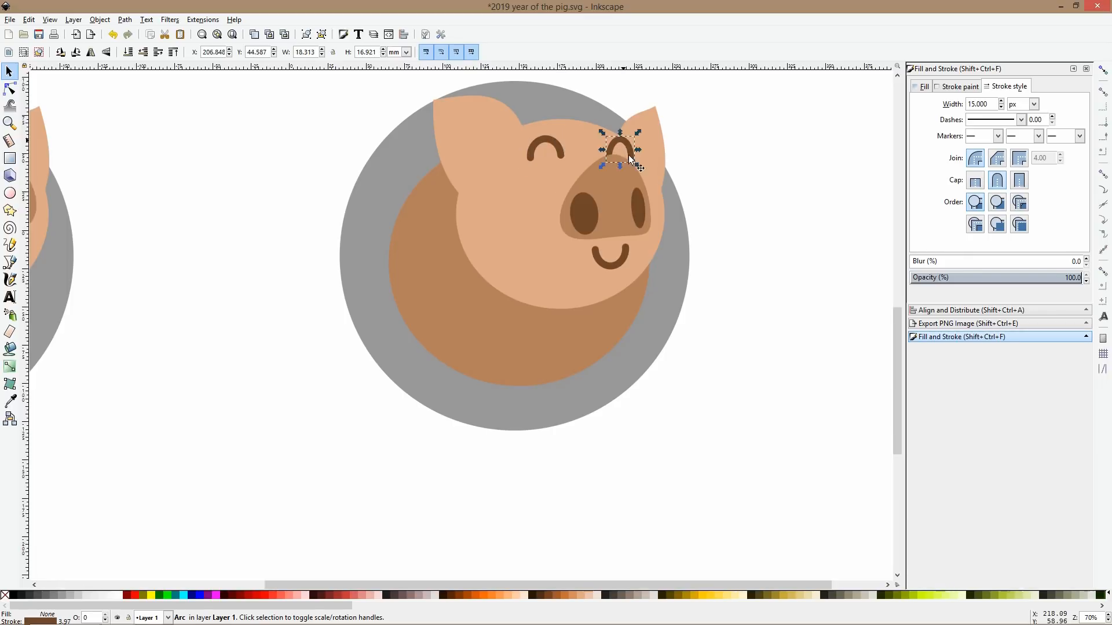
Move the upper pig's snout, both nostrils and smile together up and slightly left on the head.
{"action": "left_click_drag", "start_coordinate": [722, 308], "coordinate": [545, 129]}
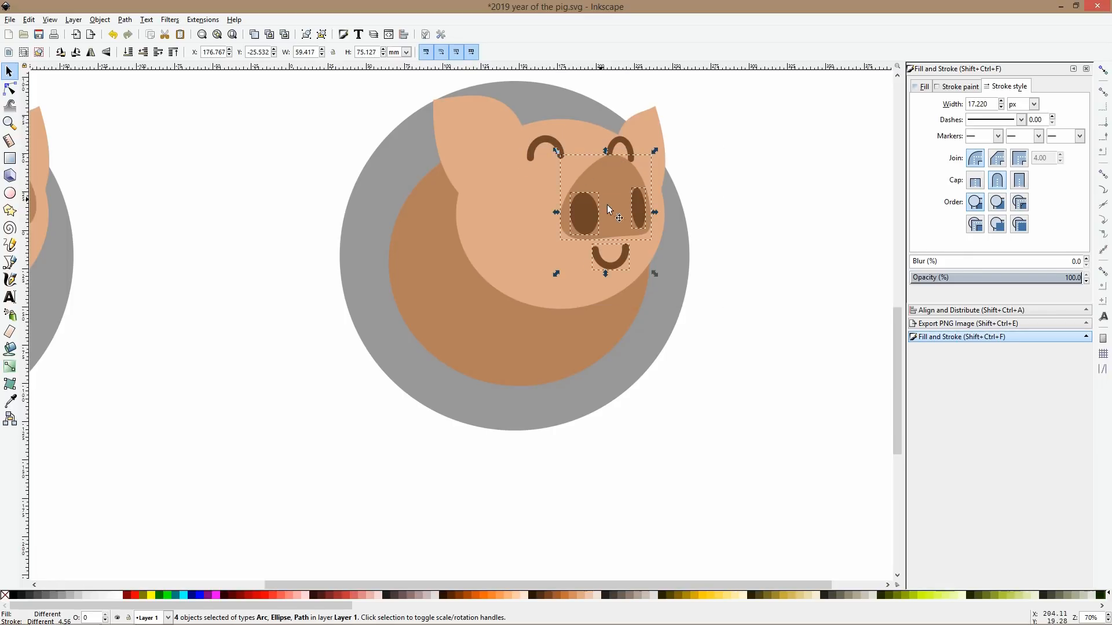
{"action": "left_click_drag", "start_coordinate": [601, 184], "coordinate": [604, 183]}
{"action": "left_click", "coordinate": [724, 169]}
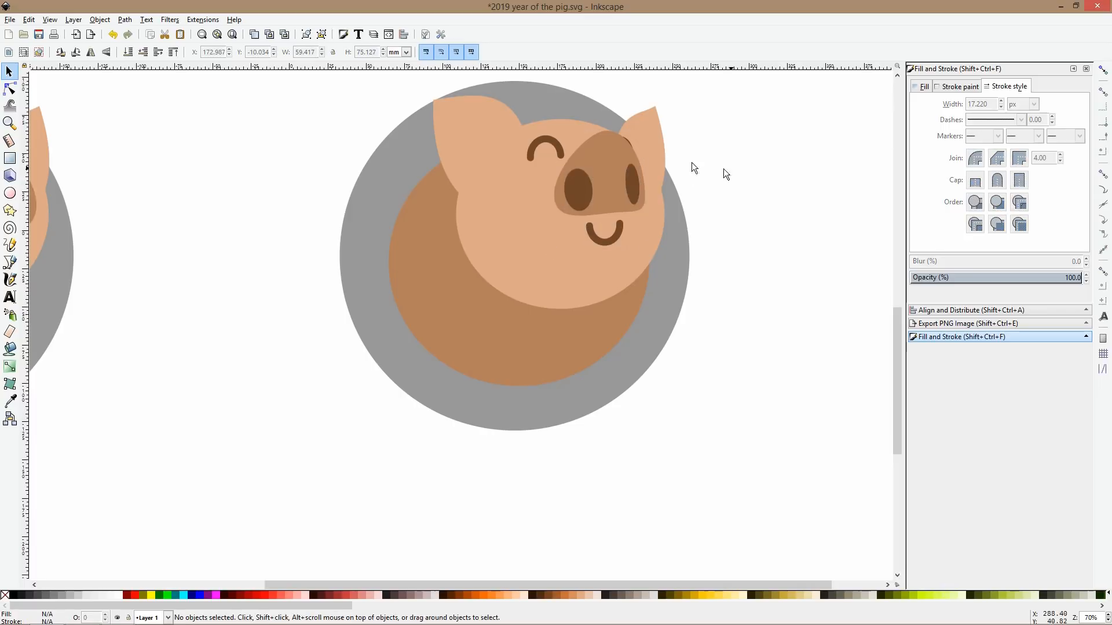
Pull the far arched eye out from behind the snout and delete it.
{"action": "scroll", "coordinate": [642, 140], "scroll_direction": "up", "scroll_amount": 3}
{"action": "left_click_drag", "start_coordinate": [601, 143], "coordinate": [805, 175]}
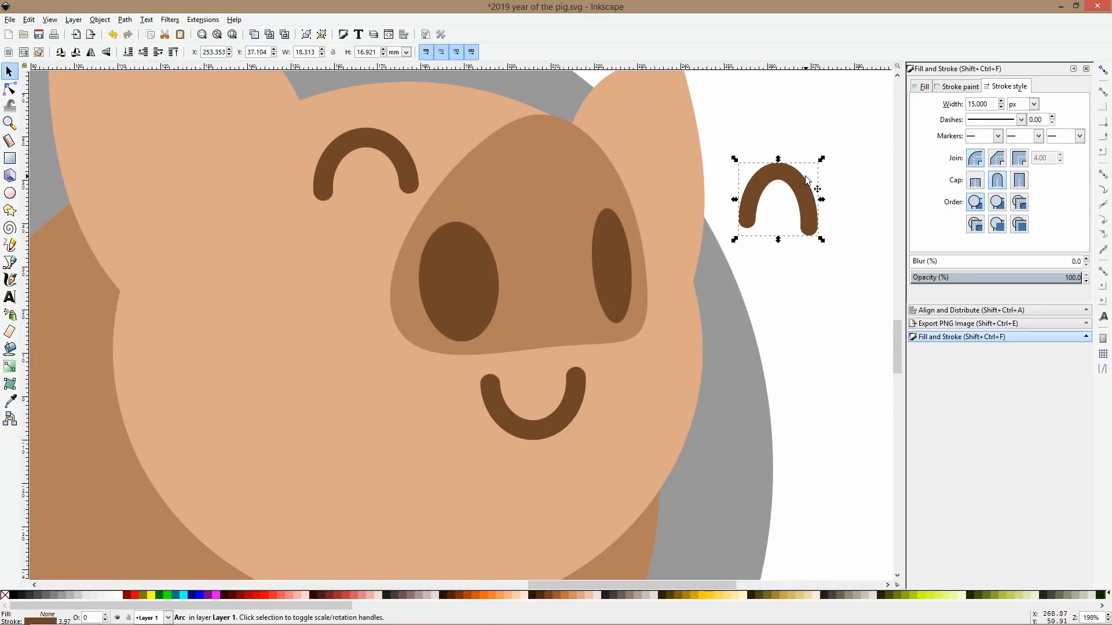
{"action": "key", "text": "Delete"}
Shorten both ends of the smile arc to about 23 by 12 mm and move it up close beneath the snout.
{"action": "left_click", "coordinate": [560, 410]}
{"action": "left_click_drag", "start_coordinate": [560, 410], "coordinate": [568, 393]}
{"action": "left_click", "coordinate": [11, 90]}
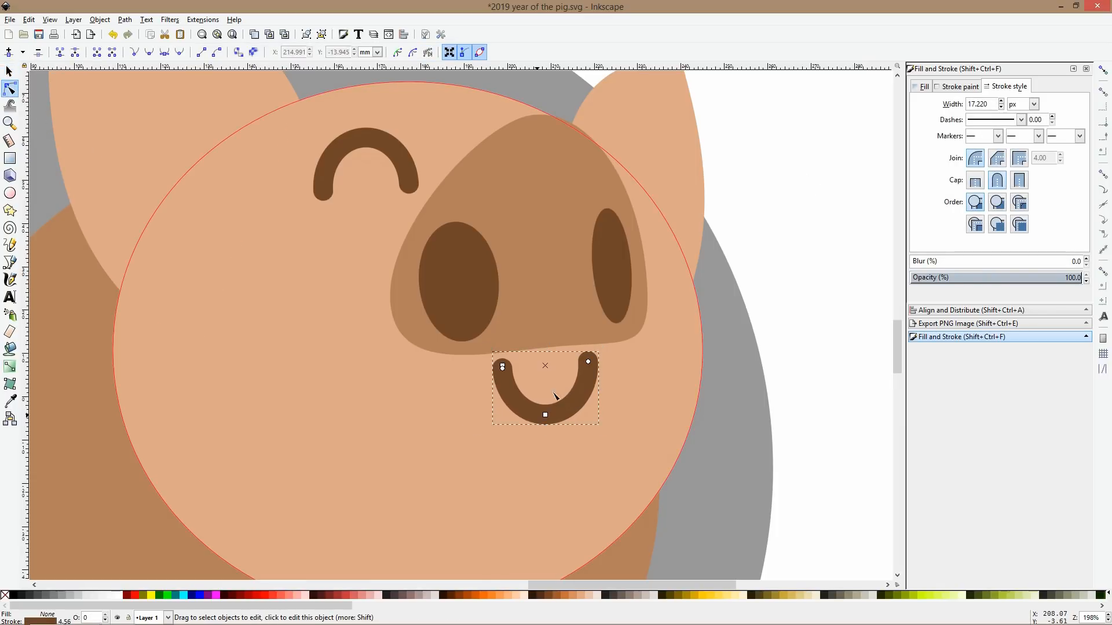
{"action": "left_click_drag", "start_coordinate": [588, 365], "coordinate": [588, 372]}
{"action": "left_click_drag", "start_coordinate": [502, 367], "coordinate": [506, 387]}
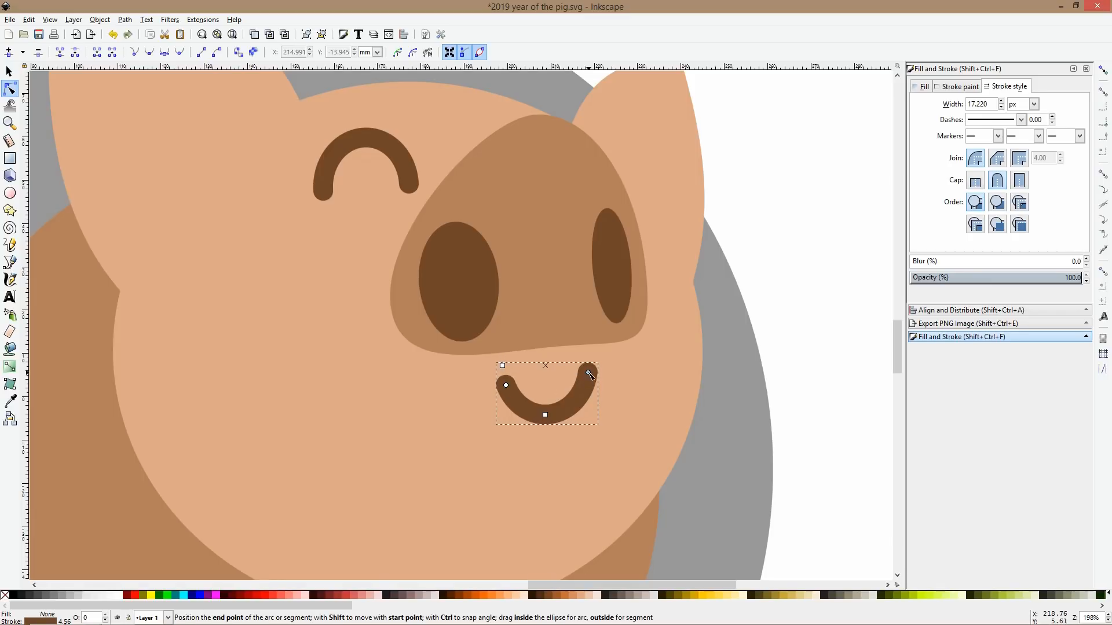
{"action": "key", "text": "s"}
{"action": "left_click_drag", "start_coordinate": [583, 399], "coordinate": [586, 378]}
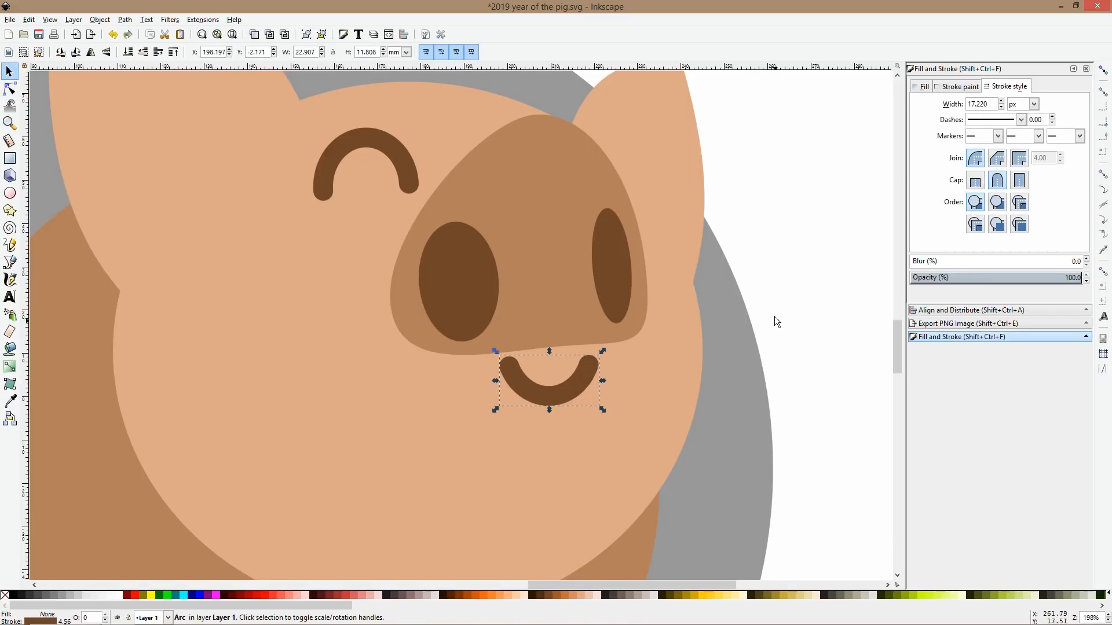
{"action": "left_click", "coordinate": [774, 316]}
Reshape the top of the upper pig's snout by shifting its top node slightly left.
{"action": "key", "text": "5"}
{"action": "left_click_drag", "start_coordinate": [801, 297], "coordinate": [630, 272]}
{"action": "scroll", "coordinate": [547, 281], "scroll_direction": "up", "scroll_amount": 3, "text": "ctrl"}
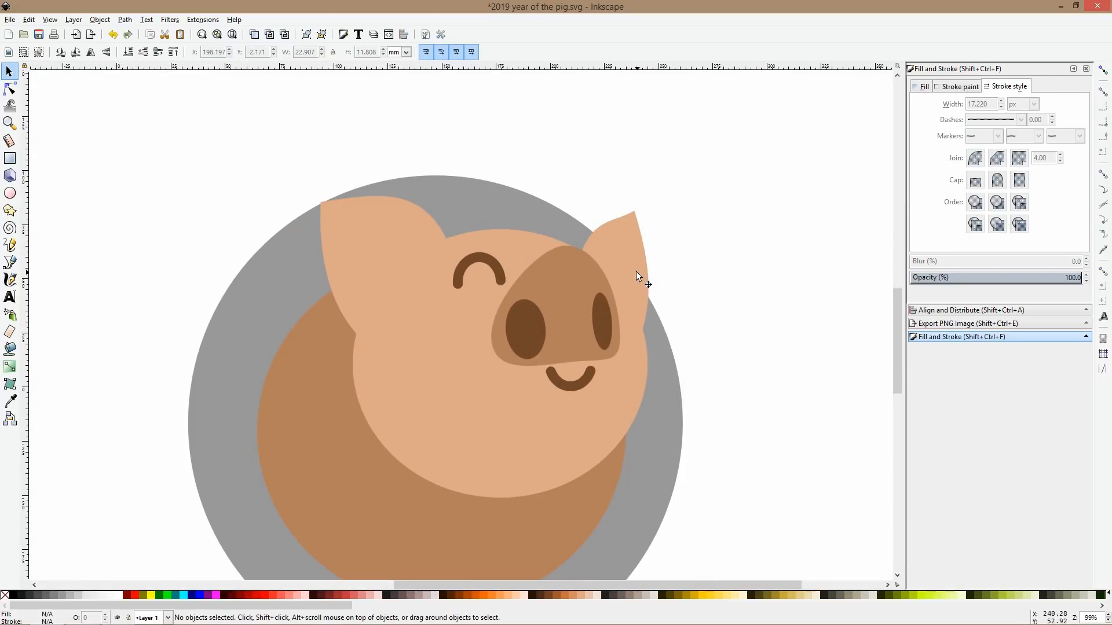
{"action": "left_click", "coordinate": [10, 89]}
{"action": "left_click", "coordinate": [542, 265]}
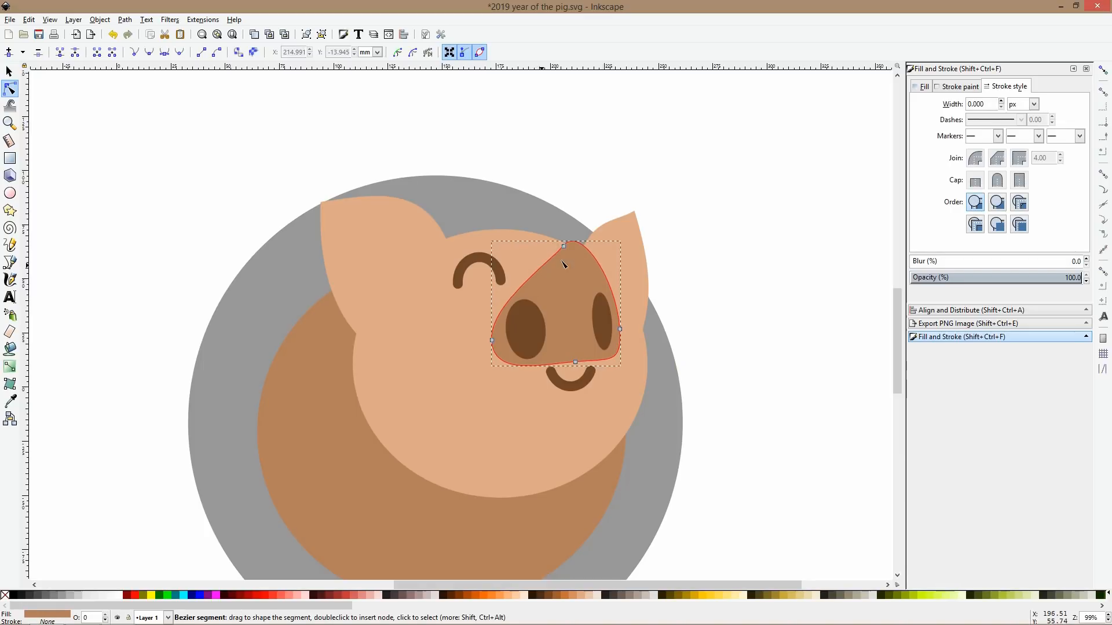
{"action": "left_click_drag", "start_coordinate": [563, 246], "coordinate": [557, 246]}
{"action": "scroll", "coordinate": [573, 268], "scroll_direction": "down", "scroll_amount": 3, "text": "ctrl"}
{"action": "key", "text": "s"}
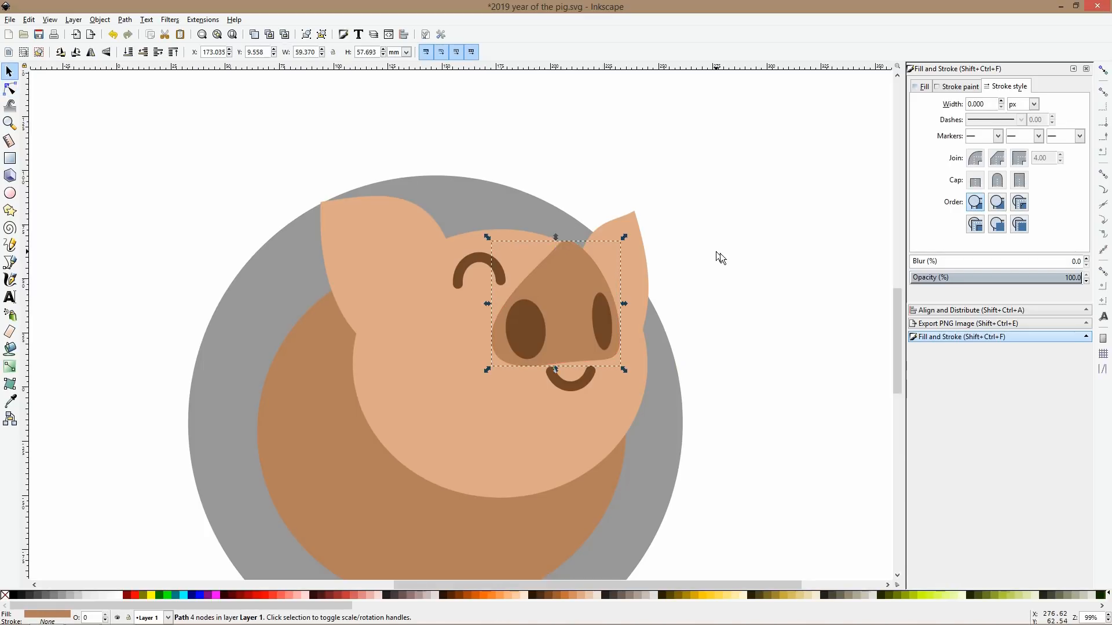
Convert the upper pig's head ellipse to a path and select its bottom node.
{"action": "key", "text": "Escape"}
{"action": "scroll", "coordinate": [579, 229], "scroll_direction": "up", "scroll_amount": 1, "text": "ctrl"}
{"action": "left_click", "coordinate": [9, 89]}
{"action": "left_click", "coordinate": [509, 332]}
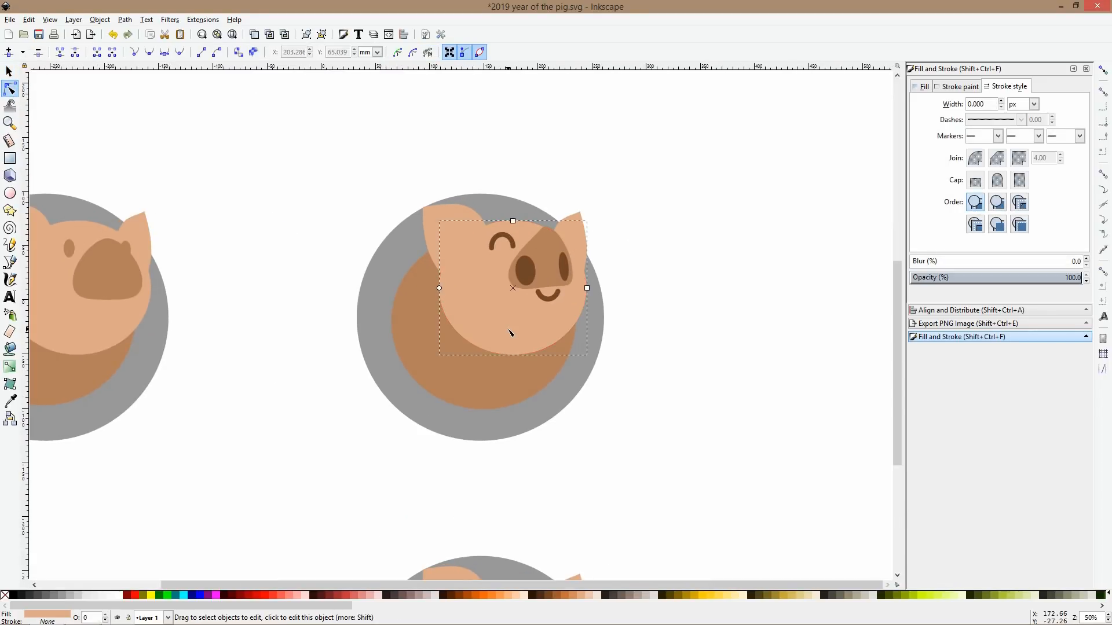
{"action": "left_click", "coordinate": [514, 355]}
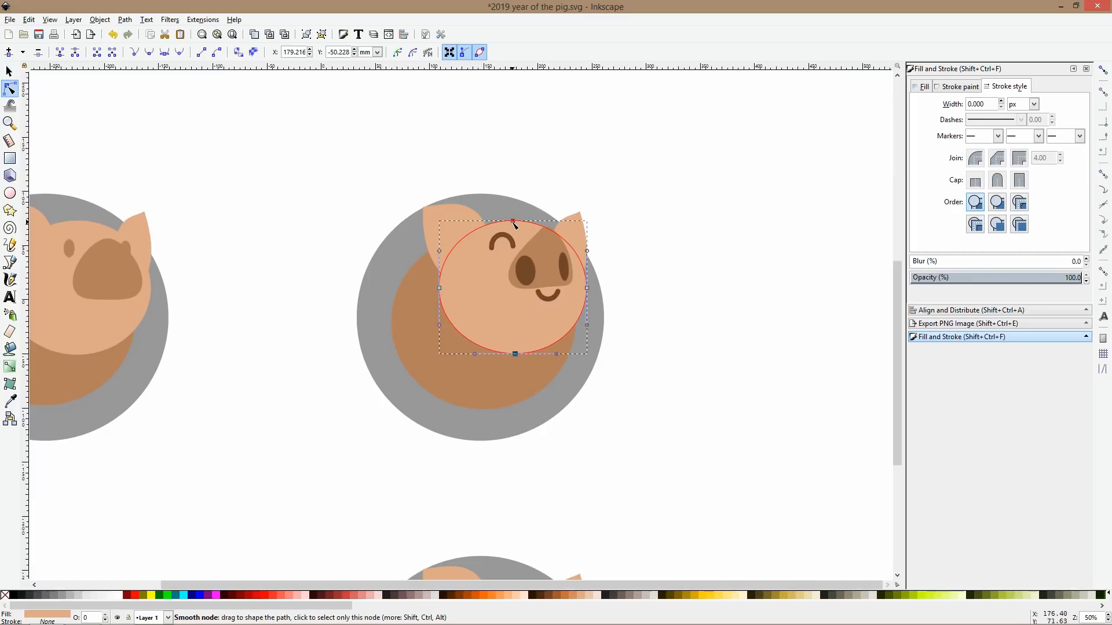
Flatten the brown body's underside by raising its bottom node and lengthening the lower curve handles on both sides.
{"action": "left_click", "coordinate": [411, 352]}
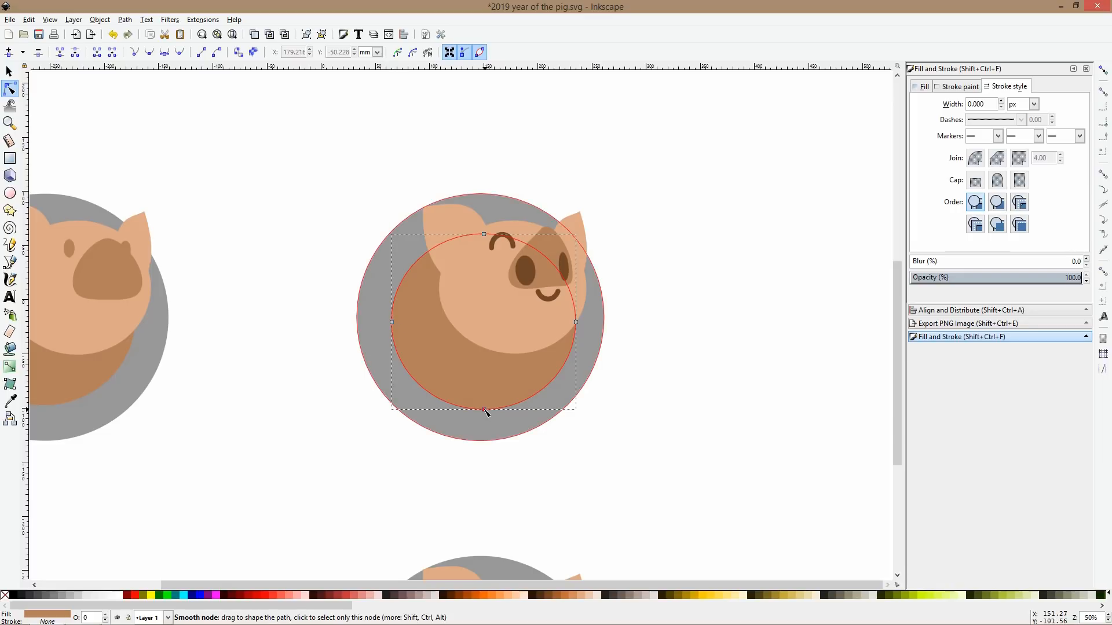
{"action": "left_click_drag", "start_coordinate": [486, 410], "coordinate": [486, 398]}
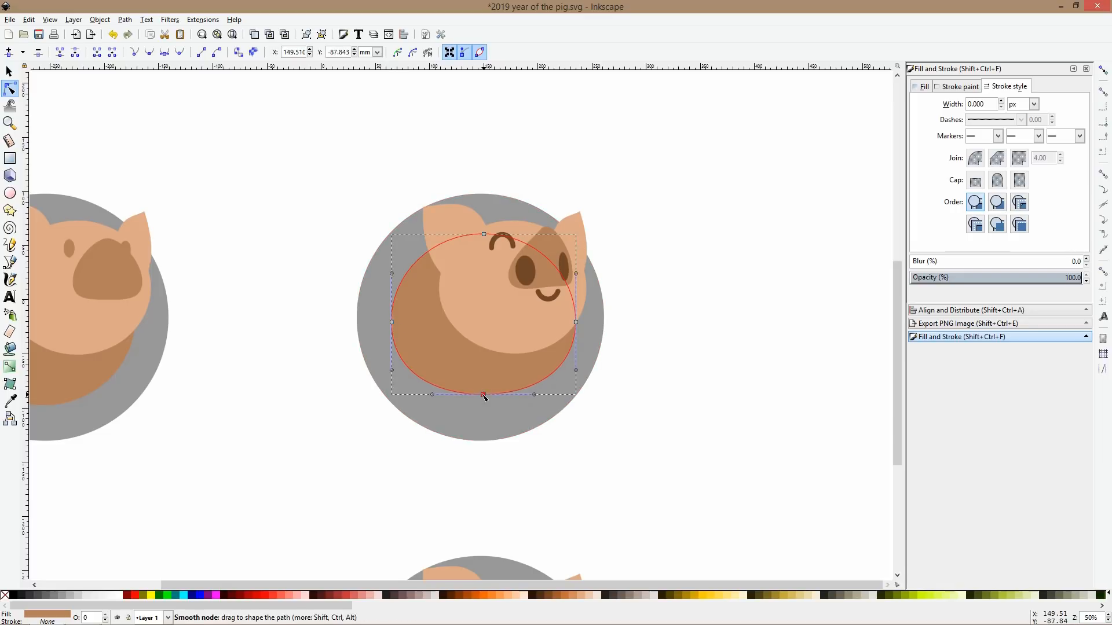
{"action": "left_click_drag", "start_coordinate": [392, 372], "coordinate": [392, 385]}
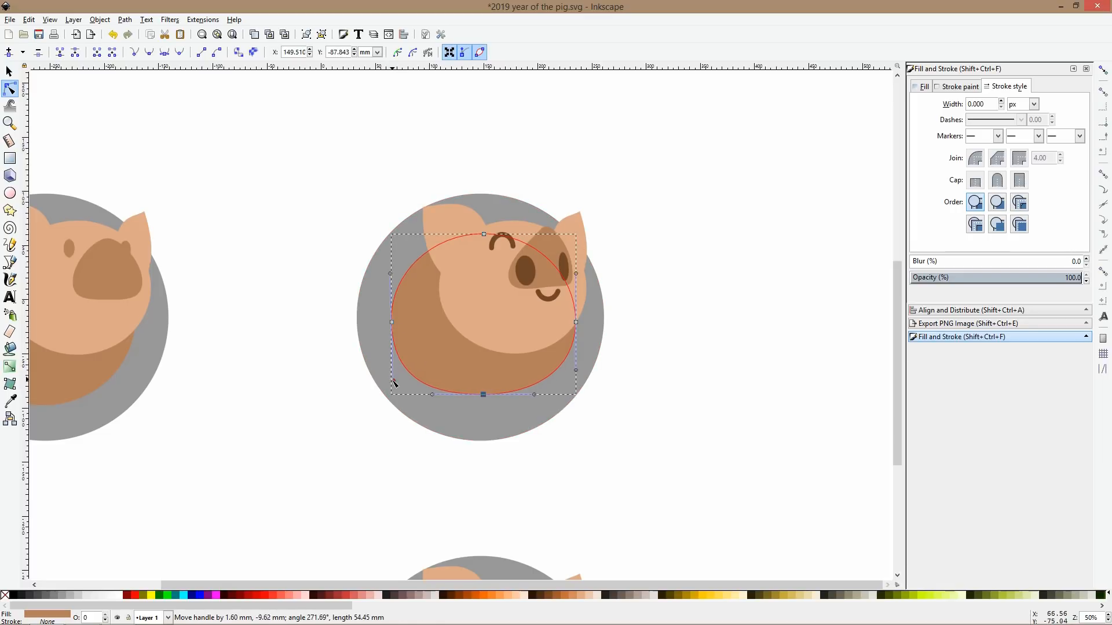
{"action": "left_click_drag", "start_coordinate": [576, 373], "coordinate": [578, 390]}
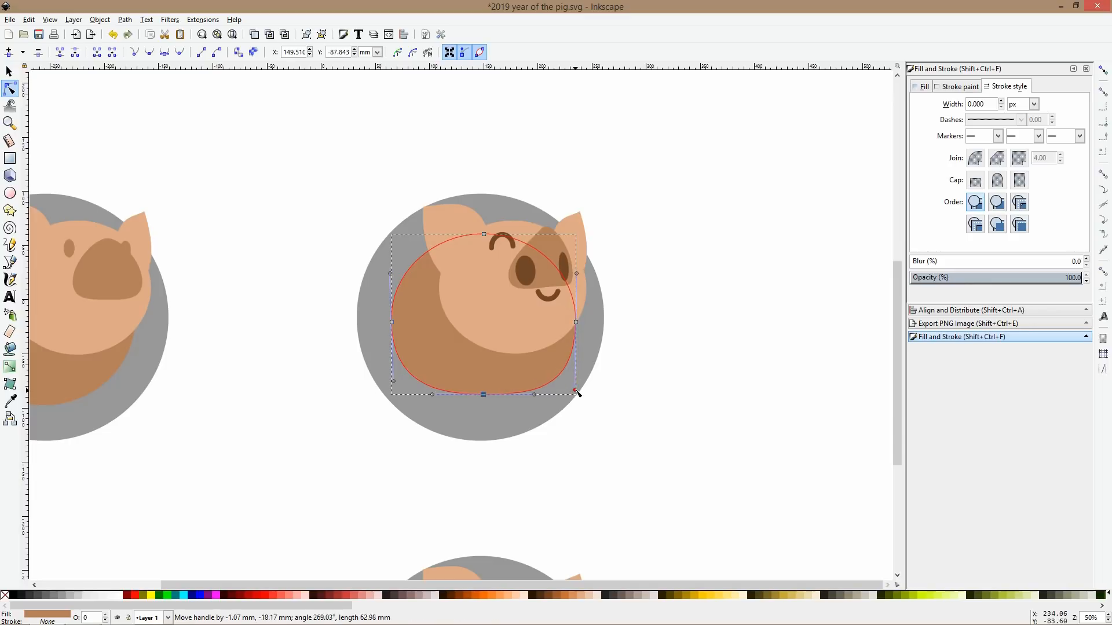
{"action": "left_click_drag", "start_coordinate": [485, 395], "coordinate": [487, 392]}
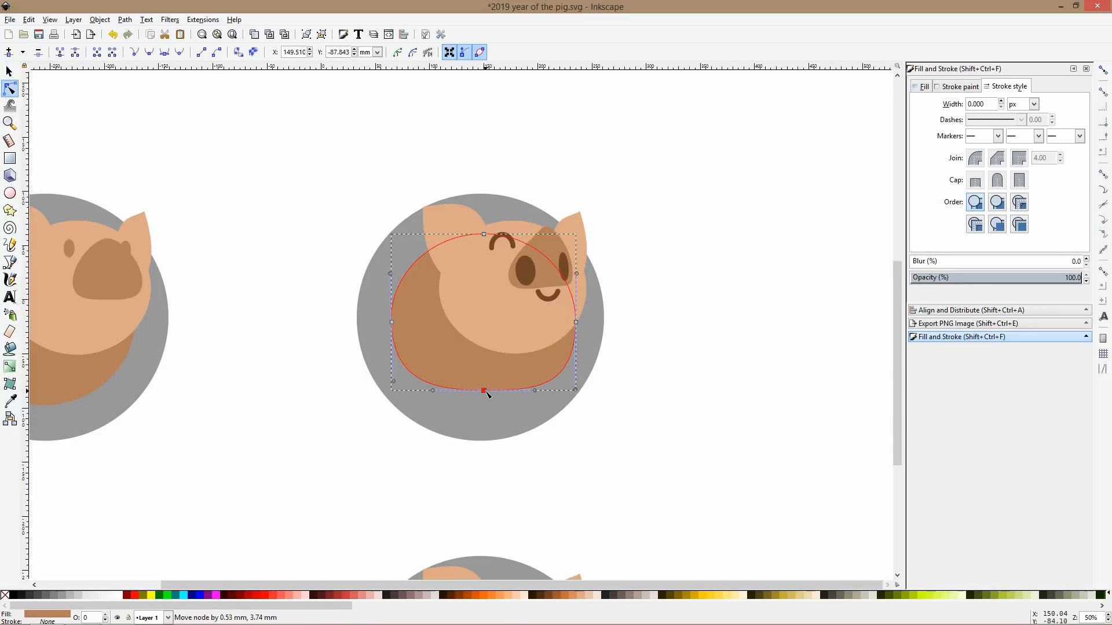
{"action": "left_click_drag", "start_coordinate": [575, 321], "coordinate": [576, 325]}
{"action": "key", "text": "ctrl+shift+z"}
{"action": "key", "text": "ctrl+z"}
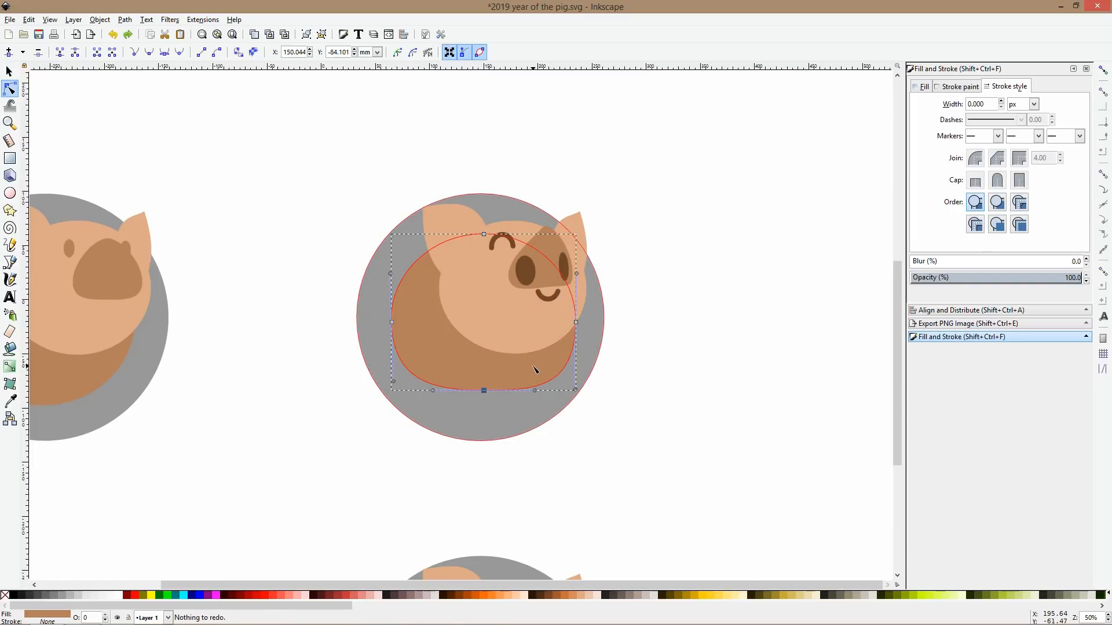
Reposition the brown body slightly lower on the grey circle and restack it behind the pig's head.
{"action": "key", "text": "s"}
{"action": "left_click_drag", "start_coordinate": [492, 363], "coordinate": [724, 405]}
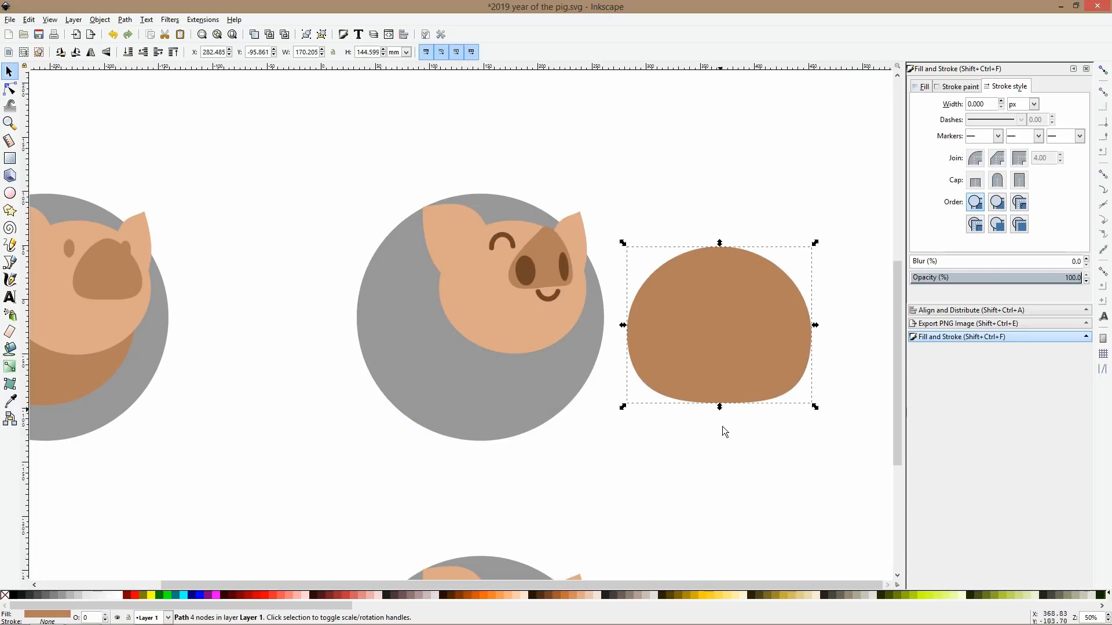
{"action": "left_click", "coordinate": [15, 89]}
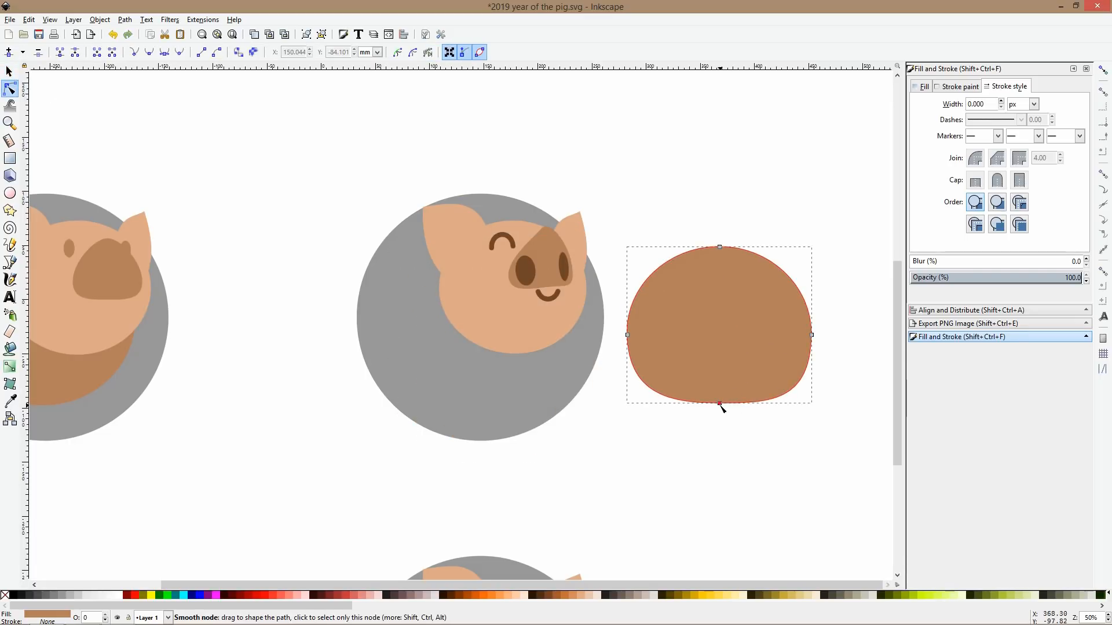
{"action": "left_click_drag", "start_coordinate": [719, 403], "coordinate": [718, 388]}
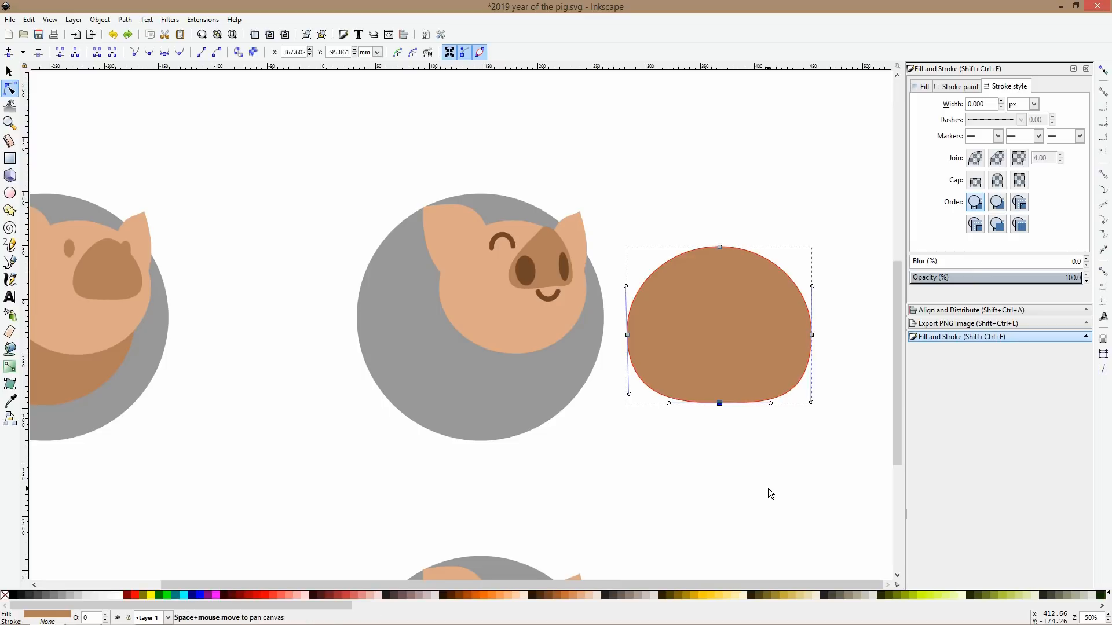
{"action": "key", "text": "s"}
{"action": "left_click_drag", "start_coordinate": [683, 348], "coordinate": [545, 372]}
{"action": "key", "text": "Home"}
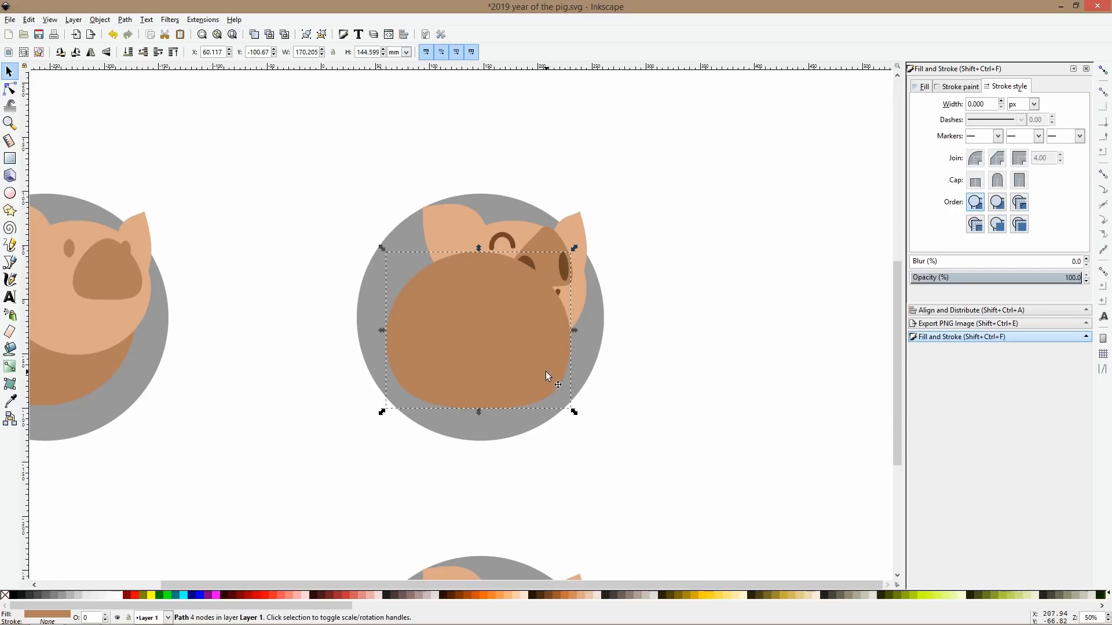
{"action": "key", "text": "Page_Down"}
Build three tapered legs of about 42 by 56 mm from a shrunken, flipped body copy and place them beneath the body.
{"action": "left_click_drag", "start_coordinate": [518, 333], "coordinate": [447, 428]}
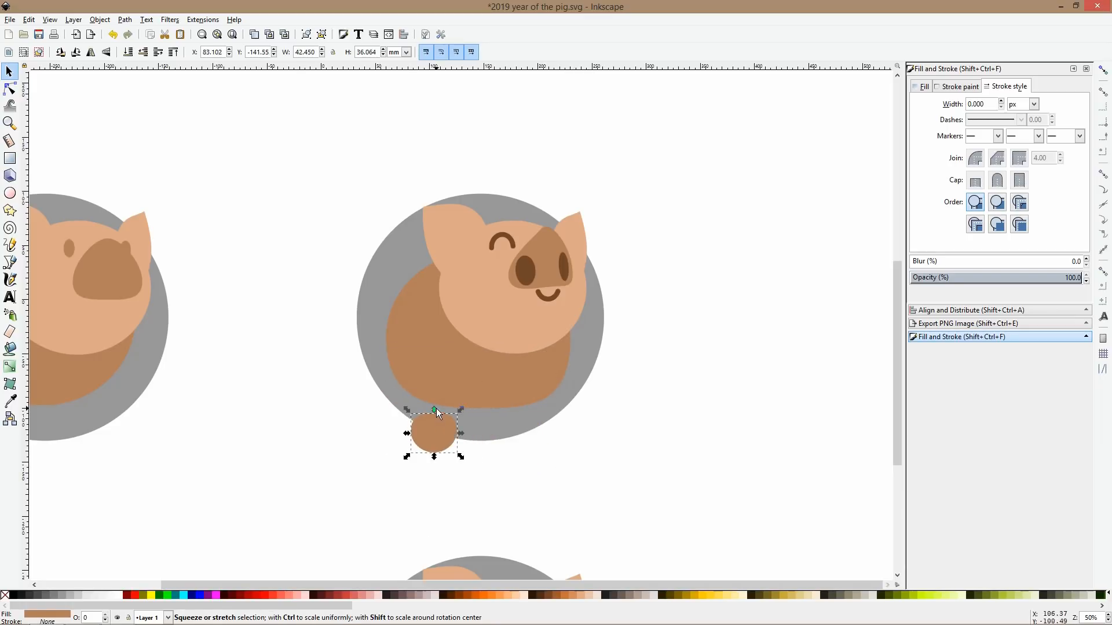
{"action": "left_click", "coordinate": [9, 90]}
{"action": "left_click_drag", "start_coordinate": [378, 372], "coordinate": [492, 426]}
{"action": "key", "text": "s"}
{"action": "left_click_drag", "start_coordinate": [419, 414], "coordinate": [418, 411]}
{"action": "left_click", "coordinate": [604, 427]}
{"action": "scroll", "coordinate": [536, 417], "scroll_direction": "up", "scroll_amount": 3, "text": "ctrl"}
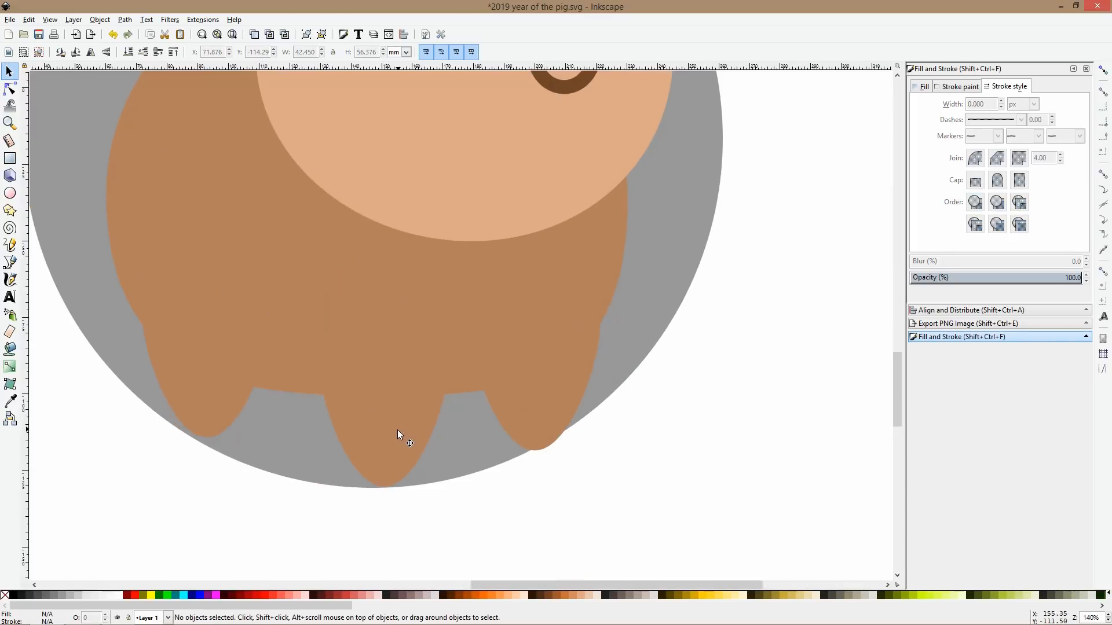
Shift the middle leg slightly to the right along the circle's lower edge.
{"action": "left_click", "coordinate": [347, 381]}
{"action": "left_click_drag", "start_coordinate": [344, 359], "coordinate": [406, 431]}
{"action": "left_click", "coordinate": [675, 511]}
Move the right leg slightly up and outward and rotate it a little to follow the grey circle's edge.
{"action": "left_click", "coordinate": [562, 416]}
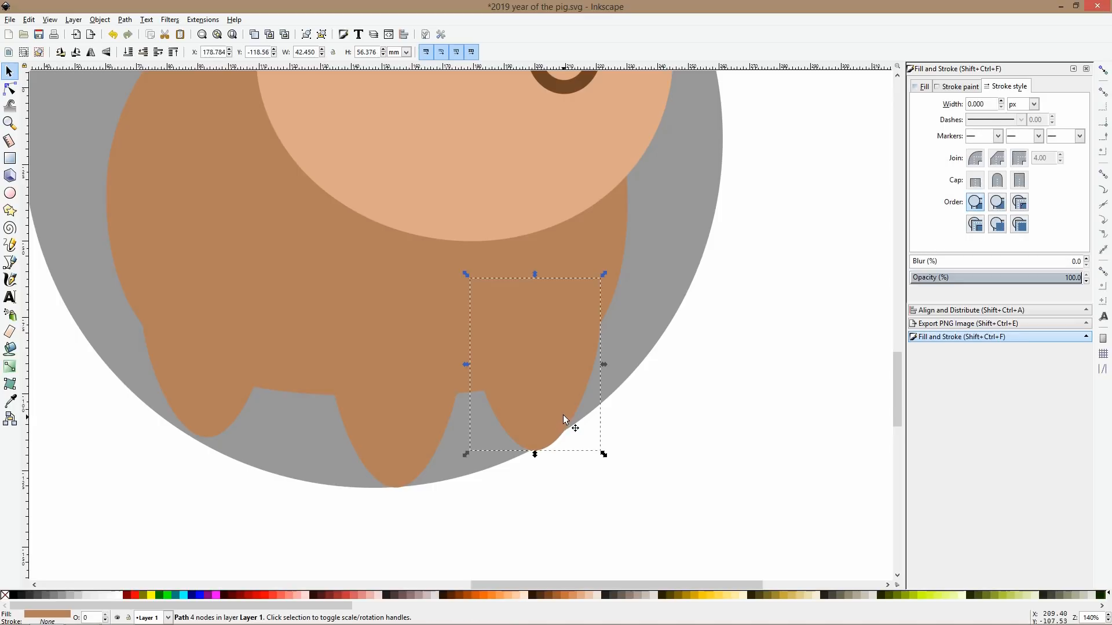
{"action": "mouse_move", "coordinate": [587, 306]}
{"action": "left_mouse_down"}
{"action": "mouse_move", "coordinate": [579, 329]}
{"action": "mouse_move", "coordinate": [584, 320]}
{"action": "left_mouse_up"}
{"action": "left_click", "coordinate": [589, 311]}
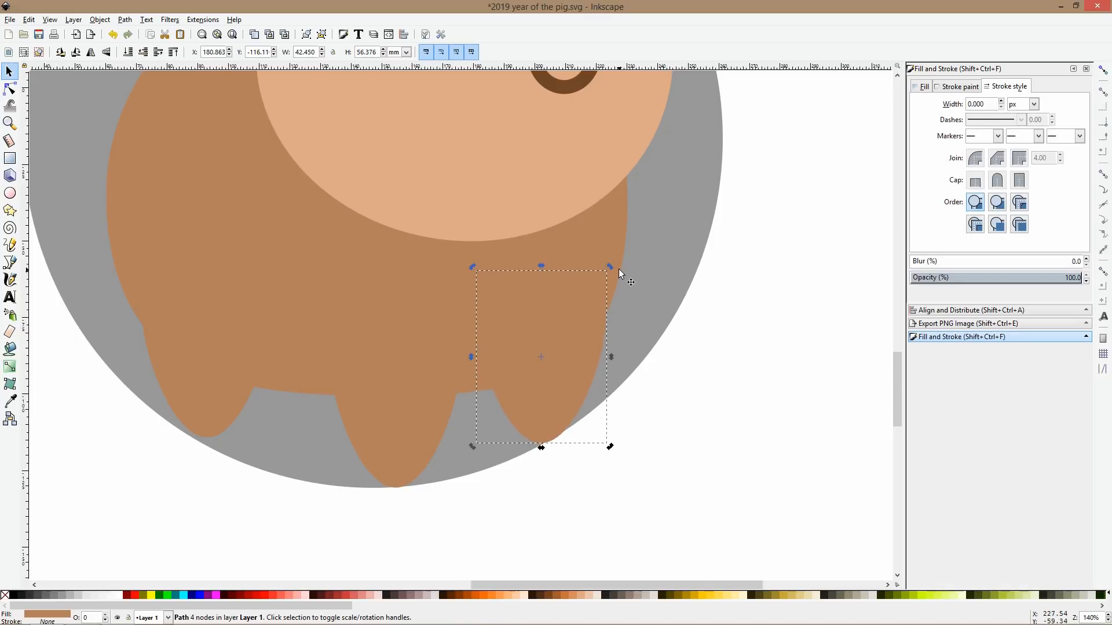
{"action": "left_click_drag", "start_coordinate": [610, 267], "coordinate": [620, 270]}
{"action": "mouse_move", "coordinate": [586, 317]}
{"action": "left_mouse_down"}
{"action": "mouse_move", "coordinate": [596, 305]}
{"action": "mouse_move", "coordinate": [589, 313]}
{"action": "left_mouse_up"}
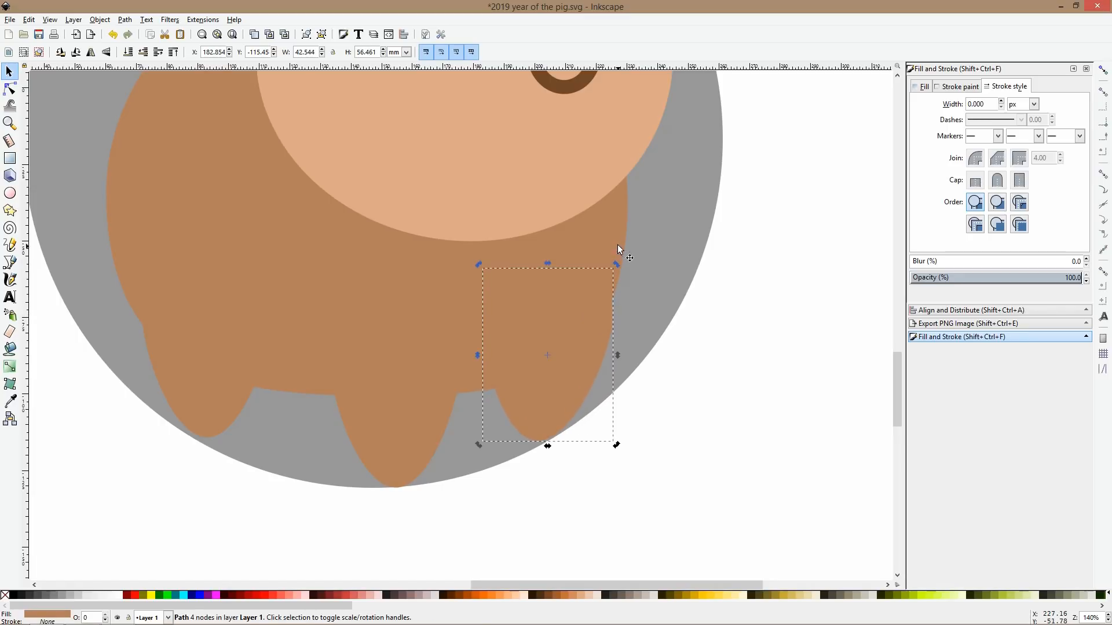
Nudge the middle leg slightly back to the left and up, keeping its tip on the circle's edge.
{"action": "left_click", "coordinate": [9, 88]}
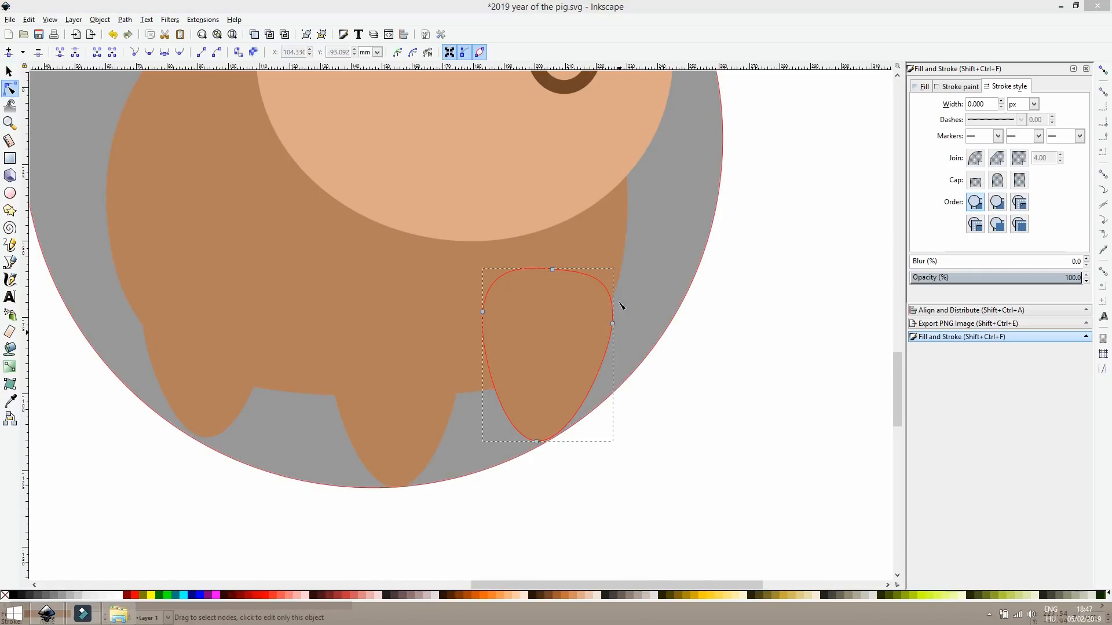
{"action": "left_click", "coordinate": [419, 434]}
{"action": "key", "text": "s"}
{"action": "left_click_drag", "start_coordinate": [417, 430], "coordinate": [413, 426]}
Rotate the left leg slightly and reposition it so its tip follows the grey circle's edge.
{"action": "left_click", "coordinate": [190, 402]}
{"action": "left_click", "coordinate": [190, 402]}
{"action": "left_click_drag", "start_coordinate": [138, 258], "coordinate": [135, 262]}
{"action": "left_click_drag", "start_coordinate": [162, 324], "coordinate": [164, 331]}
{"action": "left_click", "coordinate": [146, 405]}
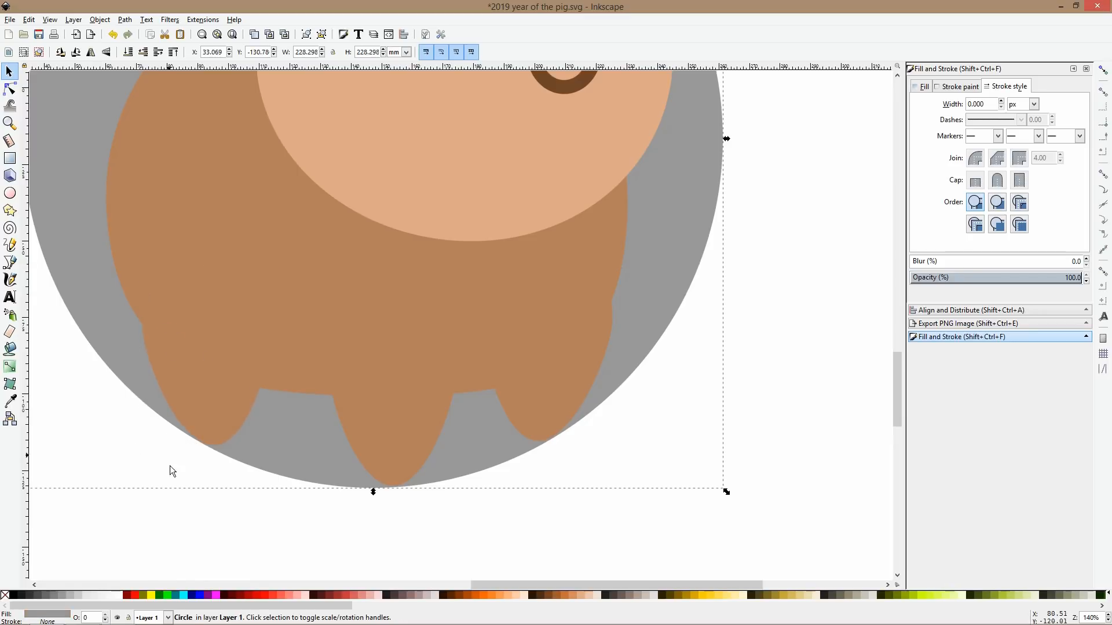
{"action": "left_click", "coordinate": [170, 465]}
{"action": "scroll", "coordinate": [464, 406], "scroll_direction": "down", "scroll_amount": 3}
{"action": "scroll", "coordinate": [464, 394], "scroll_direction": "up", "scroll_amount": 3}
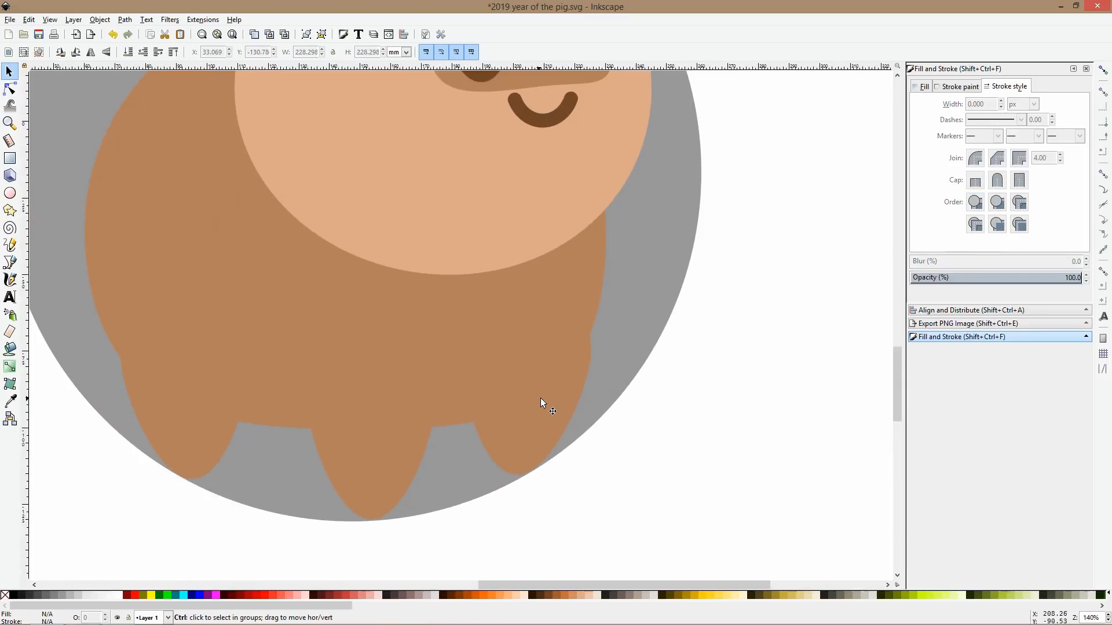
Raise the body slightly above the leg tips and shift the middle and left legs a little to the right.
{"action": "left_click", "coordinate": [403, 463]}
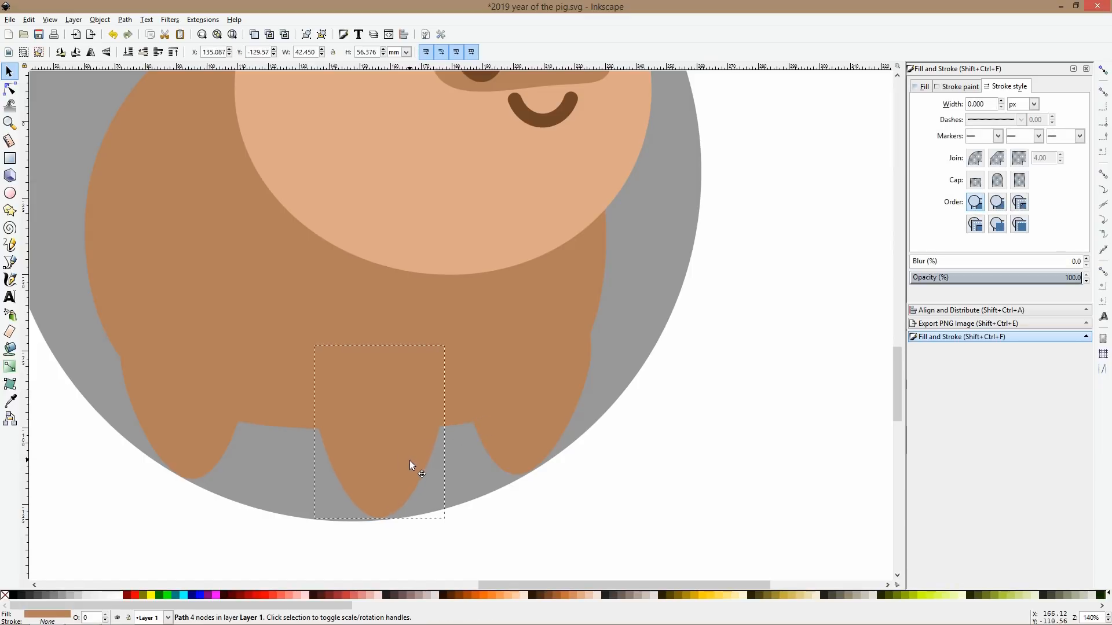
{"action": "left_click", "coordinate": [212, 425]}
{"action": "left_click", "coordinate": [338, 394], "text": "shift"}
{"action": "mouse_move", "coordinate": [522, 442]}
{"action": "left_mouse_down"}
{"action": "mouse_move", "coordinate": [523, 428]}
{"action": "mouse_move", "coordinate": [526, 448]}
{"action": "left_mouse_up"}
{"action": "left_click", "coordinate": [747, 449]}
{"action": "left_click_drag", "start_coordinate": [187, 440], "coordinate": [205, 456]}
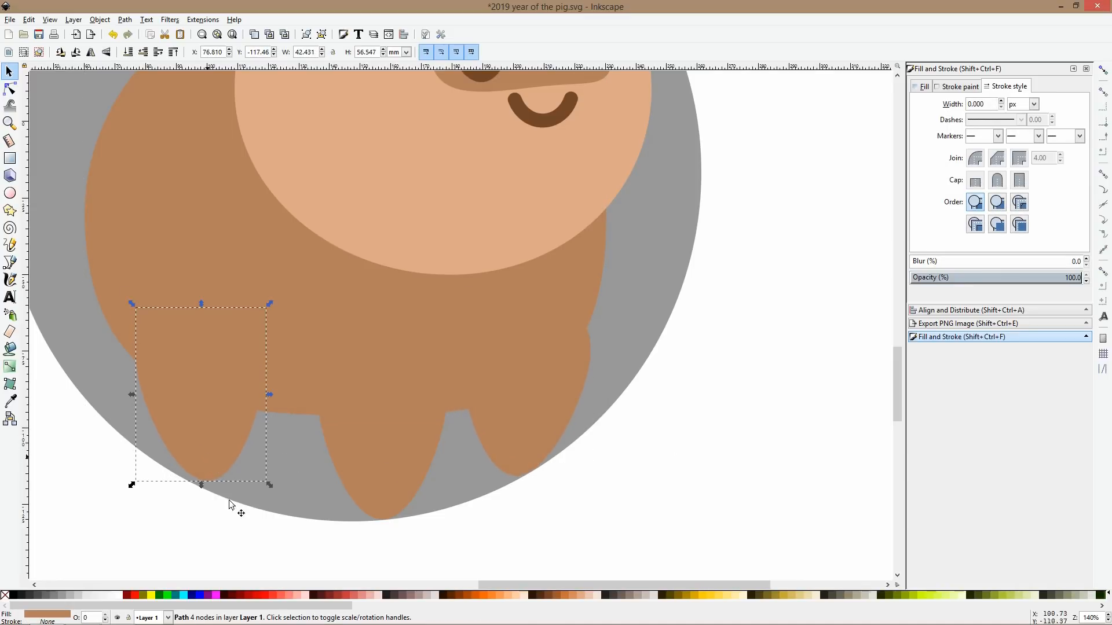
{"action": "left_click", "coordinate": [305, 523]}
{"action": "scroll", "coordinate": [426, 468], "scroll_direction": "down", "scroll_amount": 5, "text": "ctrl"}
{"action": "scroll", "coordinate": [433, 480], "scroll_direction": "up", "scroll_amount": 3, "text": "ctrl"}
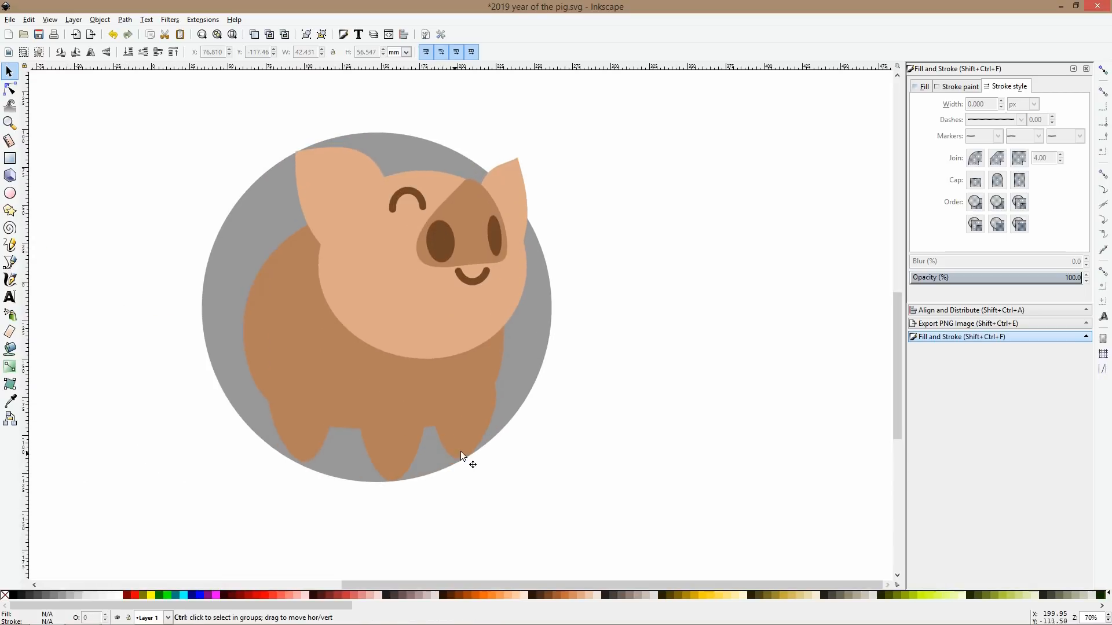
Move the right leg slightly inward and nudge both outer legs down to the circle's edge.
{"action": "left_click", "coordinate": [457, 453], "text": "ctrl"}
{"action": "left_click", "coordinate": [381, 465]}
{"action": "left_click_drag", "start_coordinate": [512, 519], "coordinate": [241, 367]}
{"action": "left_click", "coordinate": [404, 463], "text": "shift"}
{"action": "key", "text": "Down"}
{"action": "key", "text": "Down"}
{"action": "key", "text": "Down"}
{"action": "key", "text": "Down"}
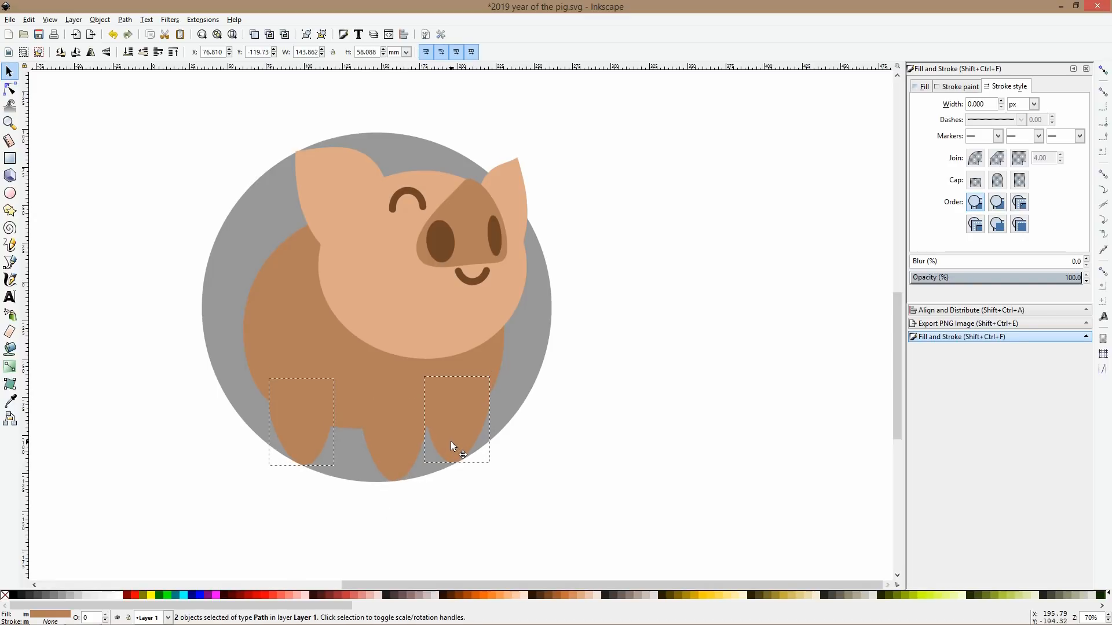
{"action": "left_click", "coordinate": [570, 462]}
Move the whole open-eyed lower pig with its circle left, beneath the legless first pig.
{"action": "scroll", "coordinate": [579, 446], "scroll_direction": "down", "scroll_amount": 3}
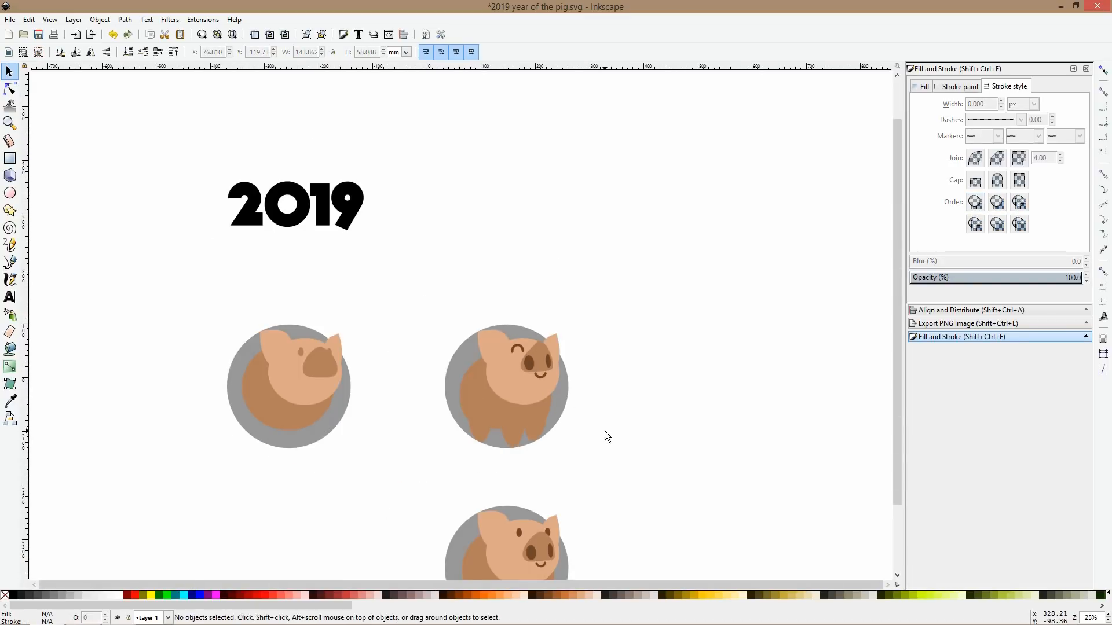
{"action": "scroll", "coordinate": [605, 431], "scroll_direction": "up", "scroll_amount": 3}
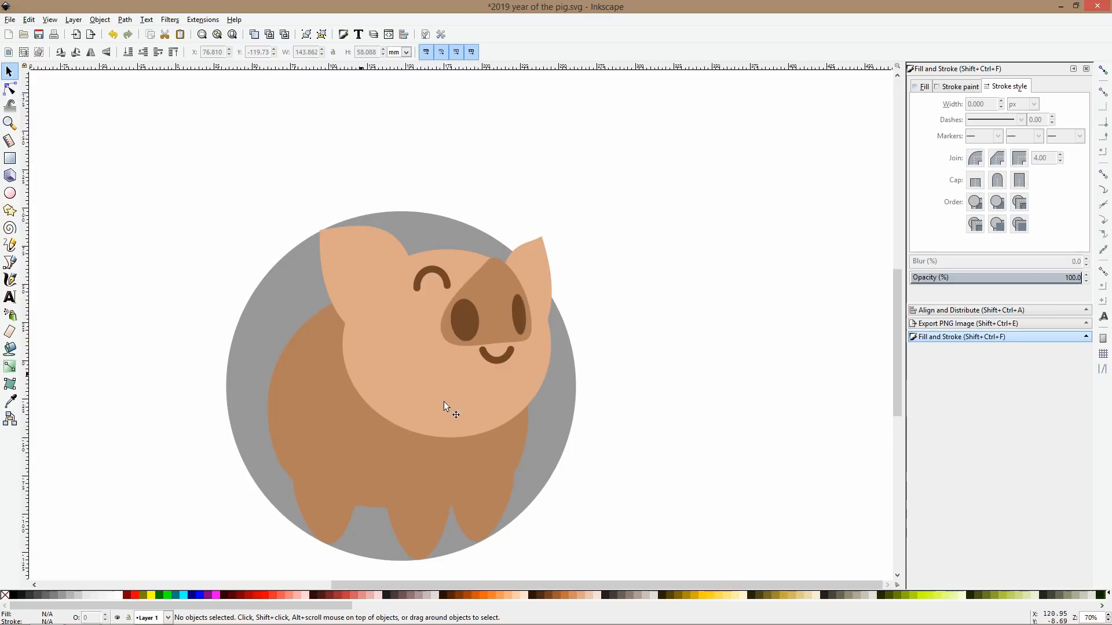
{"action": "scroll", "coordinate": [444, 401], "scroll_direction": "down", "scroll_amount": 3}
{"action": "scroll", "coordinate": [391, 483], "scroll_direction": "down", "scroll_amount": 3}
{"action": "left_click_drag", "start_coordinate": [327, 349], "coordinate": [629, 572]}
{"action": "left_click_drag", "start_coordinate": [479, 439], "coordinate": [259, 443]}
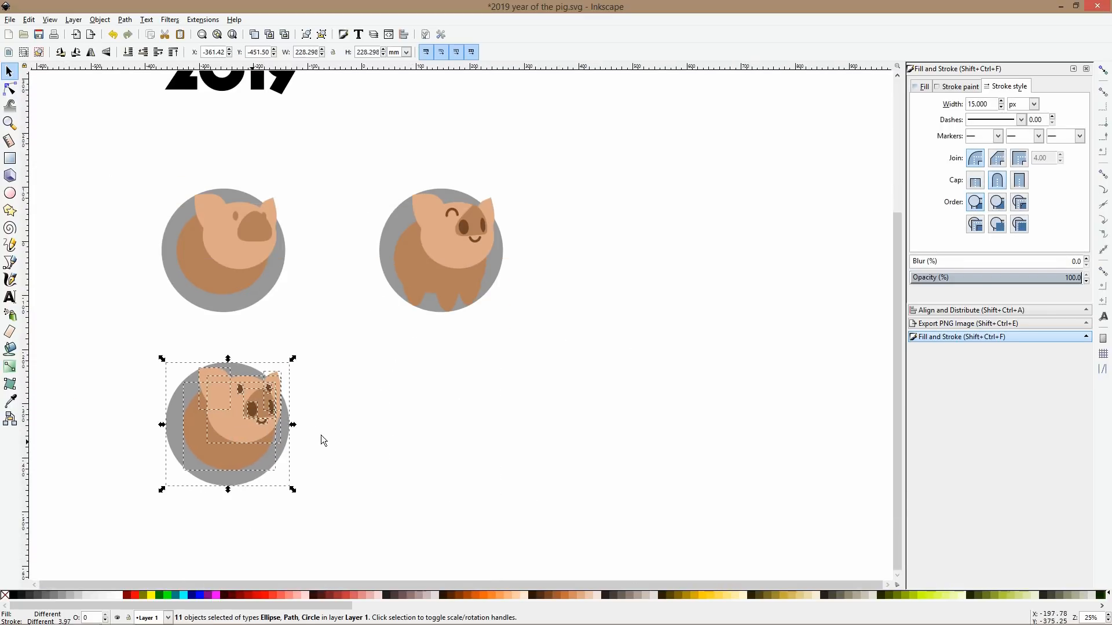
{"action": "left_click", "coordinate": [321, 435]}
Duplicate the complete standing pig with its grey circle and place the copy to the right of the original.
{"action": "scroll", "coordinate": [478, 223], "scroll_direction": "up", "scroll_amount": 3}
{"action": "left_click_drag", "start_coordinate": [136, 97], "coordinate": [615, 513]}
{"action": "key", "text": "ctrl+d"}
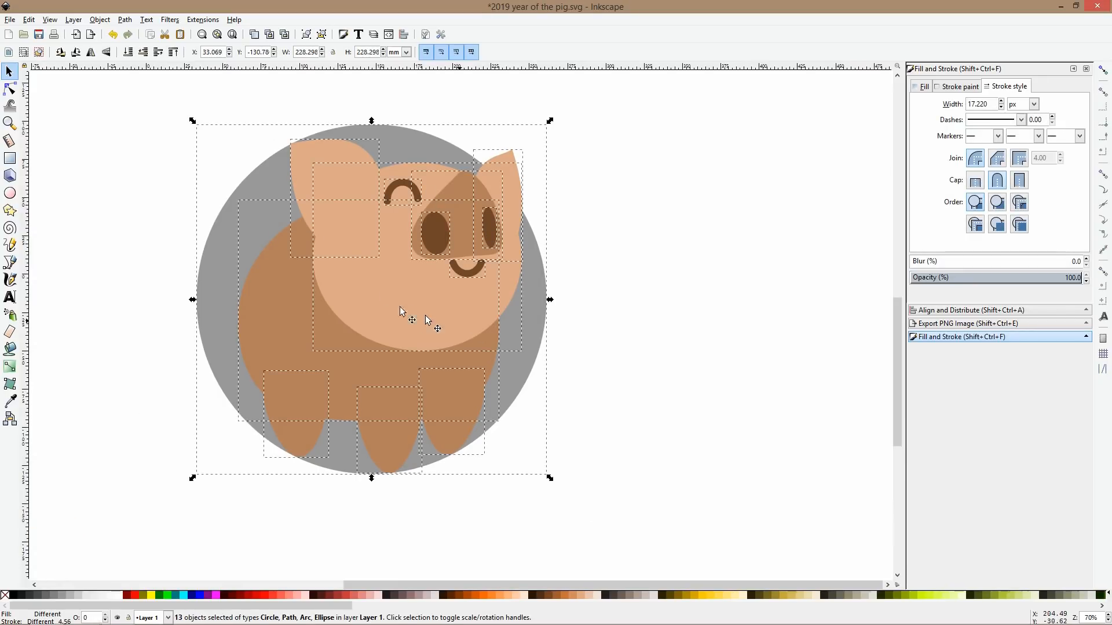
{"action": "left_click_drag", "start_coordinate": [425, 315], "coordinate": [870, 326]}
{"action": "left_click_drag", "start_coordinate": [669, 330], "coordinate": [444, 317]}
{"action": "left_click", "coordinate": [768, 423]}
Unite the copied pig's body and three legs into a single path.
{"action": "left_click_drag", "start_coordinate": [698, 504], "coordinate": [332, 307]}
{"action": "left_click", "coordinate": [396, 284], "text": "shift"}
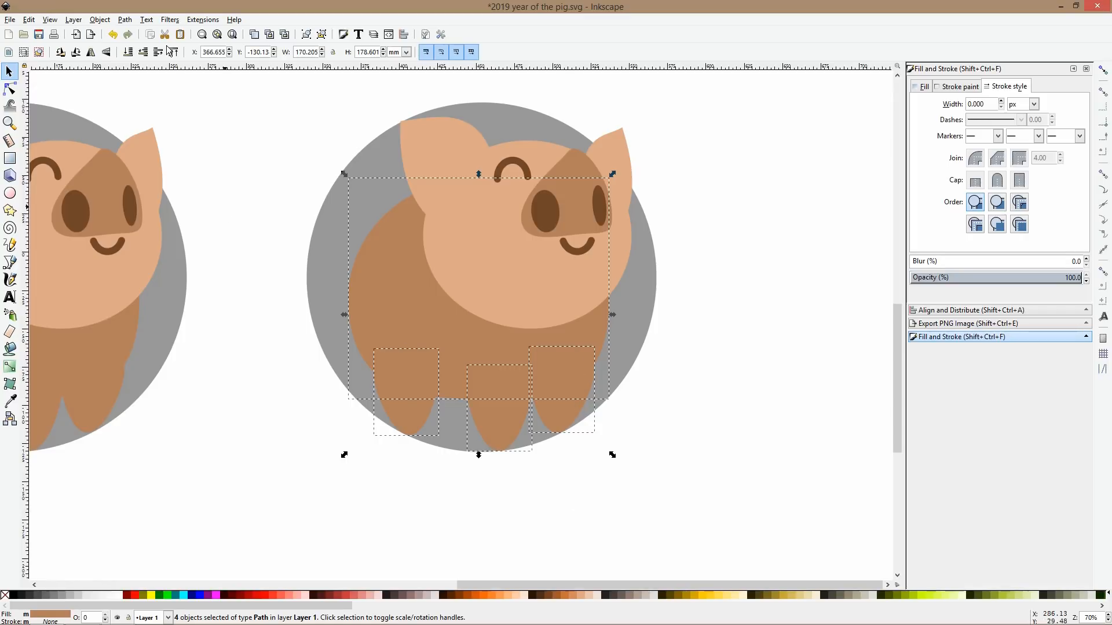
{"action": "left_click", "coordinate": [124, 19]}
{"action": "left_click", "coordinate": [135, 88]}
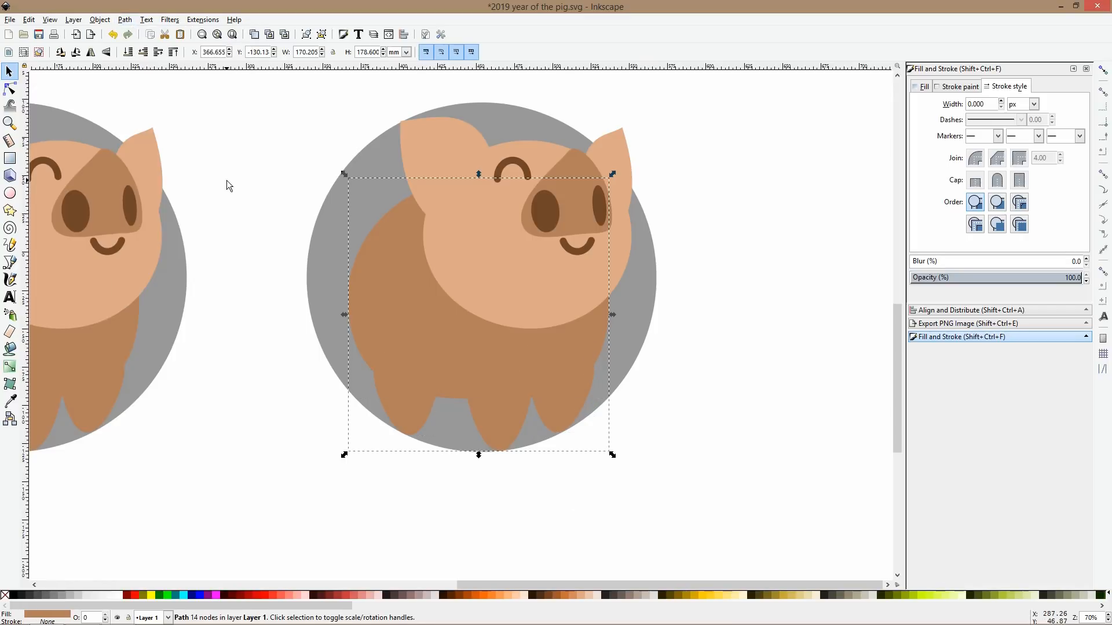
Remove the notch node where the right leg meets the body and align the neighbouring node's handles with the outline.
{"action": "left_click", "coordinate": [10, 88]}
{"action": "scroll", "coordinate": [557, 375], "scroll_direction": "up", "scroll_amount": 4}
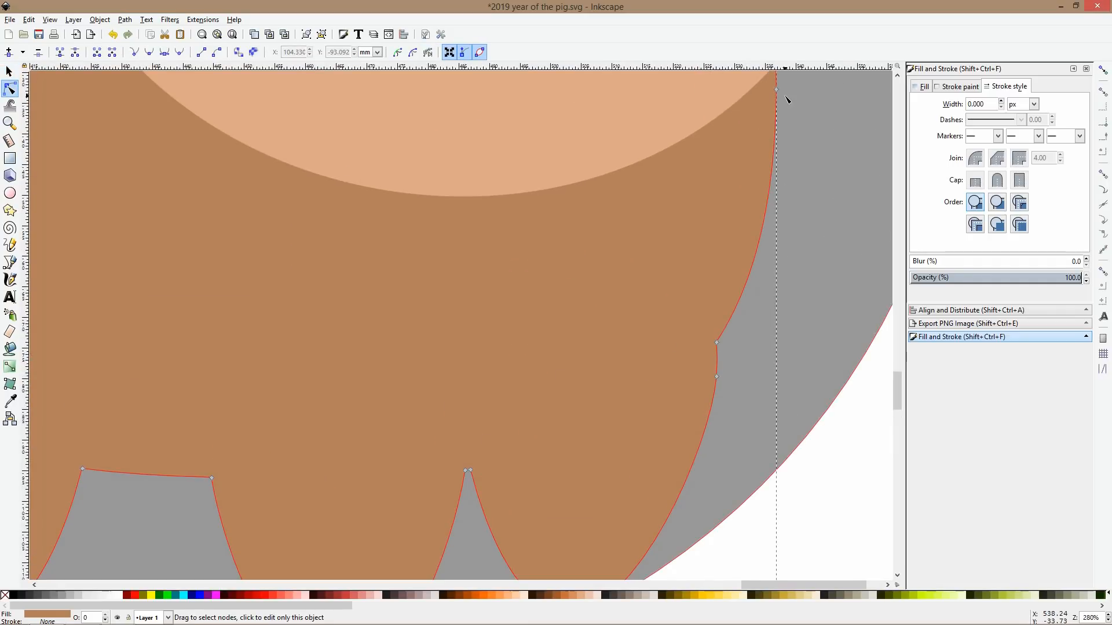
{"action": "left_click", "coordinate": [717, 343]}
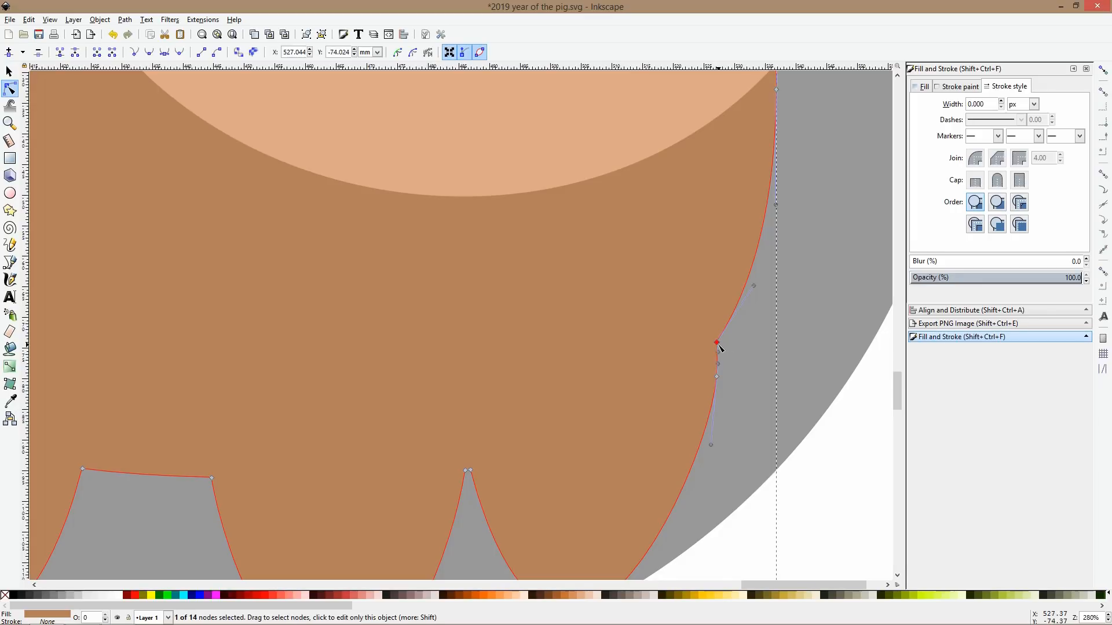
{"action": "left_click_drag", "start_coordinate": [717, 343], "coordinate": [718, 381]}
{"action": "key", "text": "Escape"}
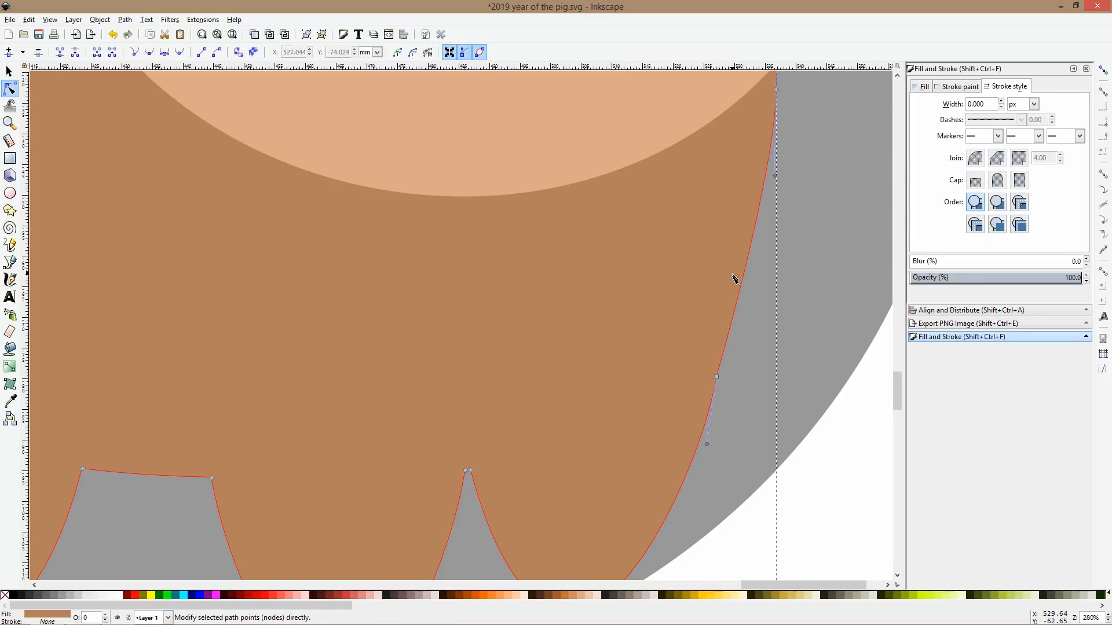
{"action": "left_click", "coordinate": [707, 444], "text": "ctrl"}
{"action": "left_click", "coordinate": [717, 376], "text": "ctrl"}
{"action": "left_click_drag", "start_coordinate": [754, 293], "coordinate": [732, 325]}
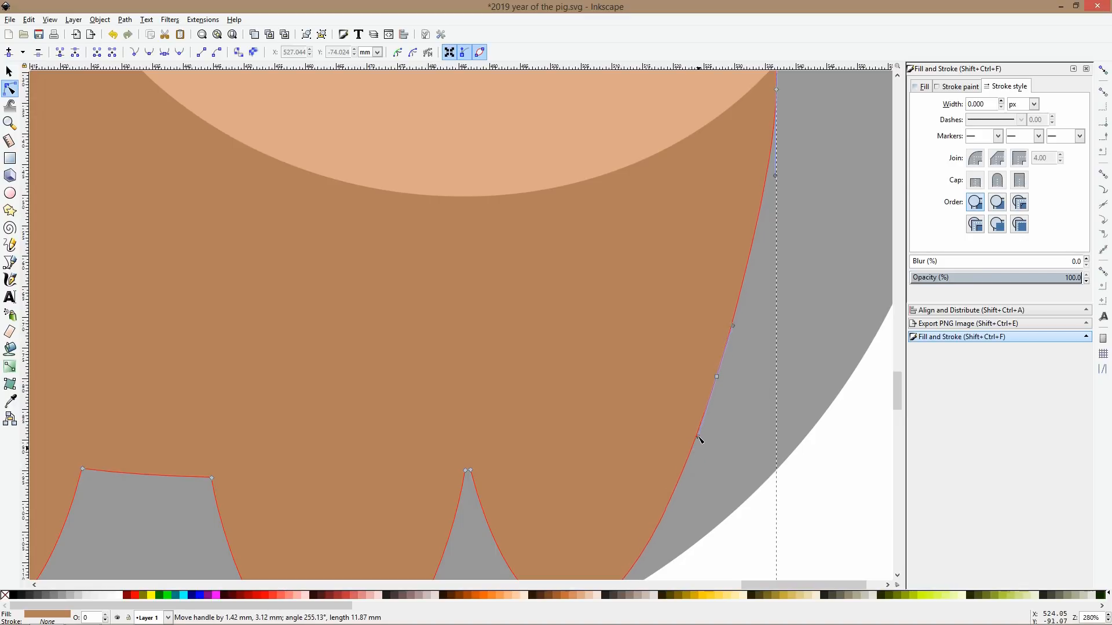
Delete the remaining junction node on the body's right side and angle the right leg tip's handles for a smooth curve.
{"action": "key", "text": "s"}
{"action": "key", "text": "5"}
{"action": "key", "text": "Escape"}
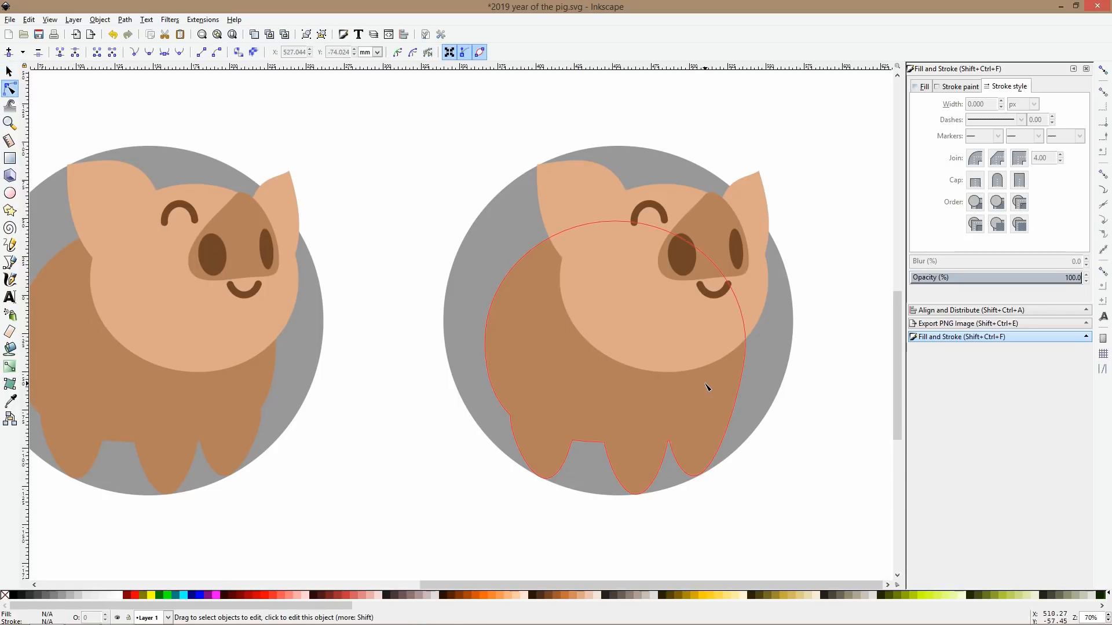
{"action": "left_click", "coordinate": [707, 385]}
{"action": "left_click", "coordinate": [730, 418]}
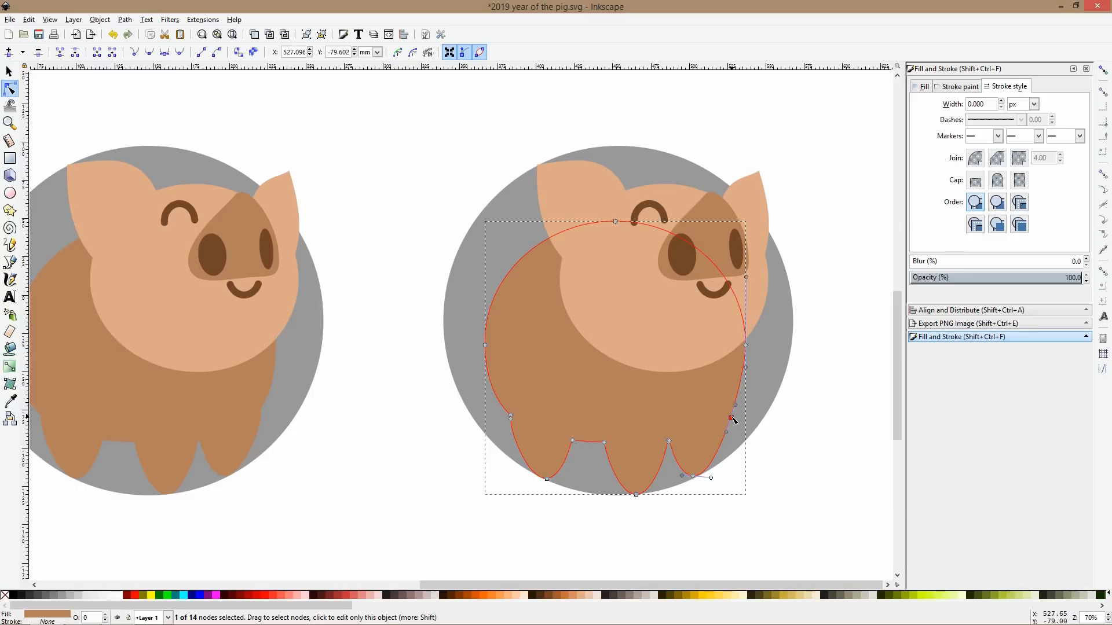
{"action": "key", "text": "Delete"}
{"action": "left_click", "coordinate": [694, 477], "text": "ctrl"}
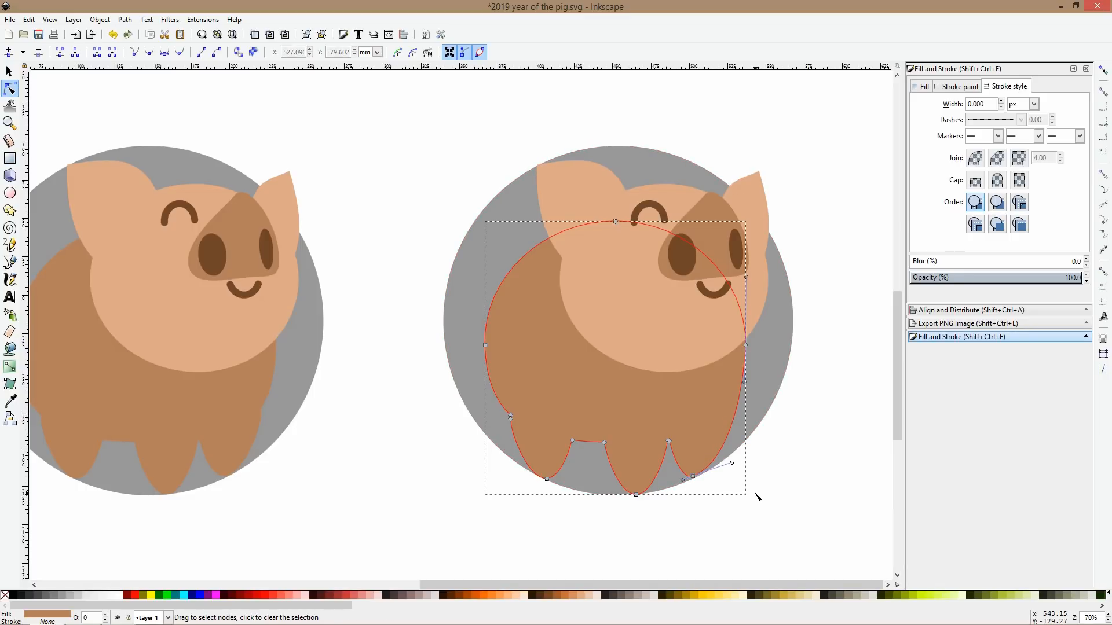
Delete the junction nodes on the body's left side and lengthen the upper side node's lower handle to round the outline.
{"action": "key", "text": "s"}
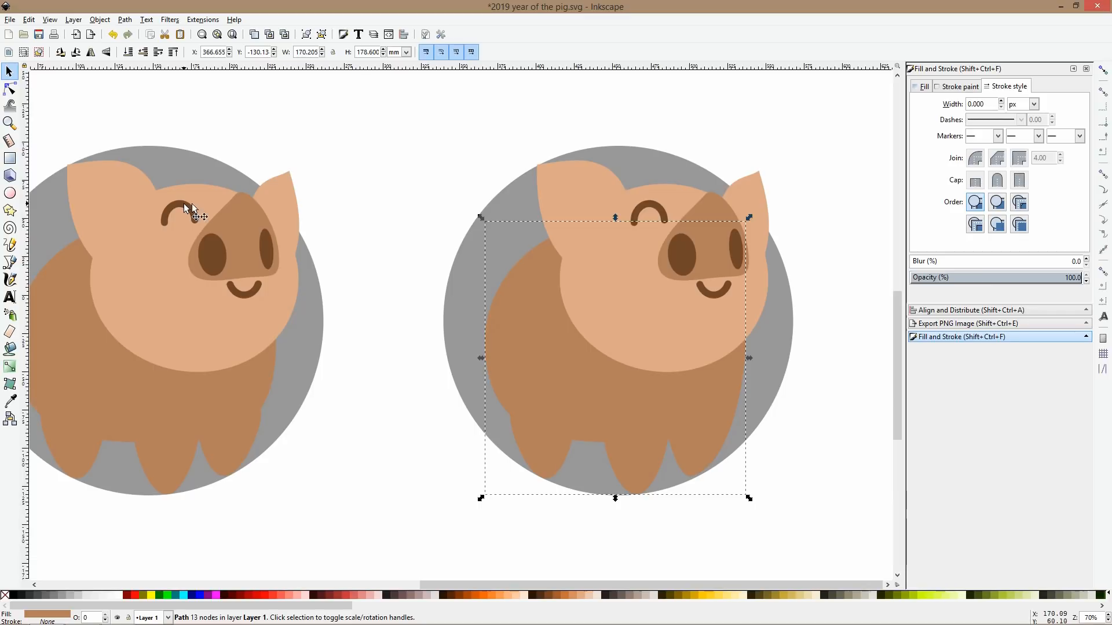
{"action": "left_click", "coordinate": [10, 89]}
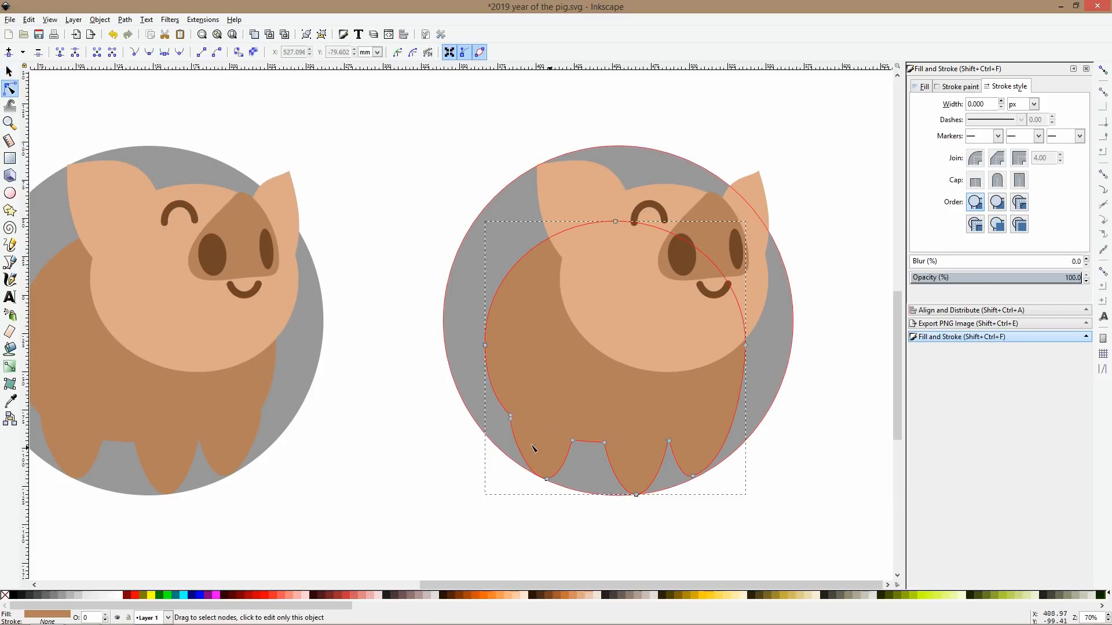
{"action": "scroll", "coordinate": [526, 414], "scroll_direction": "up", "scroll_amount": 2}
{"action": "left_click_drag", "start_coordinate": [524, 367], "coordinate": [470, 425]}
{"action": "key", "text": "Delete"}
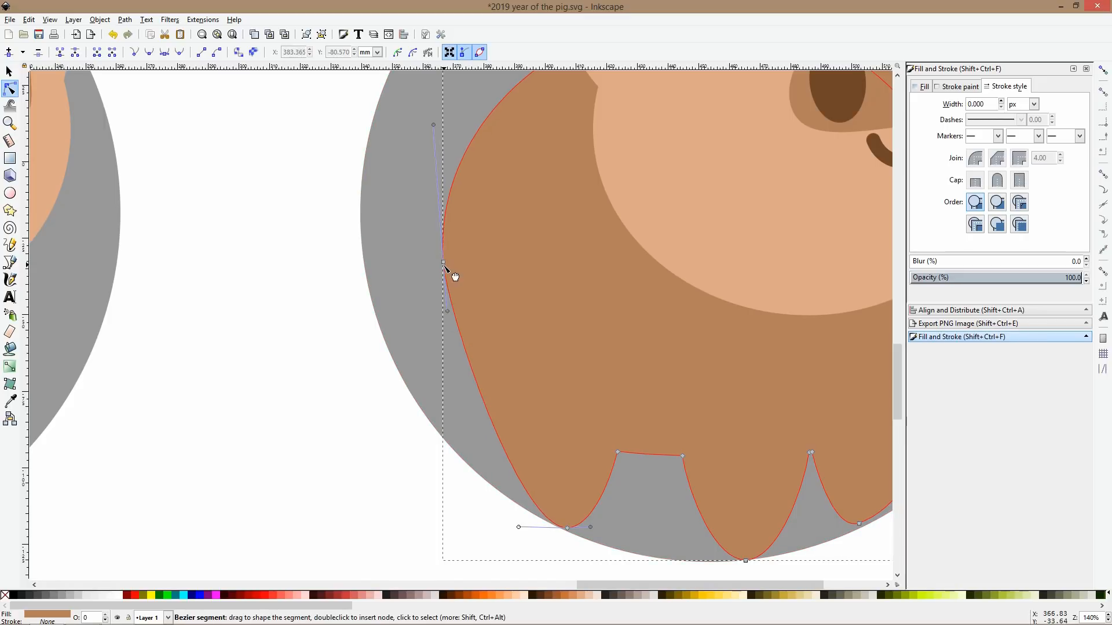
{"action": "left_click_drag", "start_coordinate": [447, 311], "coordinate": [446, 387]}
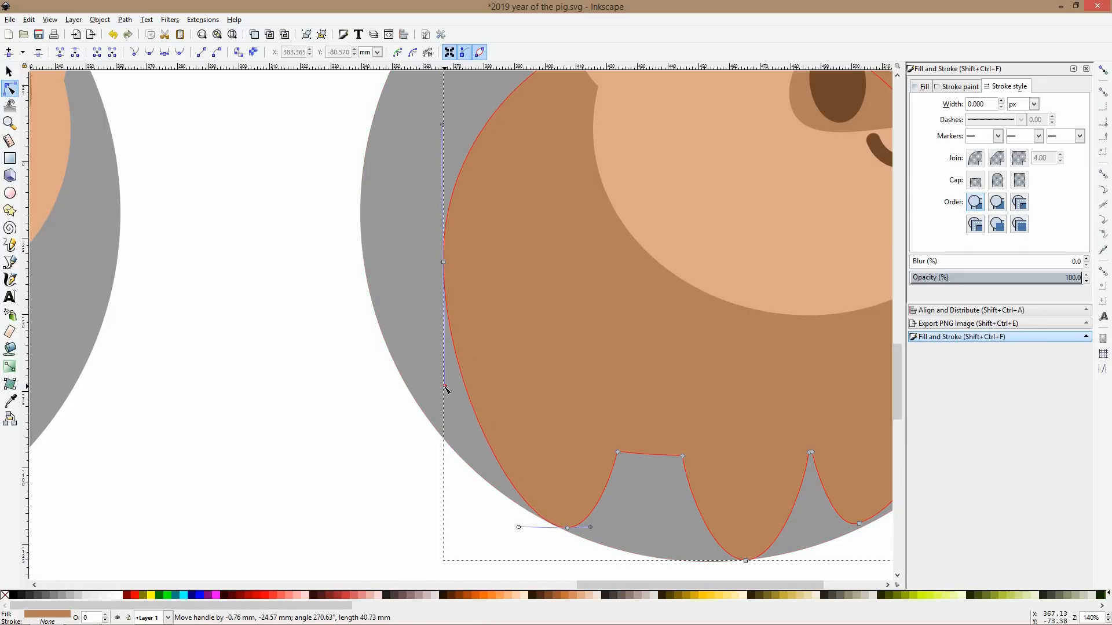
Bend the belly segment between the right pig's left and middle legs into a slight downward curve.
{"action": "scroll", "coordinate": [566, 415], "scroll_direction": "down", "scroll_amount": 2}
{"action": "scroll", "coordinate": [608, 443], "scroll_direction": "up", "scroll_amount": 2}
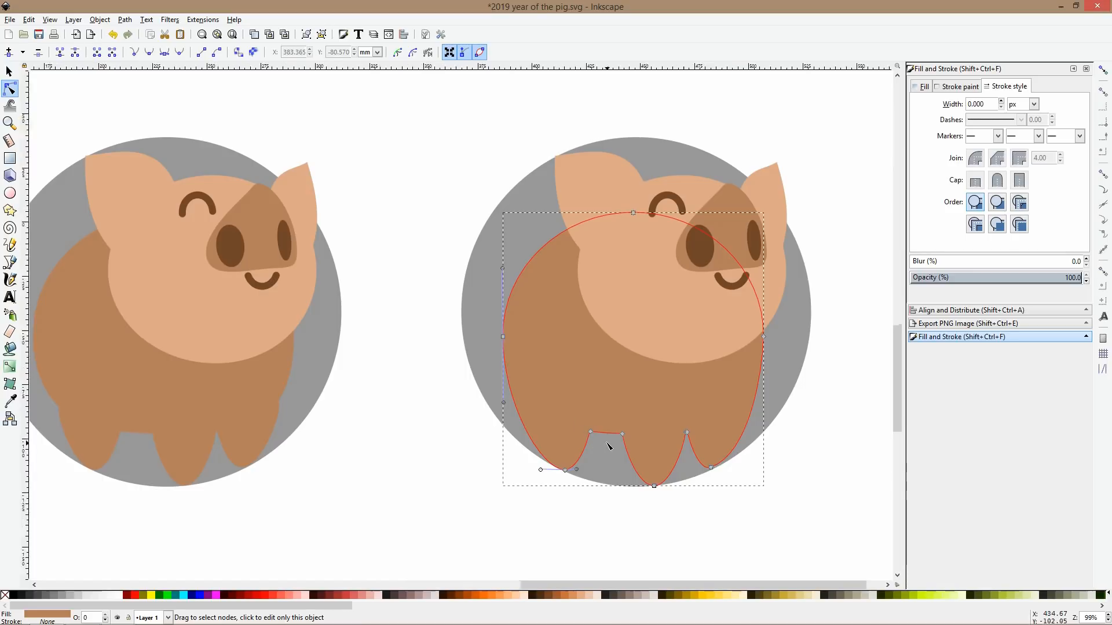
{"action": "left_click_drag", "start_coordinate": [573, 422], "coordinate": [566, 421]}
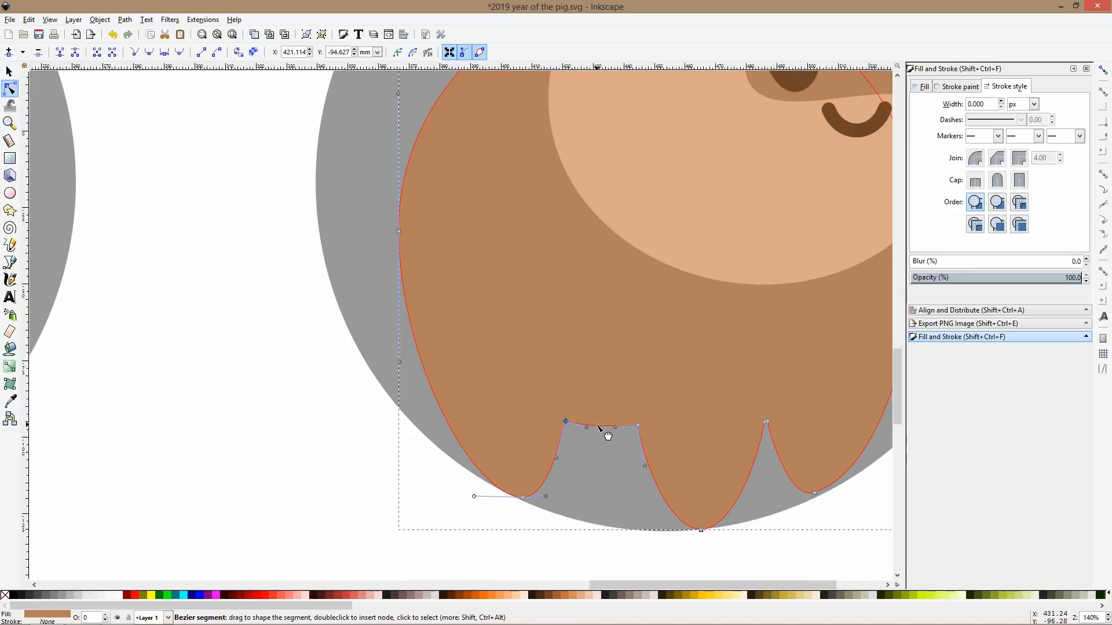
{"action": "key", "text": "s"}
{"action": "scroll", "coordinate": [686, 450], "scroll_direction": "down", "scroll_amount": 5}
{"action": "left_click", "coordinate": [759, 472]}
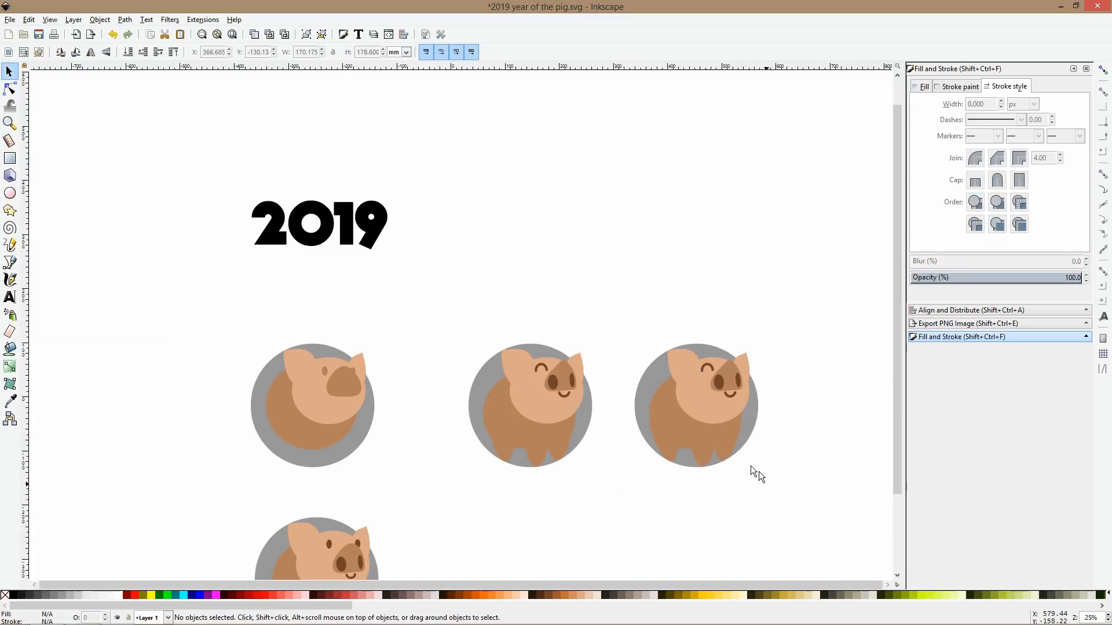
{"action": "scroll", "coordinate": [696, 453], "scroll_direction": "up", "scroll_amount": 2}
{"action": "scroll", "coordinate": [782, 420], "scroll_direction": "up", "scroll_amount": 1}
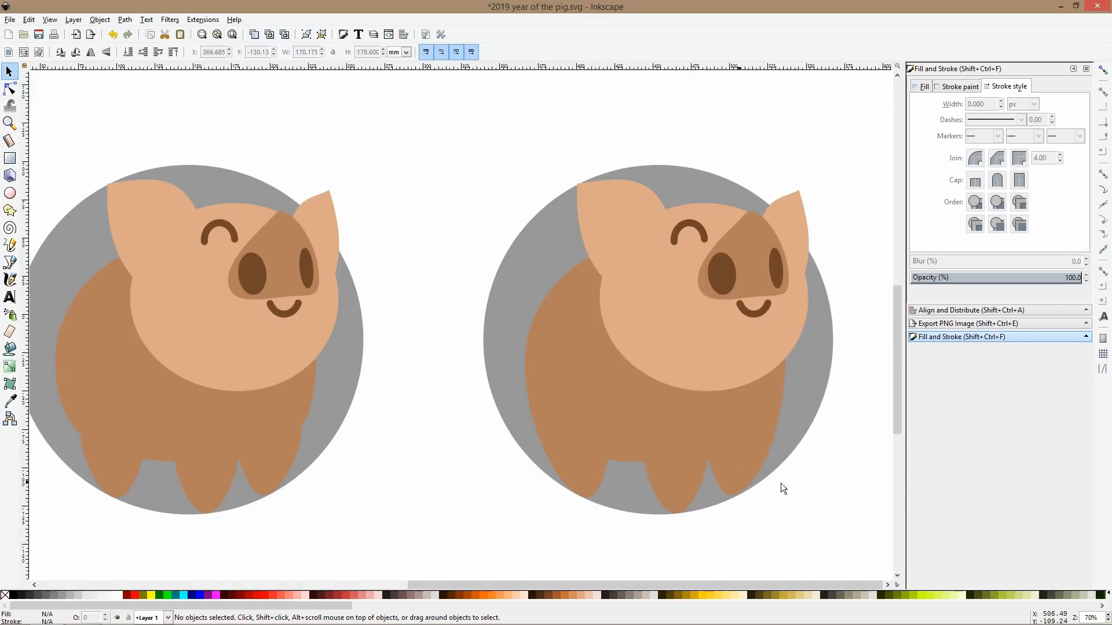
Scale the right pig's body down to about 145 by 153 mm, tilt it slightly and position it at the circle's lower edge.
{"action": "left_click", "coordinate": [590, 373]}
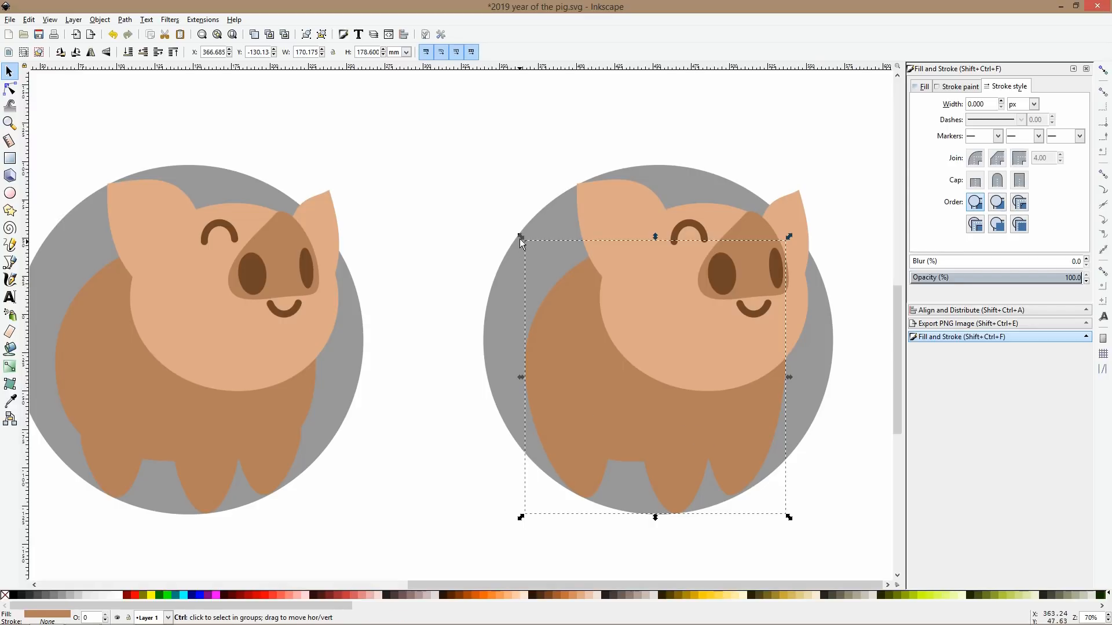
{"action": "left_click_drag", "start_coordinate": [520, 241], "coordinate": [541, 280]}
{"action": "left_click_drag", "start_coordinate": [620, 407], "coordinate": [593, 405]}
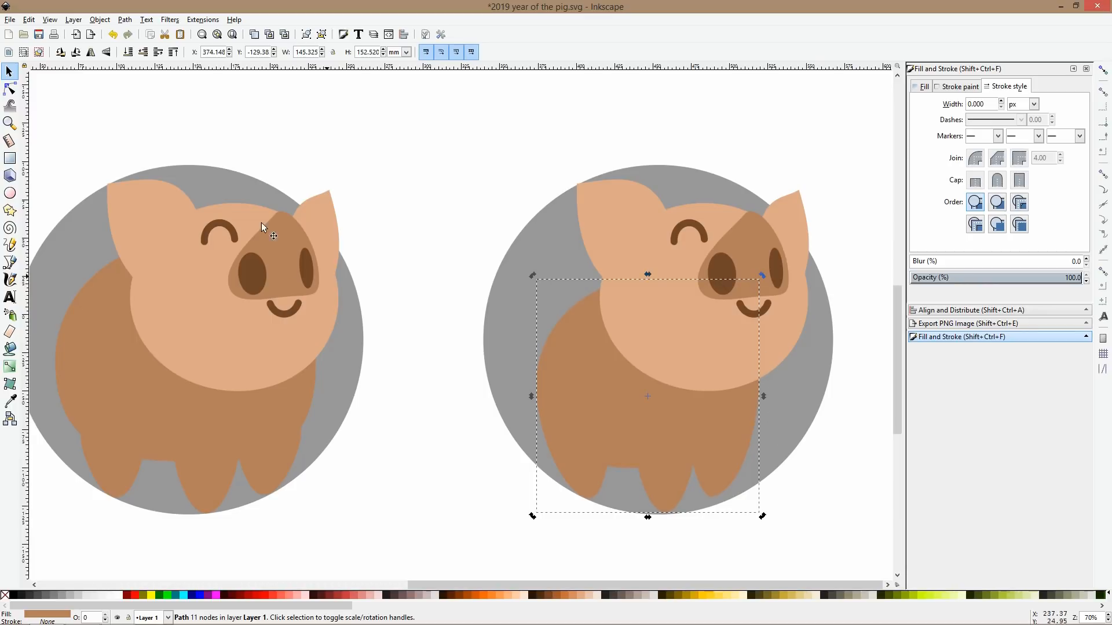
{"action": "left_click_drag", "start_coordinate": [763, 276], "coordinate": [767, 285]}
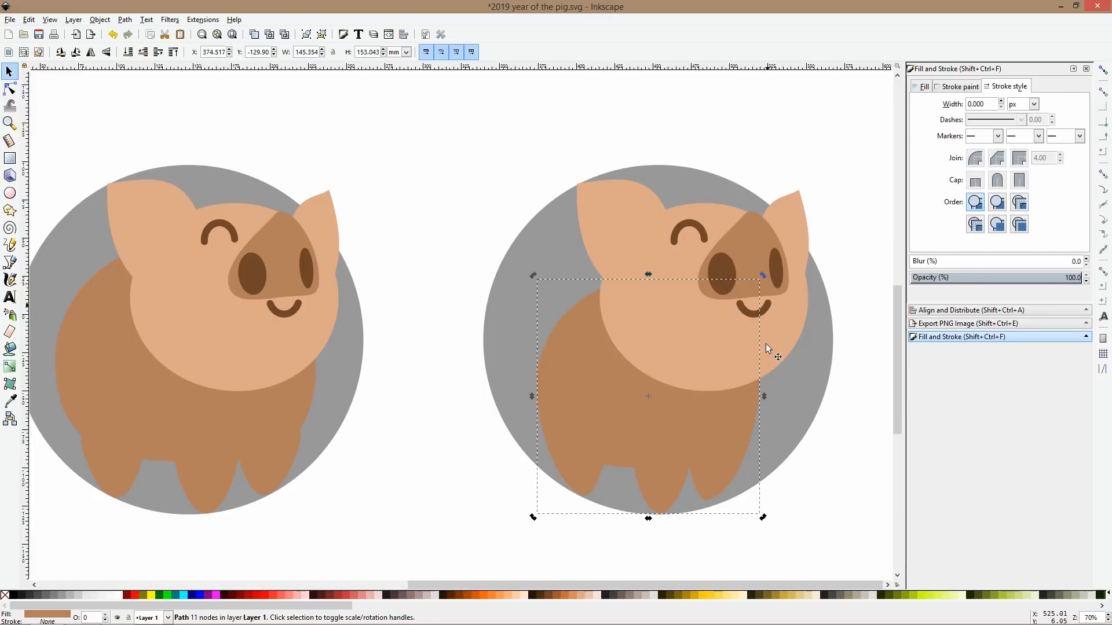
{"action": "left_click_drag", "start_coordinate": [743, 418], "coordinate": [747, 420]}
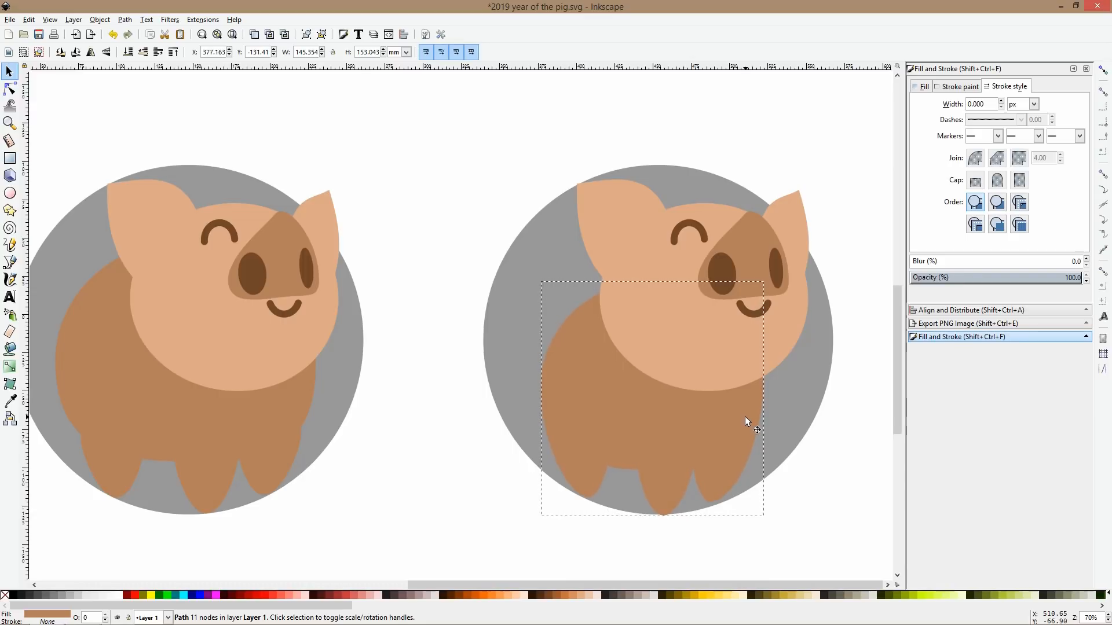
Select all of the right pig's head parts and move them up together towards the circle's upper edge.
{"action": "left_click", "coordinate": [802, 474]}
{"action": "left_click_drag", "start_coordinate": [842, 150], "coordinate": [571, 381]}
{"action": "mouse_move", "coordinate": [659, 310]}
{"action": "left_mouse_down"}
{"action": "mouse_move", "coordinate": [655, 321]}
{"action": "mouse_move", "coordinate": [659, 308]}
{"action": "left_mouse_up"}
{"action": "left_click_drag", "start_coordinate": [533, 73], "coordinate": [833, 432]}
{"action": "left_click_drag", "start_coordinate": [803, 234], "coordinate": [805, 216]}
Rotate the right pig's left ear outward and shift its right ear inward along the top of the head.
{"action": "left_click", "coordinate": [649, 130]}
{"action": "left_click_drag", "start_coordinate": [611, 168], "coordinate": [648, 170]}
{"action": "left_click", "coordinate": [621, 178]}
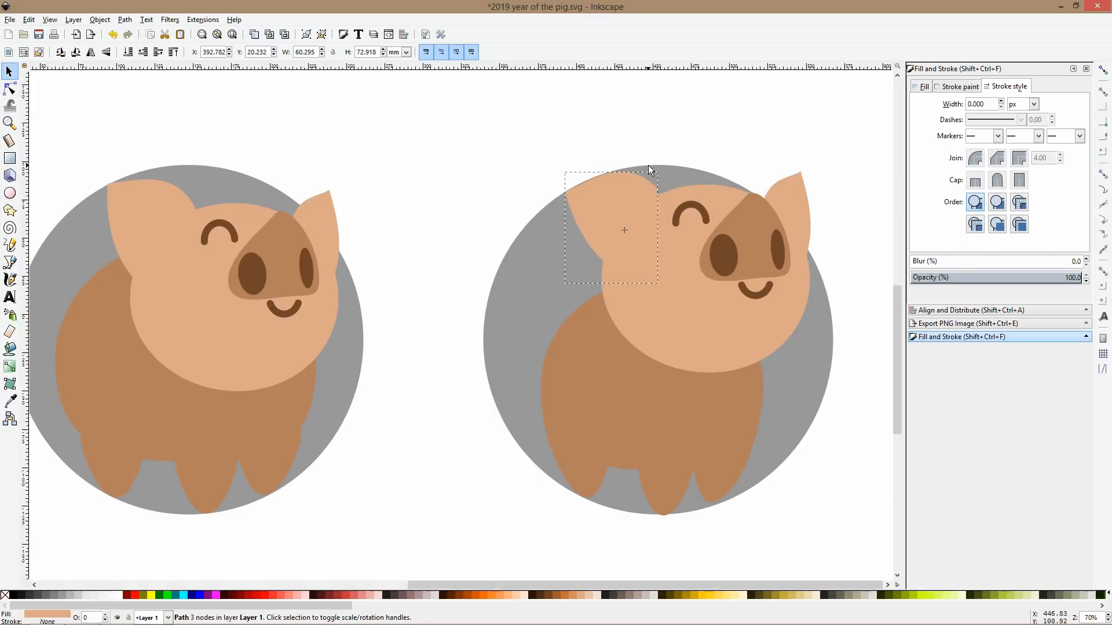
{"action": "left_click_drag", "start_coordinate": [792, 196], "coordinate": [749, 204]}
{"action": "left_click", "coordinate": [708, 174]}
Adjust the tip node's handle on the right ear so its top edge forms a smooth curve.
{"action": "scroll", "coordinate": [733, 191], "scroll_direction": "up", "scroll_amount": 3}
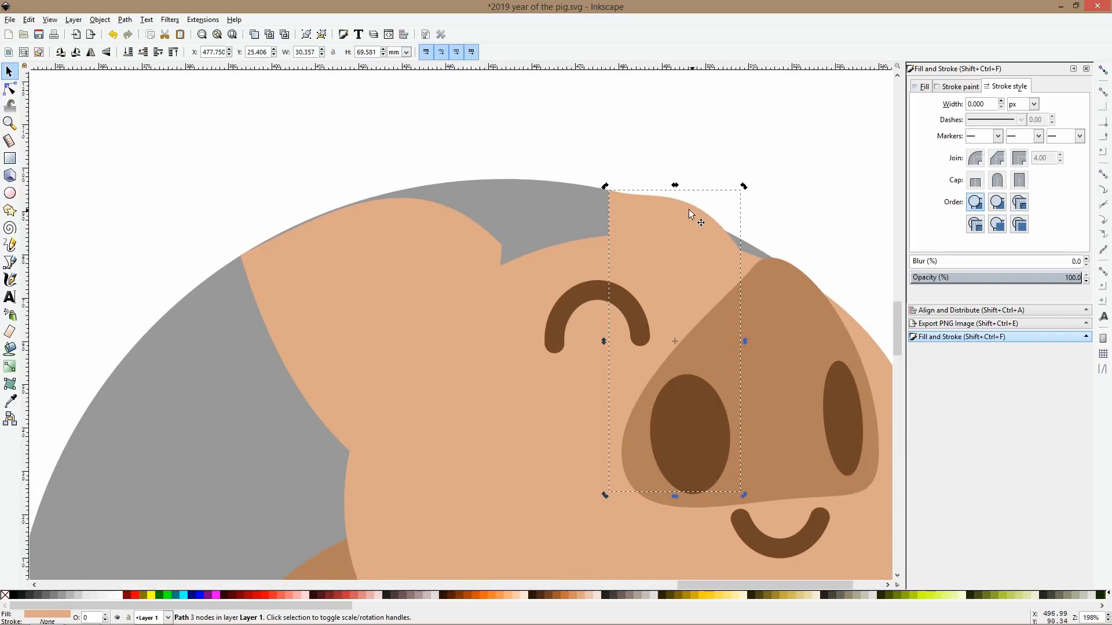
{"action": "left_click", "coordinate": [9, 88]}
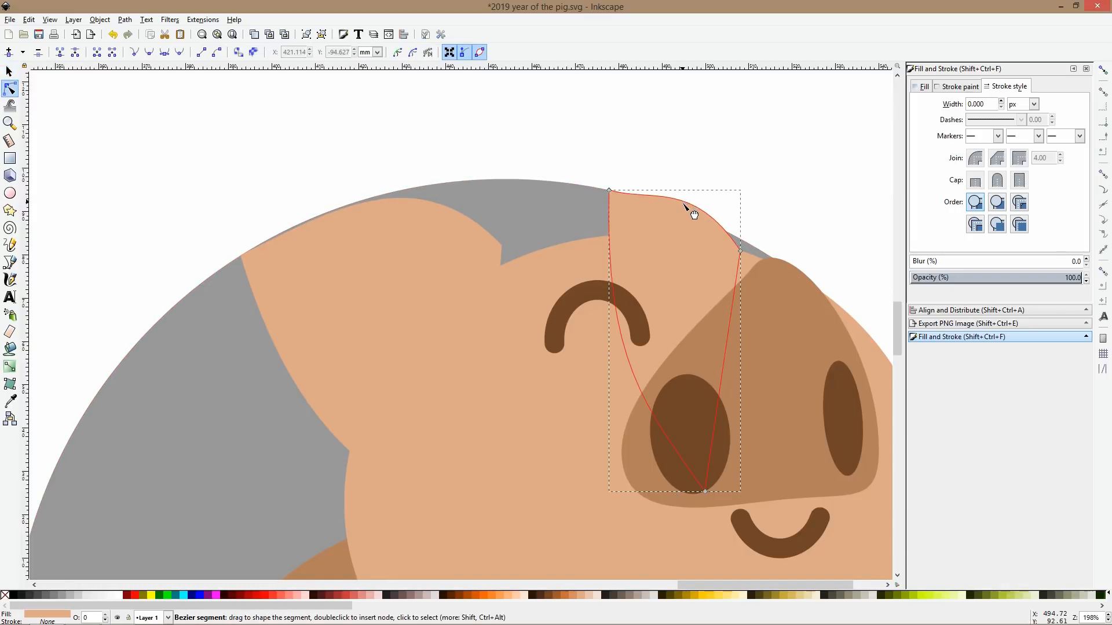
{"action": "left_click", "coordinate": [610, 190]}
{"action": "left_click_drag", "start_coordinate": [650, 206], "coordinate": [650, 199]}
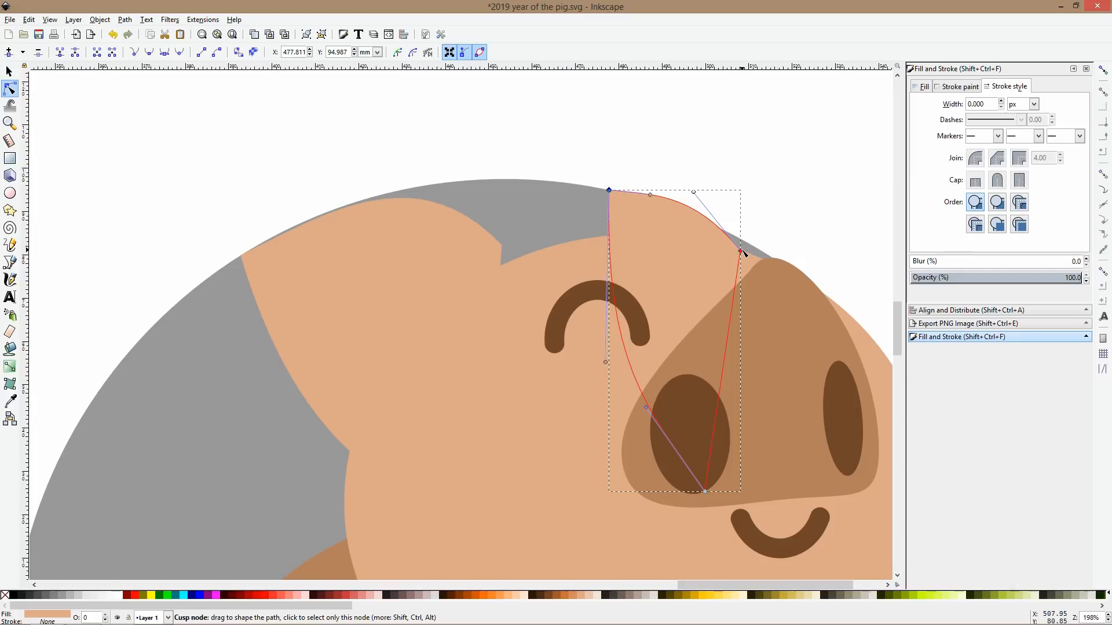
{"action": "key", "text": "s"}
Recolour the right ear with the body's darker brown, place it behind the head and tilt it slightly.
{"action": "scroll", "coordinate": [763, 182], "scroll_direction": "down", "scroll_amount": 1}
{"action": "left_click", "coordinate": [706, 202]}
{"action": "left_click_drag", "start_coordinate": [649, 183], "coordinate": [635, 184]}
Move the darker ear's two upper nodes and adjust their handles so its top edge follows the circle's rim.
{"action": "left_click", "coordinate": [10, 89]}
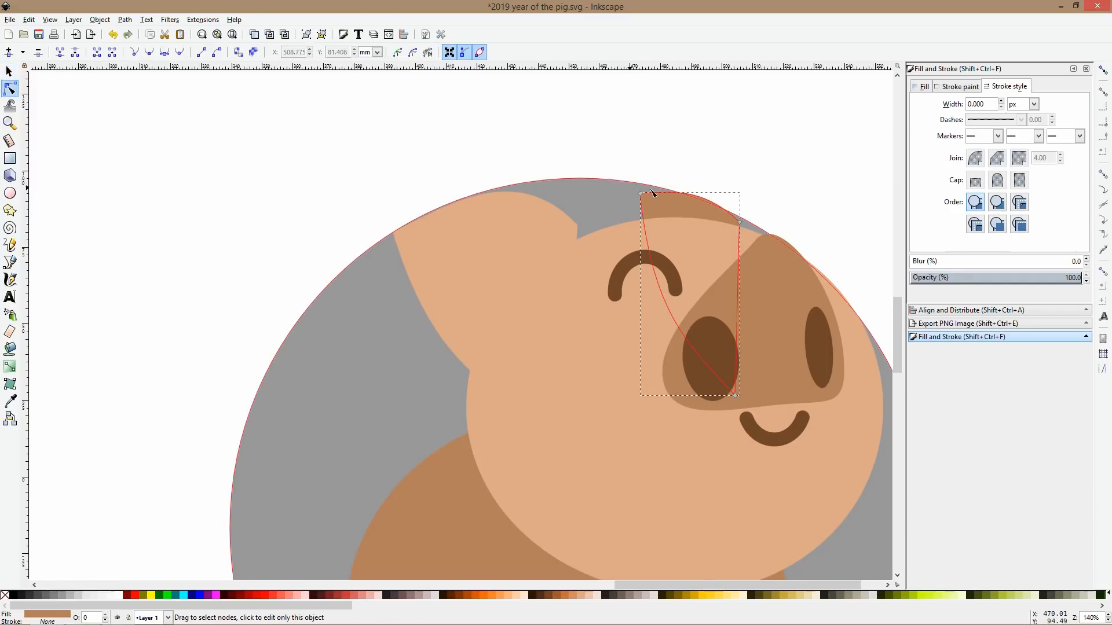
{"action": "scroll", "coordinate": [653, 193], "scroll_direction": "up", "scroll_amount": 2}
{"action": "left_click_drag", "start_coordinate": [634, 199], "coordinate": [613, 176]}
{"action": "left_click_drag", "start_coordinate": [832, 256], "coordinate": [841, 267]}
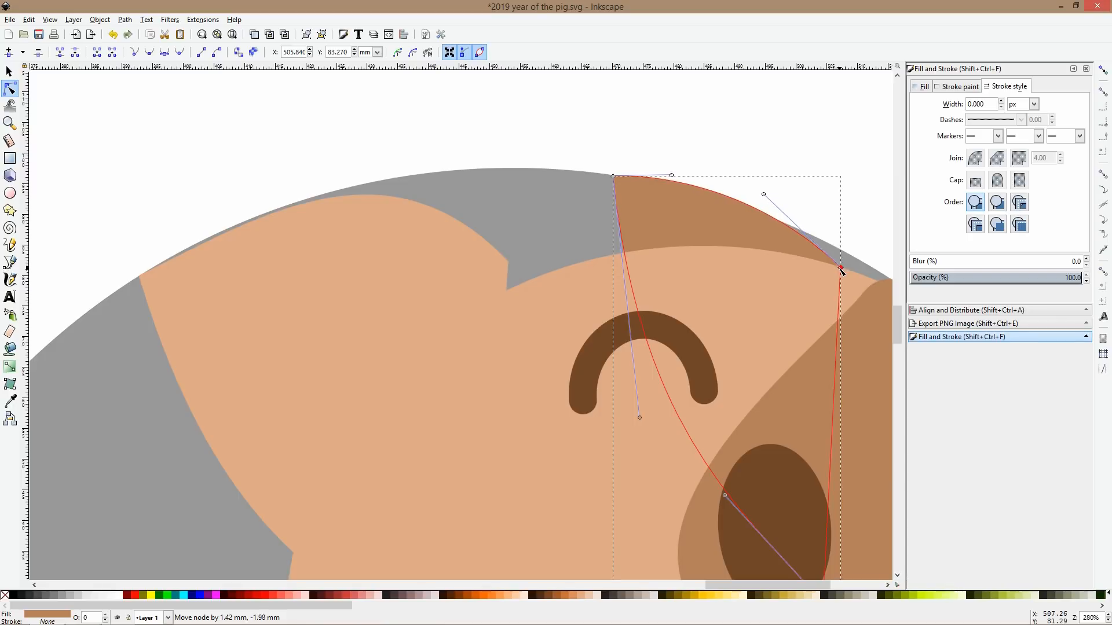
{"action": "left_click_drag", "start_coordinate": [760, 191], "coordinate": [752, 199]}
{"action": "left_click_drag", "start_coordinate": [671, 175], "coordinate": [670, 180]}
{"action": "key", "text": "s"}
{"action": "scroll", "coordinate": [779, 179], "scroll_direction": "down", "scroll_amount": 3}
{"action": "scroll", "coordinate": [780, 178], "scroll_direction": "down", "scroll_amount": 2}
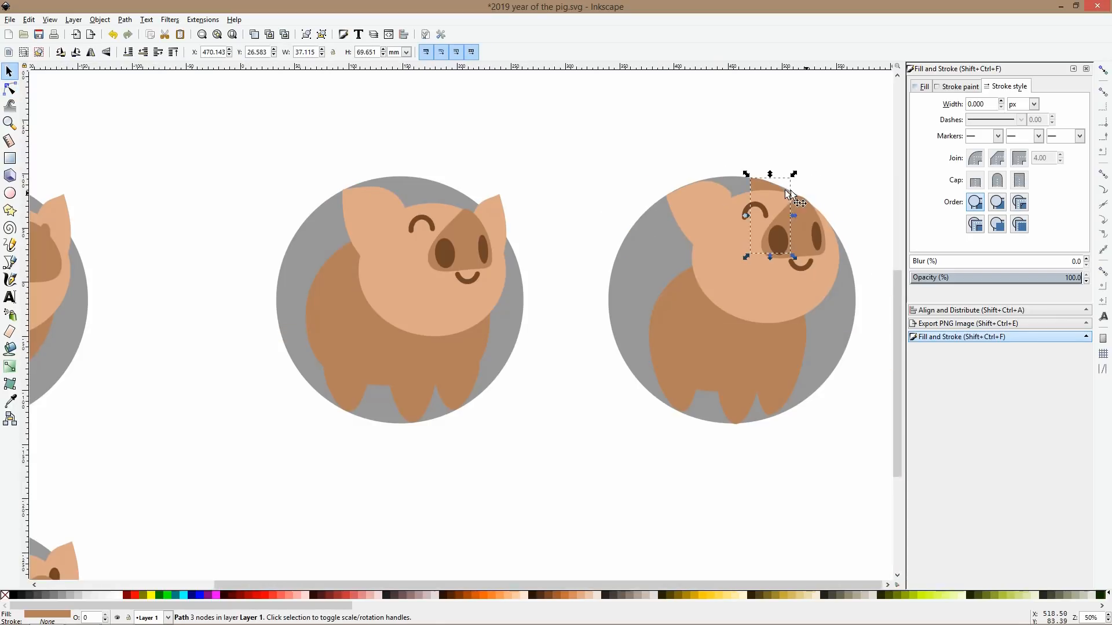
Scale the right pig's snout and nostrils down to about 58 by 56 mm, keeping them within the head's outline.
{"action": "scroll", "coordinate": [794, 199], "scroll_direction": "up", "scroll_amount": 5}
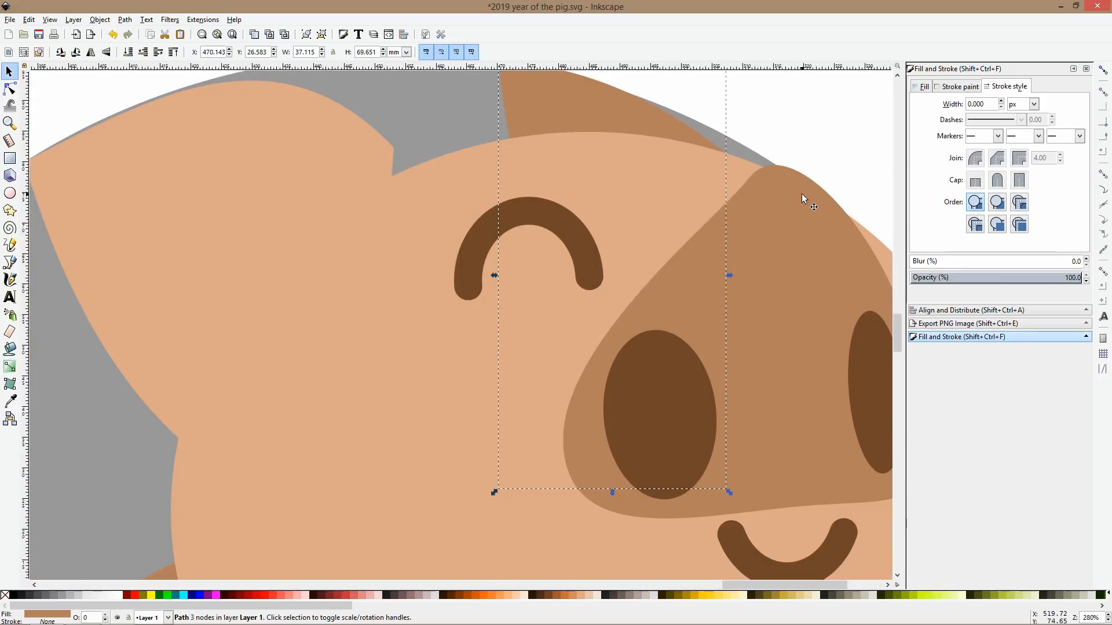
{"action": "scroll", "coordinate": [802, 195], "scroll_direction": "down", "scroll_amount": 2}
{"action": "left_click_drag", "start_coordinate": [857, 185], "coordinate": [589, 356]}
{"action": "left_click_drag", "start_coordinate": [794, 157], "coordinate": [793, 160]}
{"action": "left_click", "coordinate": [825, 179]}
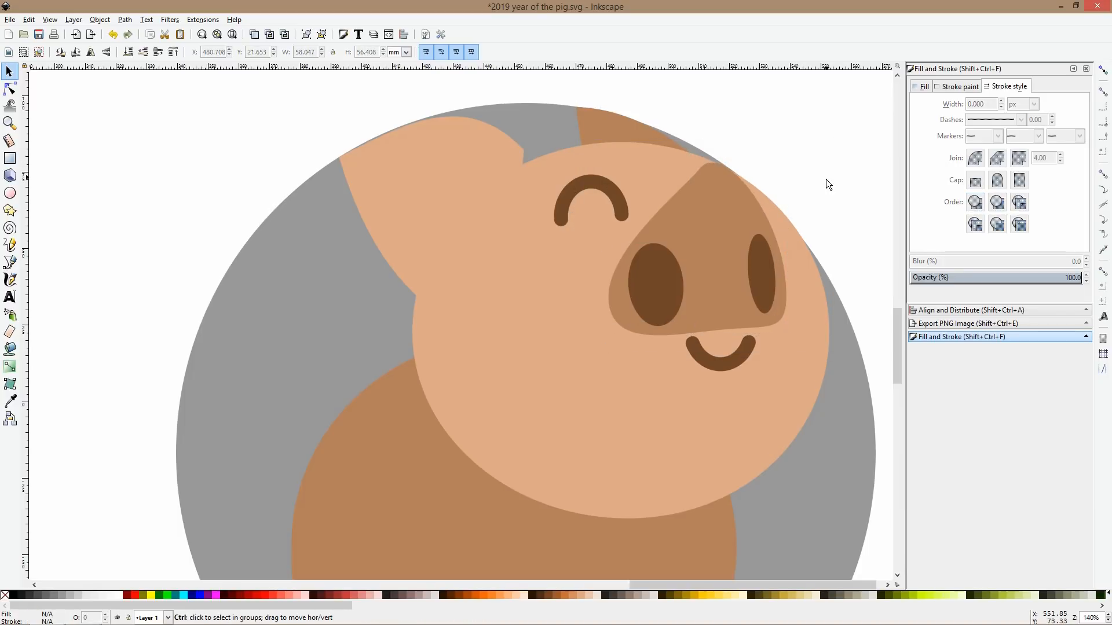
Move the grey circle away from the right pig to view it on white, and put the circle back.
{"action": "scroll", "coordinate": [825, 180], "scroll_direction": "down", "scroll_amount": 4, "text": "ctrl"}
{"action": "left_click_drag", "start_coordinate": [829, 257], "coordinate": [682, 467]}
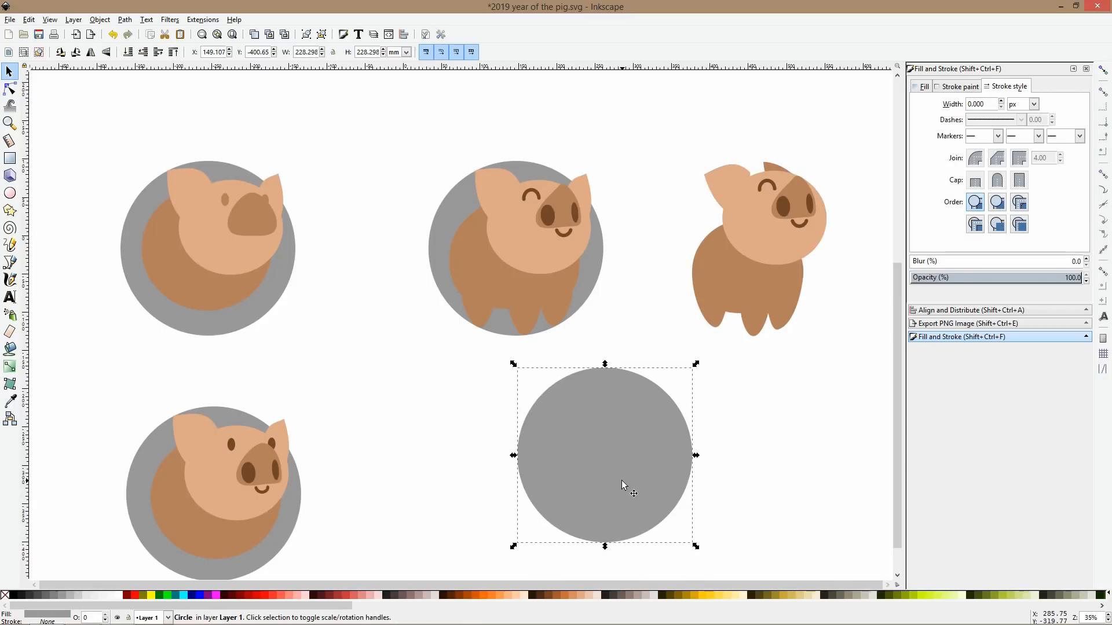
{"action": "left_click_drag", "start_coordinate": [620, 481], "coordinate": [767, 273]}
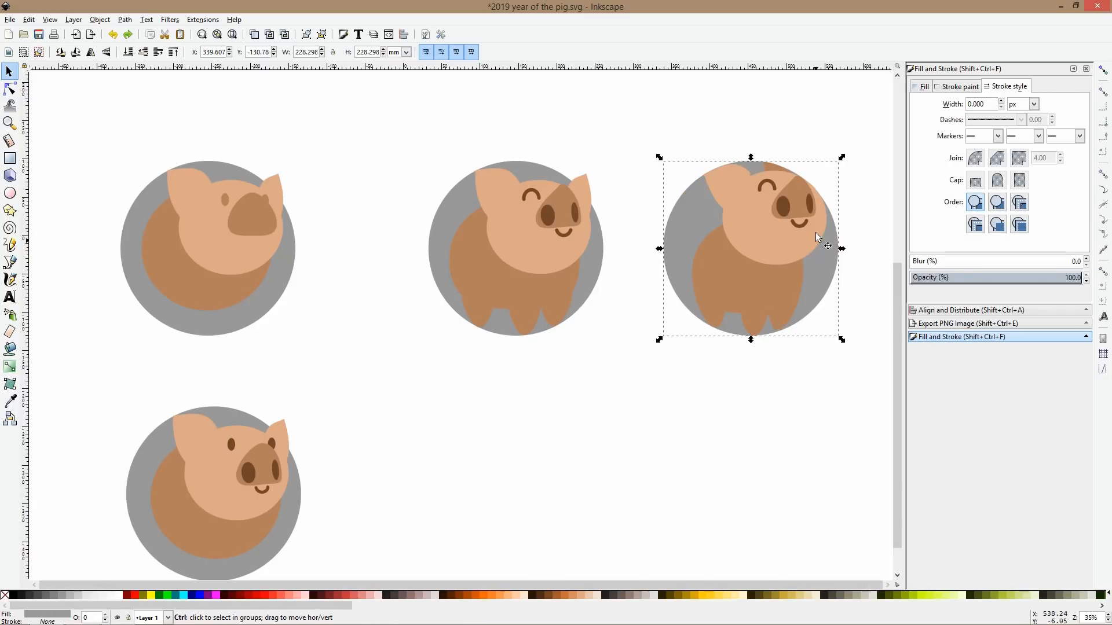
Draw a brown rectangle about 13 by 31 mm at the rear edge of the right pig's body and remove its stroke.
{"action": "scroll", "coordinate": [708, 231], "scroll_direction": "right", "scroll_amount": 1}
{"action": "scroll", "coordinate": [708, 231], "scroll_direction": "right", "scroll_amount": 4}
{"action": "scroll", "coordinate": [569, 255], "scroll_direction": "up", "scroll_amount": 2}
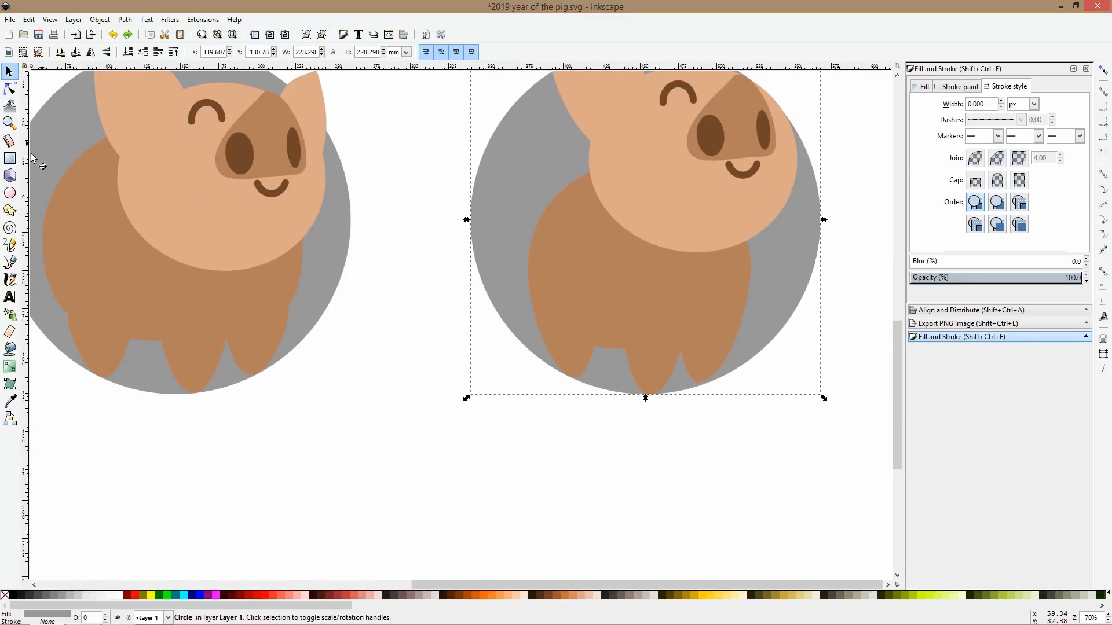
{"action": "left_click", "coordinate": [10, 158]}
{"action": "left_click_drag", "start_coordinate": [512, 226], "coordinate": [533, 274]}
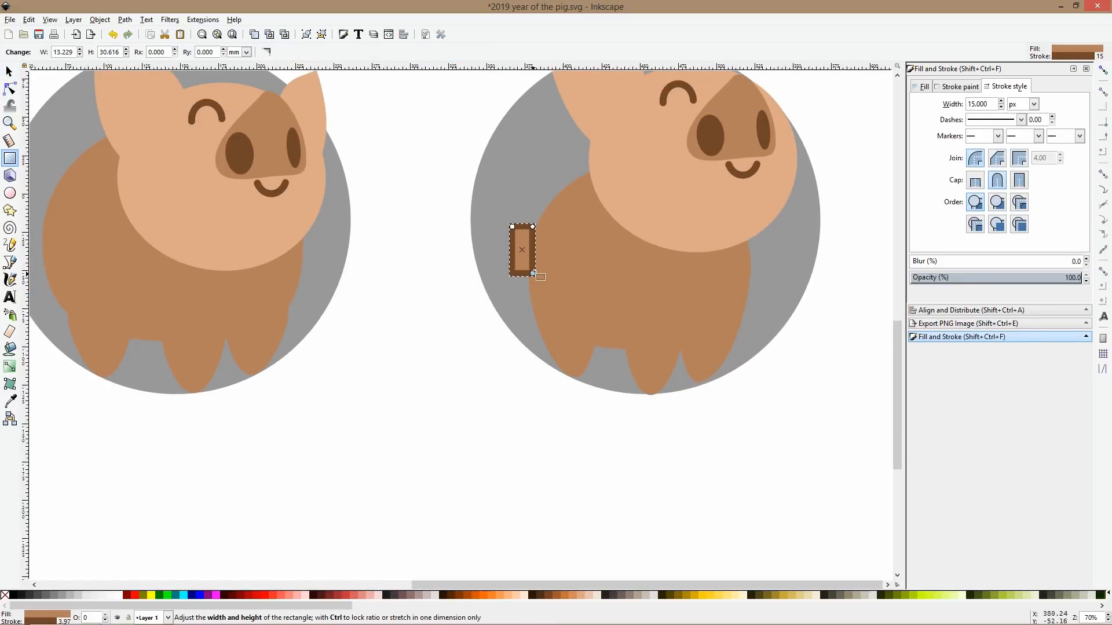
{"action": "left_click", "coordinate": [938, 87]}
{"action": "left_click", "coordinate": [922, 106]}
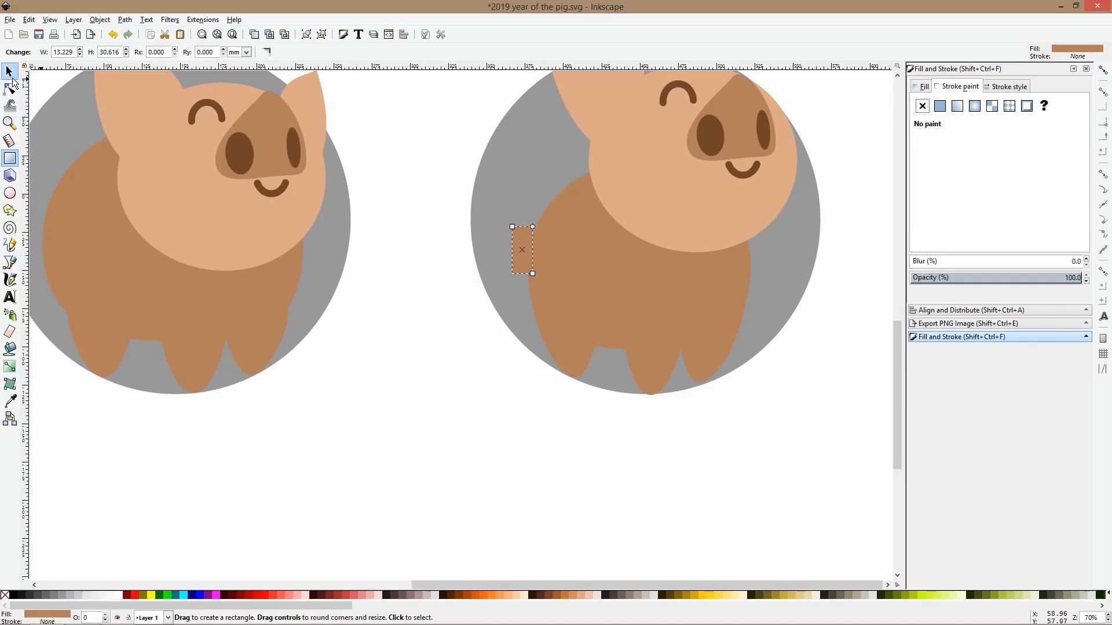
Move the small rectangle between the two circles and fully round its corners.
{"action": "left_click", "coordinate": [10, 74]}
{"action": "left_click_drag", "start_coordinate": [522, 237], "coordinate": [402, 254]}
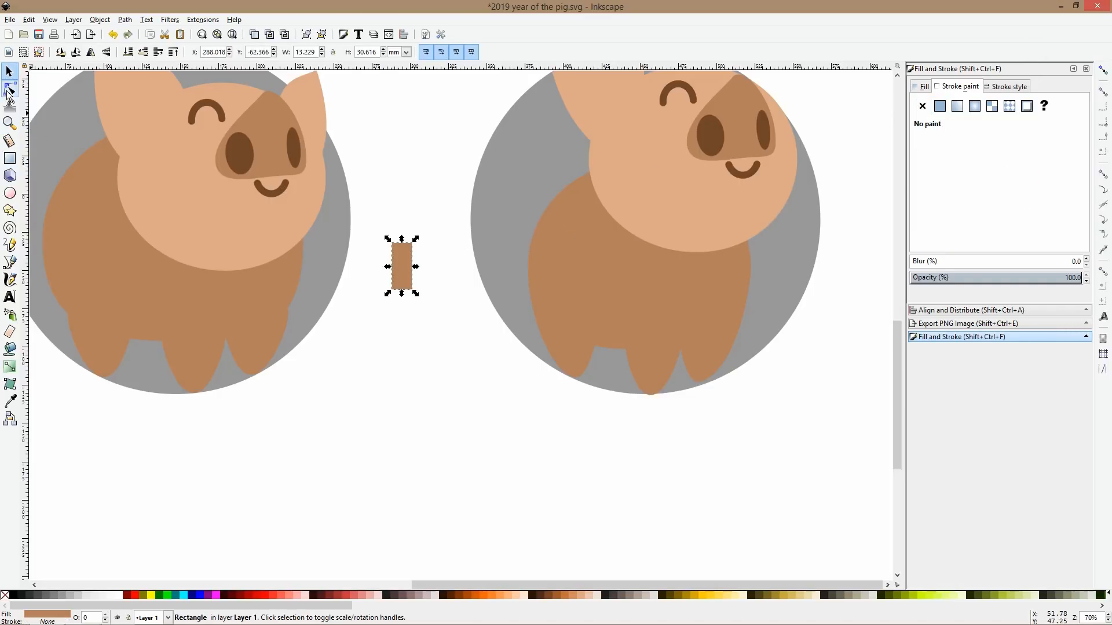
{"action": "left_click", "coordinate": [9, 90]}
{"action": "scroll", "coordinate": [399, 257], "scroll_direction": "up", "scroll_amount": 2}
{"action": "left_click_drag", "start_coordinate": [425, 229], "coordinate": [425, 249]}
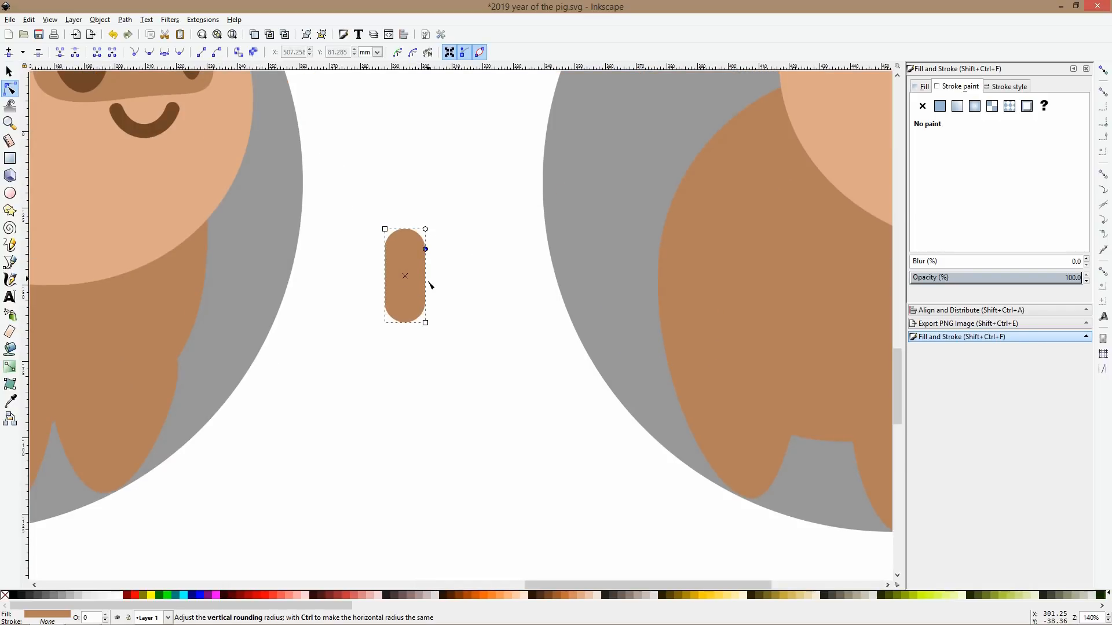
{"action": "key", "text": "s"}
Turn the rounded rectangle horizontal and stack a smaller copy of about 22 by 10 mm above it.
{"action": "left_click", "coordinate": [425, 248]}
{"action": "mouse_move", "coordinate": [429, 224]}
{"action": "left_mouse_down"}
{"action": "mouse_move", "coordinate": [454, 300]}
{"action": "mouse_move", "coordinate": [405, 289]}
{"action": "mouse_move", "coordinate": [430, 252]}
{"action": "left_mouse_up"}
{"action": "left_click", "coordinate": [426, 283]}
{"action": "left_click", "coordinate": [498, 289]}
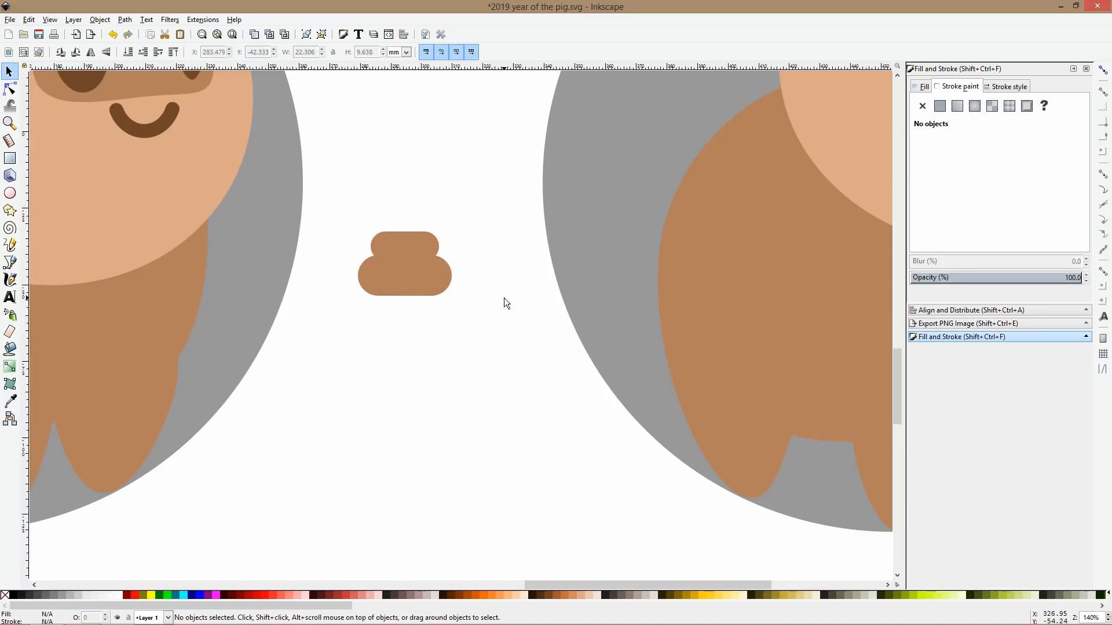
Rotate both rounded rectangles upright together and place them at the rear edge of the right pig's body.
{"action": "left_click", "coordinate": [436, 255]}
{"action": "left_click", "coordinate": [442, 286], "text": "shift"}
{"action": "left_click", "coordinate": [442, 272]}
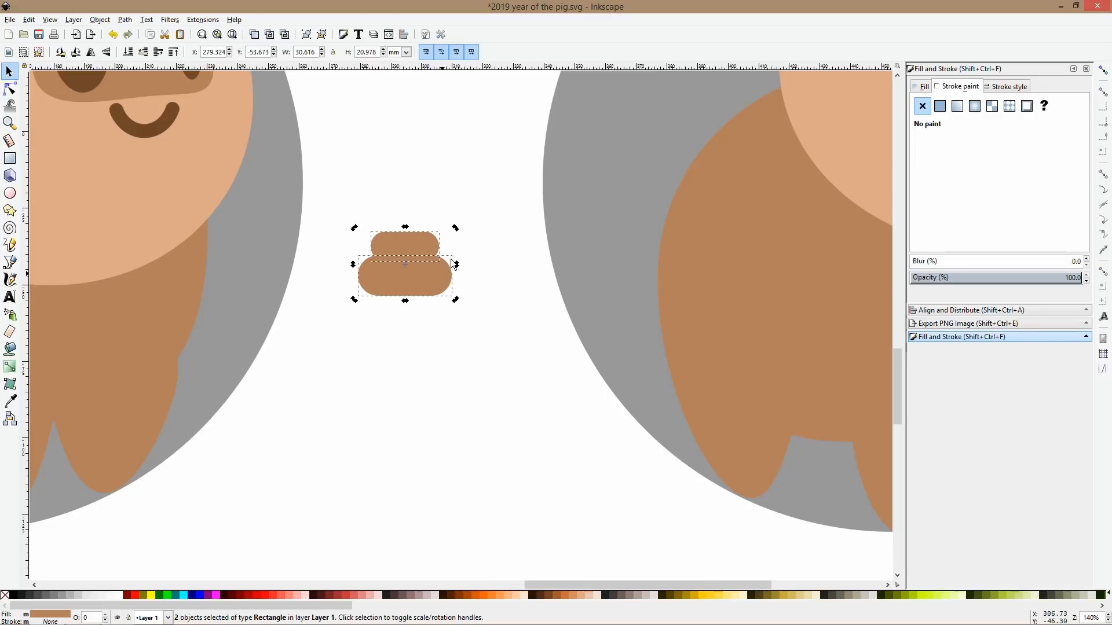
{"action": "mouse_move", "coordinate": [457, 230]}
{"action": "left_mouse_down"}
{"action": "mouse_move", "coordinate": [385, 215]}
{"action": "mouse_move", "coordinate": [579, 214]}
{"action": "mouse_move", "coordinate": [655, 242]}
{"action": "mouse_move", "coordinate": [621, 240]}
{"action": "left_mouse_up"}
{"action": "left_click", "coordinate": [449, 330]}
{"action": "scroll", "coordinate": [640, 252], "scroll_direction": "up", "scroll_amount": 2}
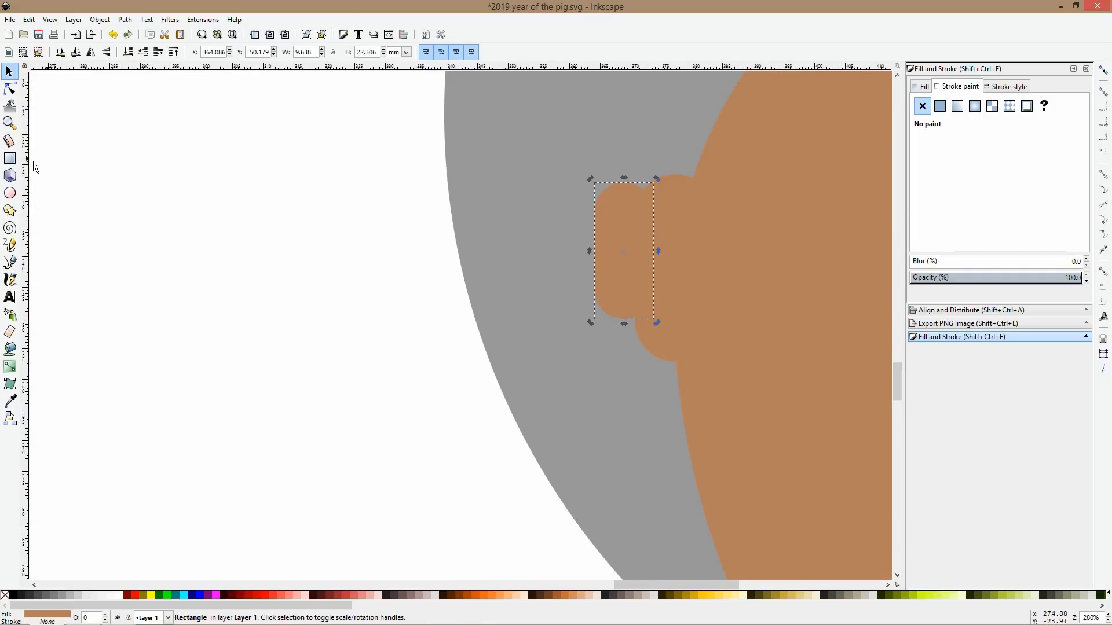
Draw a small closed triangle with the Pen tool, pointing outward over the smaller rounded rectangle.
{"action": "left_click", "coordinate": [10, 262]}
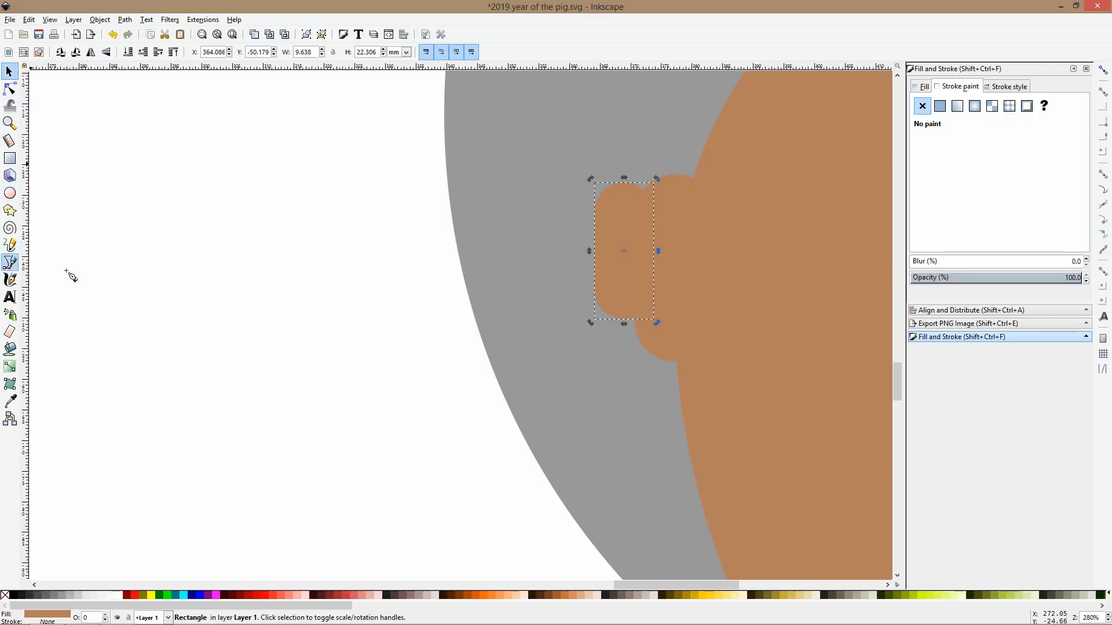
{"action": "left_click", "coordinate": [611, 221]}
{"action": "left_click", "coordinate": [567, 209]}
{"action": "left_click", "coordinate": [603, 261]}
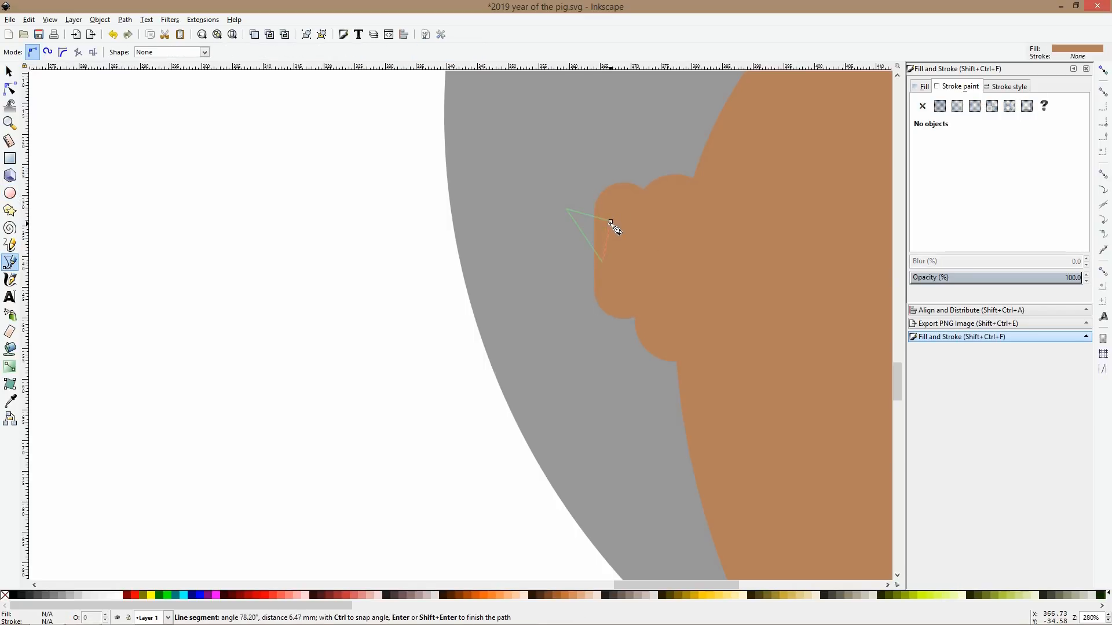
{"action": "left_click", "coordinate": [611, 222]}
Delete the smaller rounded rectangle and move the triangle against the remaining one as the tail tip.
{"action": "key", "text": "s"}
{"action": "left_click_drag", "start_coordinate": [616, 198], "coordinate": [326, 249]}
{"action": "key", "text": "Delete"}
{"action": "left_click", "coordinate": [601, 242]}
{"action": "left_click_drag", "start_coordinate": [630, 238], "coordinate": [675, 253]}
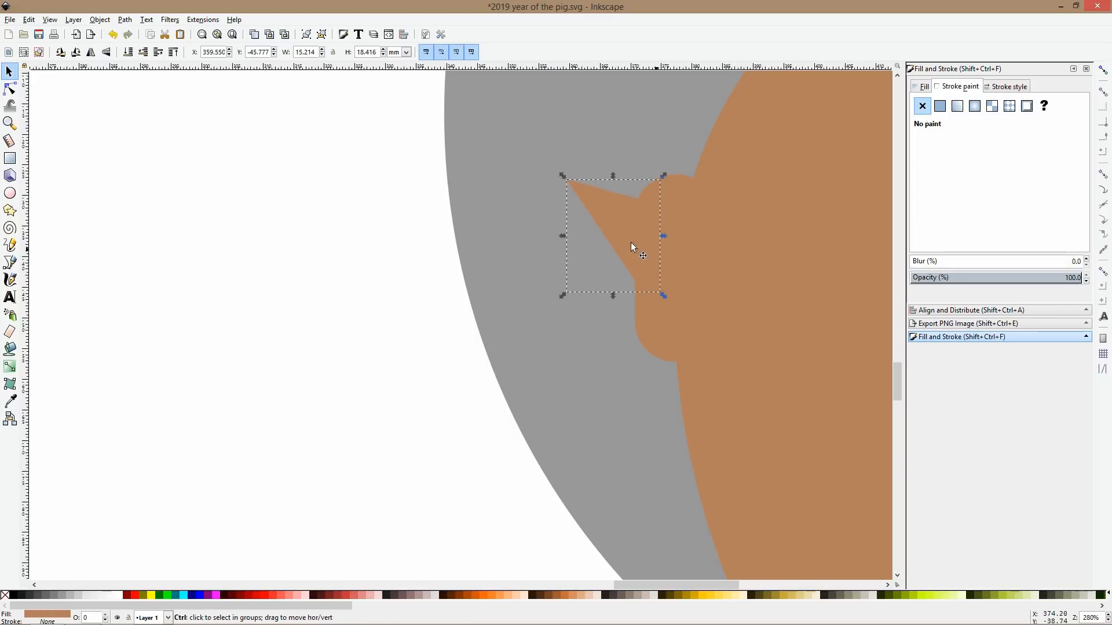
Reshape the triangle into a curved, pointed tail tip by moving its outer node and bending its edges.
{"action": "left_click", "coordinate": [10, 88]}
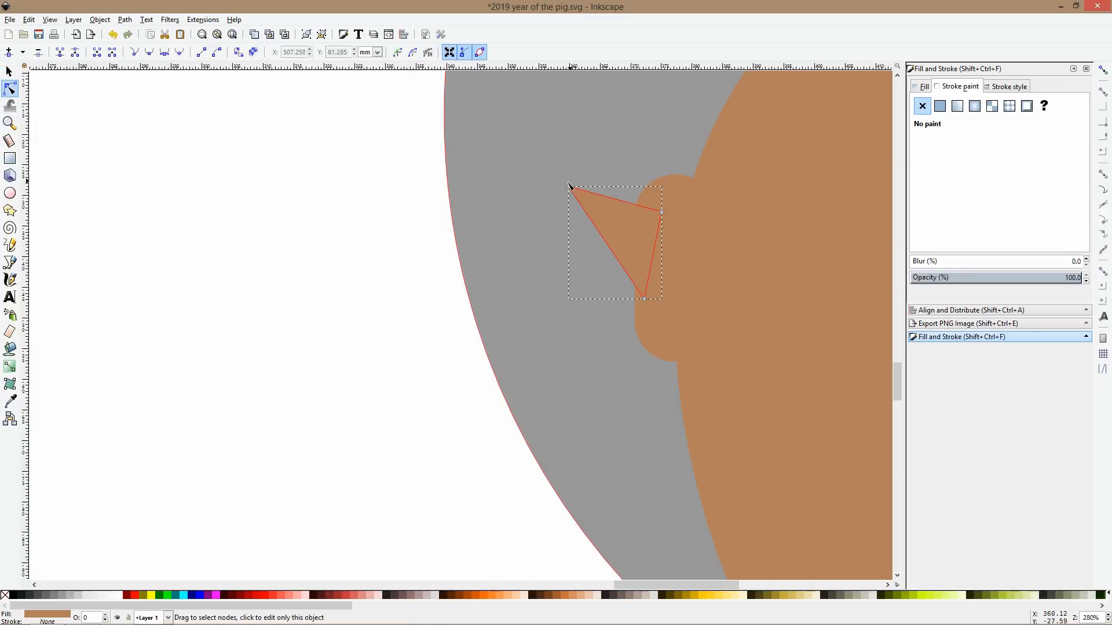
{"action": "left_click_drag", "start_coordinate": [571, 186], "coordinate": [578, 252]}
{"action": "double_click", "coordinate": [596, 234]}
{"action": "key", "text": "s"}
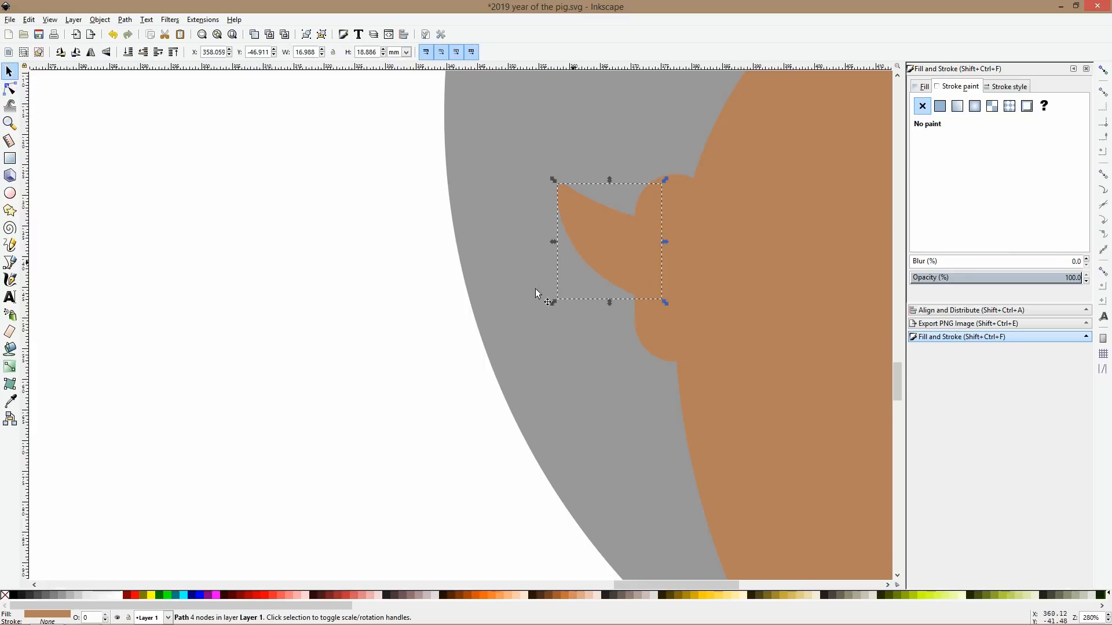
Rotate the tail tip more upright and tilt the rounded rectangle at its base.
{"action": "left_click_drag", "start_coordinate": [553, 180], "coordinate": [605, 211]}
{"action": "left_click", "coordinate": [655, 193]}
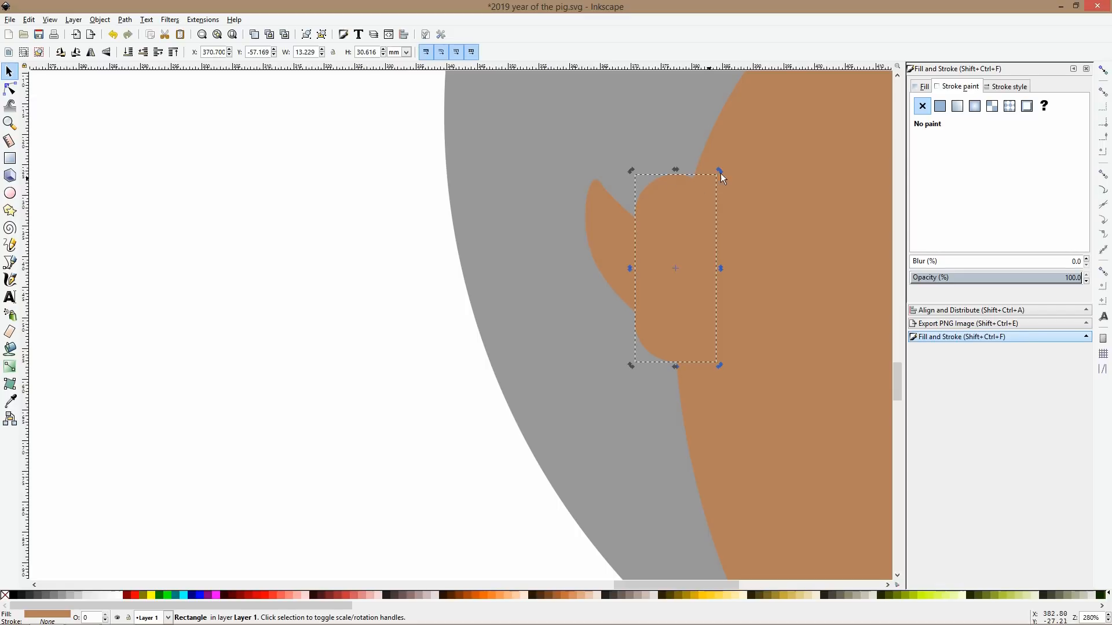
{"action": "key", "text": "bracketright"}
Fine-tune the tail tip's rotation and position so it joins the rounded base at the pig's rear.
{"action": "left_click", "coordinate": [596, 193]}
{"action": "left_click", "coordinate": [588, 205]}
{"action": "left_click_drag", "start_coordinate": [583, 168], "coordinate": [619, 162]}
{"action": "left_click_drag", "start_coordinate": [617, 205], "coordinate": [624, 211]}
{"action": "left_click_drag", "start_coordinate": [596, 171], "coordinate": [583, 173]}
{"action": "scroll", "coordinate": [448, 249], "scroll_direction": "down", "scroll_amount": 3}
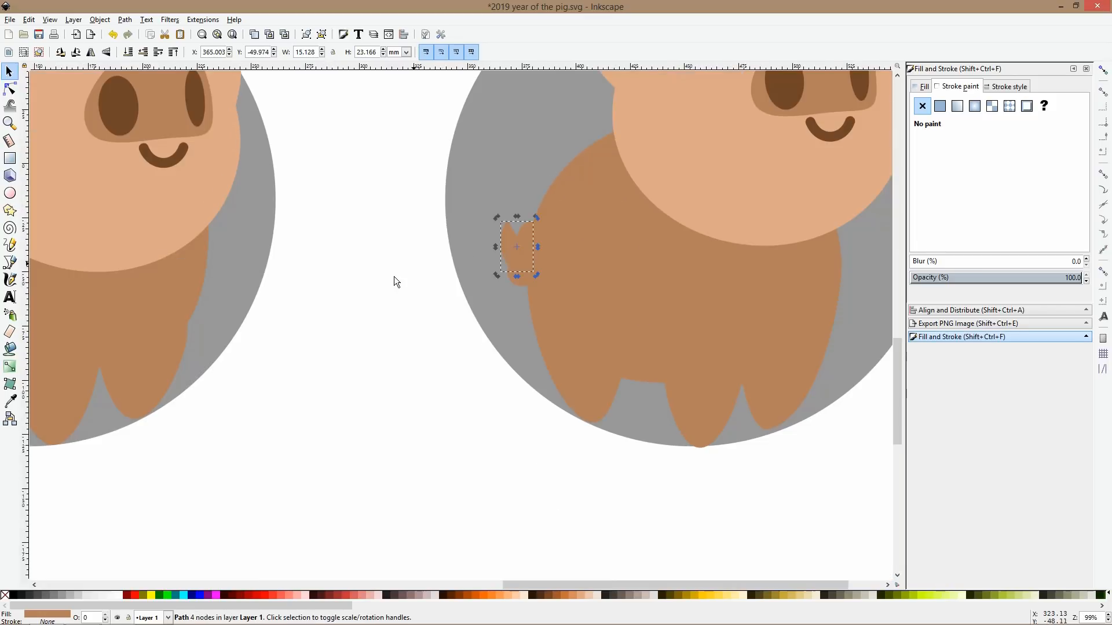
{"action": "left_click", "coordinate": [394, 276]}
{"action": "scroll", "coordinate": [565, 327], "scroll_direction": "down", "scroll_amount": 3}
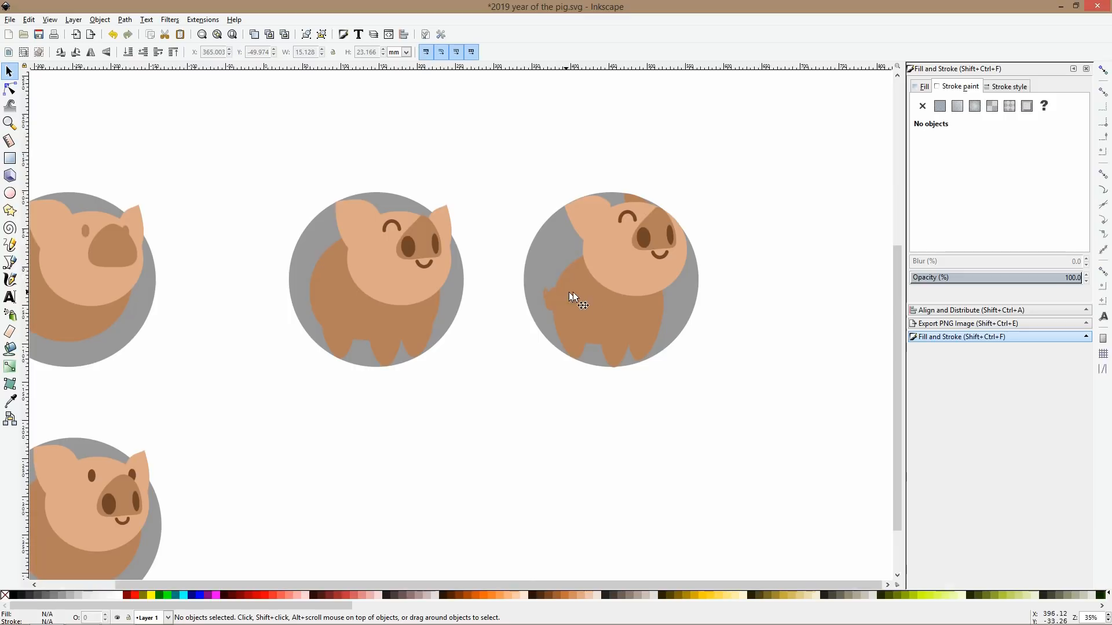
Adjust the lower nodes of the newest pig's body so the middle and front feet rest on the grey circle's edge.
{"action": "scroll", "coordinate": [572, 291], "scroll_direction": "up", "scroll_amount": 2}
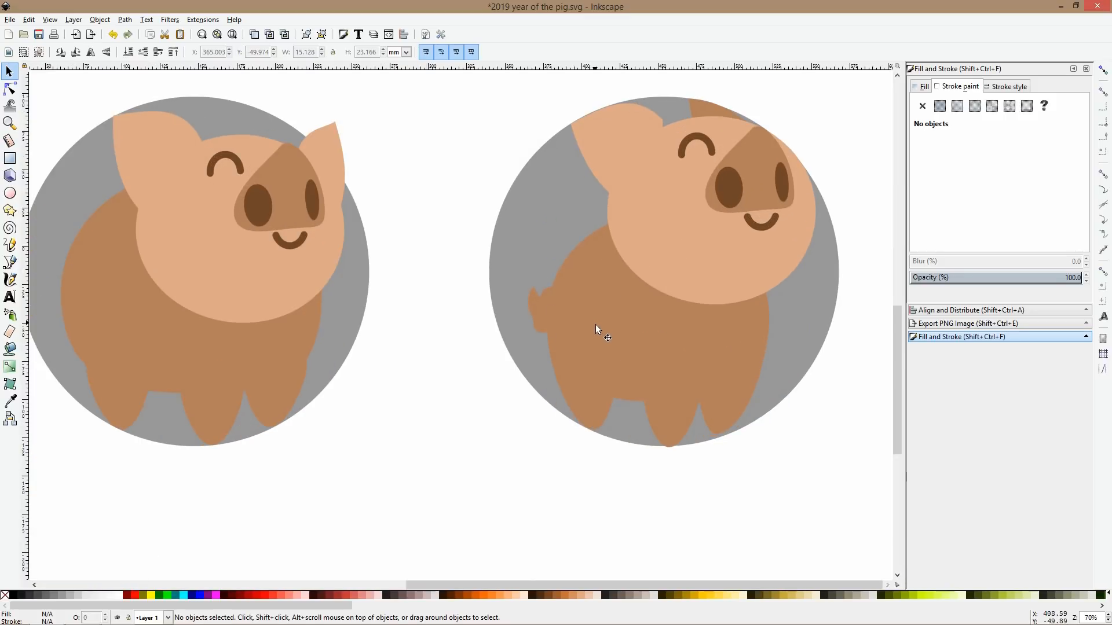
{"action": "scroll", "coordinate": [712, 409], "scroll_direction": "up", "scroll_amount": 1}
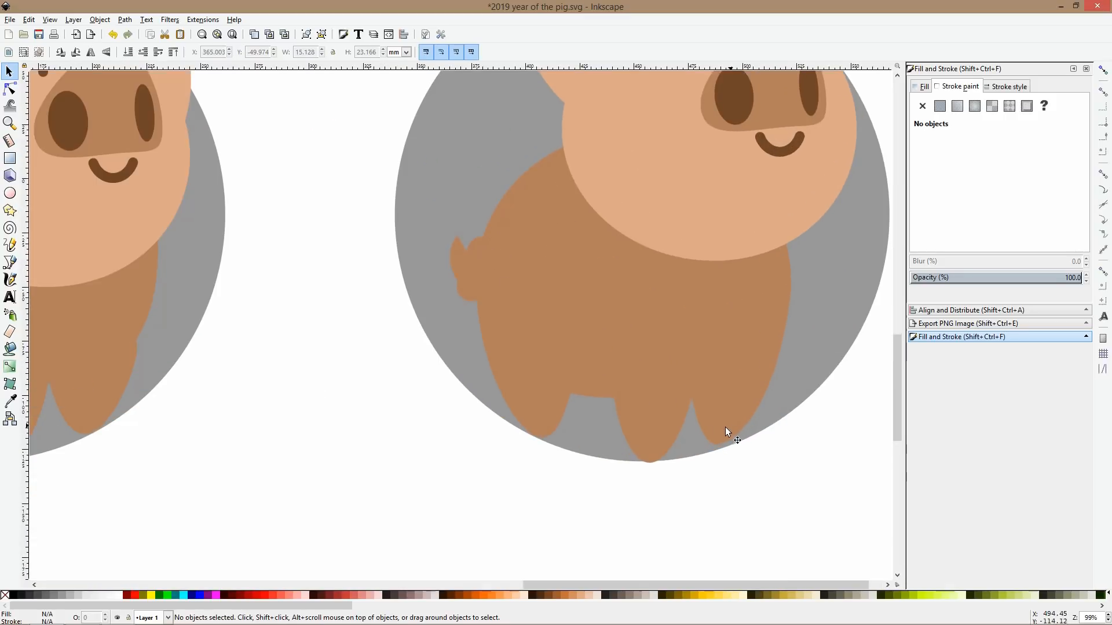
{"action": "scroll", "coordinate": [725, 428], "scroll_direction": "up", "scroll_amount": 1}
{"action": "left_click", "coordinate": [10, 89]}
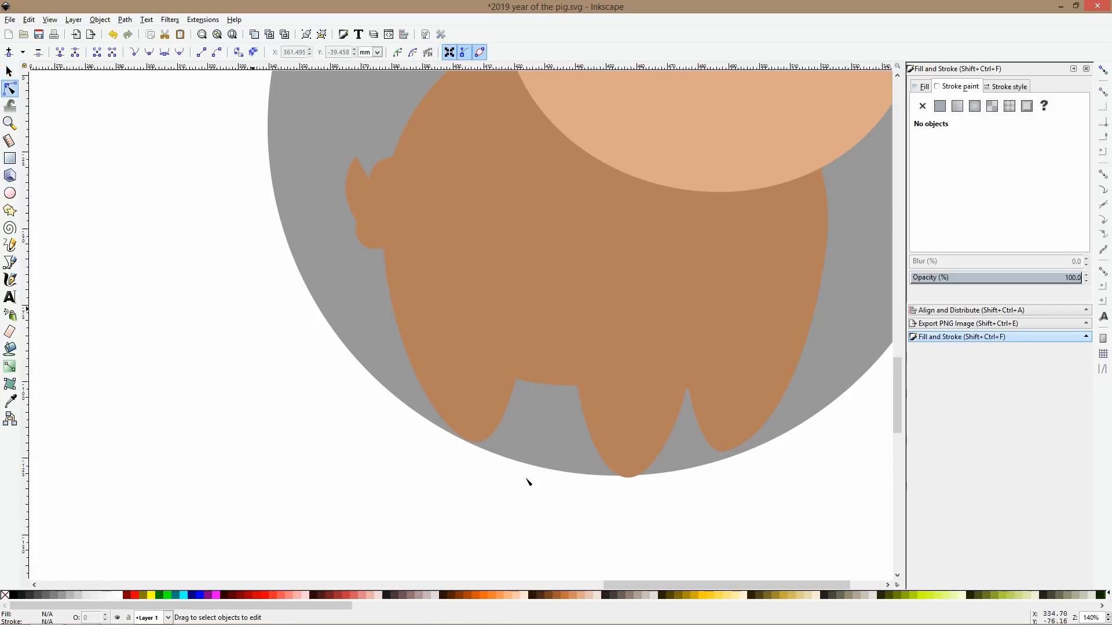
{"action": "left_click", "coordinate": [626, 471]}
{"action": "scroll", "coordinate": [630, 483], "scroll_direction": "up", "scroll_amount": 3}
{"action": "left_click", "coordinate": [622, 452]}
{"action": "scroll", "coordinate": [841, 460], "scroll_direction": "down", "scroll_amount": 3}
{"action": "scroll", "coordinate": [864, 442], "scroll_direction": "up", "scroll_amount": 1}
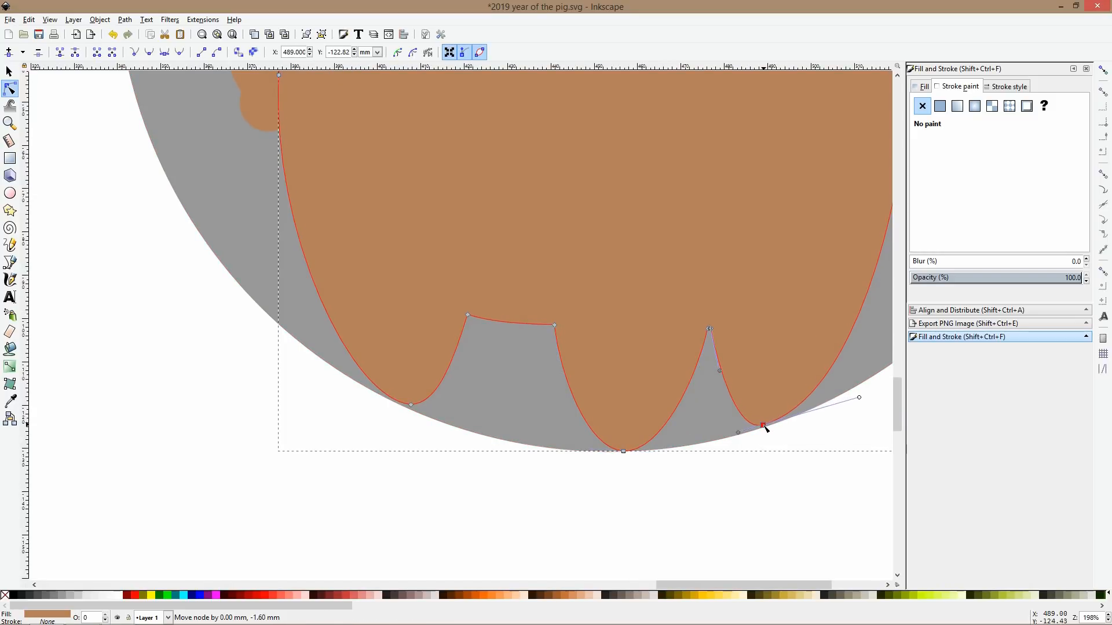
{"action": "key", "text": "s"}
{"action": "left_click", "coordinate": [779, 451]}
{"action": "scroll", "coordinate": [811, 446], "scroll_direction": "down", "scroll_amount": 6}
{"action": "scroll", "coordinate": [707, 359], "scroll_direction": "up", "scroll_amount": 3}
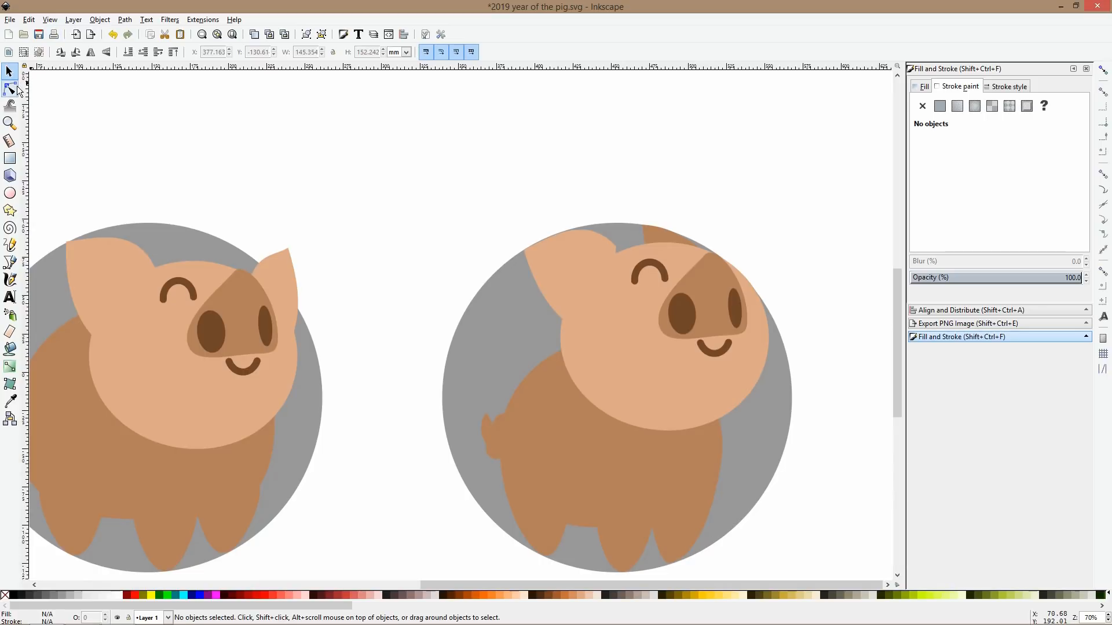
Reshape the newest pig's left ear by shifting its base nodes toward the back of the head and bending its outer edge inward.
{"action": "left_click", "coordinate": [590, 250]}
{"action": "left_click_drag", "start_coordinate": [620, 284], "coordinate": [618, 284]}
{"action": "left_click", "coordinate": [9, 88]}
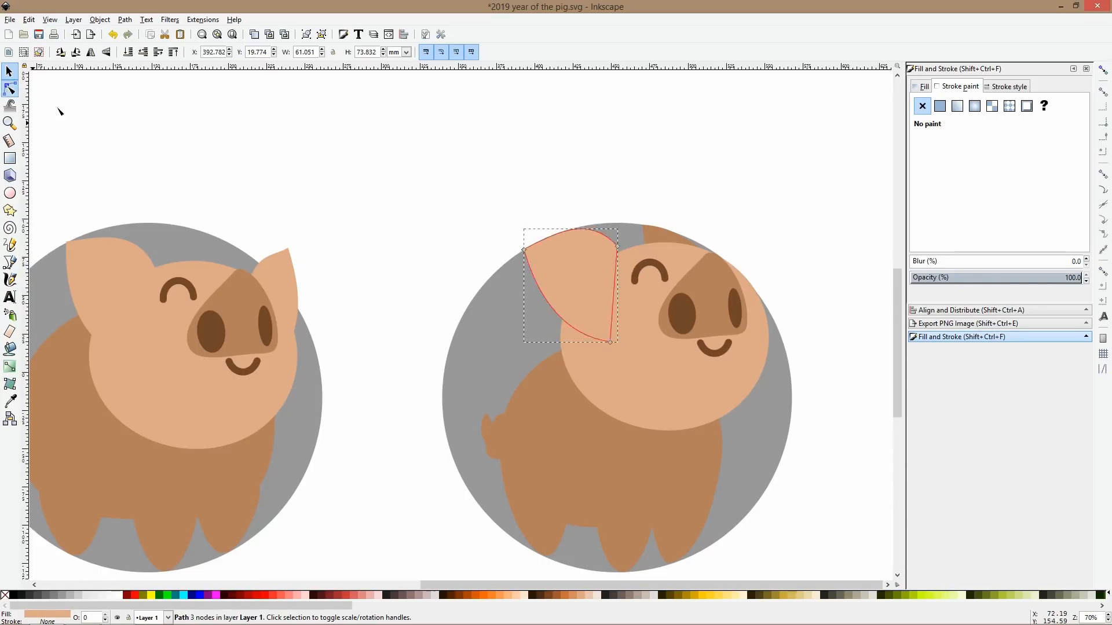
{"action": "scroll", "coordinate": [586, 241], "scroll_direction": "up", "scroll_amount": 2}
{"action": "left_click_drag", "start_coordinate": [648, 231], "coordinate": [652, 237]}
{"action": "left_click_drag", "start_coordinate": [634, 421], "coordinate": [571, 408]}
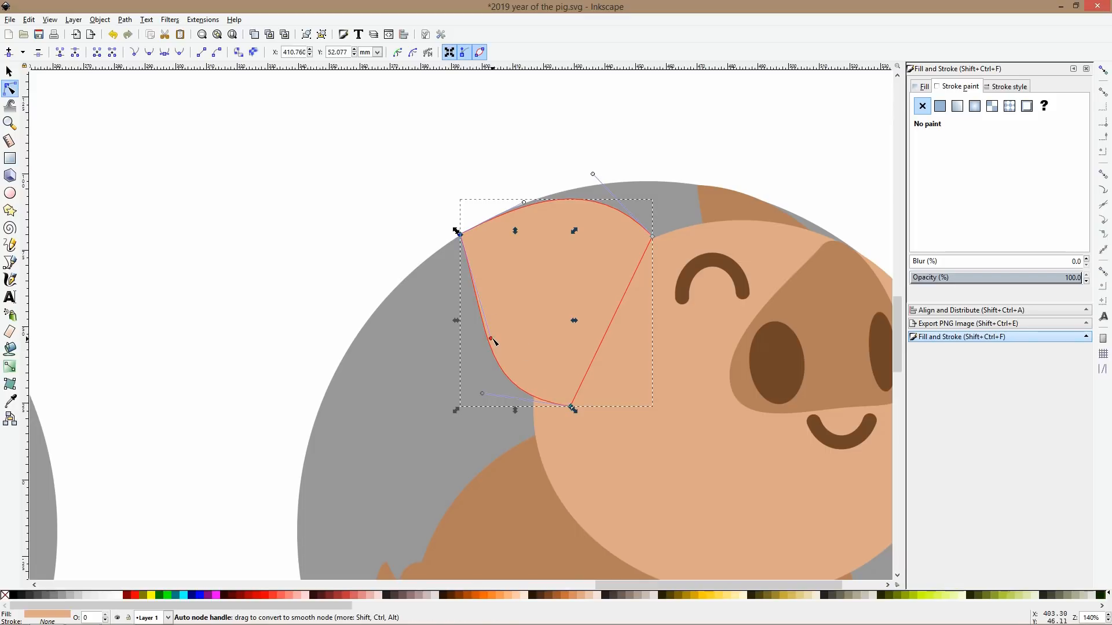
{"action": "left_click_drag", "start_coordinate": [491, 339], "coordinate": [513, 332]}
Move only the left ear's lower base node about 8.5 mm up and 3 mm right to shorten the ear.
{"action": "left_click_drag", "start_coordinate": [575, 405], "coordinate": [579, 380]}
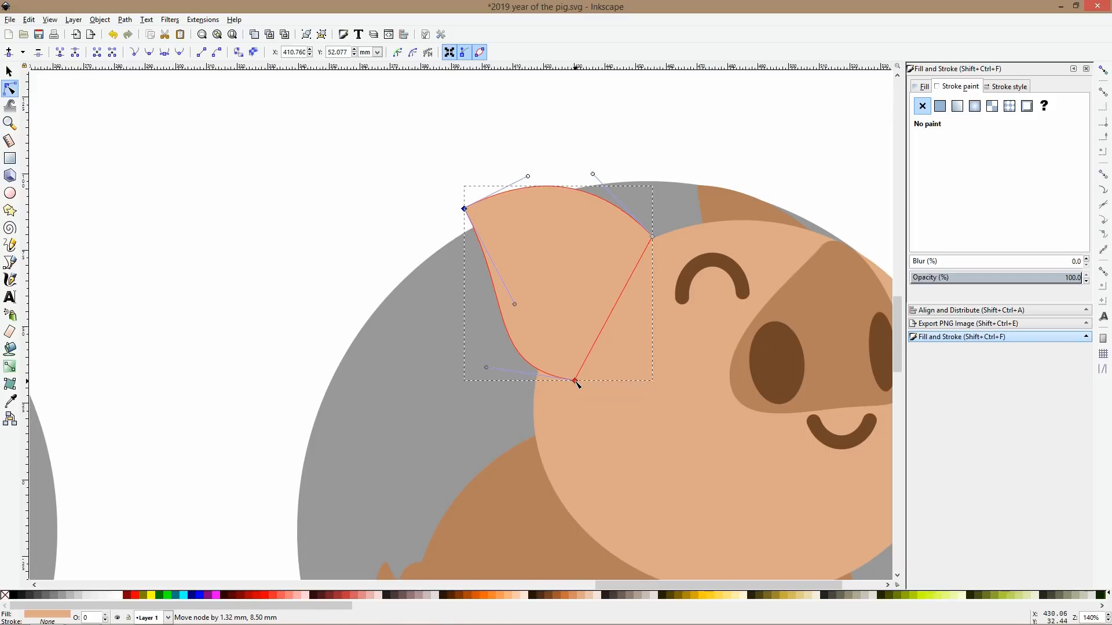
{"action": "key", "text": "ctrl+z"}
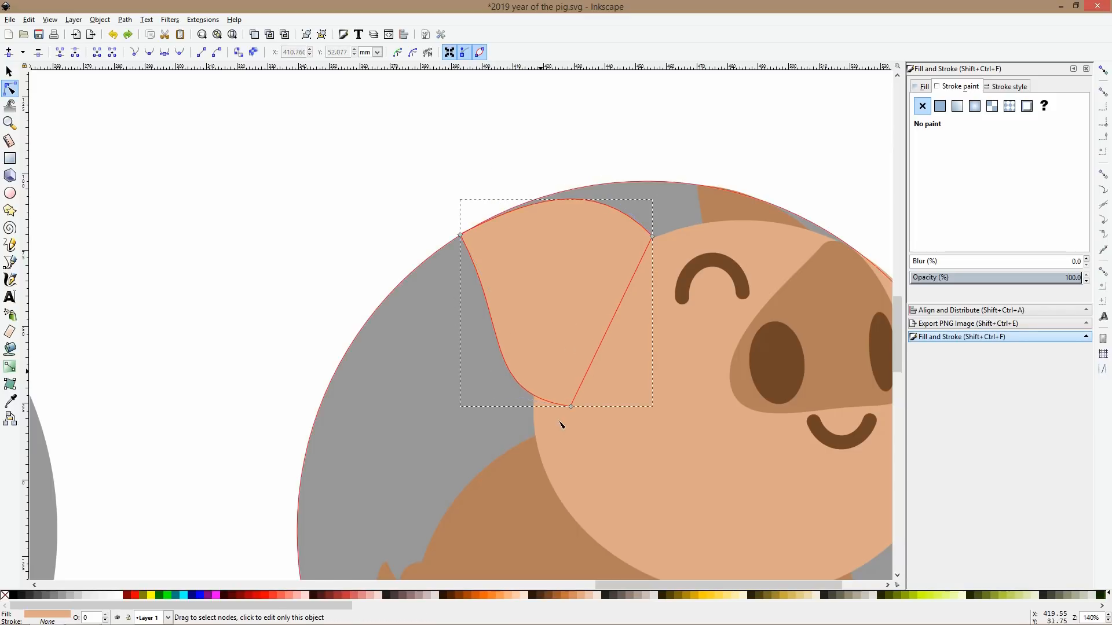
{"action": "left_click", "coordinate": [572, 405]}
{"action": "left_click_drag", "start_coordinate": [582, 375], "coordinate": [582, 380]}
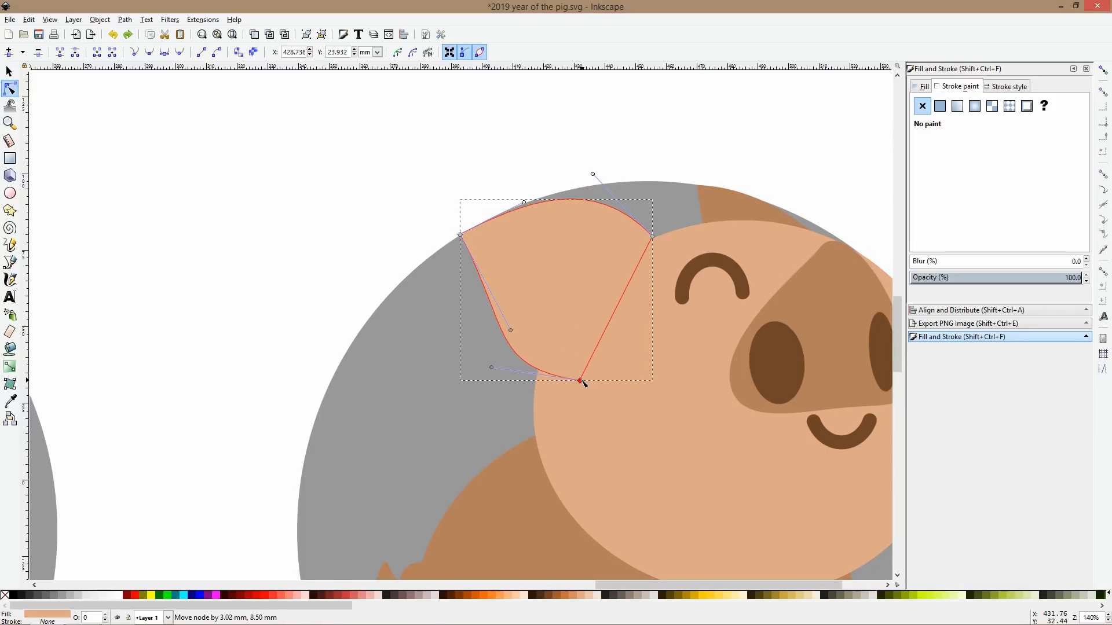
{"action": "key", "text": "s"}
{"action": "scroll", "coordinate": [582, 380], "scroll_direction": "down", "scroll_amount": 3}
{"action": "left_click", "coordinate": [662, 271]}
{"action": "scroll", "coordinate": [697, 329], "scroll_direction": "down", "scroll_amount": 1}
{"action": "scroll", "coordinate": [698, 329], "scroll_direction": "down", "scroll_amount": 1}
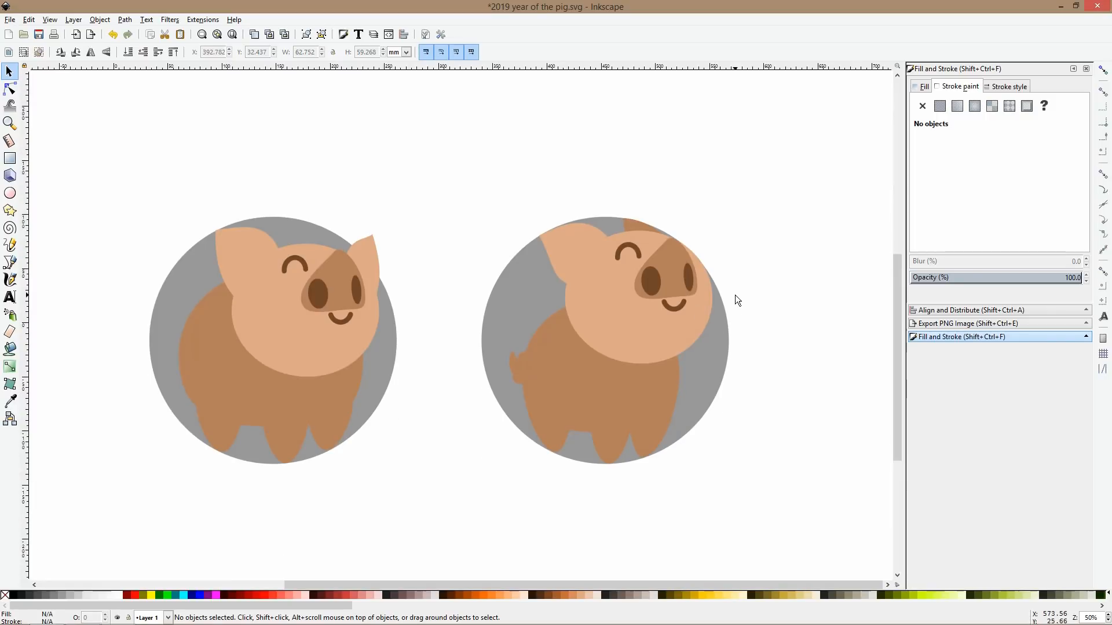
Select both tail pieces, rotate them slightly and shift them closer to the pig's body.
{"action": "left_click_drag", "start_coordinate": [452, 289], "coordinate": [561, 423]}
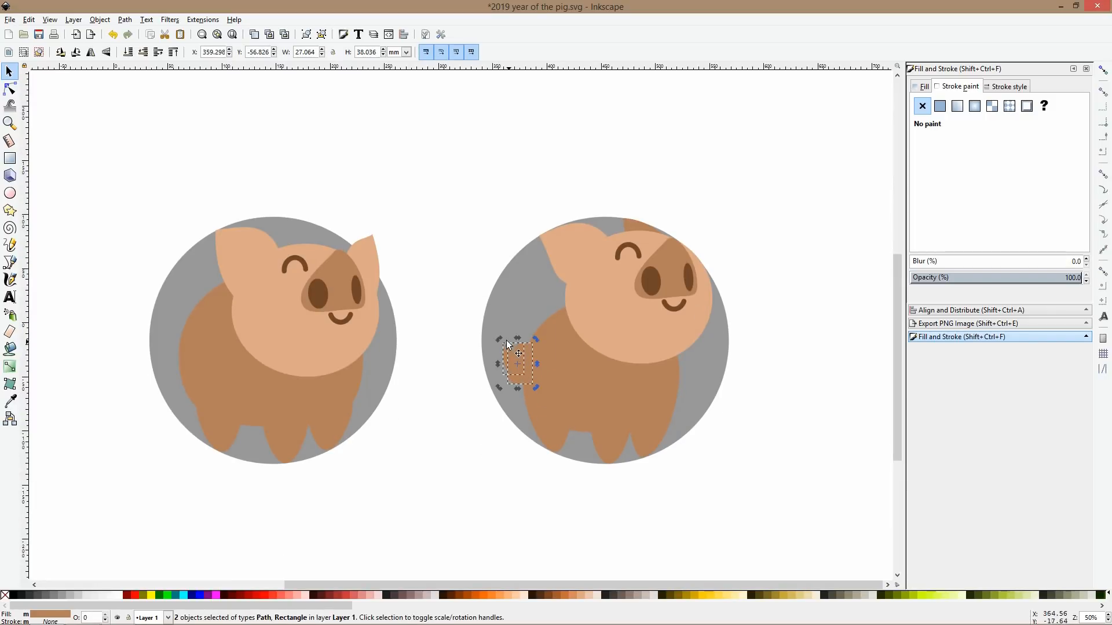
{"action": "left_click_drag", "start_coordinate": [502, 339], "coordinate": [520, 342]}
{"action": "left_click", "coordinate": [499, 462]}
{"action": "scroll", "coordinate": [708, 439], "scroll_direction": "down", "scroll_amount": 2}
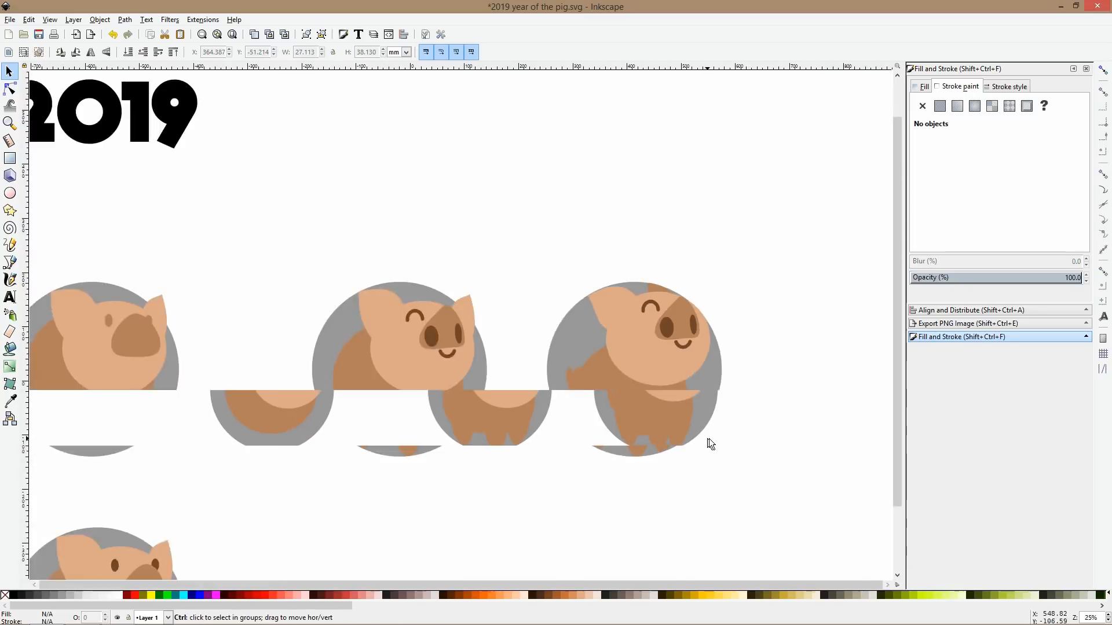
Enlarge the newest pig's body to about 169 × 177 mm so it fills more of the grey circle.
{"action": "left_click_drag", "start_coordinate": [727, 411], "coordinate": [546, 326]}
{"action": "left_click_drag", "start_coordinate": [295, 263], "coordinate": [411, 222]}
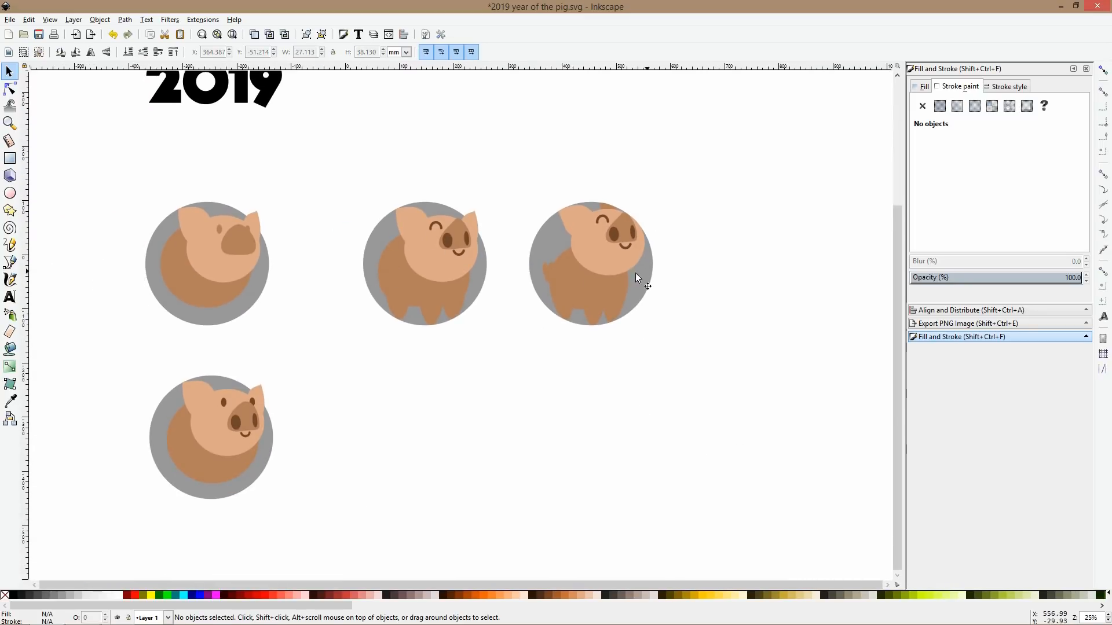
{"action": "scroll", "coordinate": [635, 277], "scroll_direction": "up", "scroll_amount": 3}
{"action": "mouse_move", "coordinate": [624, 471]}
{"action": "left_mouse_down"}
{"action": "mouse_move", "coordinate": [323, 191]}
{"action": "mouse_move", "coordinate": [352, 363]}
{"action": "left_mouse_up"}
{"action": "left_click", "coordinate": [399, 312]}
{"action": "left_click_drag", "start_coordinate": [390, 207], "coordinate": [356, 169]}
{"action": "left_click_drag", "start_coordinate": [469, 277], "coordinate": [560, 357]}
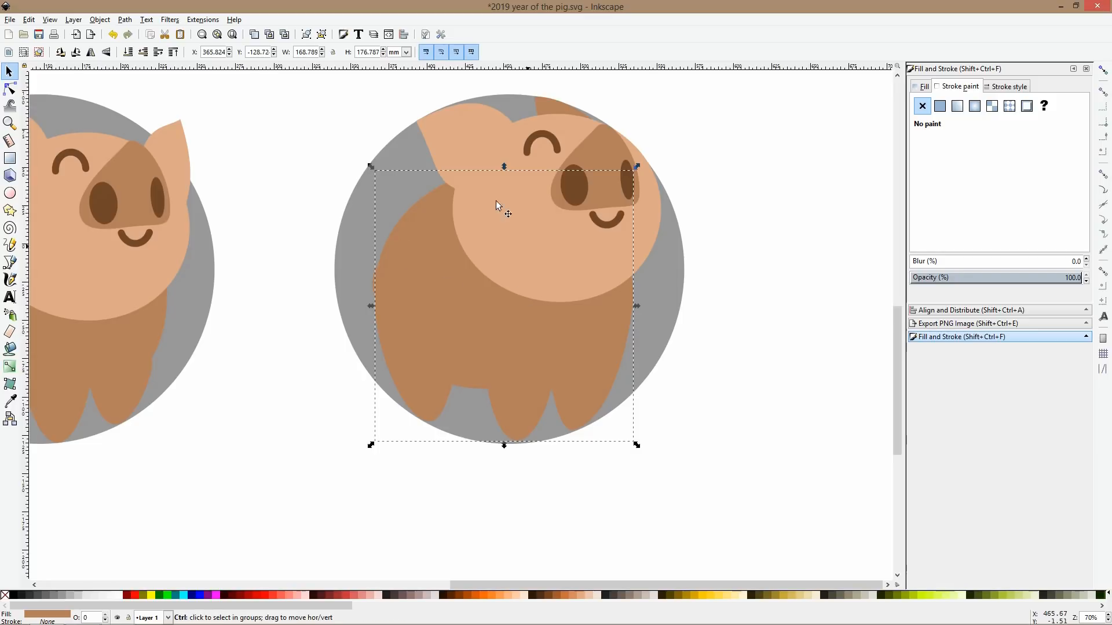
{"action": "left_click_drag", "start_coordinate": [374, 88], "coordinate": [700, 335]}
Shift both tail pieces left until they stick out from the enlarged body, and rotate them slightly.
{"action": "left_click_drag", "start_coordinate": [240, 203], "coordinate": [415, 347]}
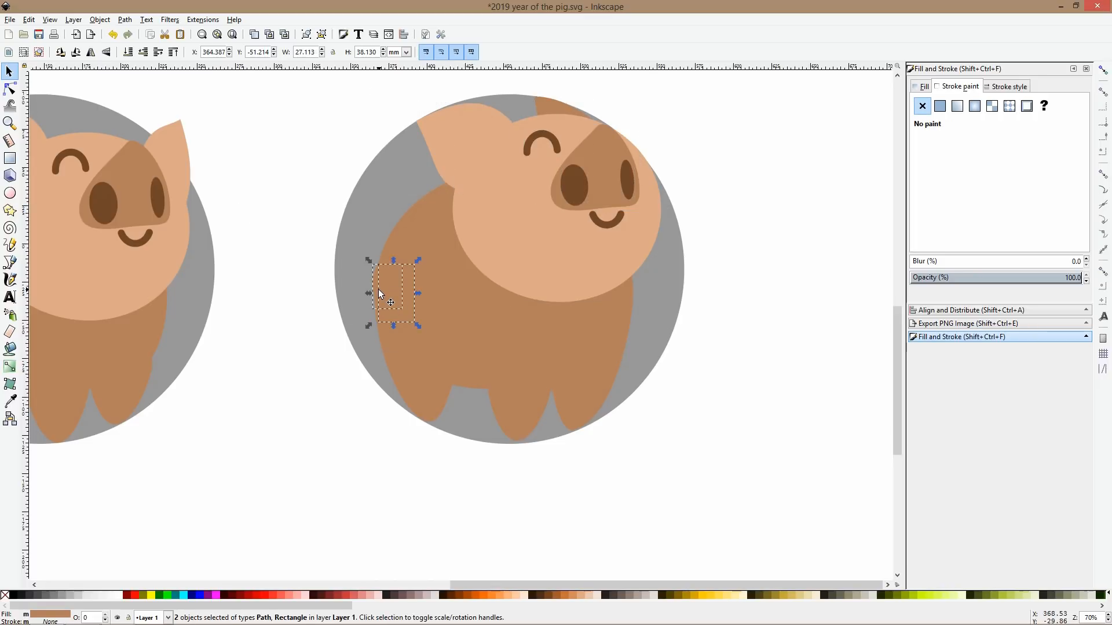
{"action": "key", "text": "shift+Left"}
{"action": "key", "text": "shift+Left"}
{"action": "key", "text": "shift+Left"}
{"action": "key", "text": "shift+Down"}
{"action": "key", "text": "shift+Up"}
{"action": "scroll", "coordinate": [380, 290], "scroll_direction": "up", "scroll_amount": 2}
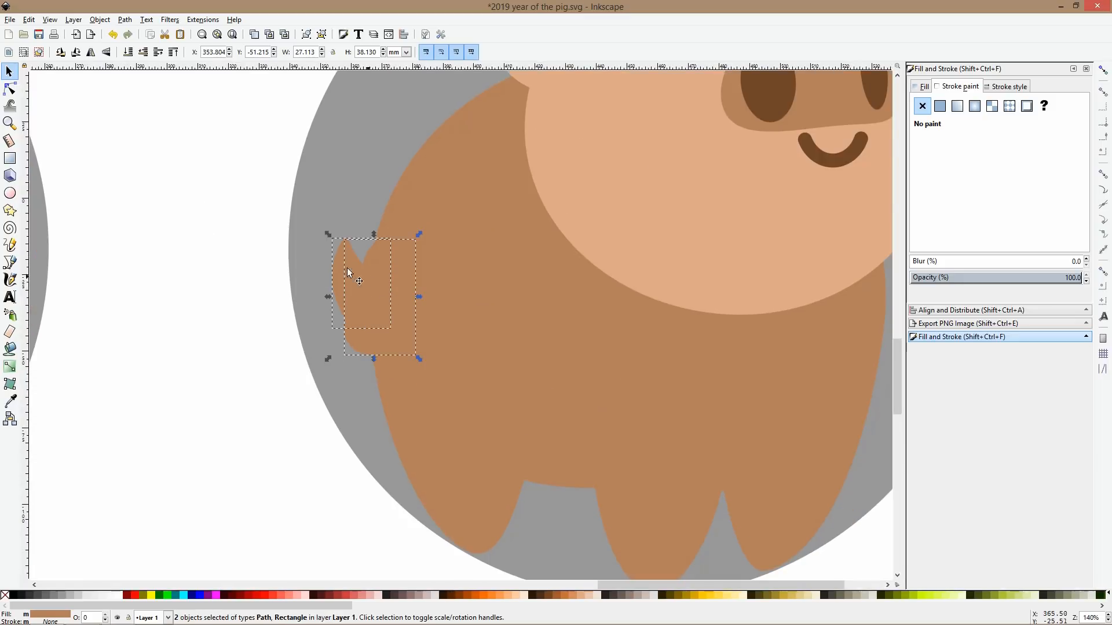
{"action": "left_click_drag", "start_coordinate": [327, 234], "coordinate": [318, 234]}
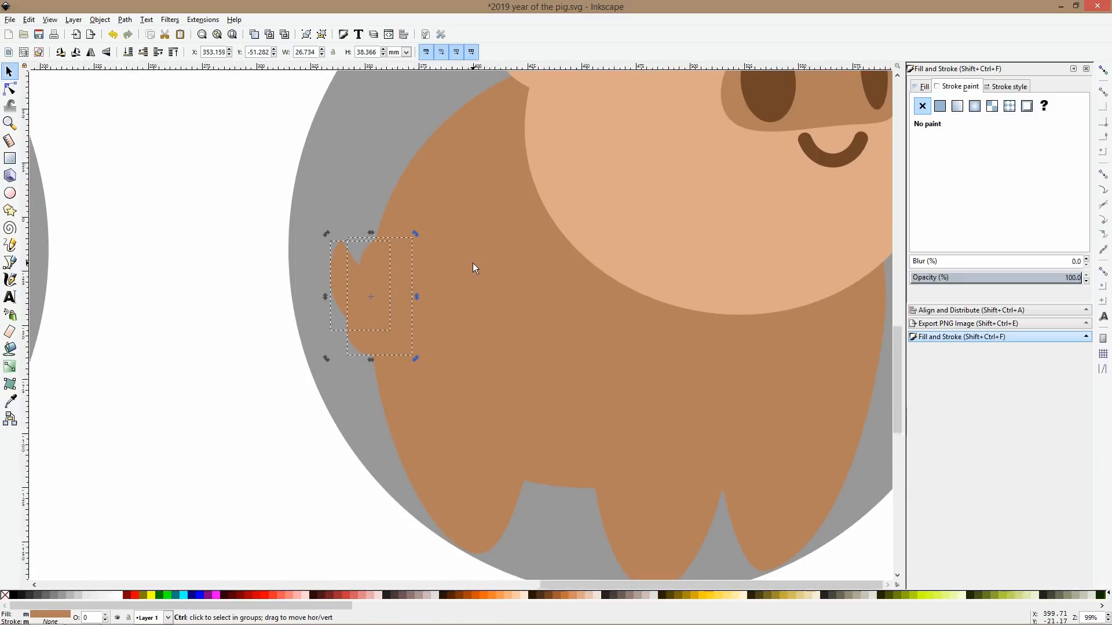
Select the newest pig's head with its ears and facial features and enlarge it to about 185 × 156 mm.
{"action": "scroll", "coordinate": [473, 263], "scroll_direction": "down", "scroll_amount": 3}
{"action": "left_click_drag", "start_coordinate": [619, 222], "coordinate": [443, 277]}
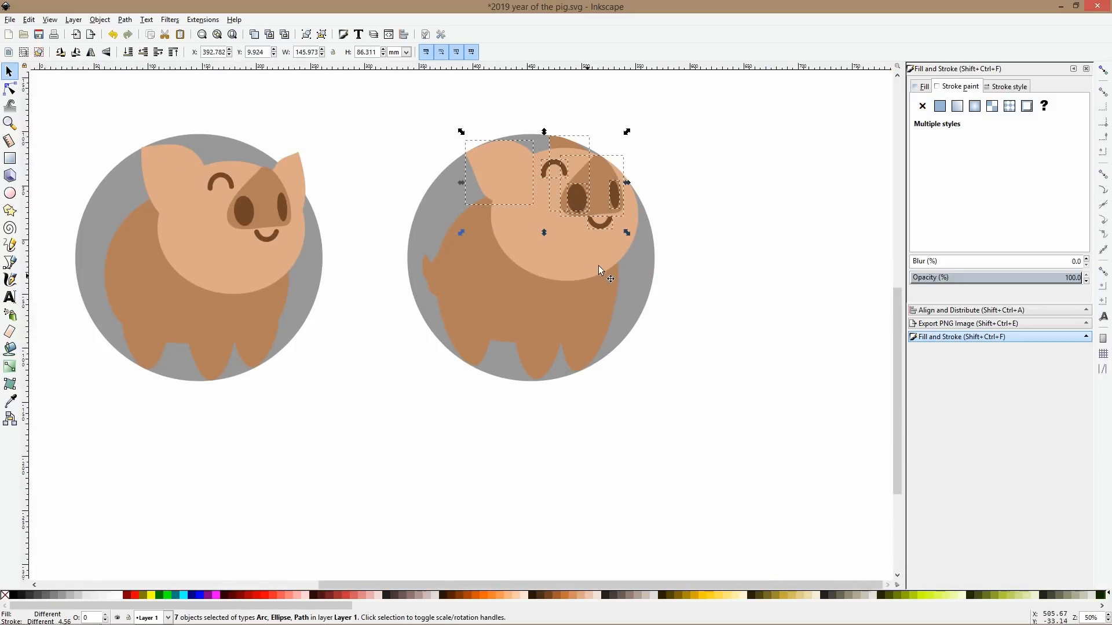
{"action": "left_click_drag", "start_coordinate": [700, 113], "coordinate": [427, 282]}
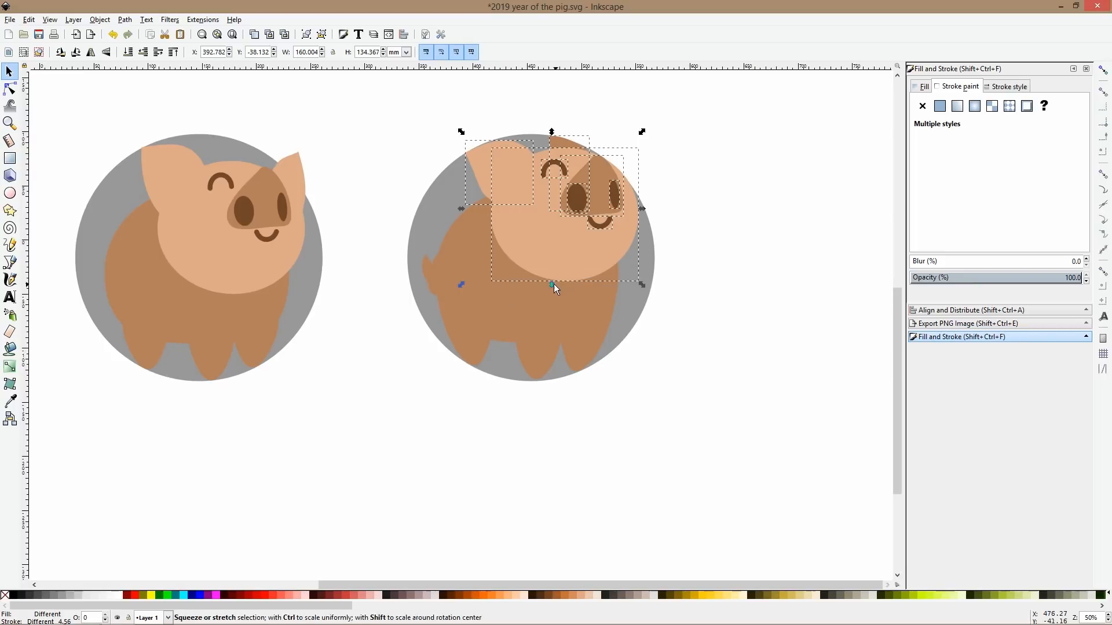
{"action": "left_click_drag", "start_coordinate": [551, 286], "coordinate": [551, 307]}
{"action": "scroll", "coordinate": [580, 231], "scroll_direction": "up", "scroll_amount": 2}
{"action": "left_click_drag", "start_coordinate": [610, 273], "coordinate": [609, 287]}
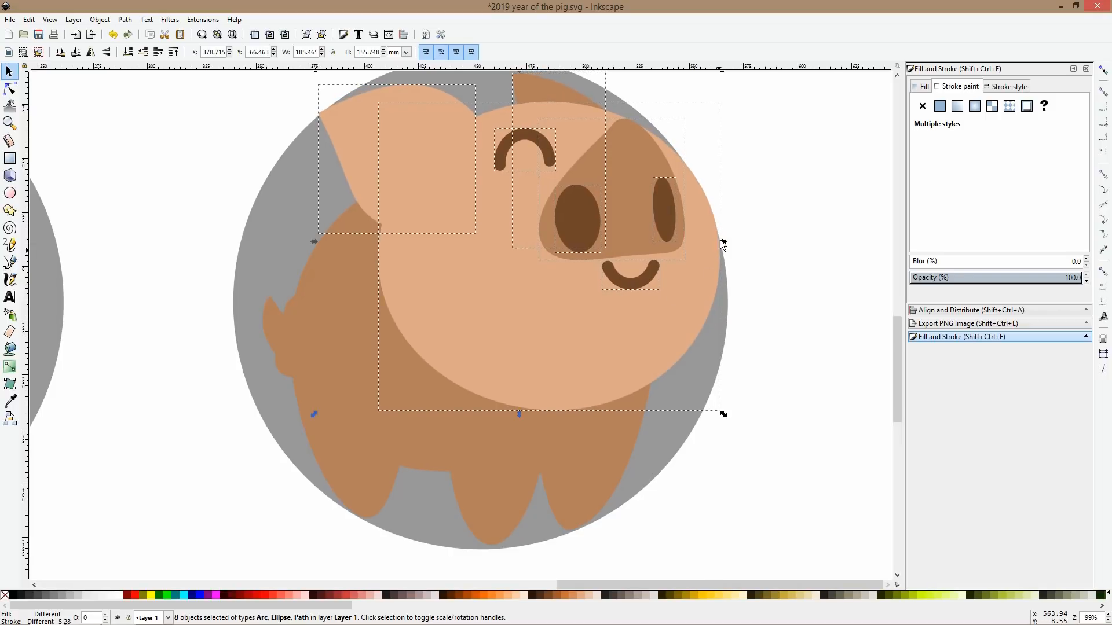
Enlarge the snout and both nostrils together to about 73 × 70 mm.
{"action": "scroll", "coordinate": [724, 235], "scroll_direction": "up", "scroll_amount": 4}
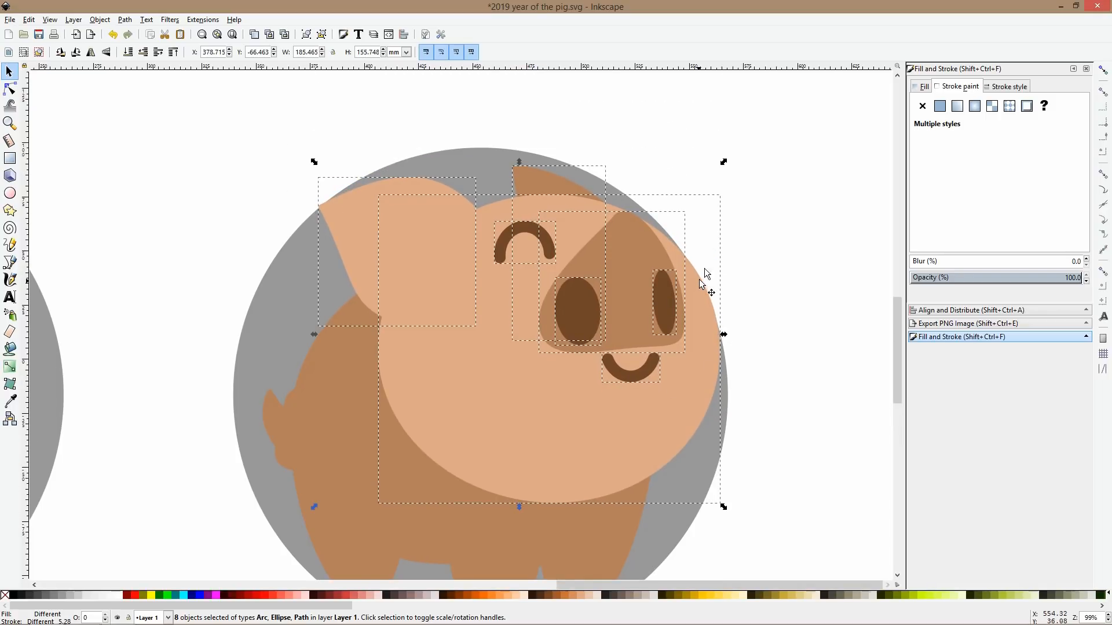
{"action": "left_click_drag", "start_coordinate": [735, 207], "coordinate": [525, 360]}
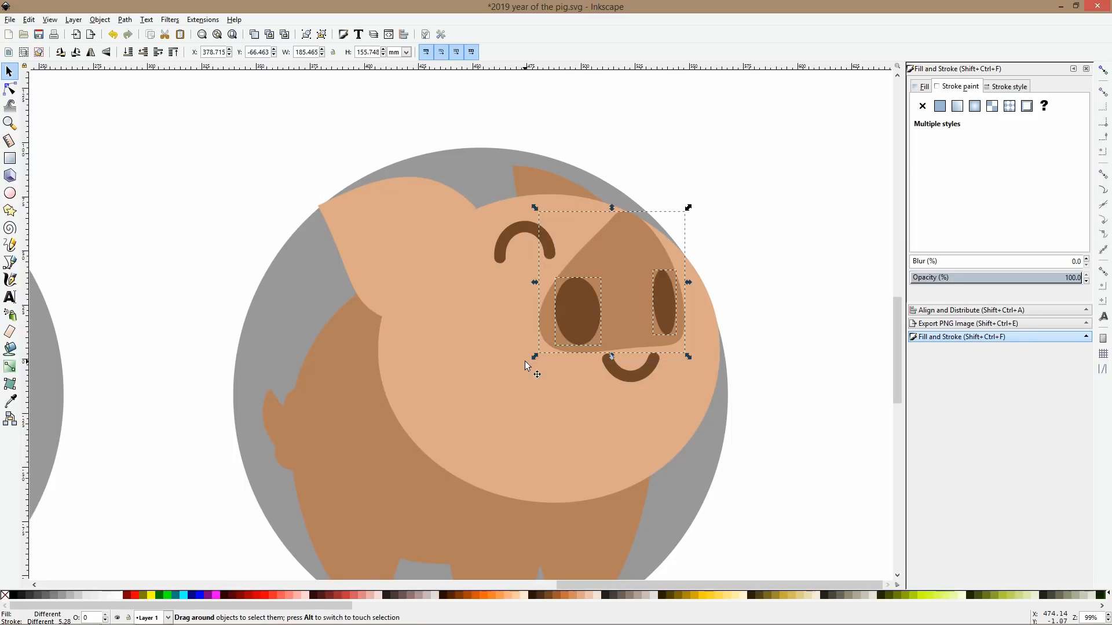
{"action": "left_click_drag", "start_coordinate": [613, 207], "coordinate": [614, 197]}
{"action": "left_click", "coordinate": [733, 240]}
{"action": "scroll", "coordinate": [731, 258], "scroll_direction": "down", "scroll_amount": 4}
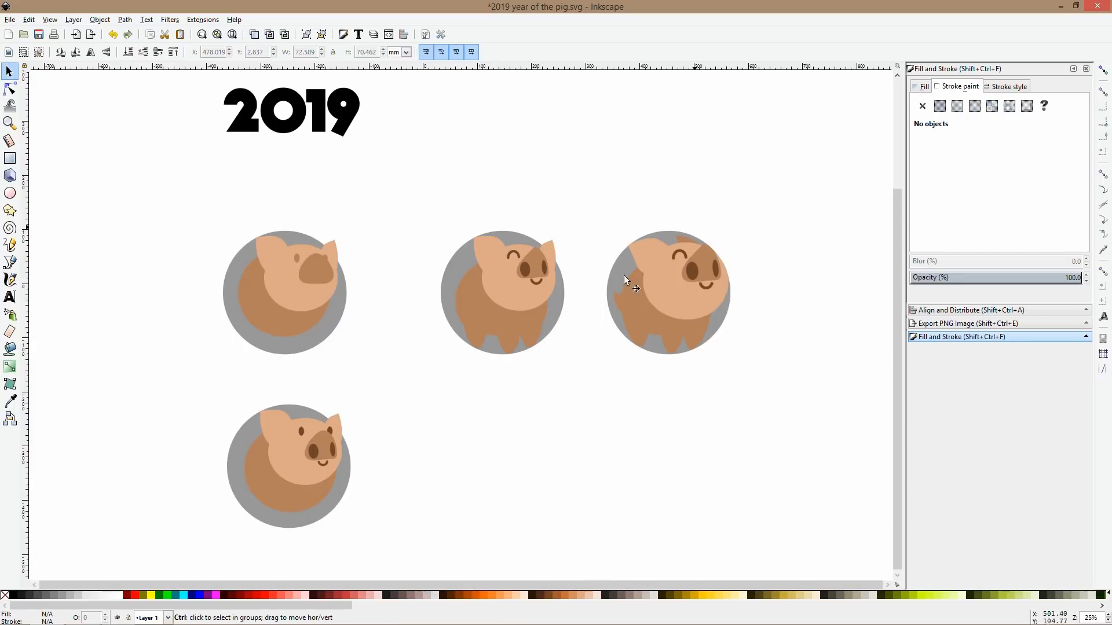
Enlarge the smile slightly and place it a little lower beneath the snout.
{"action": "scroll", "coordinate": [745, 275], "scroll_direction": "up", "scroll_amount": 1}
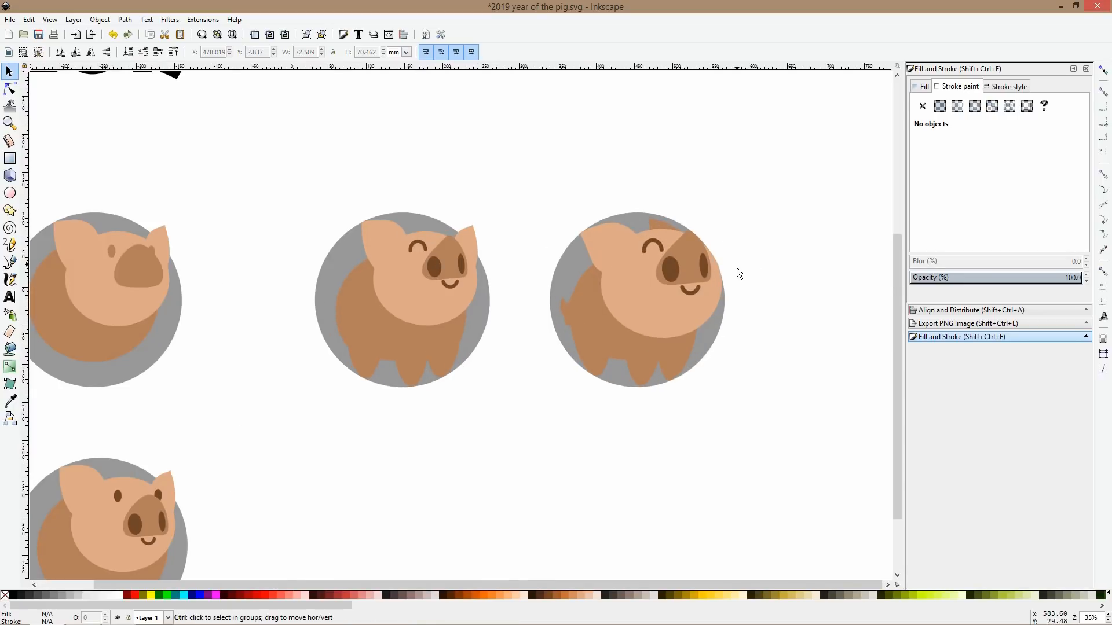
{"action": "scroll", "coordinate": [739, 272], "scroll_direction": "up", "scroll_amount": 2}
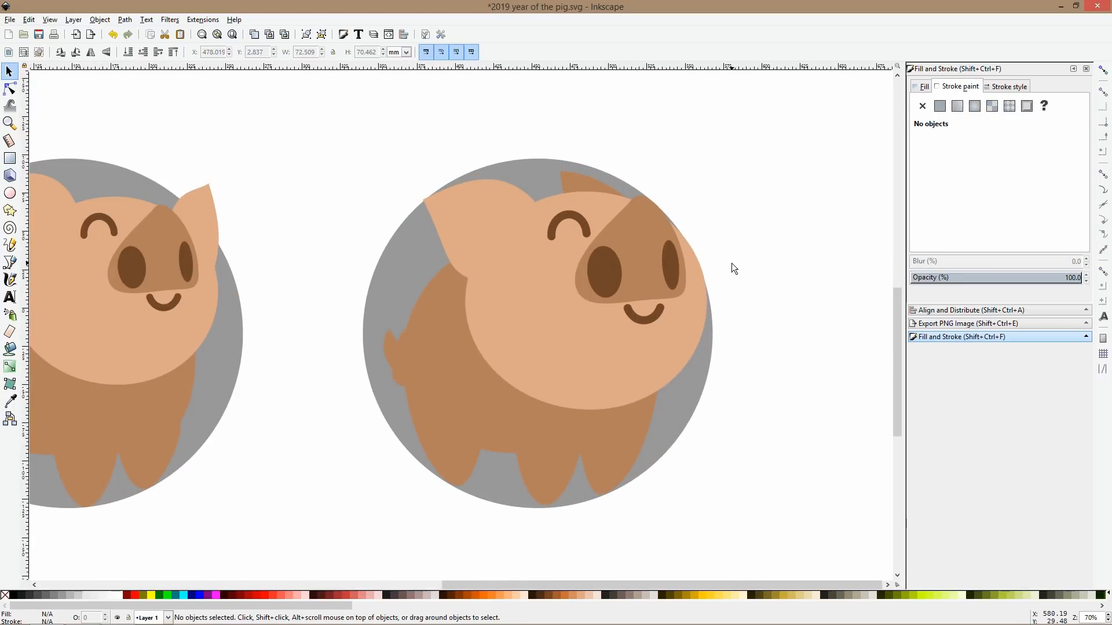
{"action": "left_click", "coordinate": [642, 315]}
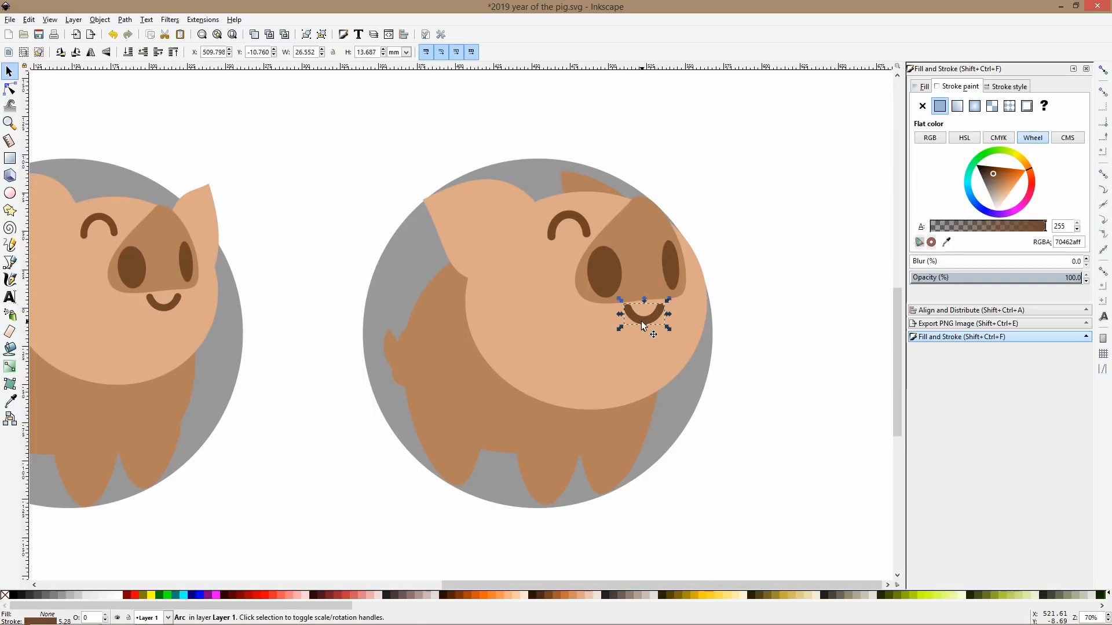
{"action": "left_click_drag", "start_coordinate": [644, 333], "coordinate": [642, 338]}
Raise the darker far ear behind the head and rotate it to follow the grey circle's upper edge.
{"action": "left_click", "coordinate": [576, 186]}
{"action": "left_click_drag", "start_coordinate": [578, 183], "coordinate": [571, 168]}
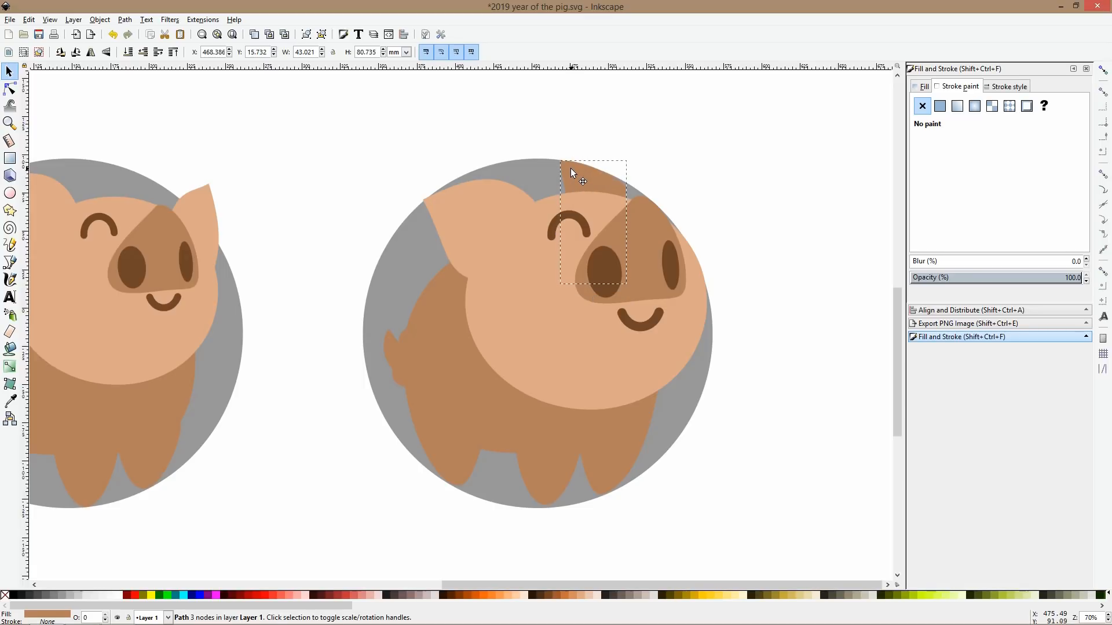
{"action": "left_click_drag", "start_coordinate": [631, 221], "coordinate": [640, 228]}
{"action": "mouse_move", "coordinate": [607, 182]}
{"action": "left_mouse_down"}
{"action": "mouse_move", "coordinate": [596, 188]}
{"action": "mouse_move", "coordinate": [628, 203]}
{"action": "mouse_move", "coordinate": [611, 172]}
{"action": "left_mouse_up"}
{"action": "left_click", "coordinate": [598, 190]}
Bulge the left ear's top edge outward and move its tip node slightly inward to the circle's edge.
{"action": "left_click", "coordinate": [10, 88]}
{"action": "left_click", "coordinate": [474, 199]}
{"action": "left_click_drag", "start_coordinate": [497, 181], "coordinate": [491, 172]}
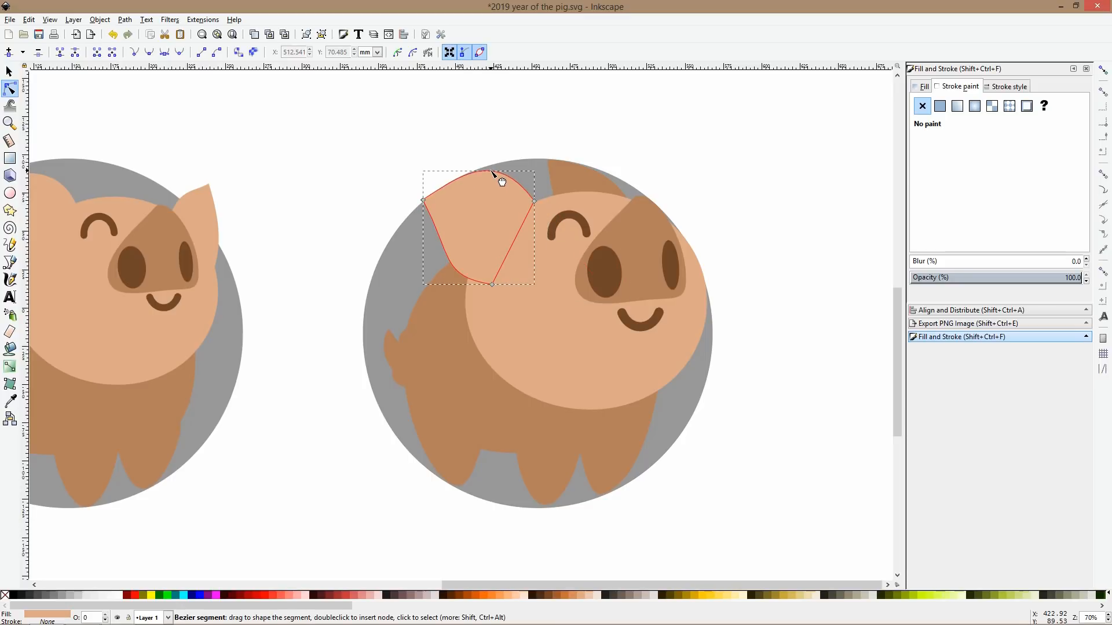
{"action": "left_click_drag", "start_coordinate": [424, 200], "coordinate": [427, 199]}
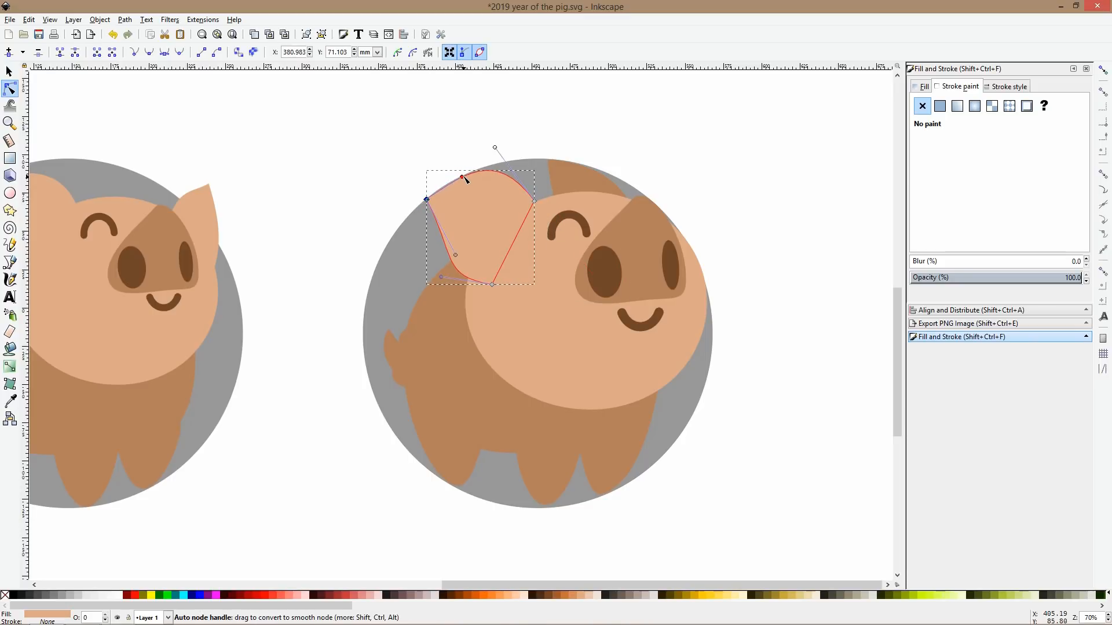
{"action": "key", "text": "s"}
{"action": "left_click", "coordinate": [531, 142]}
{"action": "scroll", "coordinate": [620, 158], "scroll_direction": "down", "scroll_amount": 4}
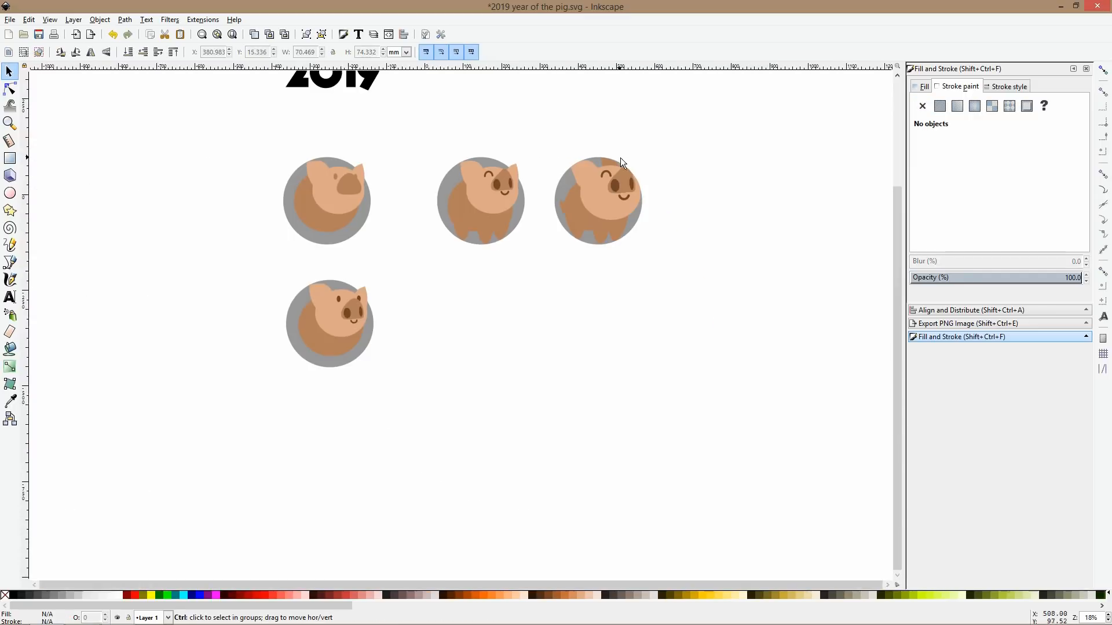
Move the left ear's inner base node about 2.65 mm right so it blends into the head.
{"action": "scroll", "coordinate": [619, 145], "scroll_direction": "up", "scroll_amount": 4}
{"action": "left_click", "coordinate": [516, 227], "text": "ctrl"}
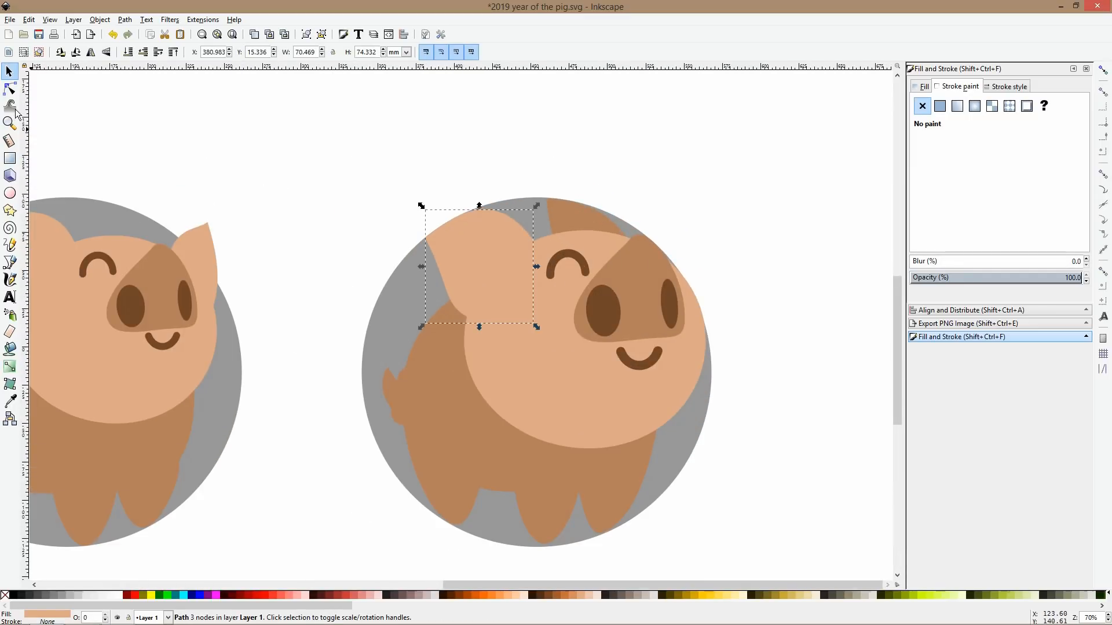
{"action": "left_click", "coordinate": [9, 88]}
{"action": "left_click_drag", "start_coordinate": [536, 242], "coordinate": [540, 242]}
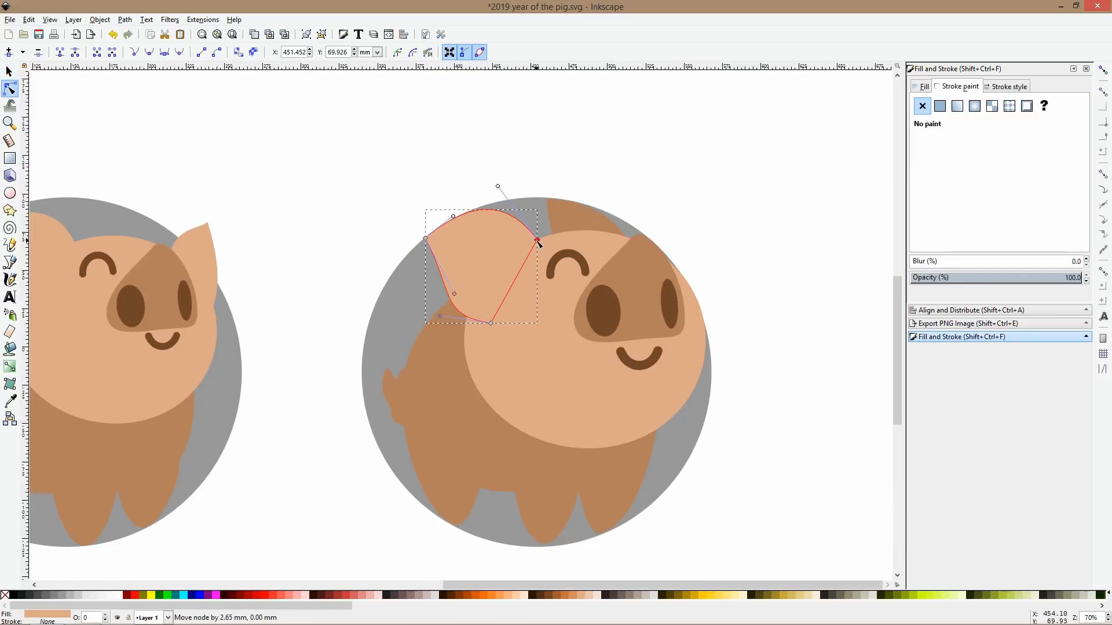
{"action": "scroll", "coordinate": [712, 210], "scroll_direction": "left", "scroll_amount": 1}
{"action": "left_click", "coordinate": [722, 220]}
{"action": "scroll", "coordinate": [752, 273], "scroll_direction": "down", "scroll_amount": 4}
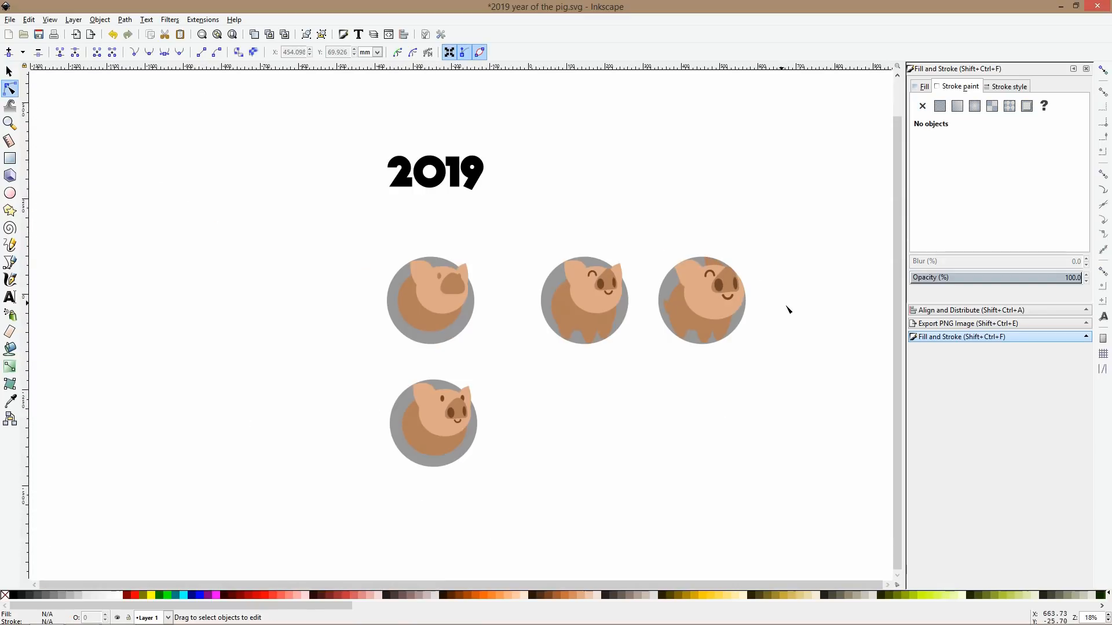
{"action": "left_click_drag", "start_coordinate": [787, 304], "coordinate": [638, 270]}
{"action": "key", "text": "s"}
{"action": "scroll", "coordinate": [491, 266], "scroll_direction": "up", "scroll_amount": 2}
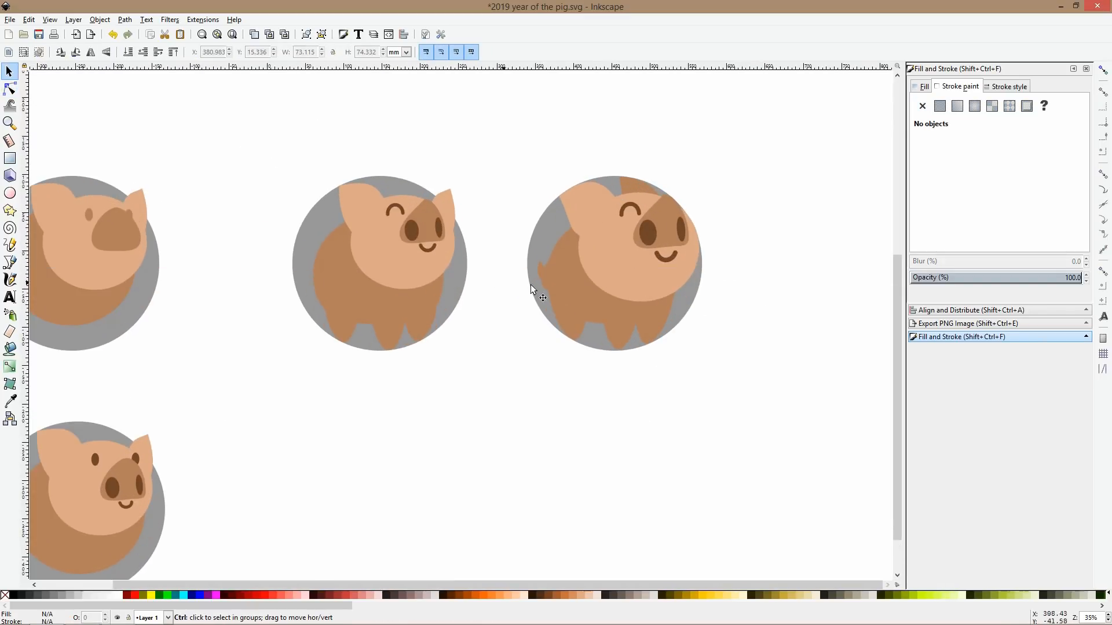
Scale the newest pig's body down to about 154 by 161 mm and reposition it so the feet fit inside the grey circle.
{"action": "scroll", "coordinate": [708, 265], "scroll_direction": "up", "scroll_amount": 2}
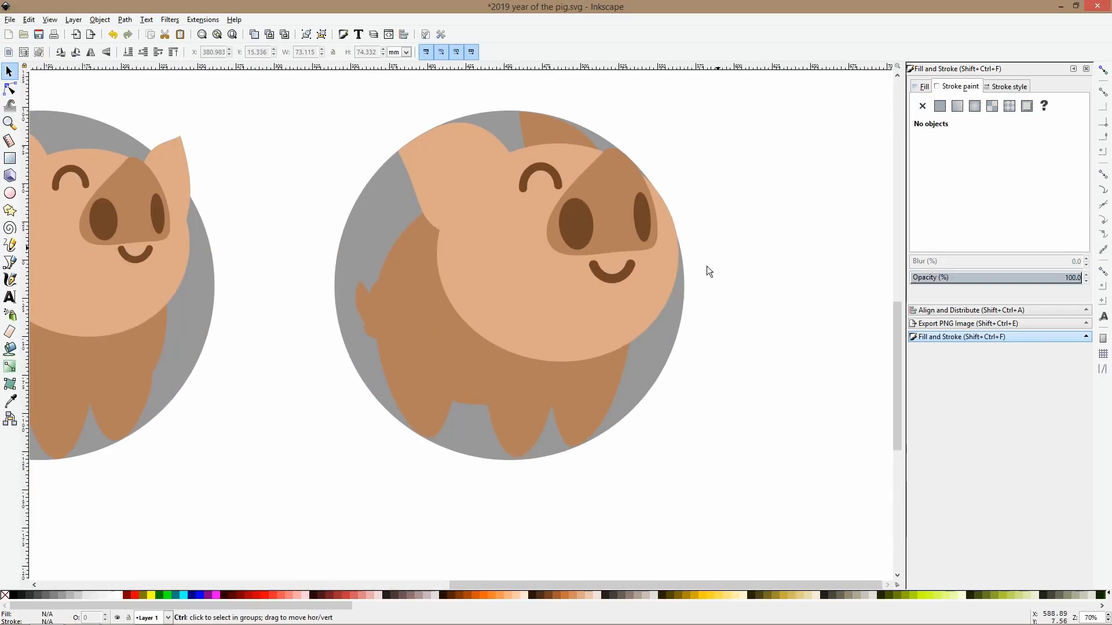
{"action": "left_click", "coordinate": [381, 272]}
{"action": "left_click_drag", "start_coordinate": [373, 182], "coordinate": [388, 205]}
{"action": "left_click_drag", "start_coordinate": [438, 308], "coordinate": [433, 312]}
{"action": "left_click", "coordinate": [433, 311]}
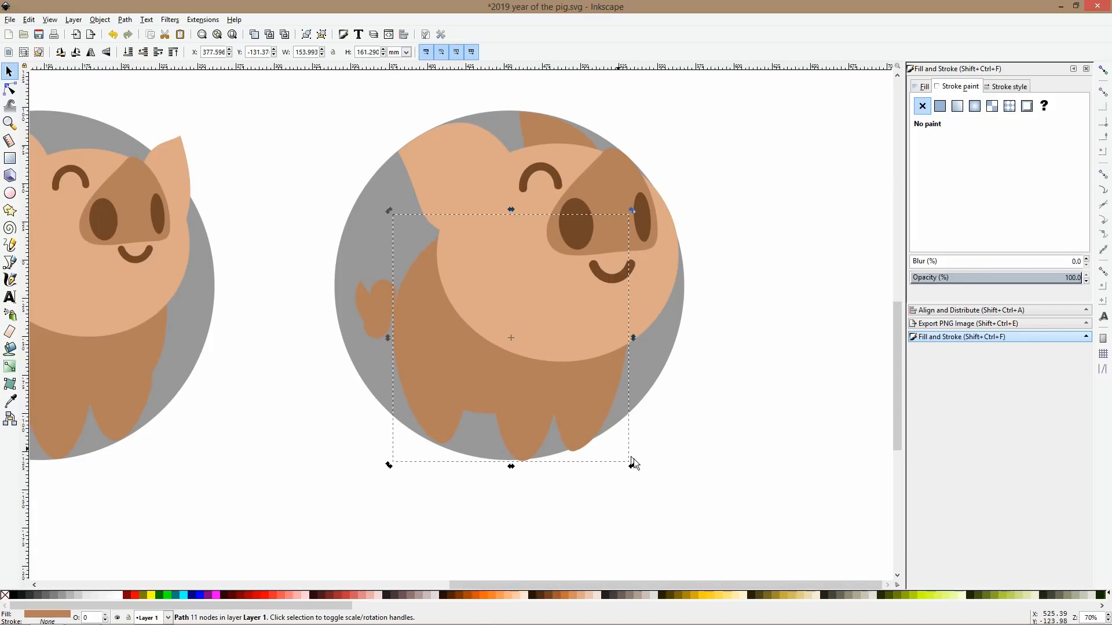
{"action": "left_click_drag", "start_coordinate": [632, 464], "coordinate": [634, 461]}
{"action": "left_click_drag", "start_coordinate": [557, 398], "coordinate": [552, 397]}
Move both tail pieces together slightly right so they attach to the resized body.
{"action": "left_click_drag", "start_coordinate": [260, 249], "coordinate": [409, 352]}
{"action": "left_click_drag", "start_coordinate": [373, 312], "coordinate": [381, 314]}
{"action": "key", "text": "Escape"}
{"action": "scroll", "coordinate": [492, 399], "scroll_direction": "down", "scroll_amount": 3}
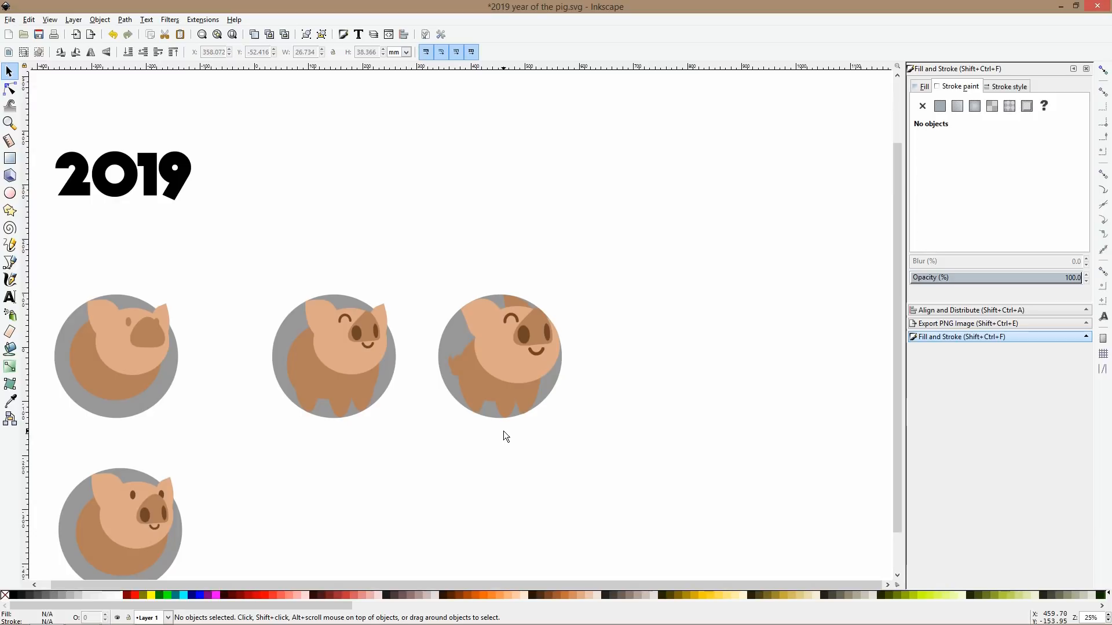
{"action": "scroll", "coordinate": [561, 382], "scroll_direction": "up", "scroll_amount": 3}
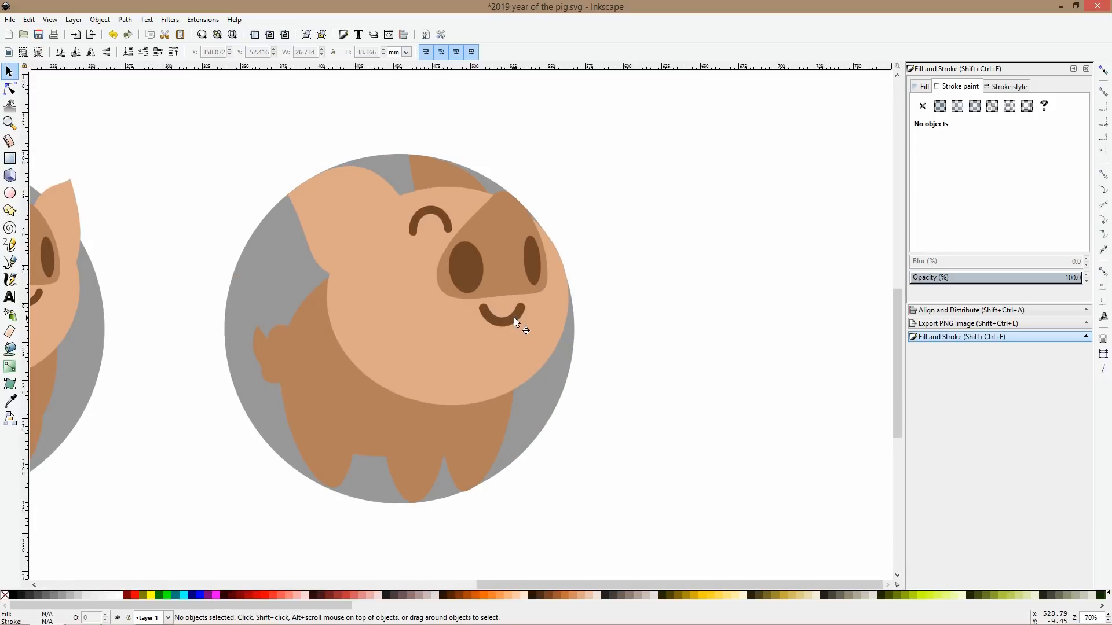
{"action": "scroll", "coordinate": [513, 218], "scroll_direction": "down", "scroll_amount": 2}
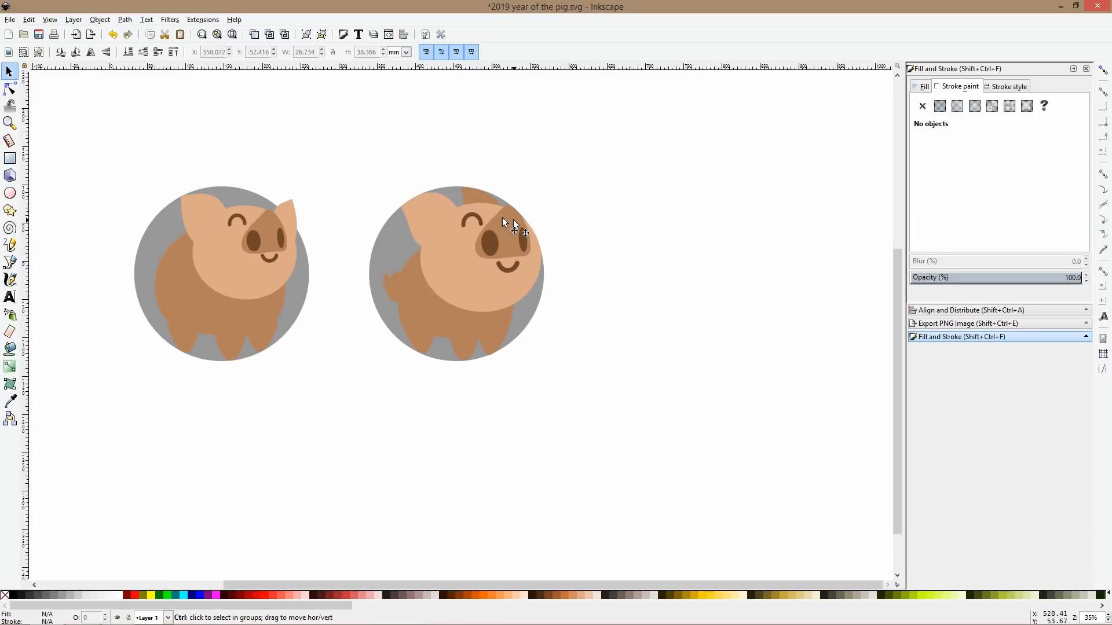
Fill the newest pig's head and near ear with light pink ffbac2.
{"action": "left_click", "coordinate": [440, 206], "text": "ctrl"}
{"action": "scroll", "coordinate": [439, 206], "scroll_direction": "up", "scroll_amount": 2}
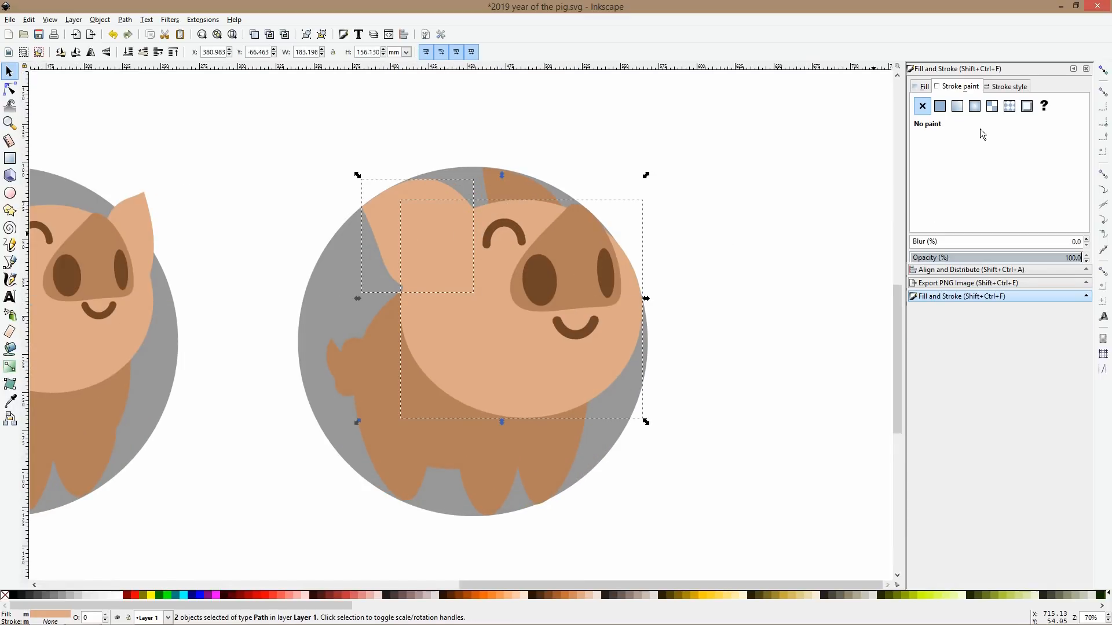
{"action": "left_click", "coordinate": [924, 86]}
{"action": "left_click_drag", "start_coordinate": [1034, 199], "coordinate": [995, 201]}
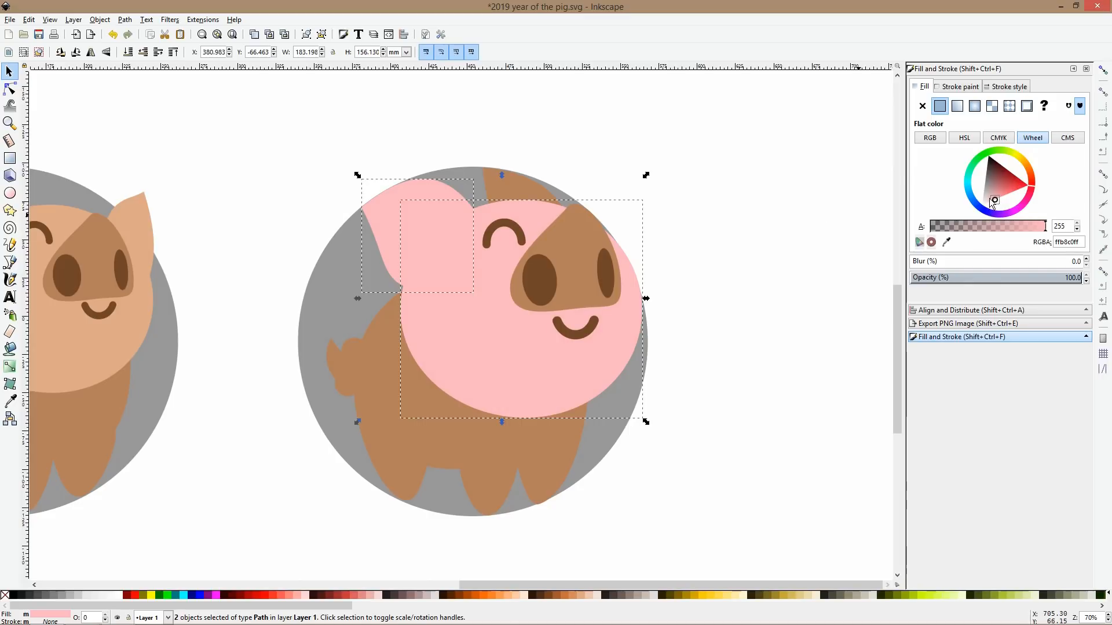
{"action": "left_click_drag", "start_coordinate": [995, 202], "coordinate": [995, 202]}
{"action": "key", "text": "Escape"}
Fill the far ear behind the head with the head's pink, darkened to e18e98.
{"action": "left_click", "coordinate": [561, 232]}
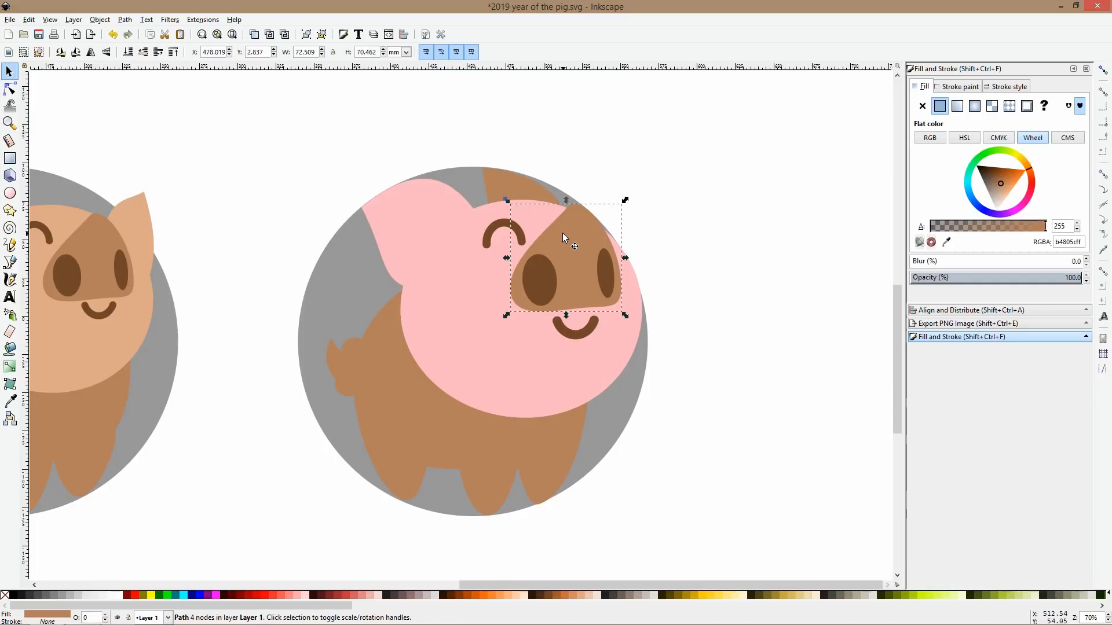
{"action": "left_click", "coordinate": [427, 219]}
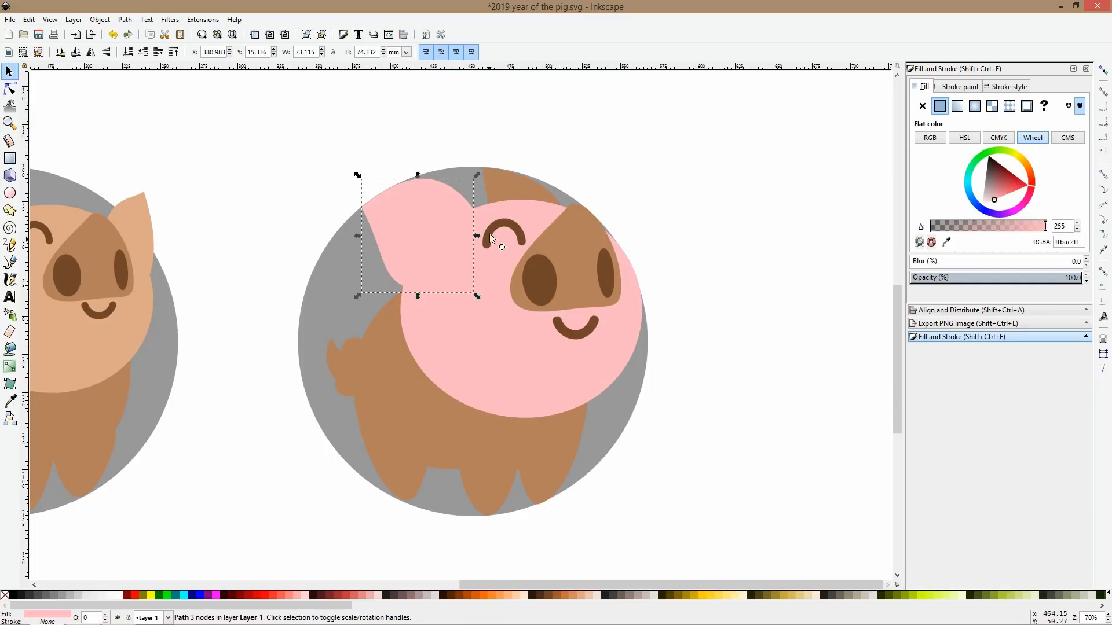
{"action": "left_click", "coordinate": [517, 193], "text": "ctrl"}
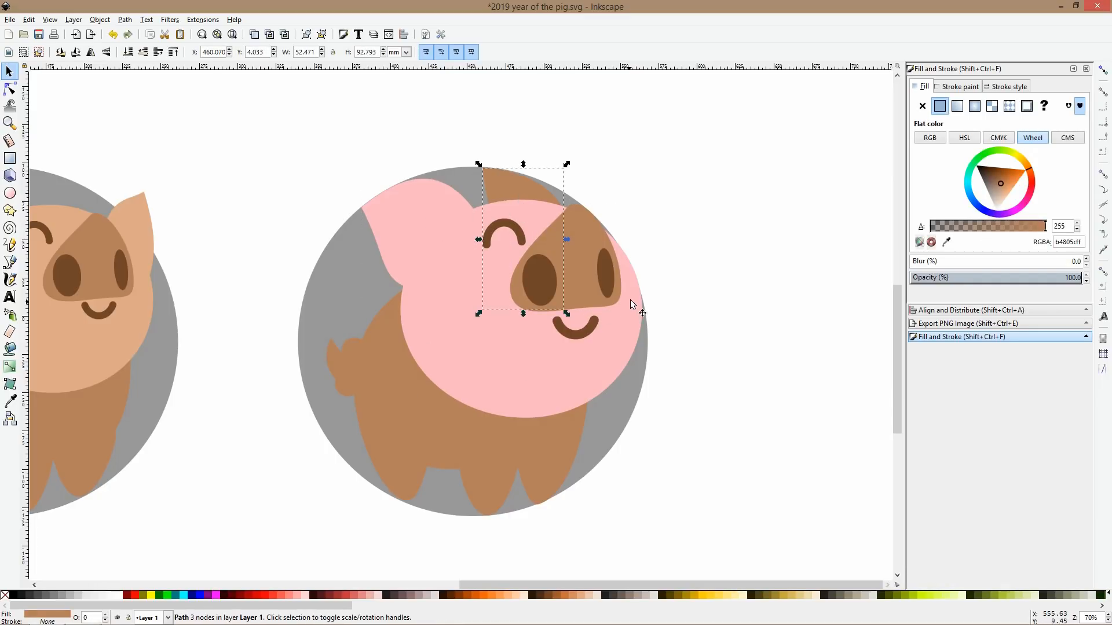
{"action": "left_click", "coordinate": [10, 400]}
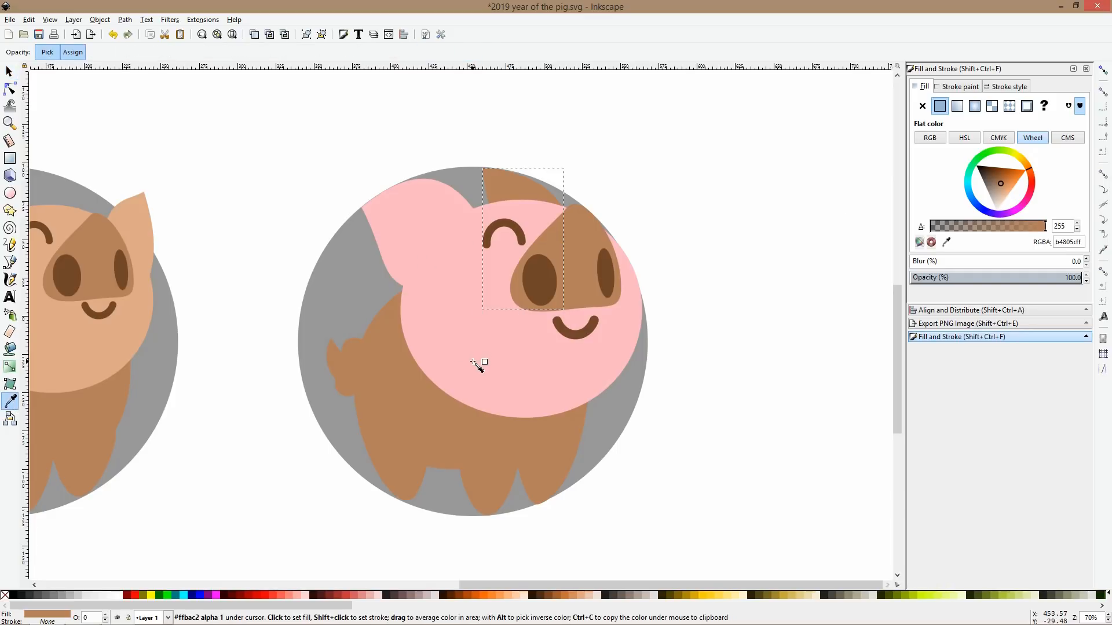
{"action": "left_click", "coordinate": [478, 365]}
{"action": "left_click_drag", "start_coordinate": [998, 195], "coordinate": [995, 193]}
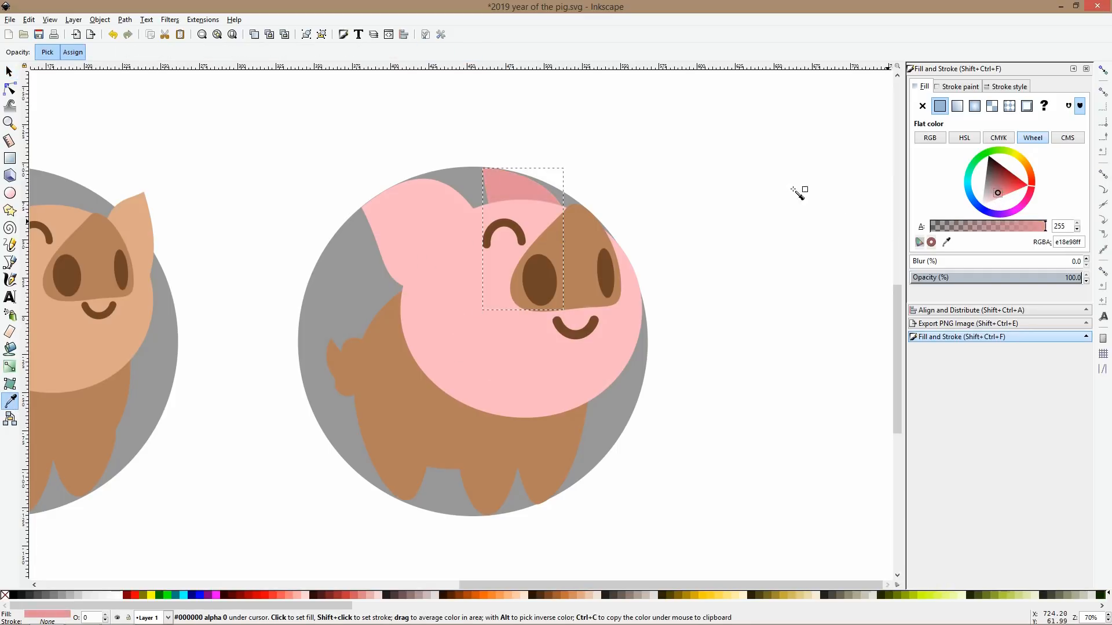
{"action": "left_click", "coordinate": [10, 70]}
{"action": "left_click", "coordinate": [535, 187]}
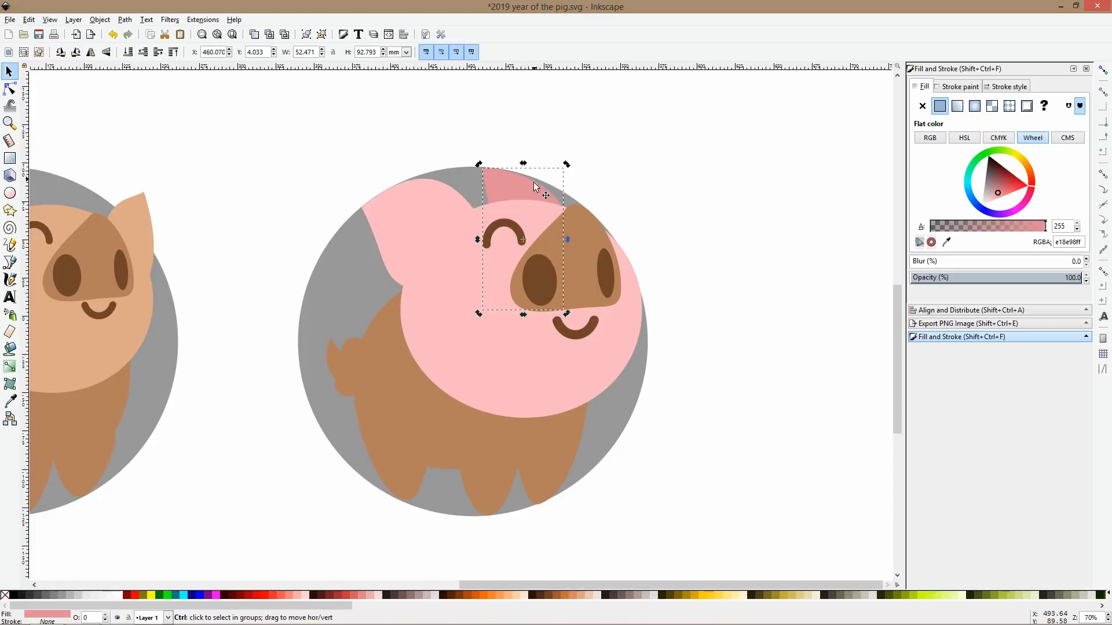
Fill both nostrils with the far ear's pink, darkened to b8616b.
{"action": "left_click", "coordinate": [530, 280], "text": "ctrl"}
{"action": "left_click", "coordinate": [599, 272], "text": "ctrl+shift"}
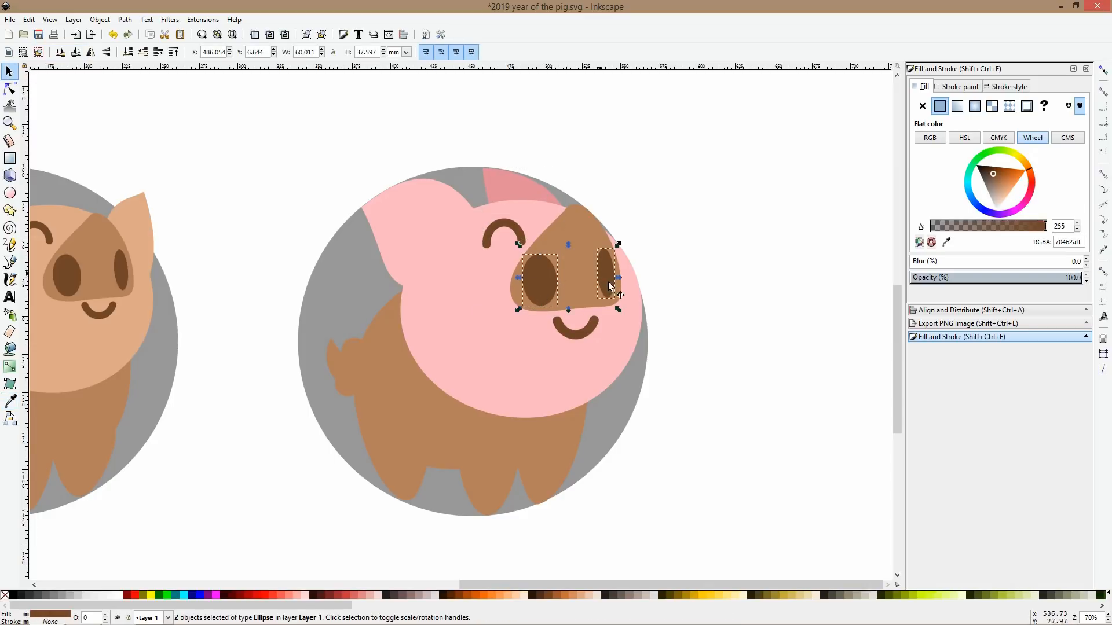
{"action": "left_click", "coordinate": [10, 401]}
{"action": "left_click", "coordinate": [524, 191]}
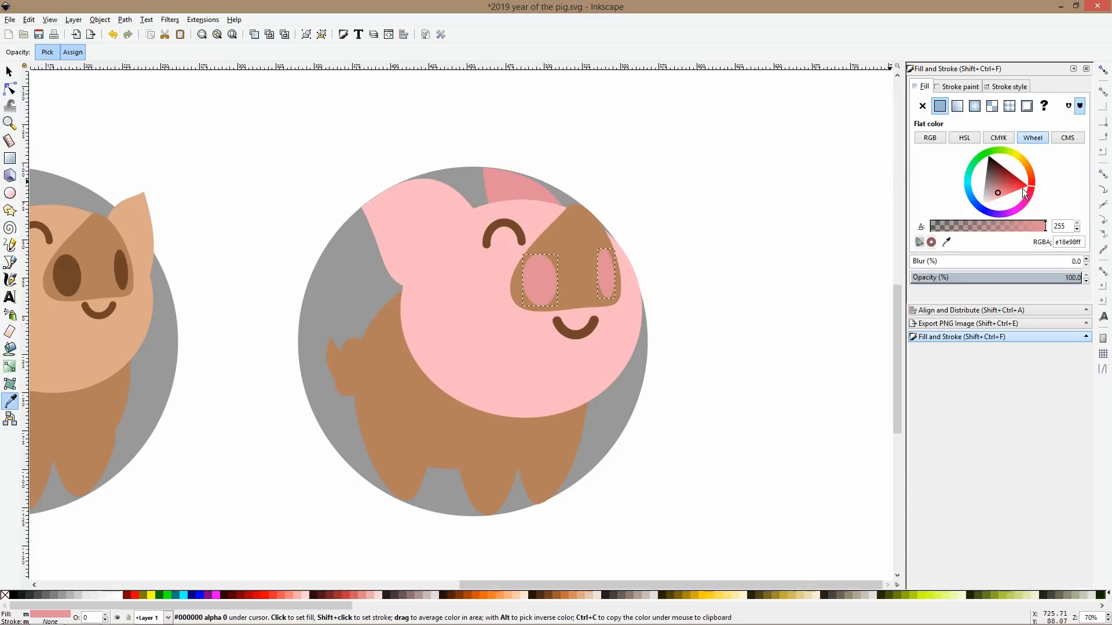
{"action": "left_click", "coordinate": [1000, 184]}
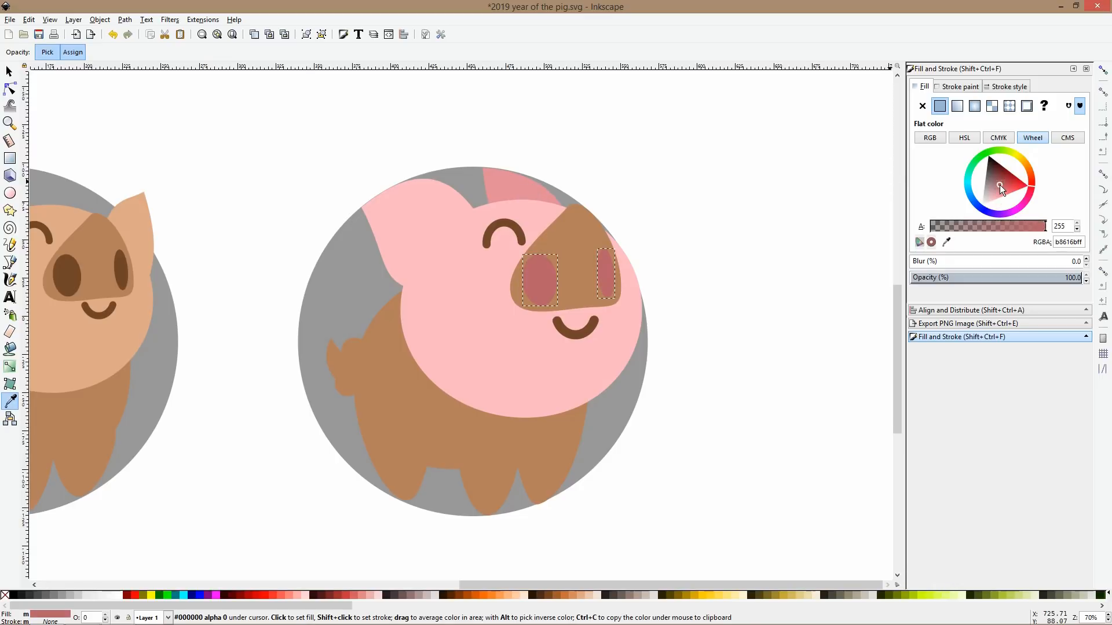
Fill the snout with the darker pink e18e98 sampled from the far ear.
{"action": "left_click", "coordinate": [10, 71]}
{"action": "left_click", "coordinate": [566, 235]}
{"action": "left_click", "coordinate": [11, 401]}
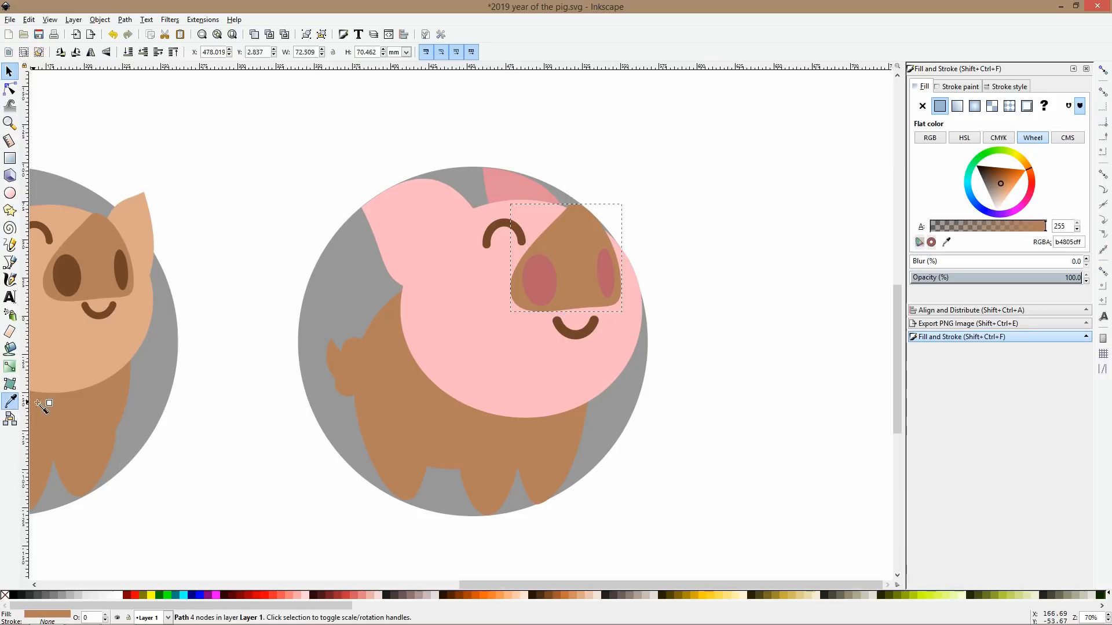
{"action": "left_click", "coordinate": [515, 189]}
{"action": "key", "text": "s"}
{"action": "left_click", "coordinate": [660, 286]}
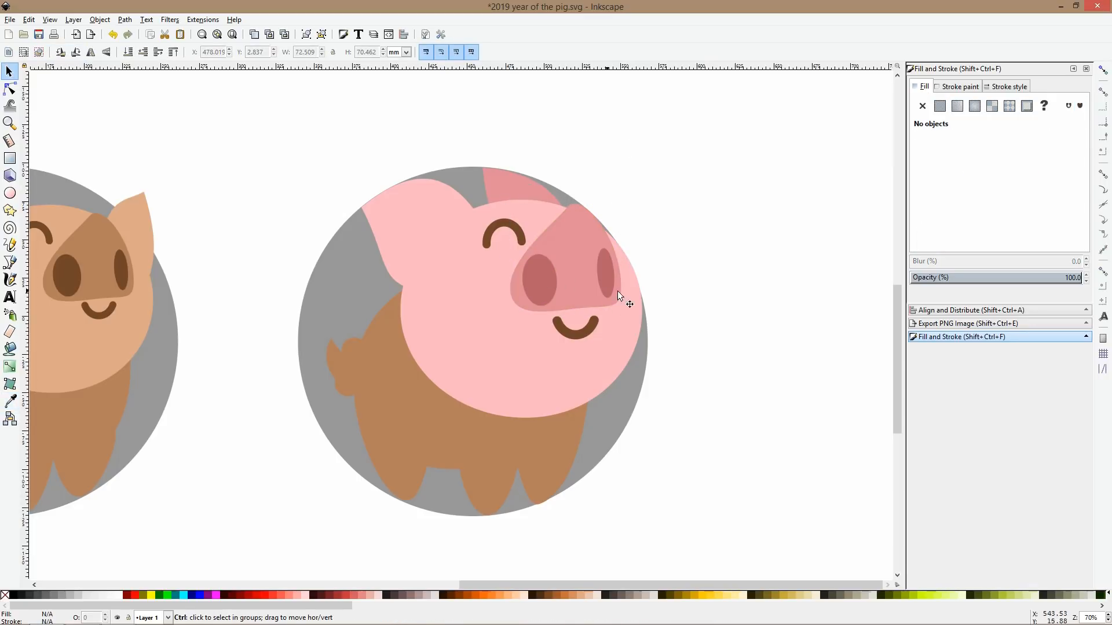
Try recolouring the closed eye and smile together with the nostrils' dark pink, and undo it.
{"action": "left_click", "coordinate": [578, 336]}
{"action": "left_click", "coordinate": [499, 235], "text": "shift"}
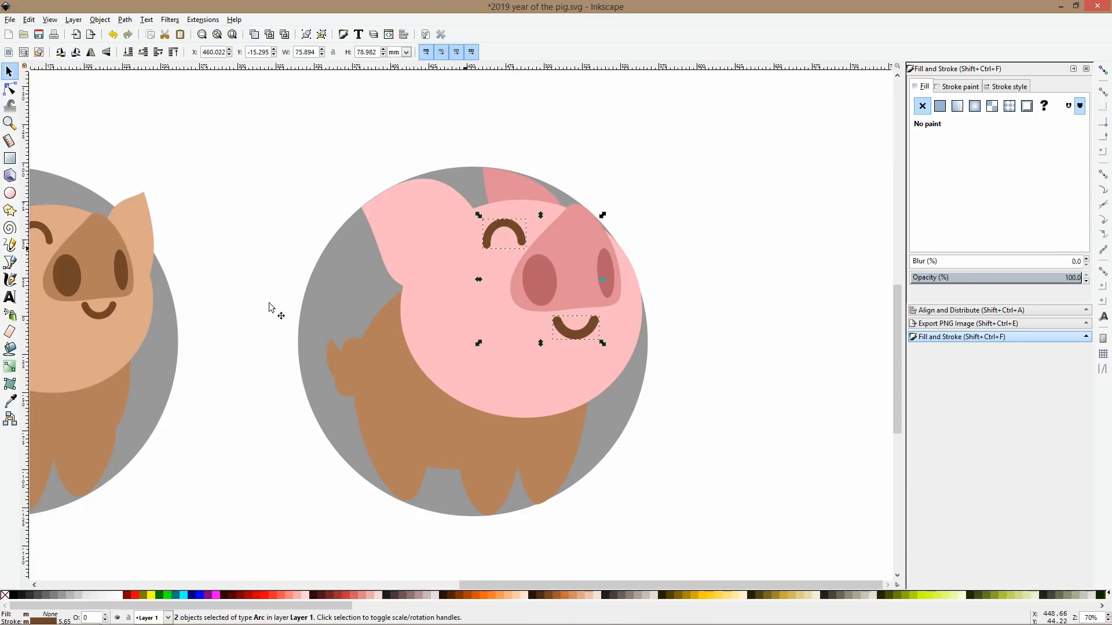
{"action": "left_click", "coordinate": [11, 401]}
{"action": "left_click", "coordinate": [538, 280]}
{"action": "key", "text": "s"}
{"action": "left_click", "coordinate": [713, 274]}
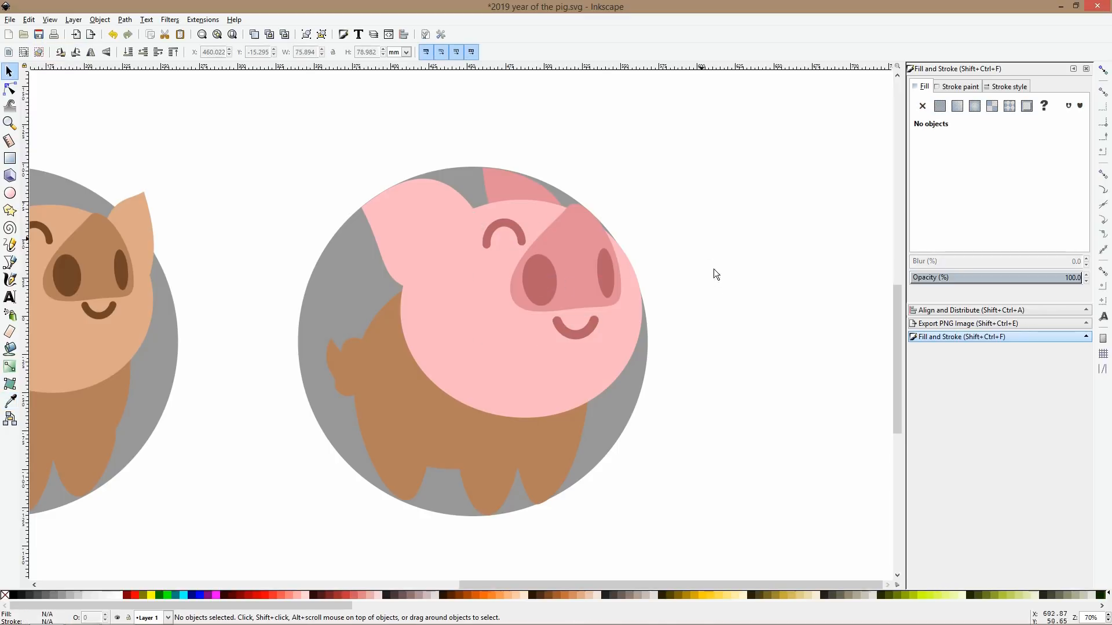
{"action": "scroll", "coordinate": [548, 286], "scroll_direction": "up", "scroll_amount": 1}
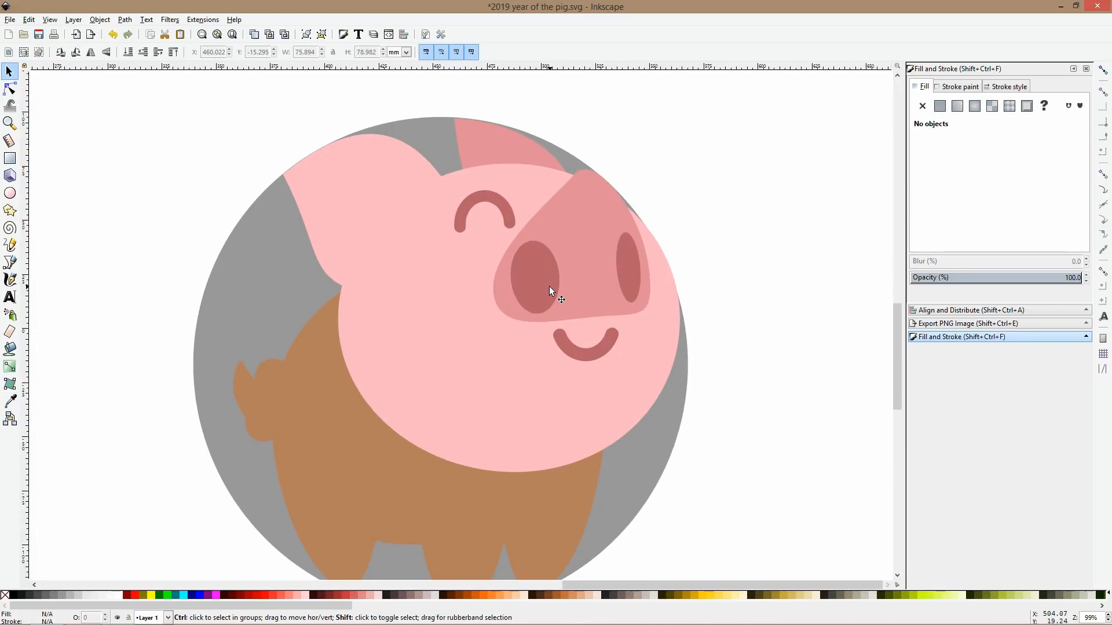
{"action": "key", "text": "ctrl+z"}
Set the smile's stroke to the dark pink b8616b sampled from the nostril.
{"action": "left_click", "coordinate": [590, 342]}
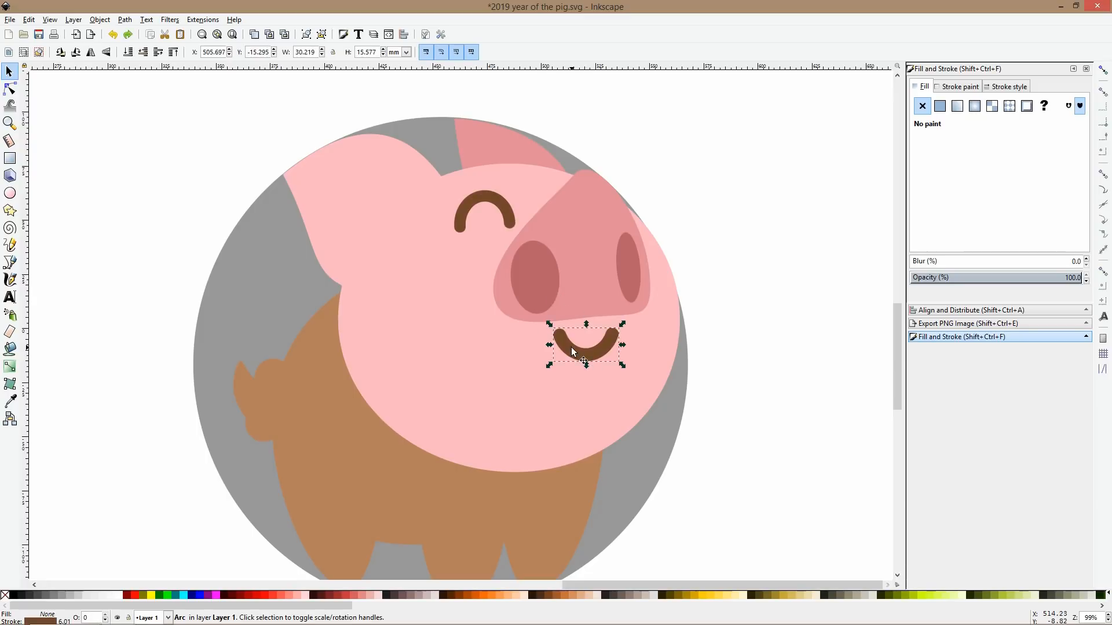
{"action": "left_click", "coordinate": [10, 400]}
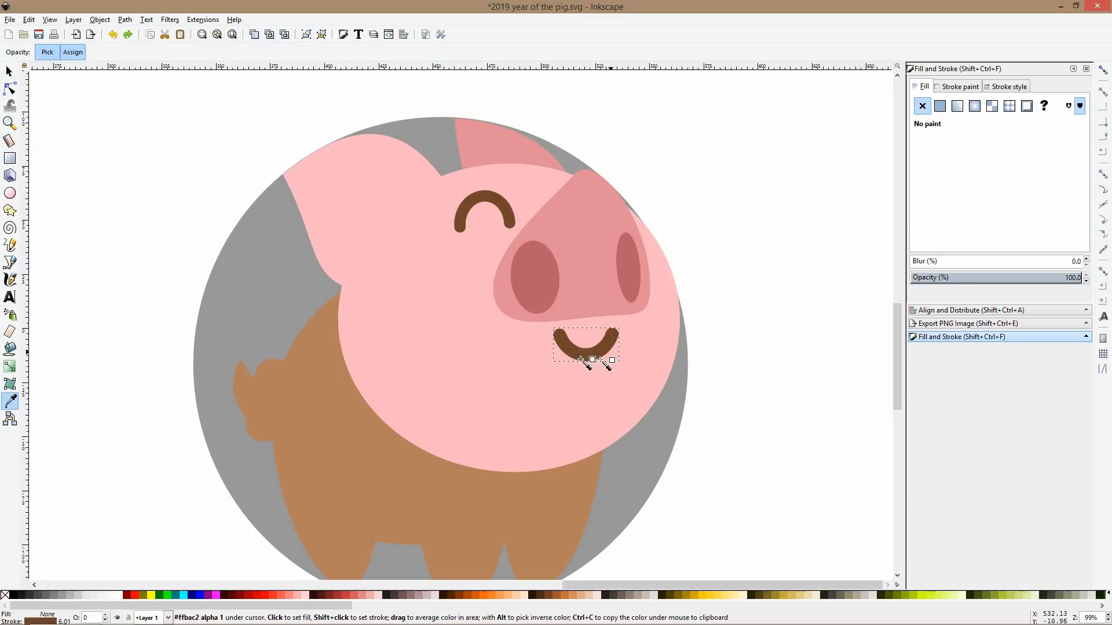
{"action": "left_click", "coordinate": [551, 293], "text": "shift"}
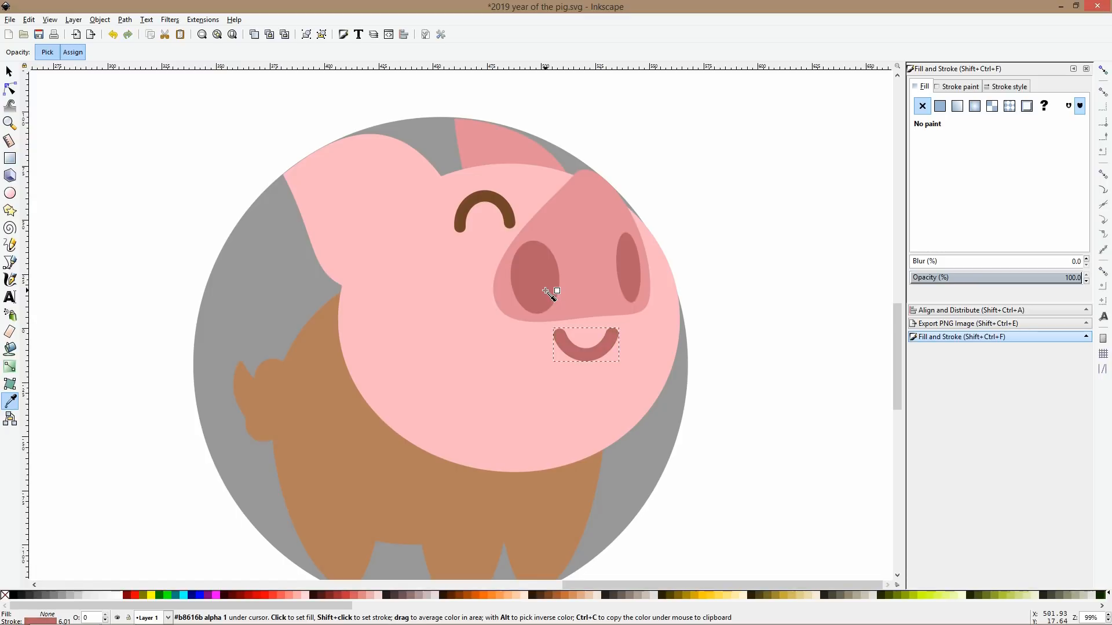
{"action": "key", "text": "s"}
Set the closed eye's stroke to the nostril's dark pink b8616b and leave the arc without a fill.
{"action": "left_click", "coordinate": [506, 218]}
{"action": "left_click", "coordinate": [10, 399]}
{"action": "left_click", "coordinate": [543, 290]}
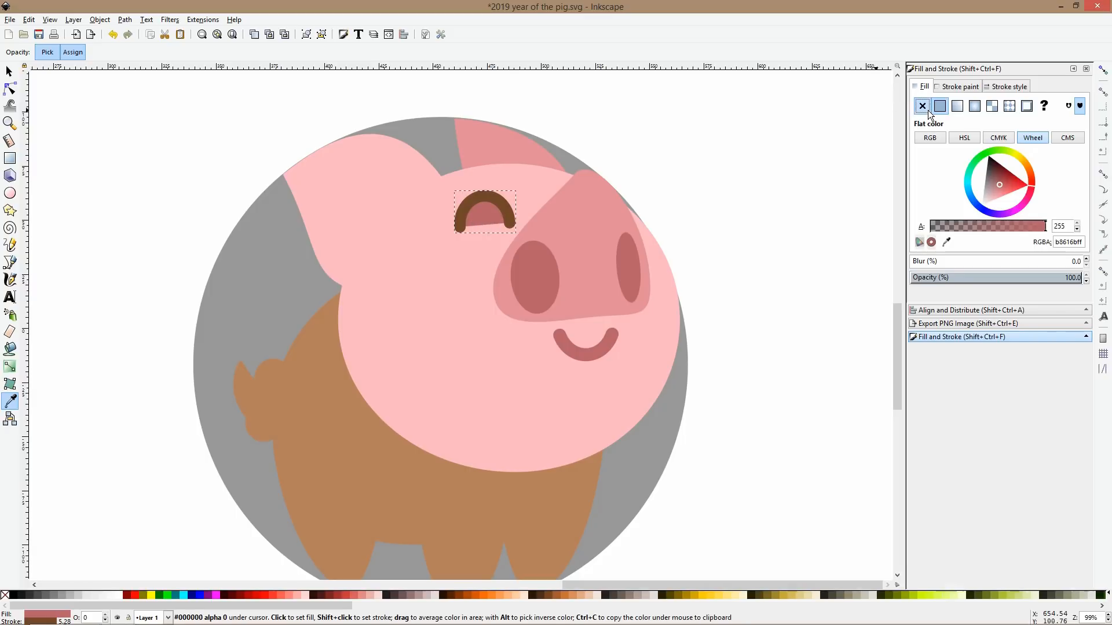
{"action": "left_click", "coordinate": [927, 110]}
{"action": "left_click", "coordinate": [546, 265], "text": "shift"}
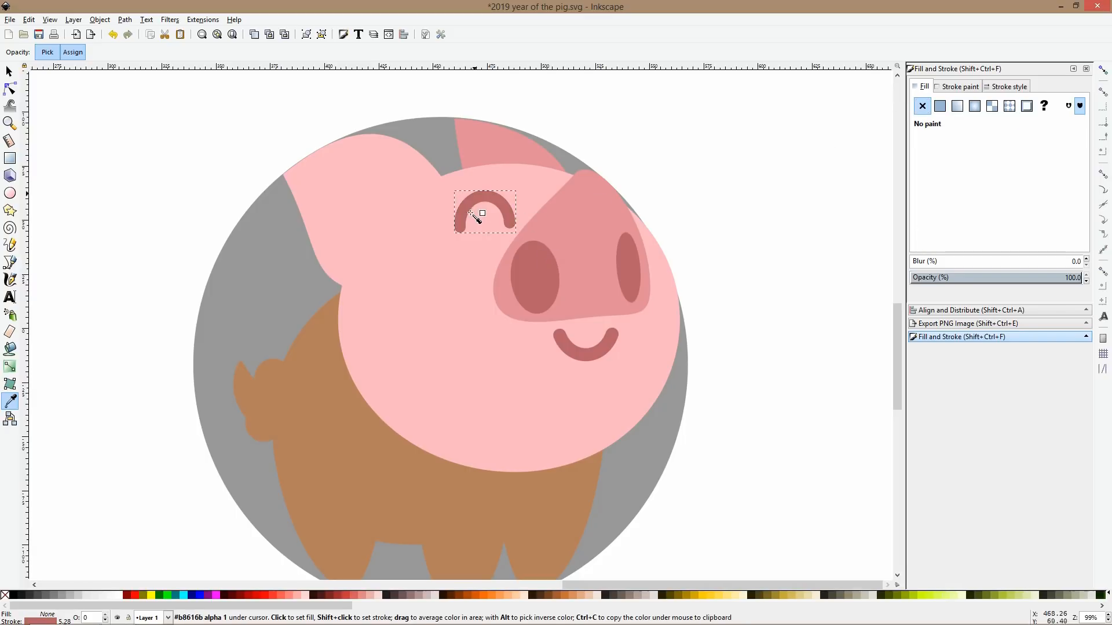
{"action": "left_click", "coordinate": [9, 72]}
{"action": "left_click", "coordinate": [688, 269]}
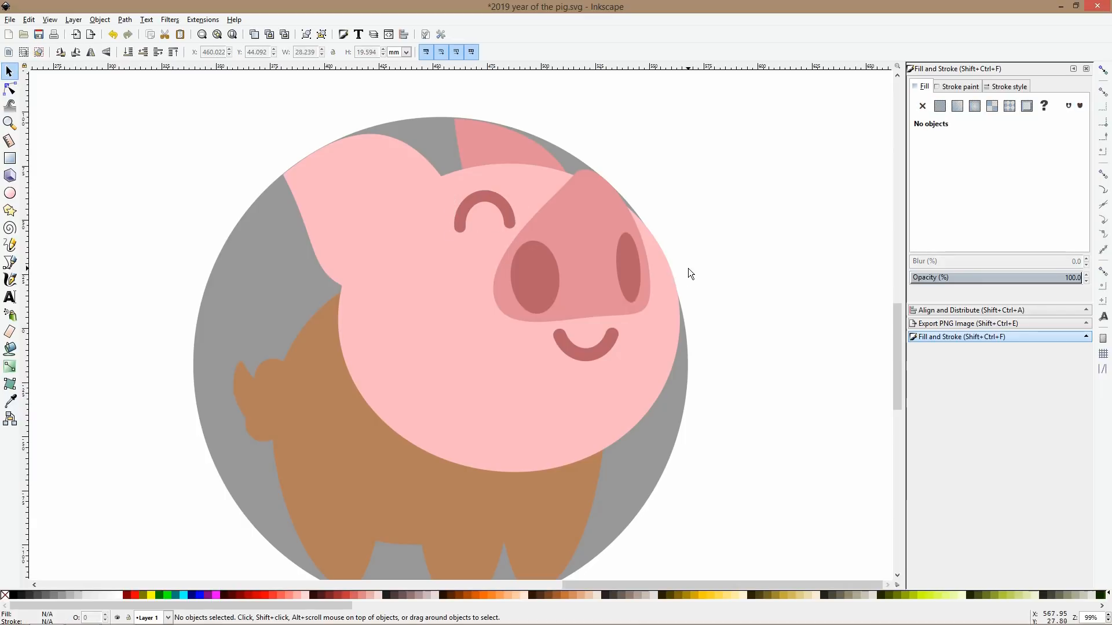
Fill the pig's body and legs with the head's light pink ffbac2.
{"action": "left_click", "coordinate": [297, 382]}
{"action": "left_click", "coordinate": [10, 400]}
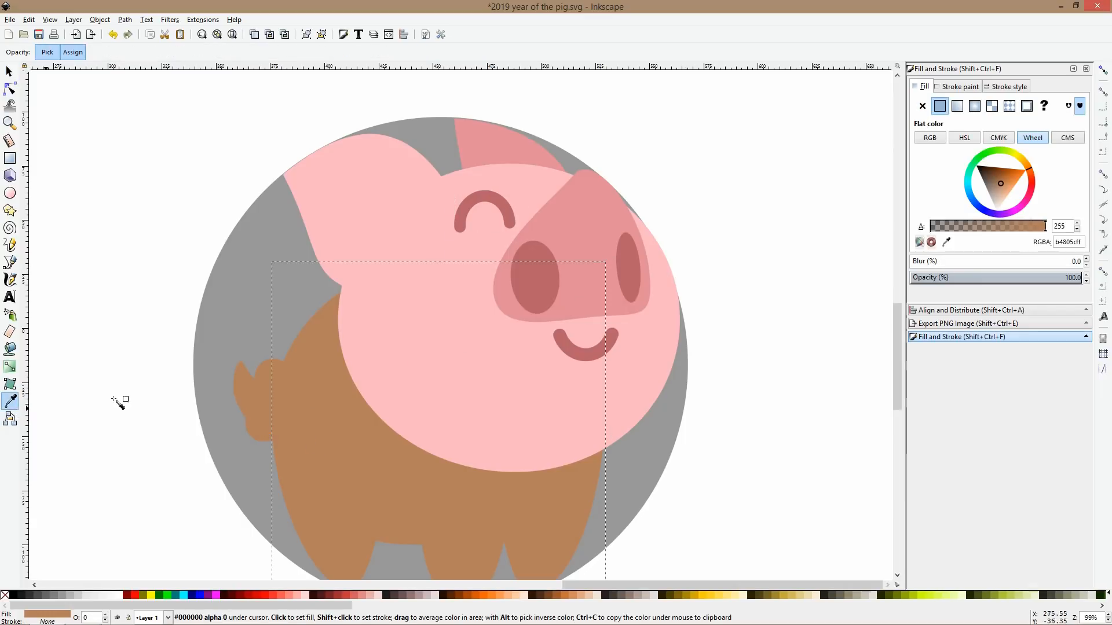
{"action": "left_click", "coordinate": [259, 380]}
{"action": "key", "text": "space"}
Fill both tail pieces with the same light pink ffbac2 sampled from the pig.
{"action": "left_click", "coordinate": [244, 387]}
{"action": "left_click", "coordinate": [284, 391], "text": "shift"}
{"action": "left_click", "coordinate": [10, 401]}
{"action": "left_click", "coordinate": [359, 367]}
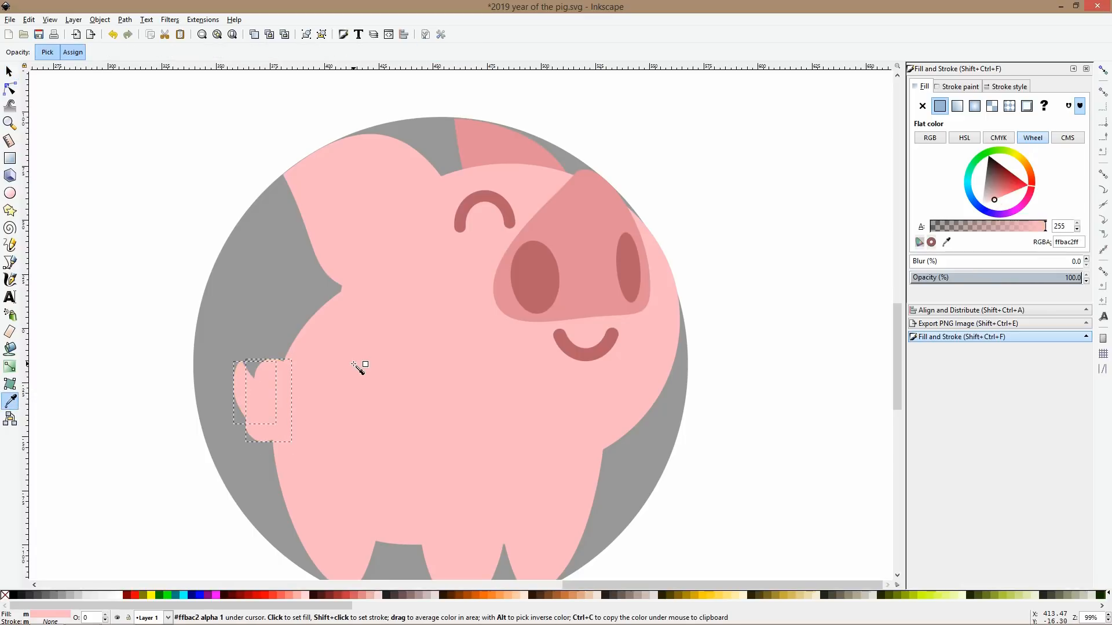
{"action": "key", "text": "space"}
{"action": "left_click", "coordinate": [749, 284]}
{"action": "scroll", "coordinate": [713, 276], "scroll_direction": "down", "scroll_amount": 3}
{"action": "scroll", "coordinate": [683, 298], "scroll_direction": "up", "scroll_amount": 2}
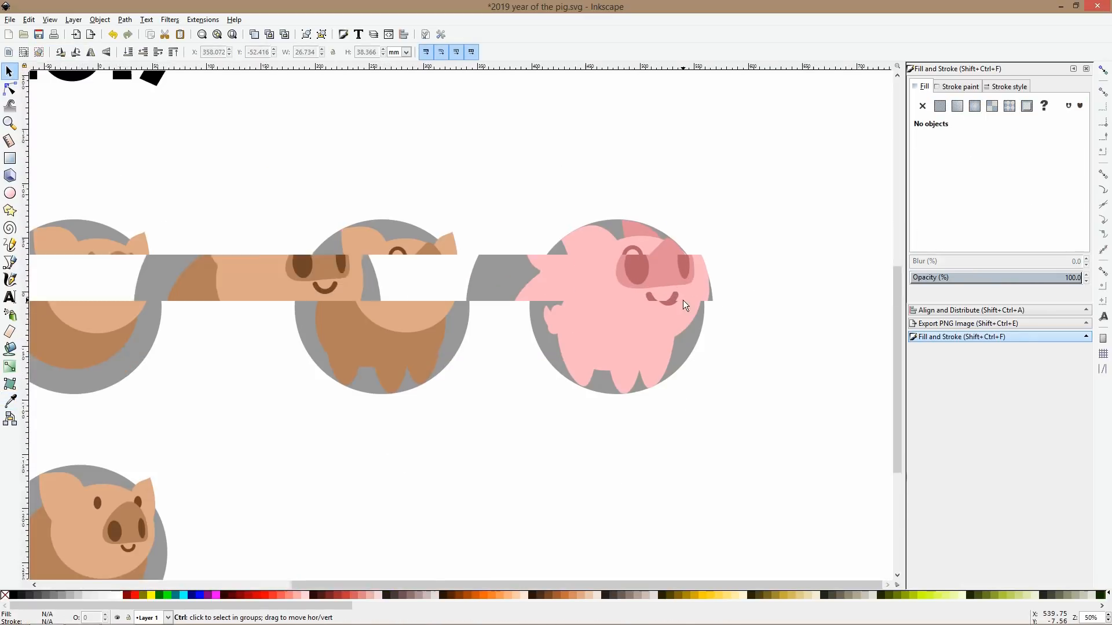
Apply a radial gradient to the pig's body, centred in its upper-left part, and start sampling a colour for the outer stop.
{"action": "left_click", "coordinate": [463, 398], "text": "ctrl"}
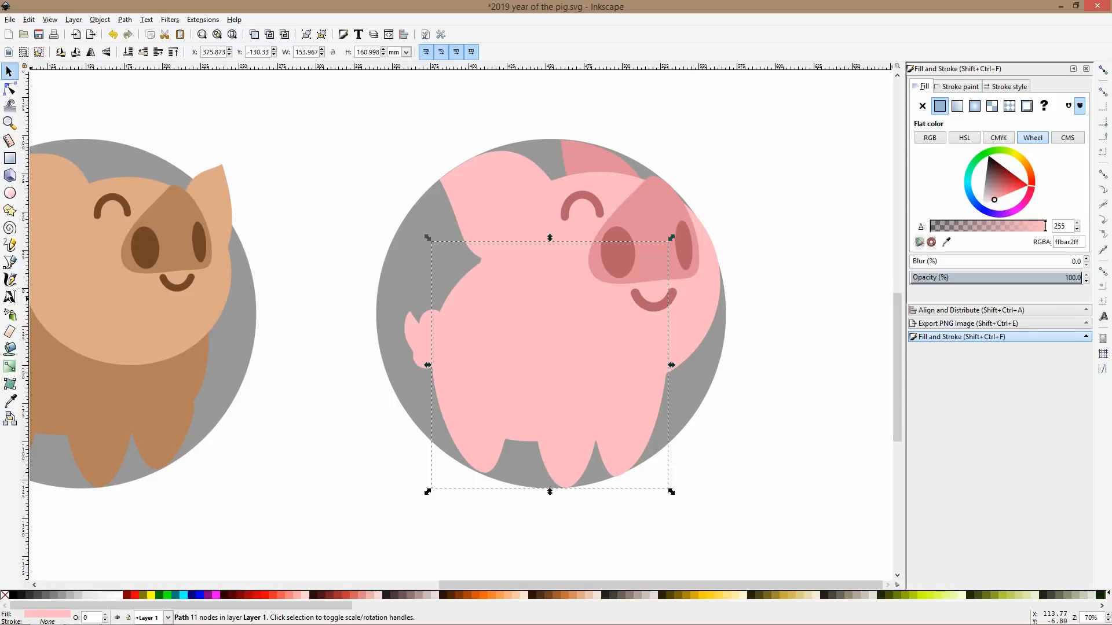
{"action": "left_click", "coordinate": [10, 365]}
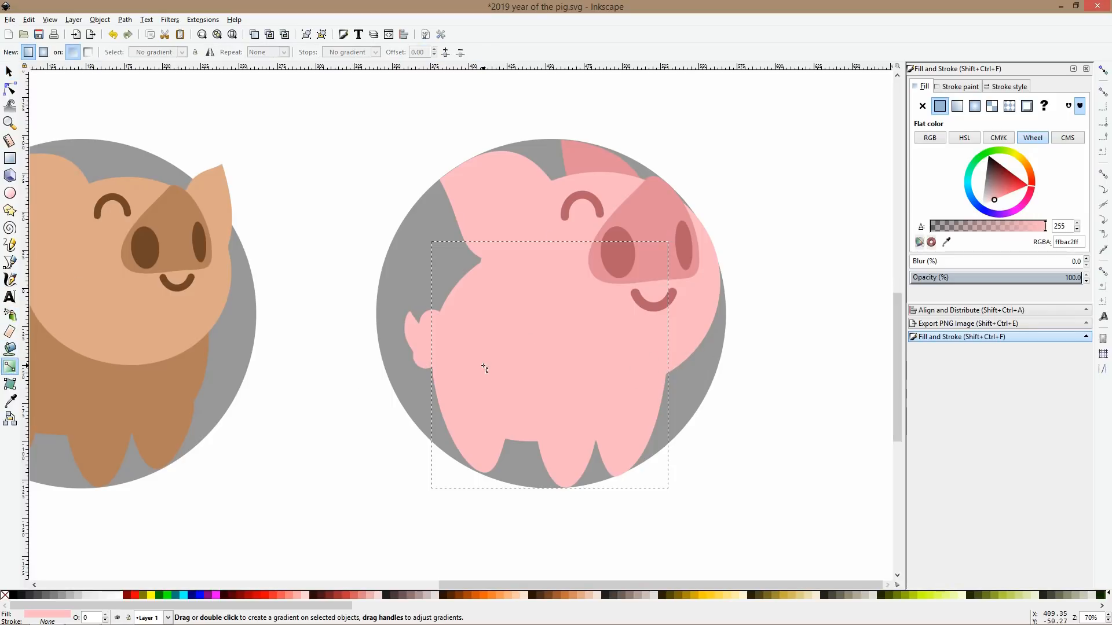
{"action": "left_click_drag", "start_coordinate": [471, 323], "coordinate": [471, 396]}
{"action": "key", "text": "ctrl+z"}
{"action": "left_click", "coordinate": [43, 52]}
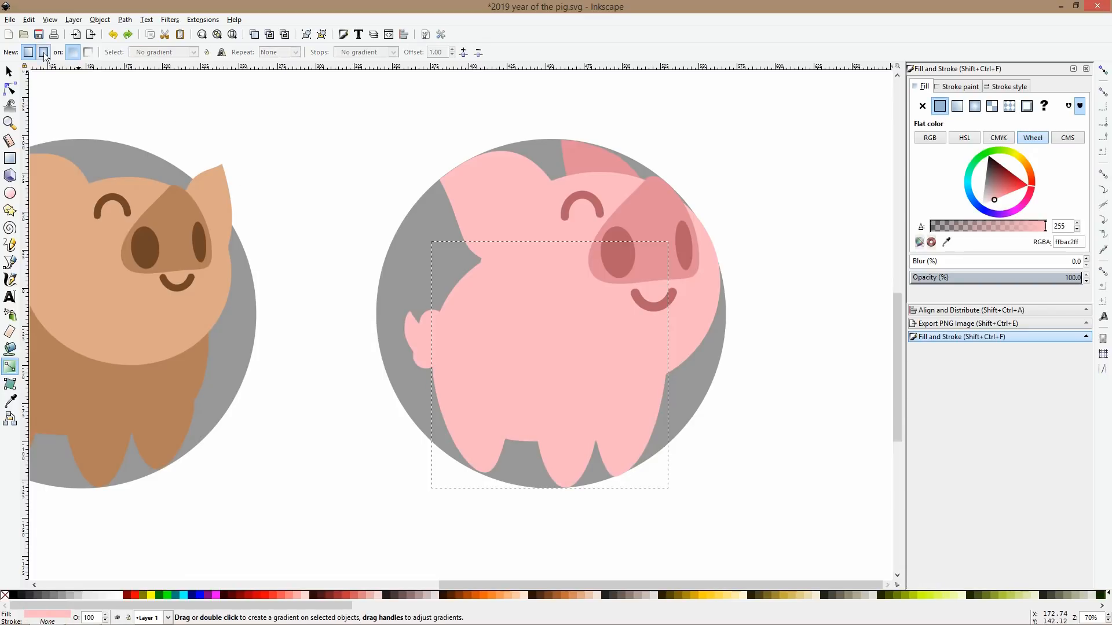
{"action": "left_click_drag", "start_coordinate": [493, 349], "coordinate": [493, 423]}
{"action": "left_click", "coordinate": [12, 402]}
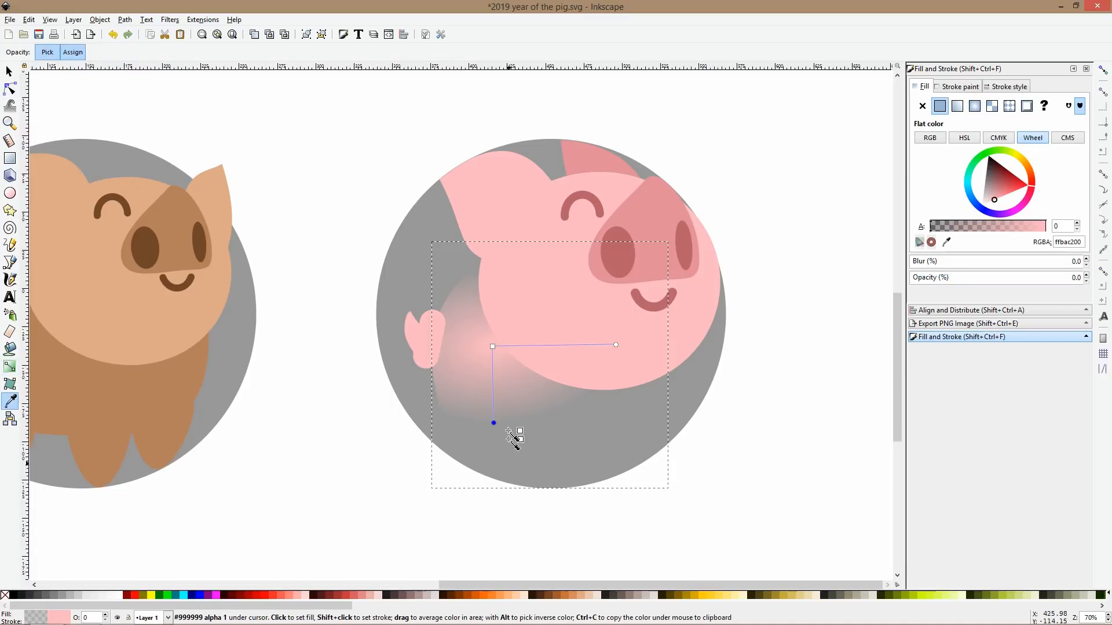
Set the pink body's radial gradient to #ffbac2 at the centre and the snout's darker pink #e18e98 at the outer stop.
{"action": "left_click", "coordinate": [568, 307]}
{"action": "left_click", "coordinate": [493, 347]}
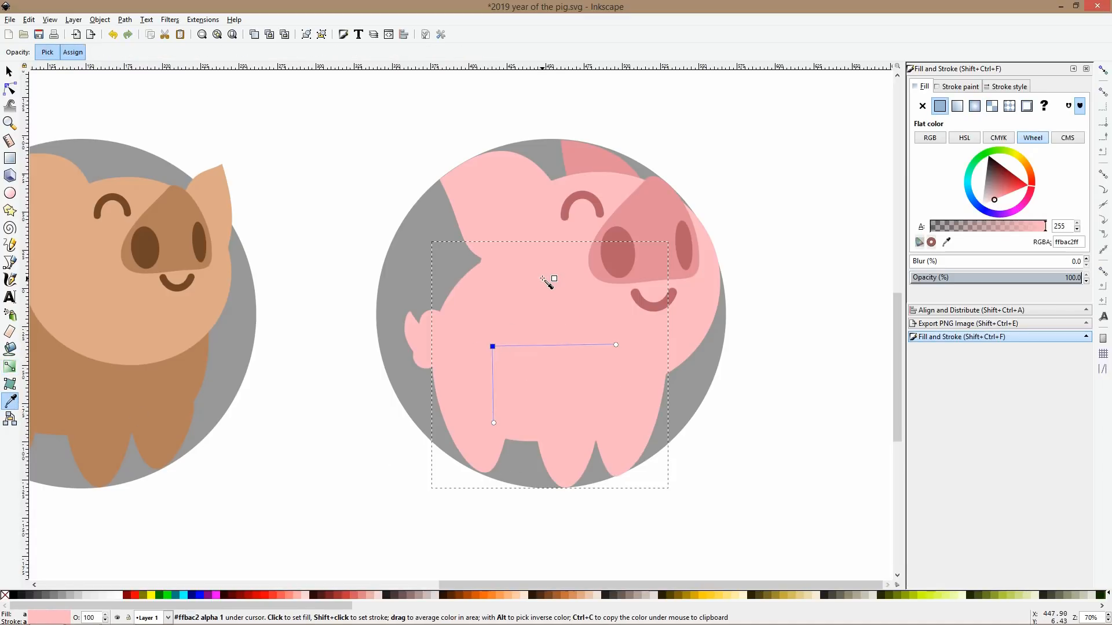
{"action": "left_click", "coordinate": [615, 345]}
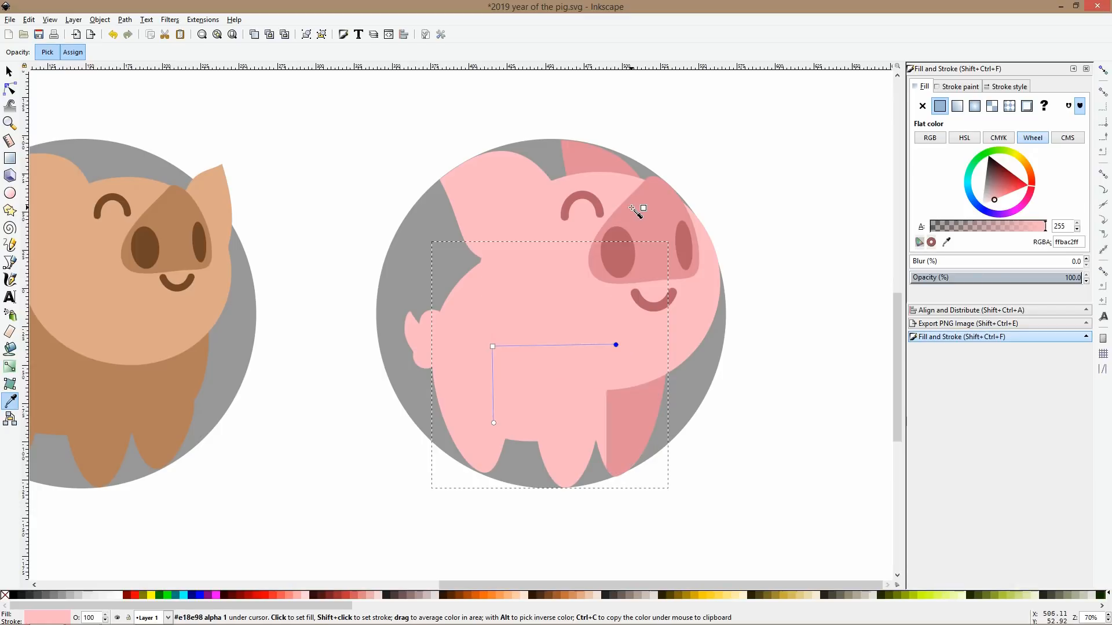
{"action": "left_click", "coordinate": [640, 211]}
Move the body gradient's centre to the upper-left part of the body and stretch both gradient radii across the whole body.
{"action": "left_click_drag", "start_coordinate": [491, 347], "coordinate": [482, 319]}
{"action": "key", "text": "ctrl+z"}
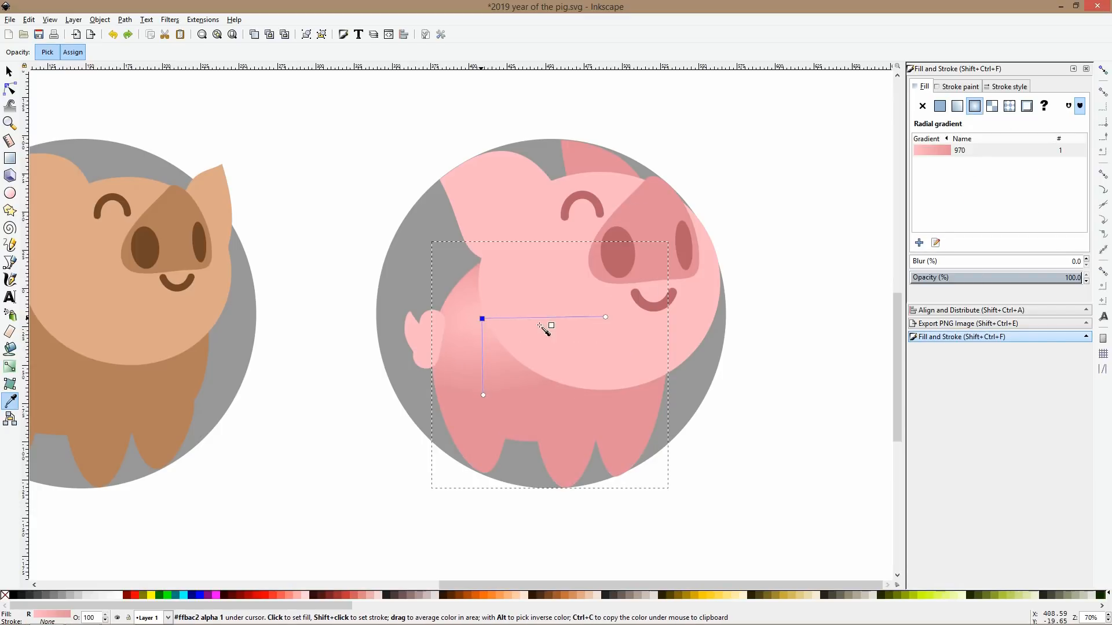
{"action": "left_click", "coordinate": [720, 323]}
{"action": "left_click", "coordinate": [501, 399]}
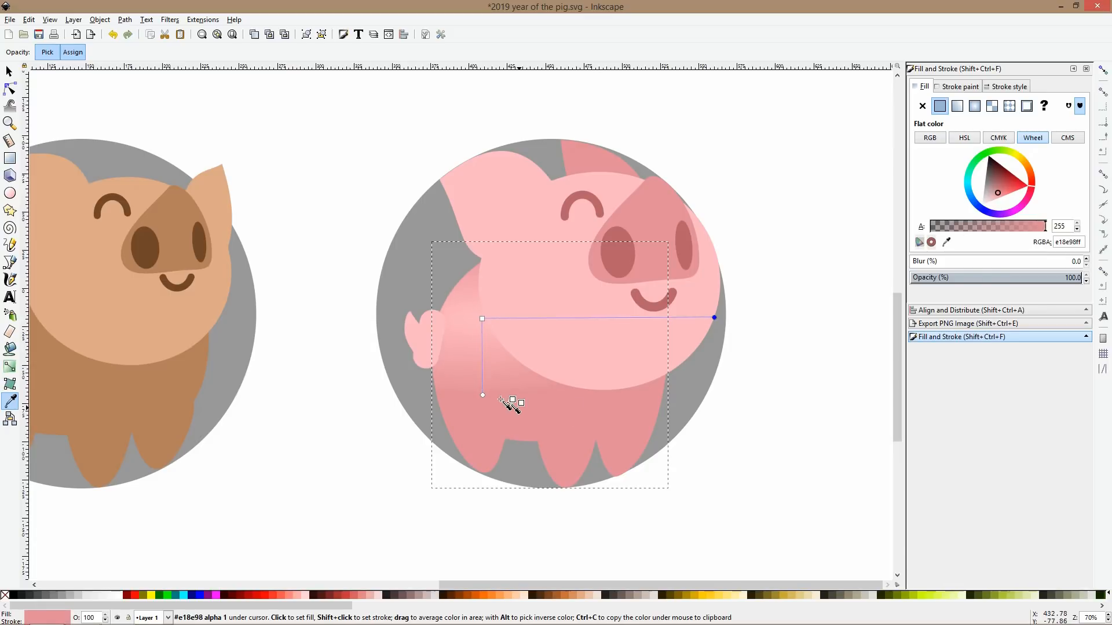
{"action": "left_click_drag", "start_coordinate": [483, 396], "coordinate": [487, 480]}
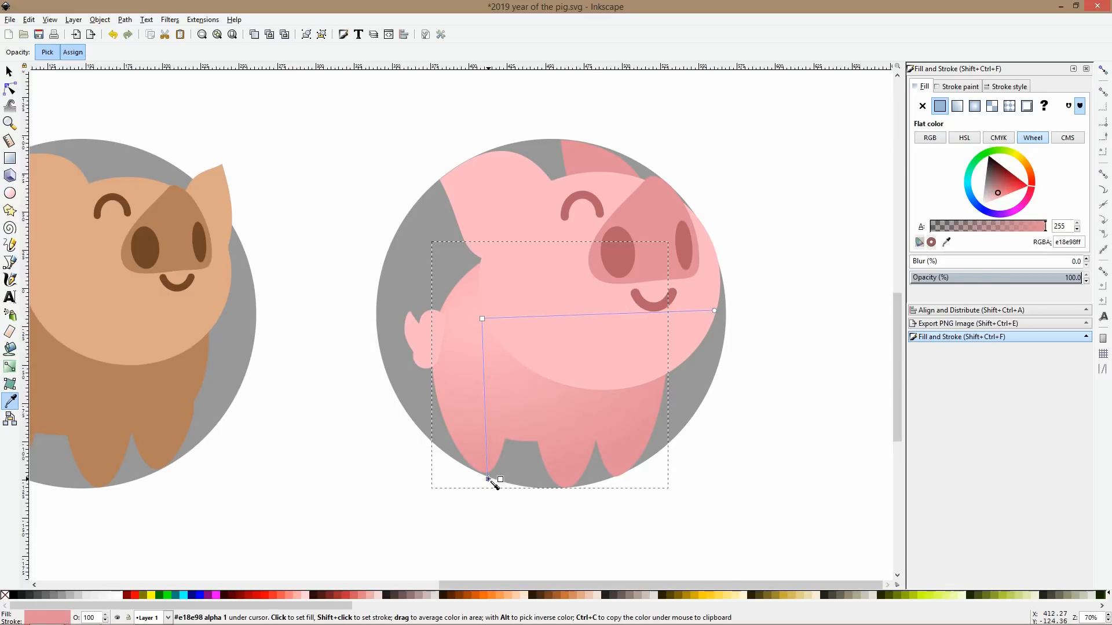
{"action": "key", "text": "g"}
{"action": "key", "text": "d"}
{"action": "mouse_move", "coordinate": [483, 307]}
{"action": "left_mouse_down"}
{"action": "mouse_move", "coordinate": [494, 308]}
{"action": "mouse_move", "coordinate": [477, 304]}
{"action": "left_mouse_up"}
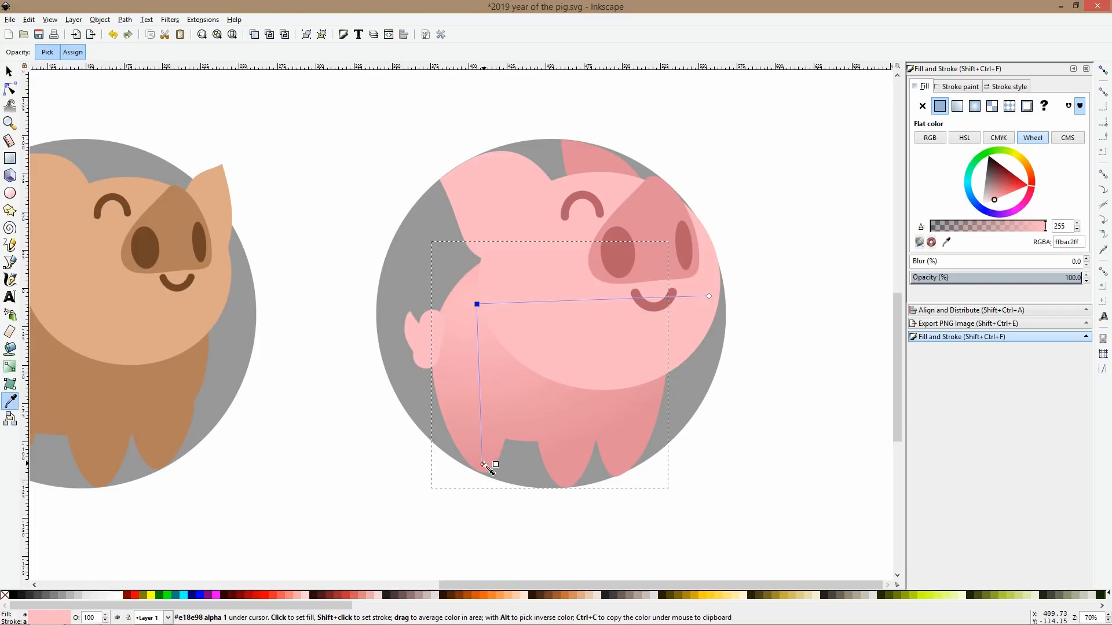
{"action": "key", "text": "s"}
{"action": "left_click", "coordinate": [805, 420]}
{"action": "scroll", "coordinate": [753, 384], "scroll_direction": "down", "scroll_amount": 3}
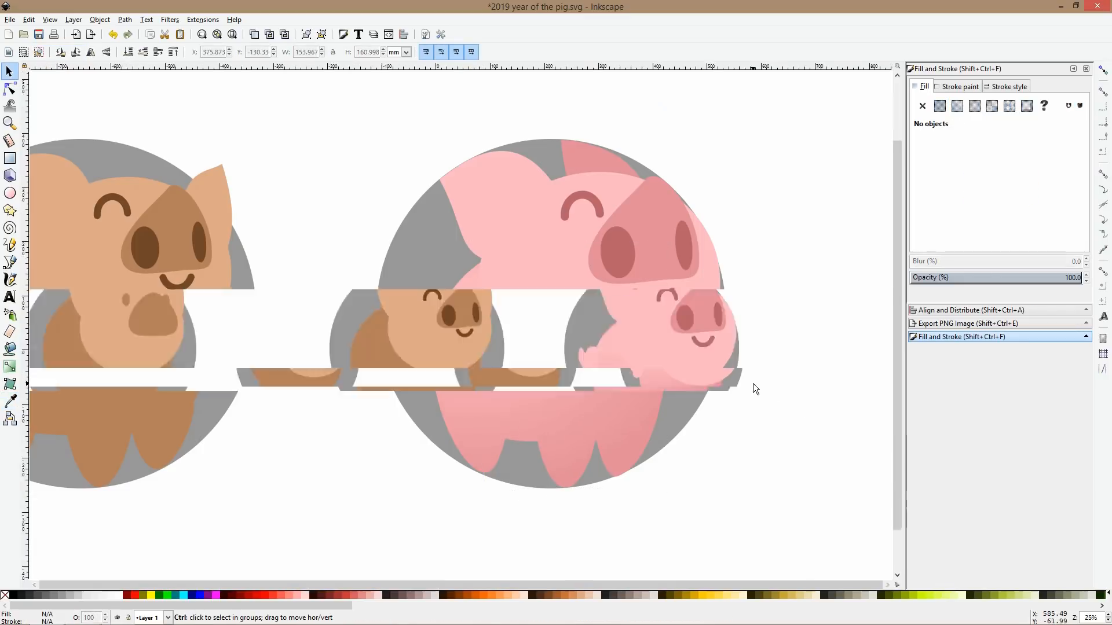
{"action": "scroll", "coordinate": [735, 398], "scroll_direction": "up", "scroll_amount": 3}
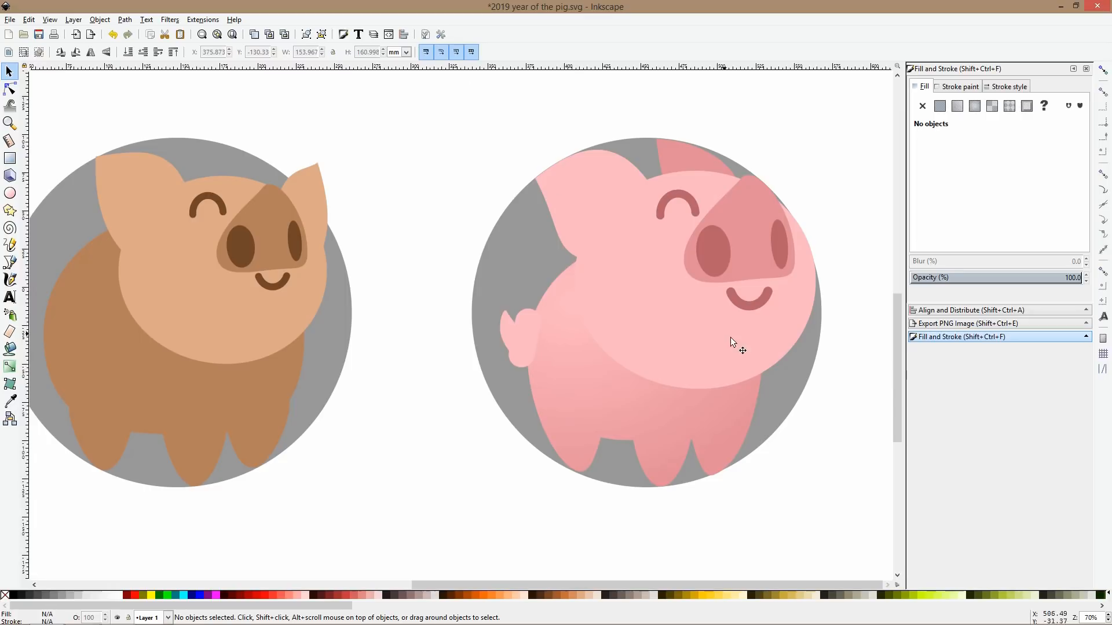
Fill both tail pieces of the pink pig with the pink #f6adb6 sampled from the adjacent body.
{"action": "left_click", "coordinate": [533, 339]}
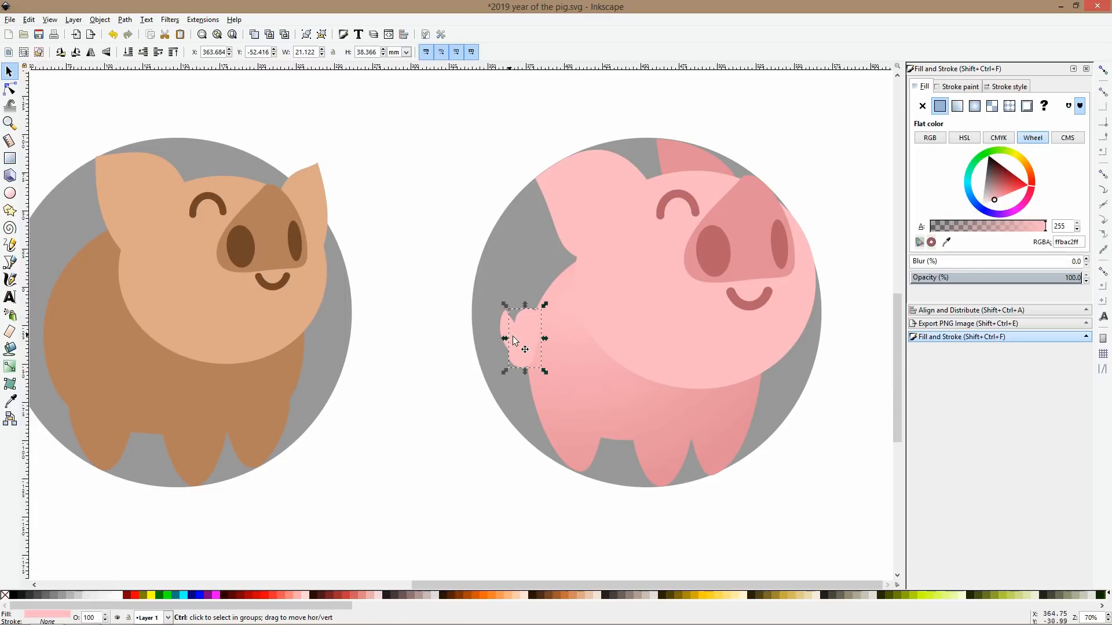
{"action": "scroll", "coordinate": [515, 334], "scroll_direction": "up", "scroll_amount": 3}
{"action": "left_click", "coordinate": [484, 310], "text": "shift"}
{"action": "left_click", "coordinate": [10, 400]}
{"action": "left_click", "coordinate": [595, 388]}
{"action": "key", "text": "s"}
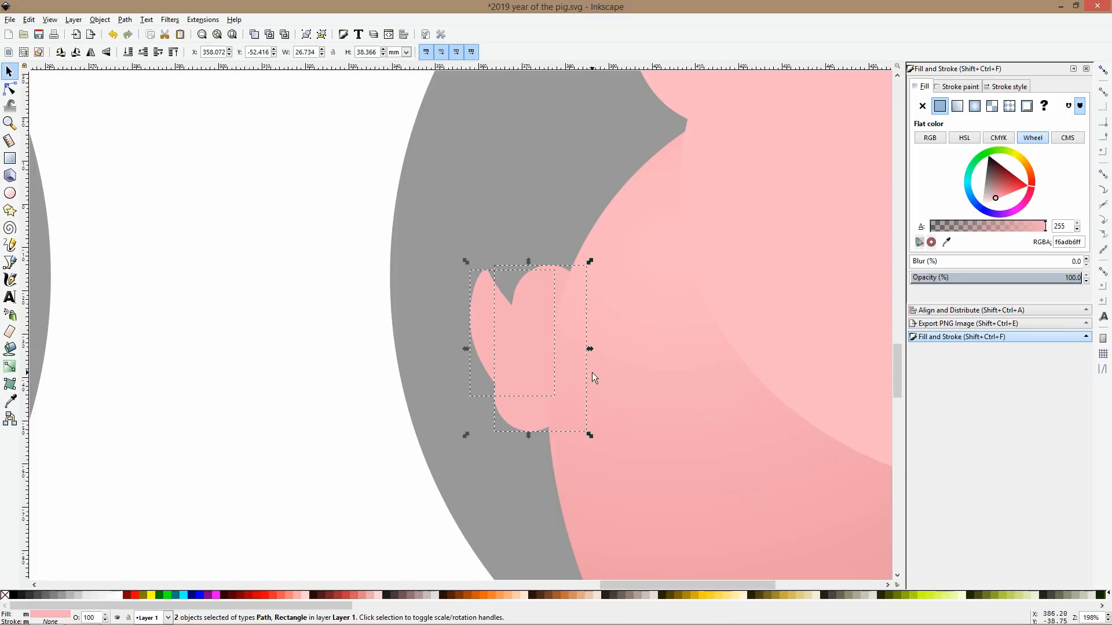
Fill the pointed tail piece with the darker pink #eea2ab sampled from the lower body and place it behind the rounded piece.
{"action": "left_click", "coordinate": [327, 348]}
{"action": "left_click", "coordinate": [484, 318]}
{"action": "left_click", "coordinate": [10, 401]}
{"action": "left_click", "coordinate": [620, 541]}
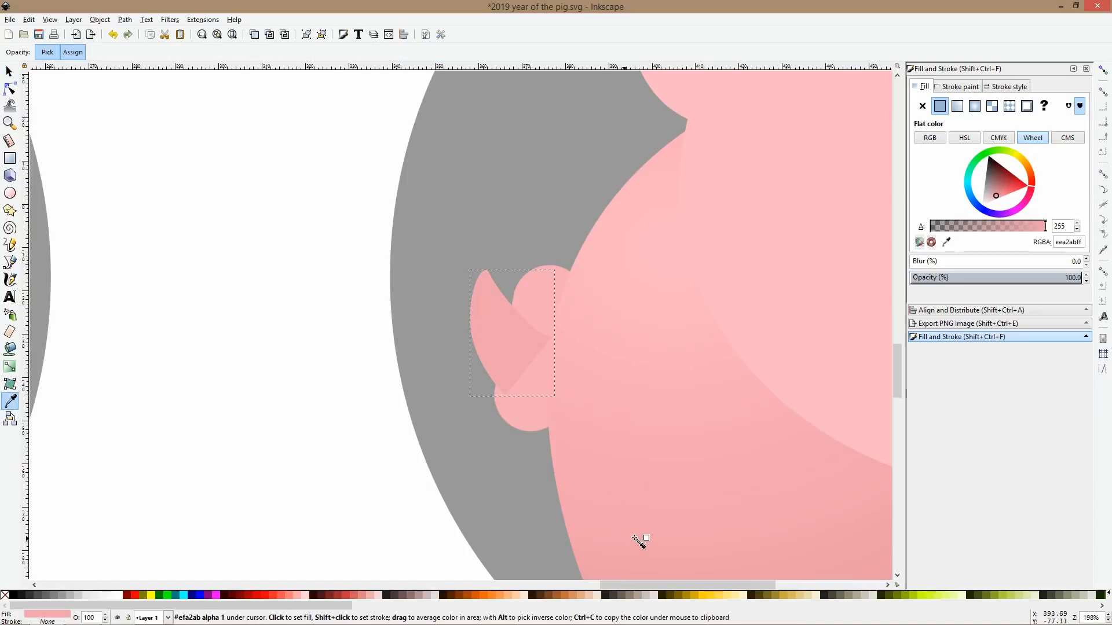
{"action": "key", "text": "s"}
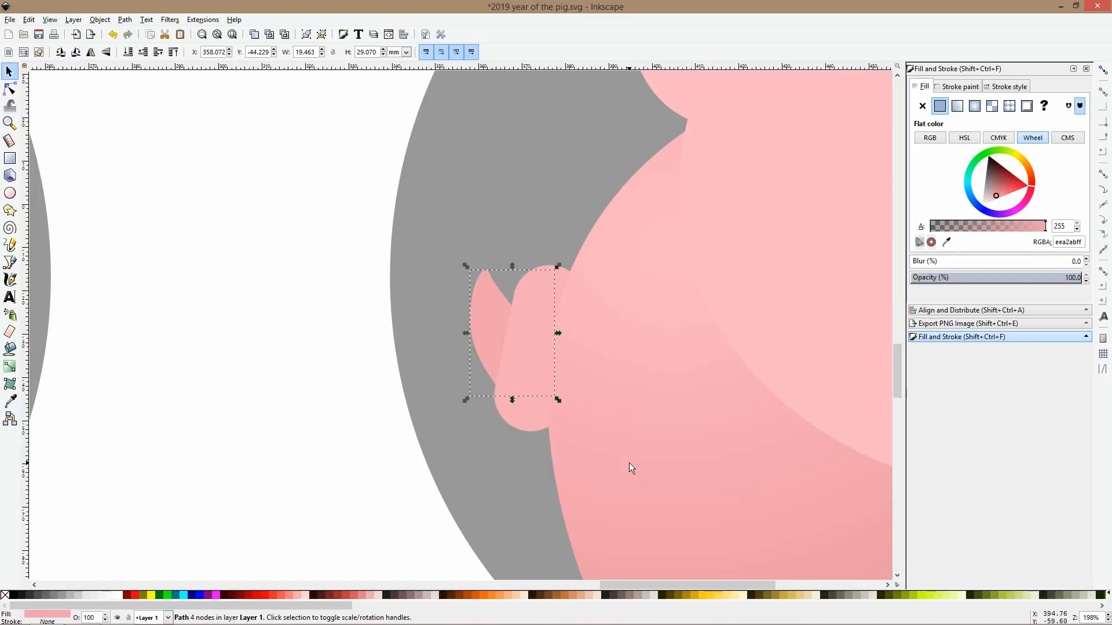
{"action": "key", "text": "2"}
{"action": "left_click", "coordinate": [554, 501]}
{"action": "left_click_drag", "start_coordinate": [823, 486], "coordinate": [702, 433]}
{"action": "scroll", "coordinate": [642, 412], "scroll_direction": "up", "scroll_amount": 1}
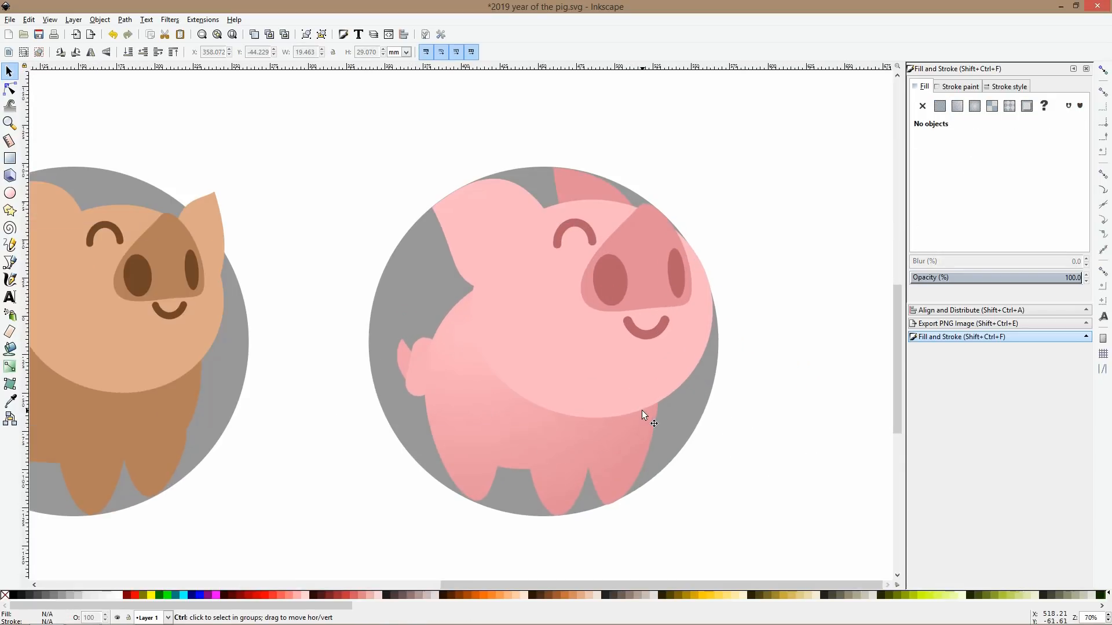
Try filling the pink pig's head with the body's existing radial gradient 970.
{"action": "left_click", "coordinate": [490, 277], "text": "ctrl"}
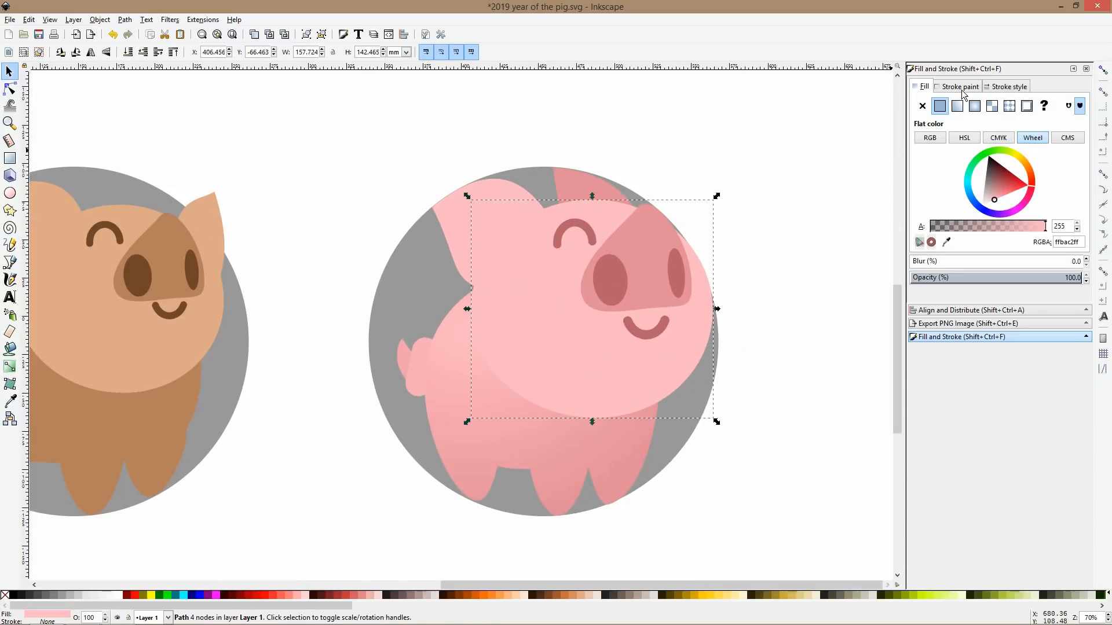
{"action": "left_click", "coordinate": [976, 107]}
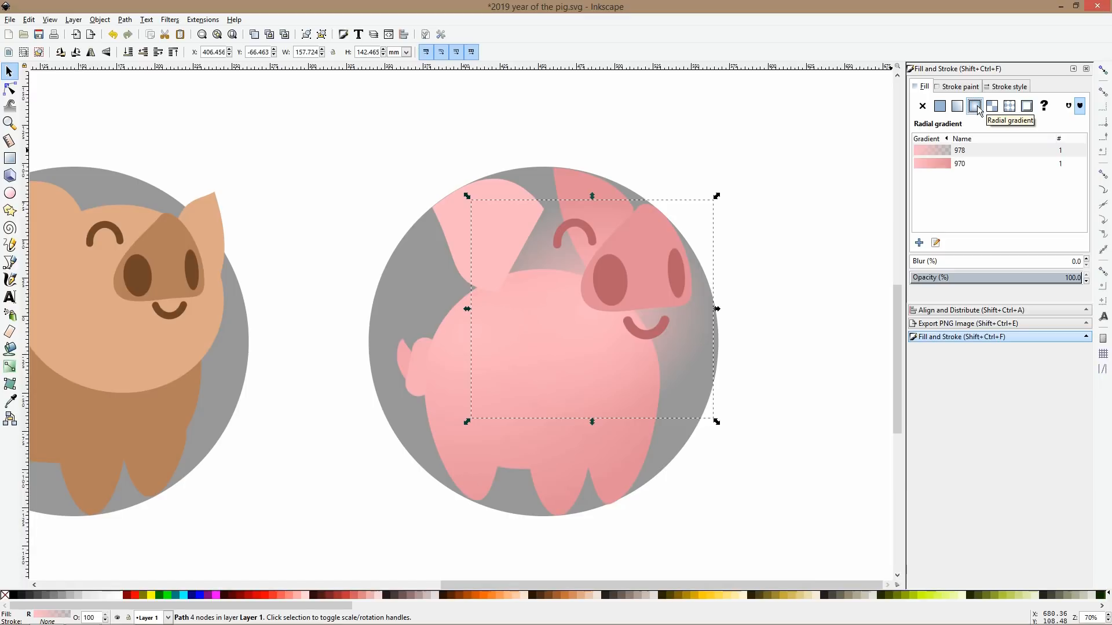
{"action": "left_click", "coordinate": [951, 164]}
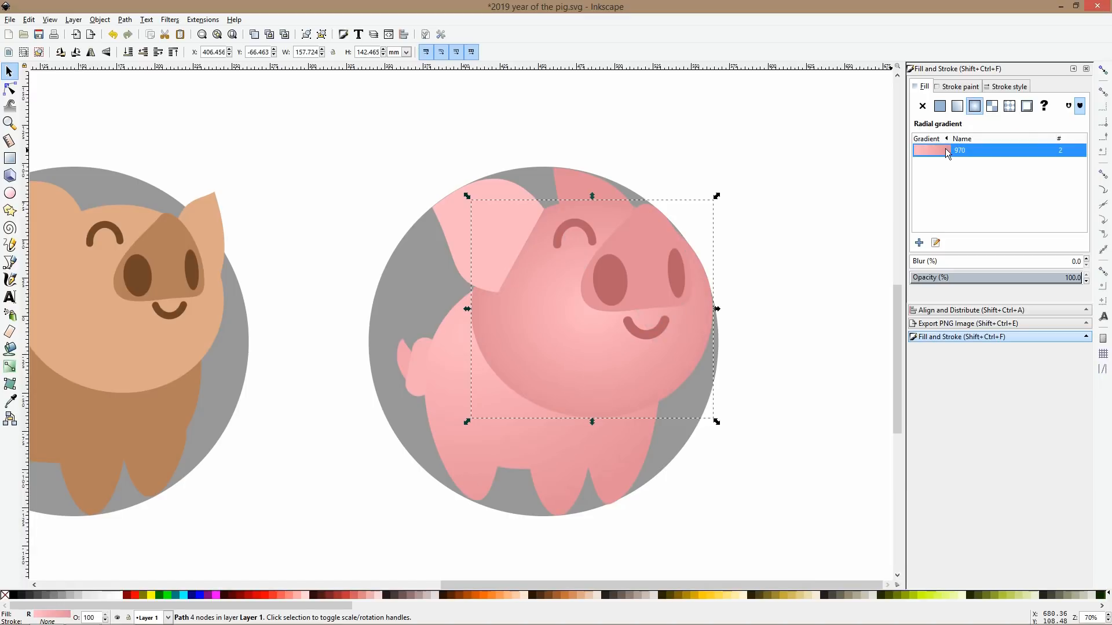
{"action": "left_click", "coordinate": [9, 368]}
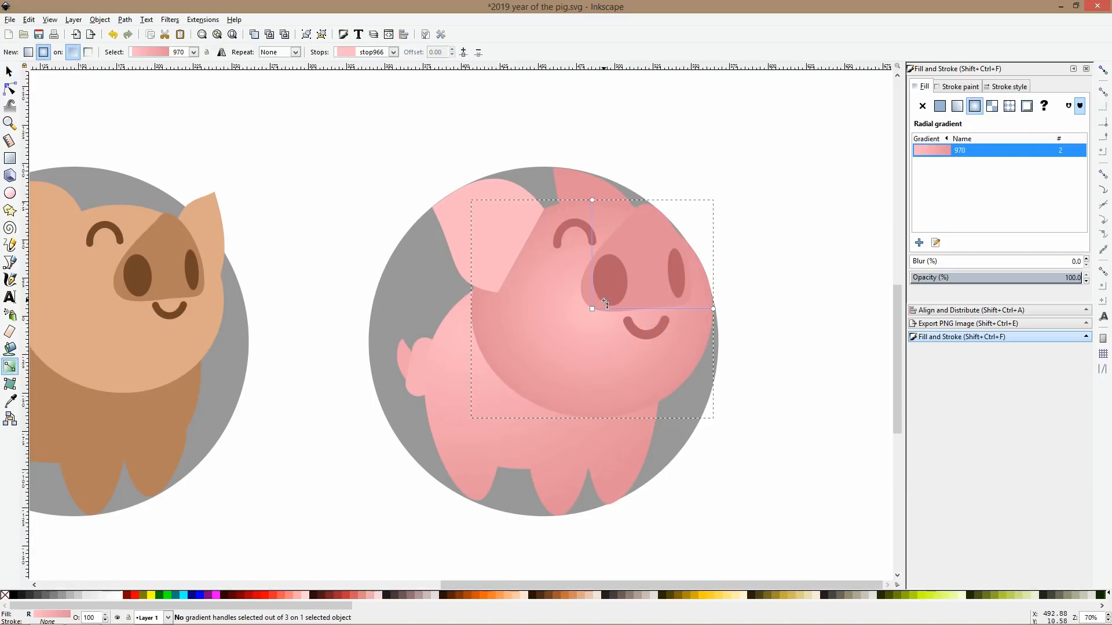
{"action": "double_click", "coordinate": [603, 299]}
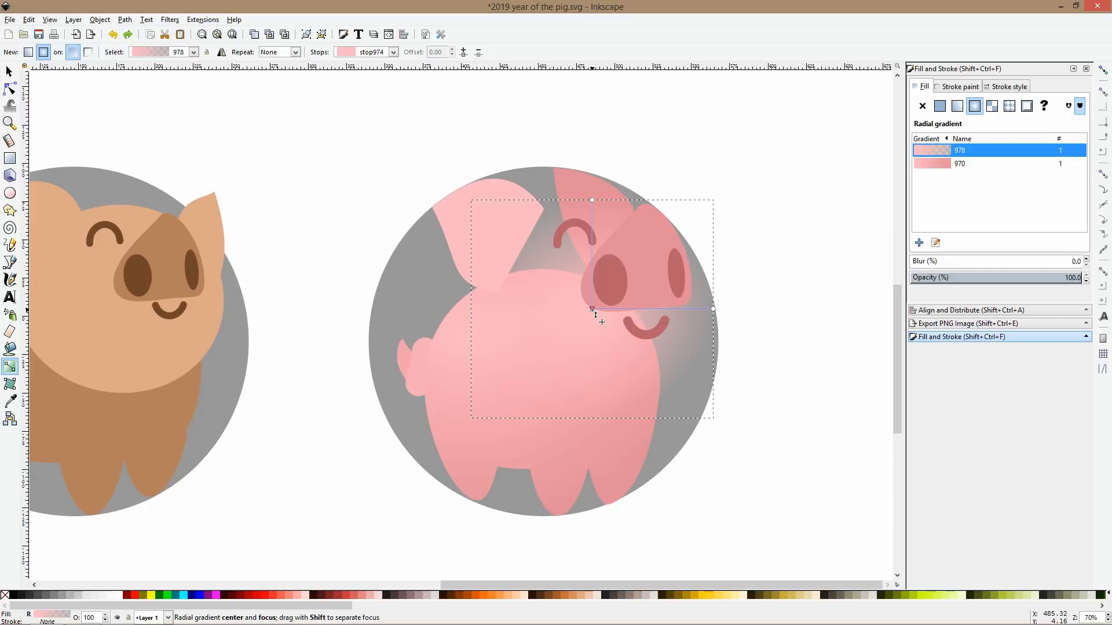
{"action": "left_click", "coordinate": [951, 167]}
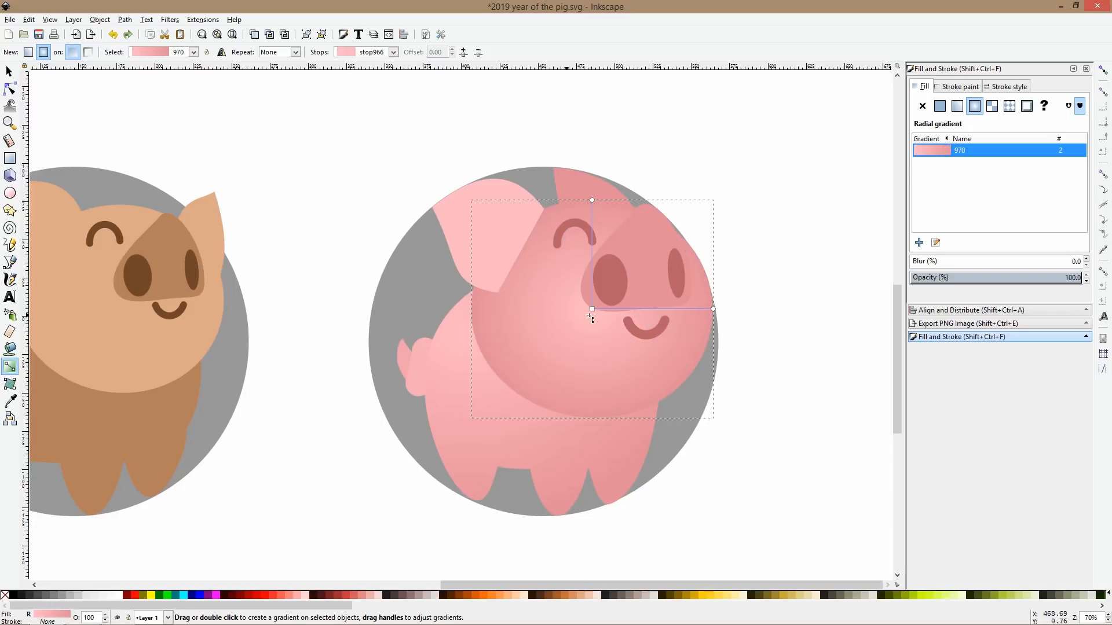
Try shifting the head gradient's centre to the upper left and stretching its radii beyond the head.
{"action": "left_click_drag", "start_coordinate": [591, 308], "coordinate": [551, 288]}
{"action": "left_click_drag", "start_coordinate": [675, 290], "coordinate": [782, 290]}
{"action": "left_click_drag", "start_coordinate": [553, 178], "coordinate": [550, 114]}
{"action": "scroll", "coordinate": [688, 319], "scroll_direction": "down", "scroll_amount": 2}
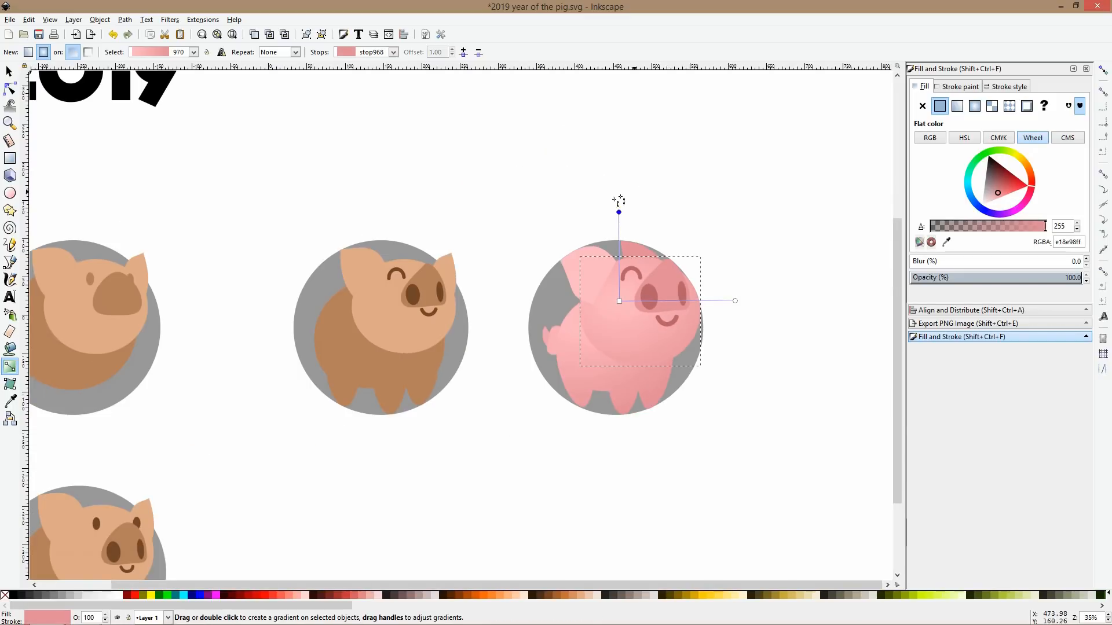
{"action": "left_click_drag", "start_coordinate": [619, 213], "coordinate": [620, 168]}
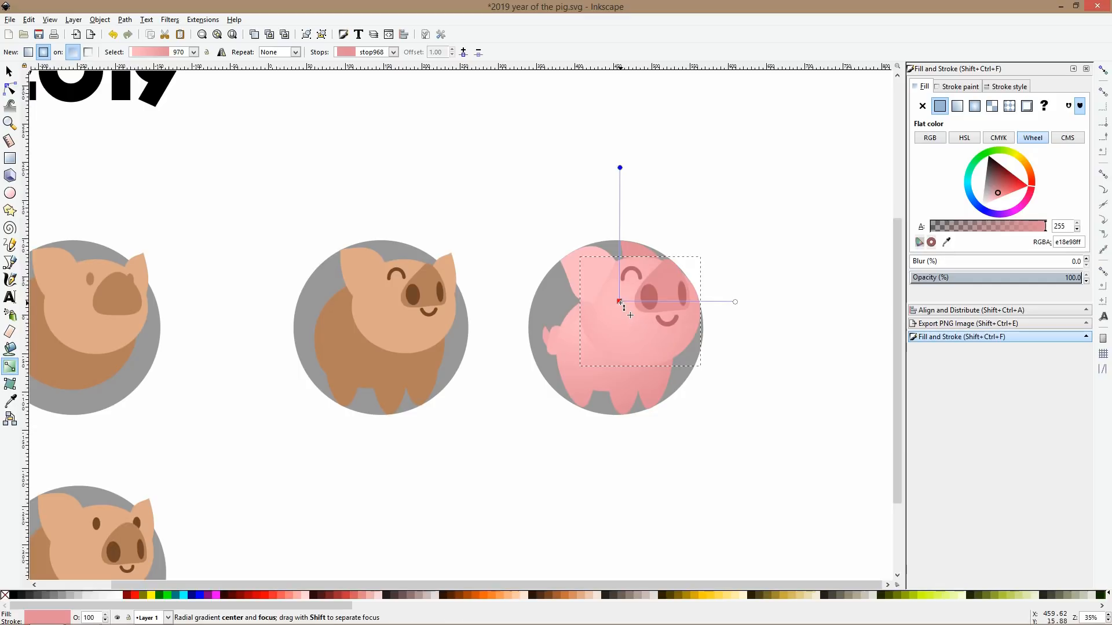
{"action": "key", "text": "s"}
{"action": "left_click", "coordinate": [731, 256]}
{"action": "scroll", "coordinate": [673, 346], "scroll_direction": "up", "scroll_amount": 2}
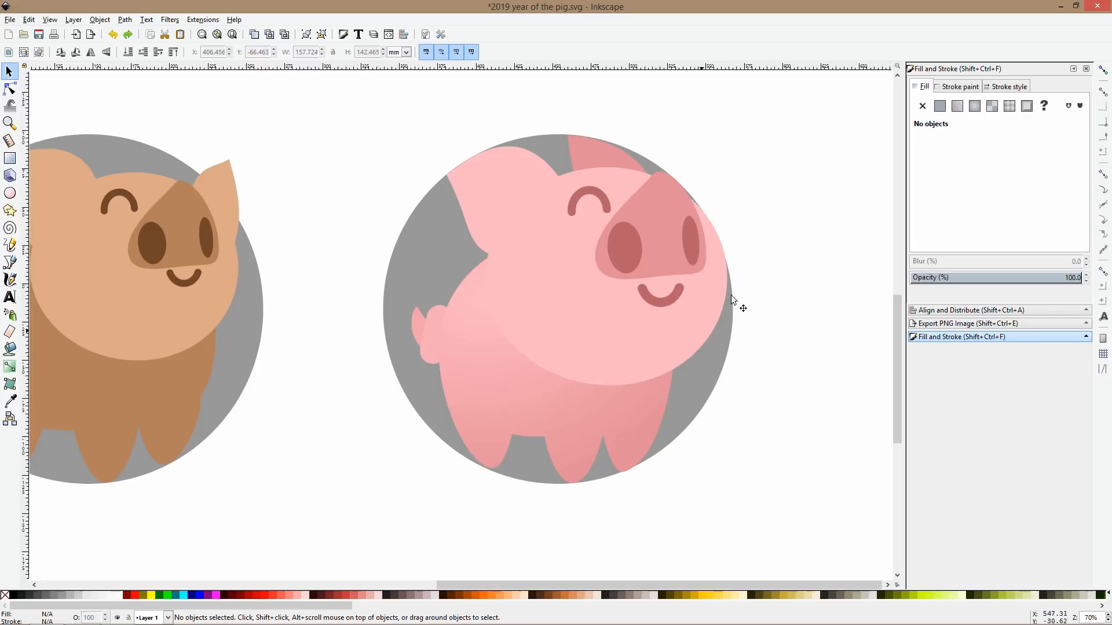
Duplicate the pink head shape, bring the copy to the front and fill it with the darker pink #e4929c sampled from the body.
{"action": "left_click", "coordinate": [652, 321]}
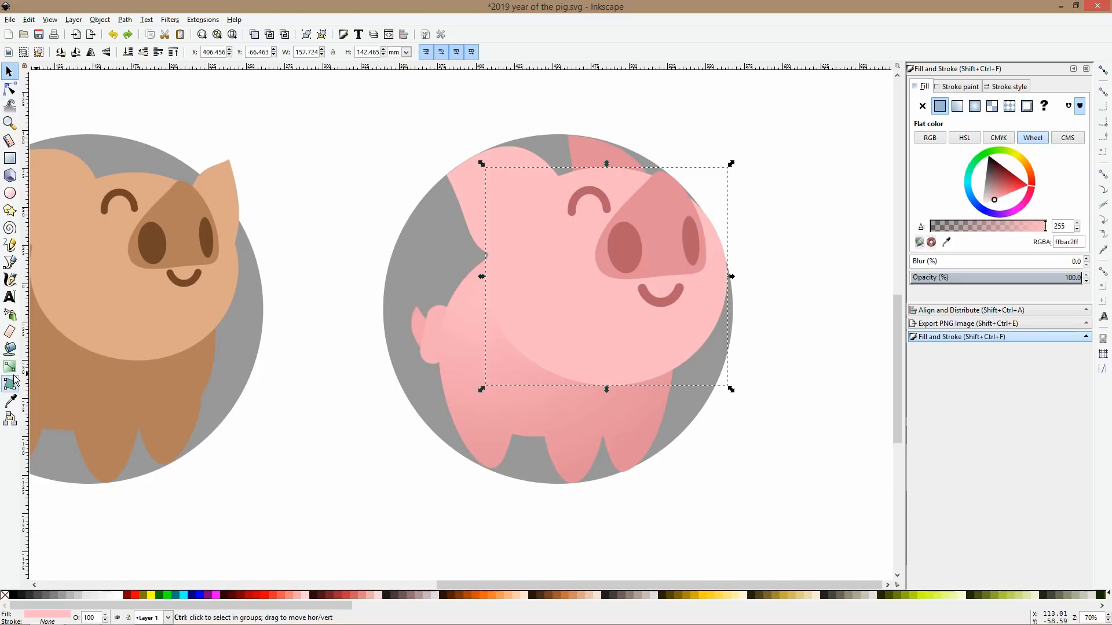
{"action": "key", "text": "Home"}
{"action": "left_click", "coordinate": [10, 400]}
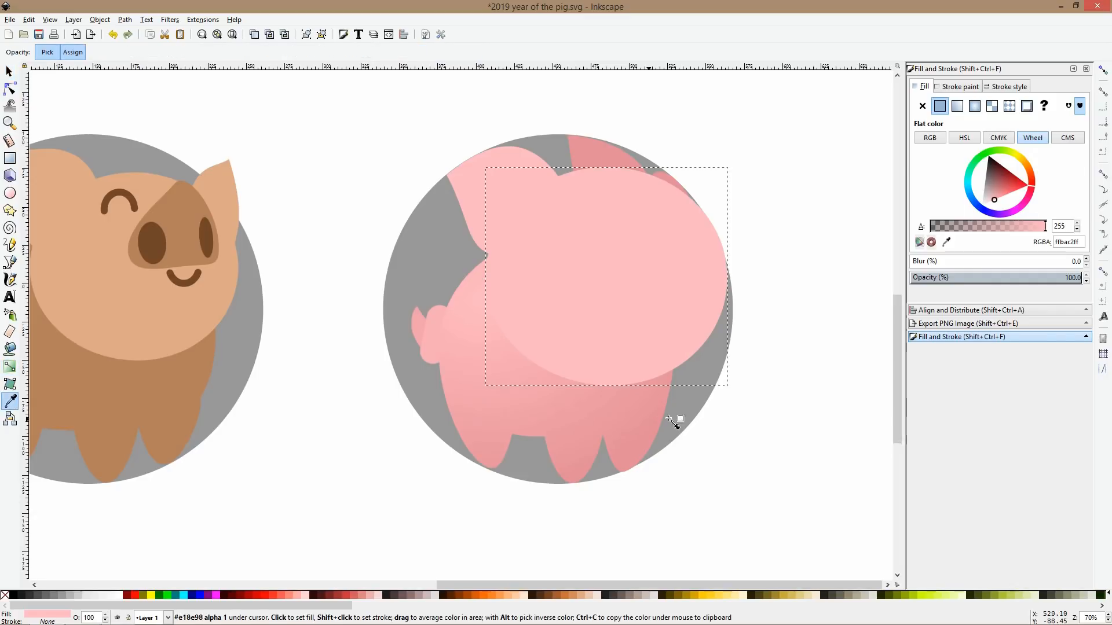
{"action": "left_click", "coordinate": [641, 405]}
{"action": "key", "text": "s"}
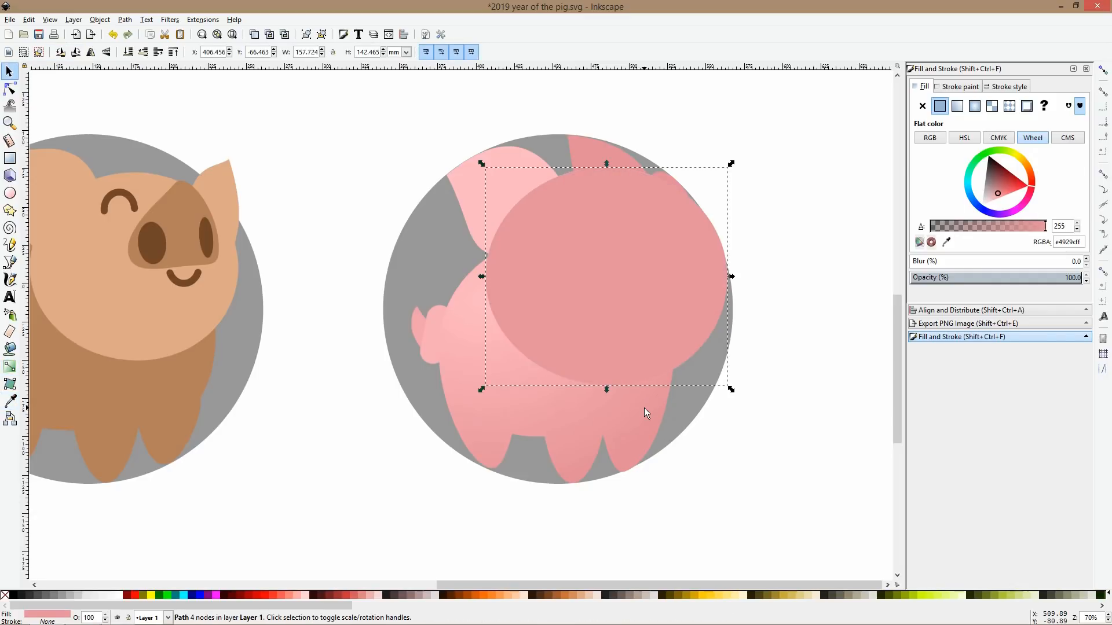
Duplicate the dark pink head copy in orange #ff6600, shift it toward the upper left and shrink it slightly.
{"action": "left_click", "coordinate": [479, 599]}
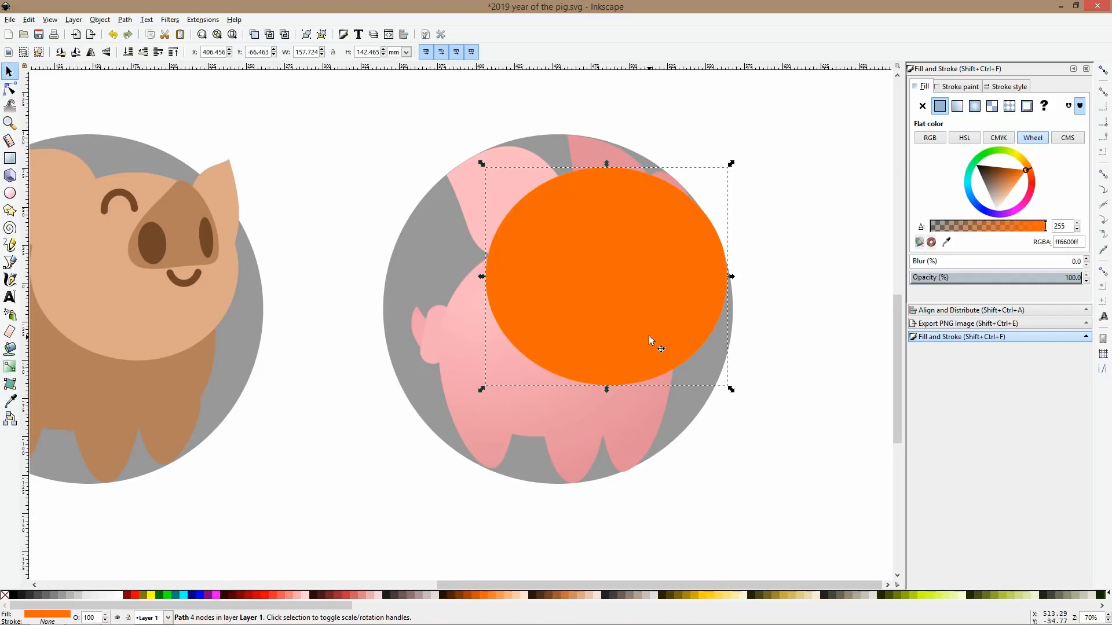
{"action": "left_click_drag", "start_coordinate": [648, 336], "coordinate": [627, 322]}
{"action": "left_click_drag", "start_coordinate": [594, 154], "coordinate": [590, 159]}
Subtract the orange ellipse from the dark pink head copy and lower the remaining crescent behind the facial features.
{"action": "left_click", "coordinate": [711, 239], "text": "shift"}
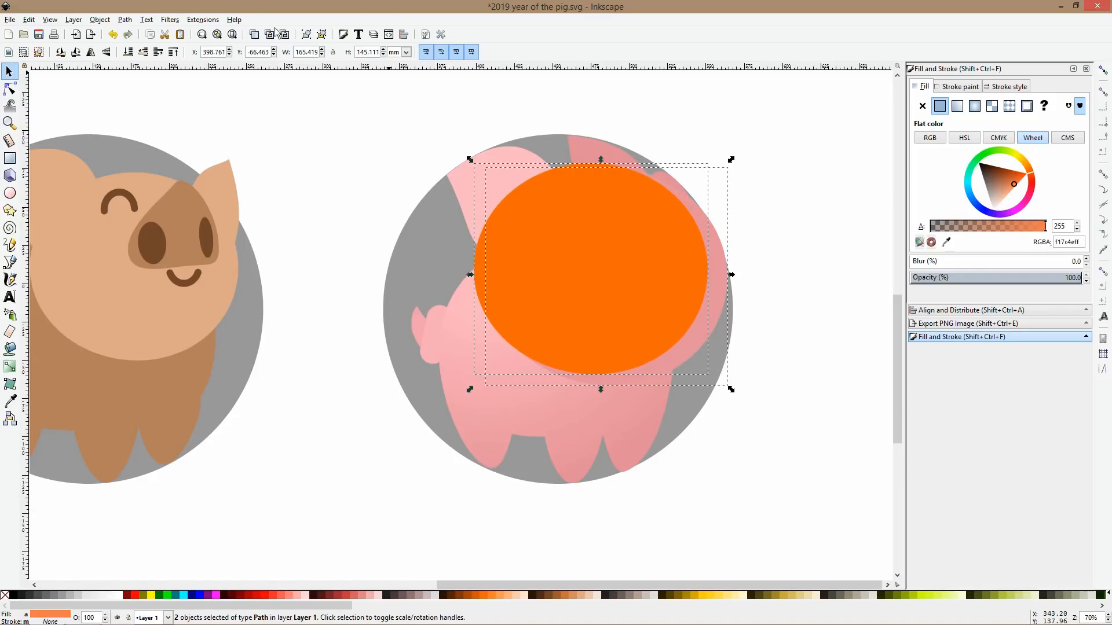
{"action": "left_click", "coordinate": [124, 20]}
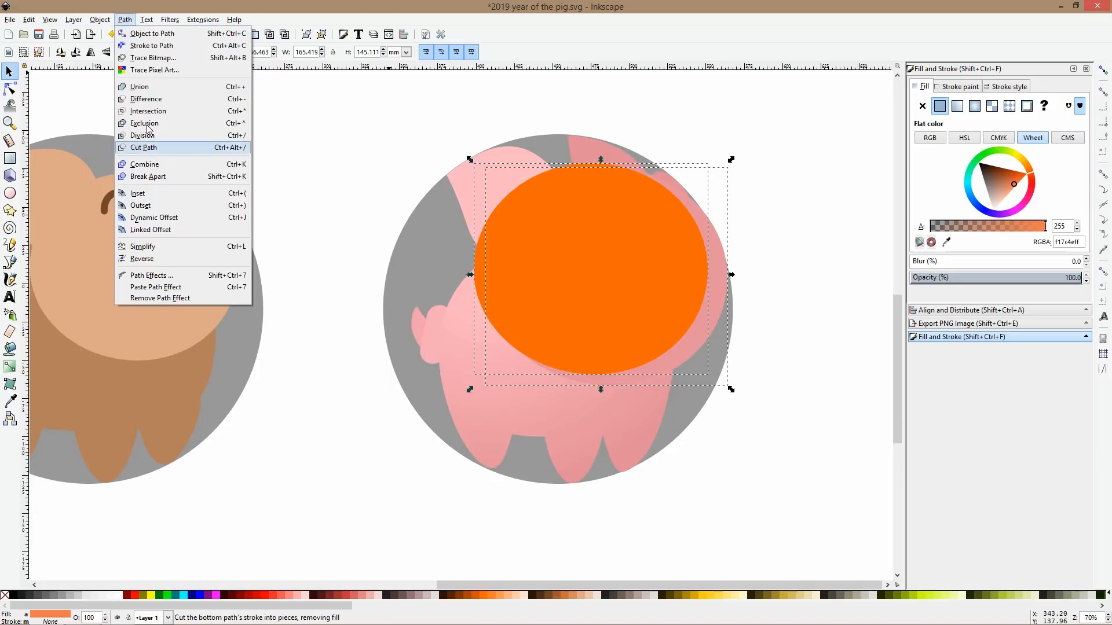
{"action": "left_click", "coordinate": [142, 98]}
{"action": "left_click", "coordinate": [752, 290]}
{"action": "left_click", "coordinate": [720, 313]}
Recolour the head's shadow crescent with the softer pink #f0a4ad sampled from the body just below the head.
{"action": "left_click", "coordinate": [10, 401]}
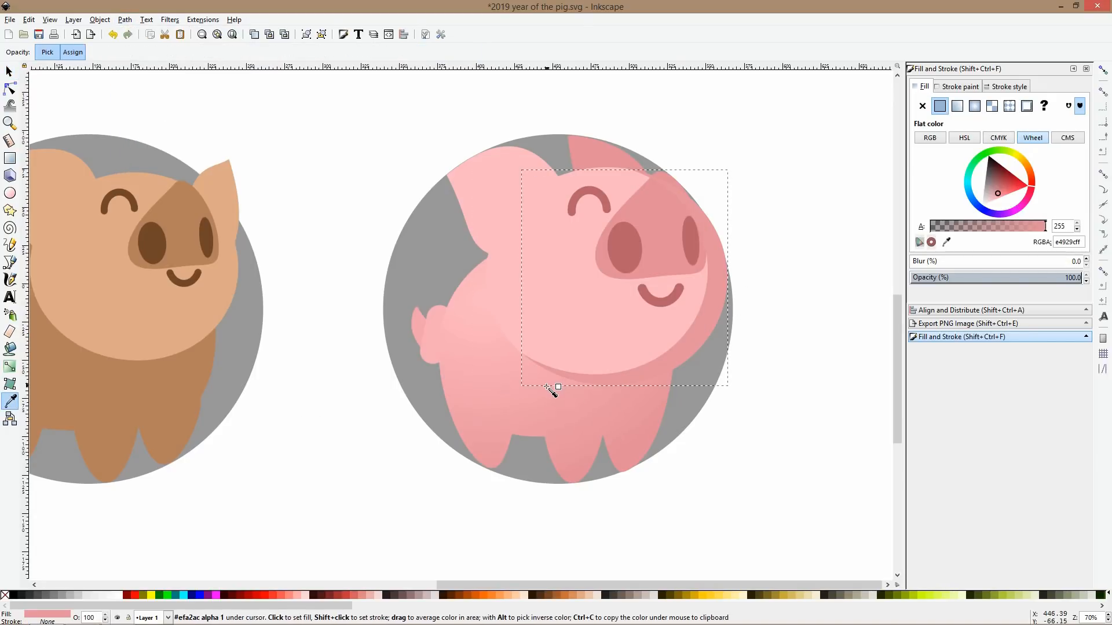
{"action": "left_click", "coordinate": [565, 396]}
{"action": "left_click", "coordinate": [533, 386]}
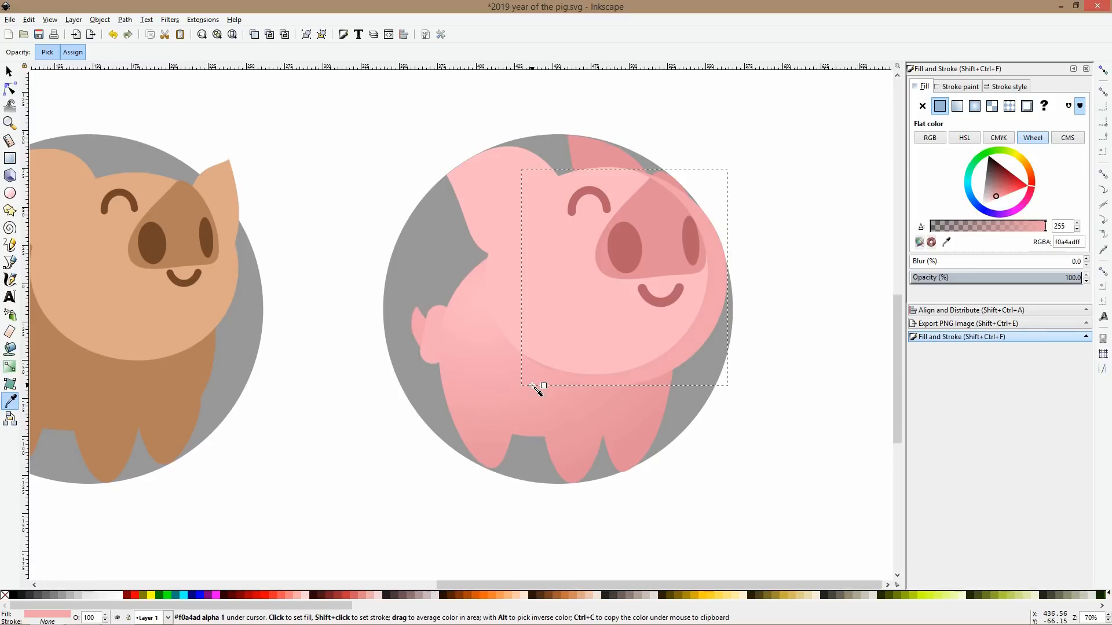
{"action": "key", "text": "s"}
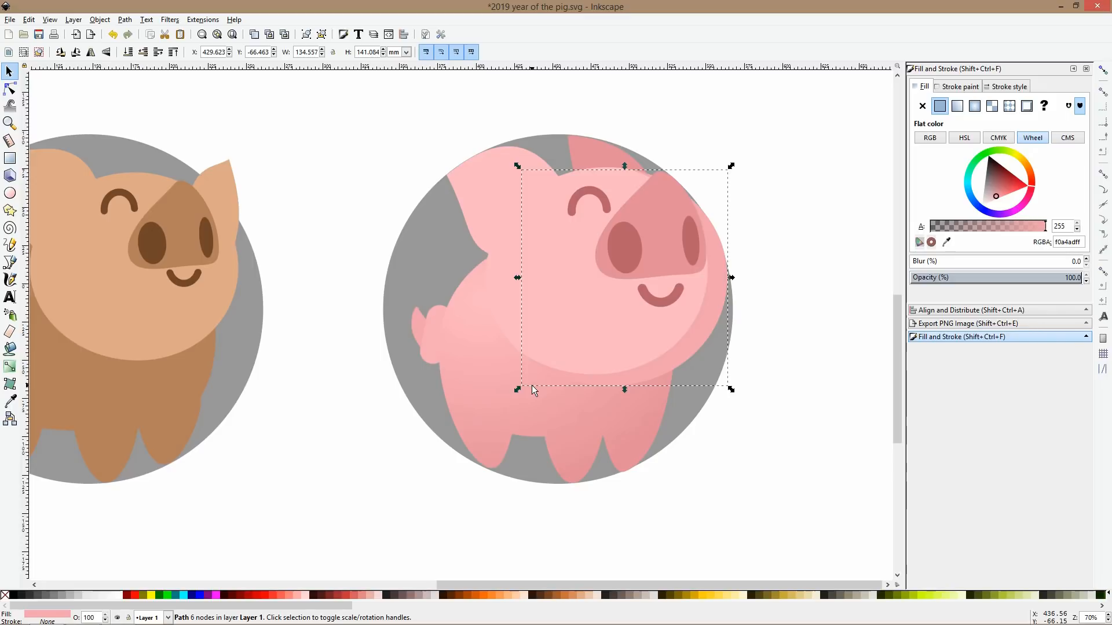
{"action": "left_click", "coordinate": [798, 258]}
{"action": "scroll", "coordinate": [787, 279], "scroll_direction": "down", "scroll_amount": 3}
{"action": "scroll", "coordinate": [754, 287], "scroll_direction": "up", "scroll_amount": 3}
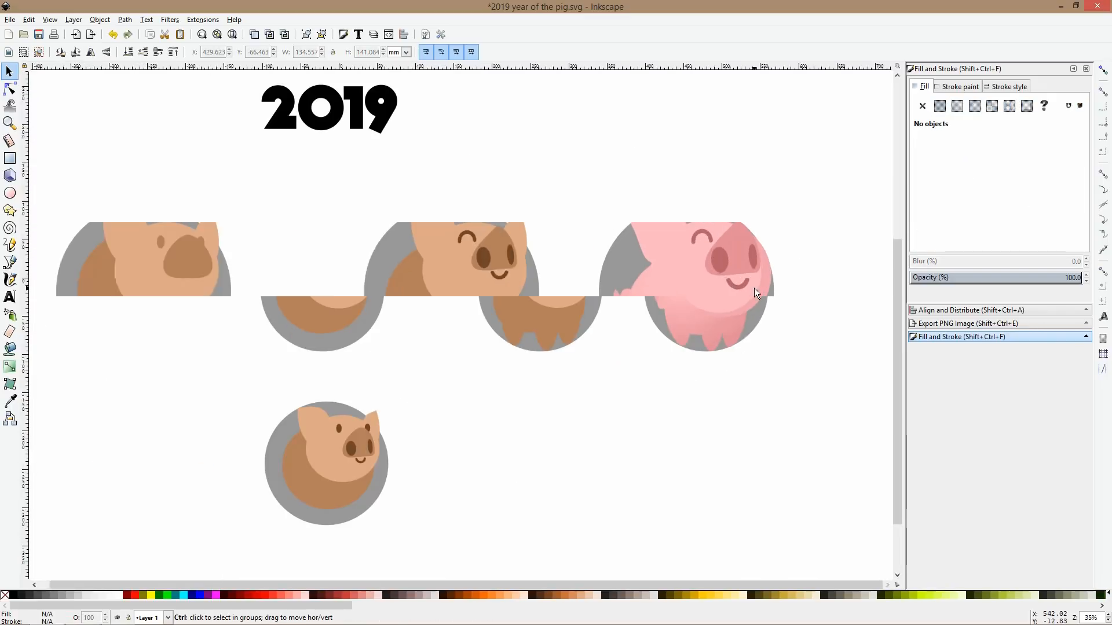
Set the outer stop of the body's radial gradient to the lighter pink #eea1aa sampled from the lower body.
{"action": "left_click", "coordinate": [651, 310]}
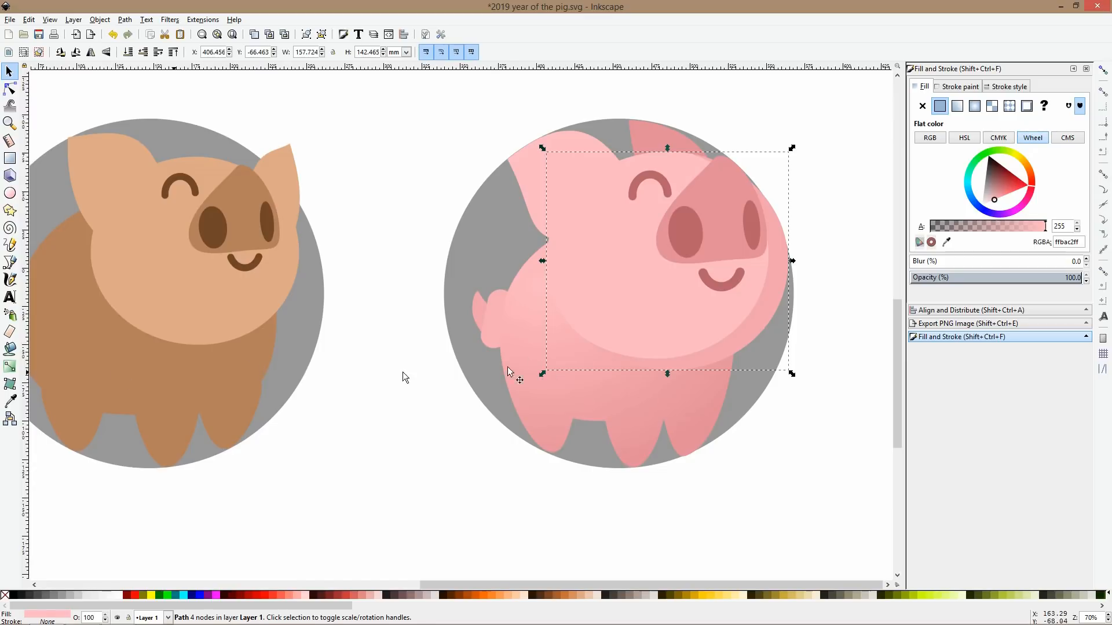
{"action": "left_click", "coordinate": [600, 394], "text": "ctrl"}
{"action": "left_click", "coordinate": [10, 401]}
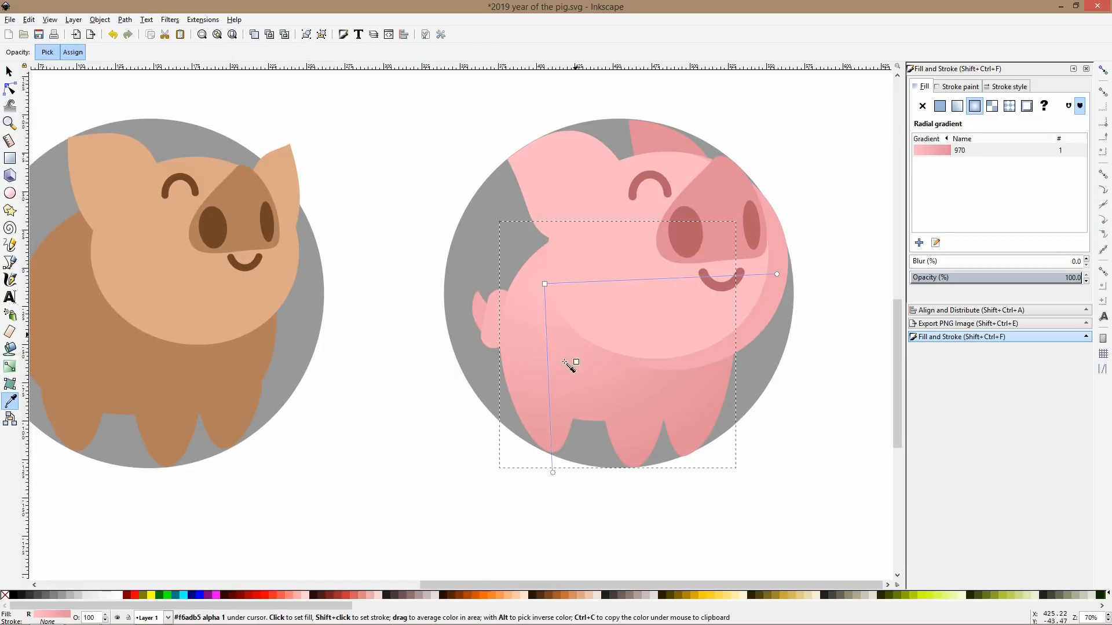
{"action": "left_click", "coordinate": [553, 473]}
{"action": "left_click", "coordinate": [576, 390]}
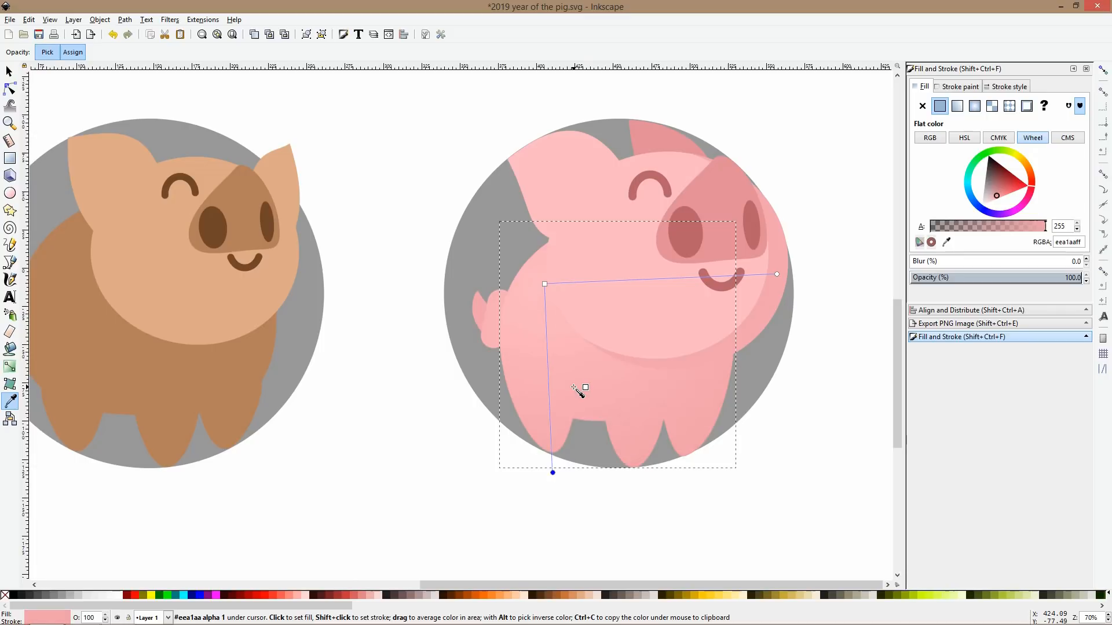
Set the centre stop of the body's radial gradient to the paler pink #f9bdc4.
{"action": "left_click", "coordinate": [545, 284]}
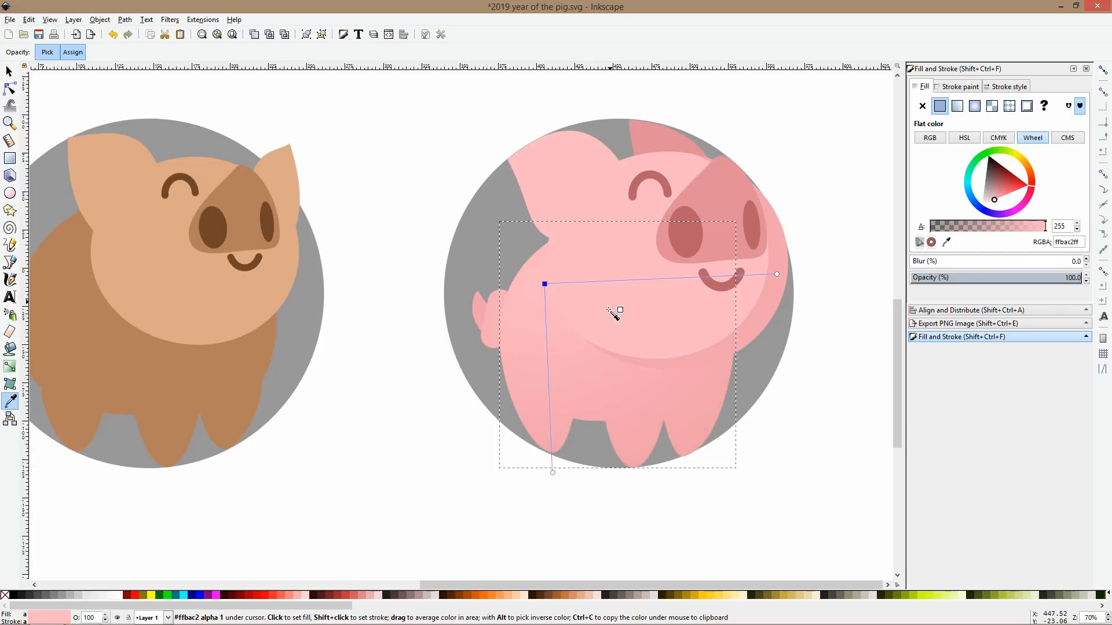
{"action": "left_click_drag", "start_coordinate": [992, 200], "coordinate": [992, 200]}
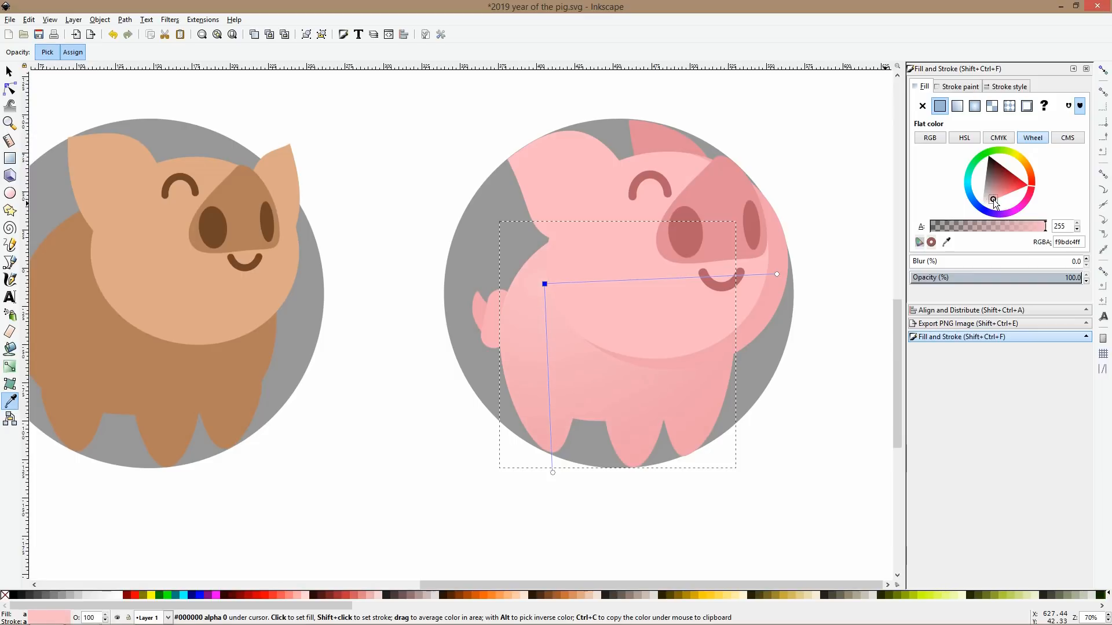
{"action": "left_click", "coordinate": [8, 67]}
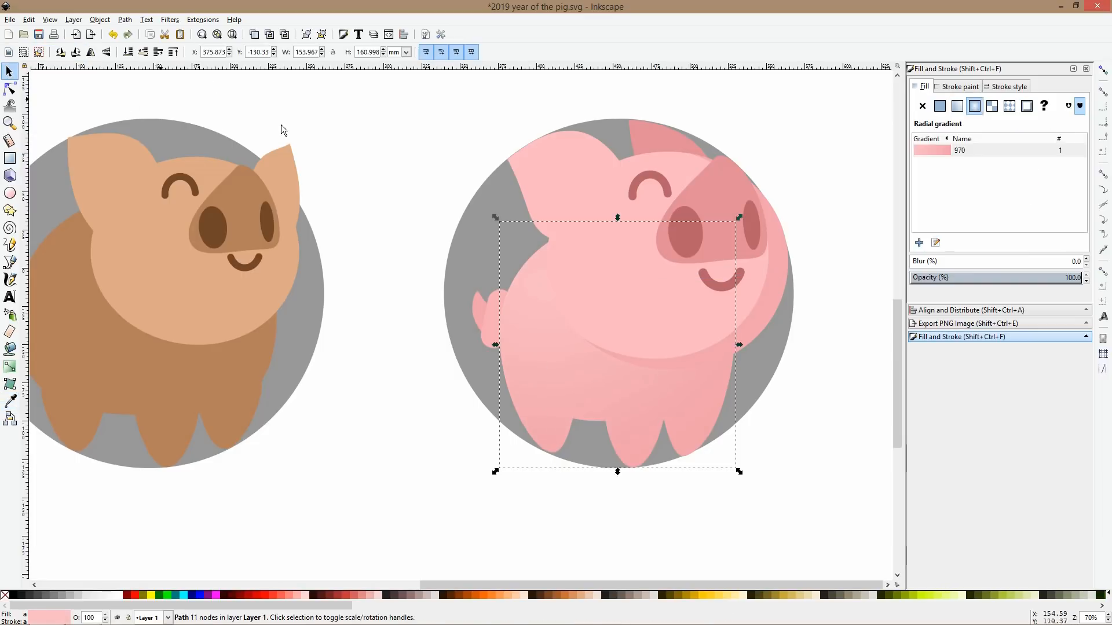
{"action": "left_click", "coordinate": [283, 129]}
{"action": "scroll", "coordinate": [657, 294], "scroll_direction": "down", "scroll_amount": 5}
{"action": "scroll", "coordinate": [657, 300], "scroll_direction": "up", "scroll_amount": 3}
{"action": "scroll", "coordinate": [656, 300], "scroll_direction": "up", "scroll_amount": 2}
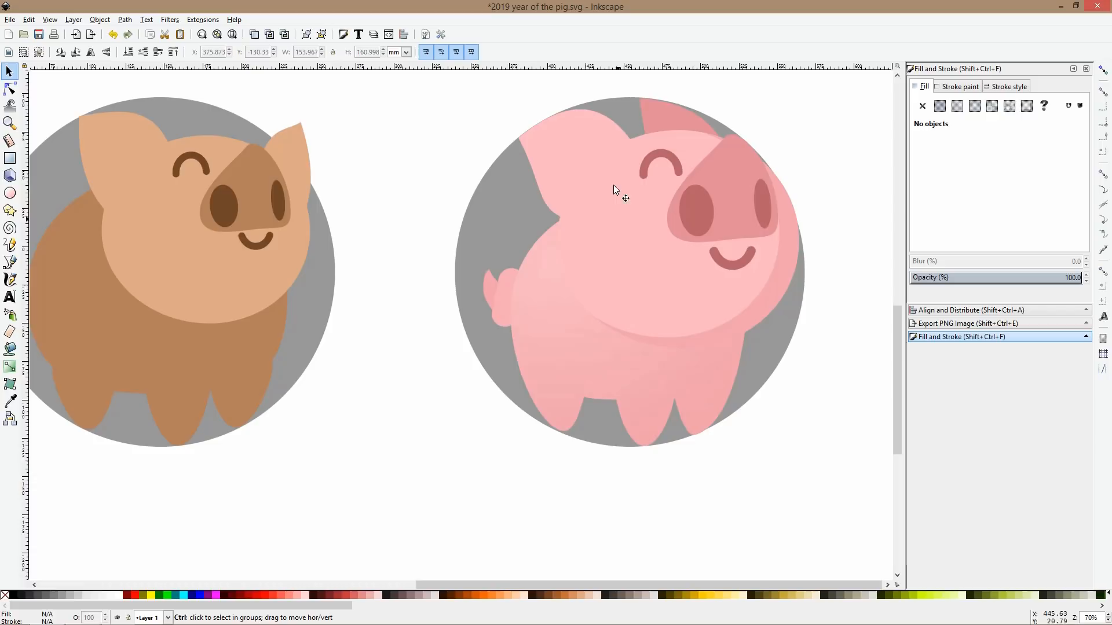
Reshape the snout's outline so its outer side extends toward the head's edge, making the snout about 77 mm wide.
{"action": "left_click", "coordinate": [579, 149], "text": "ctrl"}
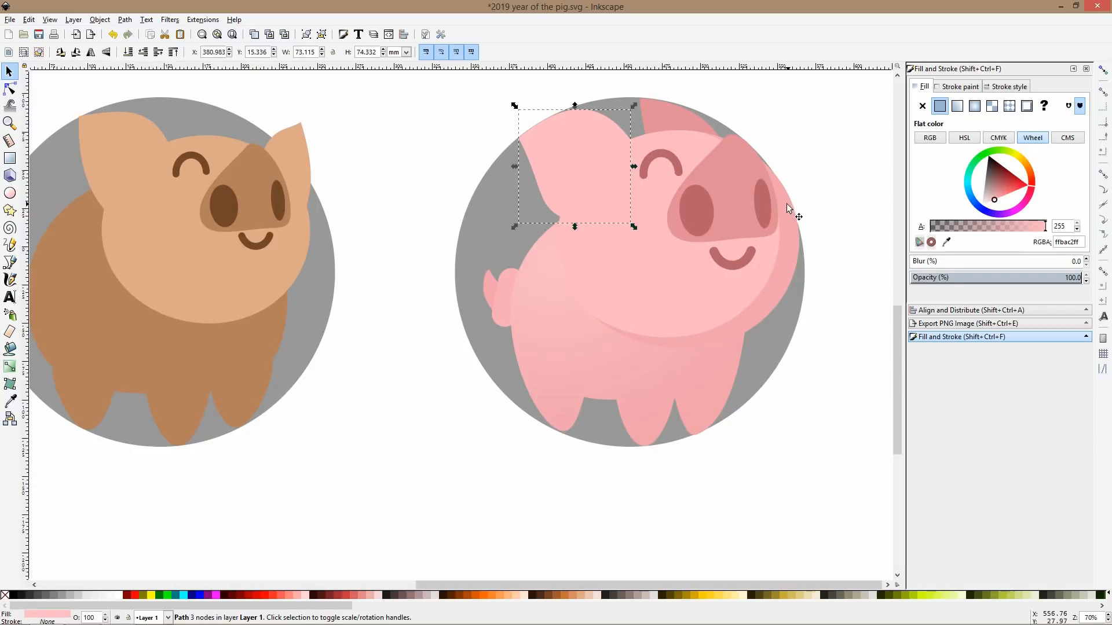
{"action": "left_click", "coordinate": [755, 175], "text": "ctrl"}
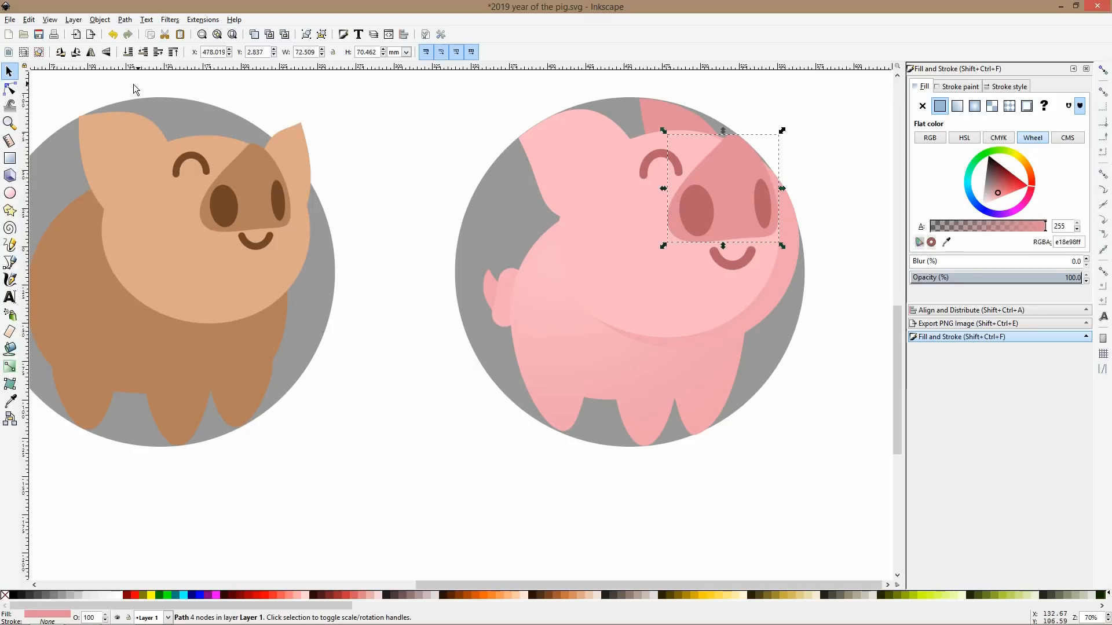
{"action": "left_click", "coordinate": [9, 88]}
{"action": "scroll", "coordinate": [770, 221], "scroll_direction": "up", "scroll_amount": 1}
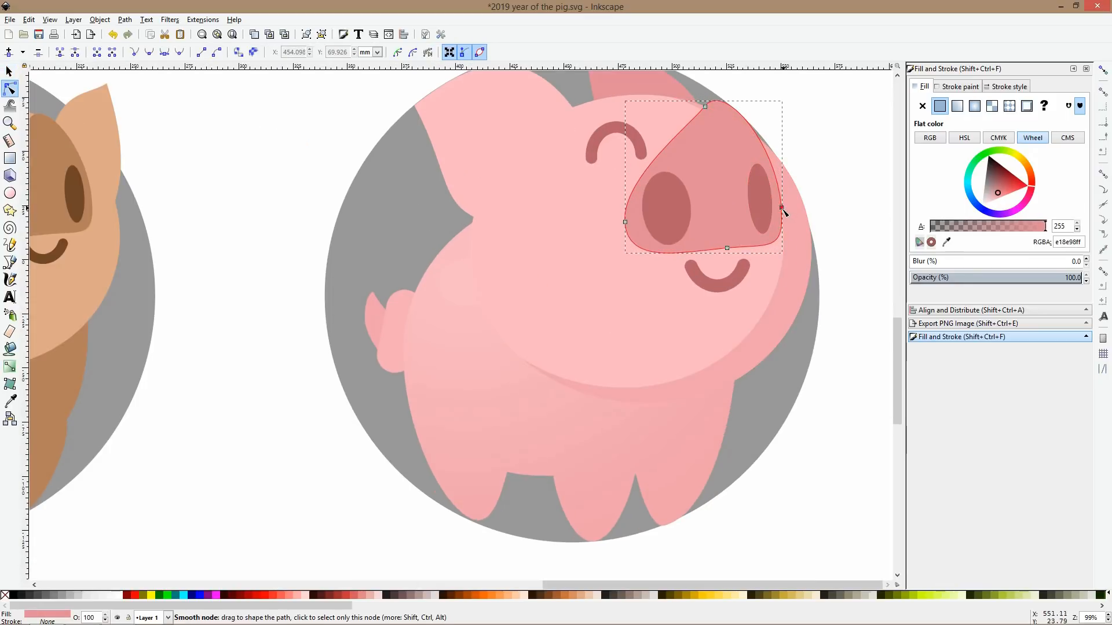
{"action": "left_click", "coordinate": [791, 206]}
{"action": "left_click_drag", "start_coordinate": [786, 143], "coordinate": [782, 143]}
{"action": "left_click_drag", "start_coordinate": [705, 106], "coordinate": [700, 106]}
{"action": "key", "text": "s"}
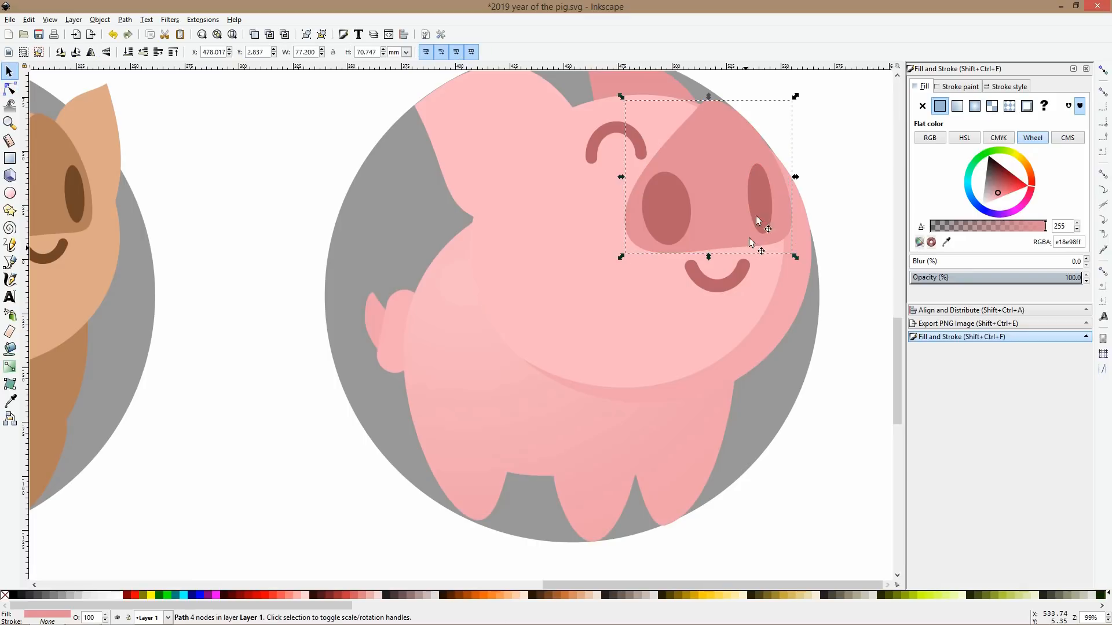
Nudge the far nostril slightly toward the snout's outer edge.
{"action": "left_click", "coordinate": [767, 195]}
{"action": "left_click_drag", "start_coordinate": [751, 199], "coordinate": [747, 199]}
{"action": "left_click", "coordinate": [872, 193]}
{"action": "scroll", "coordinate": [849, 216], "scroll_direction": "down", "scroll_amount": 3}
{"action": "left_click_drag", "start_coordinate": [840, 215], "coordinate": [767, 214]}
{"action": "scroll", "coordinate": [714, 206], "scroll_direction": "up", "scroll_amount": 3}
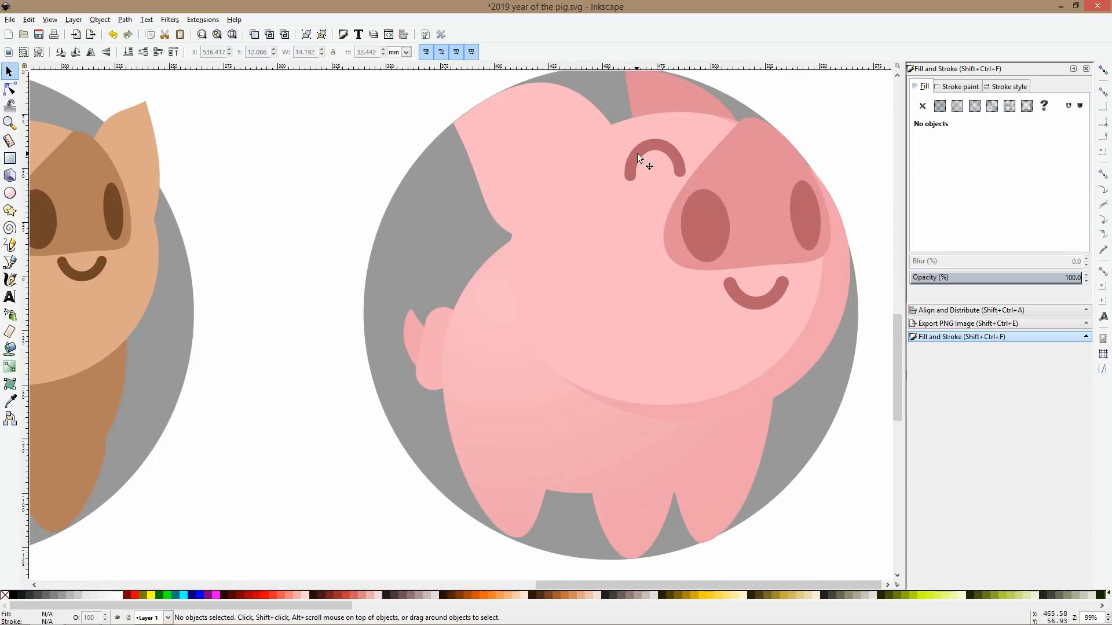
Duplicate the near ear and fill the copy with a linear gradient using the existing body gradient 970.
{"action": "left_click", "coordinate": [638, 152]}
{"action": "left_click", "coordinate": [640, 150]}
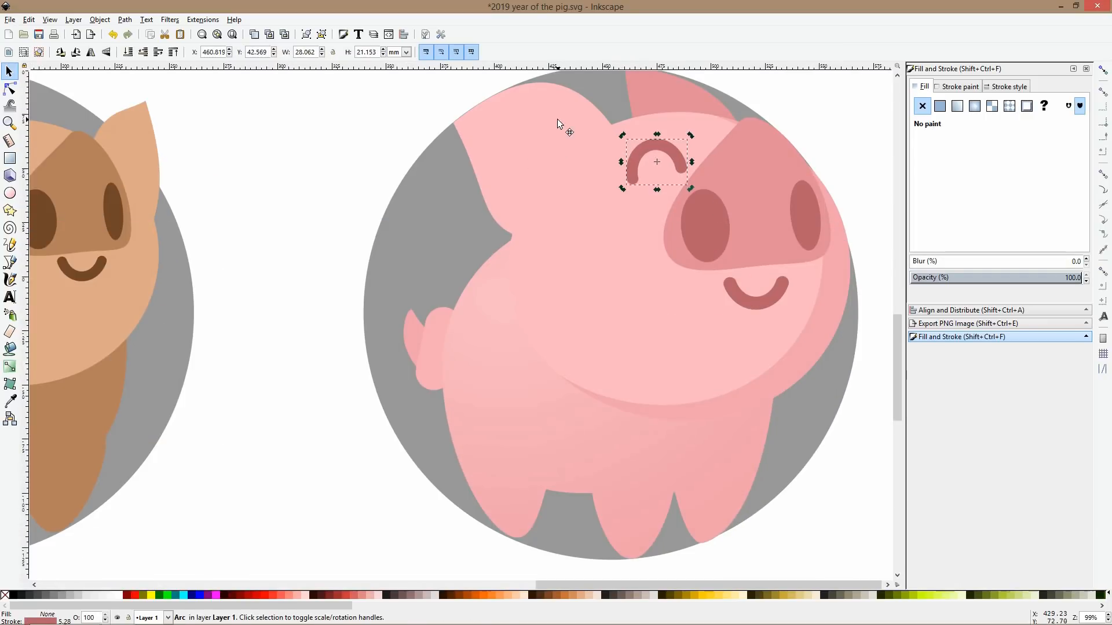
{"action": "left_click", "coordinate": [499, 123]}
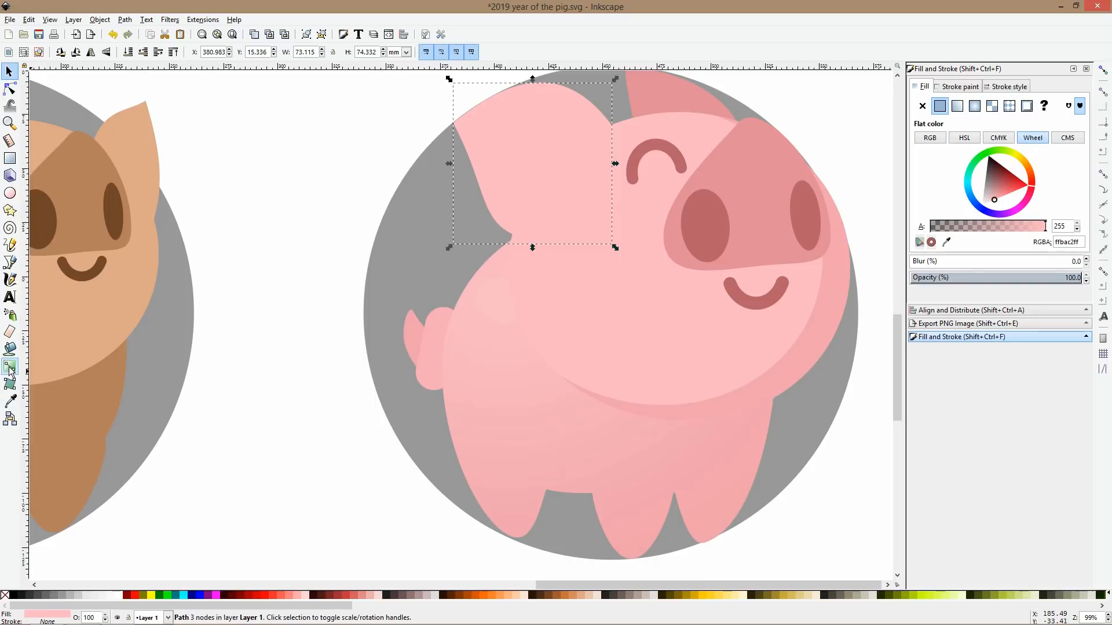
{"action": "left_click", "coordinate": [11, 401]}
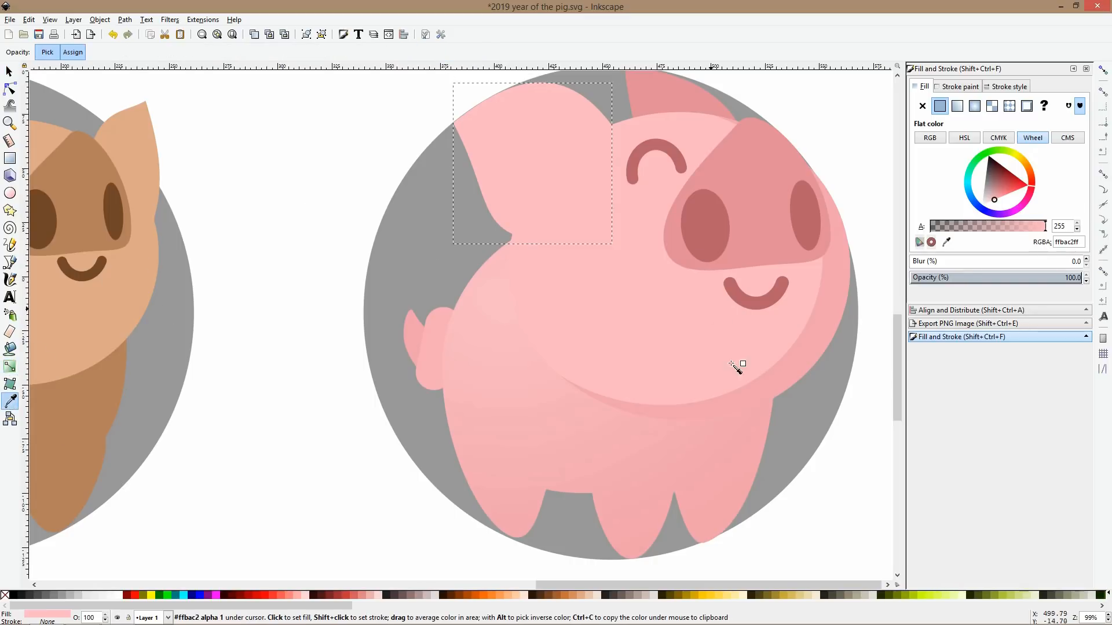
{"action": "left_click", "coordinate": [958, 106]}
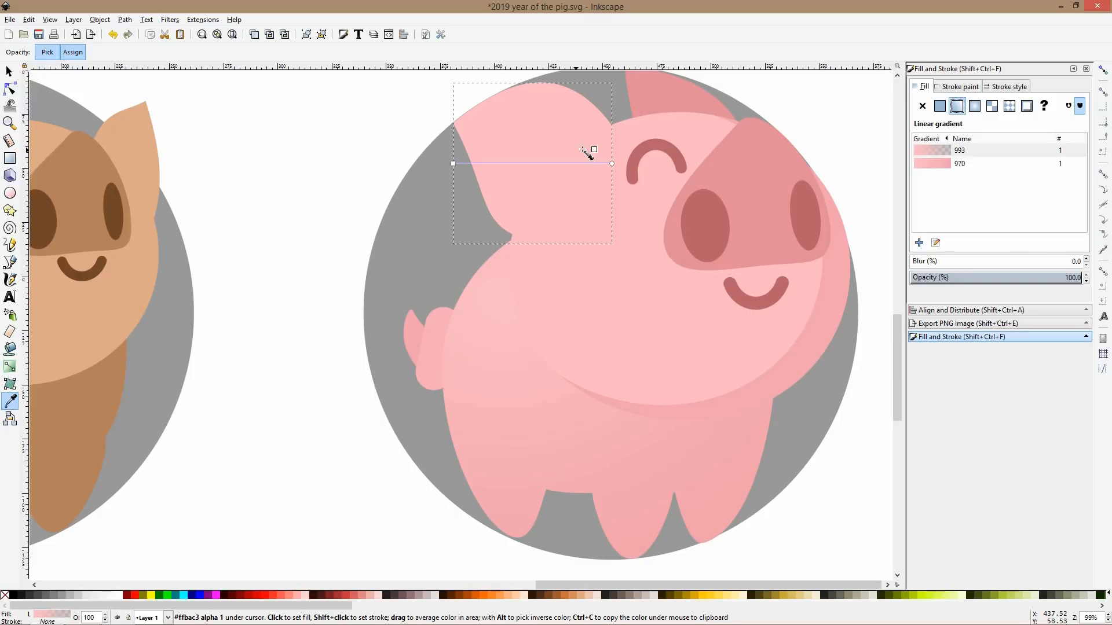
{"action": "left_click", "coordinate": [950, 163]}
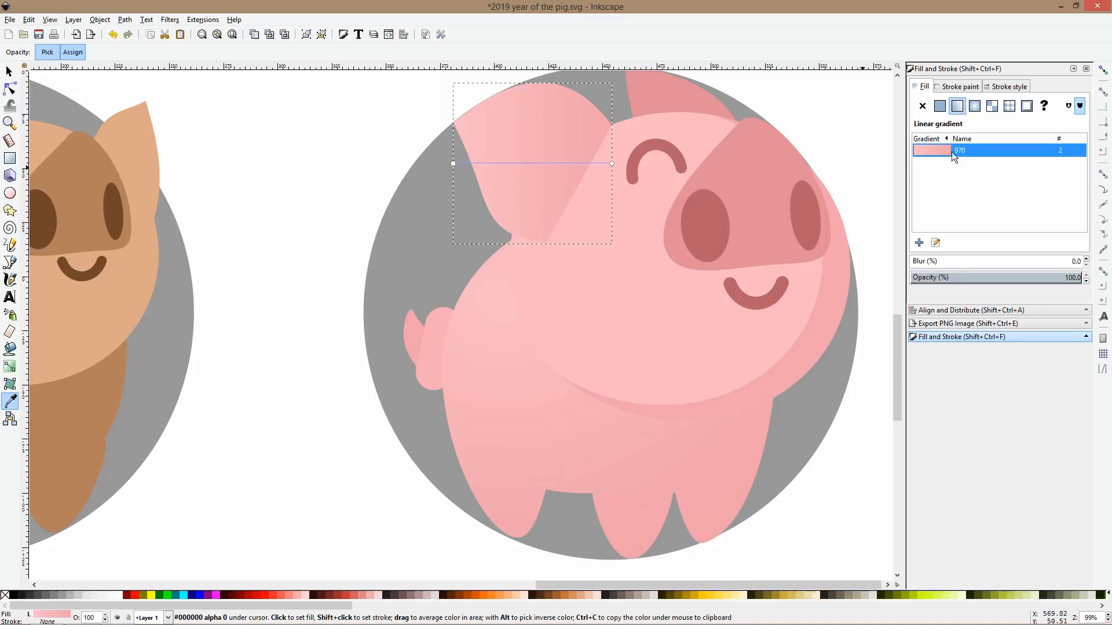
Angle the ear copy's gradient from darker pink above to paler pink at its base, and scale the copy down to about 57 by 58 mm.
{"action": "left_click", "coordinate": [9, 88]}
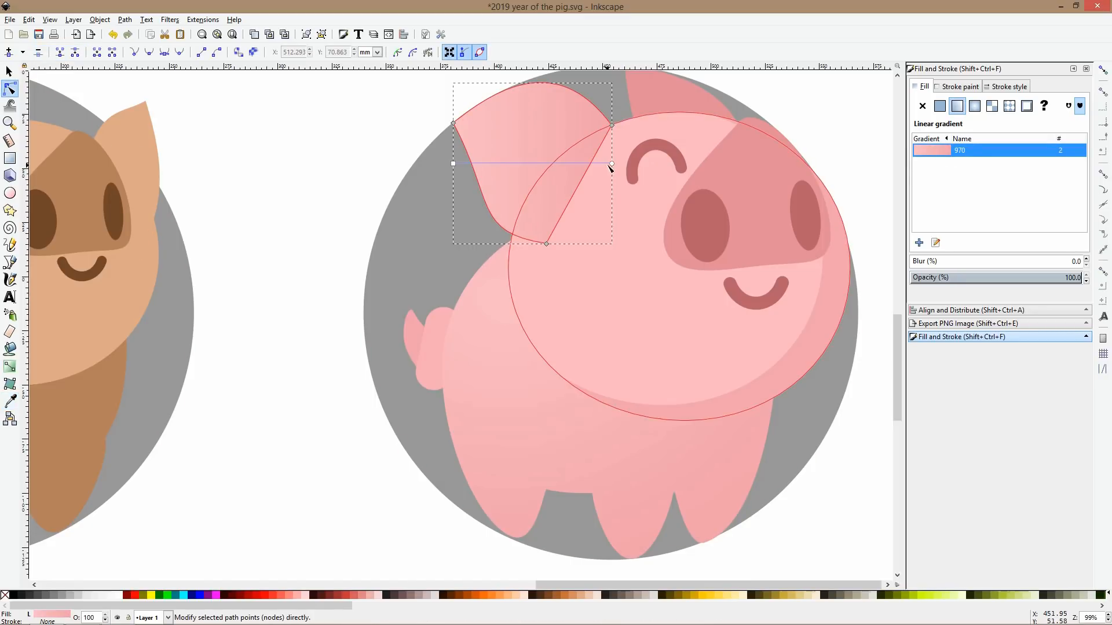
{"action": "left_click_drag", "start_coordinate": [611, 164], "coordinate": [516, 139]}
{"action": "left_click", "coordinate": [454, 164]}
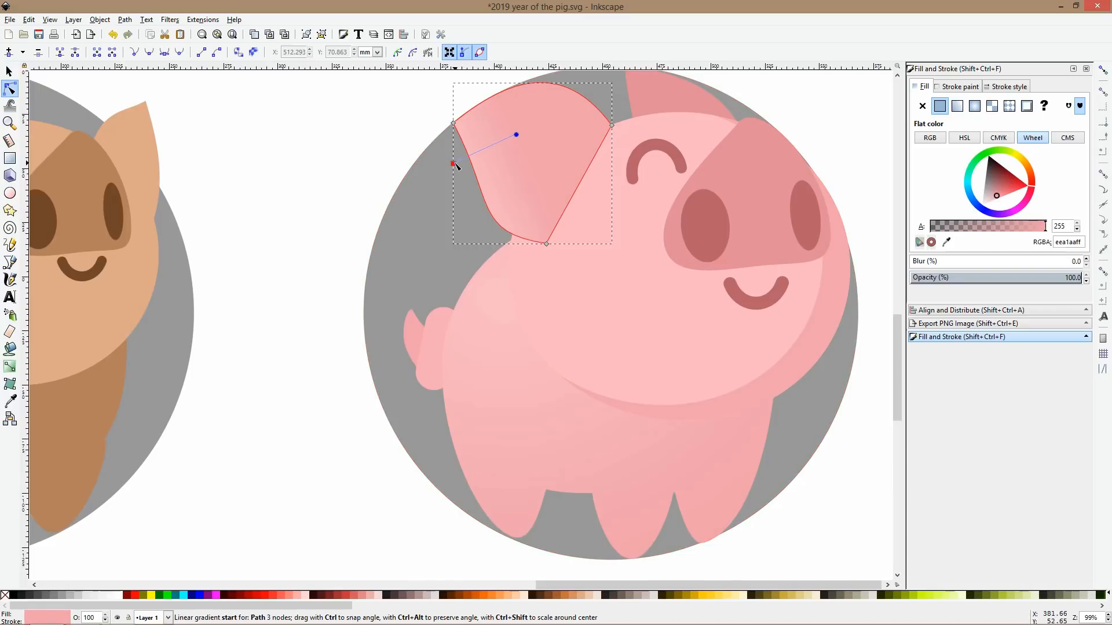
{"action": "left_click_drag", "start_coordinate": [454, 164], "coordinate": [547, 198]}
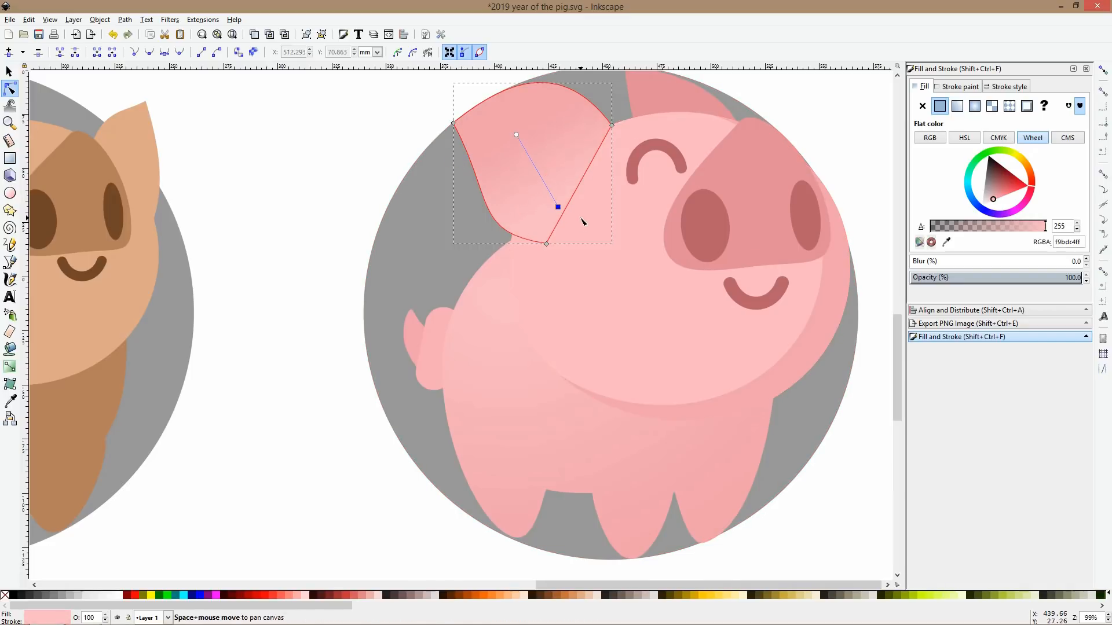
{"action": "key", "text": "s"}
{"action": "left_click_drag", "start_coordinate": [450, 80], "coordinate": [485, 115]}
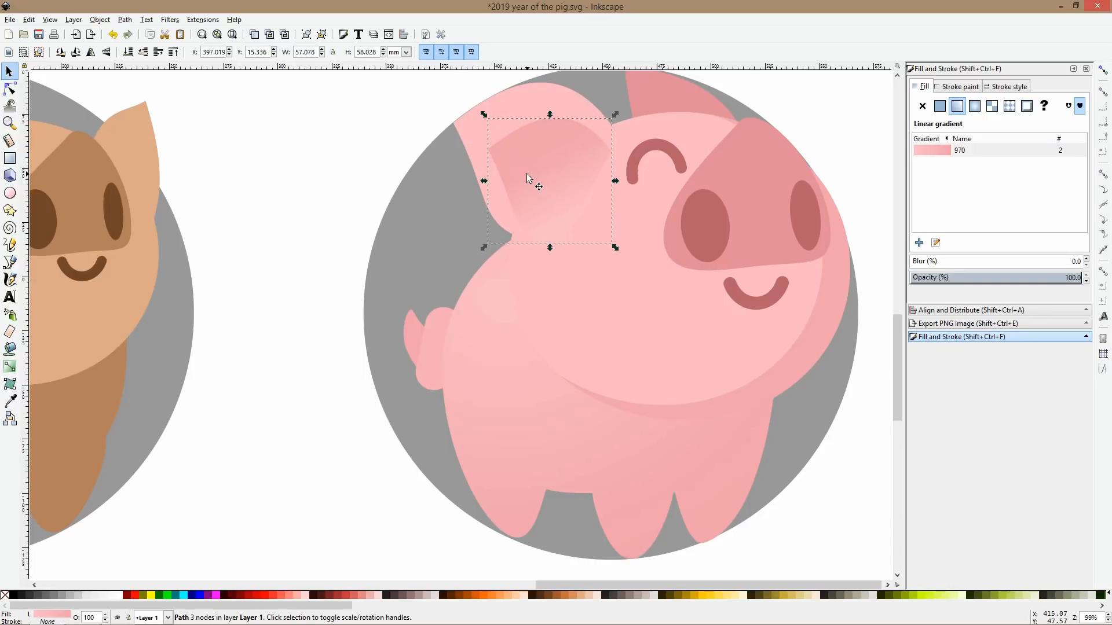
Reshape the inner ear with smooth, rounded nodes beside the head and a pointed corner near the ear's tip.
{"action": "left_click", "coordinate": [10, 89]}
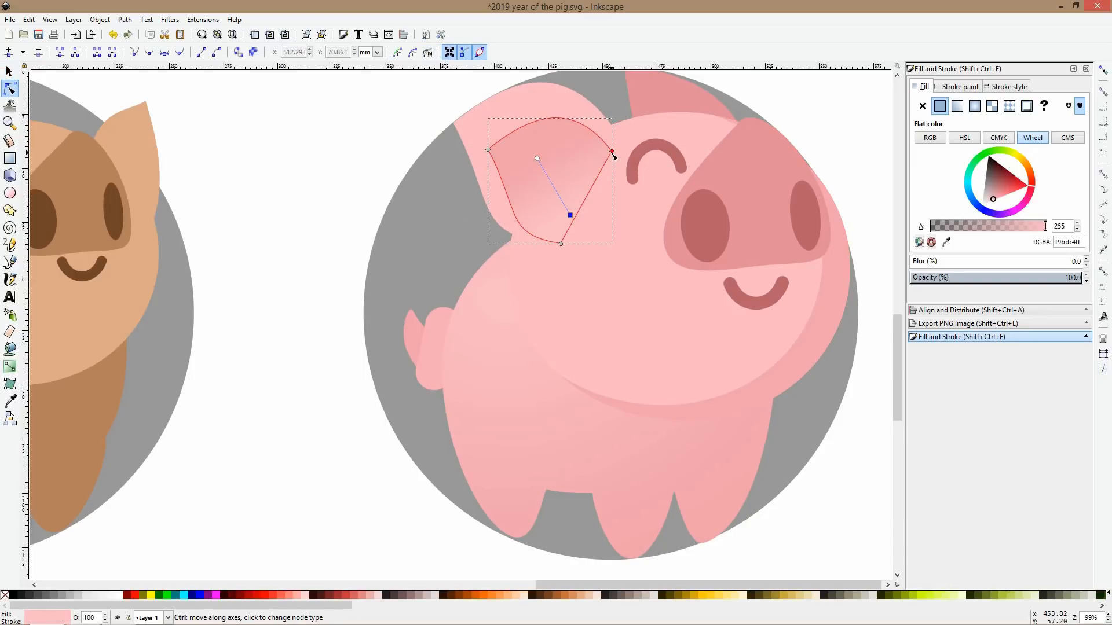
{"action": "left_click", "coordinate": [560, 244], "text": "ctrl"}
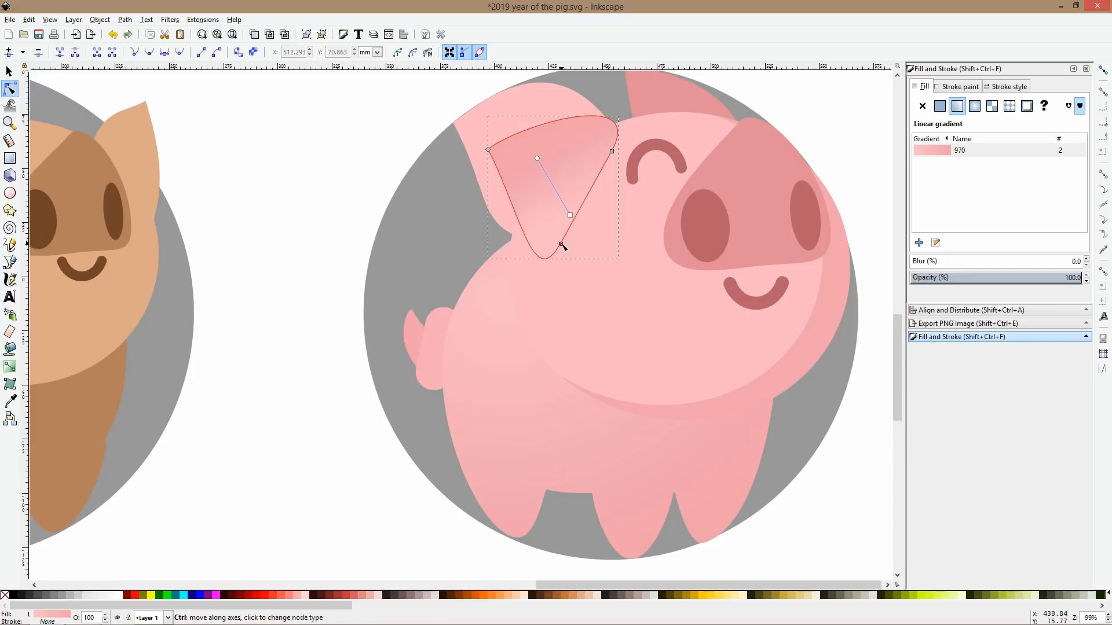
{"action": "left_click_drag", "start_coordinate": [583, 213], "coordinate": [602, 223]}
{"action": "left_click_drag", "start_coordinate": [612, 152], "coordinate": [596, 167]}
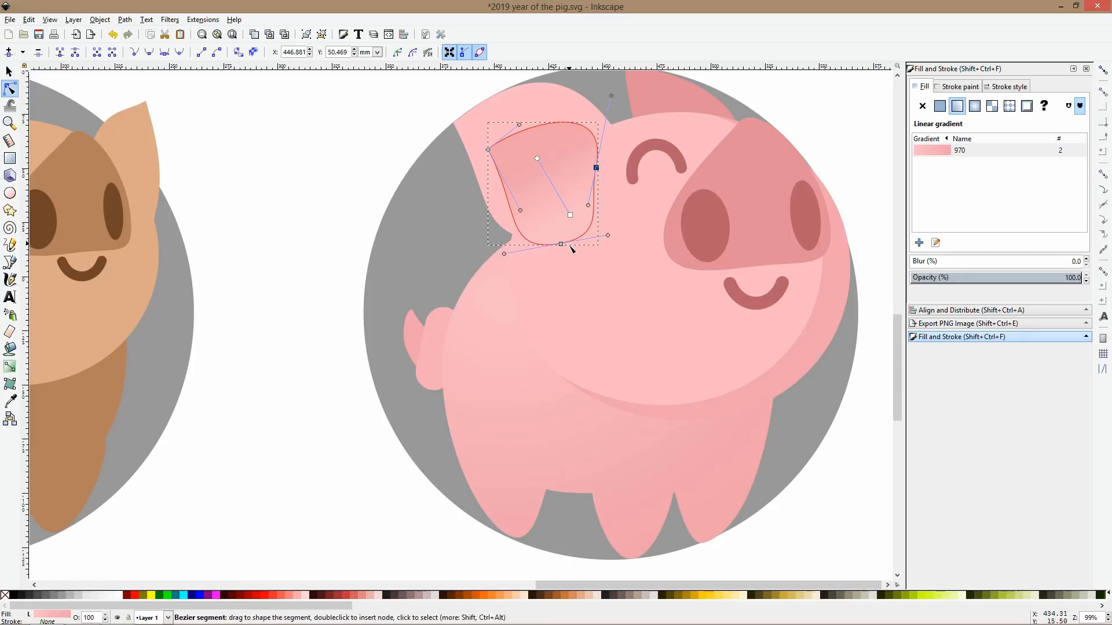
{"action": "left_click_drag", "start_coordinate": [561, 244], "coordinate": [556, 233]}
{"action": "left_click_drag", "start_coordinate": [490, 152], "coordinate": [481, 134]}
{"action": "left_click_drag", "start_coordinate": [610, 97], "coordinate": [587, 118]}
{"action": "left_click_drag", "start_coordinate": [596, 168], "coordinate": [596, 157]}
{"action": "left_click_drag", "start_coordinate": [480, 134], "coordinate": [474, 132]}
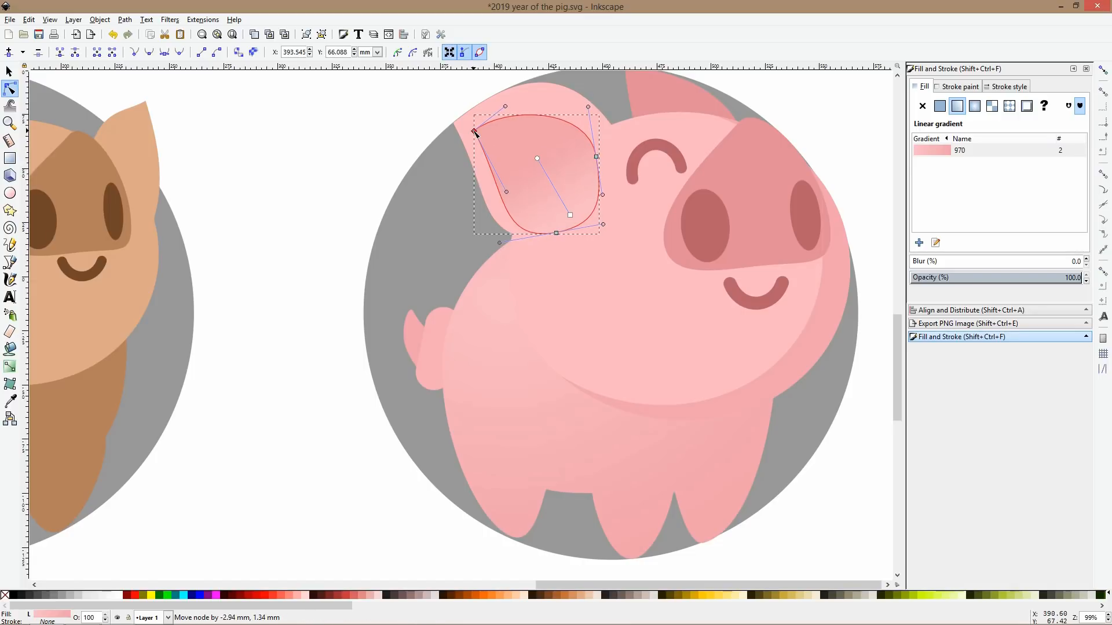
{"action": "key", "text": "s"}
{"action": "key", "text": "Escape"}
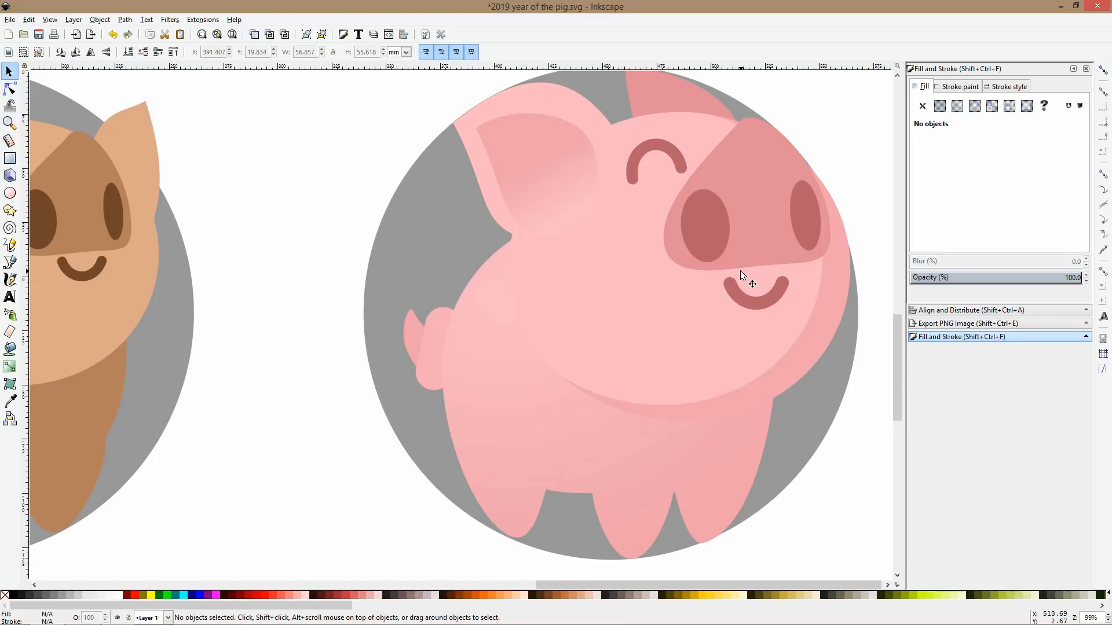
Make the inner ear gradient's paler stop fully transparent with alpha 0, and shrink the shape slightly to about 54.5 by 53.4 mm.
{"action": "scroll", "coordinate": [568, 175], "scroll_direction": "up", "scroll_amount": 1}
{"action": "left_click", "coordinate": [568, 175]}
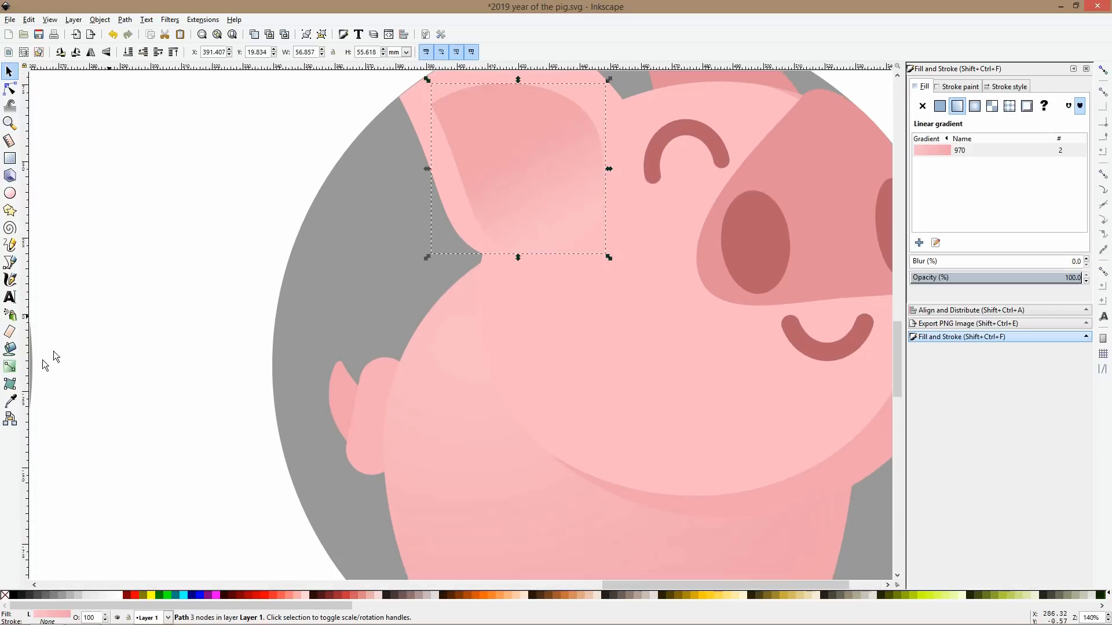
{"action": "left_click", "coordinate": [9, 402]}
{"action": "left_click", "coordinate": [570, 229]}
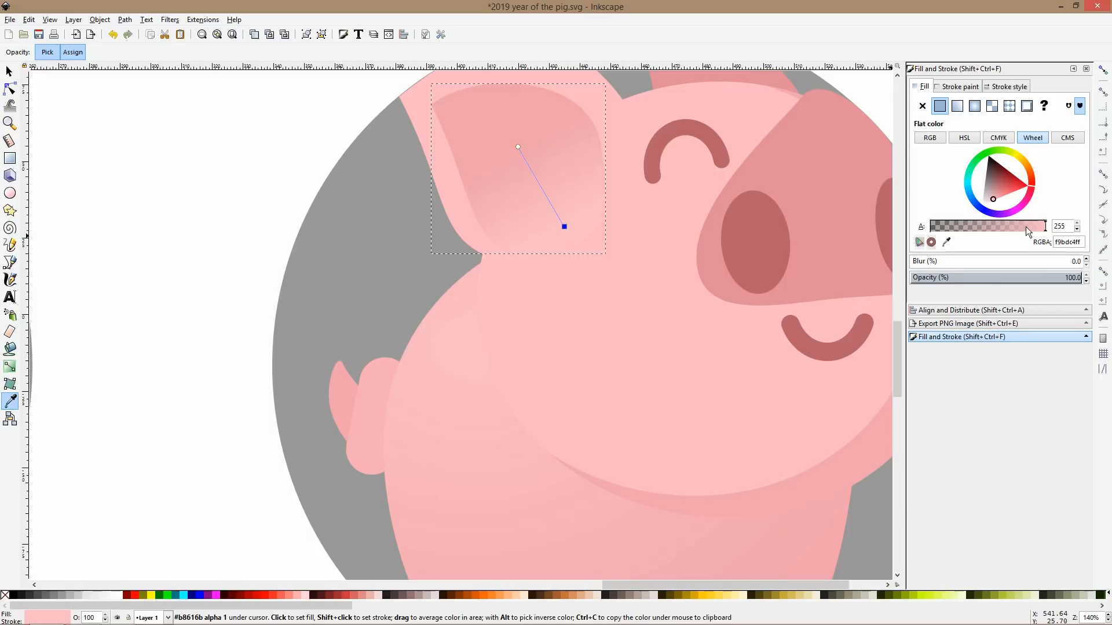
{"action": "left_click_drag", "start_coordinate": [1027, 232], "coordinate": [927, 231]}
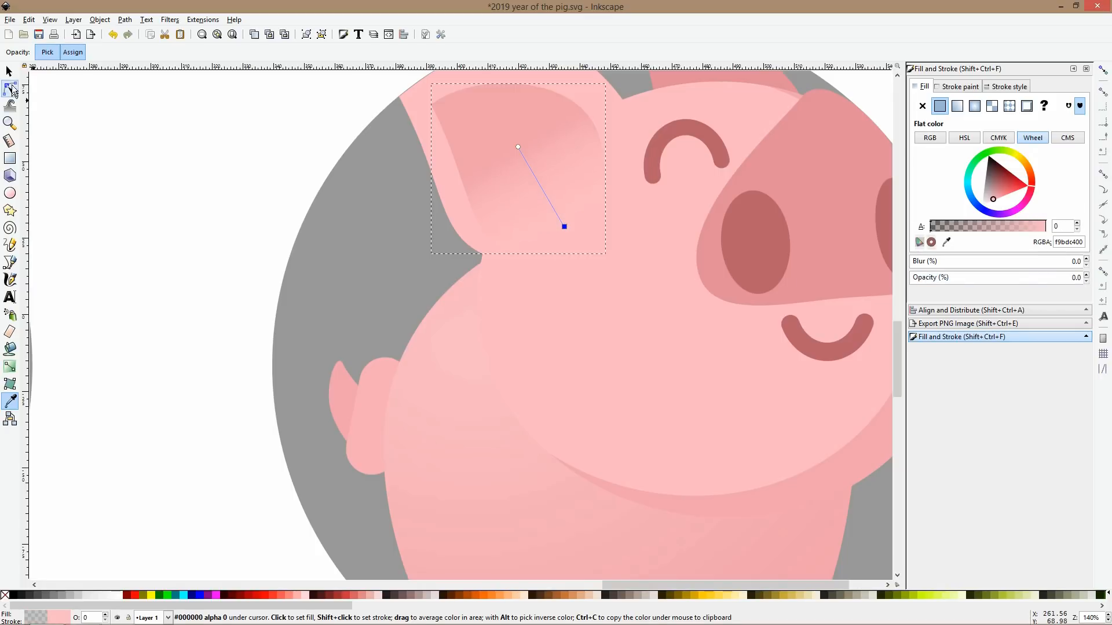
{"action": "left_click", "coordinate": [9, 71]}
{"action": "left_click", "coordinate": [108, 123]}
{"action": "scroll", "coordinate": [519, 162], "scroll_direction": "down", "scroll_amount": 2, "text": "ctrl"}
{"action": "left_click", "coordinate": [514, 144]}
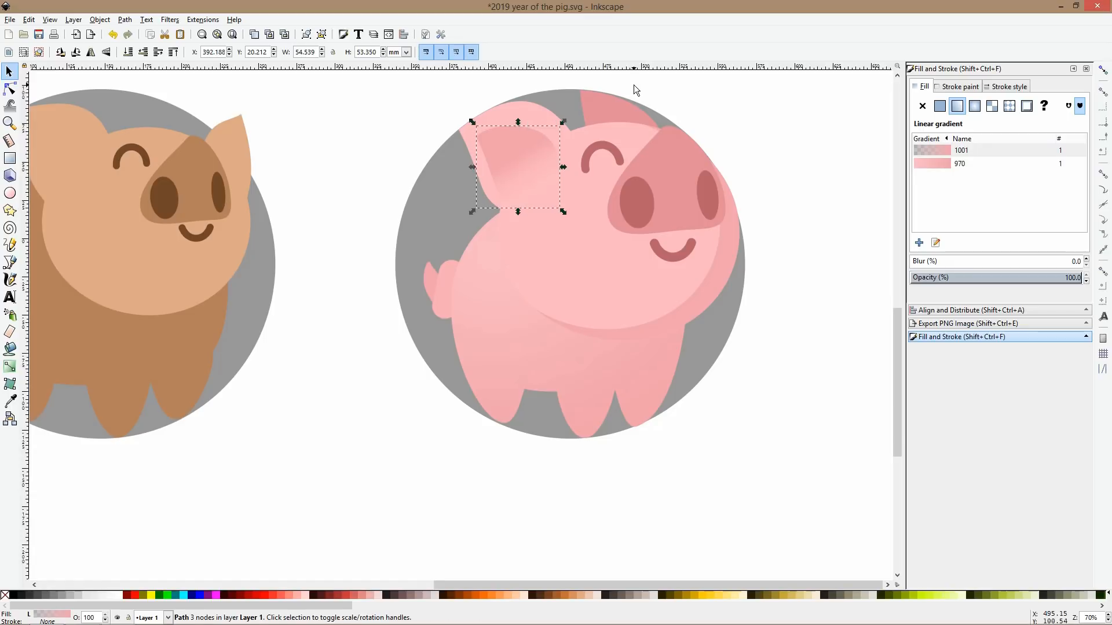
{"action": "left_click", "coordinate": [771, 158]}
Give the snout a horizontal linear gradient running from transparent at the near nostril to dark pink at the snout's outer edge.
{"action": "left_click", "coordinate": [685, 164]}
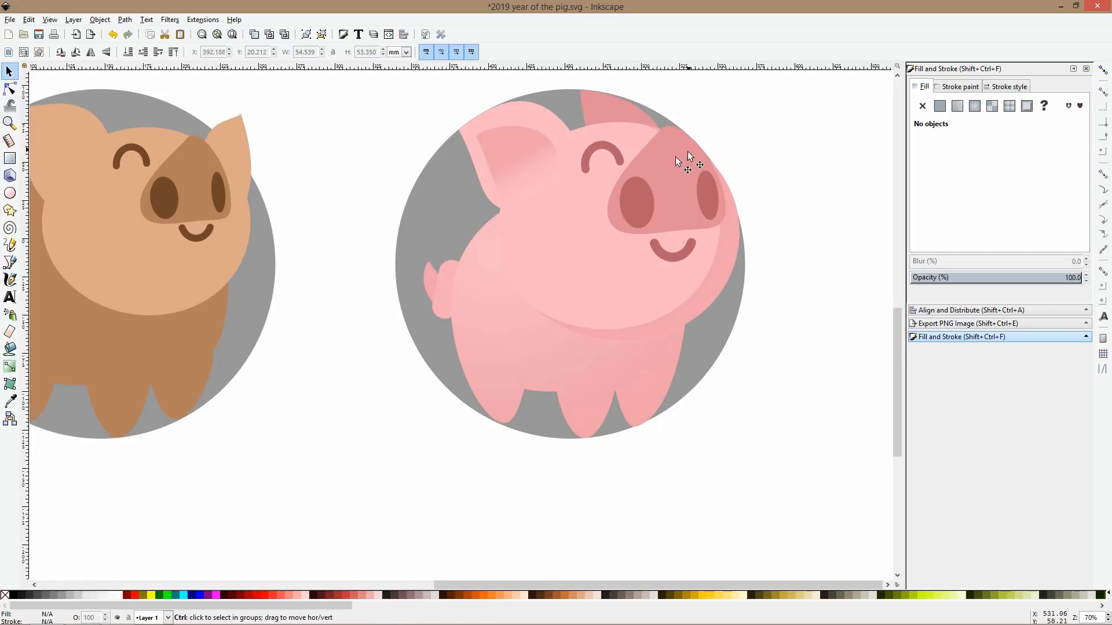
{"action": "scroll", "coordinate": [669, 163], "scroll_direction": "up", "scroll_amount": 1}
{"action": "left_click", "coordinate": [10, 365]}
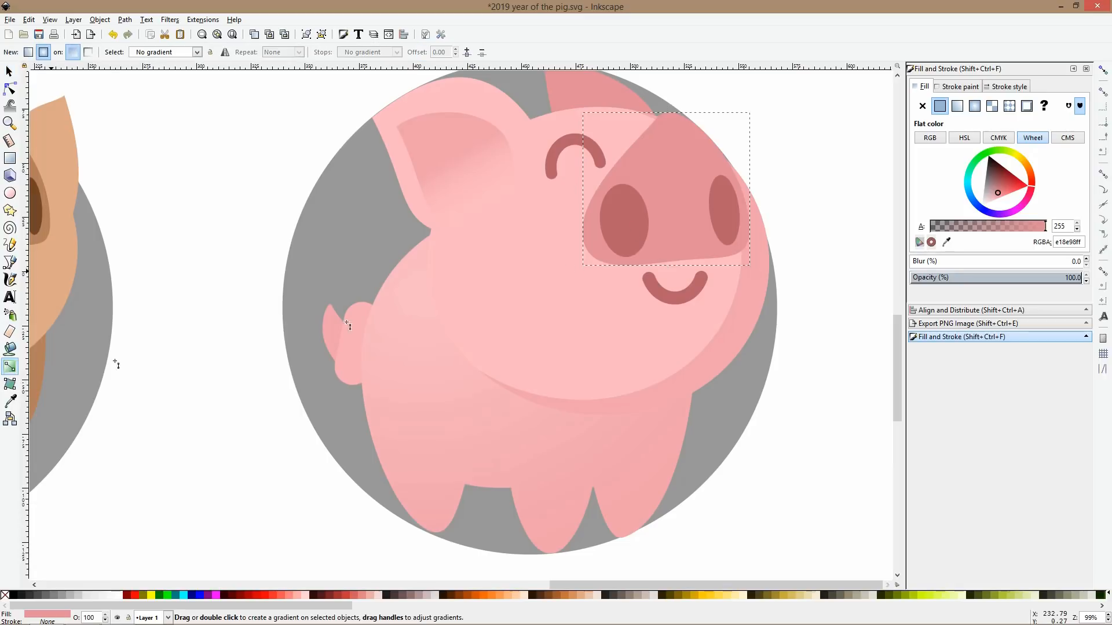
{"action": "left_click_drag", "start_coordinate": [695, 203], "coordinate": [652, 189]}
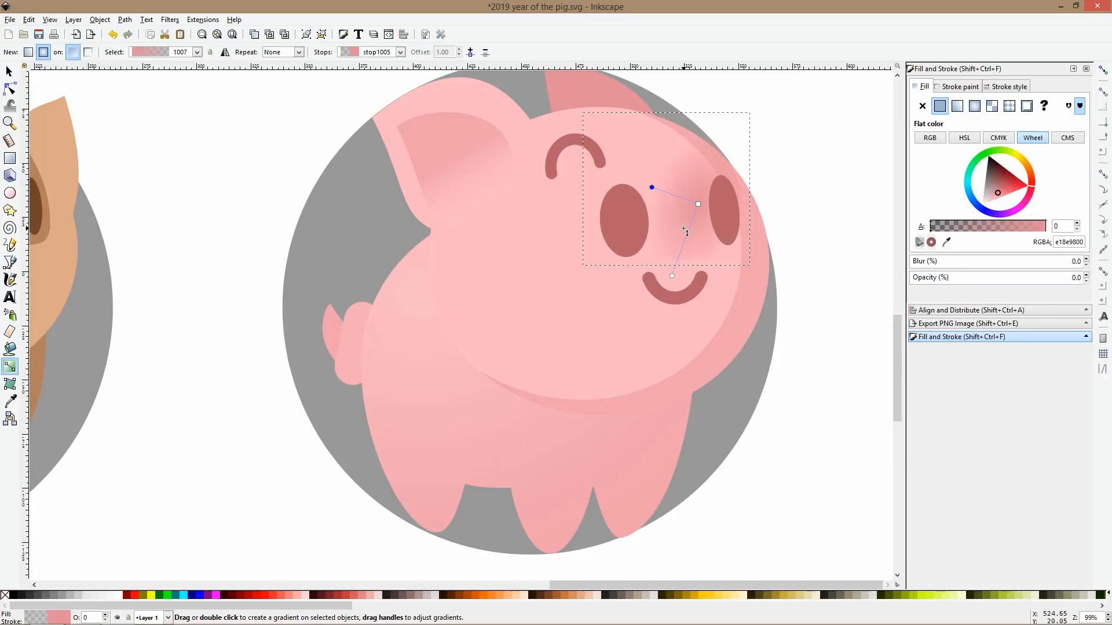
{"action": "key", "text": "ctrl+z"}
{"action": "left_click", "coordinate": [956, 108]}
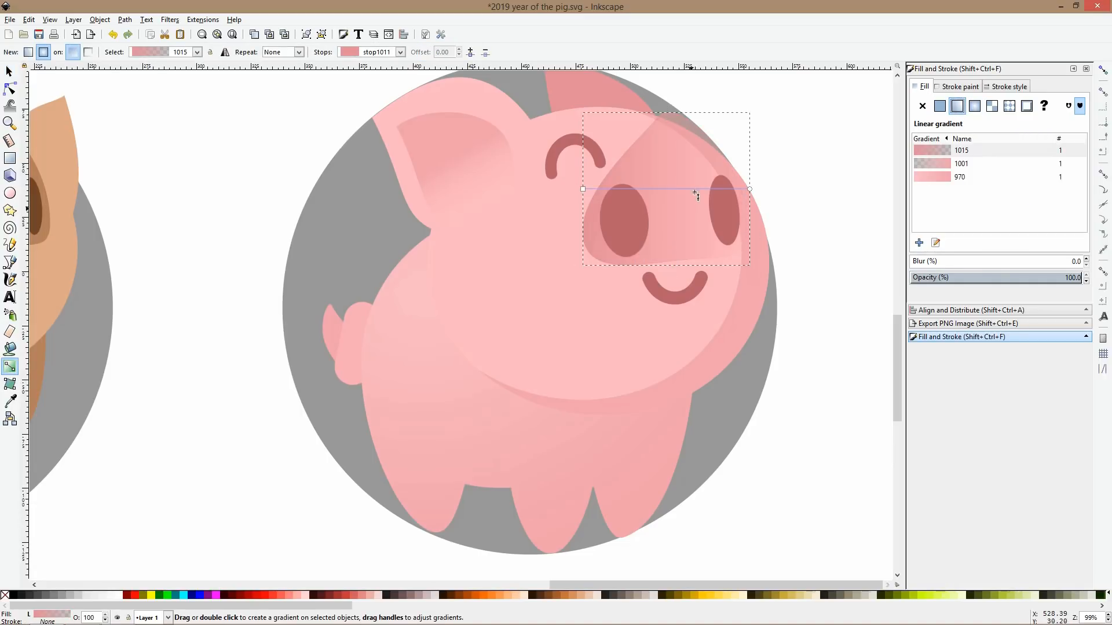
{"action": "left_click_drag", "start_coordinate": [750, 190], "coordinate": [758, 210]}
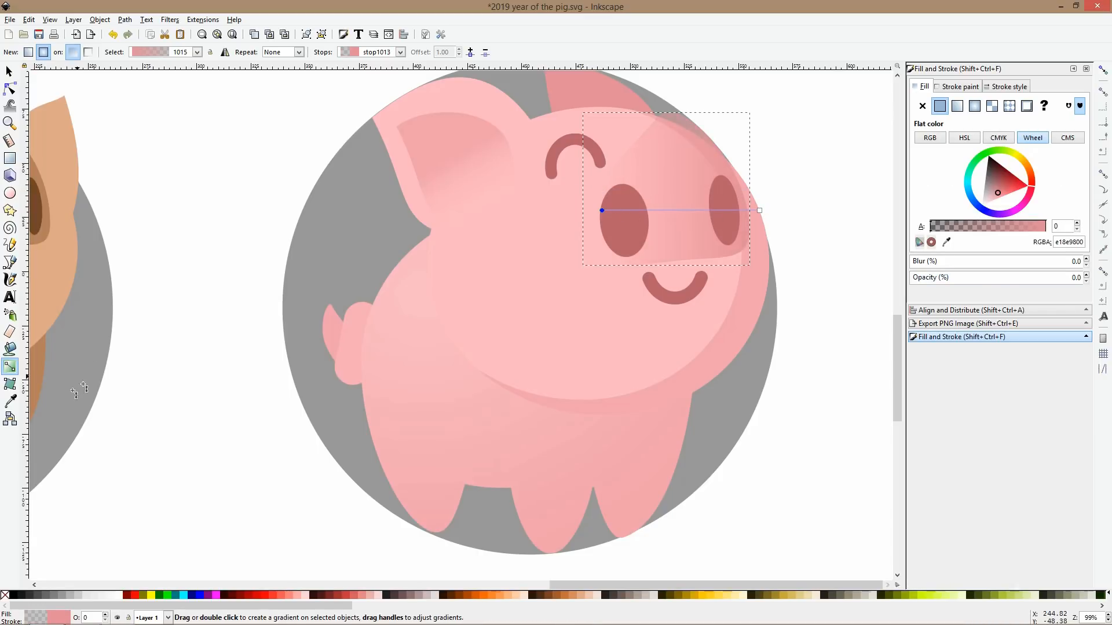
Set the snout gradient's inner stop to #f0a4ad sampled from the head's shadow, and pull its outer end in to mid-snout.
{"action": "key", "text": "d"}
{"action": "left_click", "coordinate": [667, 388]}
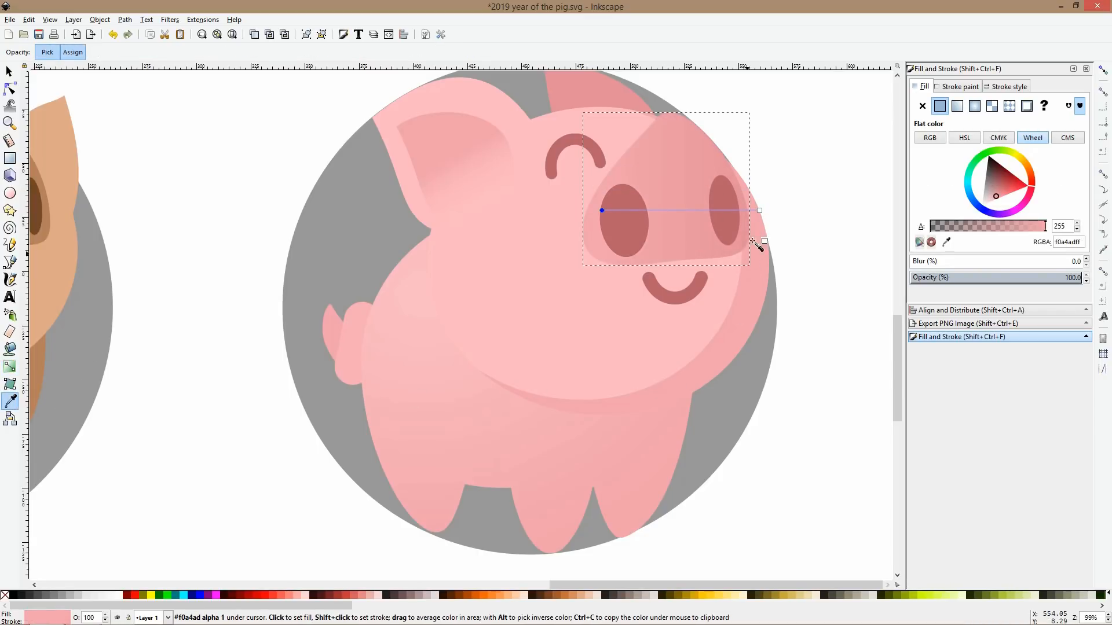
{"action": "left_click", "coordinate": [693, 207]}
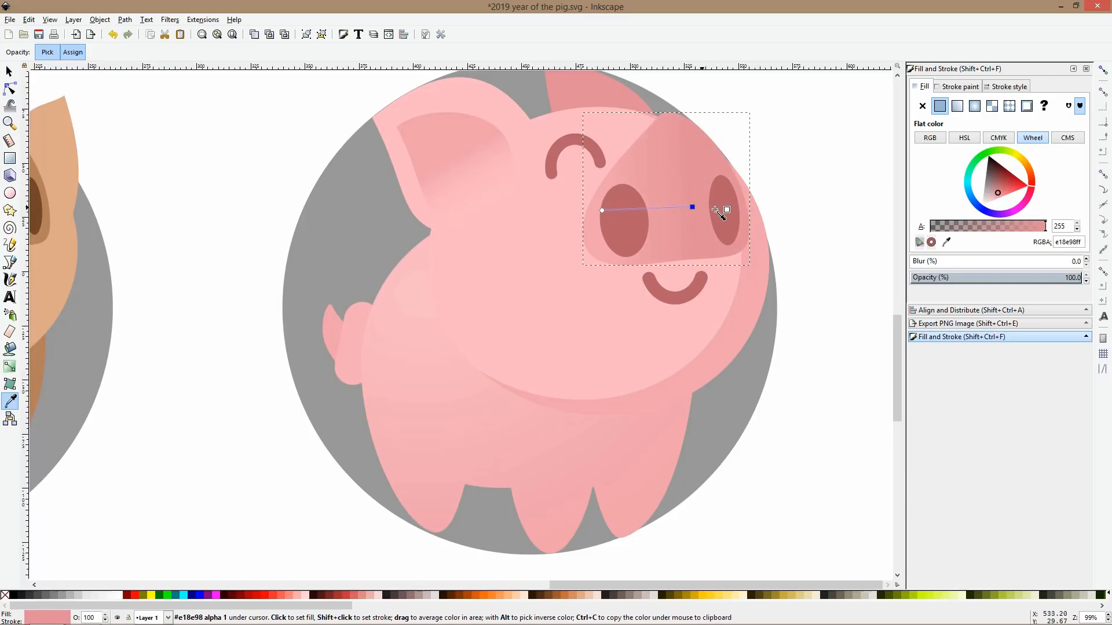
Darken the snout gradient's outer stop with a tone sampled at the far nostril's edge, and deselect the snout.
{"action": "left_click_drag", "start_coordinate": [743, 220], "coordinate": [740, 224]}
{"action": "key", "text": "s"}
{"action": "left_click", "coordinate": [775, 210]}
{"action": "scroll", "coordinate": [790, 231], "scroll_direction": "down", "scroll_amount": 3}
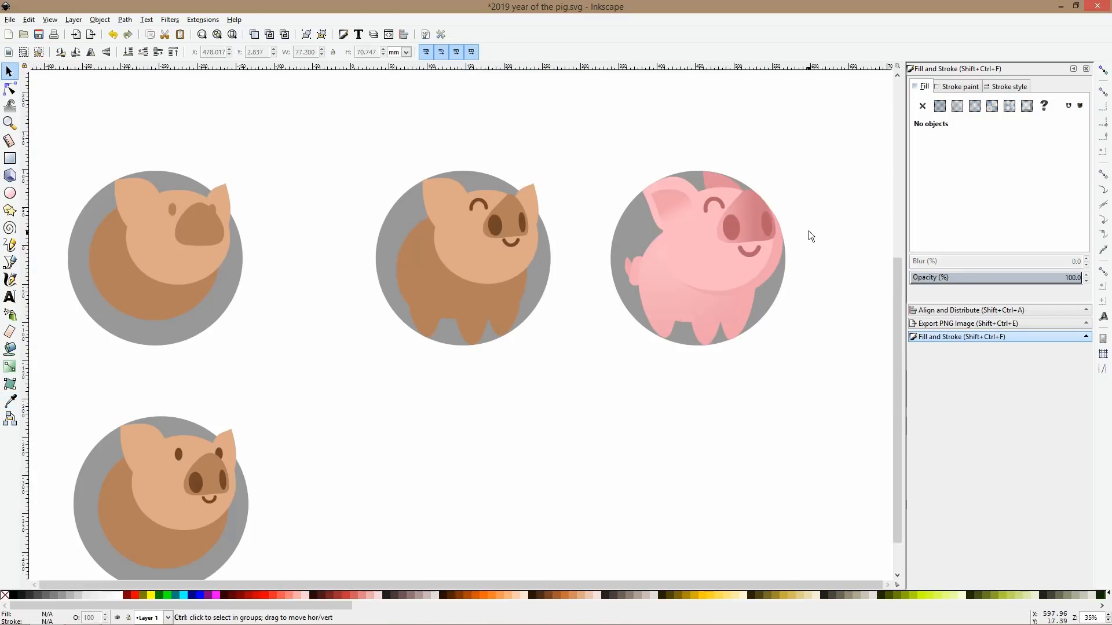
Shift the snout together with both nostrils about 3.7 mm horizontally toward the outer edge of the head.
{"action": "scroll", "coordinate": [809, 230], "scroll_direction": "up", "scroll_amount": 3}
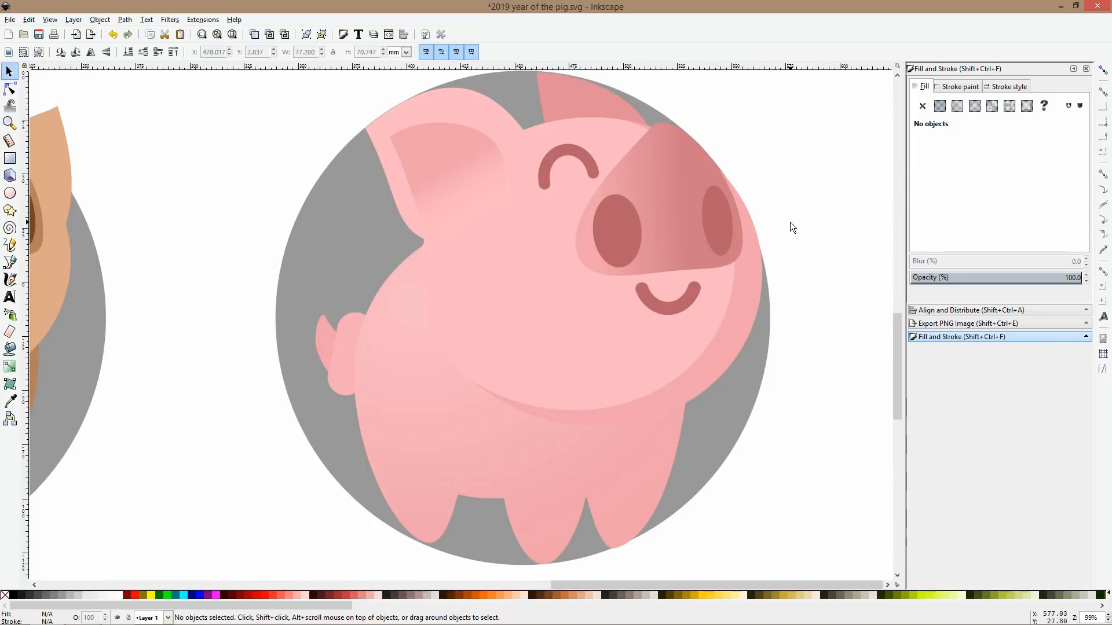
{"action": "left_click", "coordinate": [666, 173]}
{"action": "left_click", "coordinate": [663, 129]}
{"action": "left_click_drag", "start_coordinate": [661, 280], "coordinate": [668, 281]}
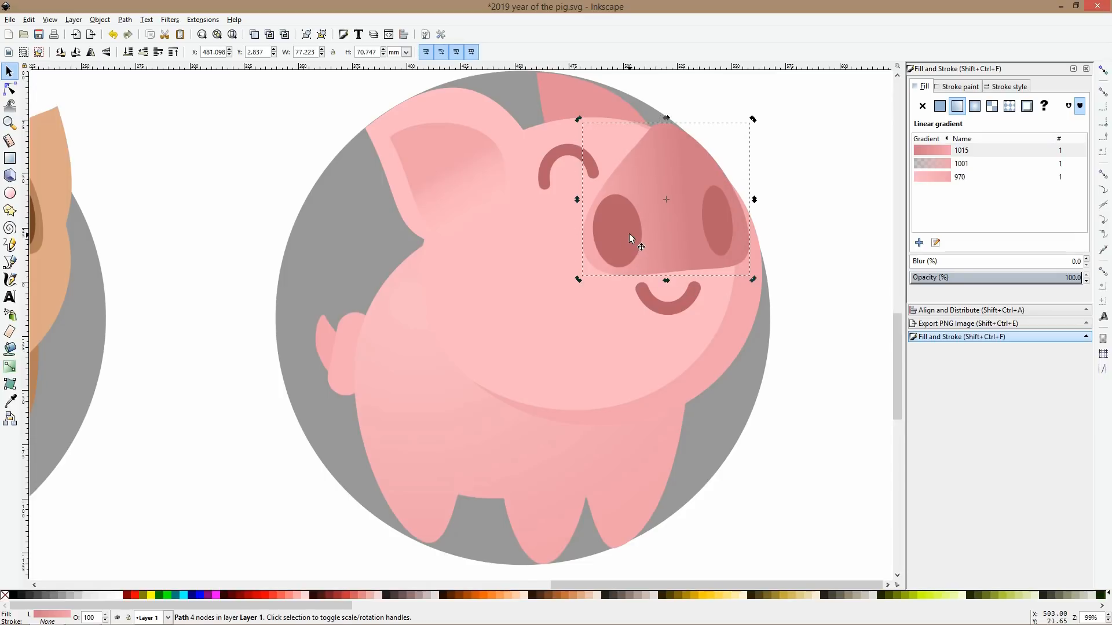
{"action": "key", "text": "ctrl+z"}
{"action": "left_click", "coordinate": [629, 234], "text": "shift"}
{"action": "left_click", "coordinate": [727, 233], "text": "shift"}
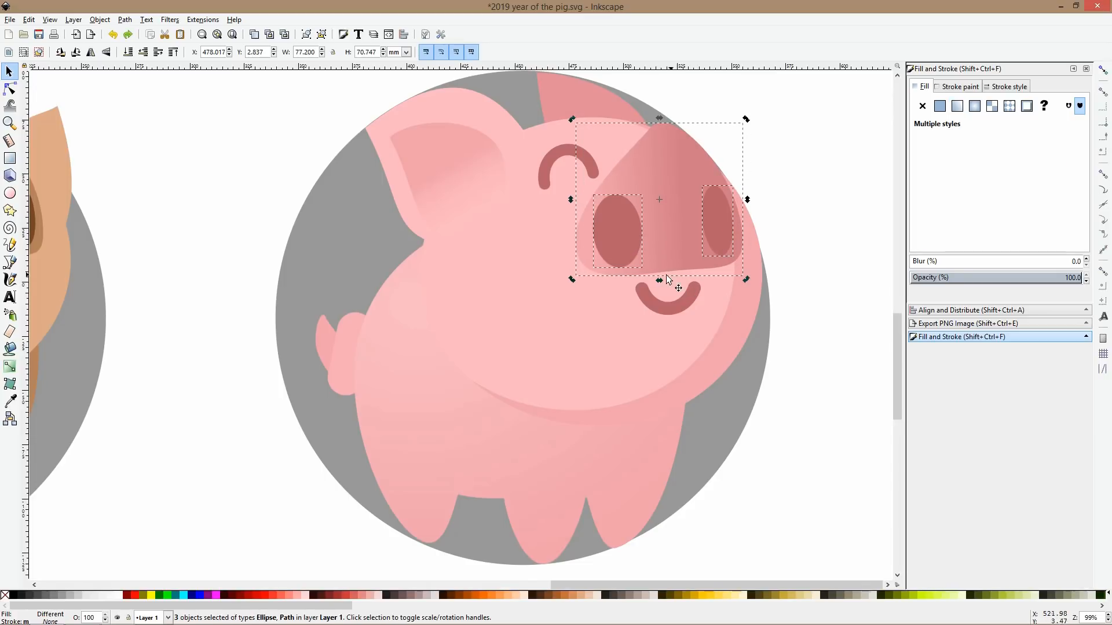
{"action": "left_click_drag", "start_coordinate": [661, 280], "coordinate": [670, 279]}
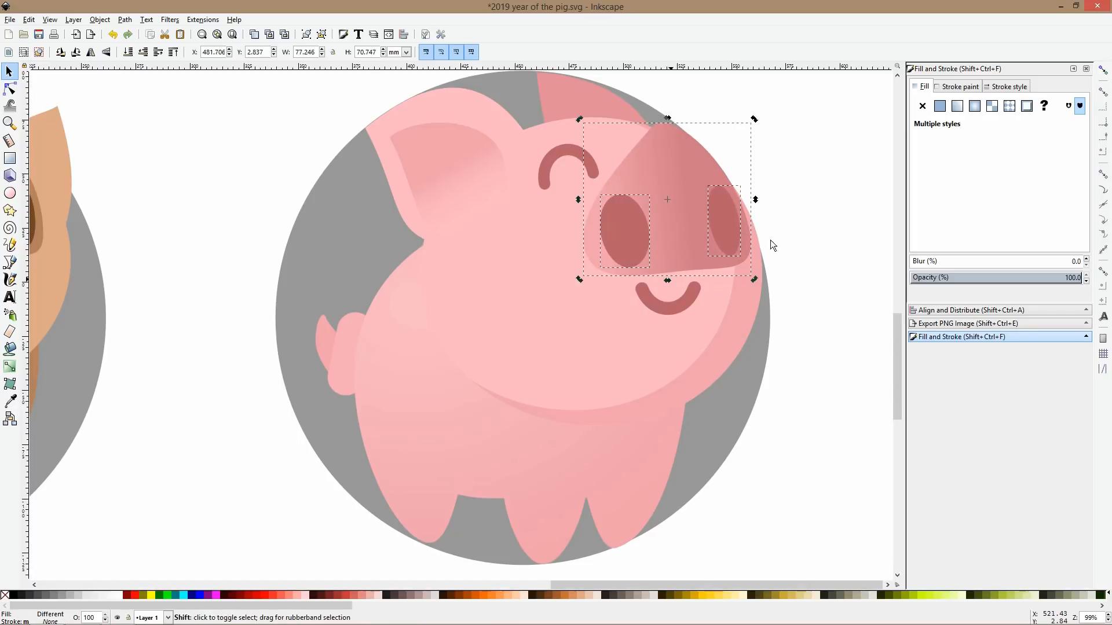
{"action": "left_click", "coordinate": [792, 217]}
{"action": "scroll", "coordinate": [794, 218], "scroll_direction": "down", "scroll_amount": 4}
{"action": "scroll", "coordinate": [794, 217], "scroll_direction": "up", "scroll_amount": 5}
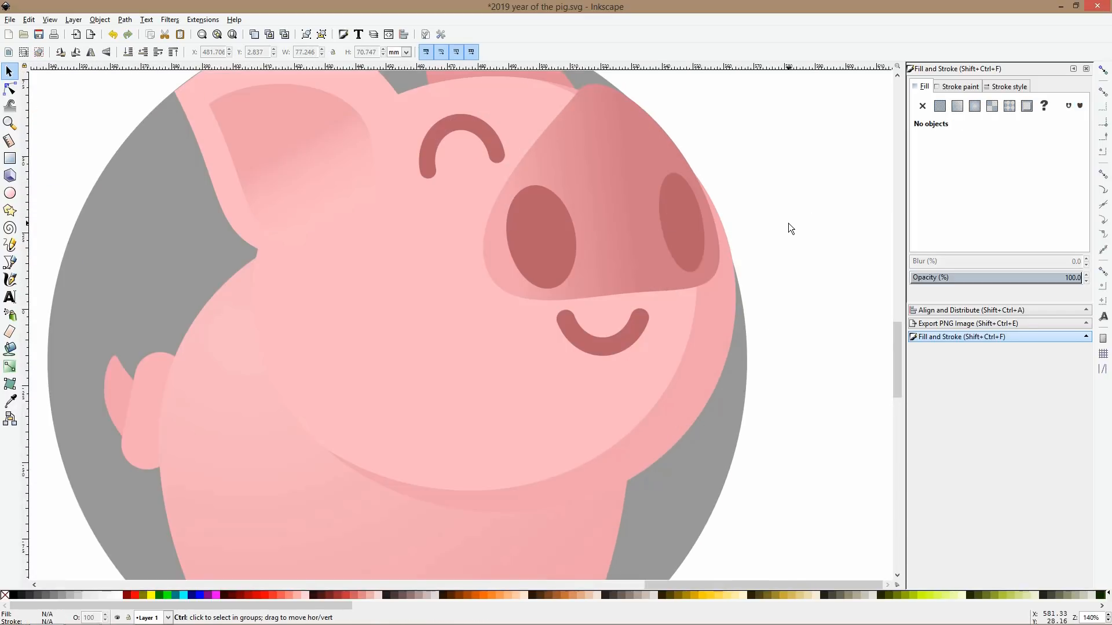
Move the pink pig's smile about 2.7 mm down and slightly toward the outer edge of the head.
{"action": "left_click", "coordinate": [548, 242]}
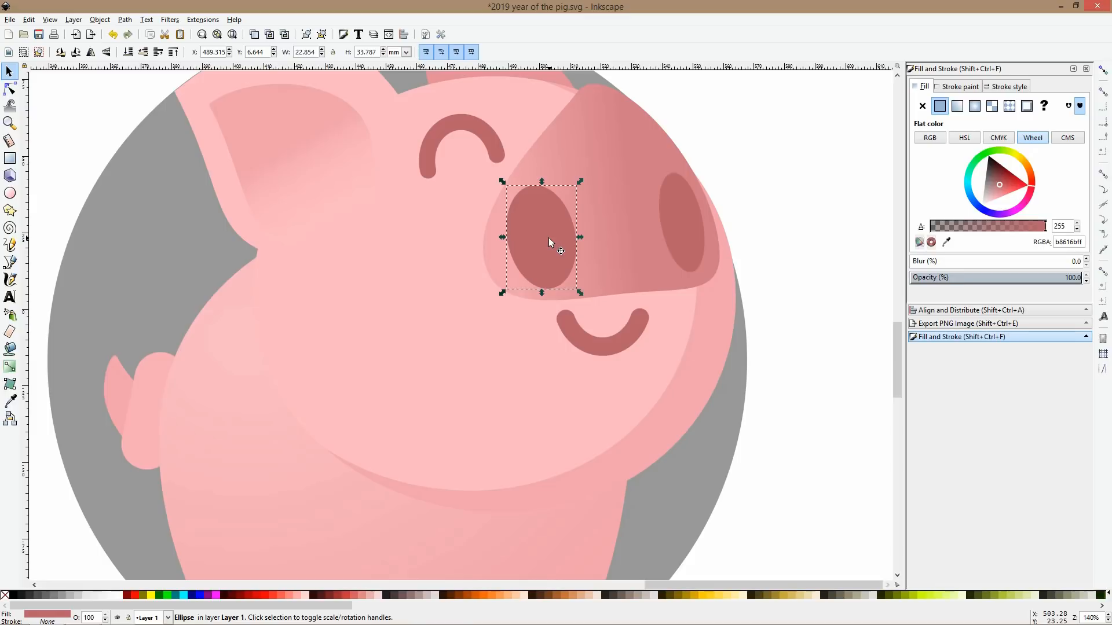
{"action": "scroll", "coordinate": [548, 238], "scroll_direction": "down", "scroll_amount": 3}
{"action": "left_click", "coordinate": [582, 269]}
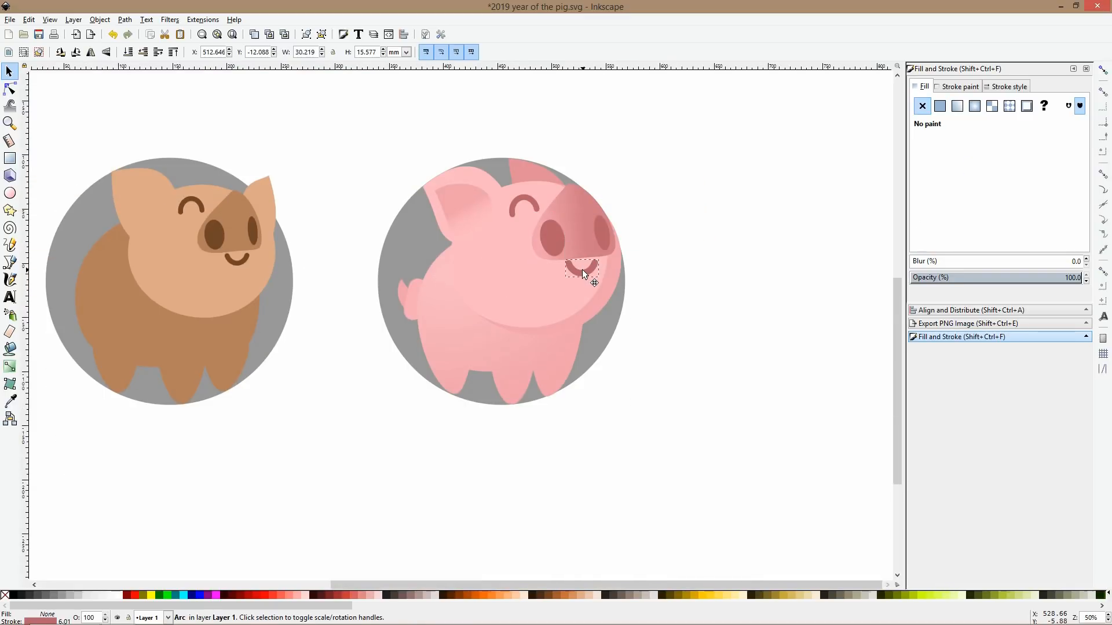
{"action": "left_click_drag", "start_coordinate": [582, 269], "coordinate": [583, 272]}
{"action": "left_click", "coordinate": [697, 262]}
{"action": "scroll", "coordinate": [696, 262], "scroll_direction": "down", "scroll_amount": 3}
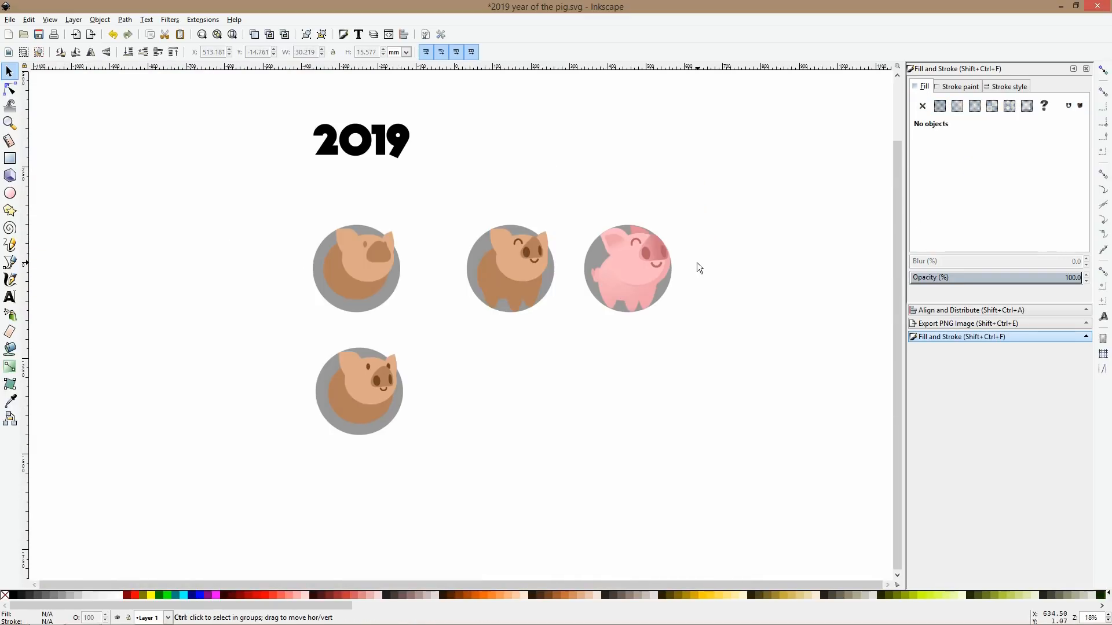
{"action": "scroll", "coordinate": [623, 253], "scroll_direction": "up", "scroll_amount": 3}
{"action": "scroll", "coordinate": [631, 258], "scroll_direction": "up", "scroll_amount": 2}
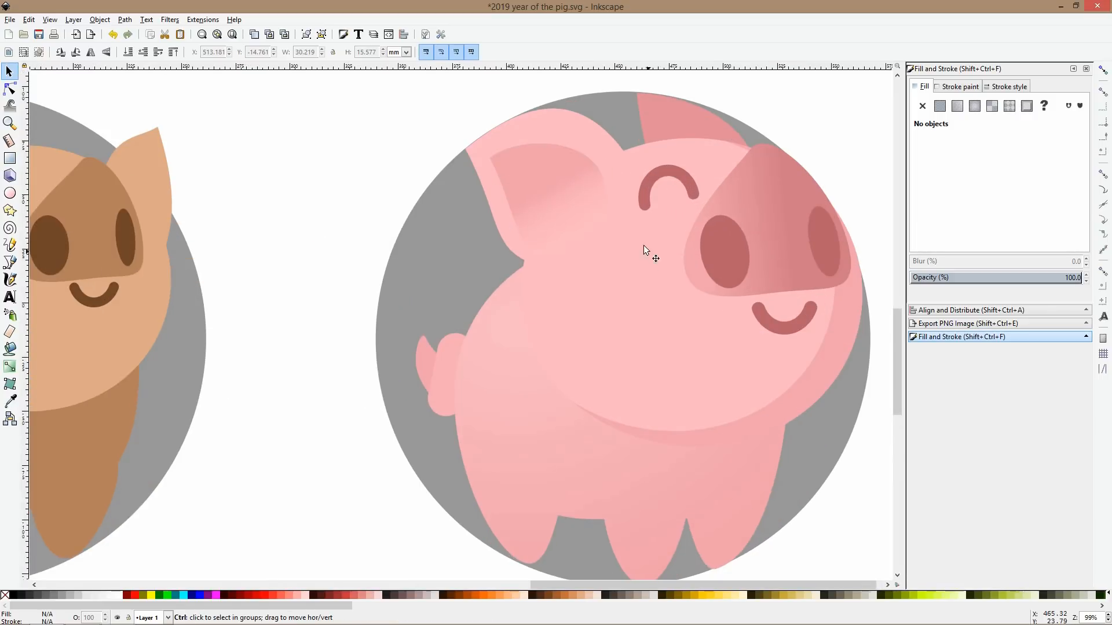
Draw a whole ellipse about 19.2 by 8.6 mm without stroke on the near ear's upper rim, and tilt it along the rim.
{"action": "left_click", "coordinate": [10, 192]}
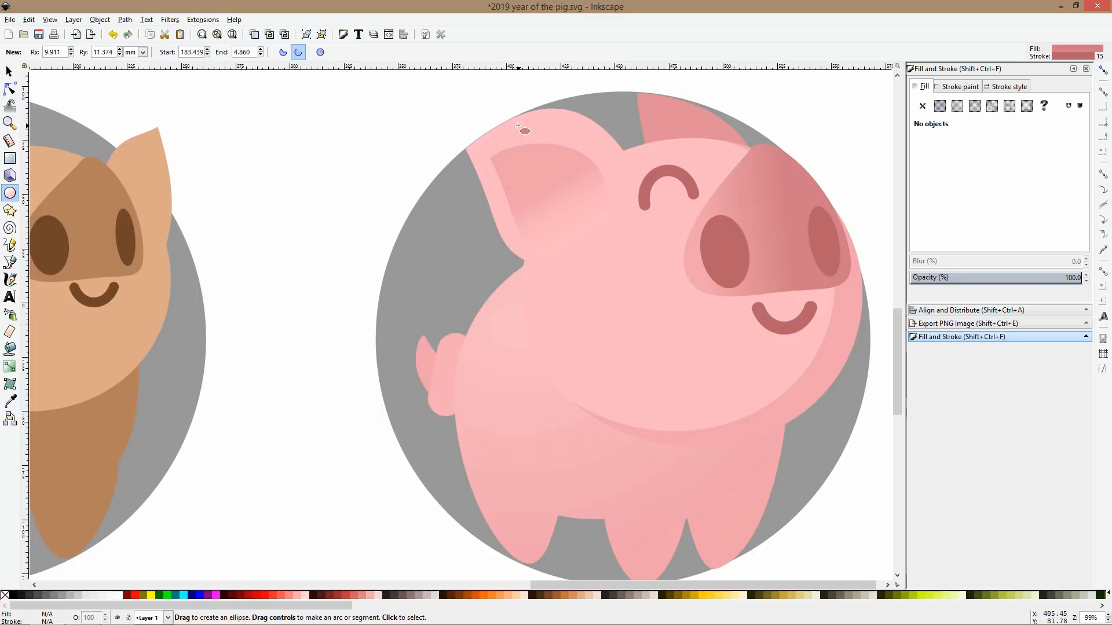
{"action": "left_click_drag", "start_coordinate": [520, 137], "coordinate": [491, 125]}
{"action": "left_click", "coordinate": [961, 86]}
{"action": "left_click", "coordinate": [923, 106]}
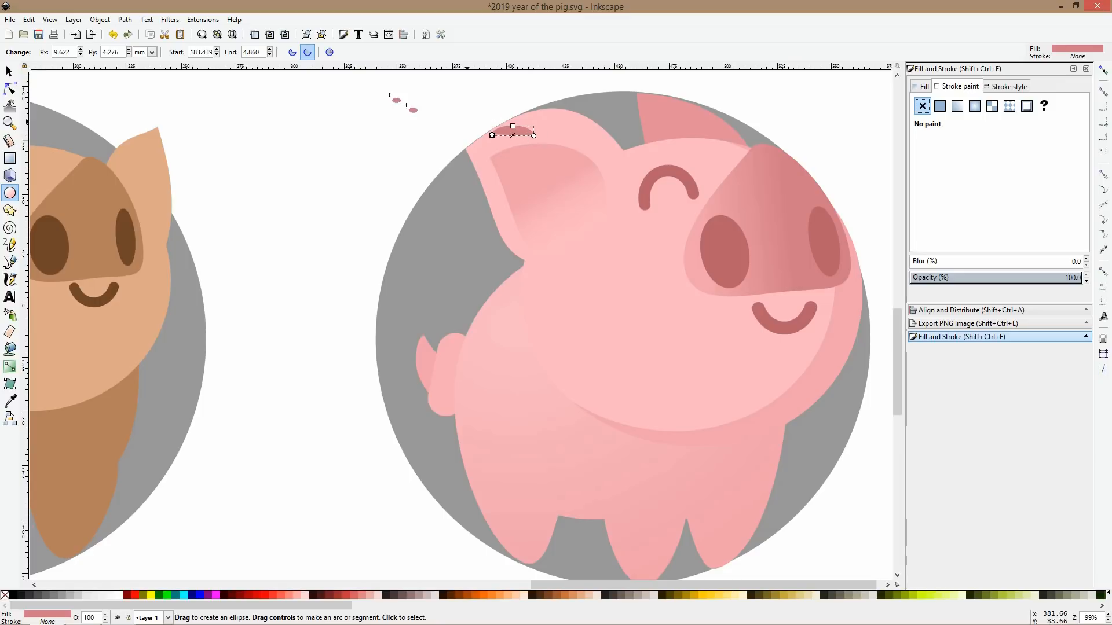
{"action": "left_click", "coordinate": [329, 53]}
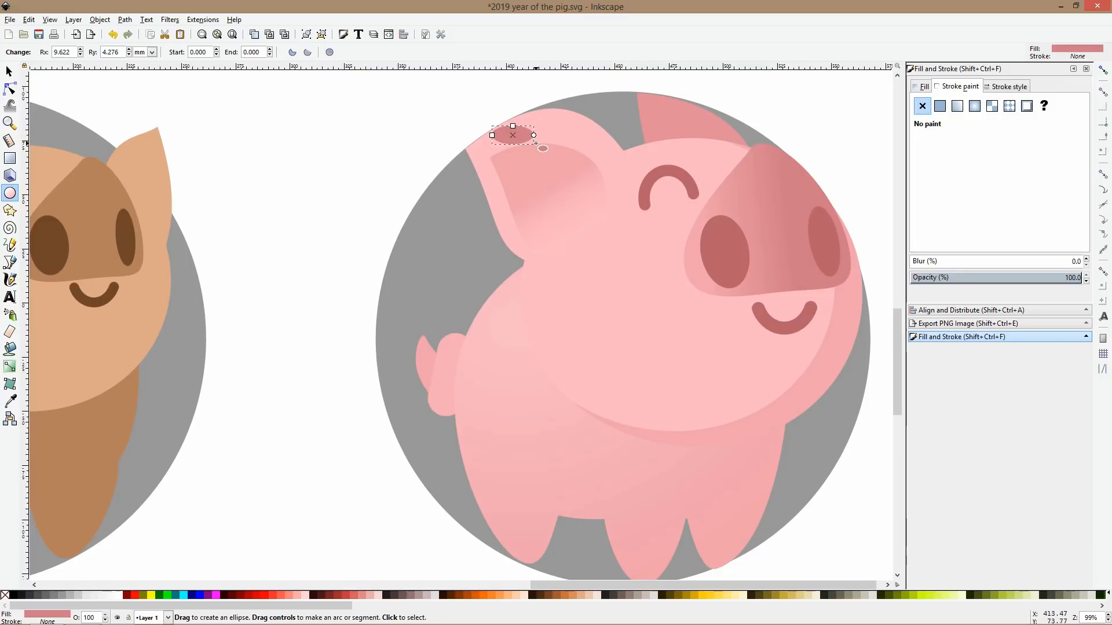
{"action": "key", "text": "s"}
{"action": "left_click_drag", "start_coordinate": [536, 116], "coordinate": [518, 131]}
Fill the ear ellipse with the head's pink #ffbac2 and lighten it to #ffdfe3.
{"action": "left_click", "coordinate": [11, 402]}
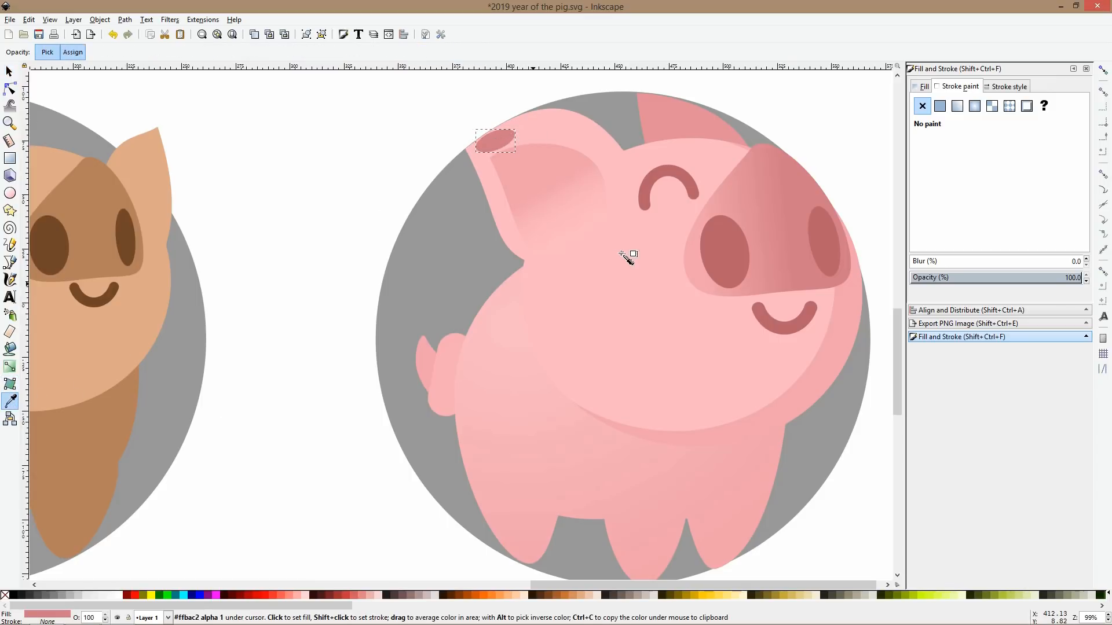
{"action": "left_click", "coordinate": [581, 331]}
{"action": "left_click", "coordinate": [916, 87]}
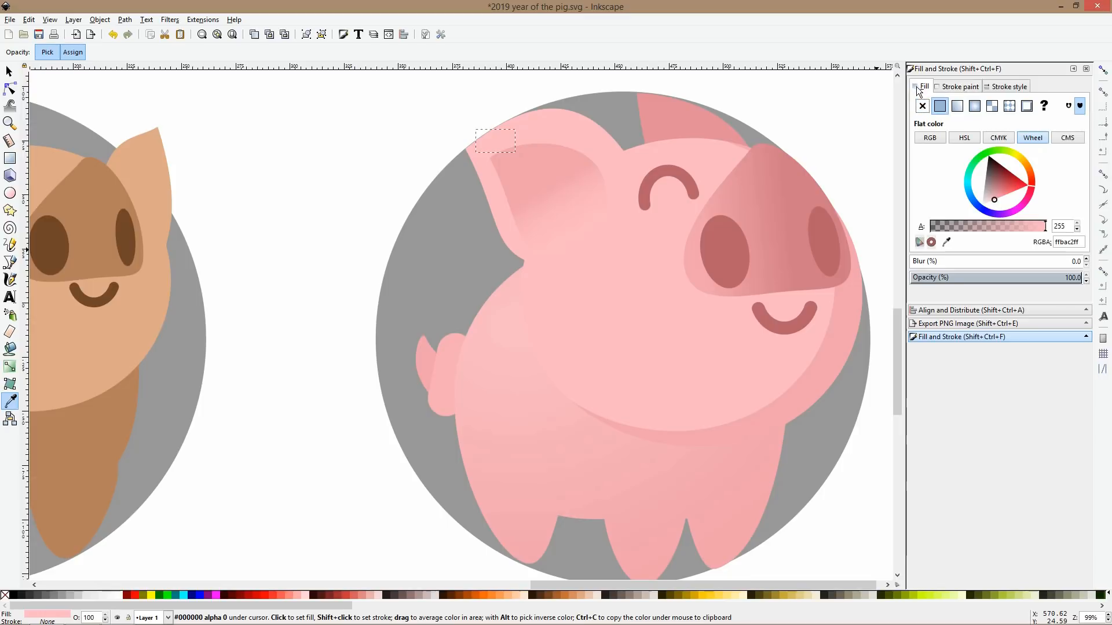
{"action": "left_click_drag", "start_coordinate": [994, 205], "coordinate": [989, 205]}
{"action": "left_click", "coordinate": [9, 71]}
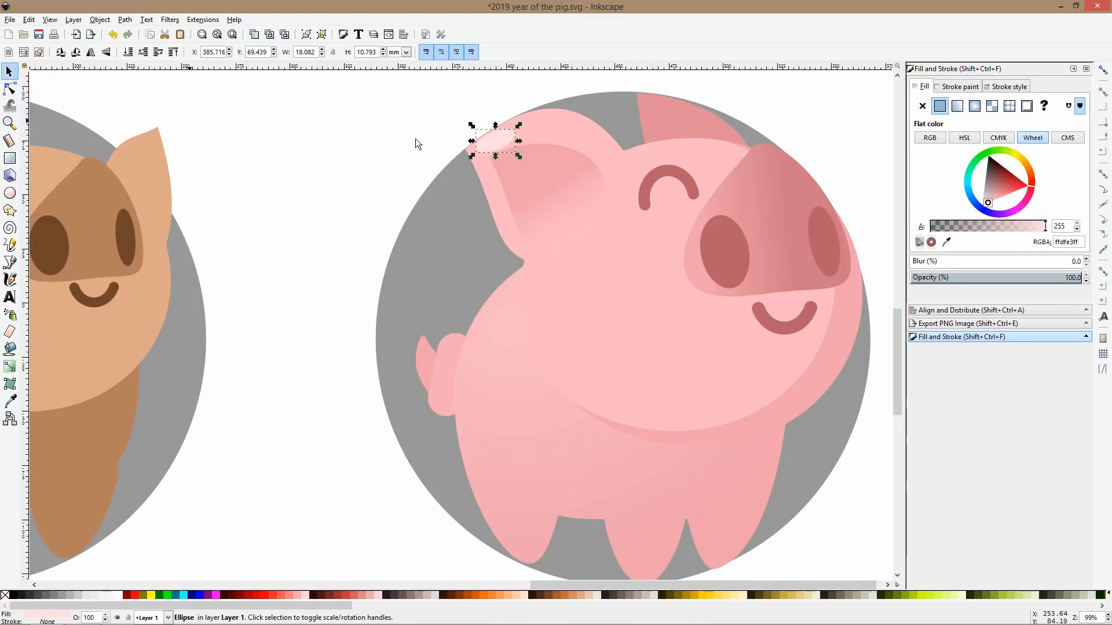
Duplicate the ear highlight further along the rim and shrink the copy into a small round spot beside the original.
{"action": "key", "text": "ctrl+d"}
{"action": "left_click_drag", "start_coordinate": [501, 138], "coordinate": [565, 120]}
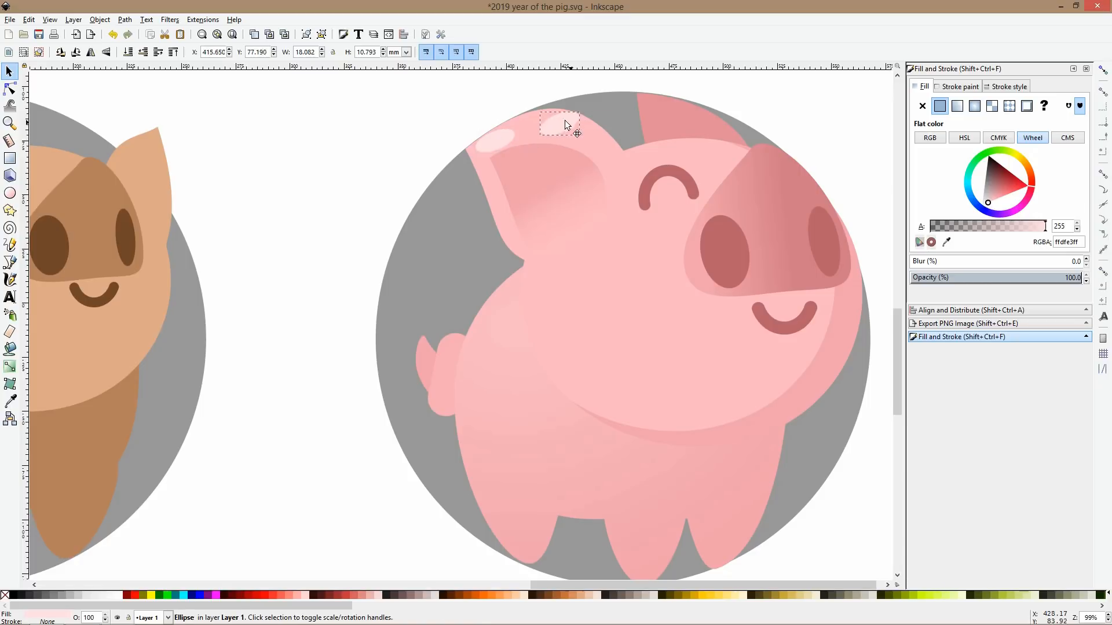
{"action": "key", "text": "n"}
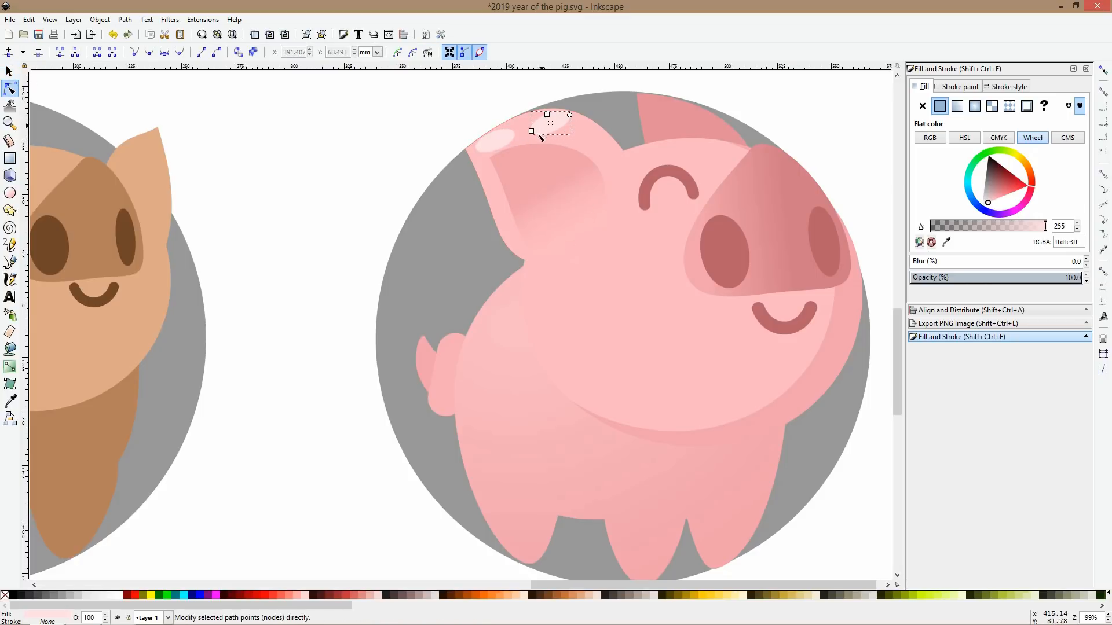
{"action": "mouse_move", "coordinate": [533, 133]}
{"action": "left_mouse_down"}
{"action": "mouse_move", "coordinate": [550, 119]}
{"action": "mouse_move", "coordinate": [524, 130]}
{"action": "left_mouse_up"}
{"action": "key", "text": "s"}
Shrink the larger ear highlight, tilt it more steeply along the ear's rim, and bring the two highlights closer together.
{"action": "left_click", "coordinate": [495, 140]}
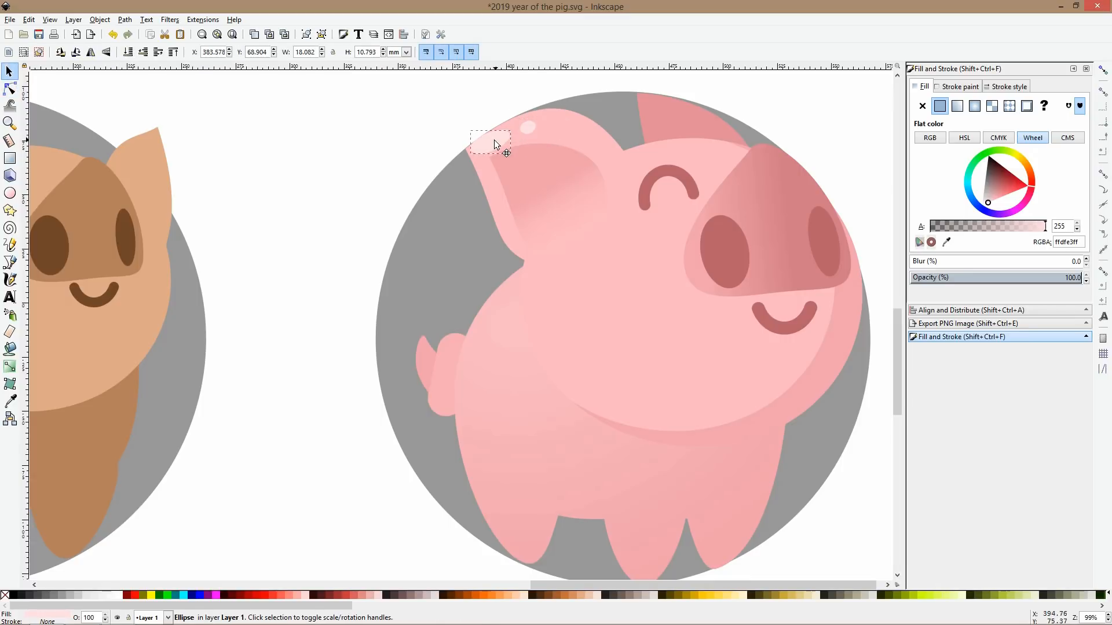
{"action": "left_click_drag", "start_coordinate": [517, 142], "coordinate": [502, 143]}
{"action": "left_click", "coordinate": [523, 136]}
{"action": "left_click", "coordinate": [496, 143]}
{"action": "left_click", "coordinate": [498, 142]}
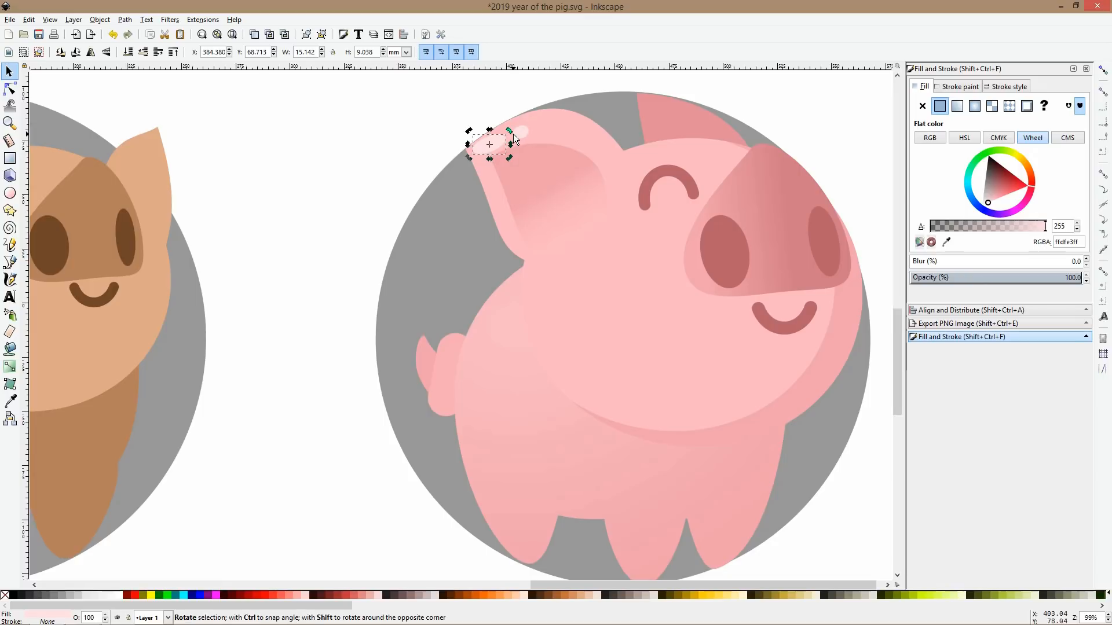
{"action": "left_click_drag", "start_coordinate": [510, 131], "coordinate": [513, 128]}
{"action": "key", "text": "Left"}
{"action": "key", "text": "Escape"}
{"action": "scroll", "coordinate": [717, 157], "scroll_direction": "down", "scroll_amount": 4}
{"action": "scroll", "coordinate": [785, 168], "scroll_direction": "up", "scroll_amount": 2}
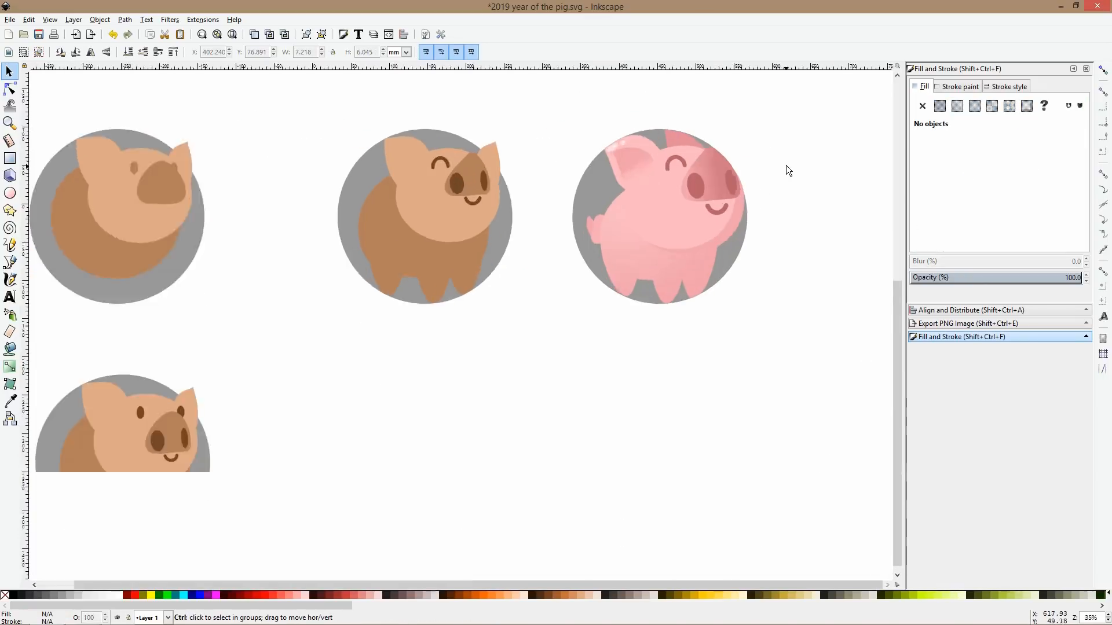
{"action": "scroll", "coordinate": [633, 147], "scroll_direction": "down", "scroll_amount": 2}
{"action": "scroll", "coordinate": [589, 144], "scroll_direction": "up", "scroll_amount": 2}
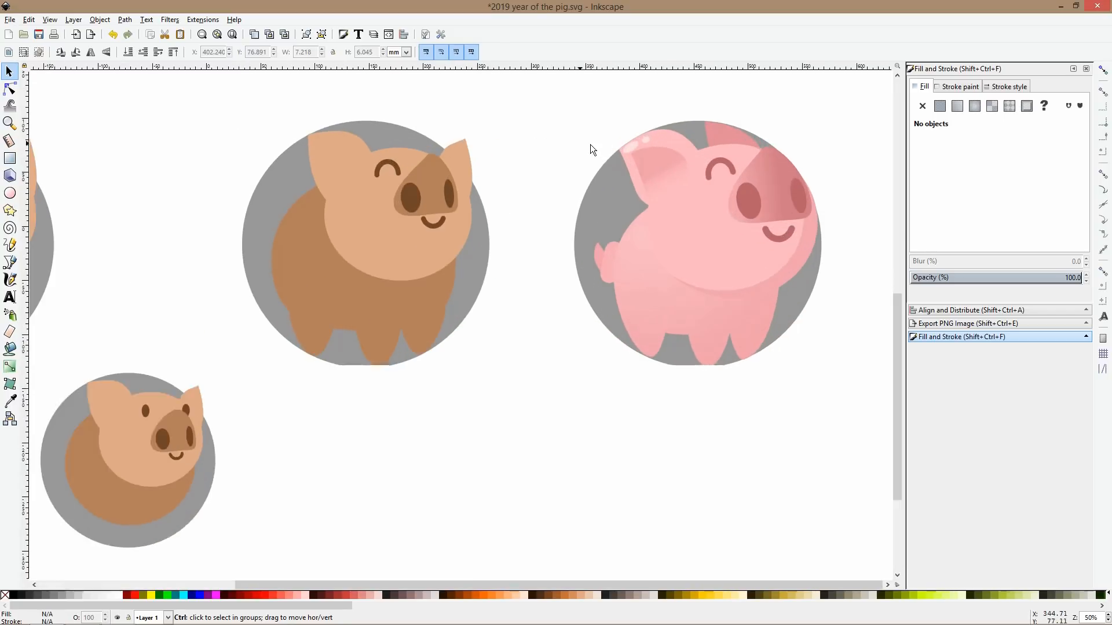
{"action": "left_click", "coordinate": [637, 150]}
{"action": "left_click_drag", "start_coordinate": [637, 149], "coordinate": [566, 198]}
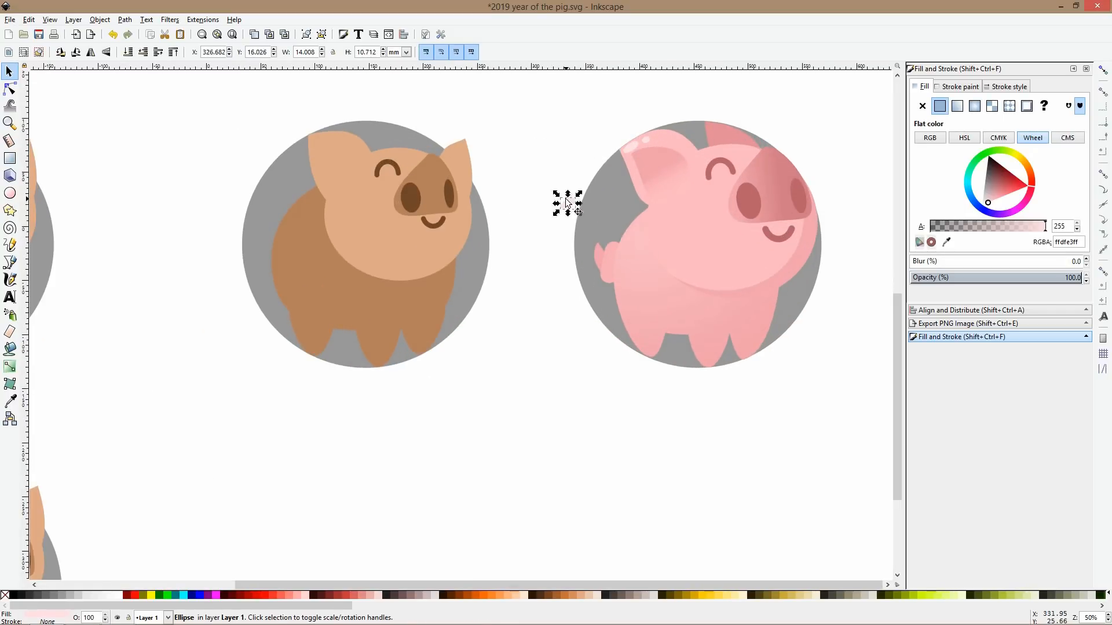
{"action": "key", "text": "Escape"}
Draw a pale pink circle about 45 mm across on the body, lower it behind the head, and enlarge it to roughly double.
{"action": "left_click", "coordinate": [9, 193]}
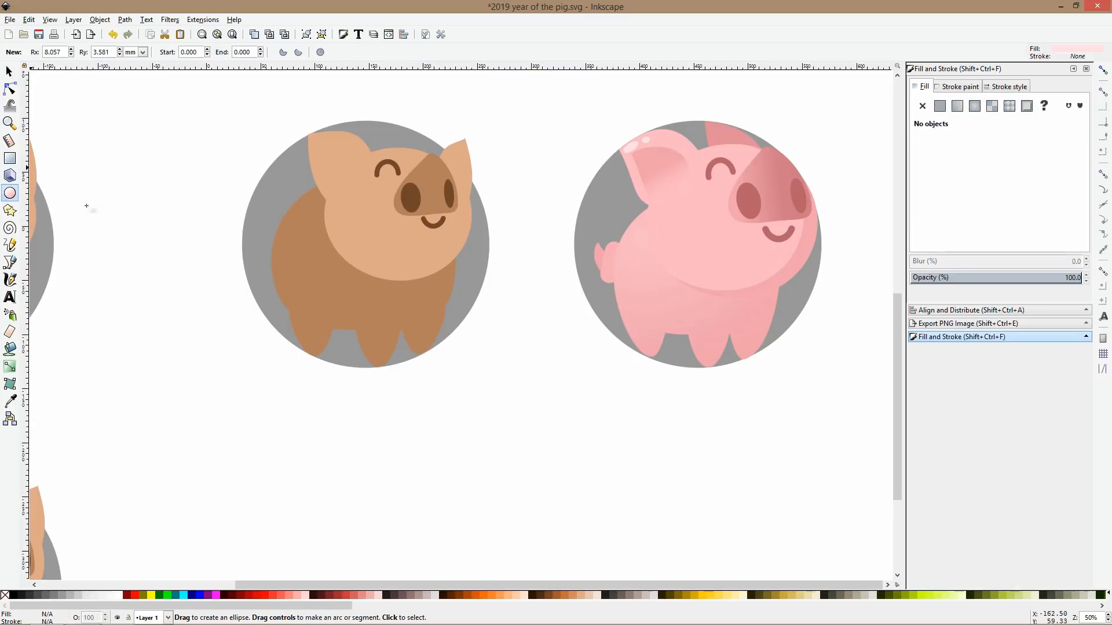
{"action": "left_click_drag", "start_coordinate": [629, 236], "coordinate": [678, 285]}
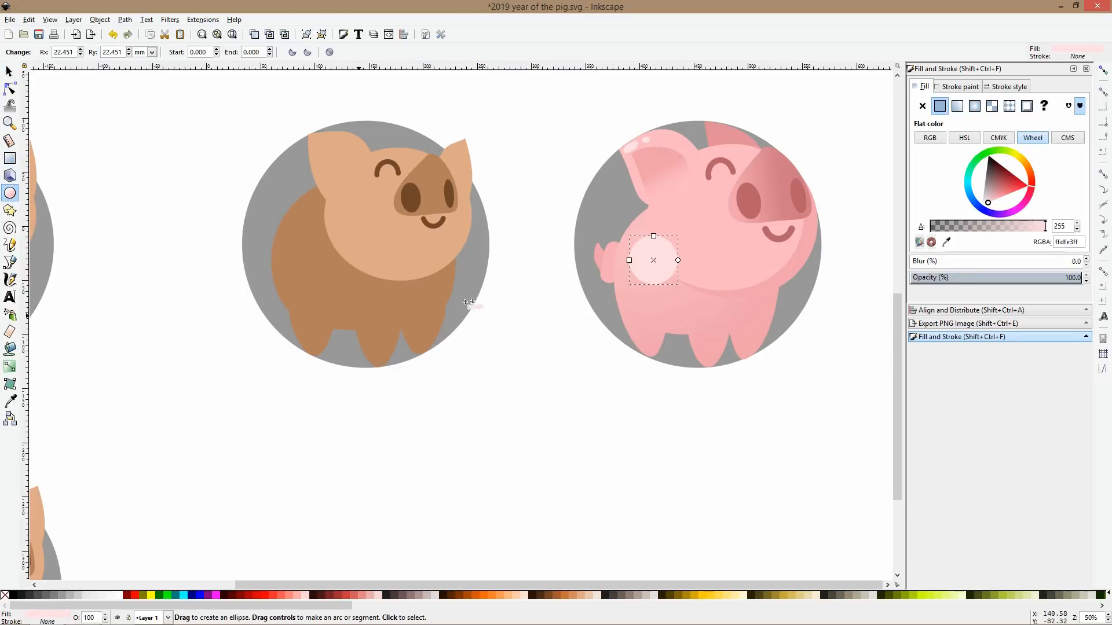
{"action": "key", "text": "Page_Down"}
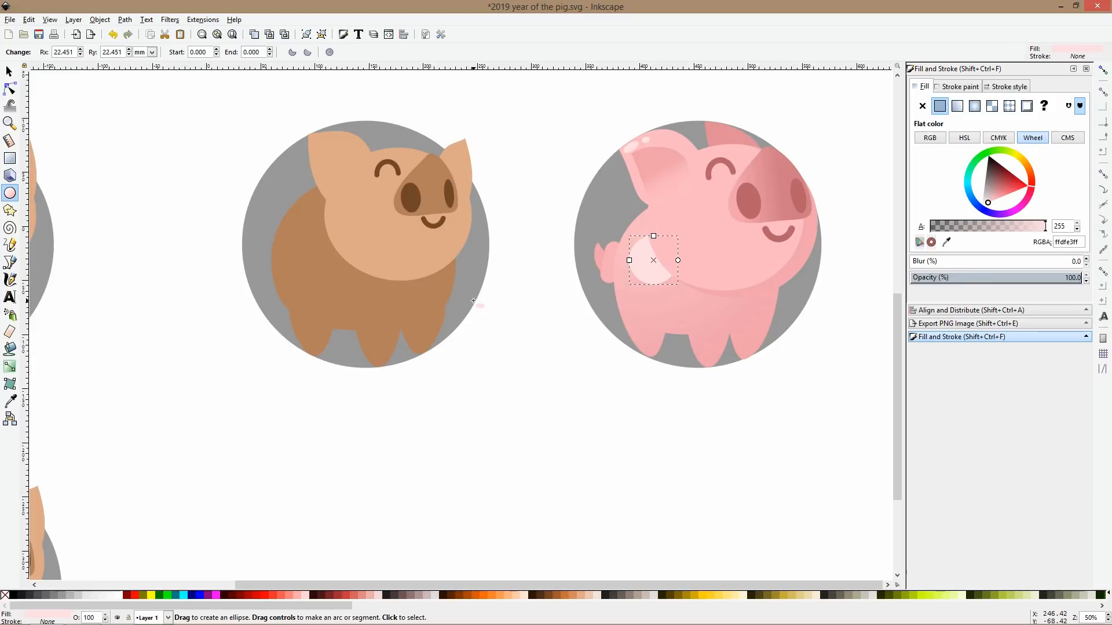
{"action": "key", "text": "s"}
{"action": "left_click_drag", "start_coordinate": [645, 261], "coordinate": [656, 328]}
{"action": "left_click_drag", "start_coordinate": [645, 281], "coordinate": [668, 270]}
Give the body highlight a linear gradient fading diagonally from pale pink near the back to transparent, and enlarge the circle to 108.5 mm.
{"action": "left_click", "coordinate": [10, 367]}
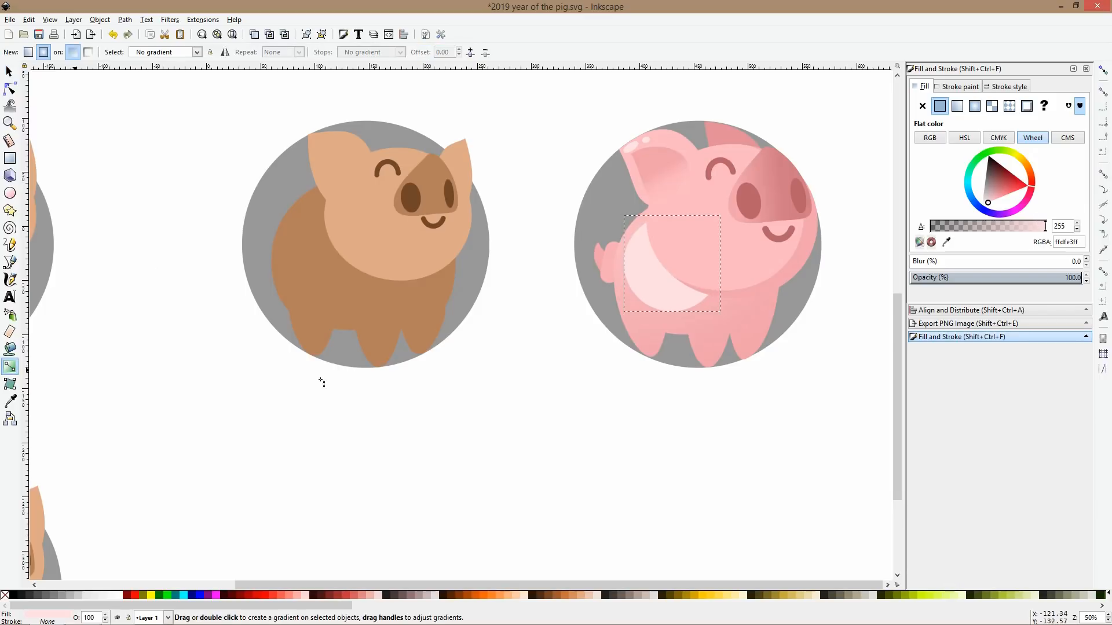
{"action": "scroll", "coordinate": [635, 146], "scroll_direction": "up", "scroll_amount": 2}
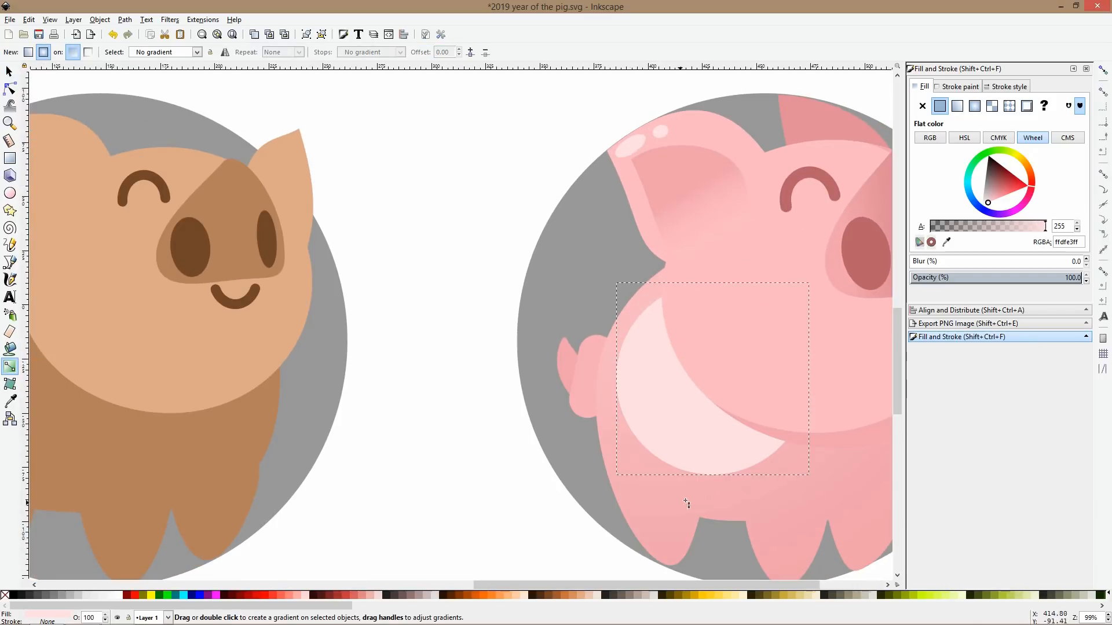
{"action": "left_click_drag", "start_coordinate": [653, 368], "coordinate": [681, 460]}
{"action": "left_click", "coordinate": [28, 53]}
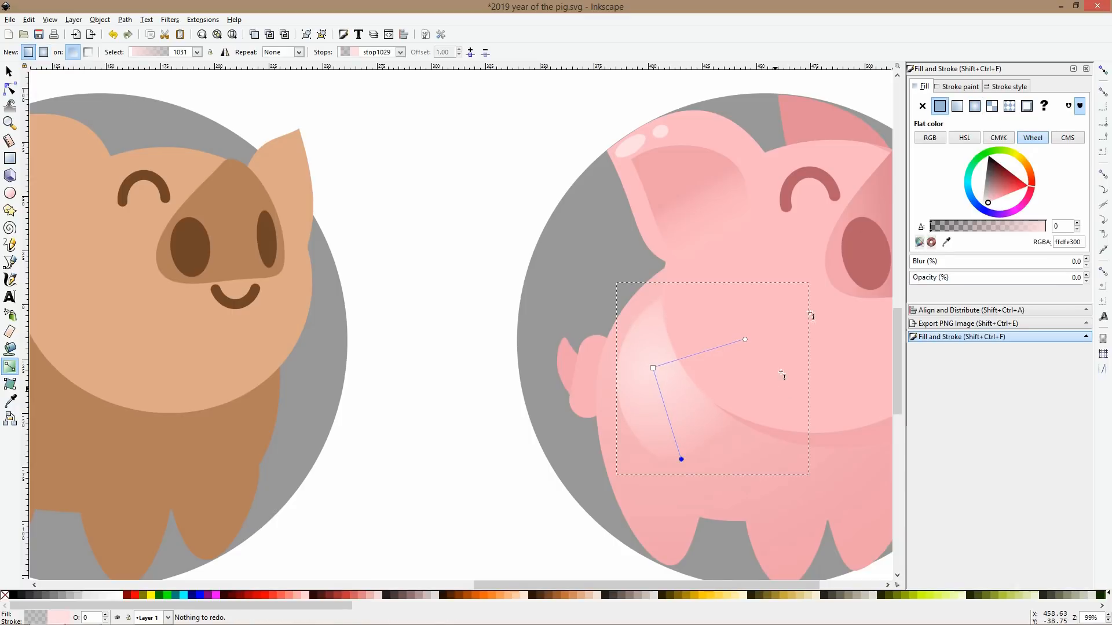
{"action": "left_click", "coordinate": [957, 106]}
{"action": "left_click_drag", "start_coordinate": [616, 377], "coordinate": [658, 319]}
{"action": "left_click", "coordinate": [809, 379]}
{"action": "left_click_drag", "start_coordinate": [809, 379], "coordinate": [682, 451]}
{"action": "key", "text": "s"}
{"action": "scroll", "coordinate": [770, 451], "scroll_direction": "down", "scroll_amount": 2}
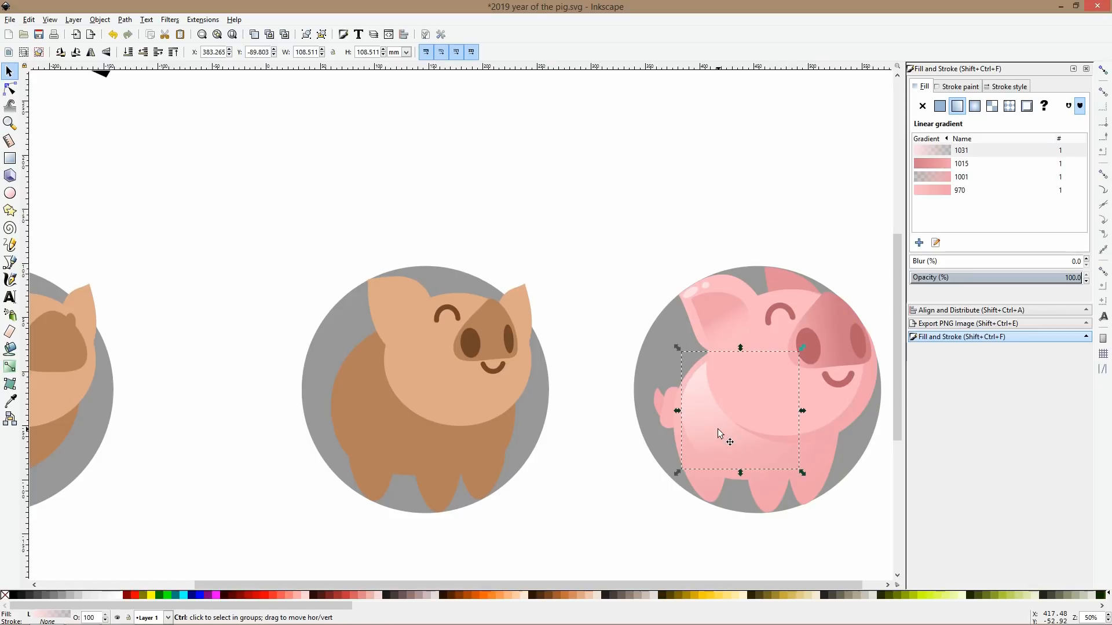
{"action": "scroll", "coordinate": [717, 429], "scroll_direction": "up", "scroll_amount": 2}
{"action": "key", "text": "ctrl+d"}
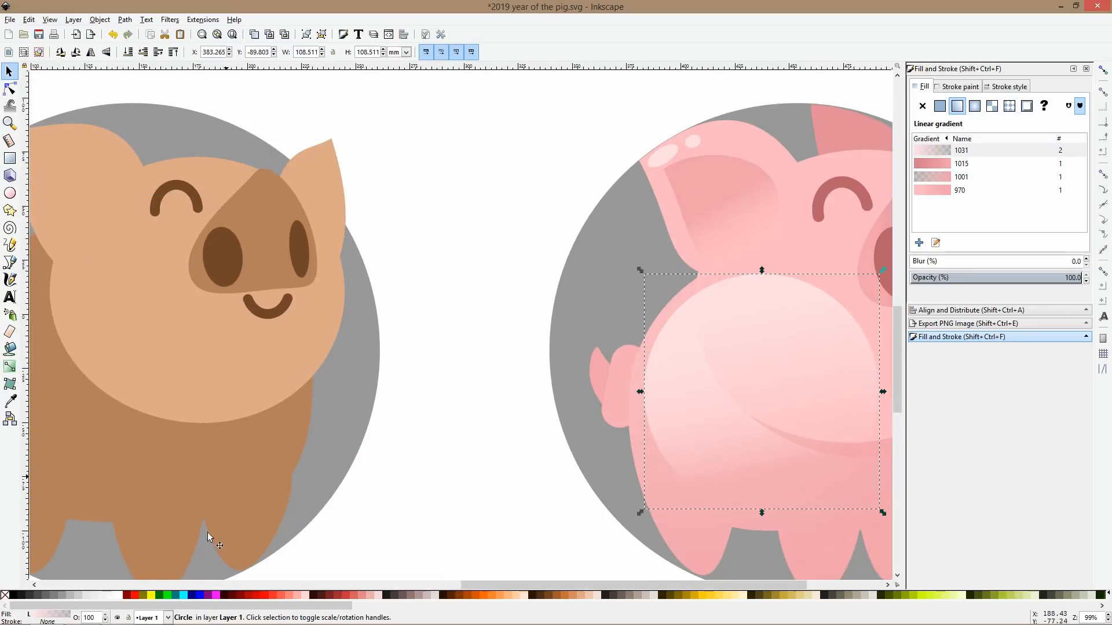
{"action": "left_click", "coordinate": [134, 596]}
{"action": "left_click", "coordinate": [11, 402]}
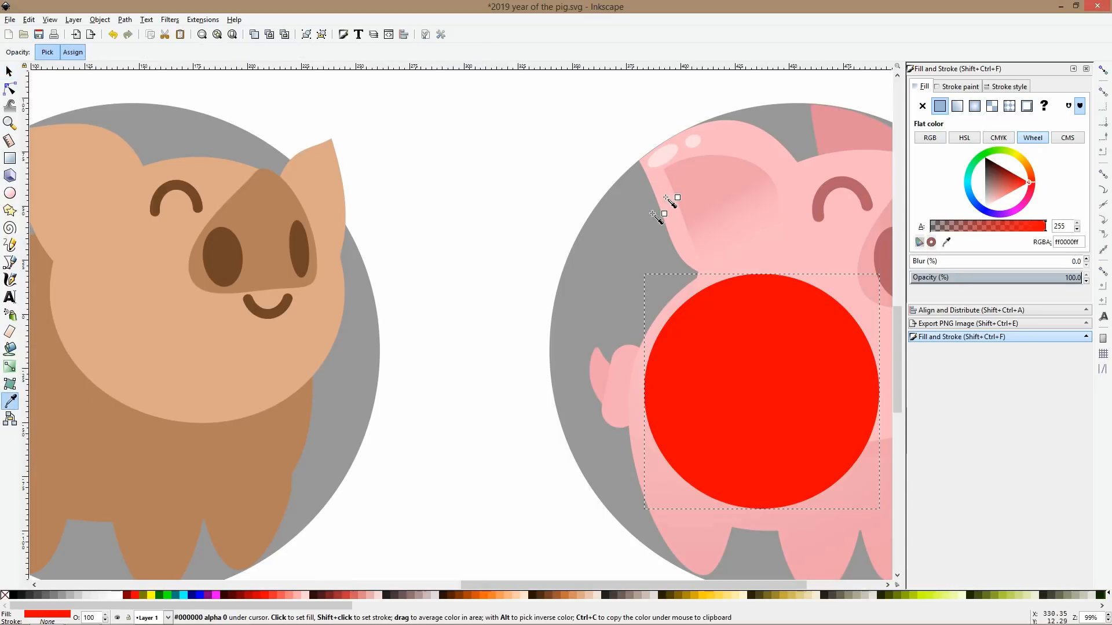
{"action": "left_click", "coordinate": [663, 161]}
{"action": "key", "text": "space"}
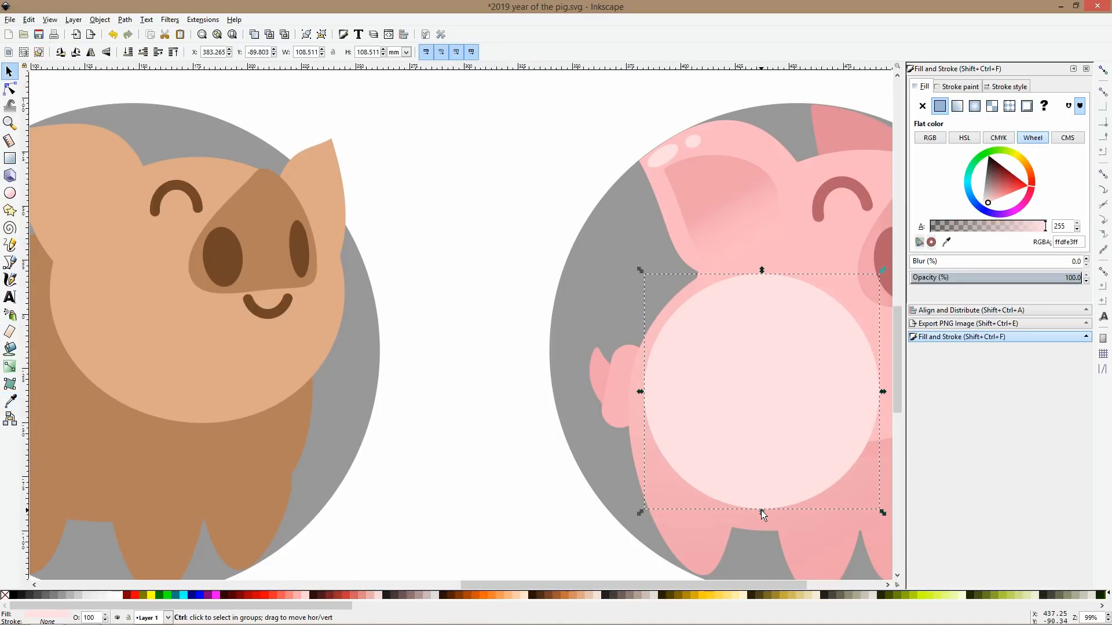
{"action": "left_click_drag", "start_coordinate": [758, 511], "coordinate": [748, 343]}
{"action": "left_click_drag", "start_coordinate": [759, 304], "coordinate": [790, 361]}
{"action": "scroll", "coordinate": [728, 372], "scroll_direction": "down", "scroll_amount": 3}
{"action": "scroll", "coordinate": [731, 369], "scroll_direction": "up", "scroll_amount": 3}
{"action": "scroll", "coordinate": [784, 325], "scroll_direction": "down", "scroll_amount": 2}
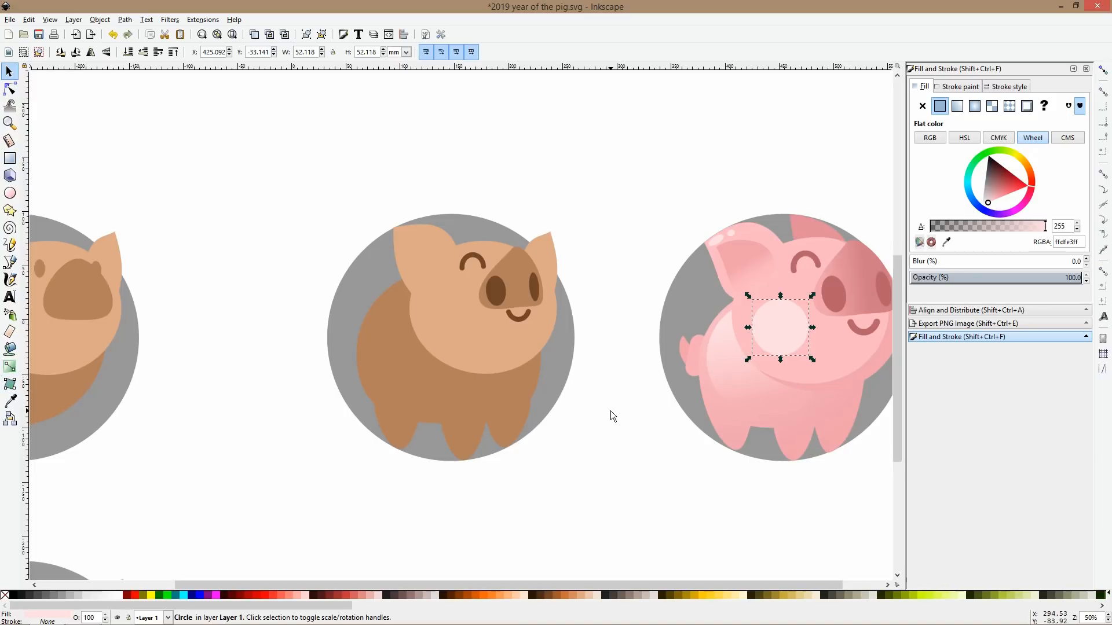
{"action": "key", "text": "Delete"}
Duplicate the gradient body highlight onto the head, scale the copy to about 98.4 mm, and lower it beneath the eye and snout.
{"action": "left_click", "coordinate": [750, 385]}
{"action": "key", "text": "ctrl+d"}
{"action": "left_click_drag", "start_coordinate": [750, 385], "coordinate": [788, 334]}
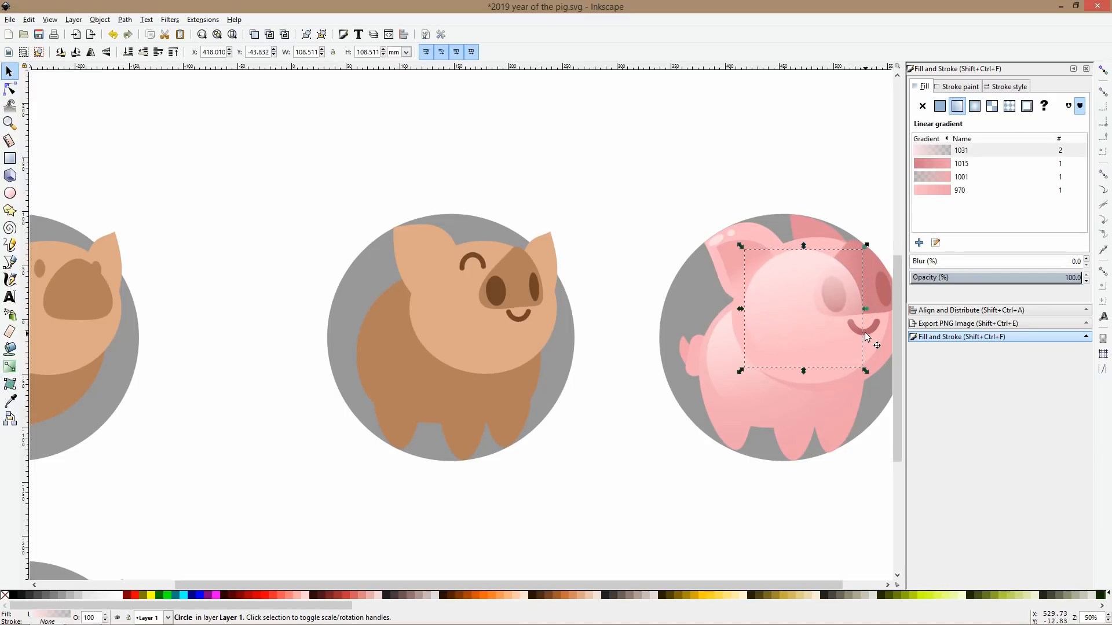
{"action": "left_click_drag", "start_coordinate": [865, 309], "coordinate": [797, 290], "text": "ctrl"}
{"action": "key", "text": "Page_Down"}
{"action": "key", "text": "Page_Down"}
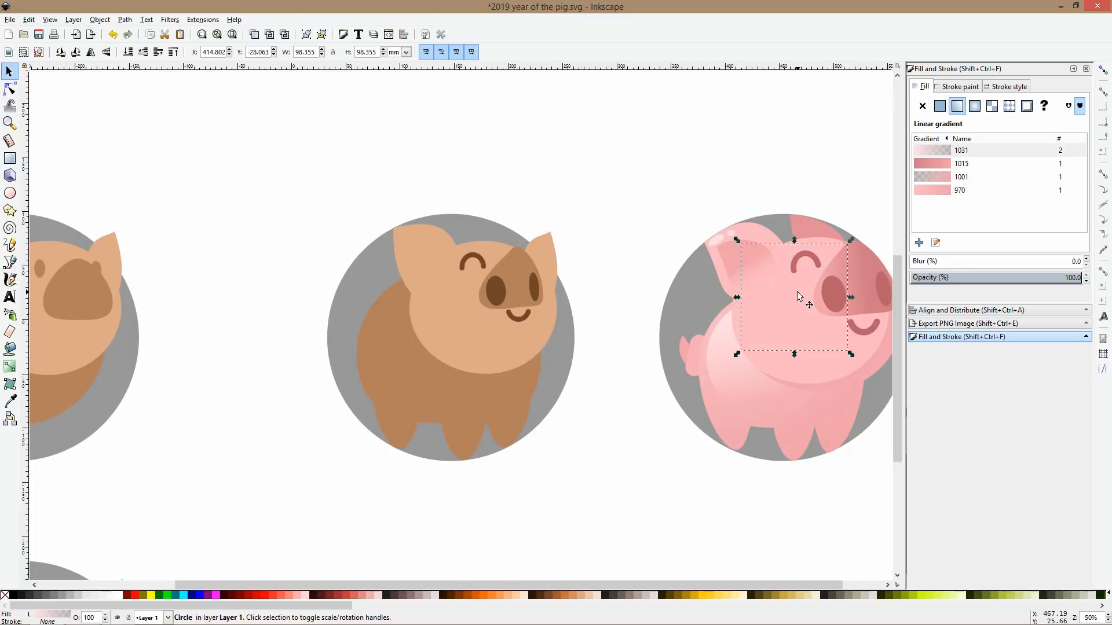
Bring the head's gradient highlight circle in front of the head and shrink it to about 50 mm over the cheek.
{"action": "key", "text": "Page_Up"}
{"action": "left_click_drag", "start_coordinate": [793, 238], "coordinate": [788, 290]}
{"action": "left_click_drag", "start_coordinate": [785, 312], "coordinate": [770, 311]}
{"action": "left_click", "coordinate": [791, 148]}
{"action": "left_click_drag", "start_coordinate": [810, 187], "coordinate": [584, 166]}
{"action": "scroll", "coordinate": [587, 300], "scroll_direction": "up", "scroll_amount": 2}
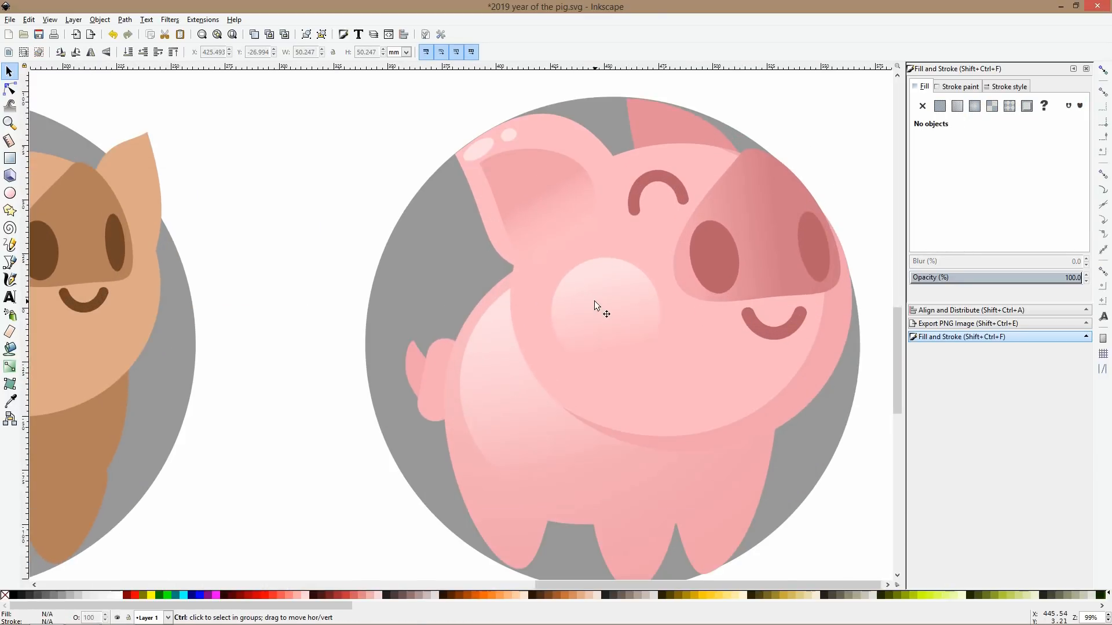
Turn the cheek circle into a blush by setting its gradient's opaque stop to ff8997 and shifting the gradient line towards the snout.
{"action": "left_click", "coordinate": [594, 300]}
{"action": "left_click", "coordinate": [10, 401]}
{"action": "left_click", "coordinate": [574, 279]}
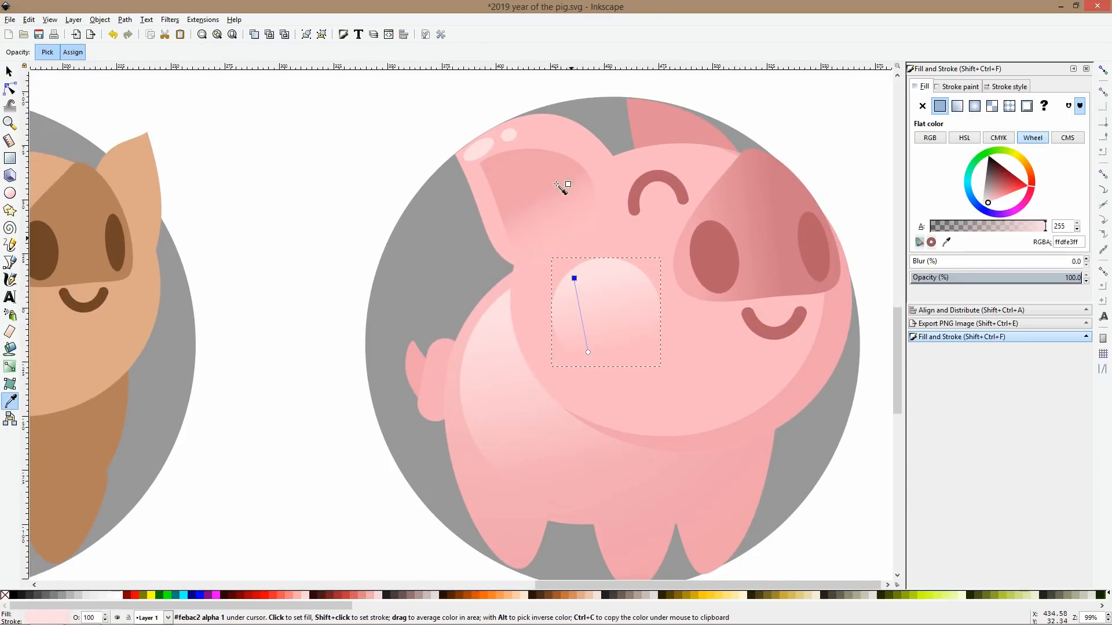
{"action": "left_click", "coordinate": [556, 175]}
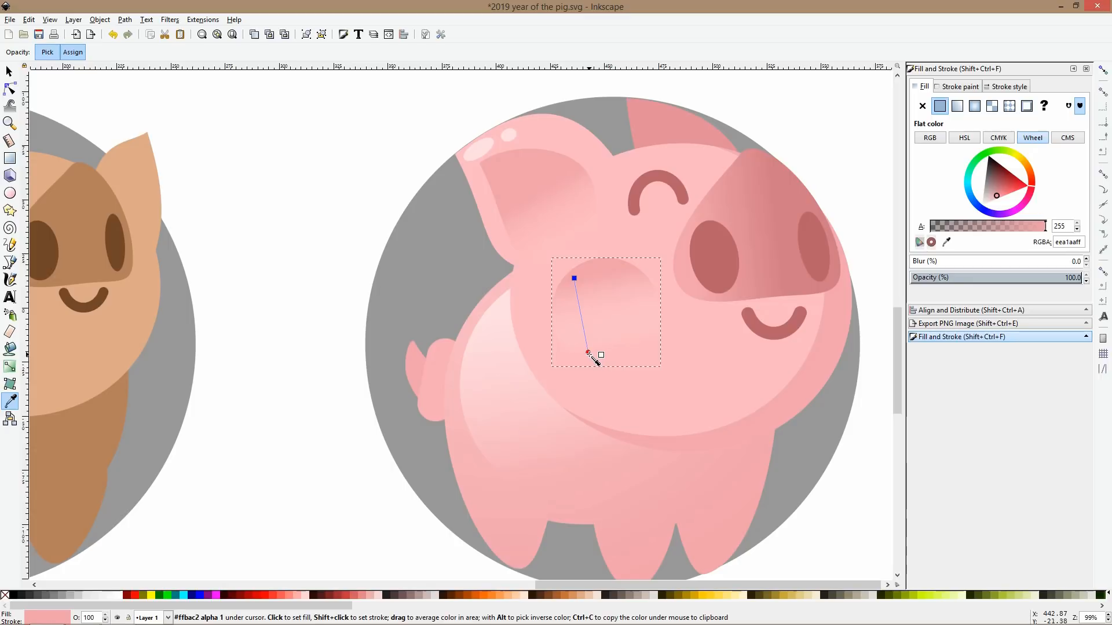
{"action": "mouse_move", "coordinate": [587, 352]}
{"action": "left_mouse_down"}
{"action": "mouse_move", "coordinate": [591, 288]}
{"action": "mouse_move", "coordinate": [580, 279]}
{"action": "mouse_move", "coordinate": [603, 359]}
{"action": "mouse_move", "coordinate": [627, 286]}
{"action": "mouse_move", "coordinate": [591, 273]}
{"action": "mouse_move", "coordinate": [606, 345]}
{"action": "left_mouse_up"}
{"action": "left_click", "coordinate": [676, 378]}
{"action": "left_click", "coordinate": [591, 273]}
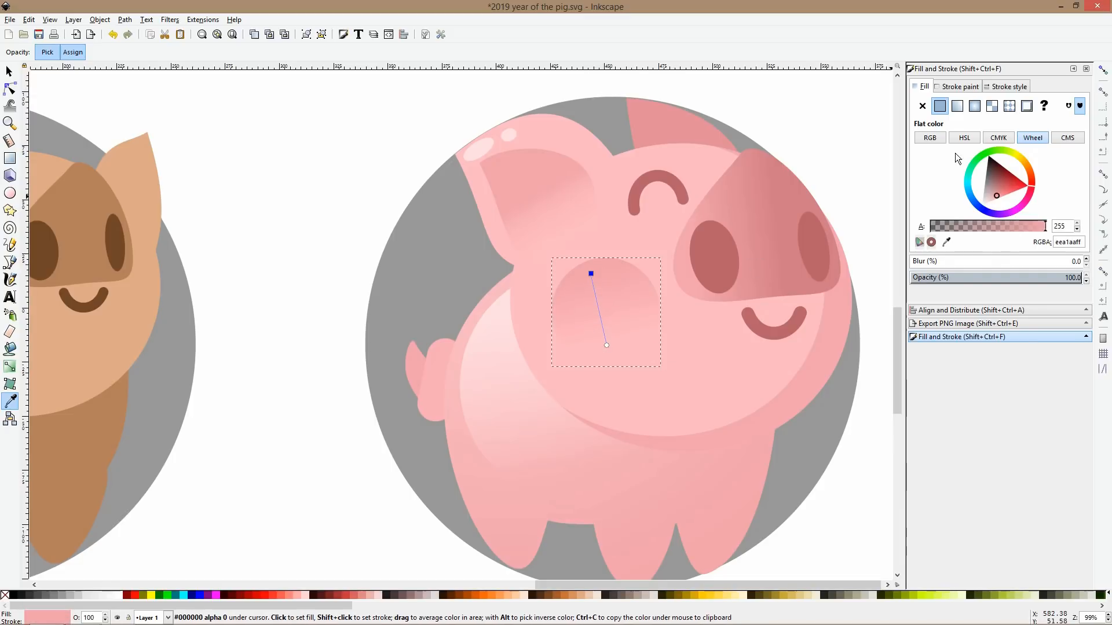
{"action": "left_click", "coordinate": [1007, 191]}
{"action": "left_click_drag", "start_coordinate": [1020, 195], "coordinate": [1005, 200]}
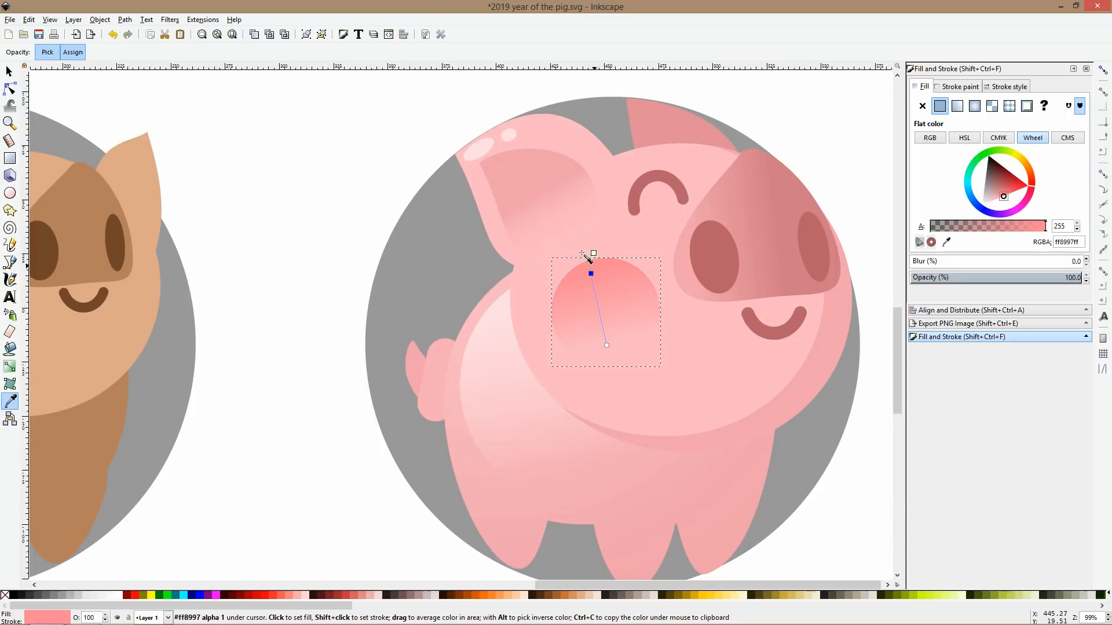
Shrink the cheek blush circle to about 38 mm, look over the pig, and delete the blush.
{"action": "key", "text": "s"}
{"action": "mouse_move", "coordinate": [666, 313]}
{"action": "left_mouse_down"}
{"action": "mouse_move", "coordinate": [682, 311]}
{"action": "mouse_move", "coordinate": [633, 321]}
{"action": "mouse_move", "coordinate": [661, 322]}
{"action": "left_mouse_up"}
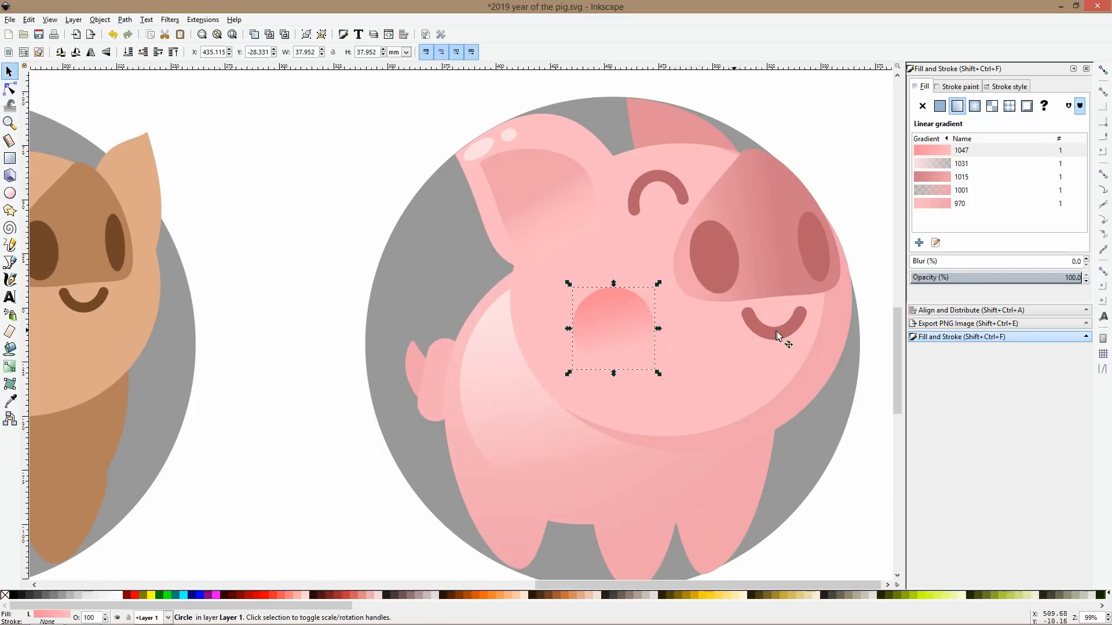
{"action": "scroll", "coordinate": [776, 331], "scroll_direction": "down", "scroll_amount": 3}
{"action": "left_click", "coordinate": [853, 294]}
{"action": "scroll", "coordinate": [752, 265], "scroll_direction": "up", "scroll_amount": 1}
{"action": "scroll", "coordinate": [644, 282], "scroll_direction": "up", "scroll_amount": 2}
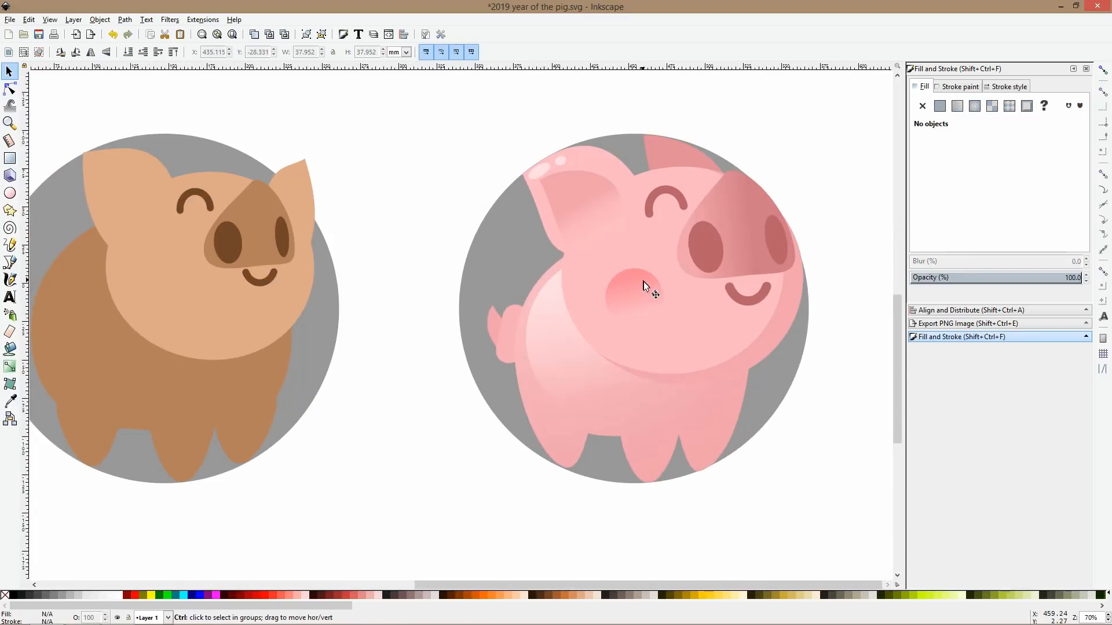
{"action": "left_click", "coordinate": [644, 287]}
{"action": "key", "text": "Escape"}
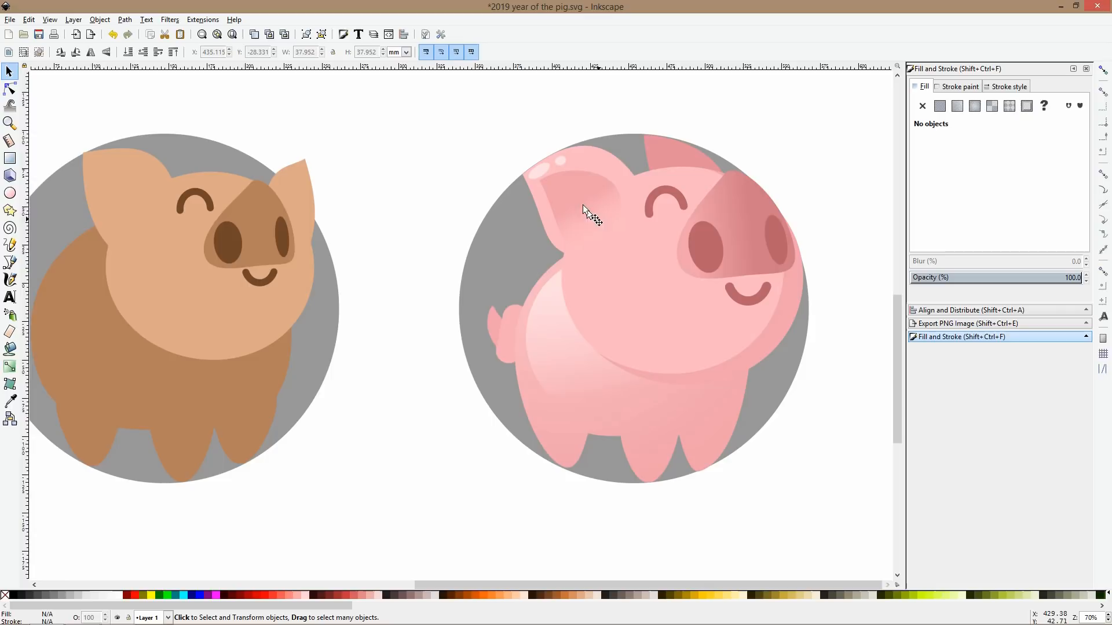
Draw a circle near the back edge of the head in the ear highlight's pale pink, and place an 11 mm copy below it.
{"action": "left_click", "coordinate": [557, 160]}
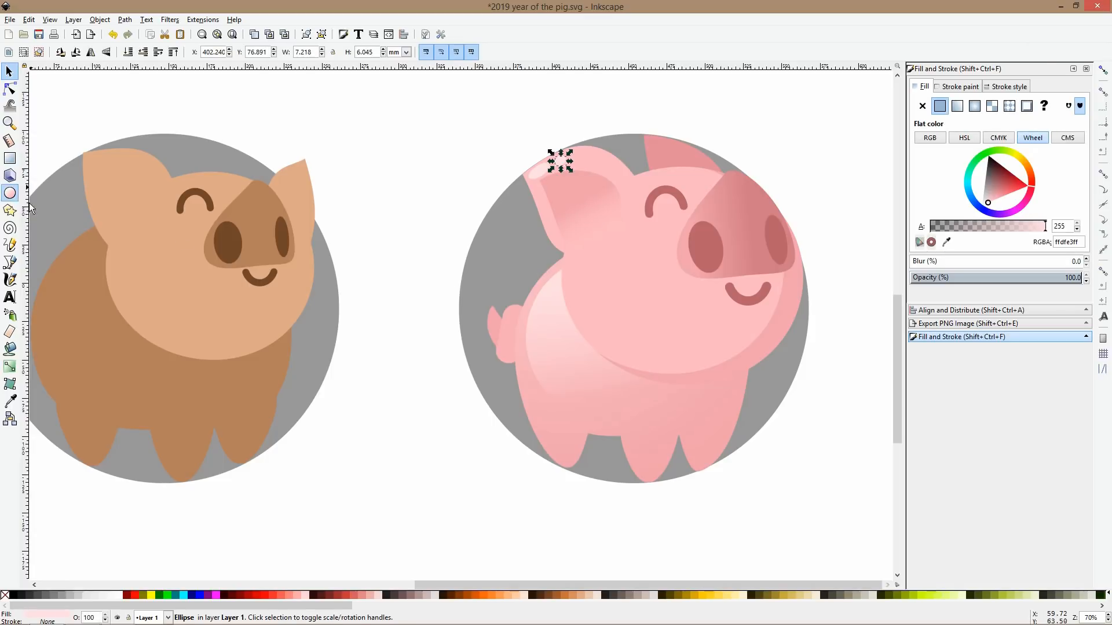
{"action": "left_click_drag", "start_coordinate": [573, 271], "coordinate": [601, 297]}
{"action": "left_click", "coordinate": [10, 400]}
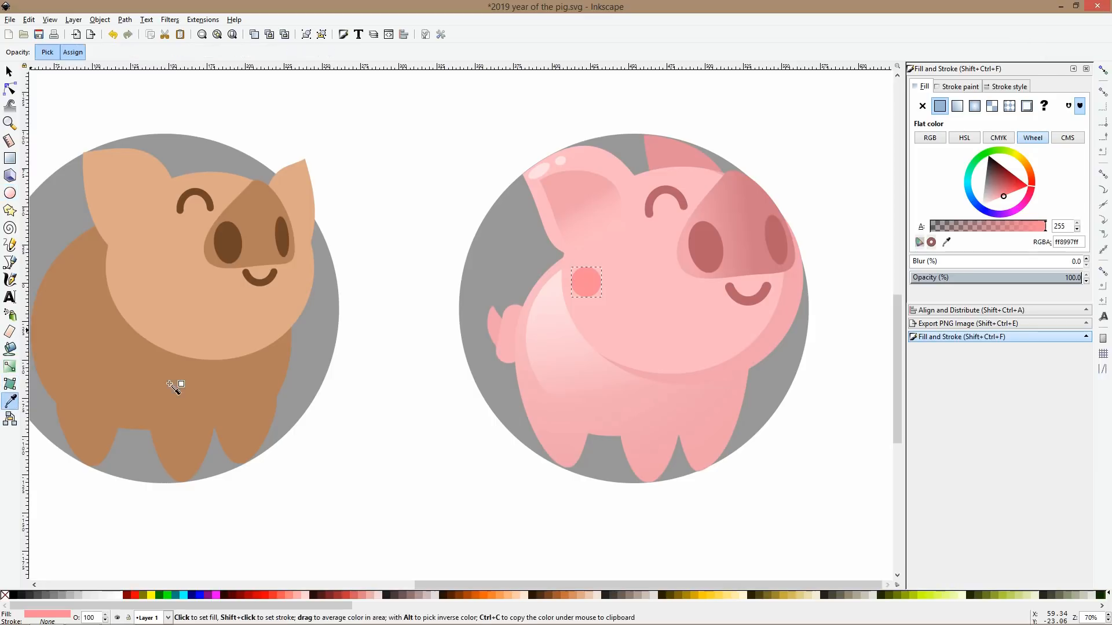
{"action": "left_click", "coordinate": [540, 169]}
{"action": "key", "text": "s"}
{"action": "left_click_drag", "start_coordinate": [607, 284], "coordinate": [592, 316]}
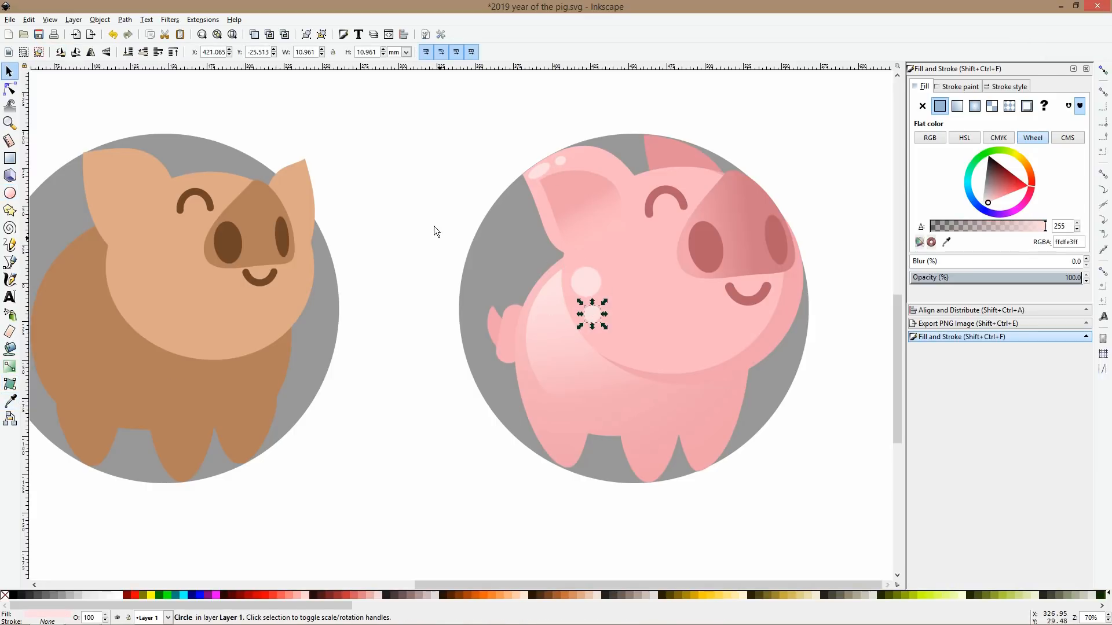
{"action": "left_click", "coordinate": [433, 226]}
{"action": "scroll", "coordinate": [740, 249], "scroll_direction": "down", "scroll_amount": 4}
{"action": "scroll", "coordinate": [769, 254], "scroll_direction": "up", "scroll_amount": 3}
{"action": "scroll", "coordinate": [769, 259], "scroll_direction": "up", "scroll_amount": 1}
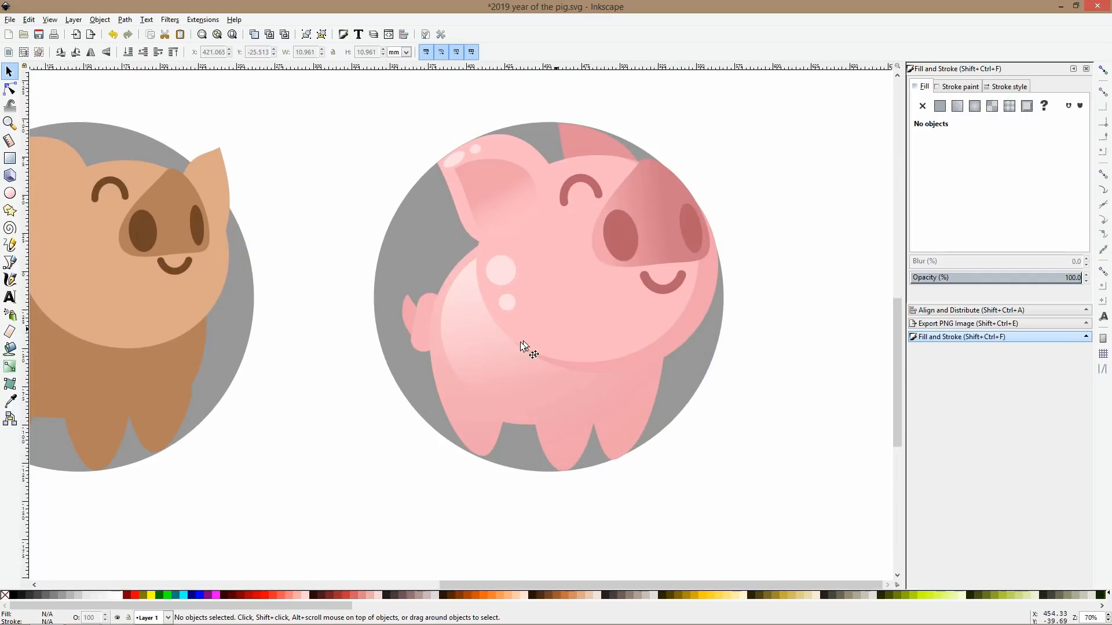
{"action": "left_click", "coordinate": [475, 326], "text": "ctrl"}
{"action": "left_click", "coordinate": [10, 88]}
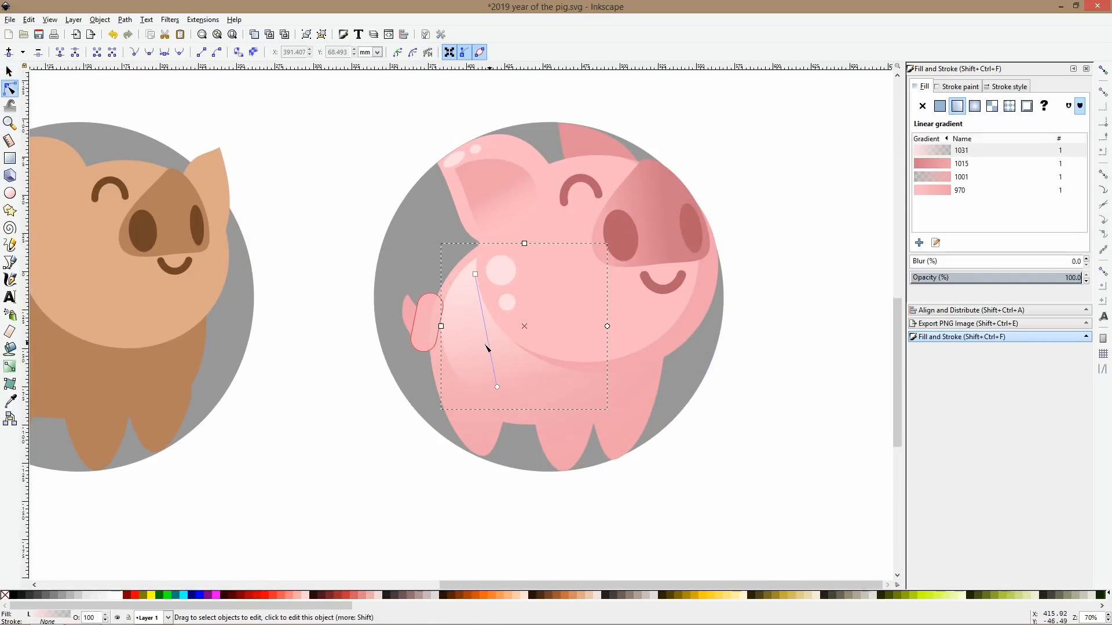
{"action": "left_click", "coordinate": [474, 271]}
{"action": "key", "text": "s"}
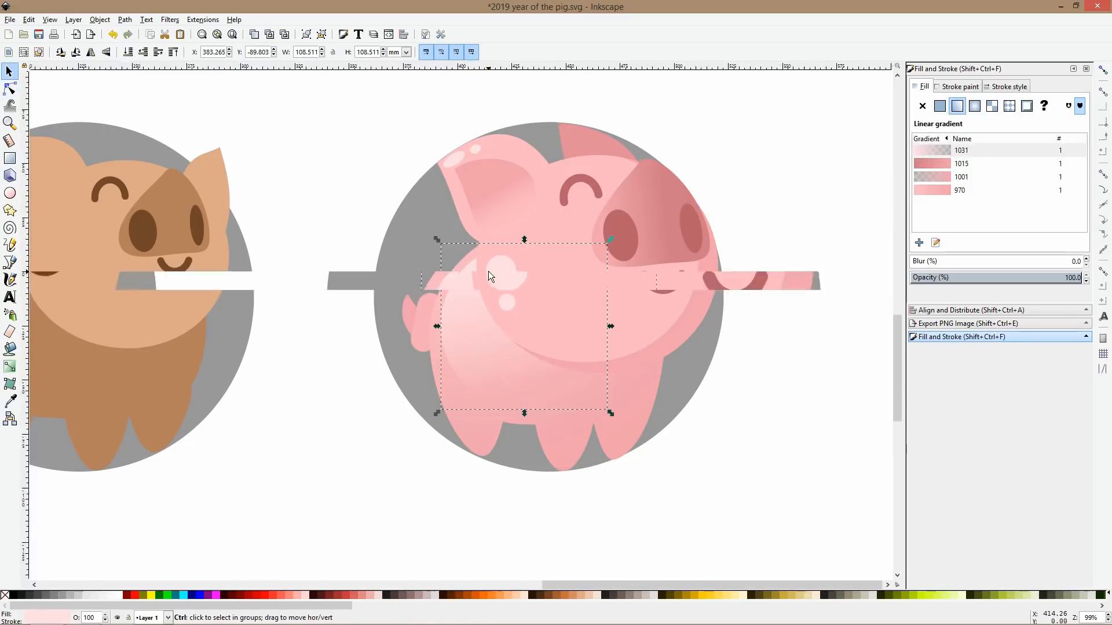
Copy the small pale pink circle onto the tail's curl at about 9.8 mm and onto the tail tip at about 4.4 mm.
{"action": "scroll", "coordinate": [488, 271], "scroll_direction": "up", "scroll_amount": 3}
{"action": "left_click", "coordinate": [537, 360], "text": "ctrl"}
{"action": "left_click_drag", "start_coordinate": [537, 360], "coordinate": [317, 371]}
{"action": "left_click_drag", "start_coordinate": [319, 373], "coordinate": [320, 365]}
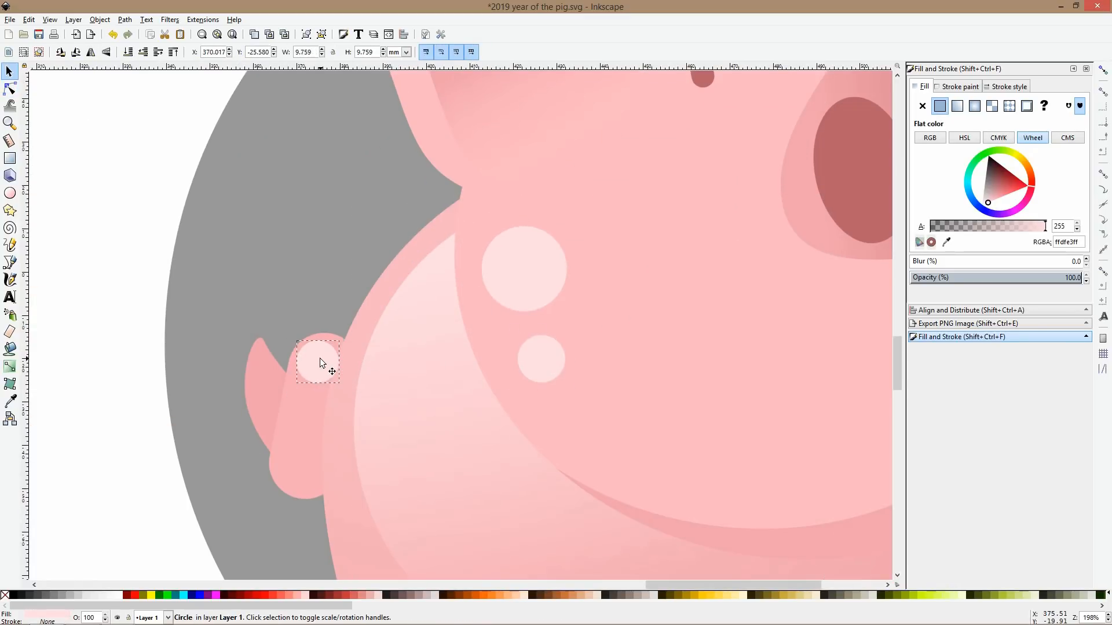
{"action": "key", "text": "Page_Down"}
{"action": "key", "text": "Page_Up"}
{"action": "left_click_drag", "start_coordinate": [341, 362], "coordinate": [267, 366]}
{"action": "scroll", "coordinate": [324, 370], "scroll_direction": "down", "scroll_amount": 4}
{"action": "left_click", "coordinate": [269, 357]}
{"action": "scroll", "coordinate": [568, 434], "scroll_direction": "down", "scroll_amount": 2}
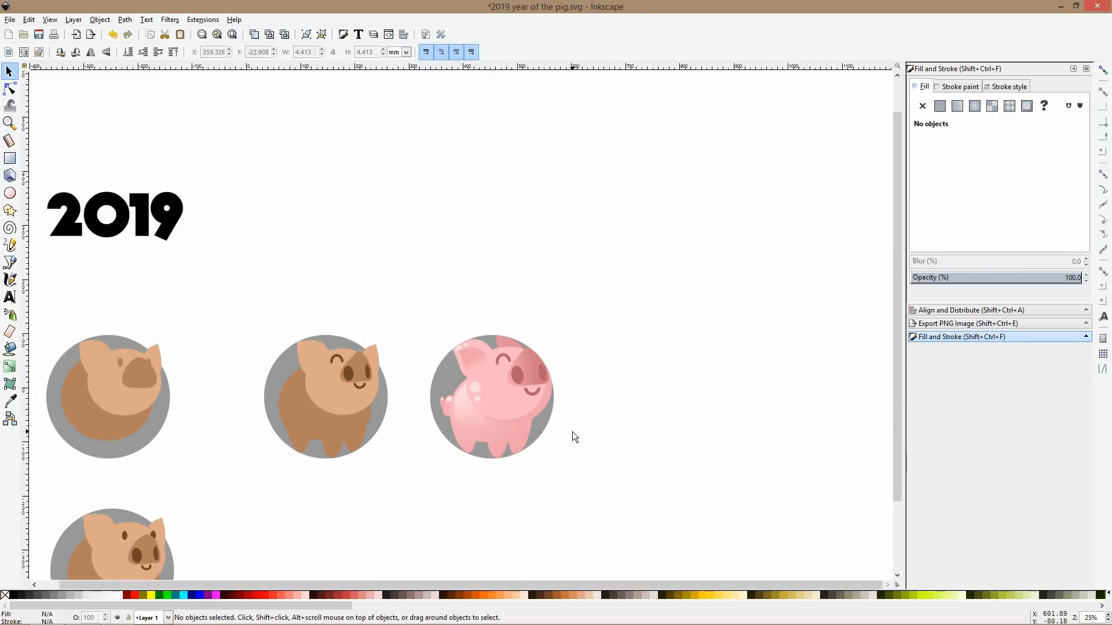
Duplicate the pig's body shape and fill the copy with the dark pink d07b85 sampled from the snout.
{"action": "scroll", "coordinate": [491, 433], "scroll_direction": "up", "scroll_amount": 4}
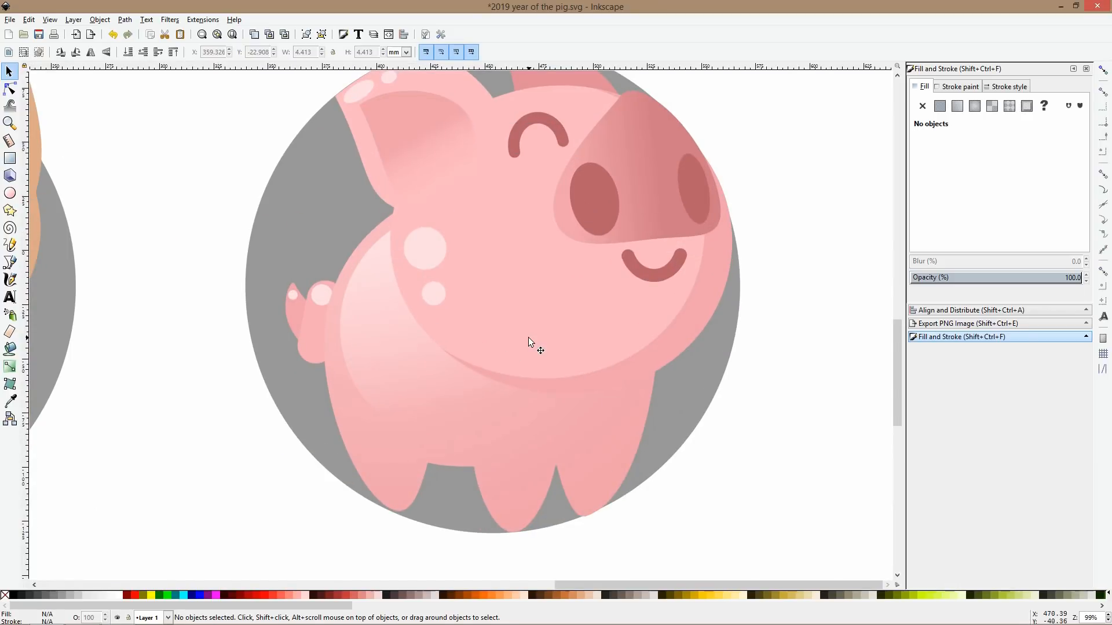
{"action": "key", "text": "ctrl"}
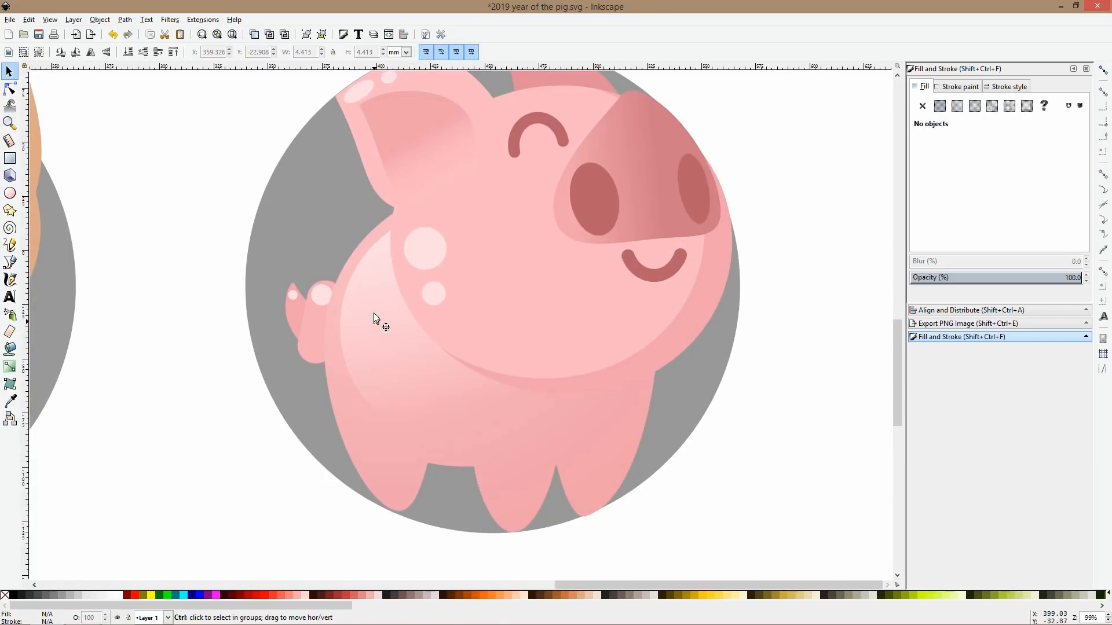
{"action": "left_click", "coordinate": [325, 301], "text": "ctrl"}
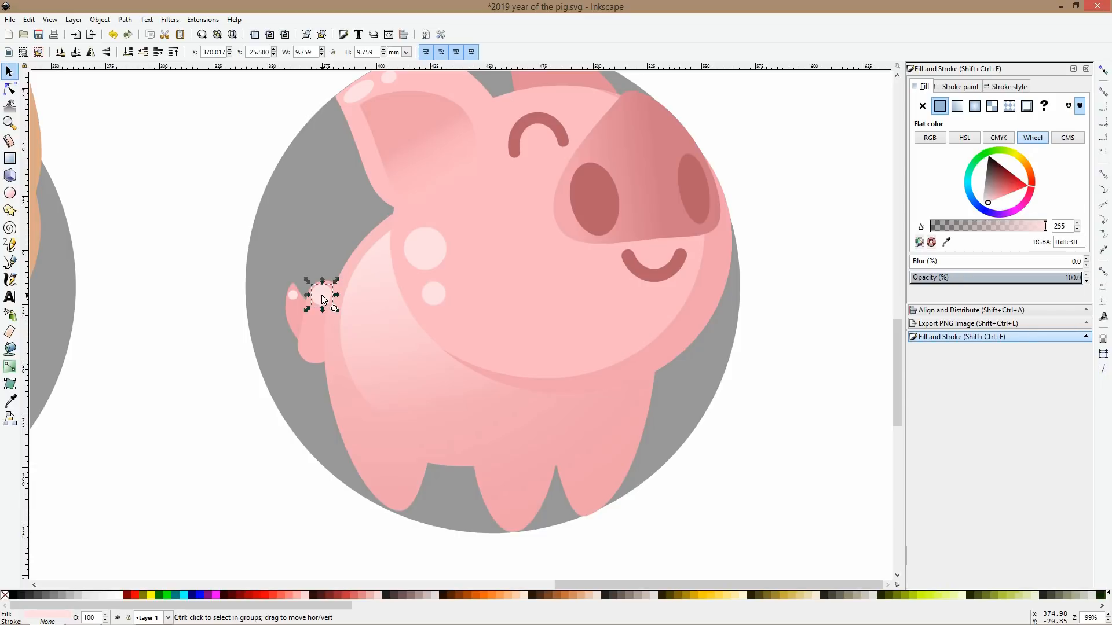
{"action": "left_click", "coordinate": [377, 466], "text": "ctrl"}
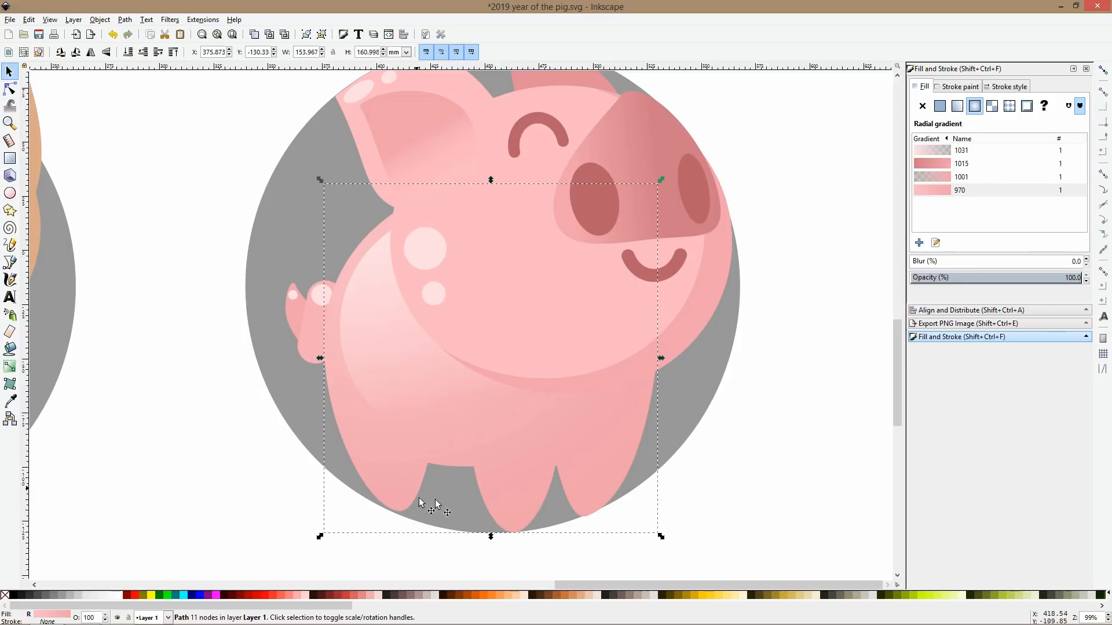
{"action": "key", "text": "ctrl+d"}
{"action": "left_click", "coordinate": [10, 401]}
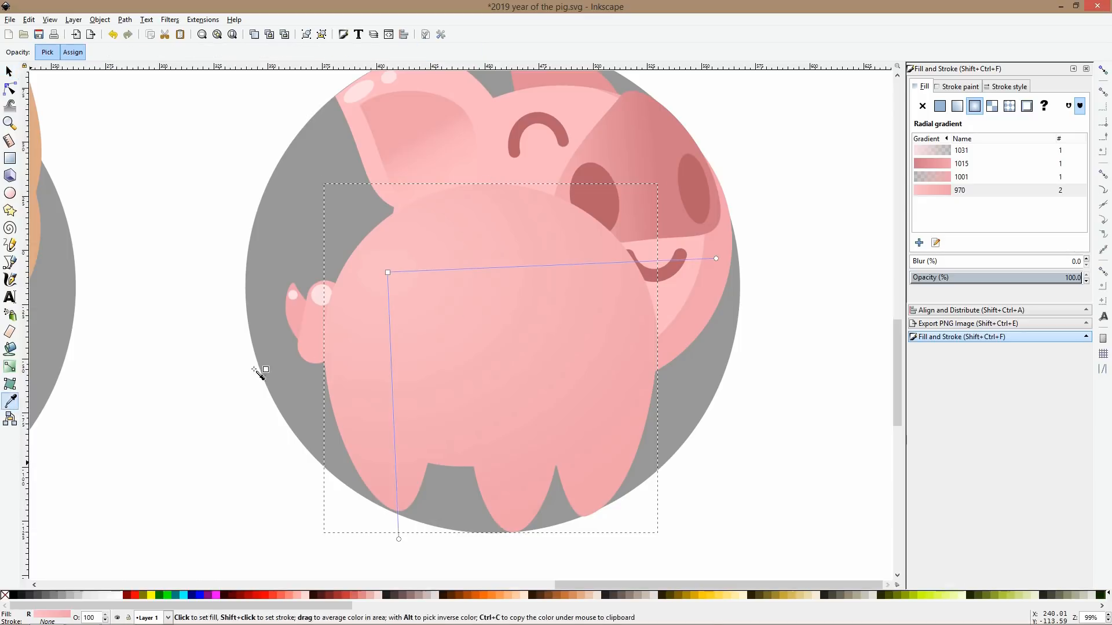
{"action": "left_click", "coordinate": [670, 204]}
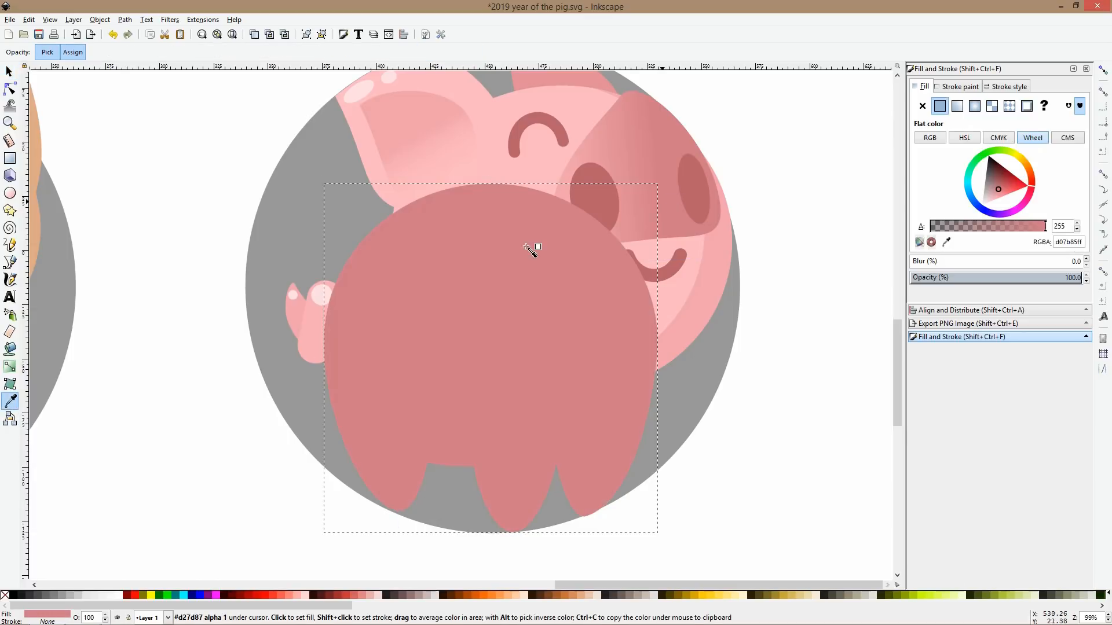
Give the duplicated body a radial gradient centred low on the belly, with a transparent centre stop and an opaque outer stop.
{"action": "left_click", "coordinate": [10, 366]}
{"action": "left_click", "coordinate": [974, 106]}
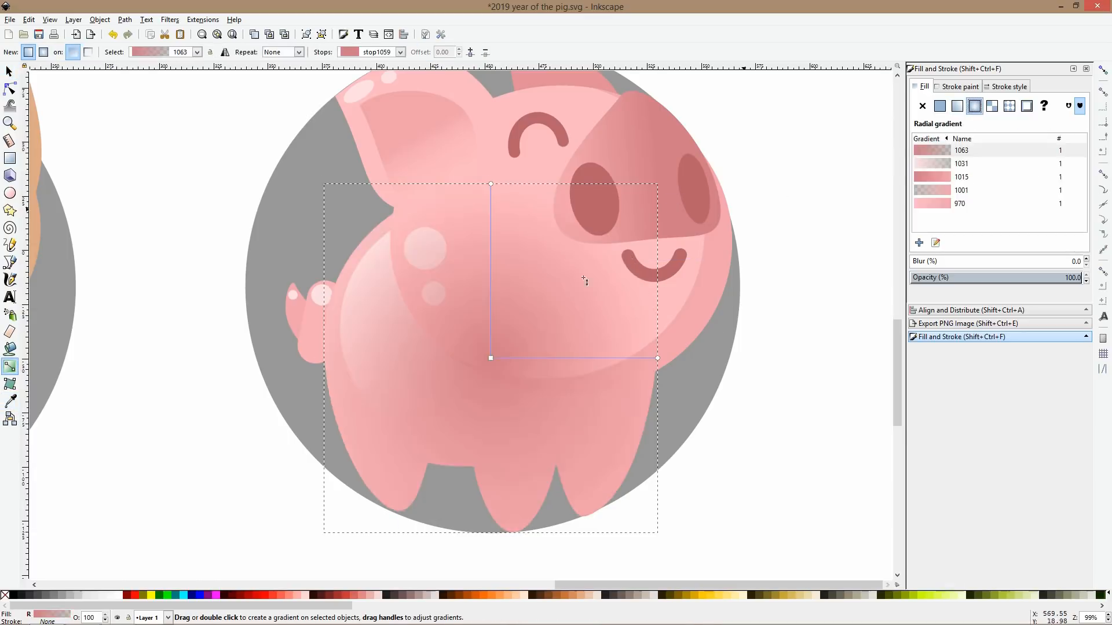
{"action": "left_click_drag", "start_coordinate": [491, 361], "coordinate": [461, 407]}
{"action": "left_click", "coordinate": [628, 403]}
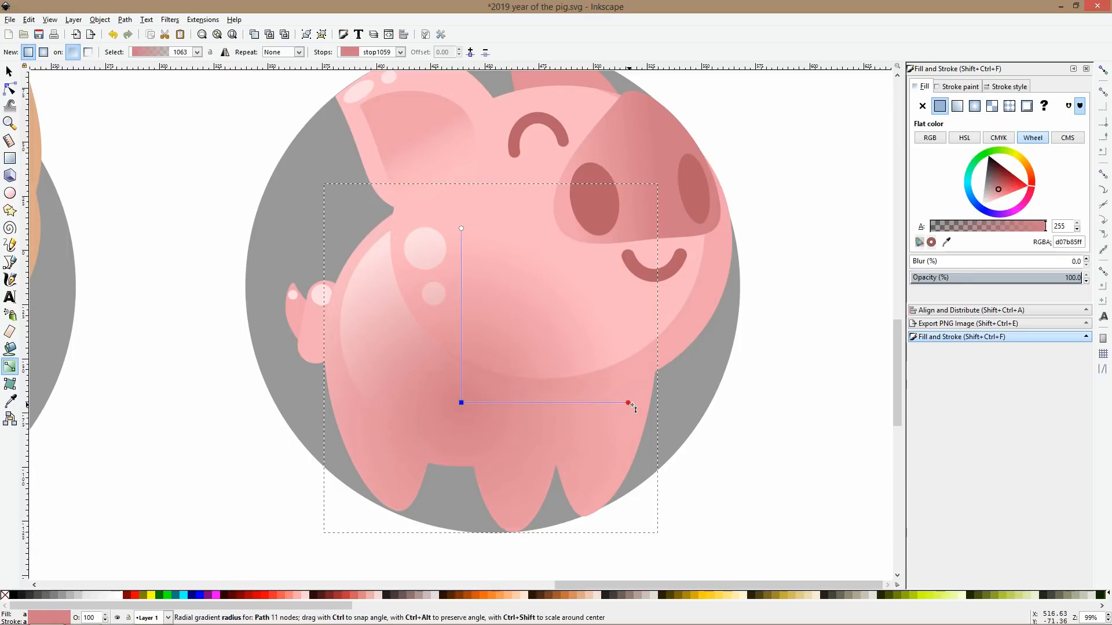
{"action": "left_click_drag", "start_coordinate": [998, 230], "coordinate": [1095, 234]}
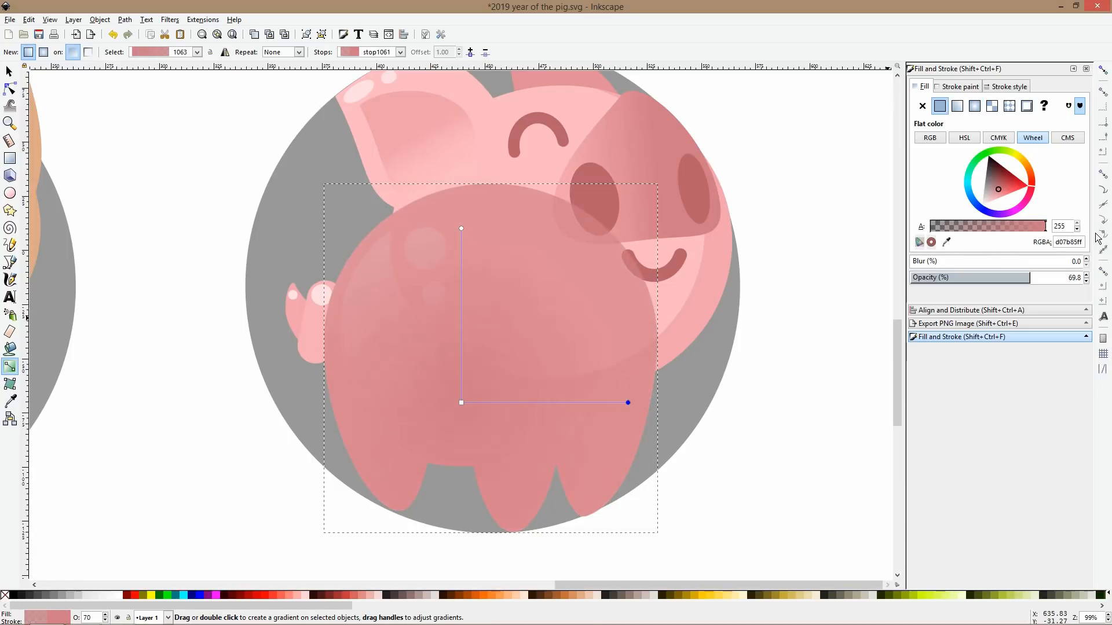
{"action": "left_click", "coordinate": [461, 403]}
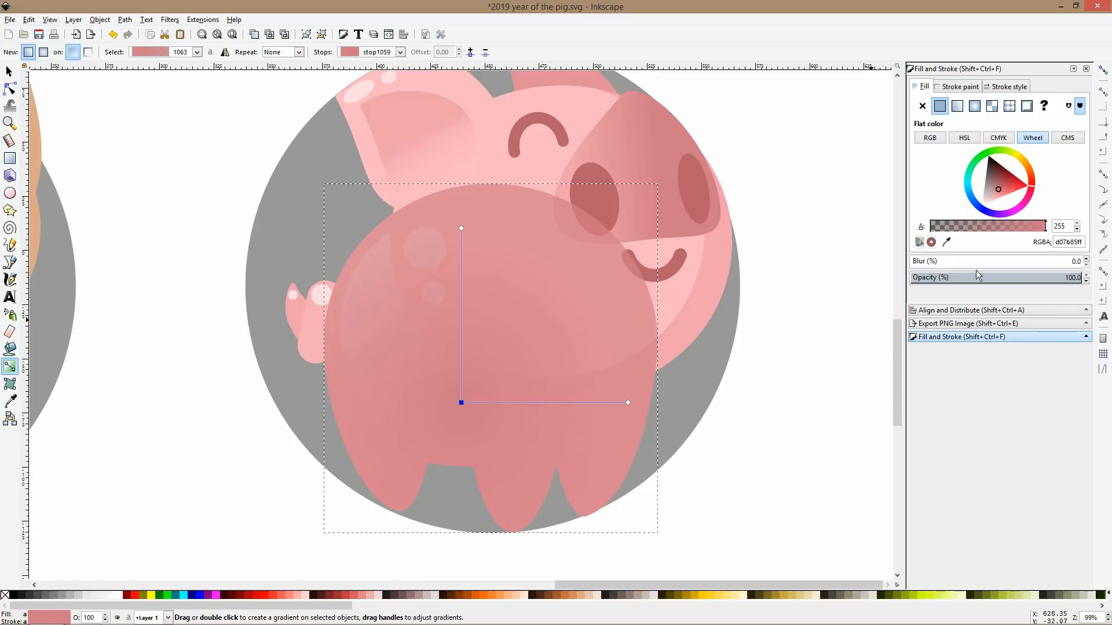
{"action": "left_click_drag", "start_coordinate": [1030, 230], "coordinate": [875, 231]}
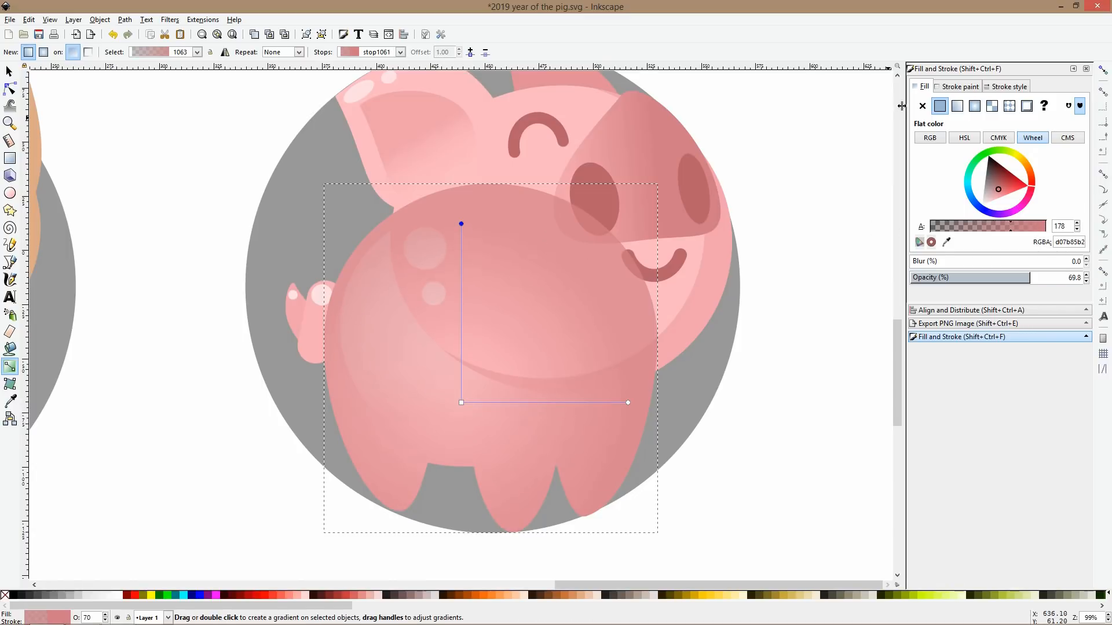
Replace the body copy's radial gradient with a near-vertical linear one, fading from transparent at mid-body to dark pink above the legs.
{"action": "double_click", "coordinate": [500, 370]}
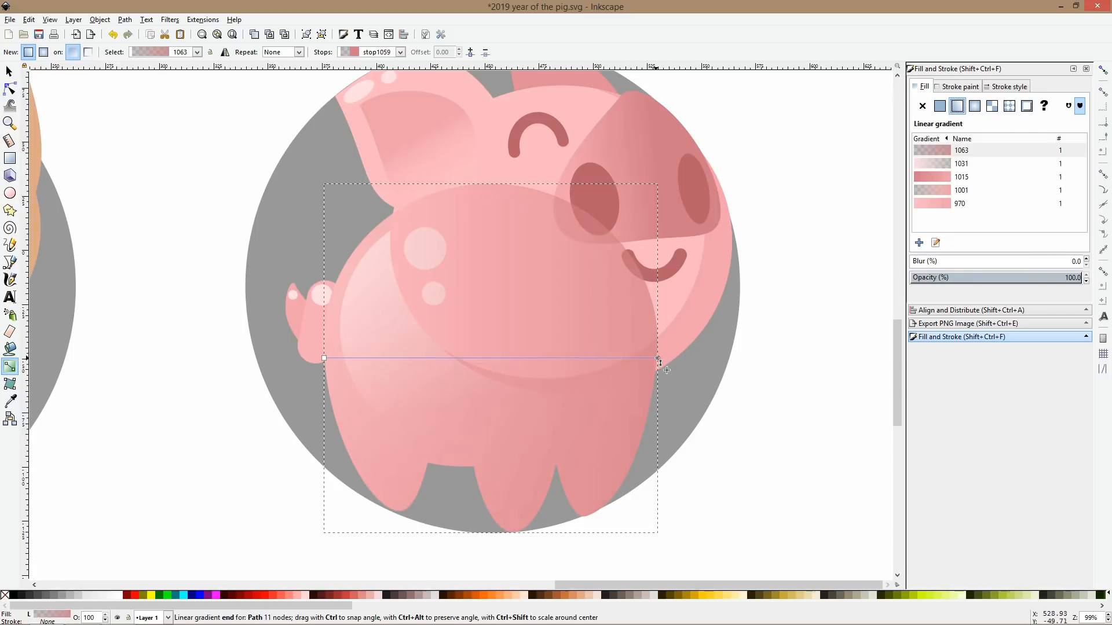
{"action": "left_click_drag", "start_coordinate": [656, 359], "coordinate": [495, 472]}
{"action": "left_click_drag", "start_coordinate": [592, 329], "coordinate": [503, 329]}
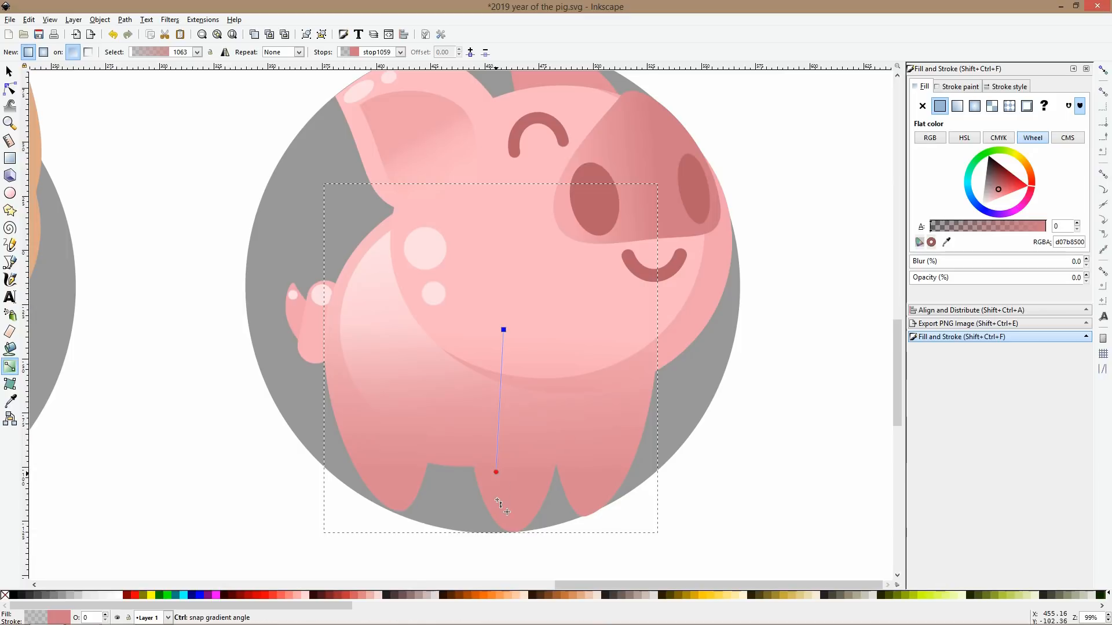
{"action": "key", "text": "s"}
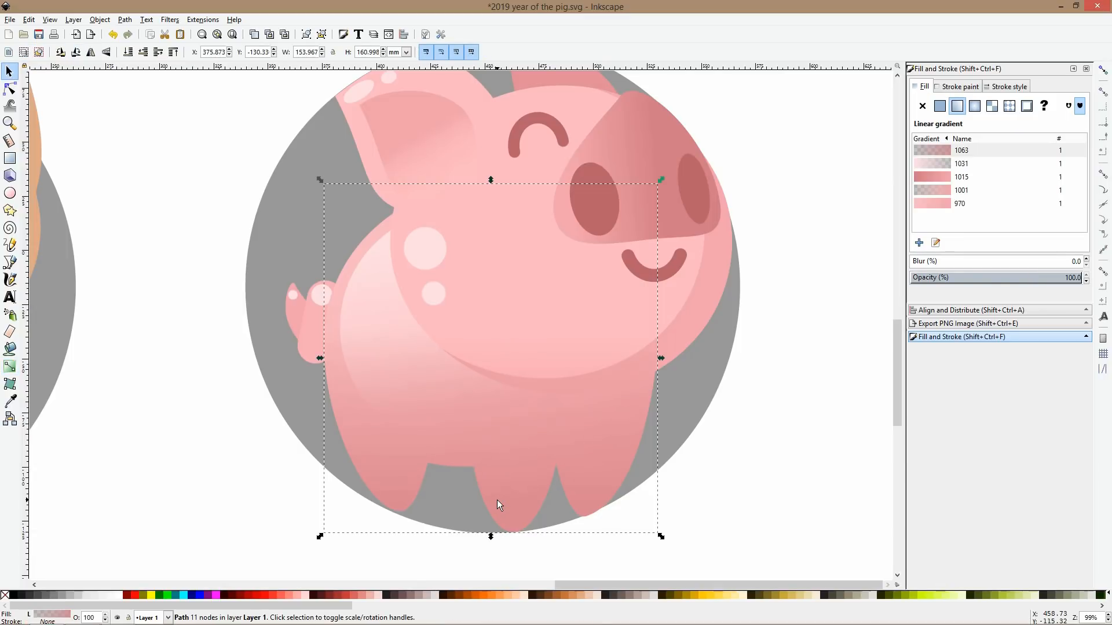
Move the leg-shading copy off the pig and undo the move, then compare the body by undoing and restoring the preceding change.
{"action": "scroll", "coordinate": [551, 485], "scroll_direction": "down", "scroll_amount": 3}
{"action": "left_click_drag", "start_coordinate": [551, 486], "coordinate": [420, 563]}
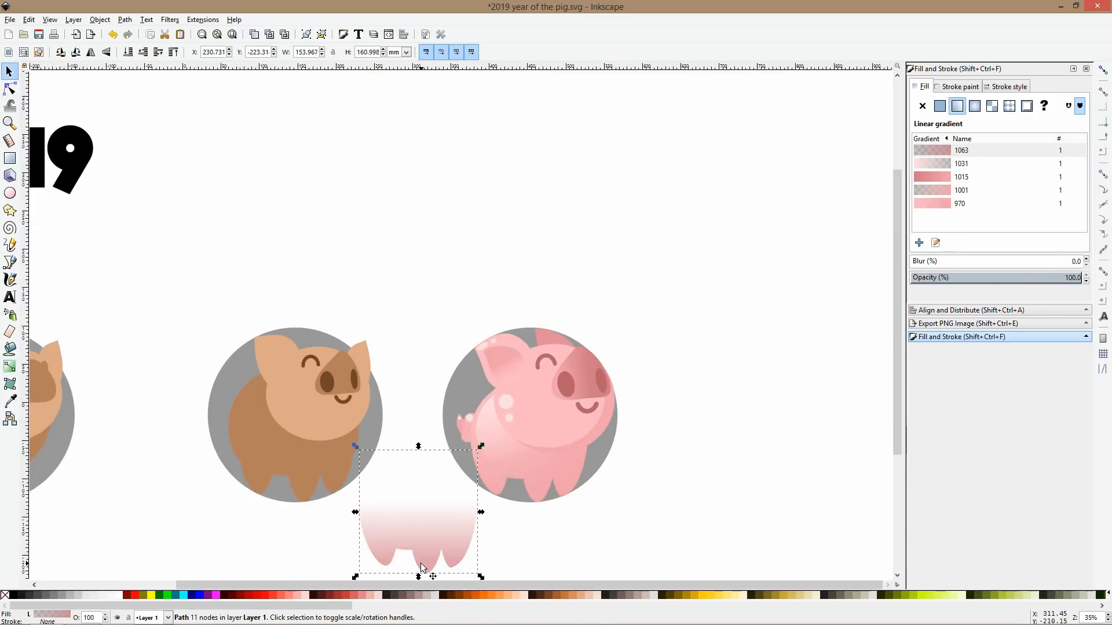
{"action": "key", "text": "ctrl+y"}
{"action": "scroll", "coordinate": [450, 553], "scroll_direction": "down", "scroll_amount": 5}
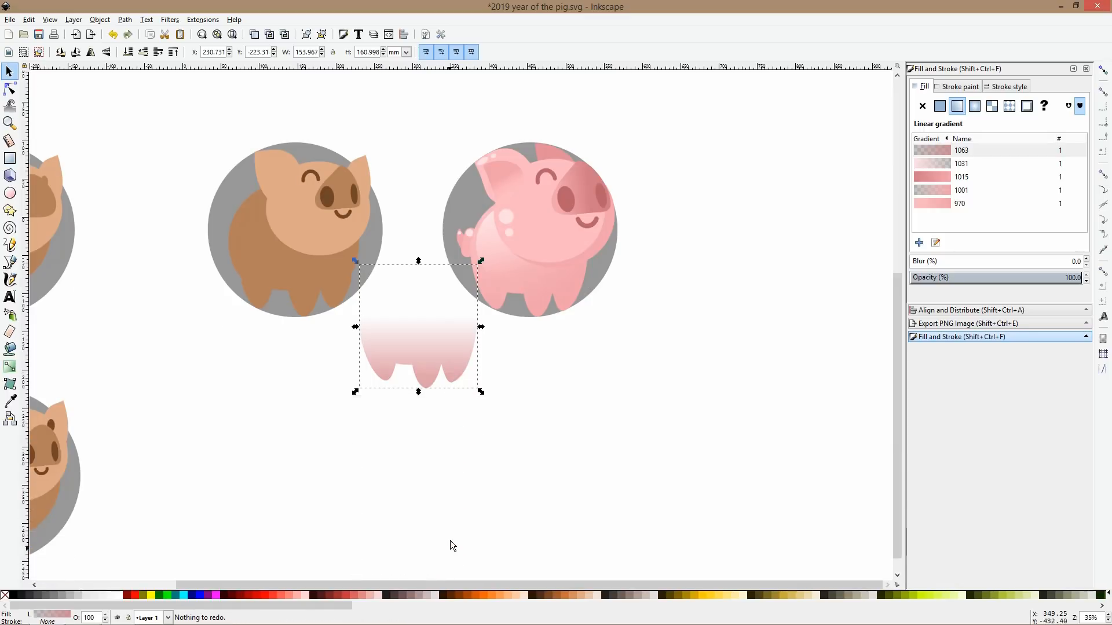
{"action": "scroll", "coordinate": [443, 357], "scroll_direction": "up", "scroll_amount": 2, "text": "ctrl"}
{"action": "key", "text": "ctrl+z"}
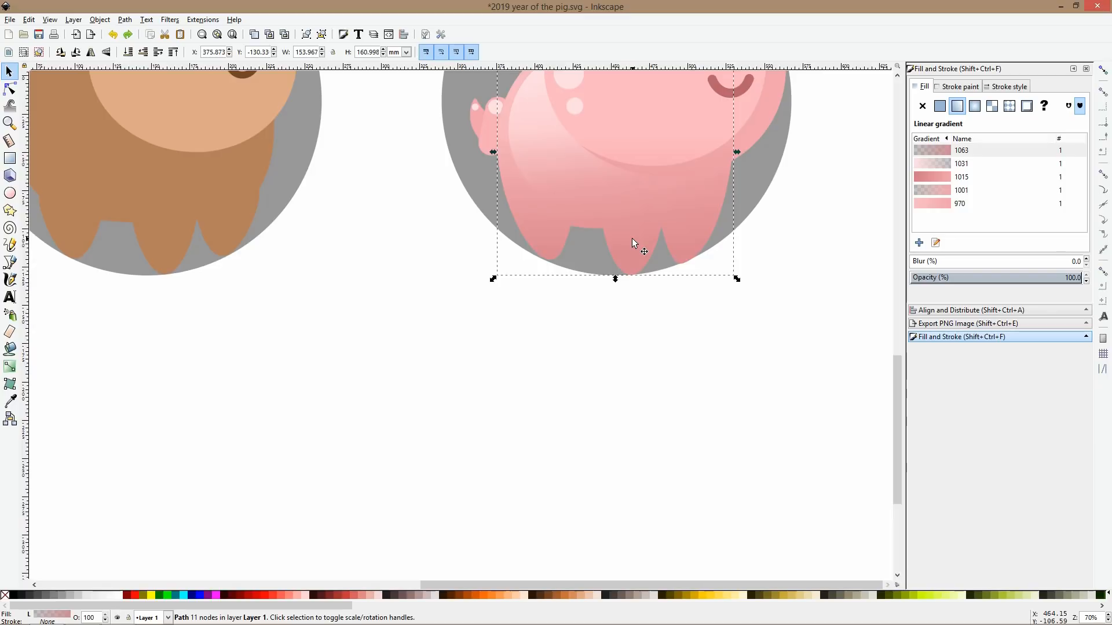
{"action": "key", "text": "ctrl+z"}
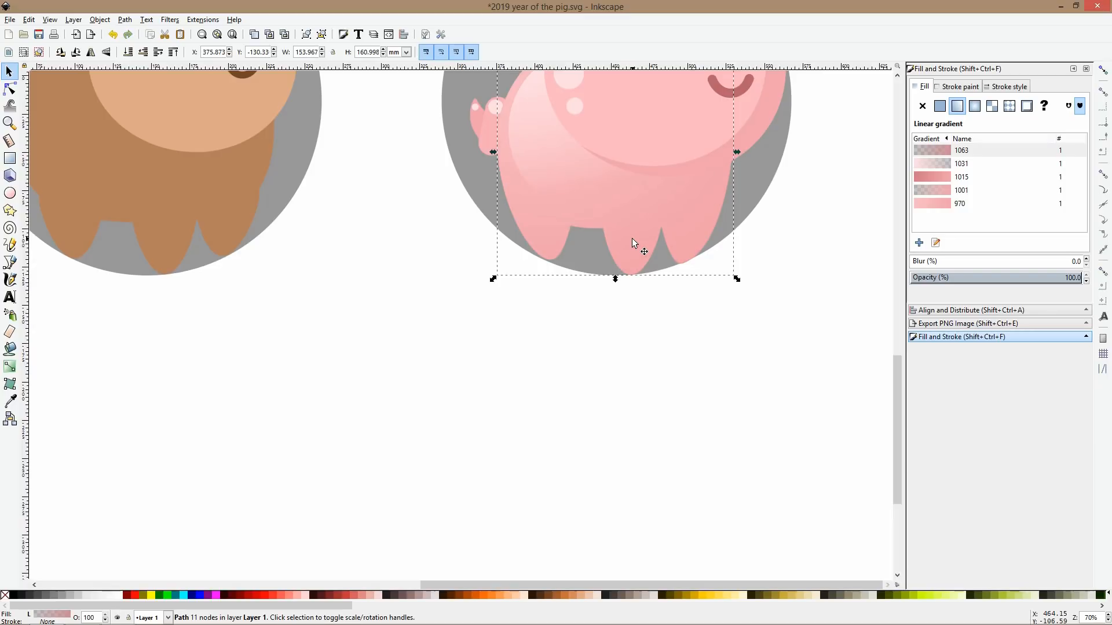
{"action": "key", "text": "ctrl+shift+z"}
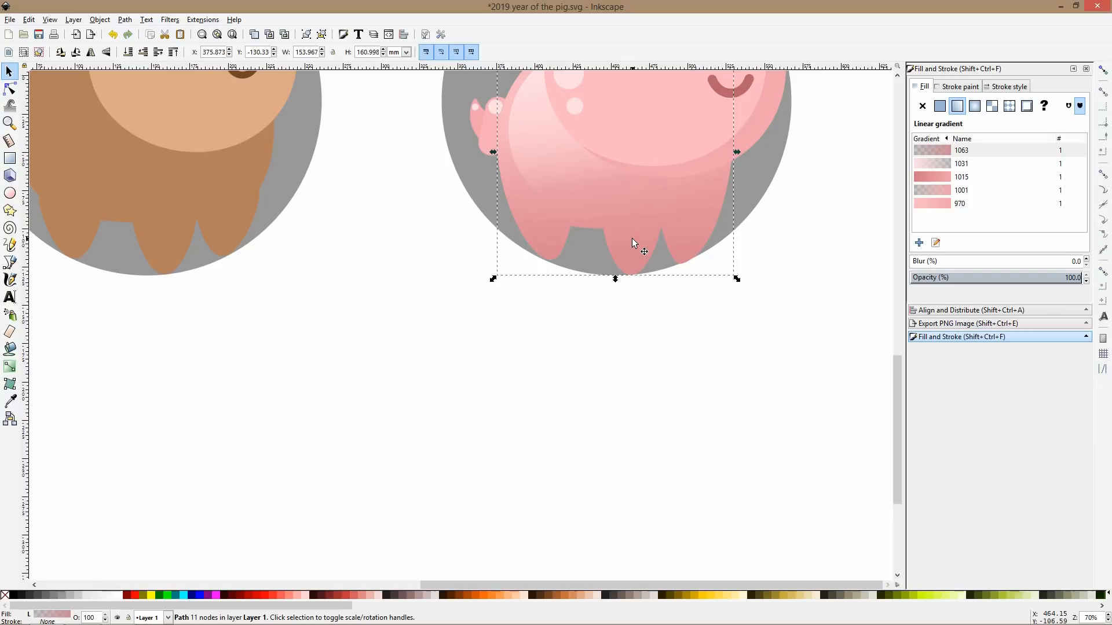
Undo the gradient leg-shading copy of the body and duplicate the pig's body shape again.
{"action": "scroll", "coordinate": [634, 235], "scroll_direction": "up", "scroll_amount": 2}
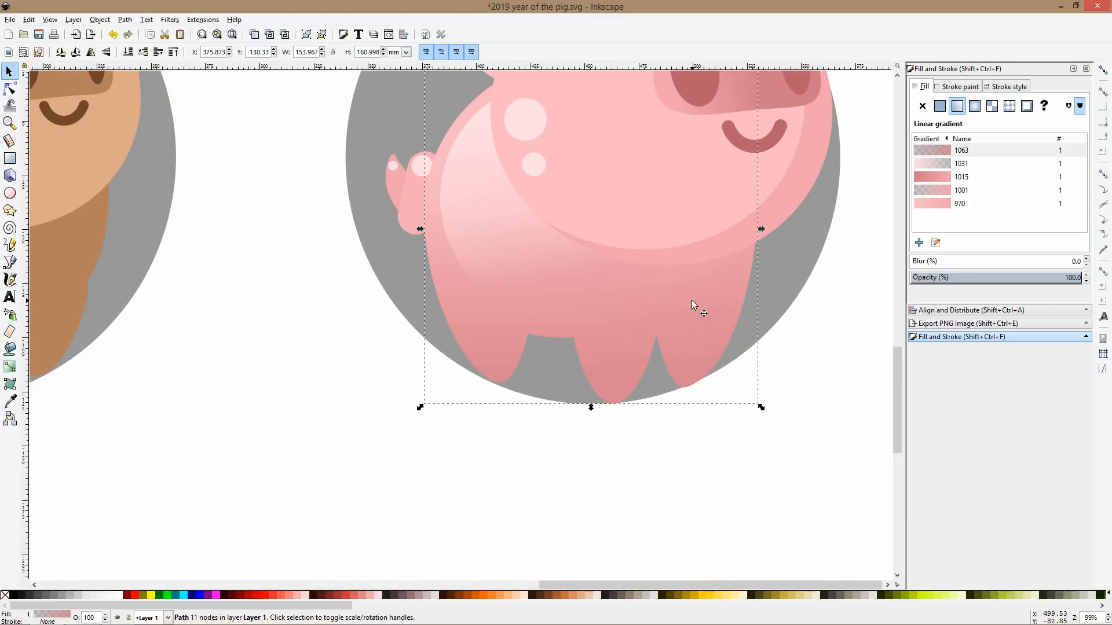
{"action": "key", "text": "ctrl+z"}
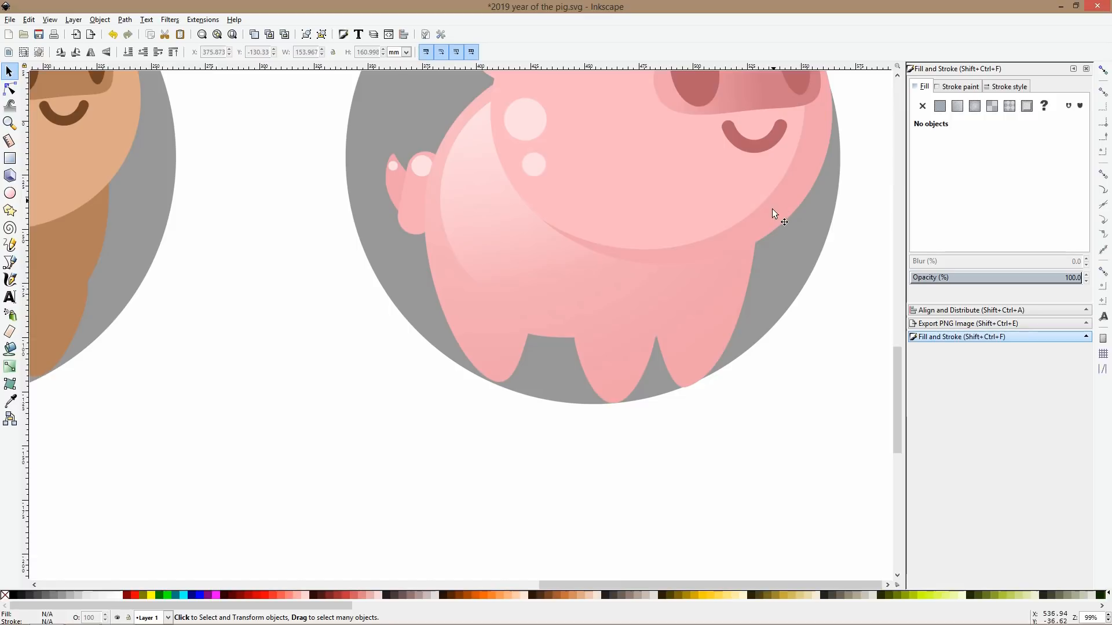
{"action": "left_click", "coordinate": [668, 325]}
{"action": "key", "text": "ctrl+d"}
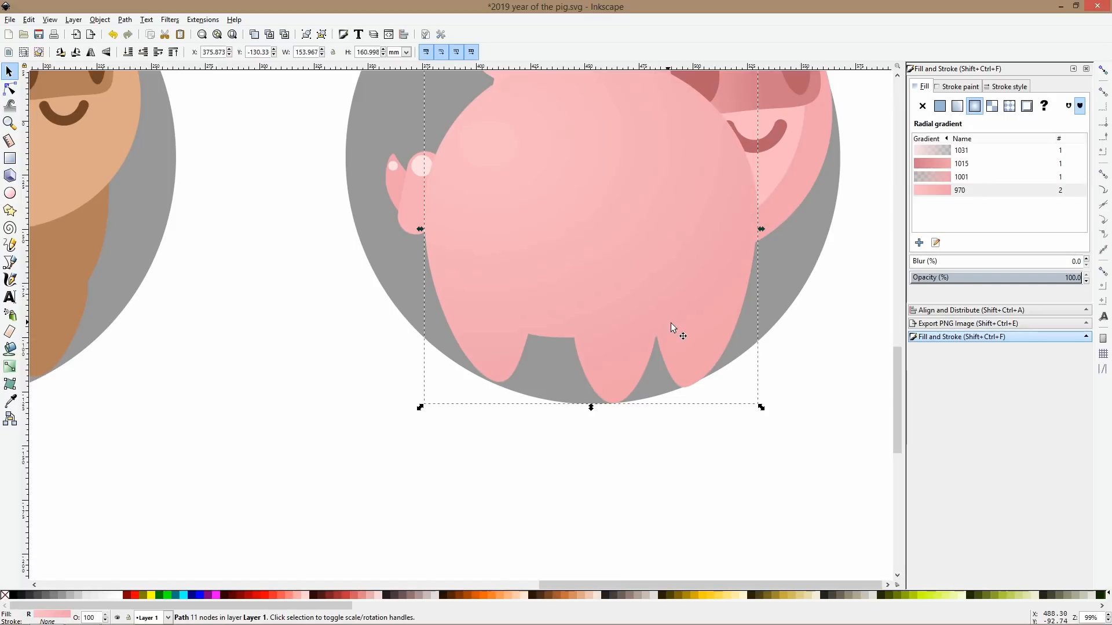
Draw a closed straight-sided outline around the pig's legs, passing through the tops of the gaps between them.
{"action": "left_click", "coordinate": [10, 263]}
{"action": "left_click", "coordinate": [416, 254]}
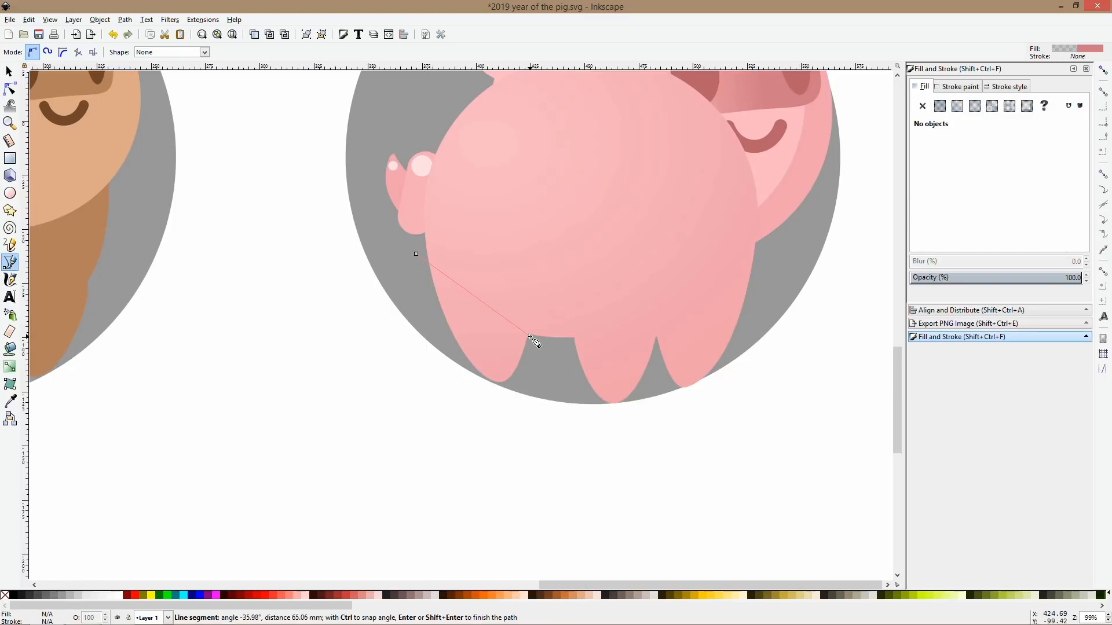
{"action": "left_click", "coordinate": [529, 335]}
{"action": "left_click", "coordinate": [575, 338]}
{"action": "left_click", "coordinate": [656, 337]}
{"action": "left_click", "coordinate": [766, 255]}
{"action": "left_click", "coordinate": [766, 399]}
{"action": "left_click", "coordinate": [581, 465]}
{"action": "left_click", "coordinate": [415, 422]}
{"action": "left_click", "coordinate": [415, 254]}
{"action": "key", "text": "s"}
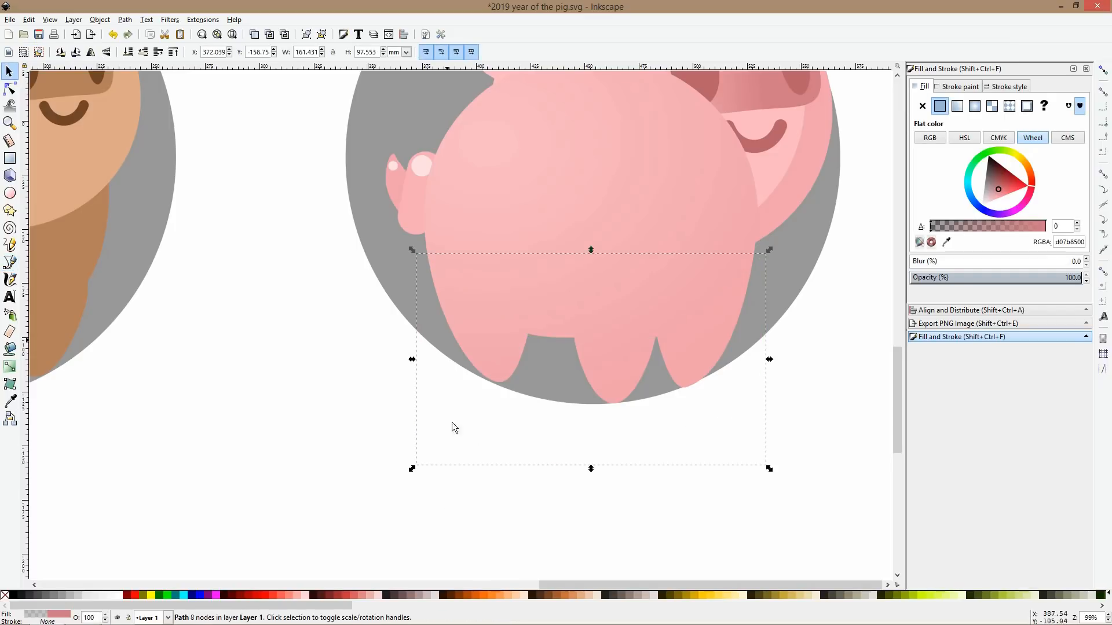
Fill the outline with opaque brown 803300 and intersect it with the body copy to cut out three leg pieces.
{"action": "left_click", "coordinate": [457, 593]}
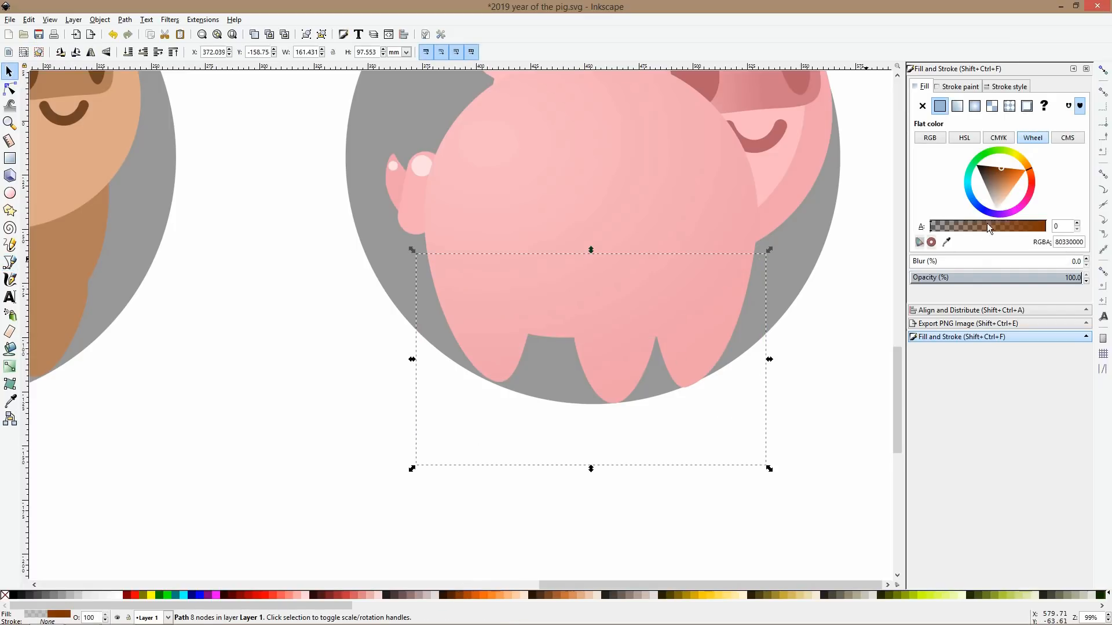
{"action": "left_click_drag", "start_coordinate": [989, 228], "coordinate": [1099, 235]}
{"action": "left_click", "coordinate": [652, 241], "text": "shift"}
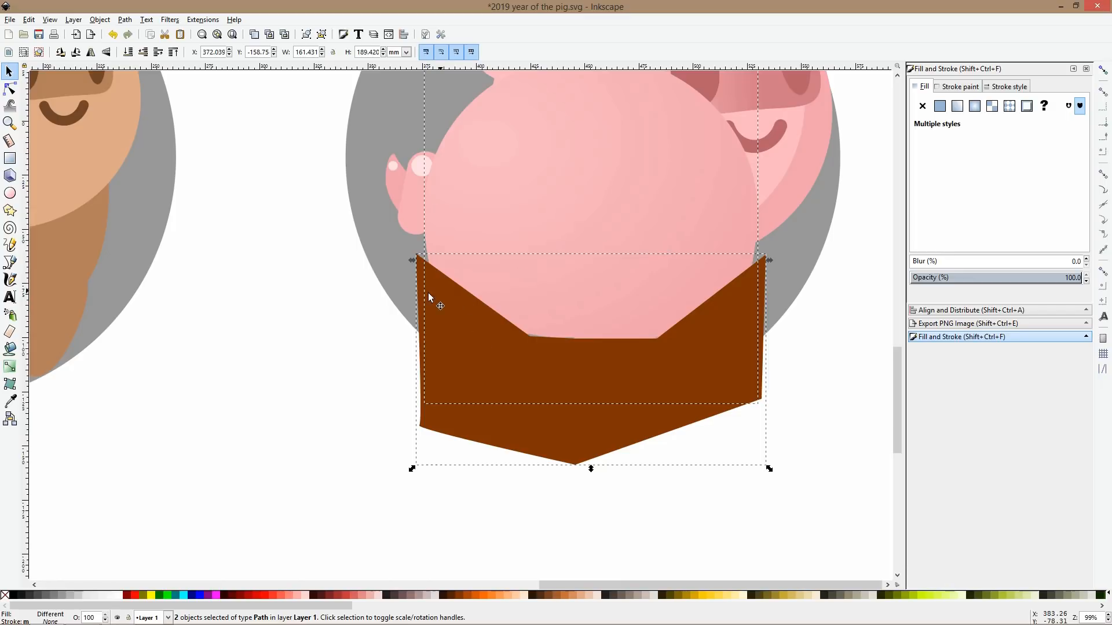
{"action": "left_click", "coordinate": [125, 19]}
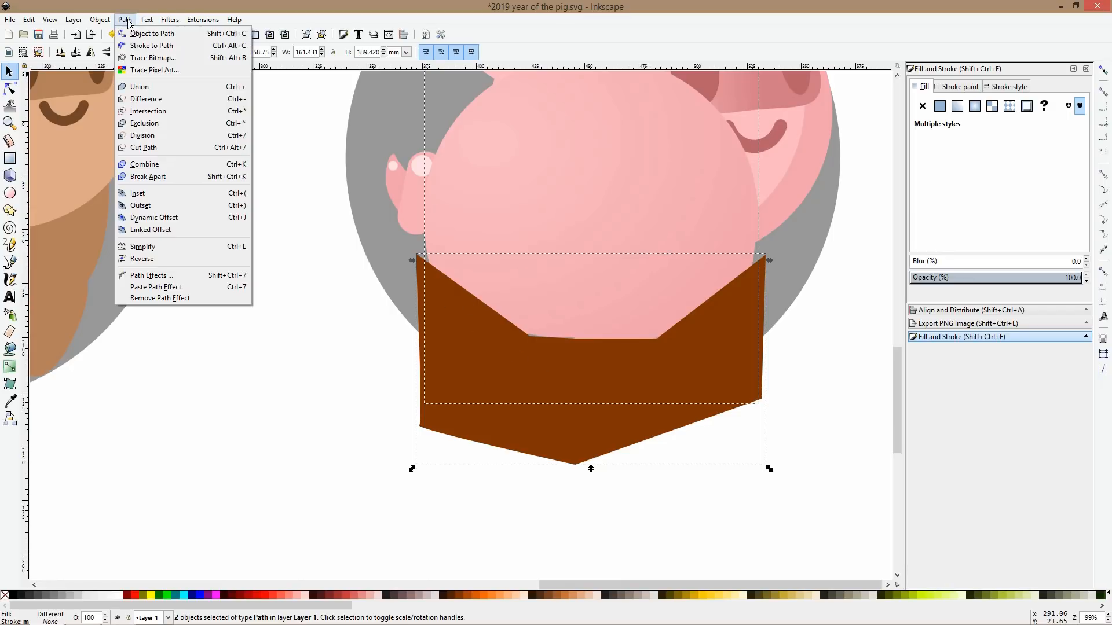
{"action": "left_click", "coordinate": [149, 111]}
{"action": "left_click_drag", "start_coordinate": [501, 363], "coordinate": [308, 446]}
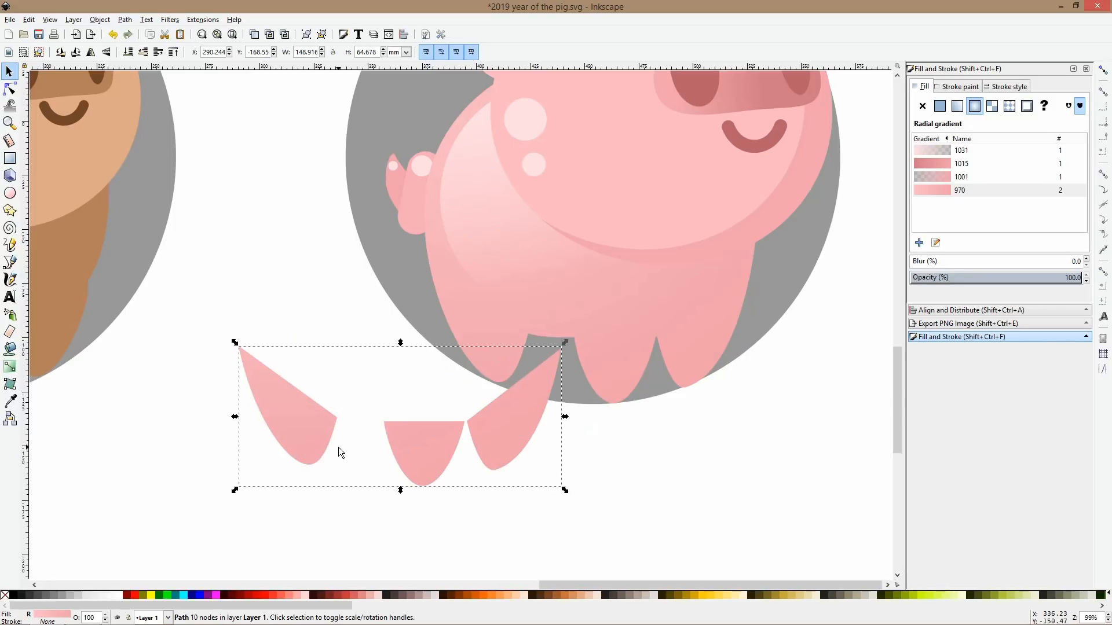
{"action": "key", "text": "ctrl+z"}
Fill the three leg pieces with the dark pink dc8a94 sampled from the snout.
{"action": "left_click", "coordinate": [10, 401]}
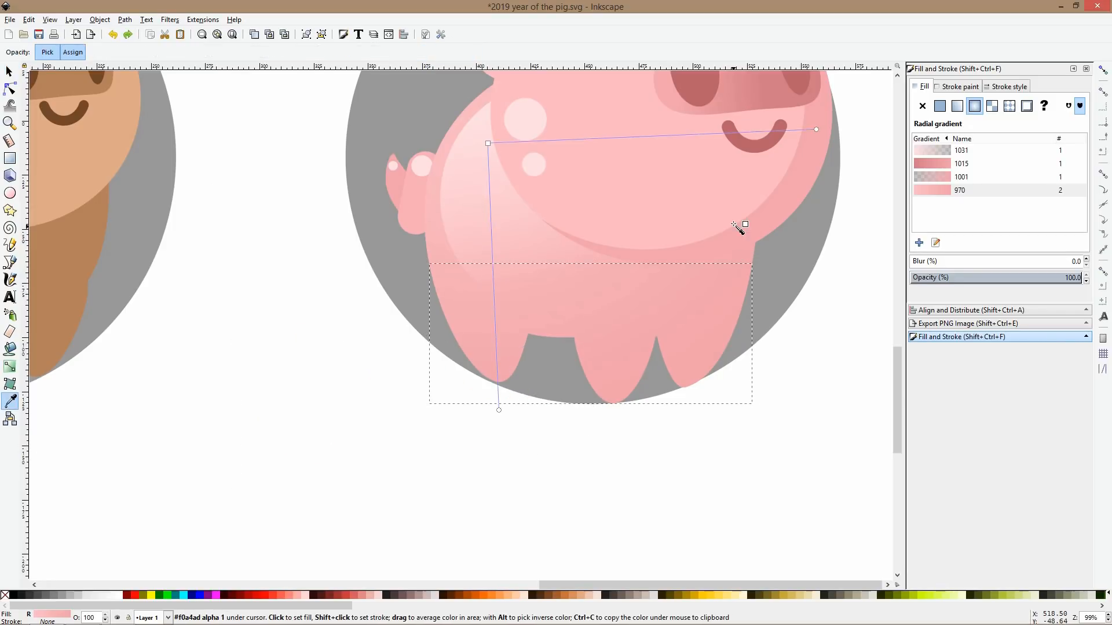
{"action": "left_click", "coordinate": [778, 207]}
{"action": "left_click_drag", "start_coordinate": [818, 109], "coordinate": [817, 104]}
{"action": "key", "text": "s"}
Bend the straight upper edges of the three leg pieces into downward-bulging curves.
{"action": "key", "text": "n"}
{"action": "left_click_drag", "start_coordinate": [704, 313], "coordinate": [715, 330]}
{"action": "left_click_drag", "start_coordinate": [613, 345], "coordinate": [644, 359]}
{"action": "left_click", "coordinate": [575, 339]}
{"action": "mouse_move", "coordinate": [503, 330]}
{"action": "left_mouse_down"}
{"action": "mouse_move", "coordinate": [504, 318]}
{"action": "mouse_move", "coordinate": [489, 348]}
{"action": "left_mouse_up"}
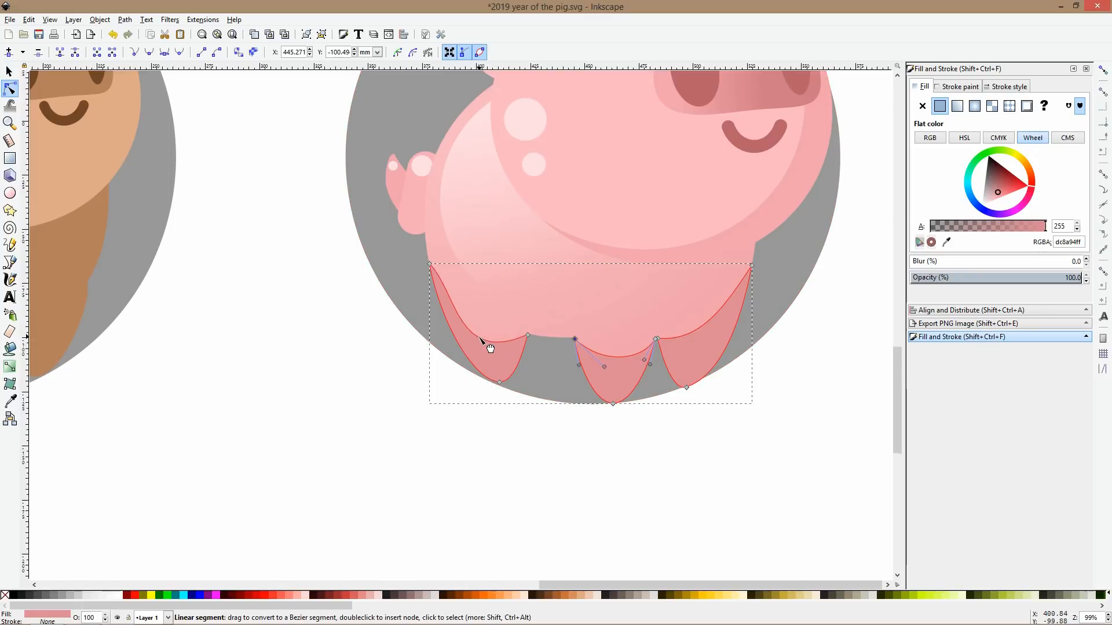
{"action": "left_click", "coordinate": [438, 297]}
Recolour the leg pieces with the lighter sampled pink e89ba4.
{"action": "key", "text": "s"}
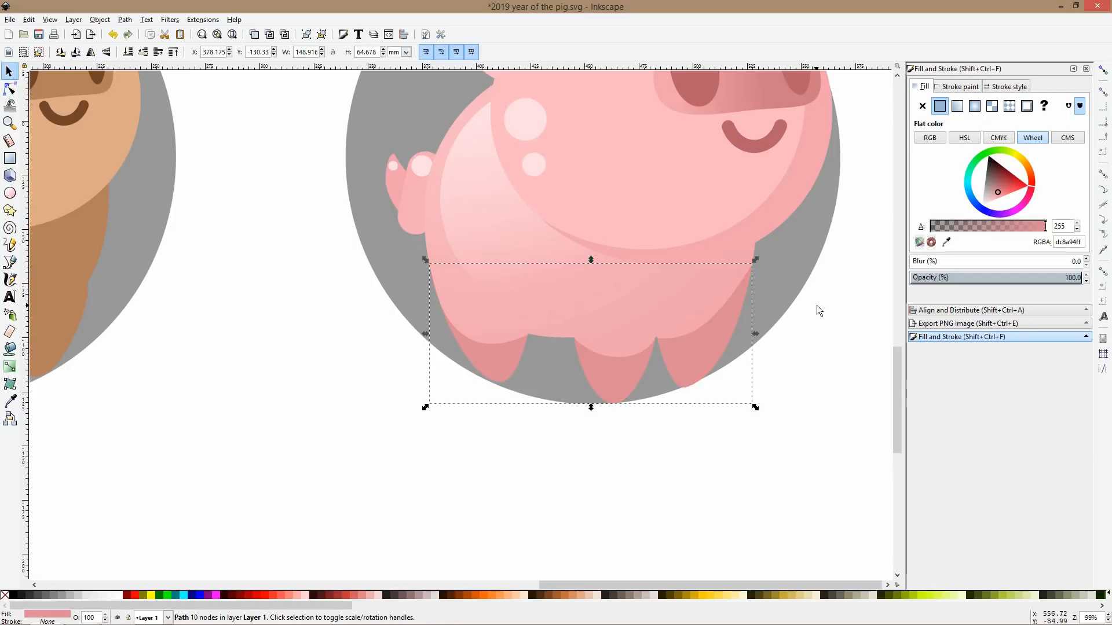
{"action": "key", "text": "d"}
{"action": "left_click_drag", "start_coordinate": [499, 348], "coordinate": [498, 359]}
{"action": "key", "text": "s"}
{"action": "scroll", "coordinate": [600, 434], "scroll_direction": "down", "scroll_amount": 4}
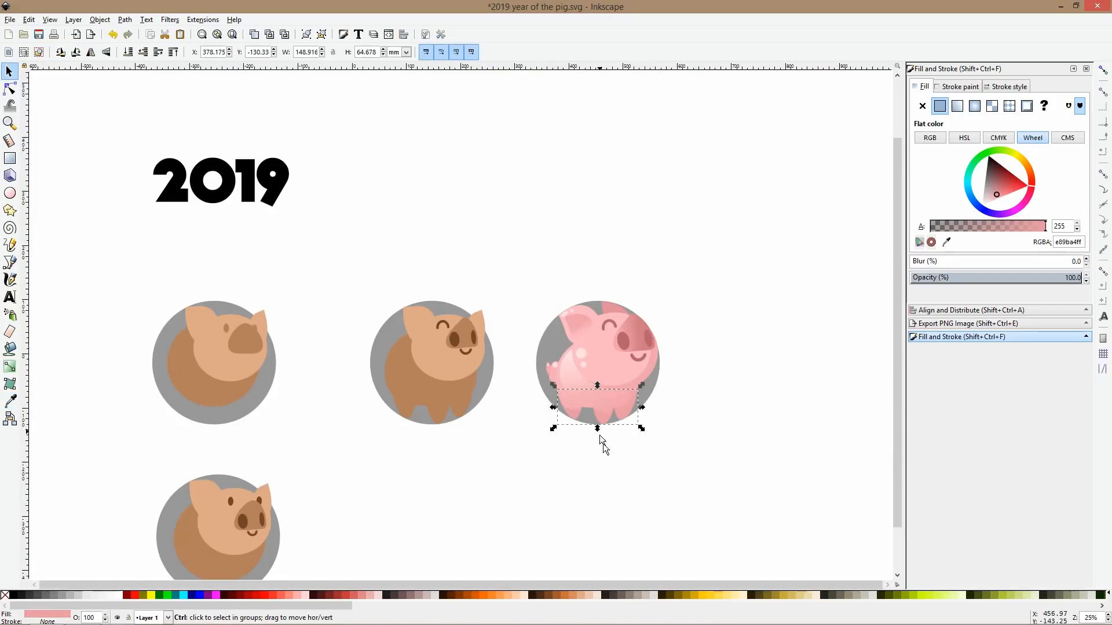
{"action": "left_click", "coordinate": [673, 459]}
{"action": "scroll", "coordinate": [669, 390], "scroll_direction": "up", "scroll_amount": 3}
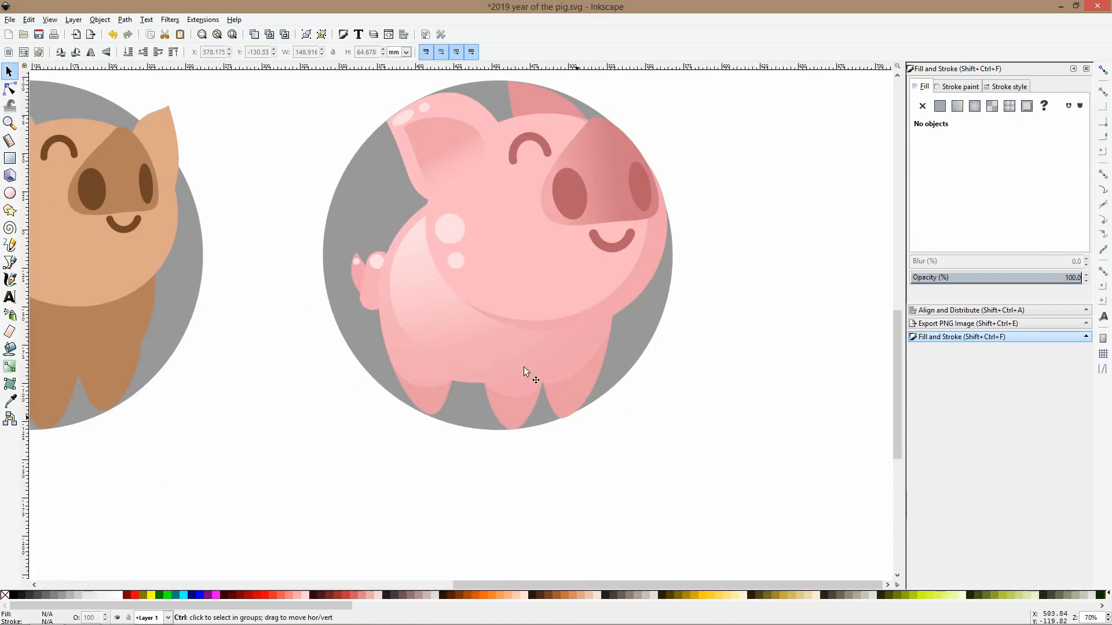
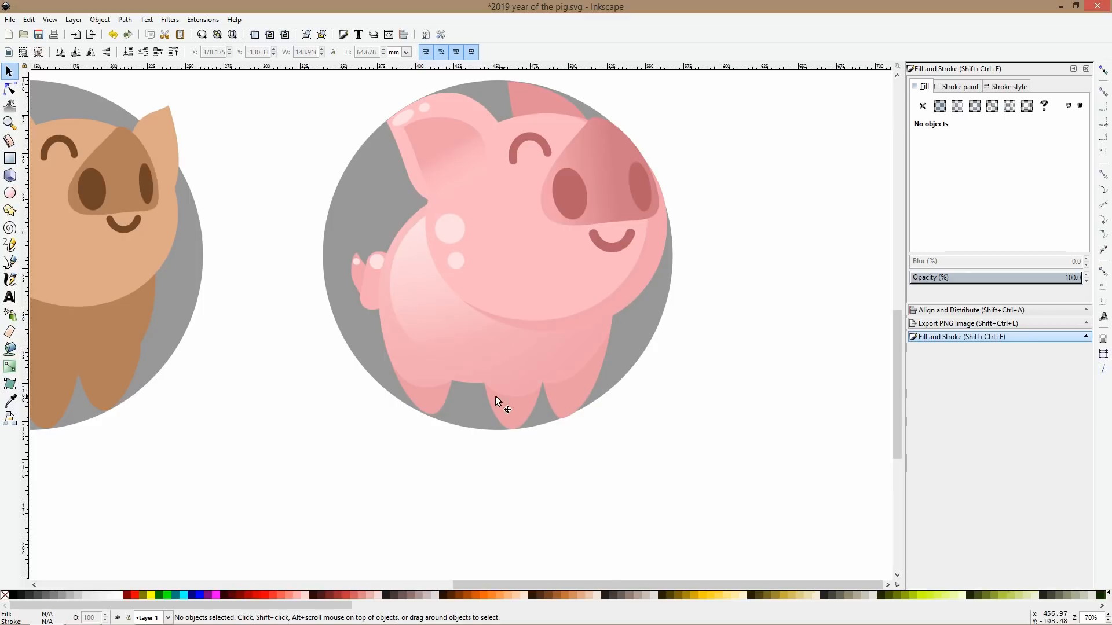
Reshape the outer edge of the rightmost leg's shading to follow the body outline more closely.
{"action": "scroll", "coordinate": [482, 397], "scroll_direction": "up", "scroll_amount": 2}
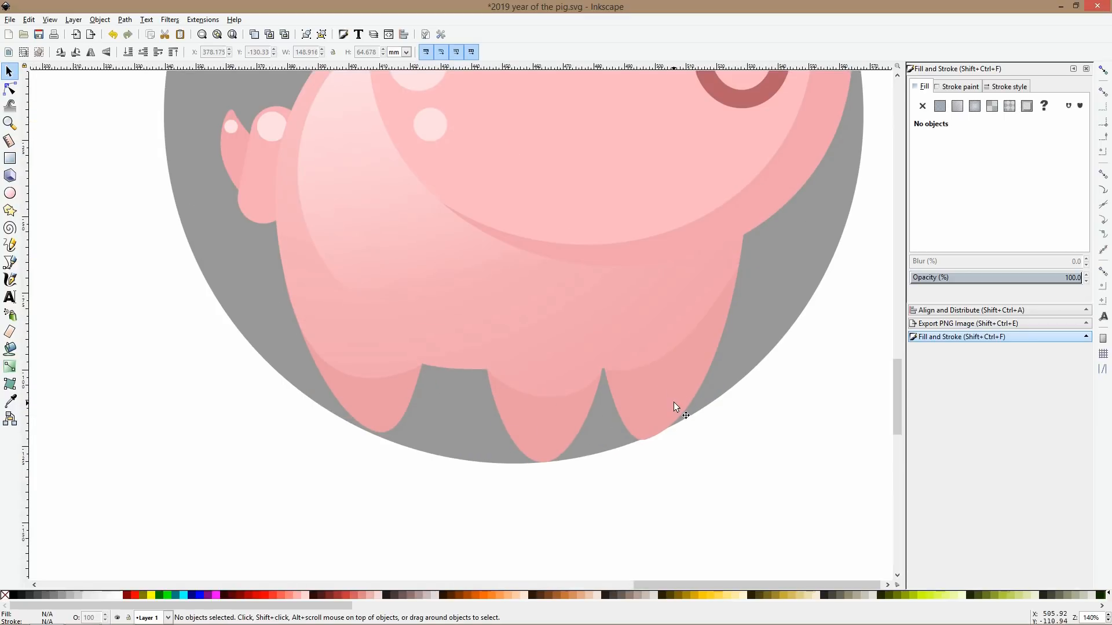
{"action": "left_click", "coordinate": [10, 88]}
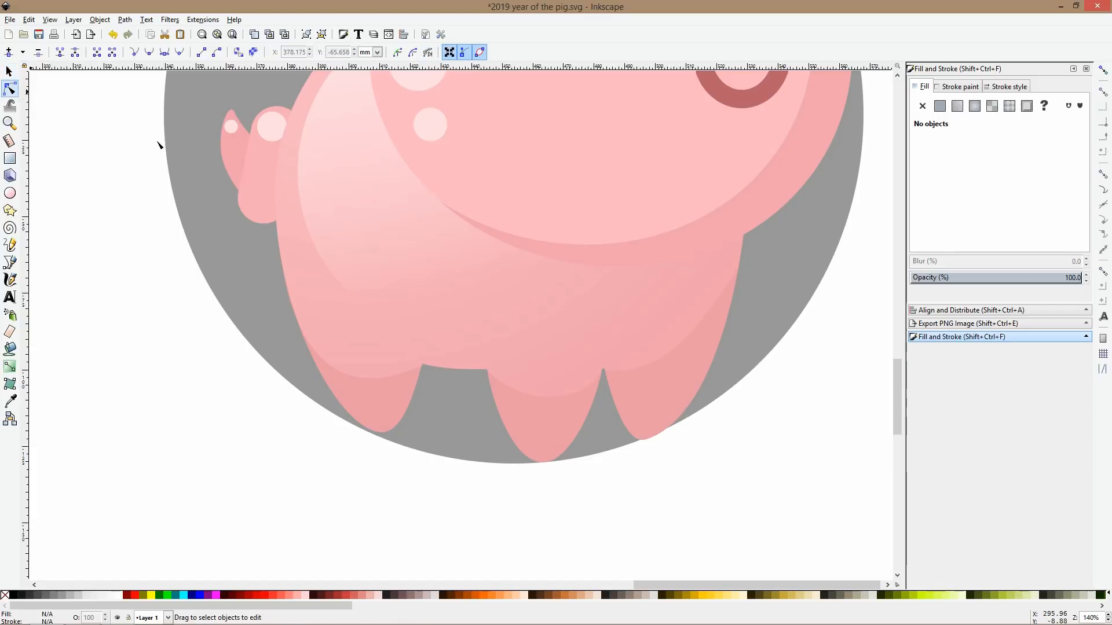
{"action": "left_click", "coordinate": [695, 342]}
{"action": "left_click", "coordinate": [737, 267]}
{"action": "left_click_drag", "start_coordinate": [711, 329], "coordinate": [720, 332]}
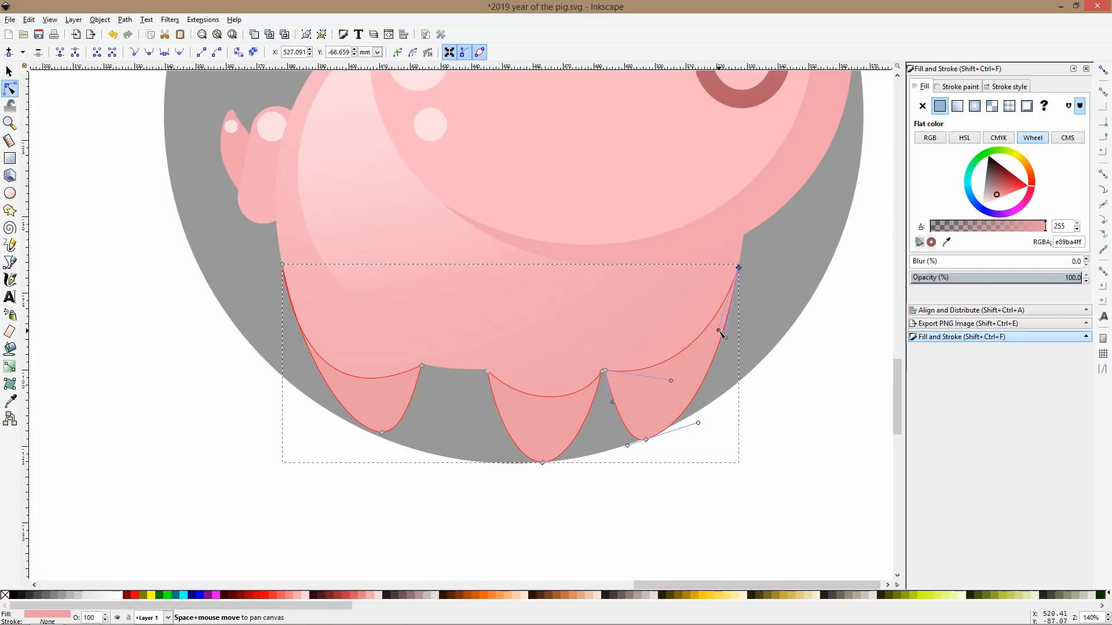
{"action": "key", "text": "s"}
{"action": "left_click", "coordinate": [769, 383]}
{"action": "scroll", "coordinate": [770, 359], "scroll_direction": "down", "scroll_amount": 5}
{"action": "scroll", "coordinate": [803, 265], "scroll_direction": "up", "scroll_amount": 3}
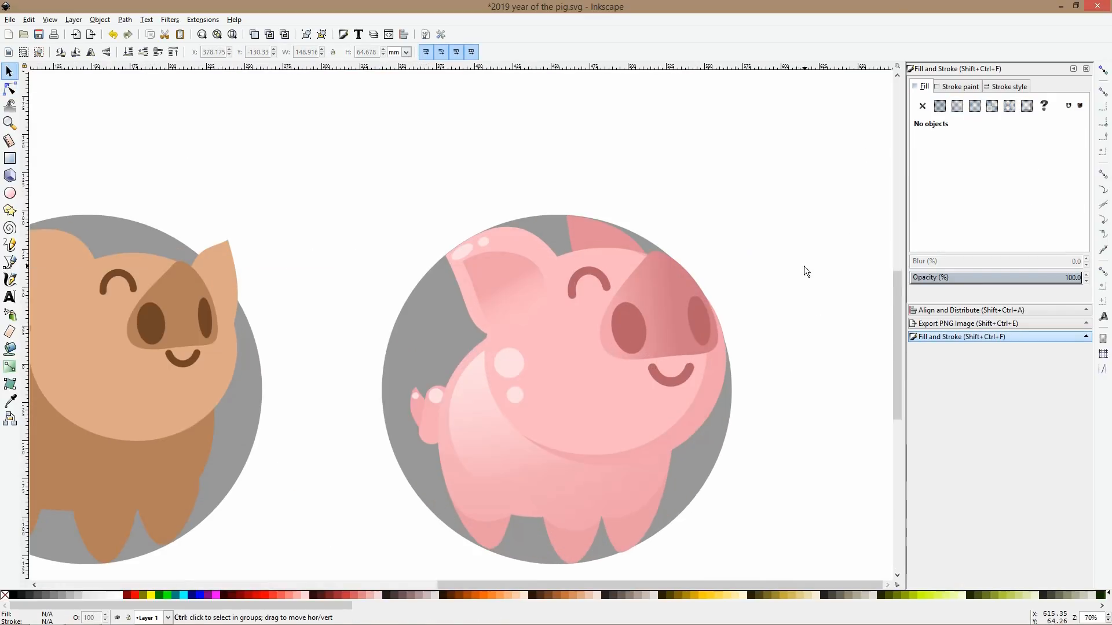
Nudge the two round cheek highlights slightly up and to the left.
{"action": "left_click", "coordinate": [555, 333]}
{"action": "left_click", "coordinate": [519, 359]}
{"action": "left_click", "coordinate": [514, 395], "text": "shift"}
{"action": "left_click", "coordinate": [739, 262]}
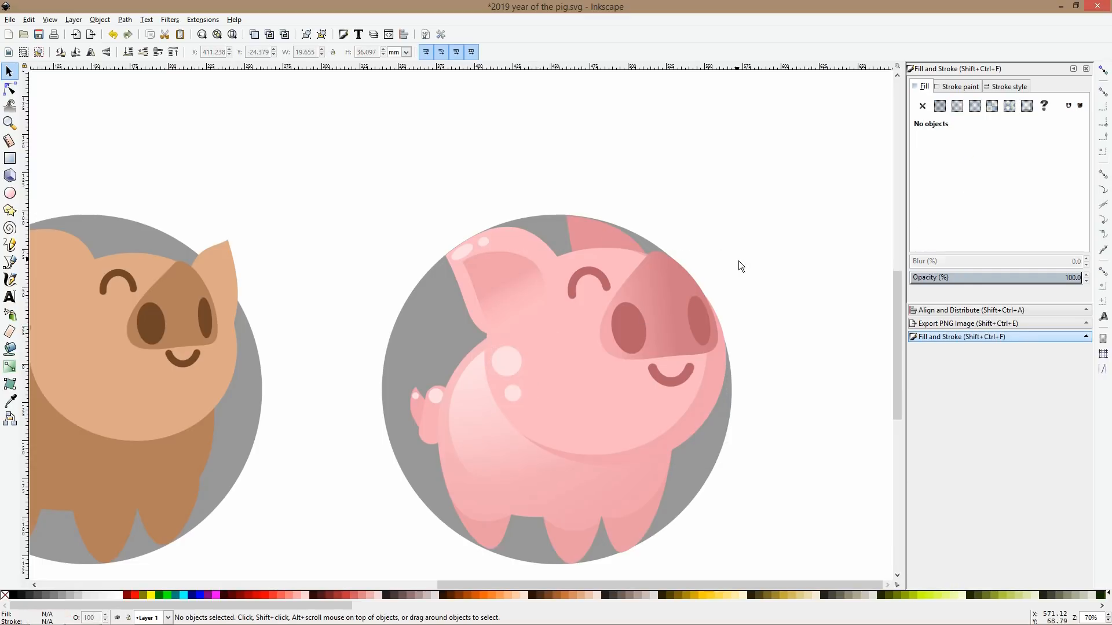
Draw a rectangle about 28 by 12 mm above the pig's eye and fill it with the eye colour b8616b.
{"action": "scroll", "coordinate": [651, 301], "scroll_direction": "up", "scroll_amount": 1}
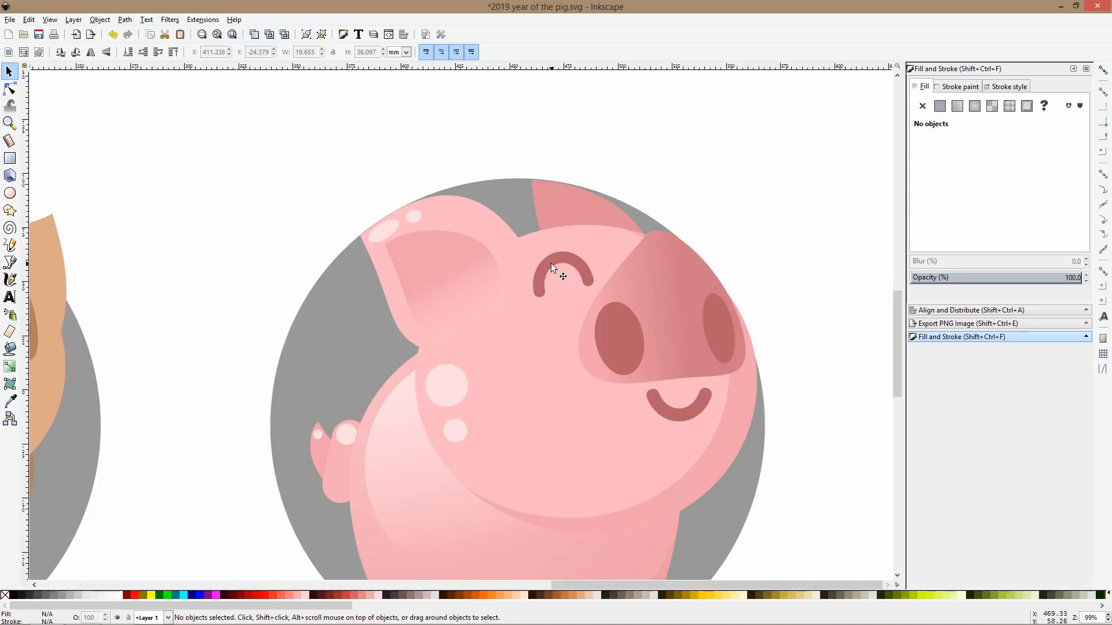
{"action": "left_click", "coordinate": [9, 158]}
{"action": "left_click_drag", "start_coordinate": [512, 189], "coordinate": [574, 215]}
{"action": "left_click", "coordinate": [17, 400]}
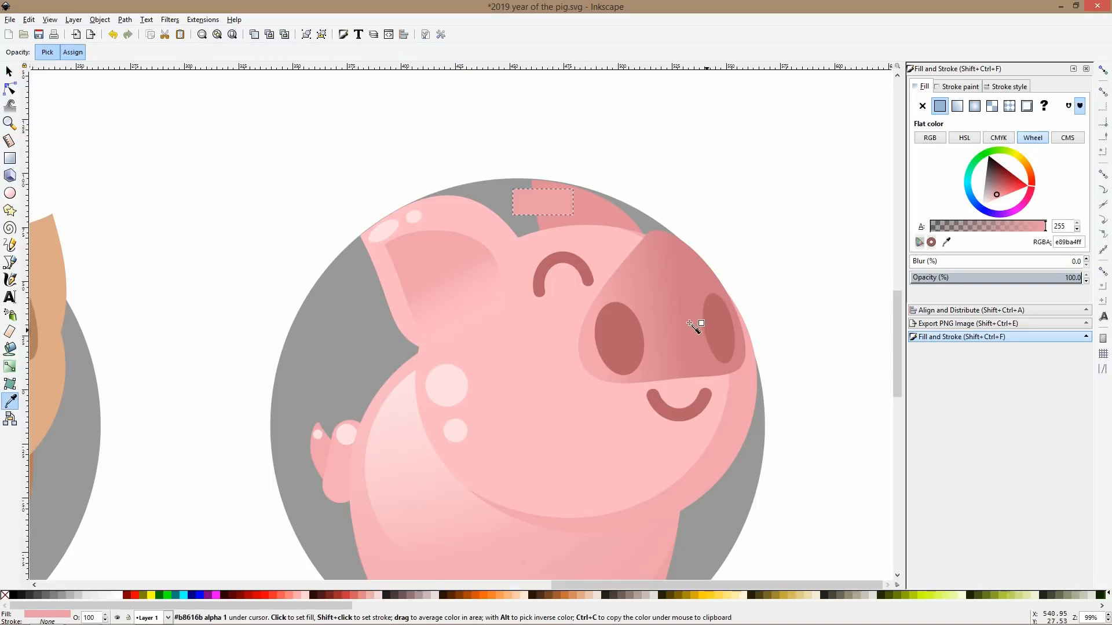
{"action": "left_click", "coordinate": [555, 254]}
{"action": "key", "text": "s"}
Round the rectangle's corners, then tilt it and place it as an eyebrow above the eye.
{"action": "left_click", "coordinate": [9, 88]}
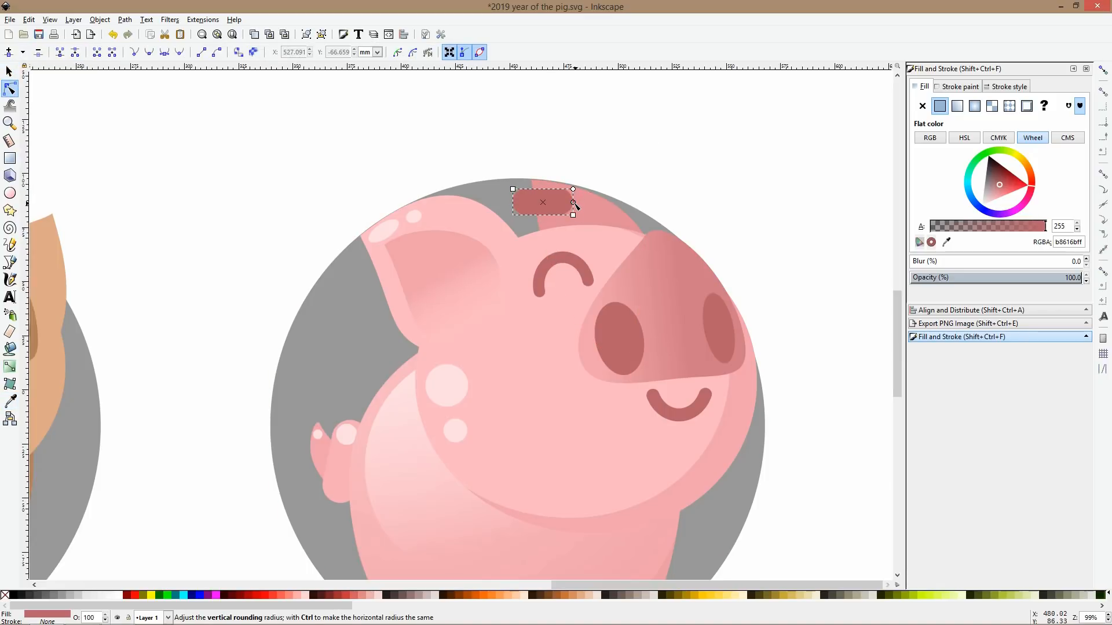
{"action": "key", "text": "space"}
{"action": "left_click", "coordinate": [571, 197]}
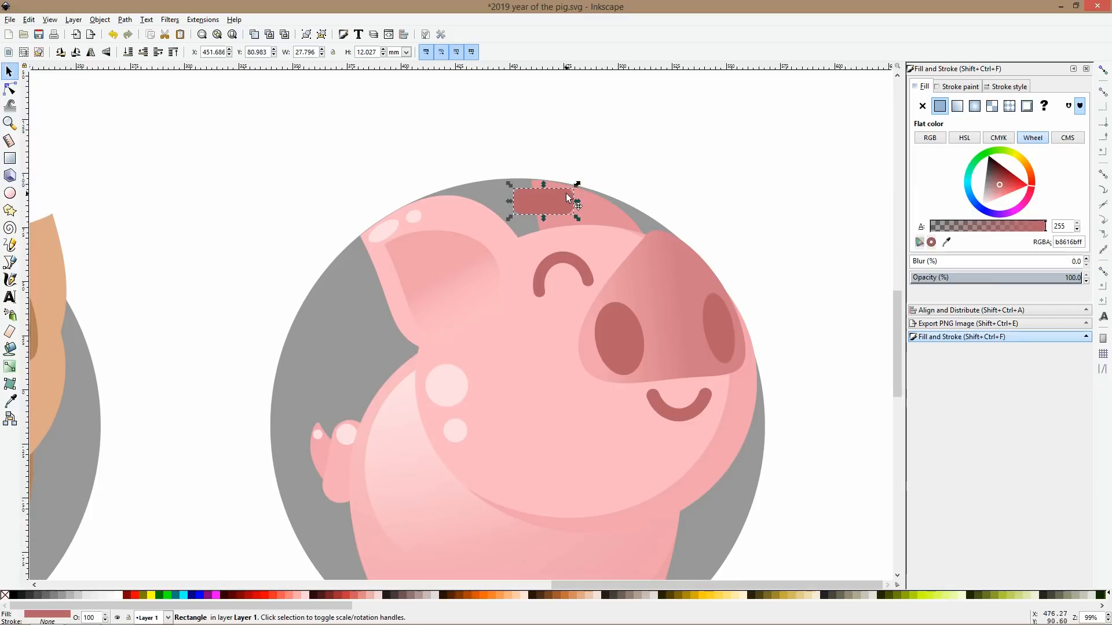
{"action": "left_click_drag", "start_coordinate": [578, 182], "coordinate": [548, 227]}
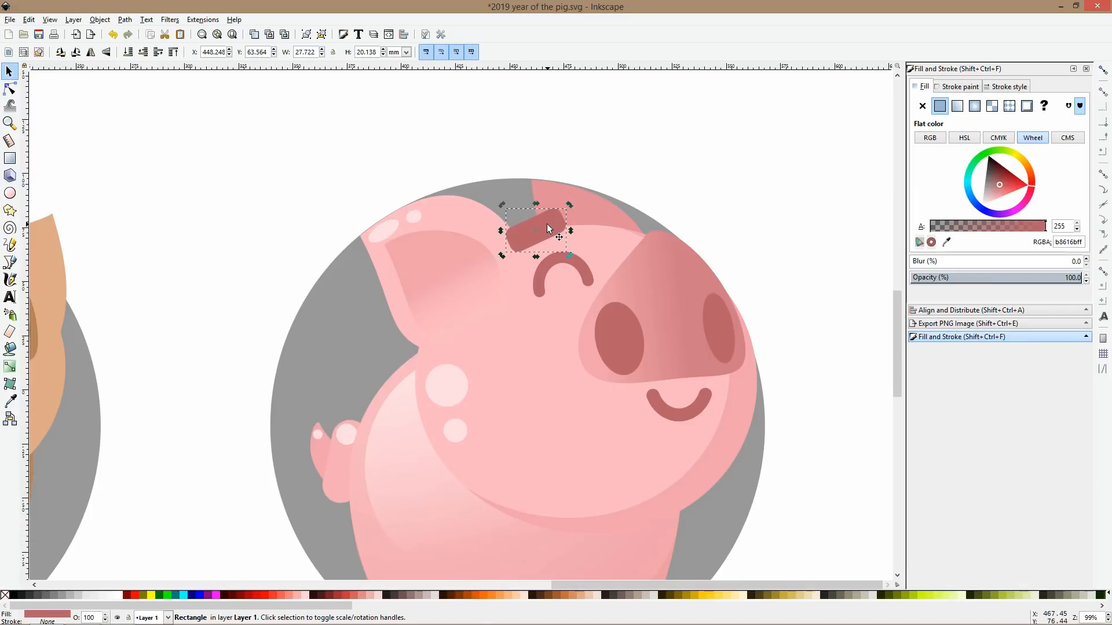
Duplicate the eyebrow and eye, mirror them horizontally onto the far side of the face, and delete the eye copy.
{"action": "left_click", "coordinate": [576, 268]}
{"action": "left_click", "coordinate": [555, 229], "text": "shift"}
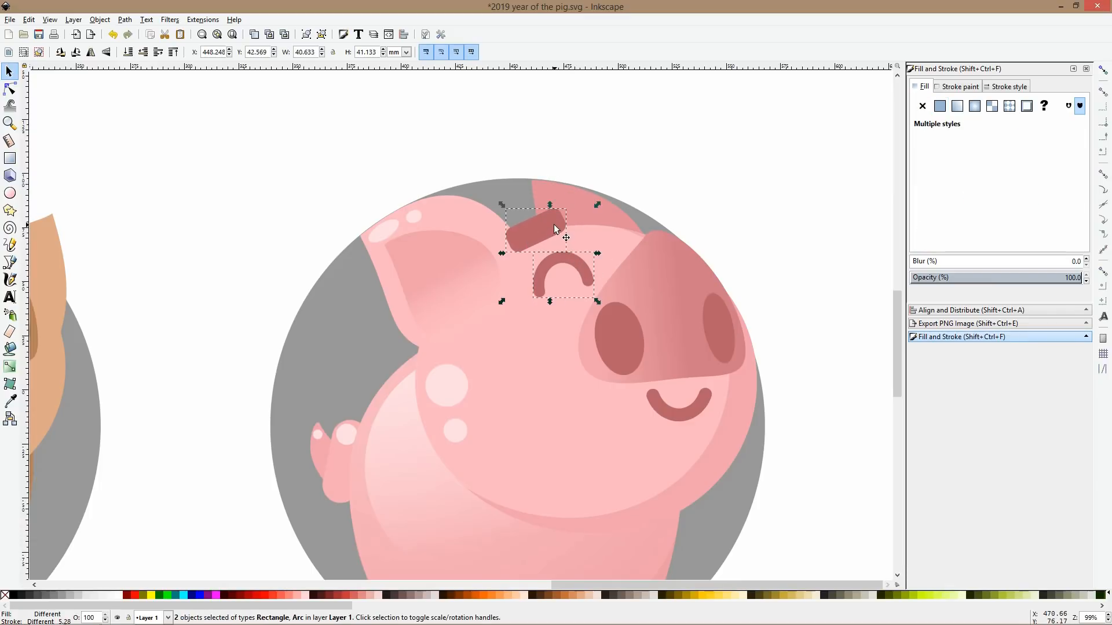
{"action": "key", "text": "ctrl+d"}
{"action": "key", "text": "h"}
{"action": "left_click_drag", "start_coordinate": [583, 235], "coordinate": [666, 235]}
{"action": "key", "text": "Escape"}
{"action": "left_click", "coordinate": [675, 260]}
{"action": "key", "text": "Delete"}
{"action": "left_click", "coordinate": [658, 233]}
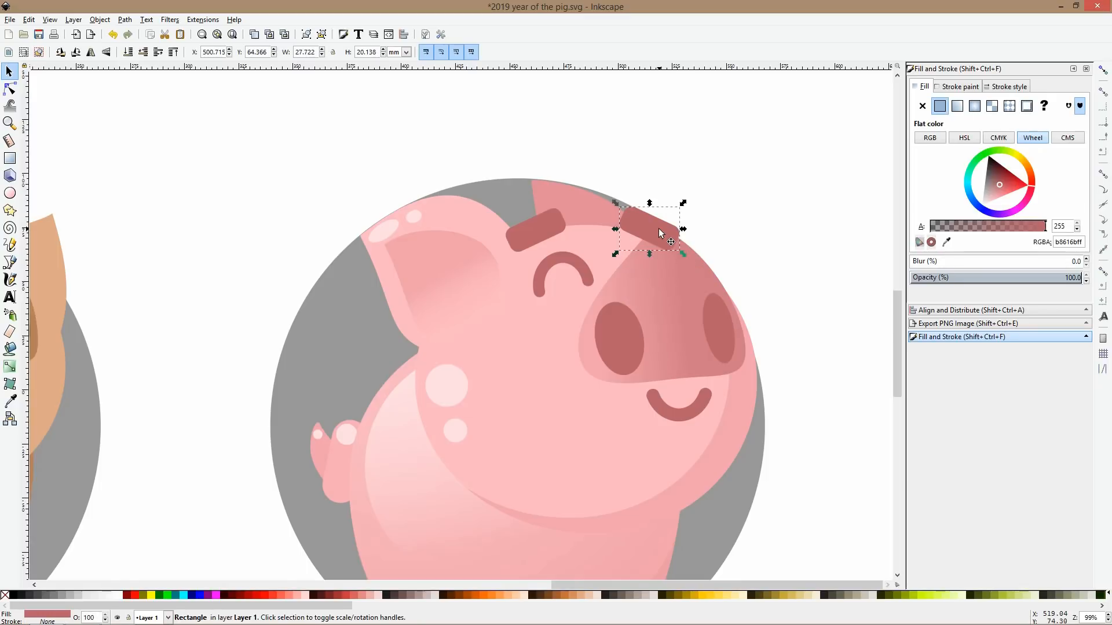
{"action": "left_click", "coordinate": [779, 232]}
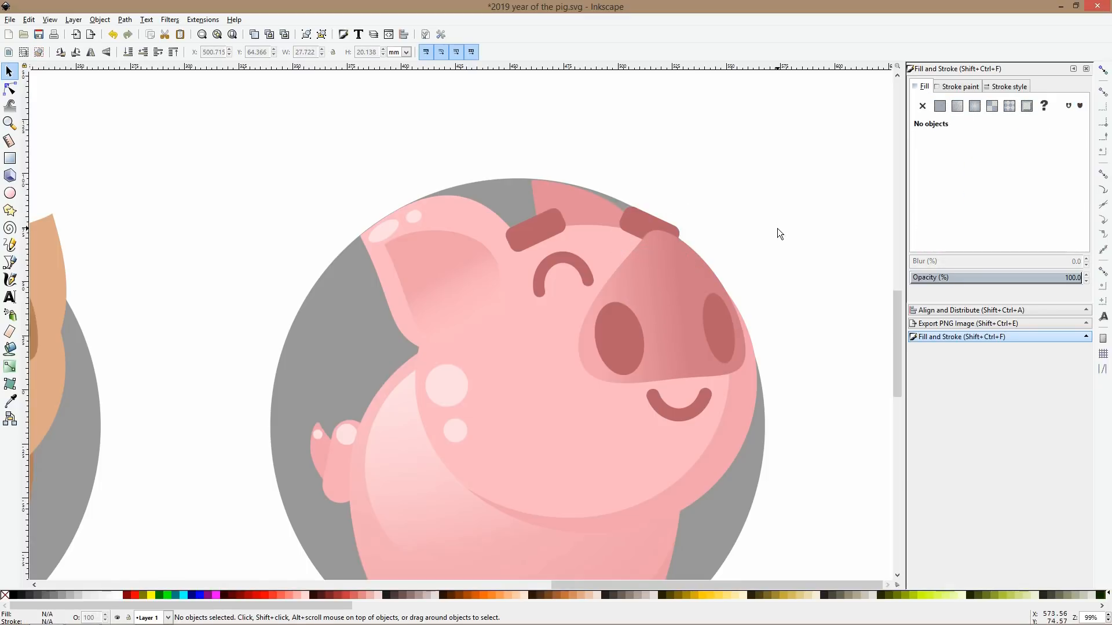
Check the pig's new eyebrows up close and compare the pink pig with the brown versions.
{"action": "scroll", "coordinate": [777, 231], "scroll_direction": "down", "scroll_amount": 4}
{"action": "scroll", "coordinate": [765, 231], "scroll_direction": "up", "scroll_amount": 3}
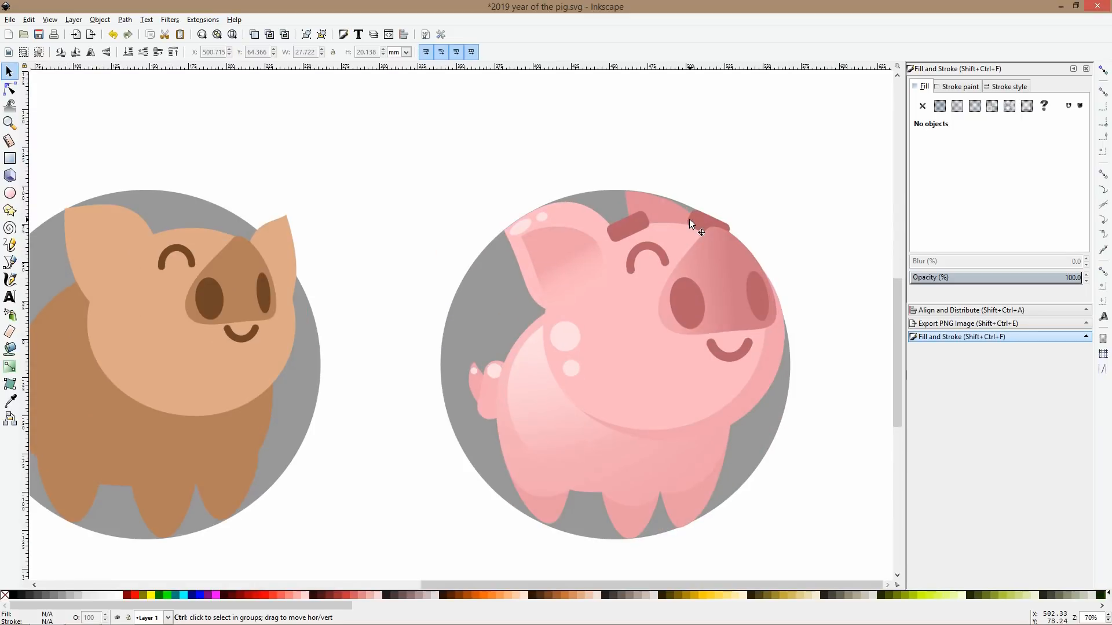
{"action": "key", "text": "ctrl"}
{"action": "left_click", "coordinate": [640, 224], "text": "ctrl"}
{"action": "left_click", "coordinate": [735, 213]}
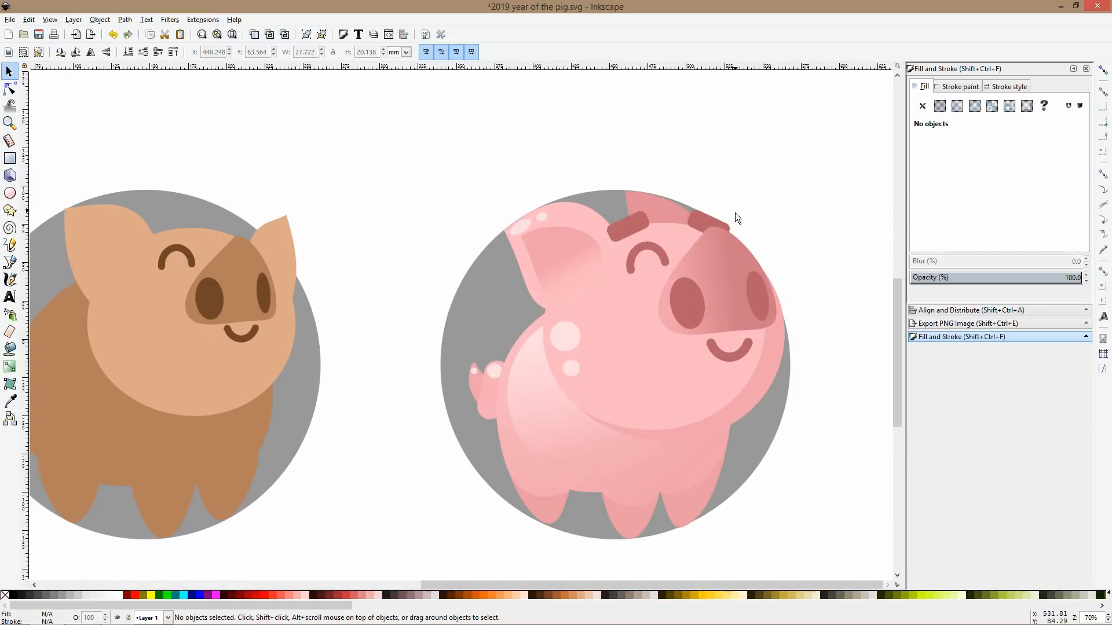
{"action": "scroll", "coordinate": [731, 203], "scroll_direction": "down", "scroll_amount": 3}
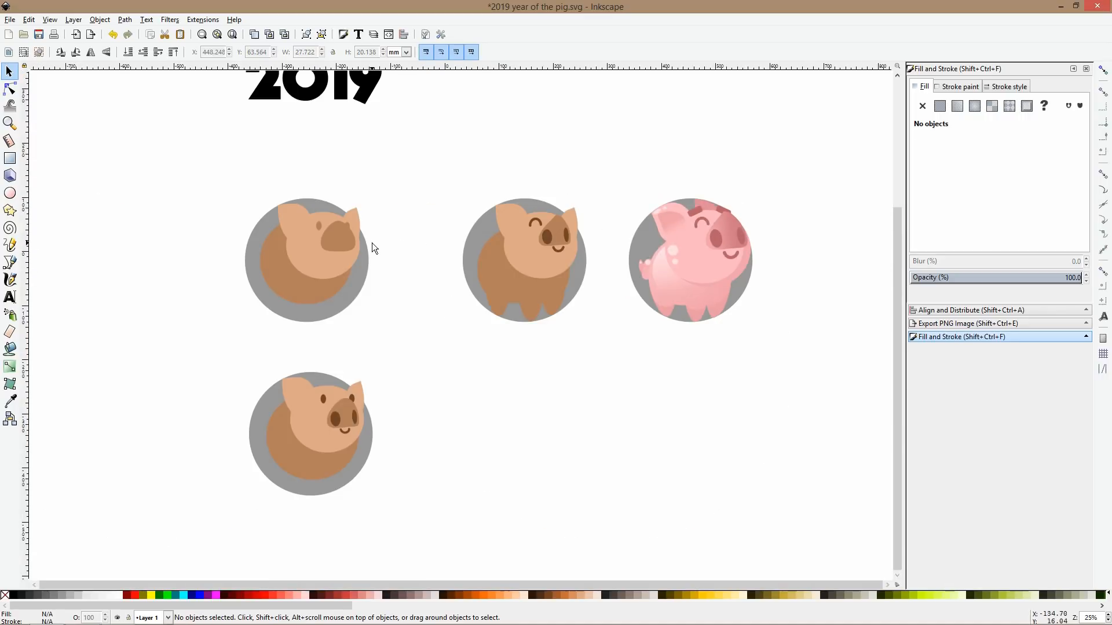
{"action": "scroll", "coordinate": [325, 253], "scroll_direction": "up", "scroll_amount": 2}
{"action": "left_click_drag", "start_coordinate": [507, 264], "coordinate": [98, 234]}
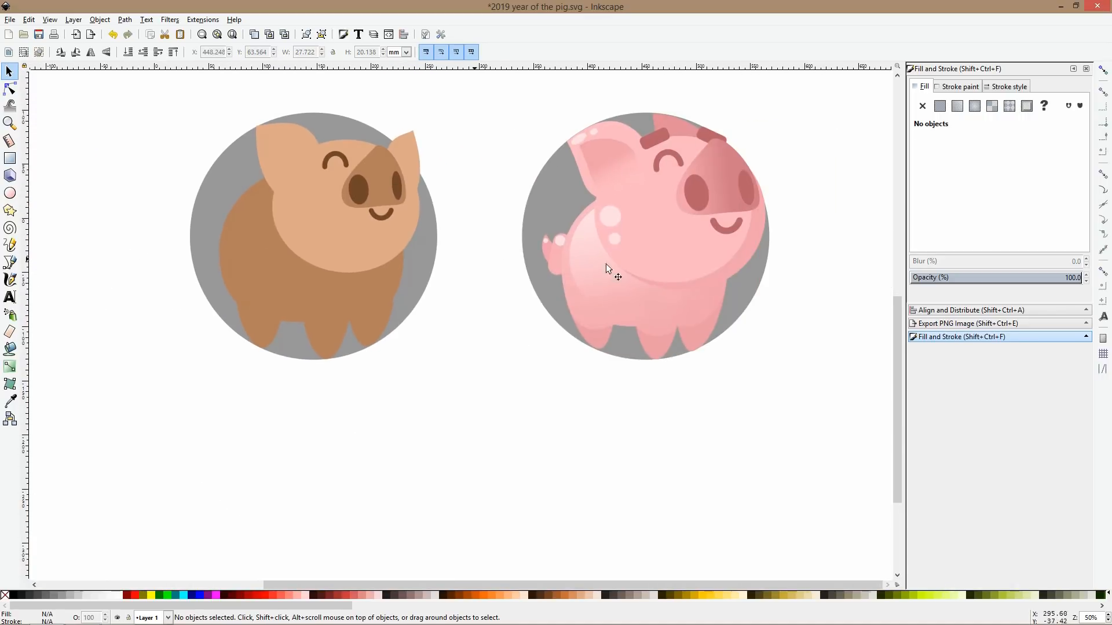
{"action": "scroll", "coordinate": [804, 244], "scroll_direction": "down", "scroll_amount": 5}
{"action": "left_click_drag", "start_coordinate": [818, 232], "coordinate": [532, 246]}
{"action": "scroll", "coordinate": [498, 234], "scroll_direction": "up", "scroll_amount": 5}
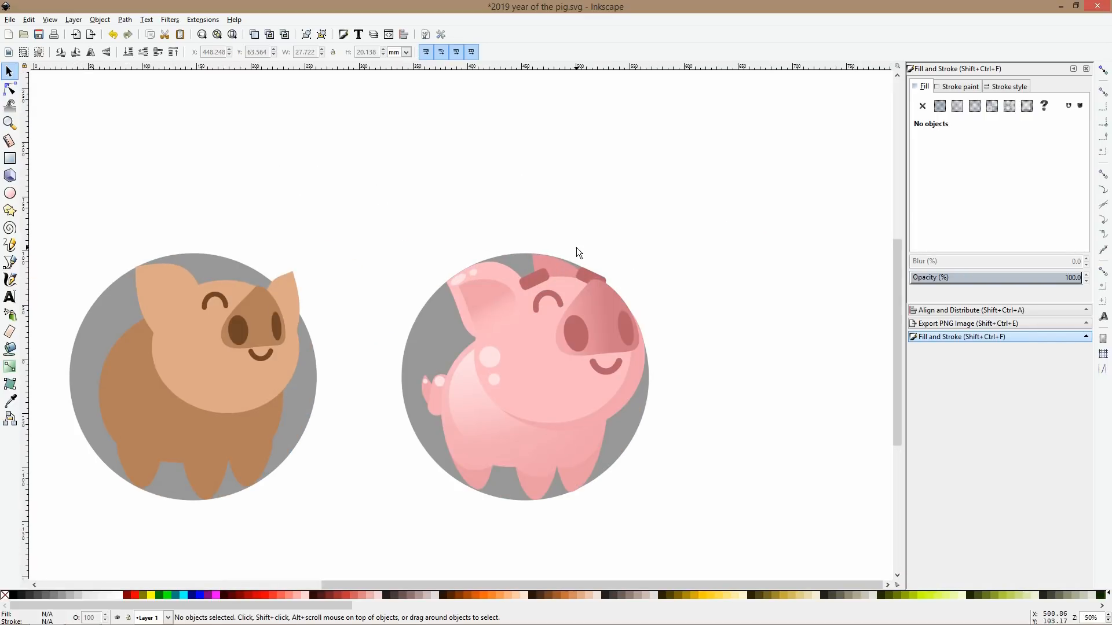
Group all parts of the pink pig together with its grey circle.
{"action": "scroll", "coordinate": [575, 247], "scroll_direction": "down", "scroll_amount": 2}
{"action": "left_click_drag", "start_coordinate": [627, 108], "coordinate": [465, 302]}
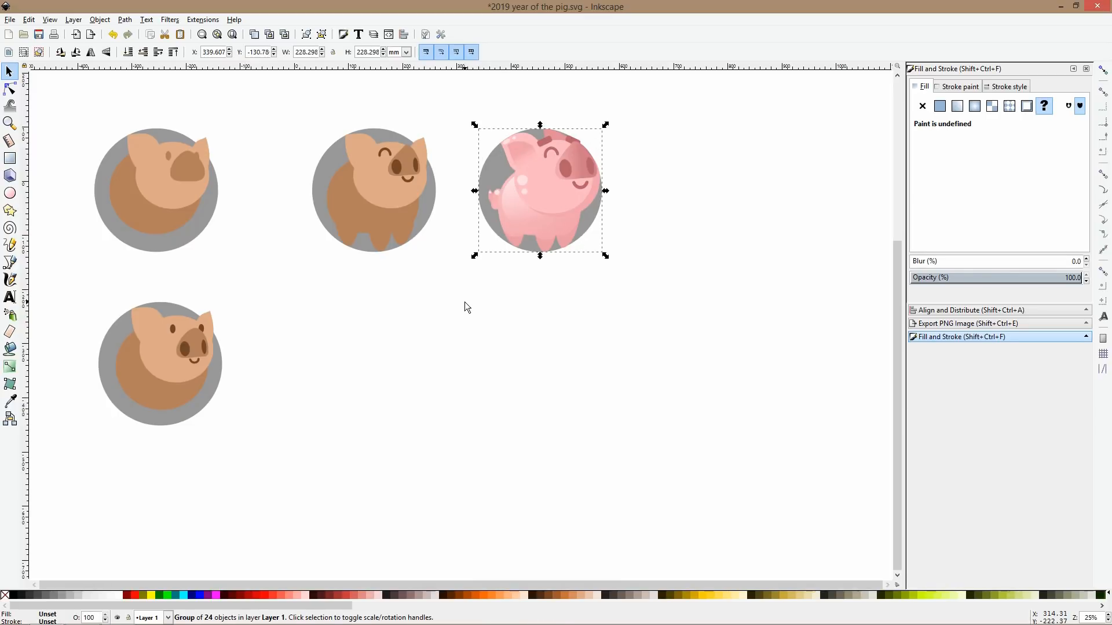
{"action": "scroll", "coordinate": [506, 286], "scroll_direction": "down", "scroll_amount": 4}
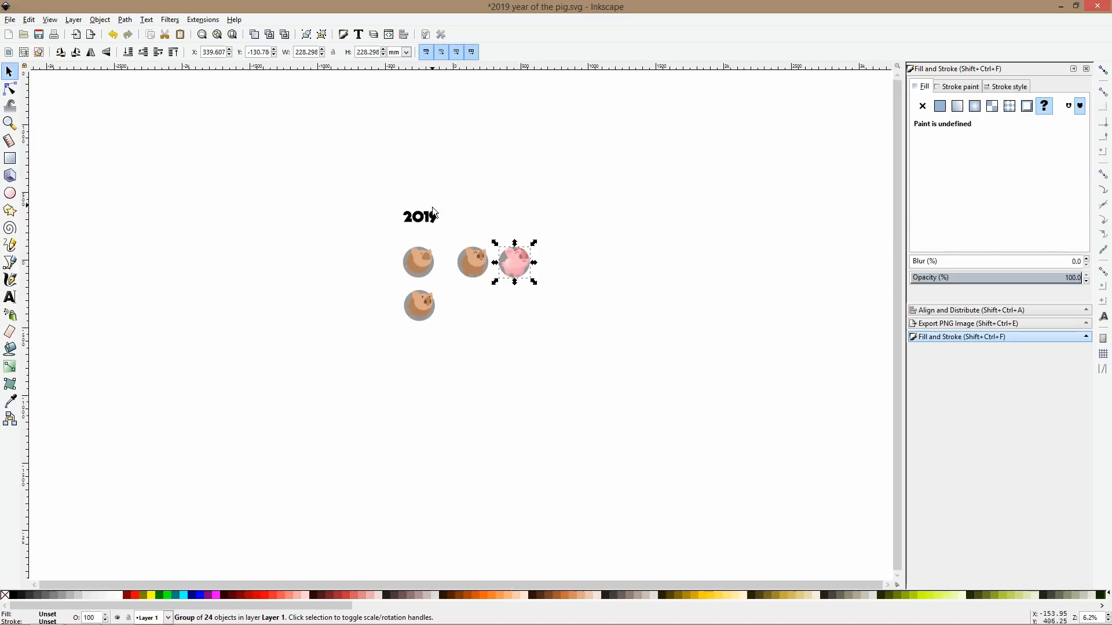
Enlarge the 2019 lettering to about 776 mm wide and place a copy of the pink pig over its zero.
{"action": "left_click", "coordinate": [436, 220]}
{"action": "left_click_drag", "start_coordinate": [443, 227], "coordinate": [589, 313]}
{"action": "scroll", "coordinate": [654, 314], "scroll_direction": "up", "scroll_amount": 3}
{"action": "key", "text": "ctrl+v"}
{"action": "left_click", "coordinate": [504, 307]}
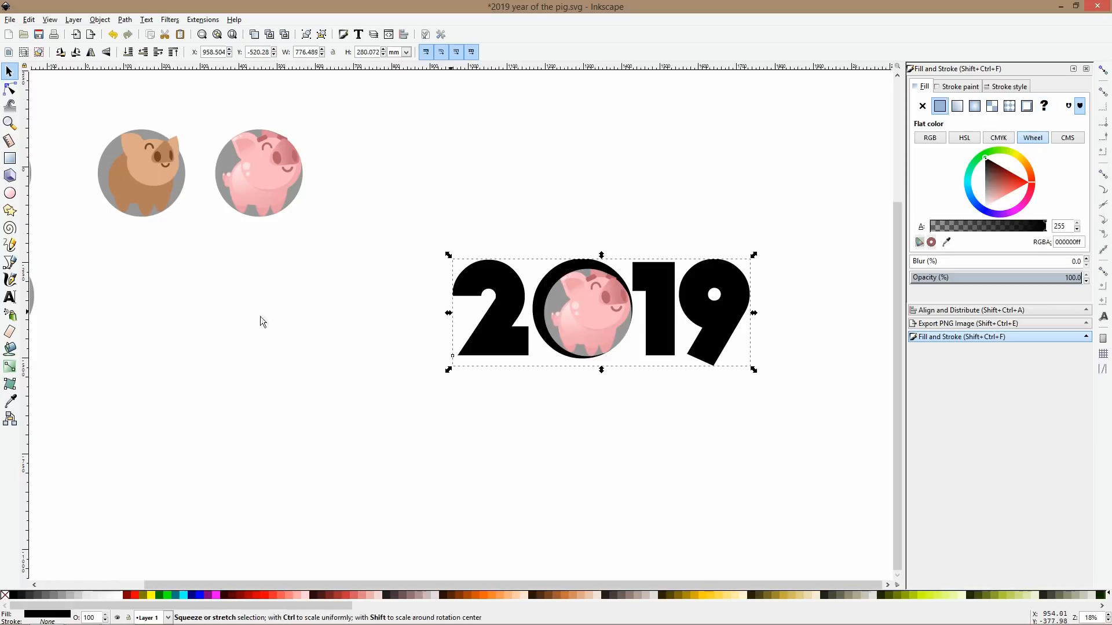
Fill the 2019 lettering with the dark pink sampled from the pig's snout.
{"action": "left_click", "coordinate": [10, 401]}
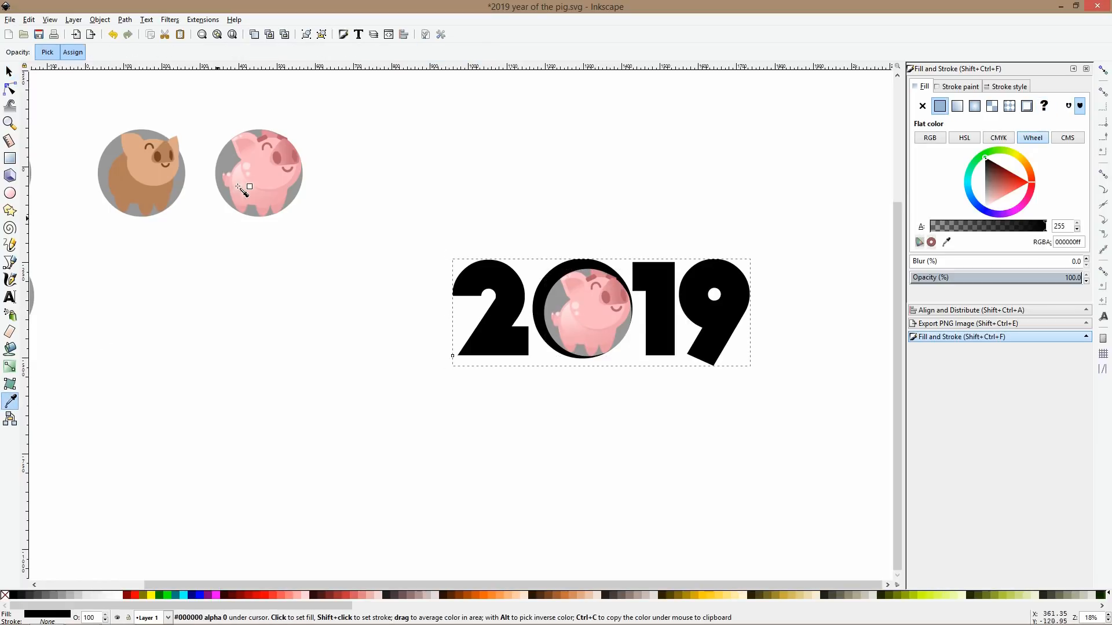
{"action": "left_click", "coordinate": [287, 162]}
{"action": "key", "text": "s"}
Scale the pig group down to about 166 mm and centre it inside the zero.
{"action": "scroll", "coordinate": [606, 305], "scroll_direction": "up", "scroll_amount": 2}
{"action": "left_click", "coordinate": [592, 283]}
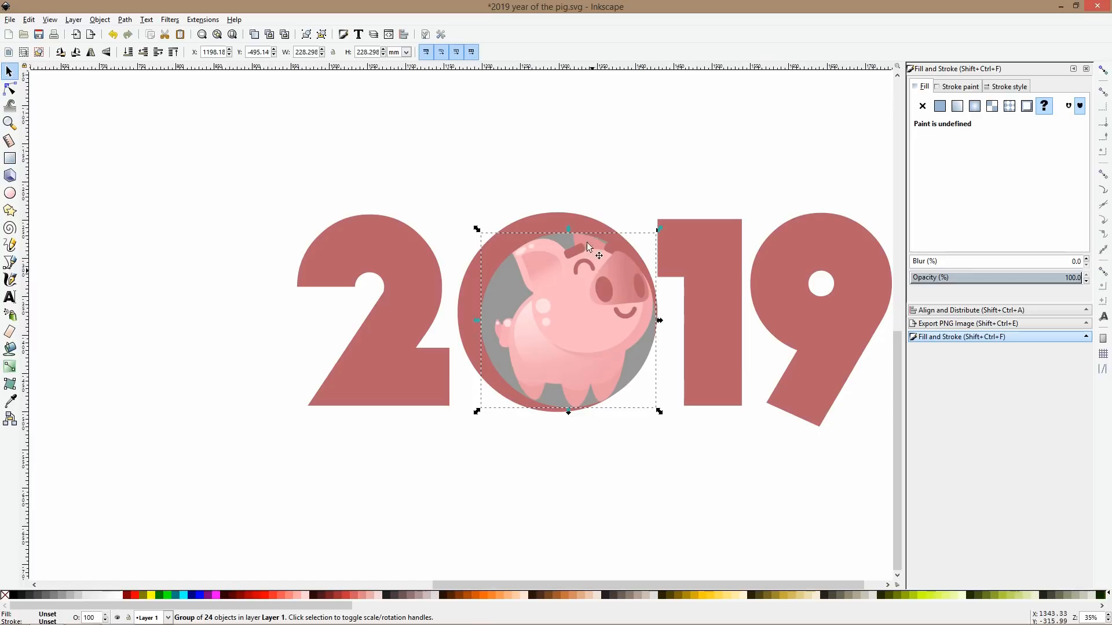
{"action": "left_click_drag", "start_coordinate": [568, 227], "coordinate": [566, 215]}
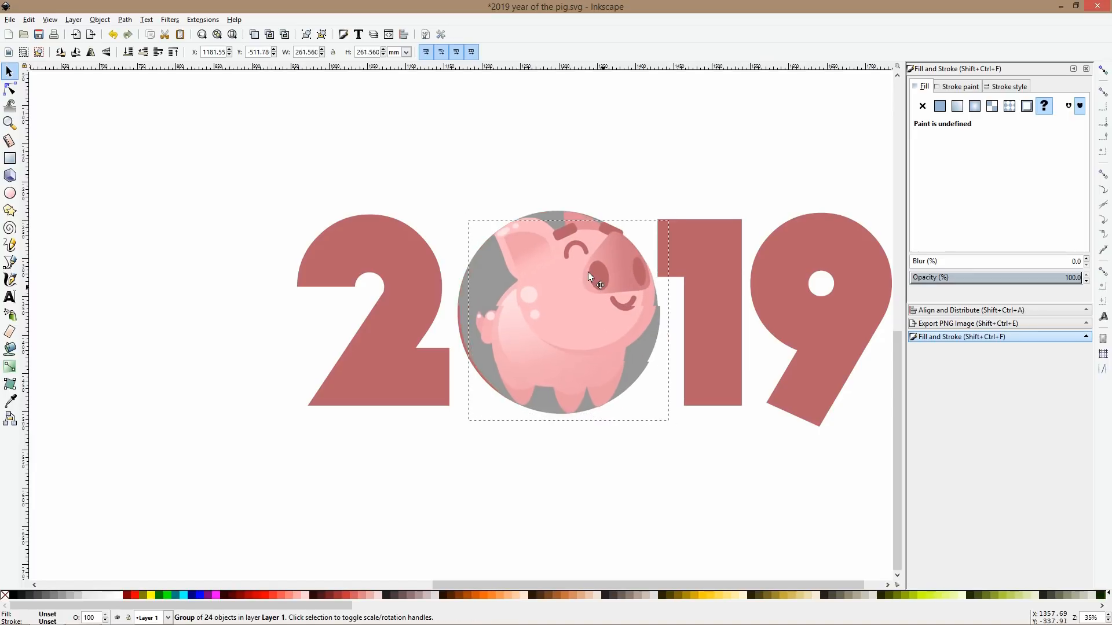
{"action": "left_click_drag", "start_coordinate": [665, 316], "coordinate": [597, 308]}
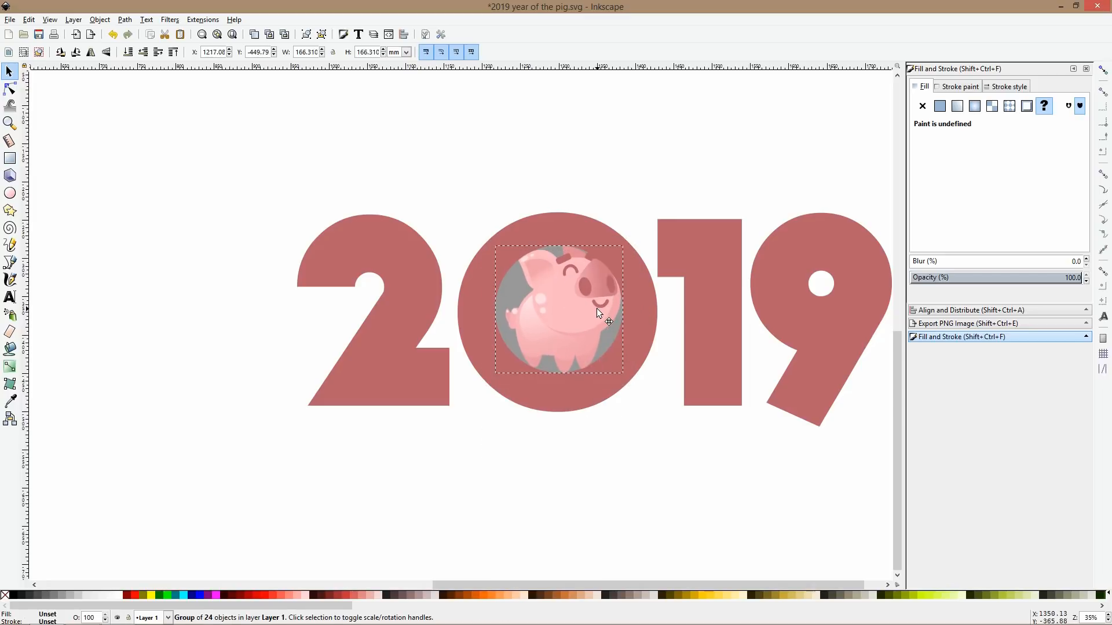
Try to delete the grey circle behind the pig in the zero.
{"action": "left_click", "coordinate": [612, 330], "text": "ctrl"}
{"action": "key", "text": "Delete"}
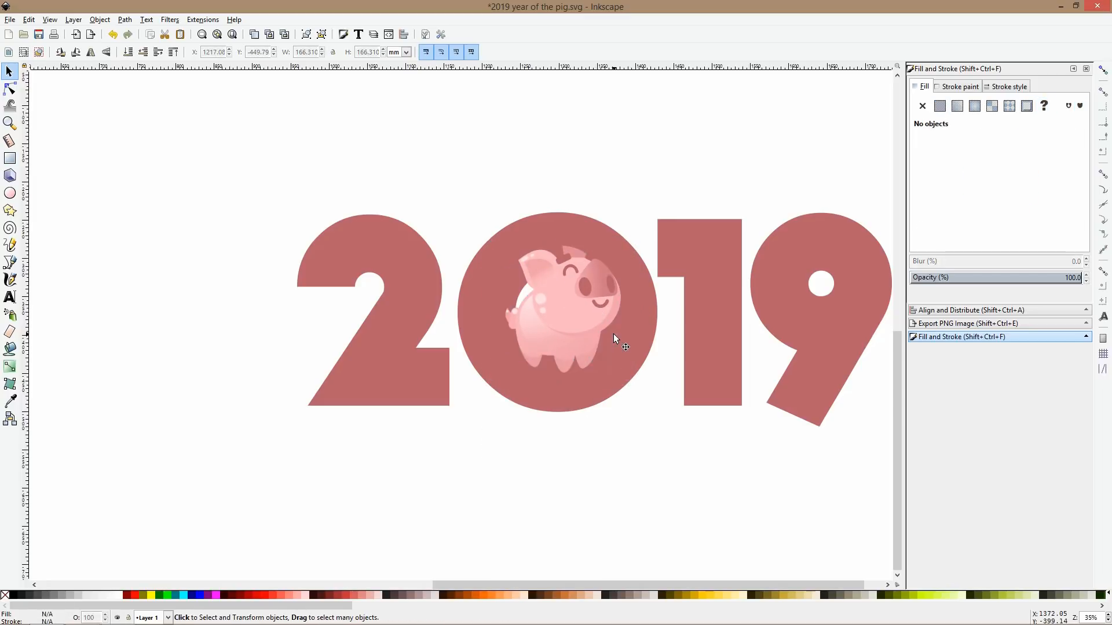
{"action": "mouse_move", "coordinate": [641, 193]}
{"action": "left_mouse_down"}
{"action": "mouse_move", "coordinate": [633, 223]}
{"action": "mouse_move", "coordinate": [493, 388]}
{"action": "left_mouse_up"}
{"action": "key", "text": "ctrl+z"}
{"action": "key", "text": "Escape"}
Within the pig group, fill the grey backing circle white and shrink it to about 147 mm.
{"action": "left_click", "coordinate": [576, 289]}
{"action": "double_click", "coordinate": [544, 287]}
{"action": "left_click", "coordinate": [528, 288]}
{"action": "left_click", "coordinate": [505, 293]}
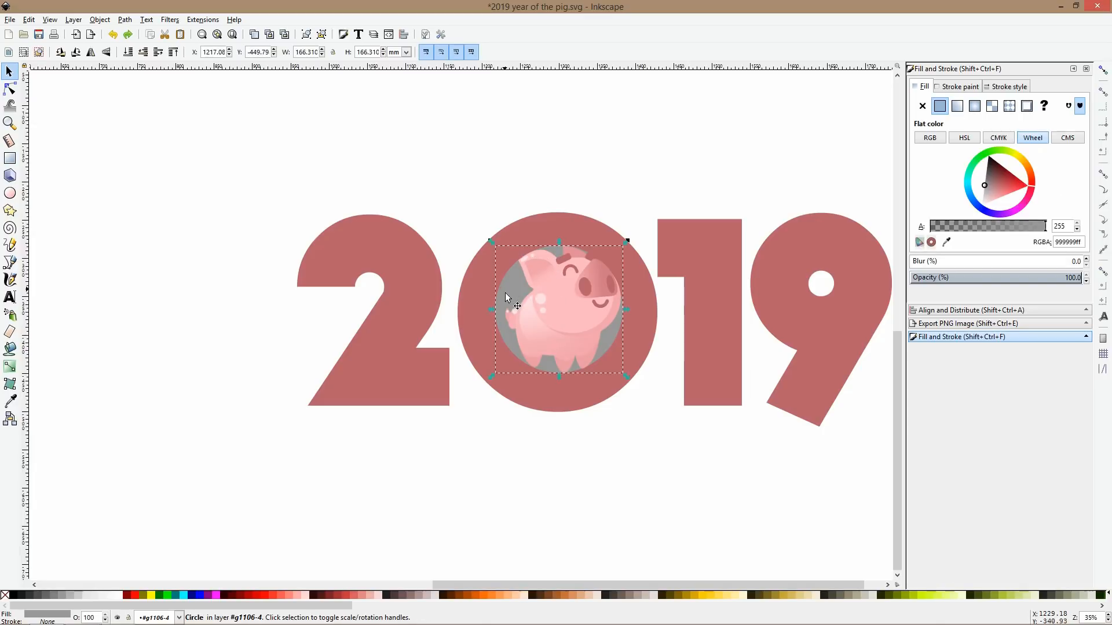
{"action": "left_click", "coordinate": [512, 286]}
{"action": "left_click", "coordinate": [119, 595]}
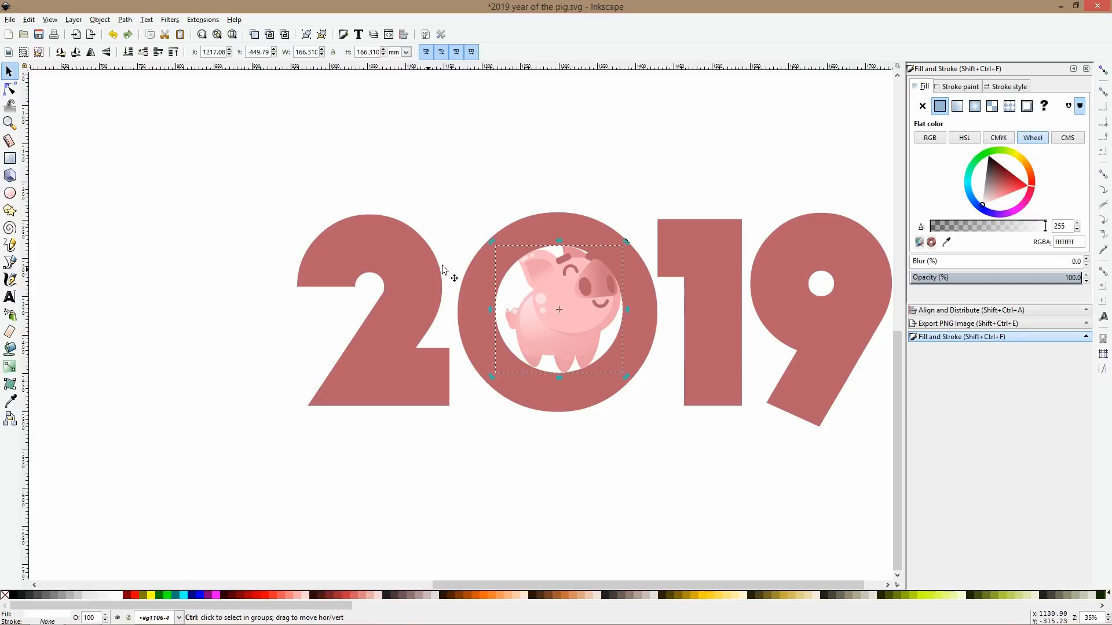
{"action": "mouse_move", "coordinate": [495, 241]}
{"action": "left_mouse_down"}
{"action": "mouse_move", "coordinate": [511, 269]}
{"action": "mouse_move", "coordinate": [488, 252]}
{"action": "mouse_move", "coordinate": [502, 257]}
{"action": "left_mouse_up"}
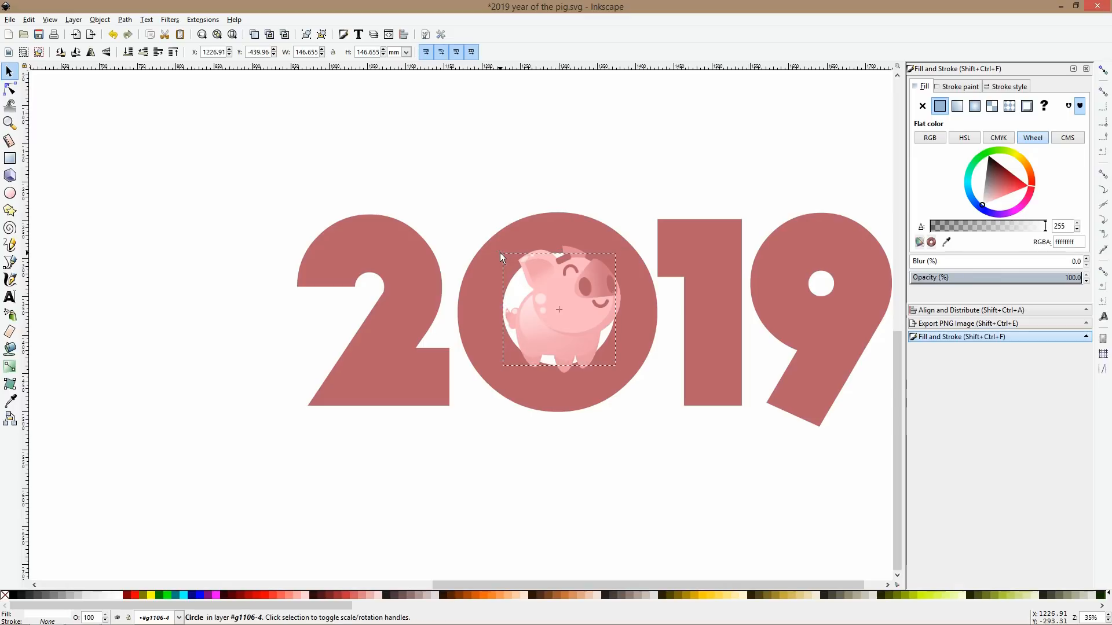
Enlarge the whole pig group evenly about its centre to about 213 by 229 mm within the zero.
{"action": "left_click", "coordinate": [533, 270]}
{"action": "left_click", "coordinate": [606, 168]}
{"action": "left_click", "coordinate": [573, 277]}
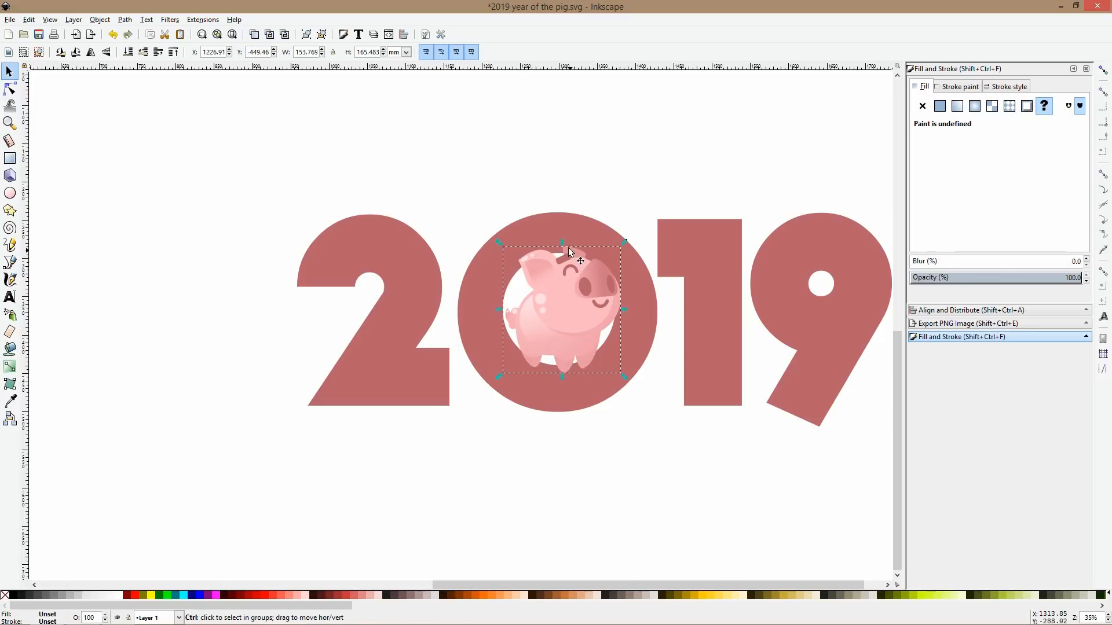
{"action": "left_click_drag", "start_coordinate": [561, 242], "coordinate": [560, 214]}
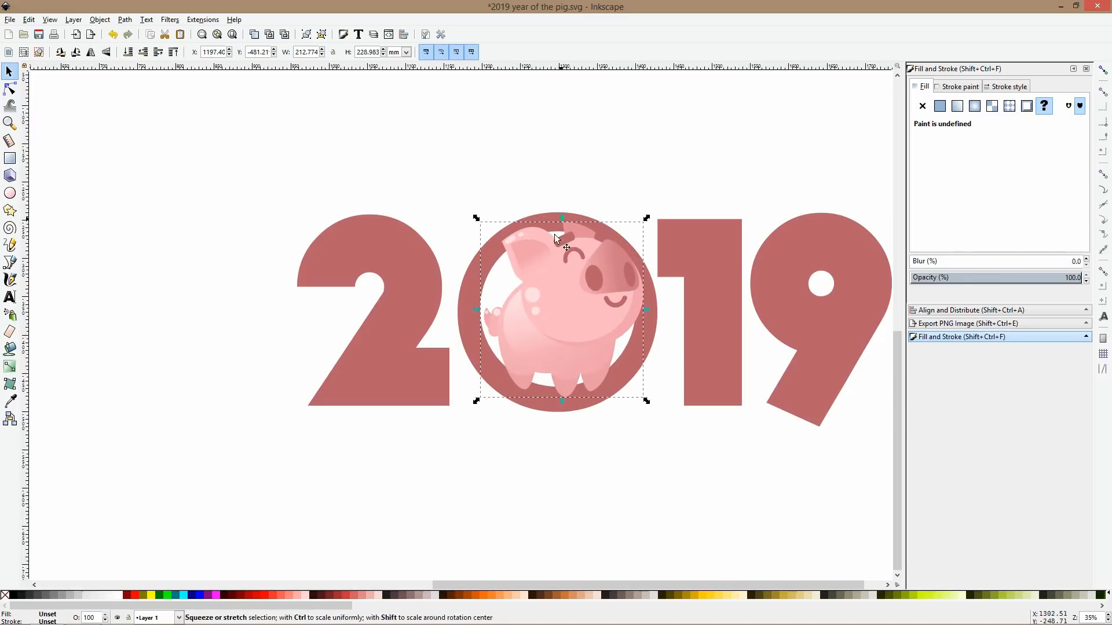
Shrink the white circle behind the pig and remove it from the group.
{"action": "left_click", "coordinate": [503, 286]}
{"action": "left_click_drag", "start_coordinate": [477, 389], "coordinate": [489, 371]}
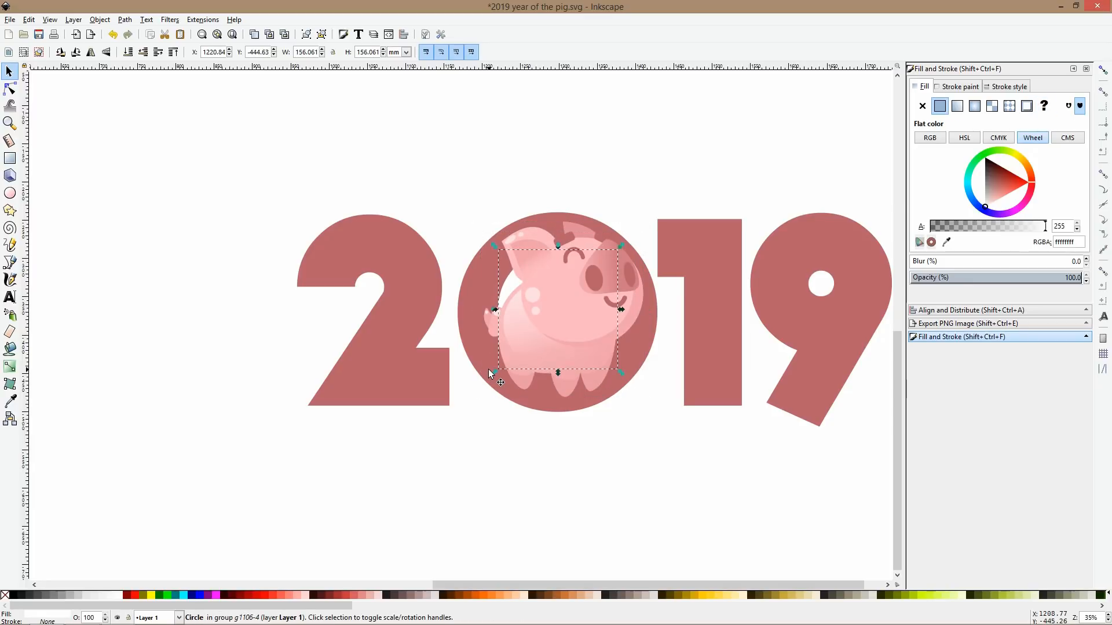
{"action": "key", "text": "Escape"}
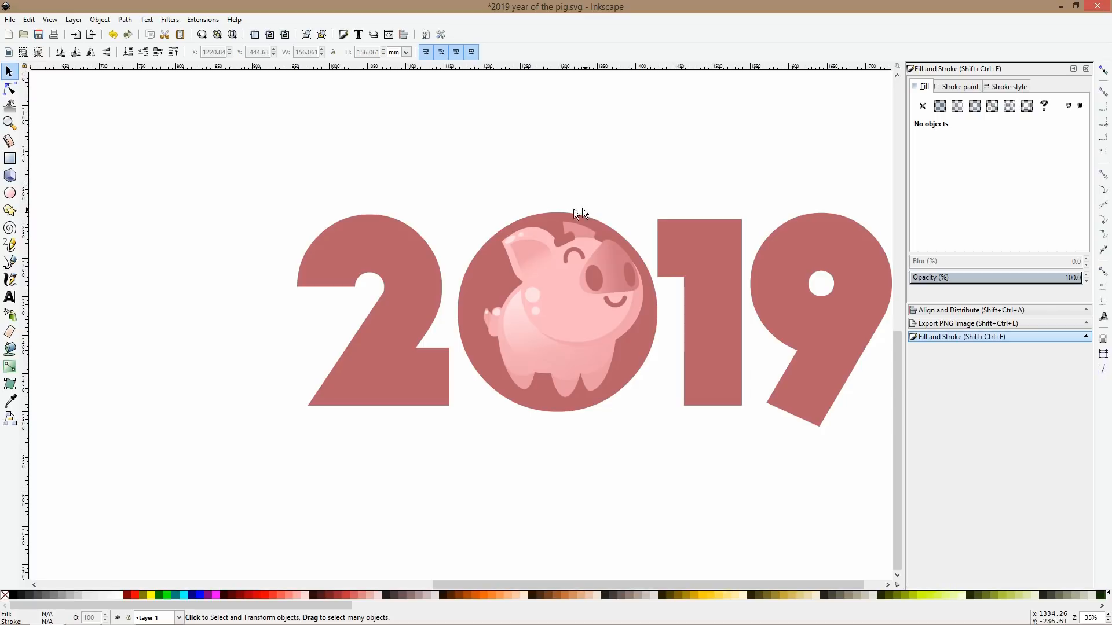
Try enlarging the pig to about 300 by 330 mm so that it extends beyond the zero.
{"action": "left_click", "coordinate": [584, 236]}
{"action": "mouse_move", "coordinate": [561, 217]}
{"action": "left_mouse_down"}
{"action": "mouse_move", "coordinate": [561, 196]}
{"action": "mouse_move", "coordinate": [564, 235]}
{"action": "mouse_move", "coordinate": [561, 217]}
{"action": "left_mouse_up"}
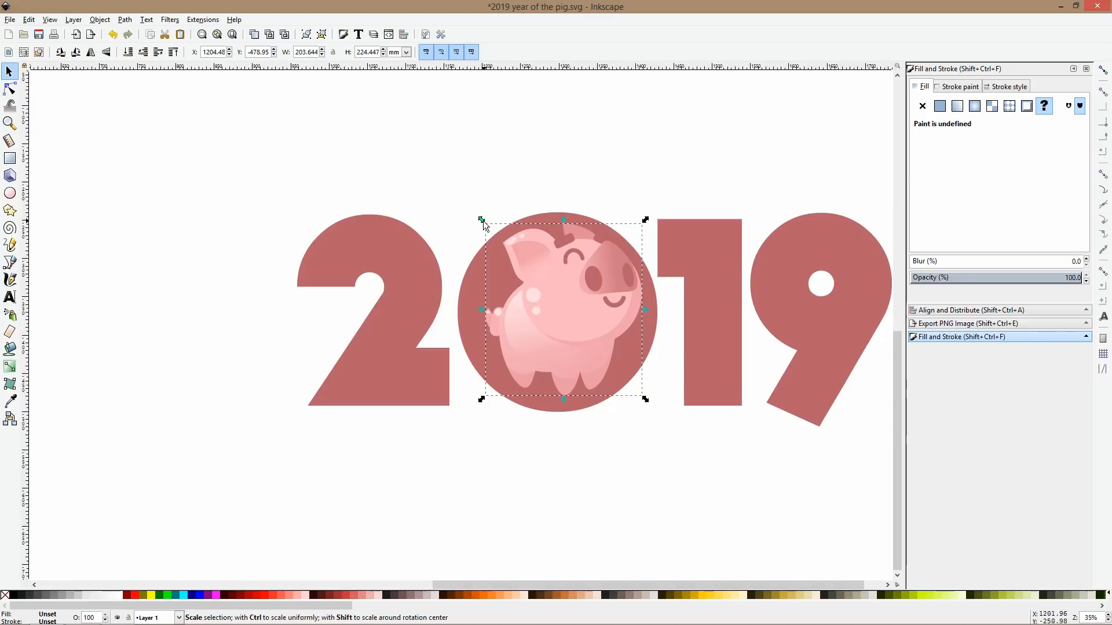
{"action": "left_click_drag", "start_coordinate": [529, 261], "coordinate": [521, 262]}
{"action": "left_click_drag", "start_coordinate": [639, 313], "coordinate": [681, 312]}
{"action": "left_click", "coordinate": [744, 224]}
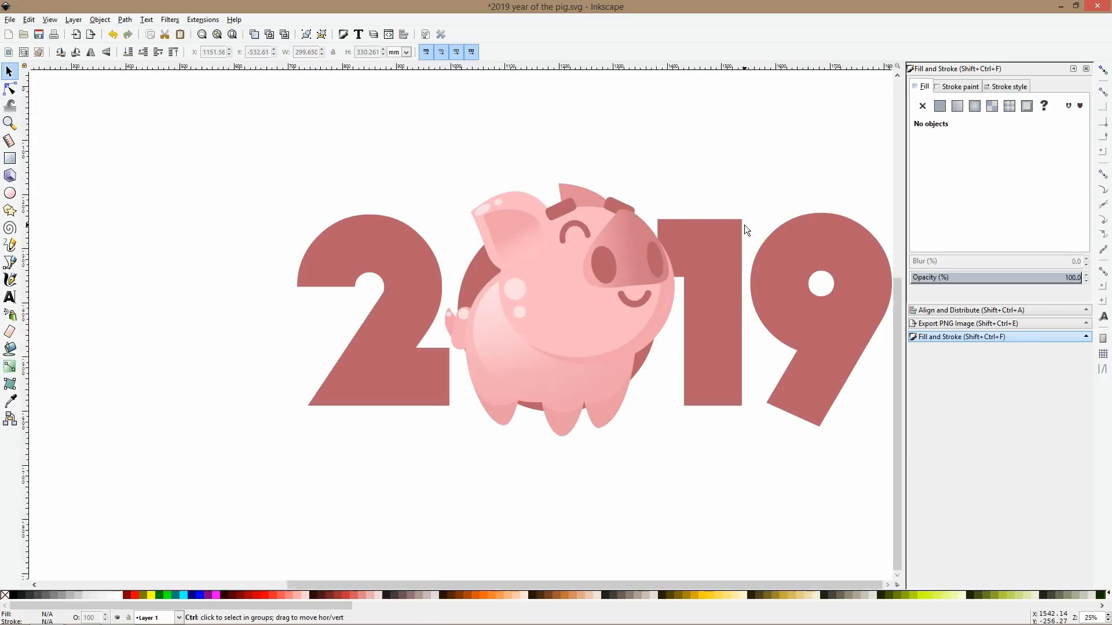
{"action": "scroll", "coordinate": [745, 225], "scroll_direction": "down", "scroll_amount": 2}
{"action": "scroll", "coordinate": [695, 234], "scroll_direction": "up", "scroll_amount": 4}
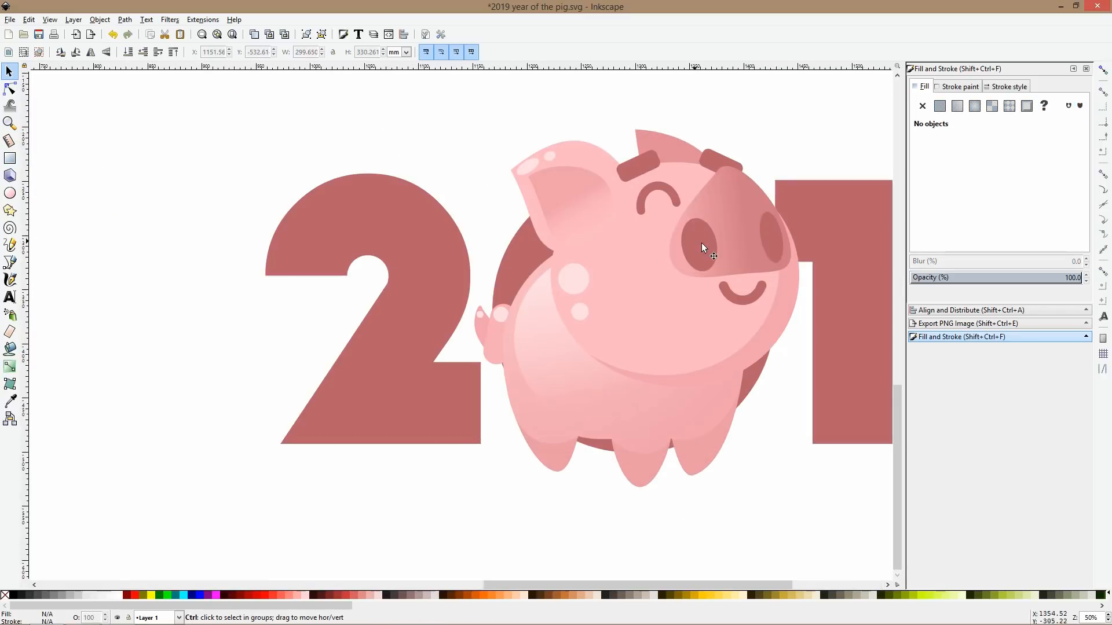
{"action": "left_click", "coordinate": [524, 245]}
Scale the pig to about 206 by 227 mm, centred within the zero, and check the whole lettering.
{"action": "scroll", "coordinate": [631, 249], "scroll_direction": "down", "scroll_amount": 3}
{"action": "key", "text": "ctrl"}
{"action": "left_click", "coordinate": [669, 236], "text": "ctrl"}
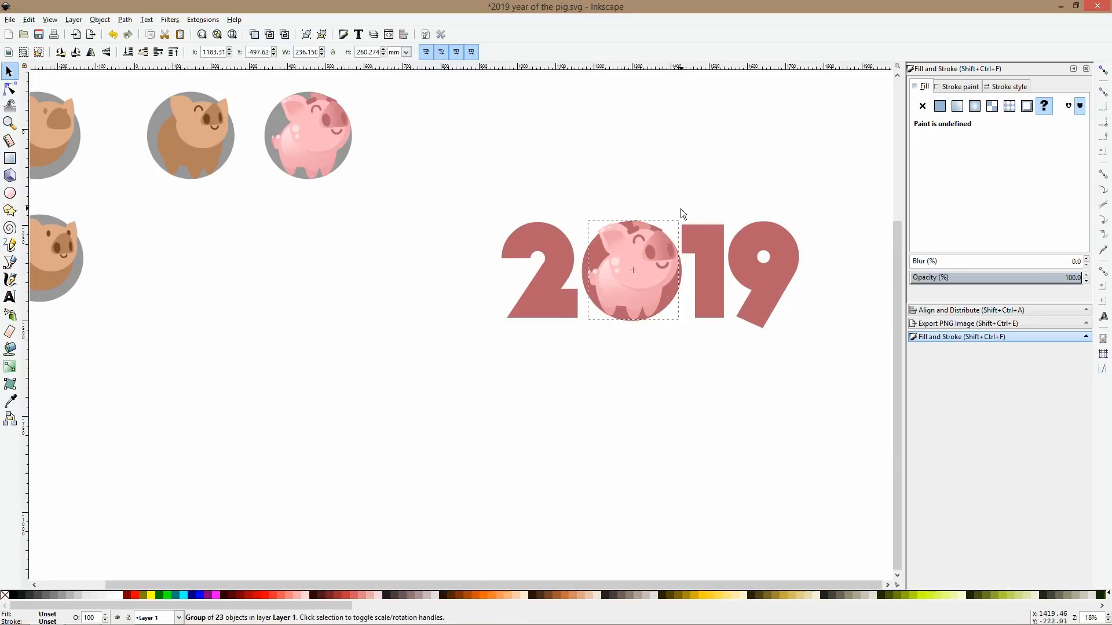
{"action": "scroll", "coordinate": [652, 249], "scroll_direction": "up", "scroll_amount": 3}
{"action": "left_click_drag", "start_coordinate": [649, 259], "coordinate": [648, 262]}
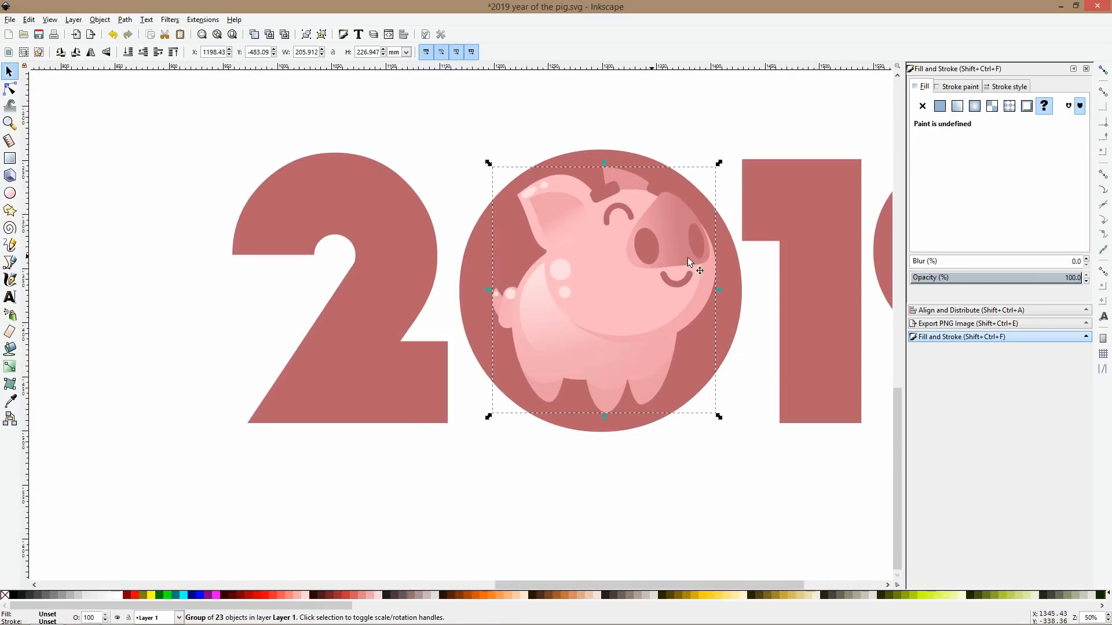
{"action": "scroll", "coordinate": [730, 251], "scroll_direction": "down", "scroll_amount": 4}
{"action": "left_click", "coordinate": [818, 209]}
{"action": "scroll", "coordinate": [828, 252], "scroll_direction": "up", "scroll_amount": 1}
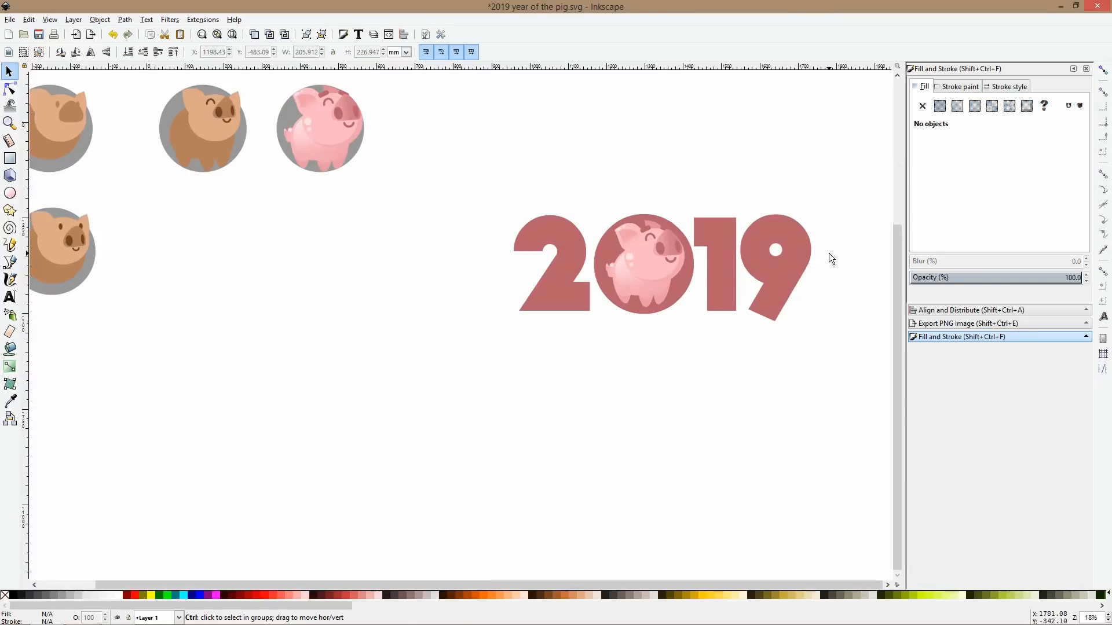
Duplicate the 2019 lettering together with its pig and place the copy below the original.
{"action": "left_click", "coordinate": [554, 218]}
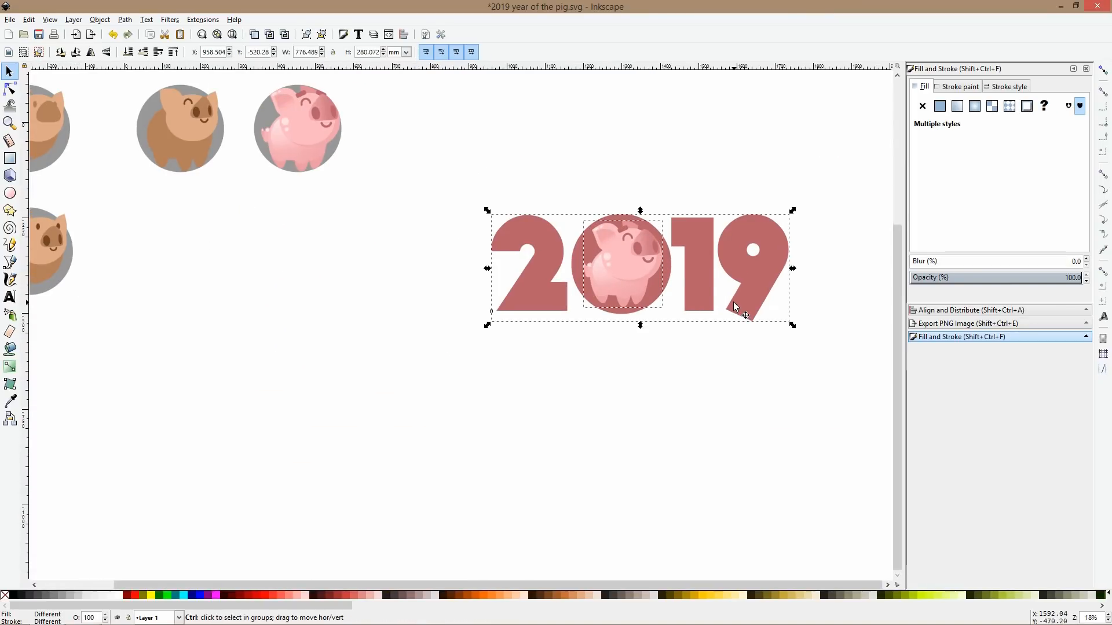
{"action": "left_click_drag", "start_coordinate": [655, 249], "coordinate": [661, 405]}
{"action": "scroll", "coordinate": [687, 374], "scroll_direction": "down", "scroll_amount": 7}
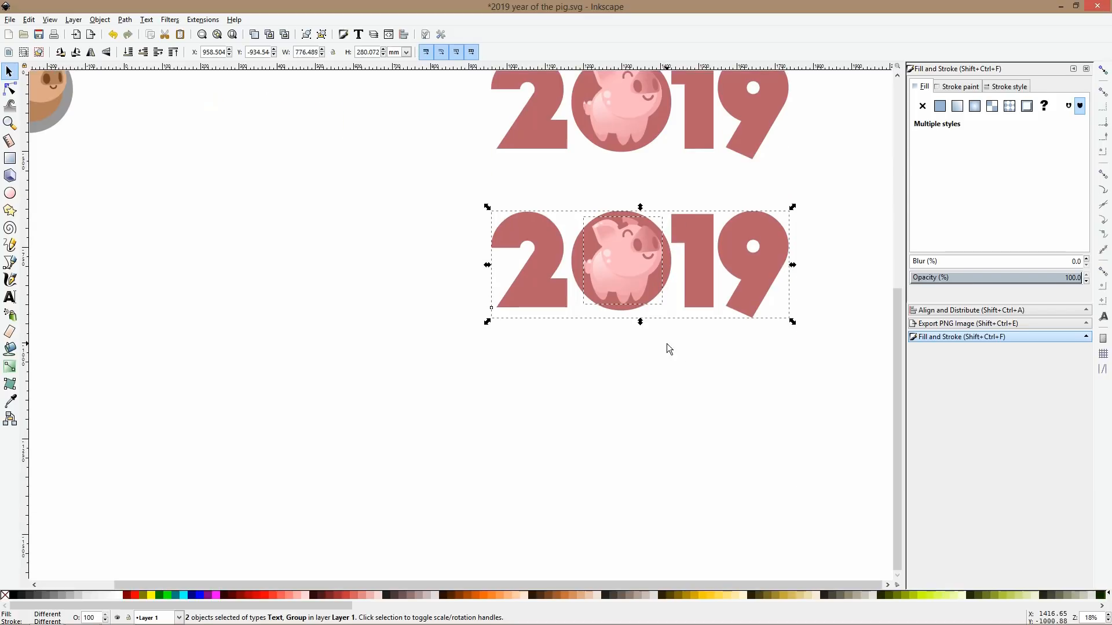
{"action": "left_click", "coordinate": [665, 343]}
Enlarge the pig in the lower copy to about 236 by 260 mm so it reaches the zero's top and bottom edges.
{"action": "scroll", "coordinate": [626, 253], "scroll_direction": "up", "scroll_amount": 2}
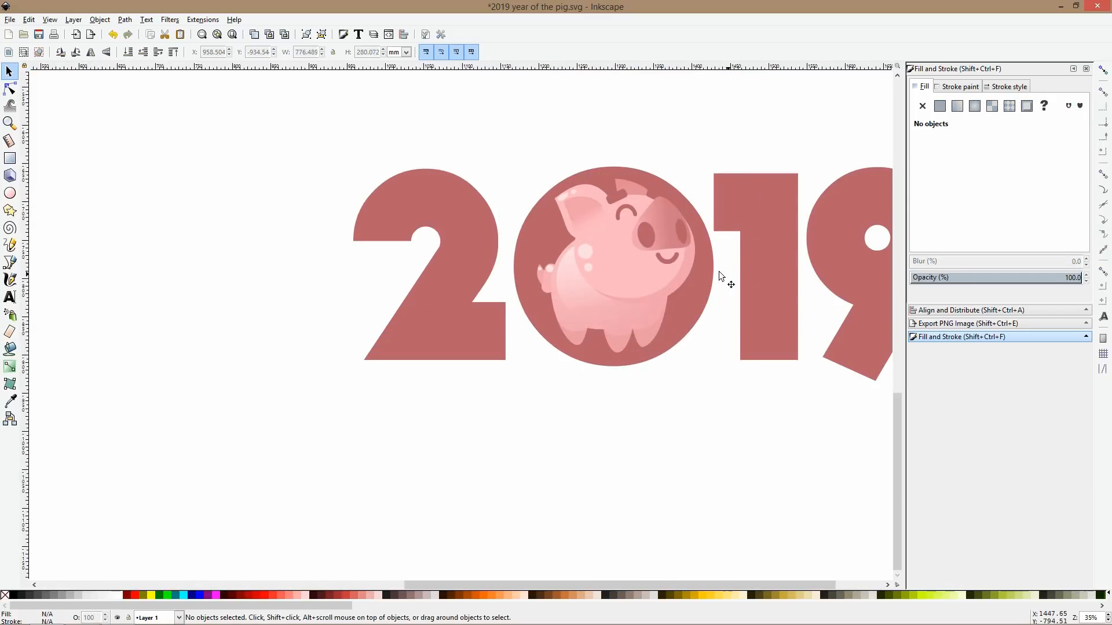
{"action": "left_click", "coordinate": [694, 269], "text": "ctrl"}
{"action": "left_click_drag", "start_coordinate": [699, 267], "coordinate": [711, 268]}
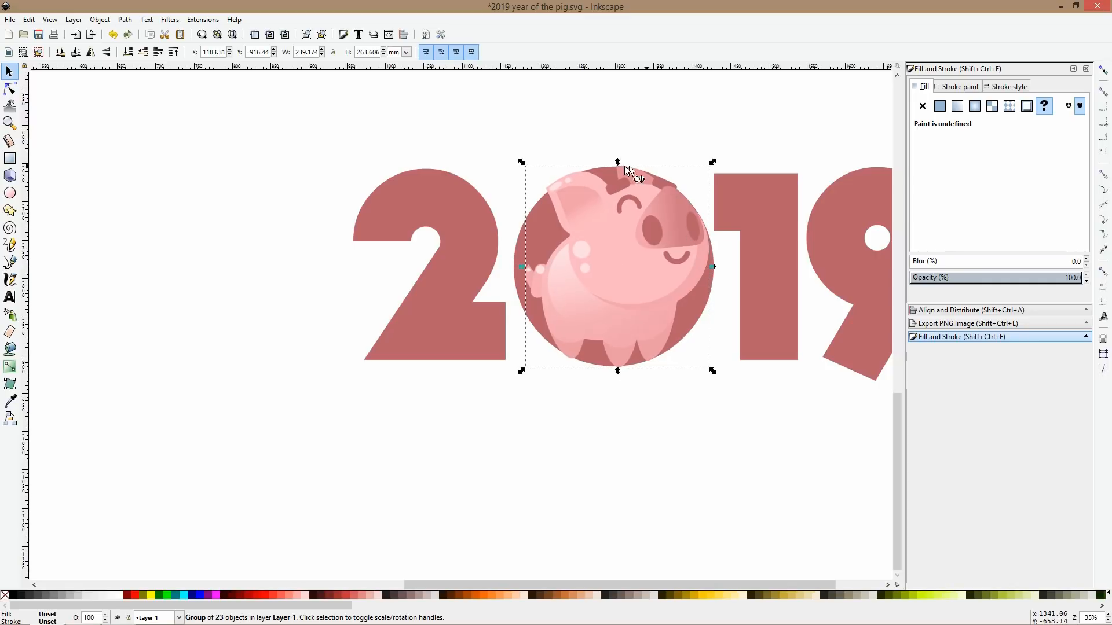
{"action": "left_click_drag", "start_coordinate": [620, 161], "coordinate": [619, 165]}
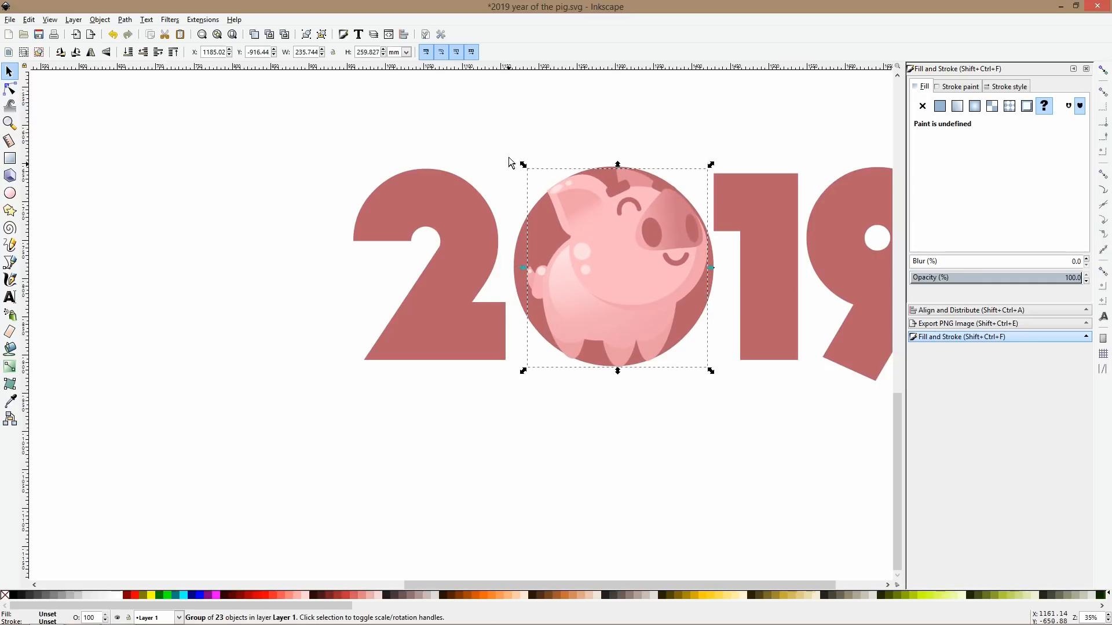
{"action": "left_click", "coordinate": [508, 159]}
Draw a closed triangular shape along the zero's lower right edge beside the pig and fill it with the body pink f2abb3.
{"action": "scroll", "coordinate": [689, 321], "scroll_direction": "up", "scroll_amount": 3, "text": "ctrl"}
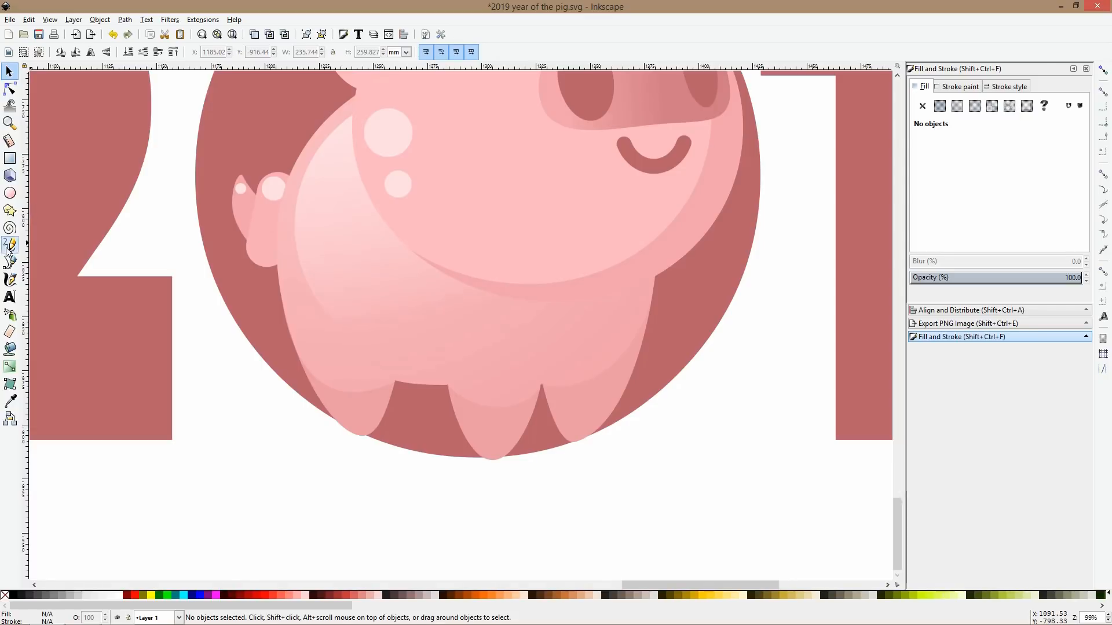
{"action": "left_click", "coordinate": [10, 262]}
{"action": "left_click_drag", "start_coordinate": [725, 257], "coordinate": [748, 253]}
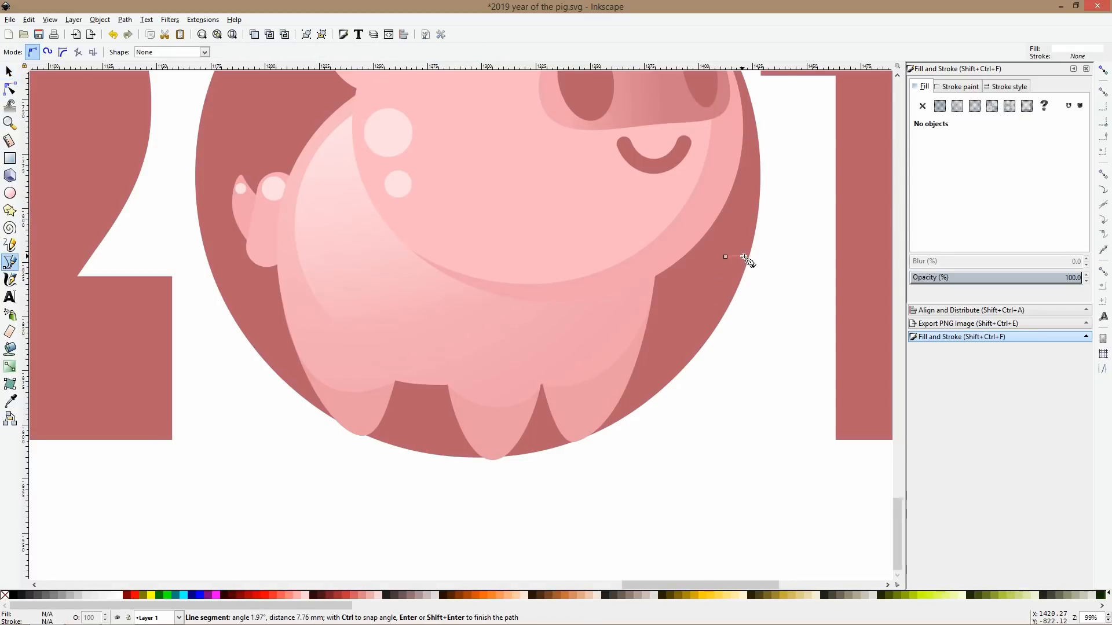
{"action": "left_click", "coordinate": [689, 363]}
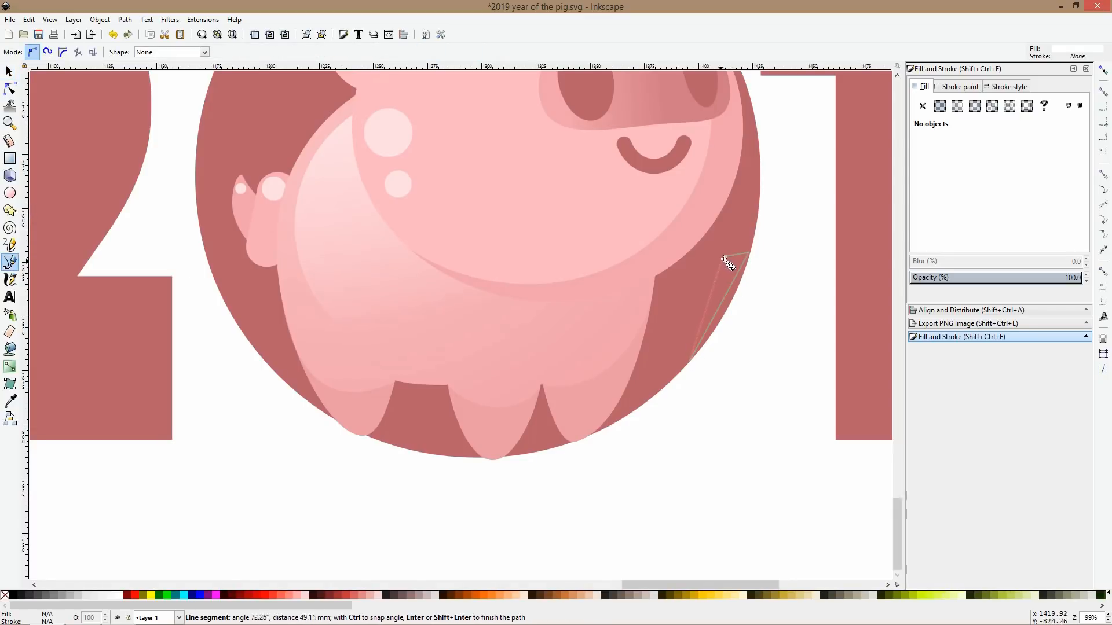
{"action": "left_click", "coordinate": [725, 257]}
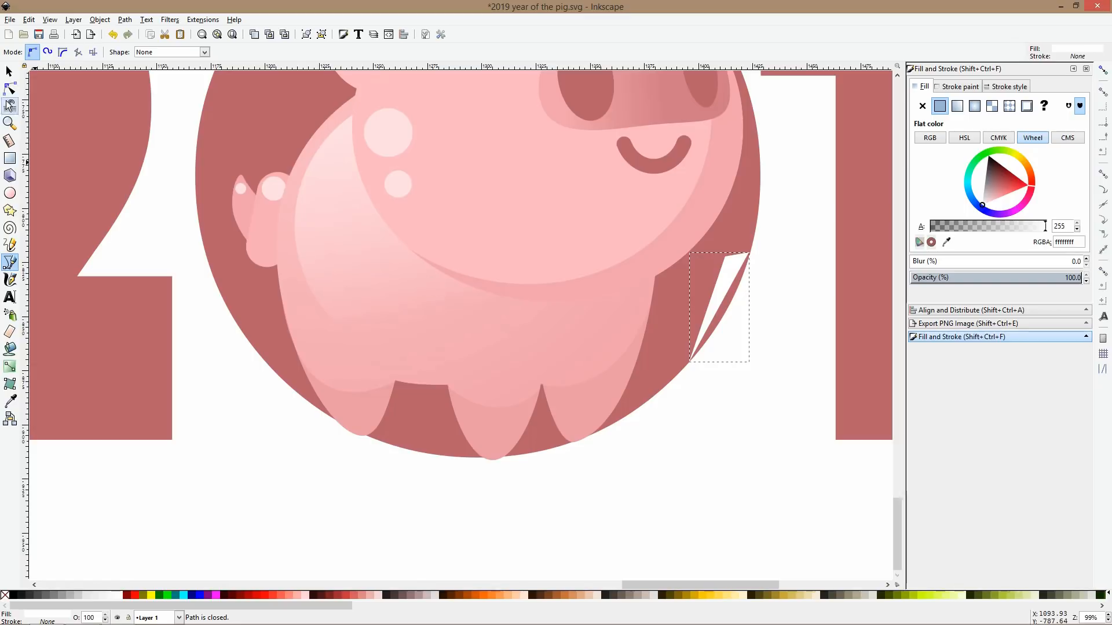
{"action": "left_click", "coordinate": [10, 400]}
{"action": "left_click", "coordinate": [485, 328]}
Curve the pink shape's outer side to follow the zero's outline, adjusting the handle at its lower tip.
{"action": "key", "text": "n"}
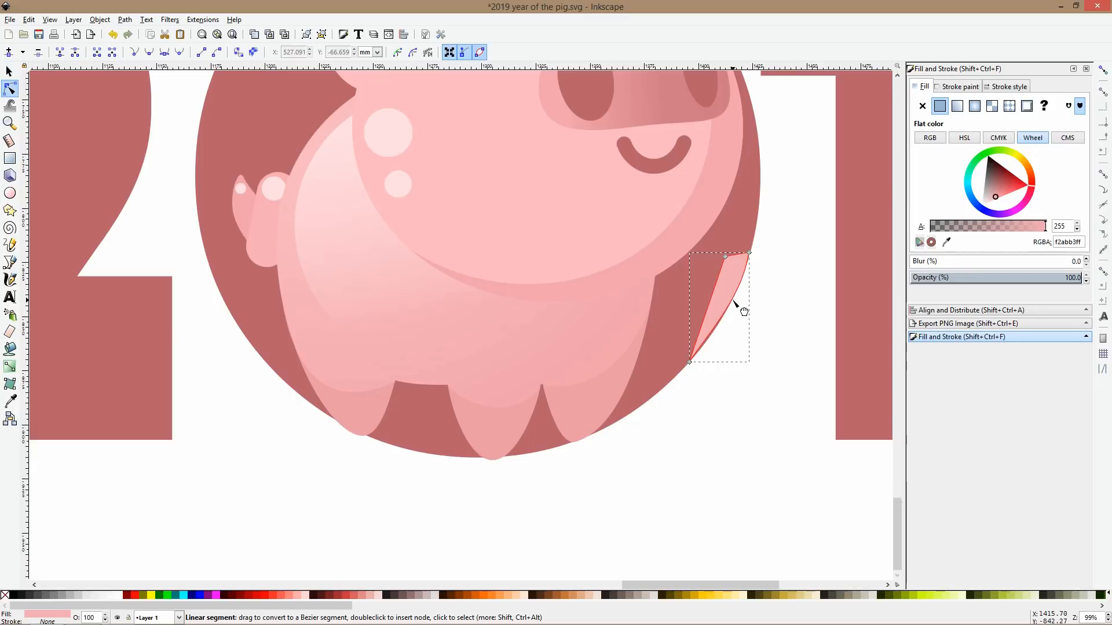
{"action": "left_click", "coordinate": [690, 362]}
{"action": "scroll", "coordinate": [706, 362], "scroll_direction": "up", "scroll_amount": 2}
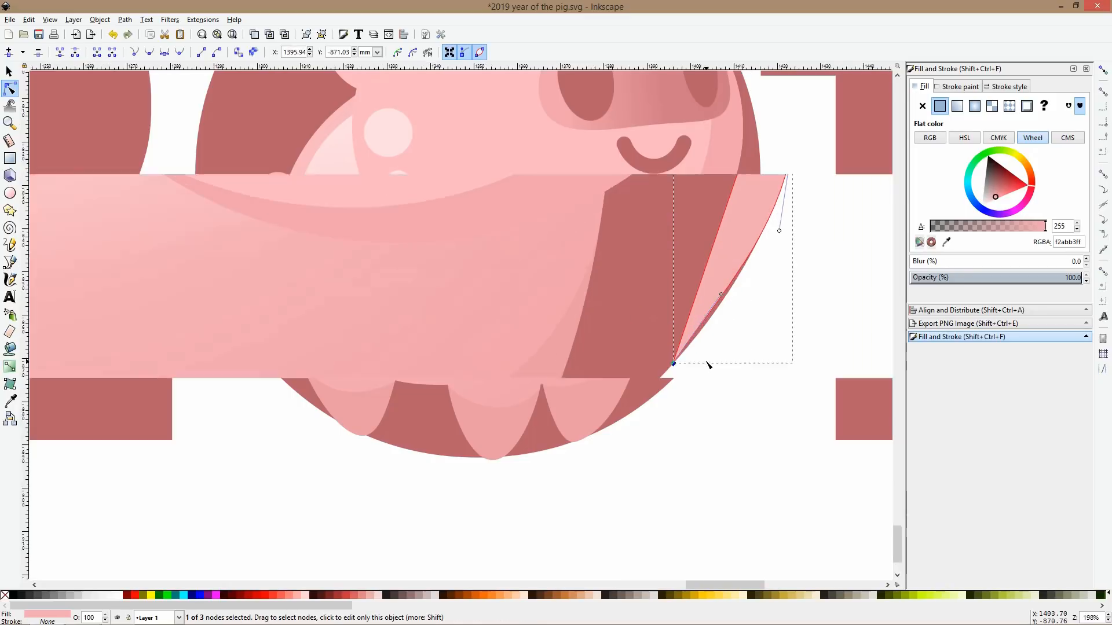
{"action": "scroll", "coordinate": [707, 365], "scroll_direction": "up", "scroll_amount": 1}
{"action": "left_click_drag", "start_coordinate": [728, 269], "coordinate": [733, 285]}
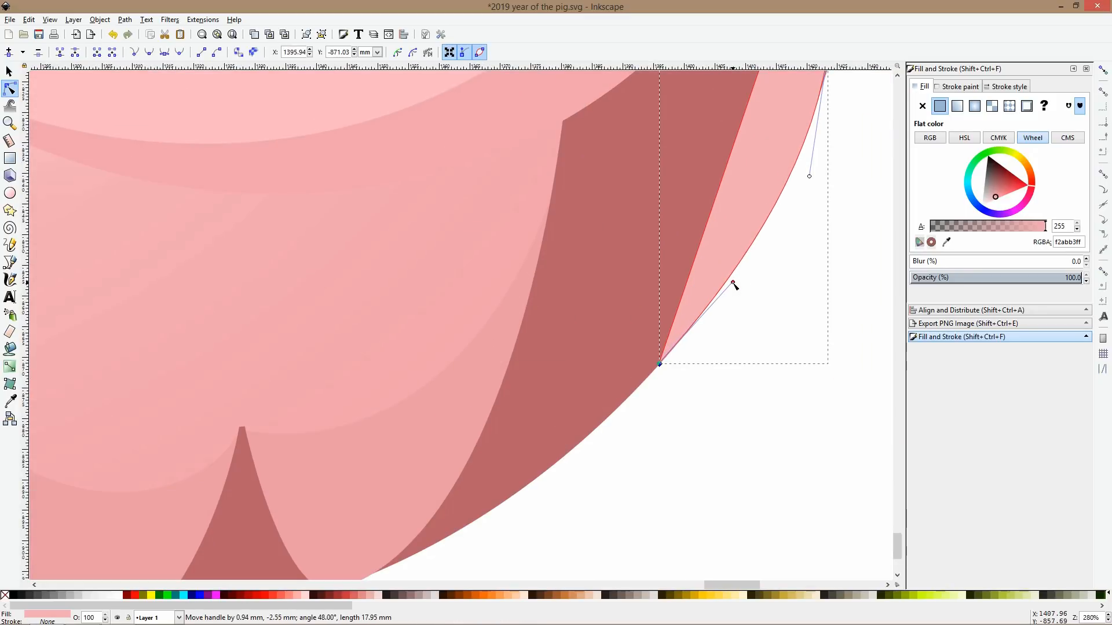
Round the pink shape's upper end by smoothing its top nodes and align its outer side with the zero's outline.
{"action": "scroll", "coordinate": [809, 248], "scroll_direction": "up", "scroll_amount": 10}
{"action": "left_click", "coordinate": [759, 297], "text": "ctrl"}
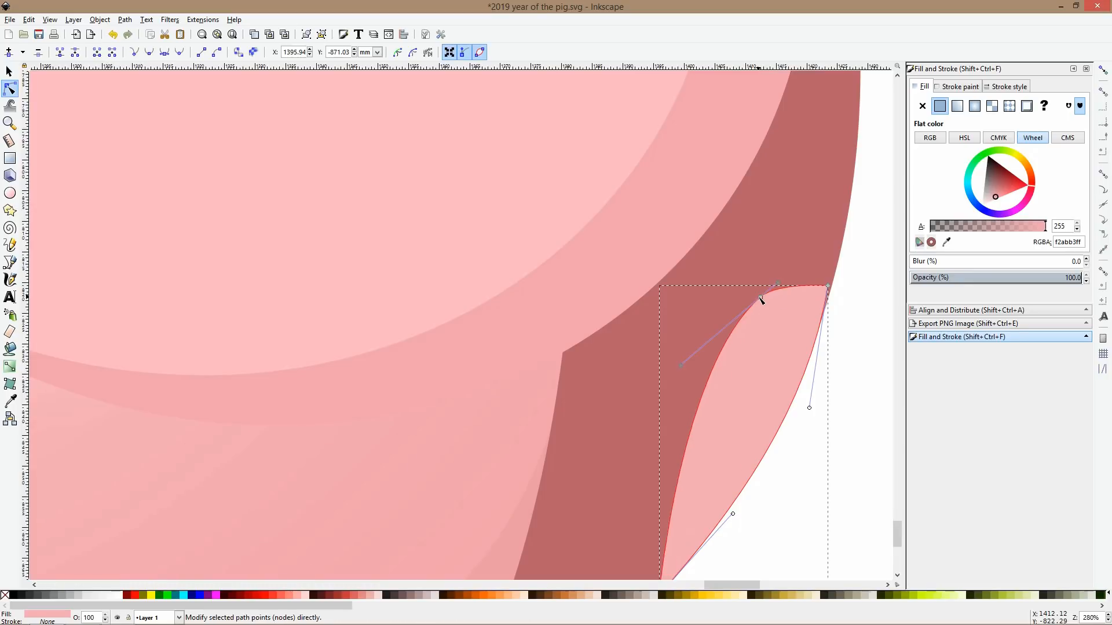
{"action": "left_click_drag", "start_coordinate": [835, 291], "coordinate": [835, 291]}
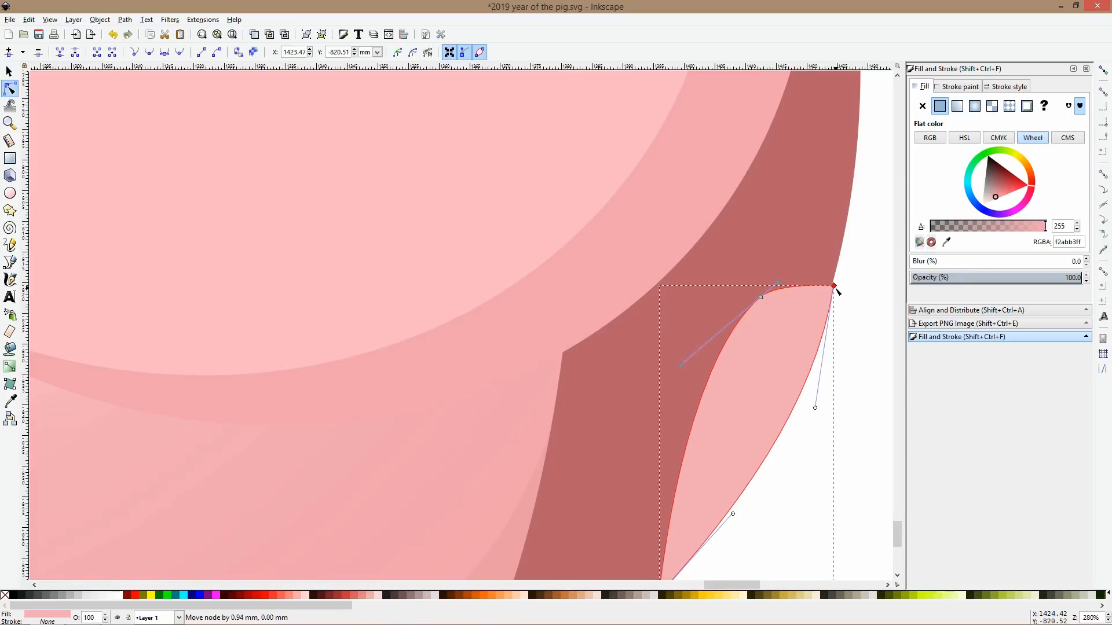
{"action": "left_click_drag", "start_coordinate": [812, 410], "coordinate": [804, 413]}
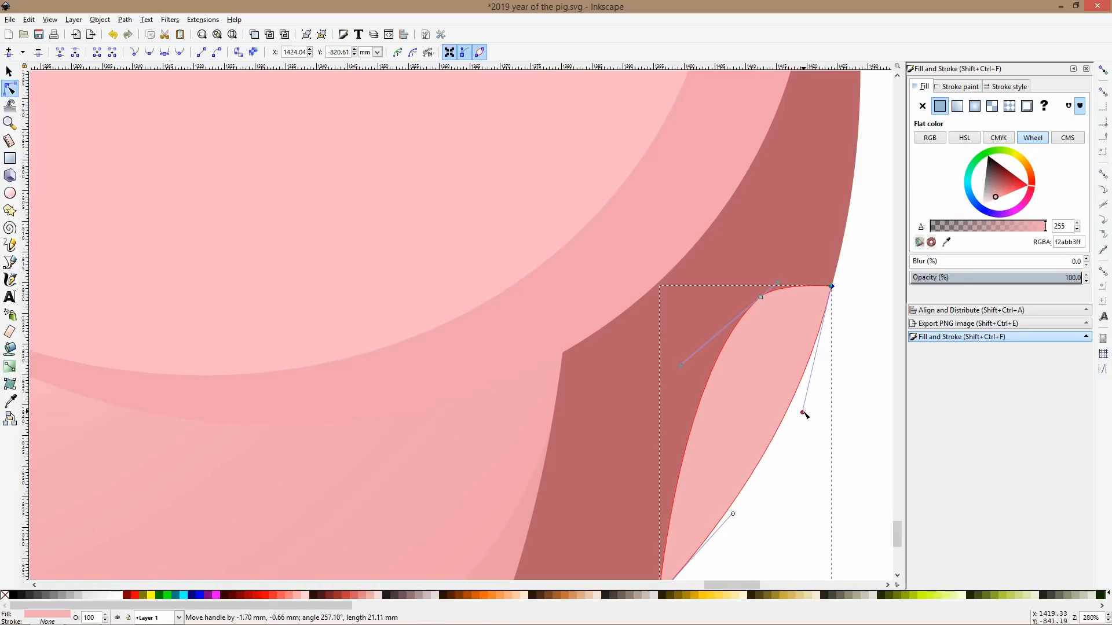
{"action": "left_click_drag", "start_coordinate": [823, 291], "coordinate": [829, 253]}
{"action": "left_click_drag", "start_coordinate": [759, 298], "coordinate": [762, 249]}
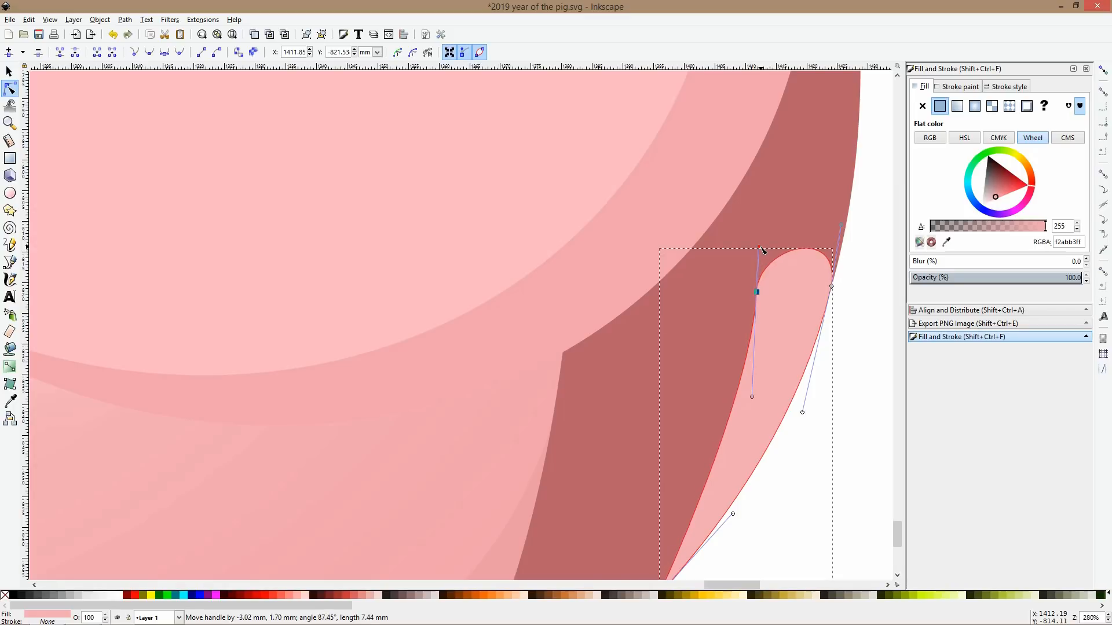
Refine the rounded top and upper inner side of the pink shape, setting the inner node's lower handle to about 20 mm.
{"action": "key", "text": "s"}
{"action": "scroll", "coordinate": [800, 267], "scroll_direction": "down", "scroll_amount": 4, "text": "ctrl"}
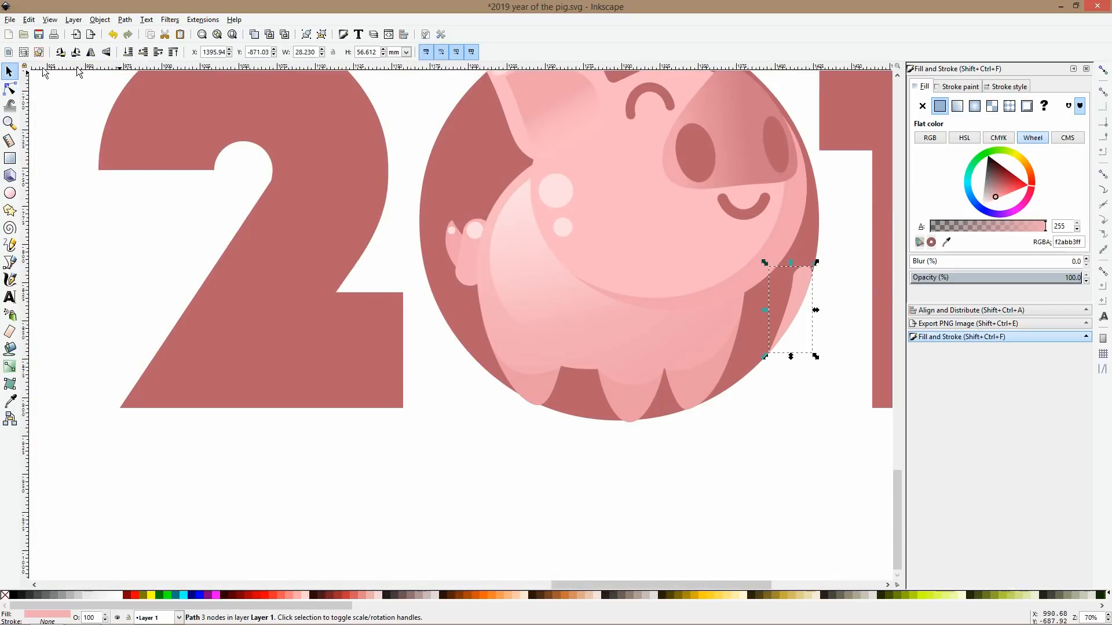
{"action": "left_click", "coordinate": [10, 90]}
{"action": "scroll", "coordinate": [787, 284], "scroll_direction": "up", "scroll_amount": 3, "text": "ctrl"}
{"action": "left_click_drag", "start_coordinate": [827, 224], "coordinate": [828, 219]}
{"action": "double_click", "coordinate": [800, 259]}
{"action": "mouse_move", "coordinate": [801, 333]}
{"action": "left_mouse_down"}
{"action": "mouse_move", "coordinate": [805, 353]}
{"action": "mouse_move", "coordinate": [807, 322]}
{"action": "mouse_move", "coordinate": [805, 346]}
{"action": "left_mouse_up"}
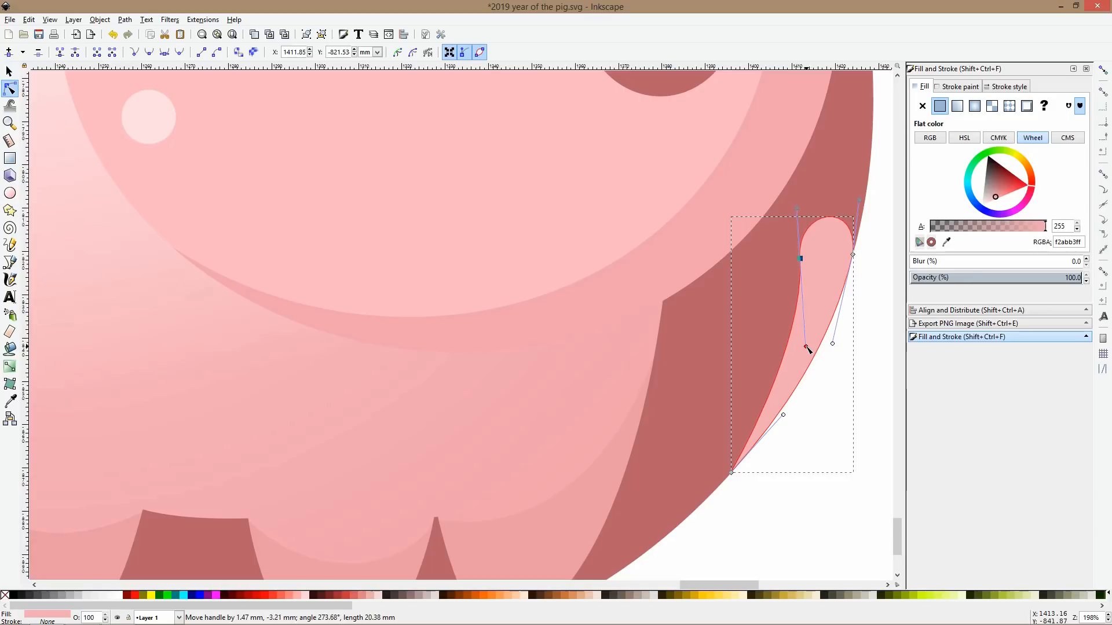
Curve the pink shape's inner side near the lower tip by extending a handle from the tip node.
{"action": "left_click", "coordinate": [732, 473]}
{"action": "left_click_drag", "start_coordinate": [754, 424], "coordinate": [760, 424]}
{"action": "left_click_drag", "start_coordinate": [736, 471], "coordinate": [775, 409]}
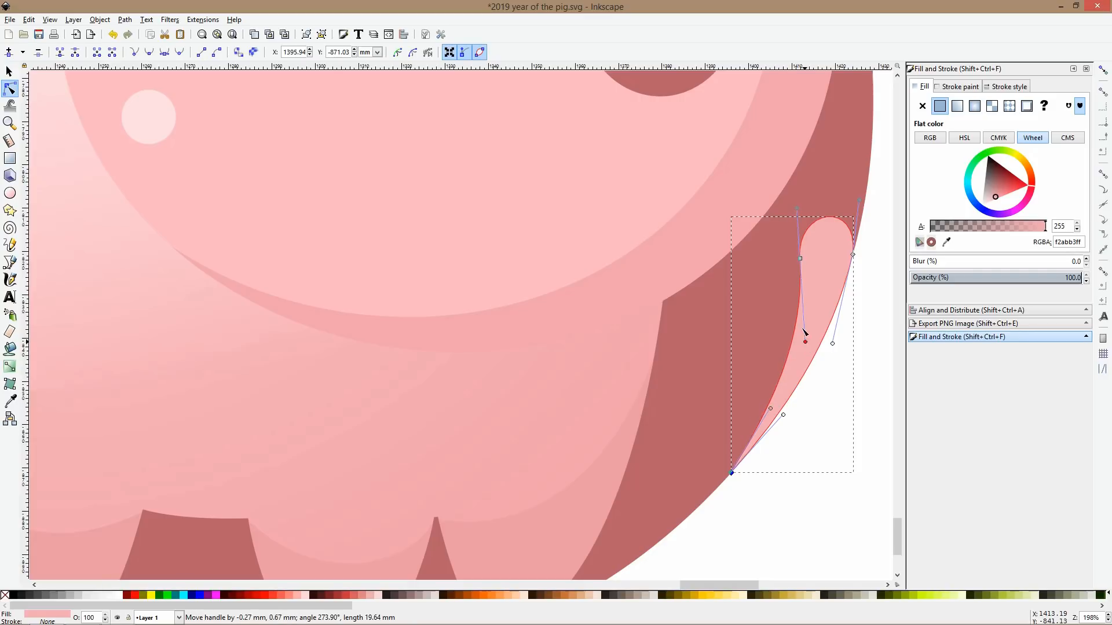
{"action": "key", "text": "s"}
{"action": "scroll", "coordinate": [832, 368], "scroll_direction": "down", "scroll_amount": 3, "text": "ctrl"}
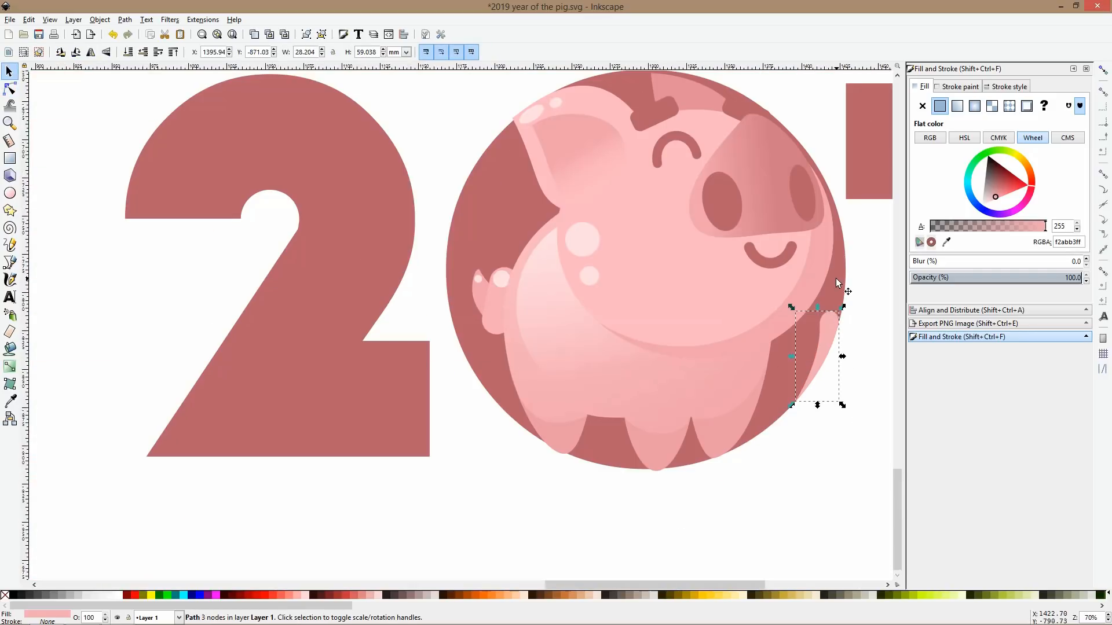
{"action": "left_click", "coordinate": [837, 279]}
{"action": "key", "text": "Delete"}
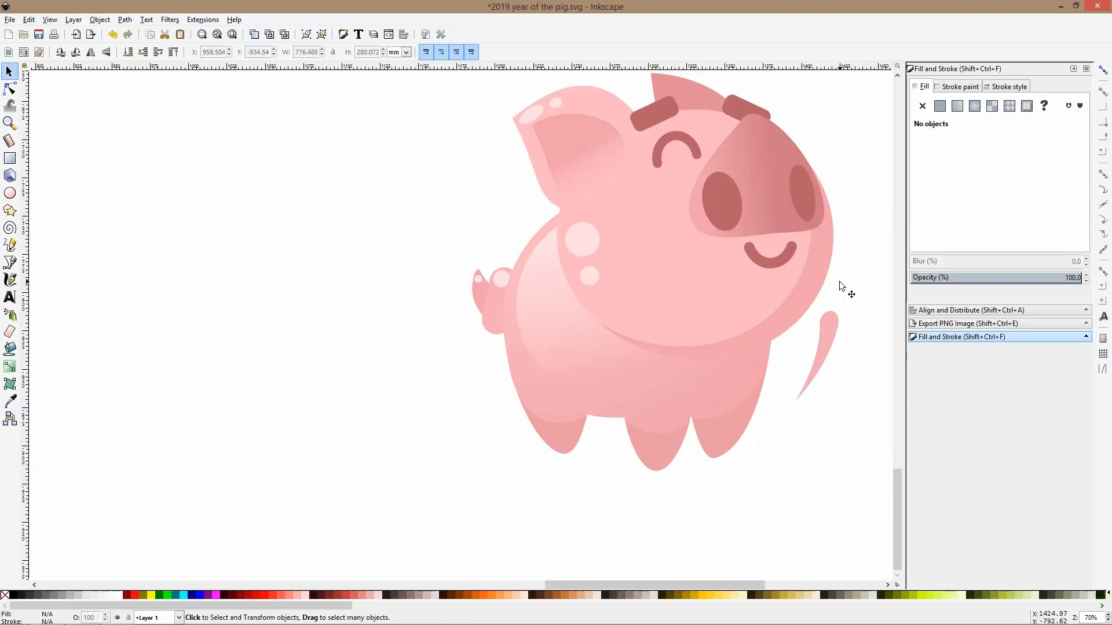
{"action": "key", "text": "ctrl+z"}
Resize the pink accent to about 40 by 73 mm, rotating it to sit along the zero's lower right edge.
{"action": "left_click", "coordinate": [838, 325]}
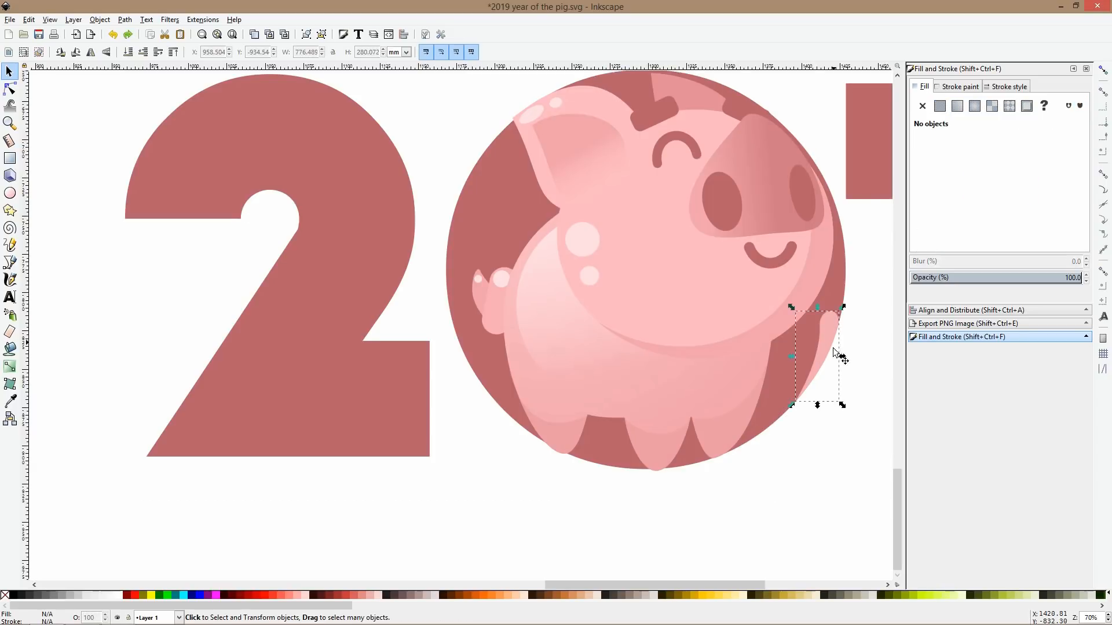
{"action": "left_click_drag", "start_coordinate": [791, 404], "coordinate": [763, 431]}
{"action": "mouse_move", "coordinate": [843, 309]}
{"action": "left_mouse_down"}
{"action": "mouse_move", "coordinate": [851, 322]}
{"action": "mouse_move", "coordinate": [826, 321]}
{"action": "left_mouse_up"}
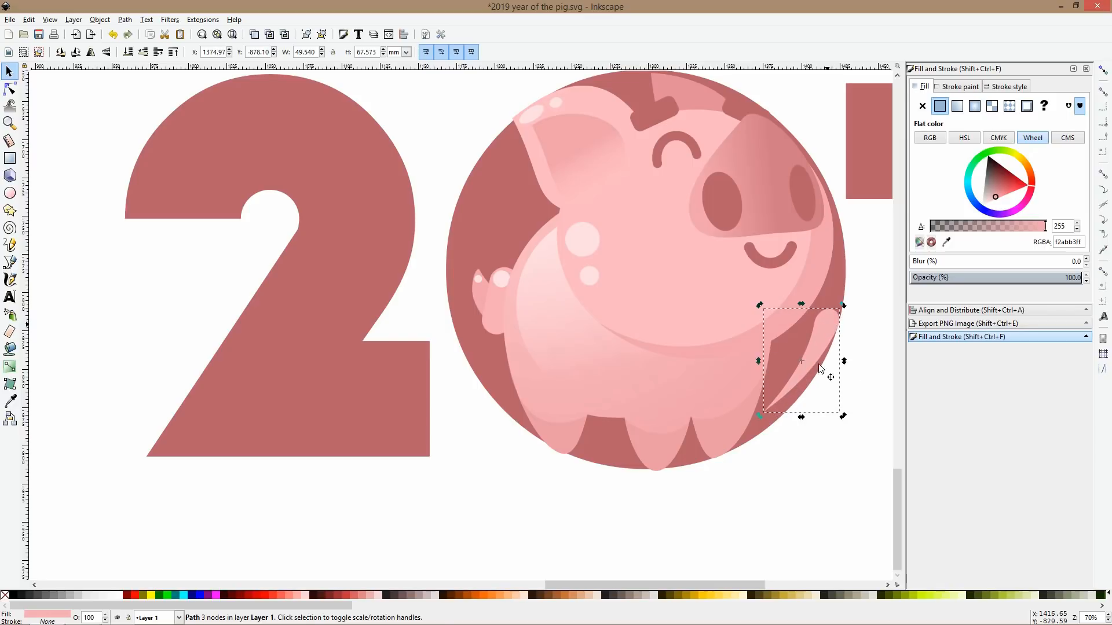
{"action": "scroll", "coordinate": [797, 405], "scroll_direction": "up", "scroll_amount": 2}
{"action": "left_click_drag", "start_coordinate": [728, 425], "coordinate": [745, 455]}
{"action": "left_click_drag", "start_coordinate": [858, 299], "coordinate": [790, 290]}
{"action": "left_click_drag", "start_coordinate": [822, 201], "coordinate": [818, 198]}
{"action": "left_click", "coordinate": [810, 263]}
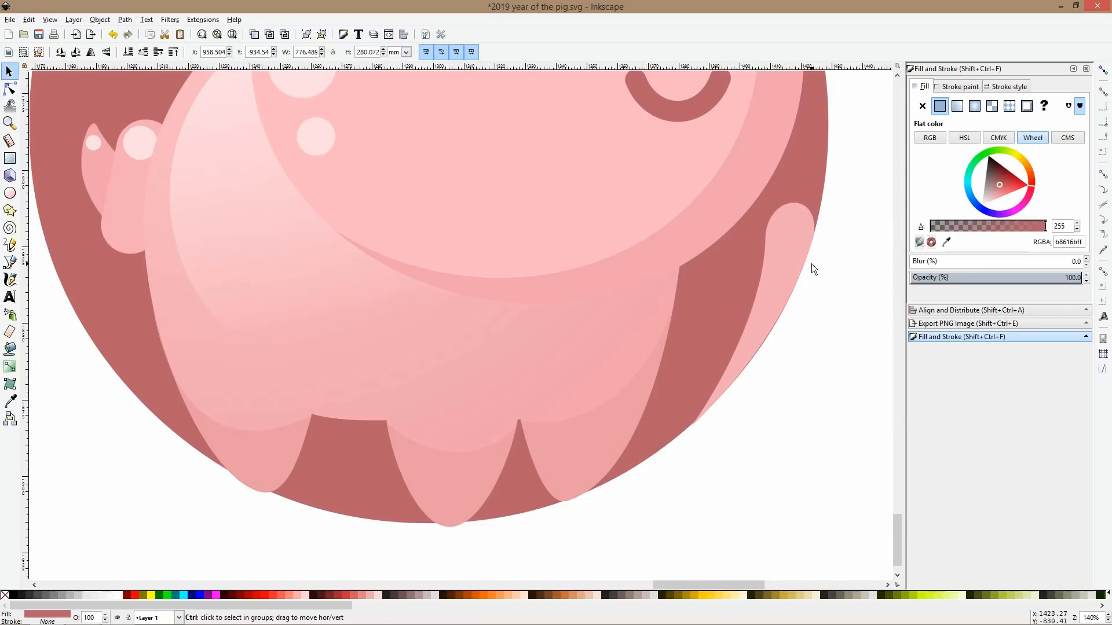
{"action": "scroll", "coordinate": [812, 263], "scroll_direction": "down", "scroll_amount": 5}
{"action": "scroll", "coordinate": [815, 265], "scroll_direction": "up", "scroll_amount": 3}
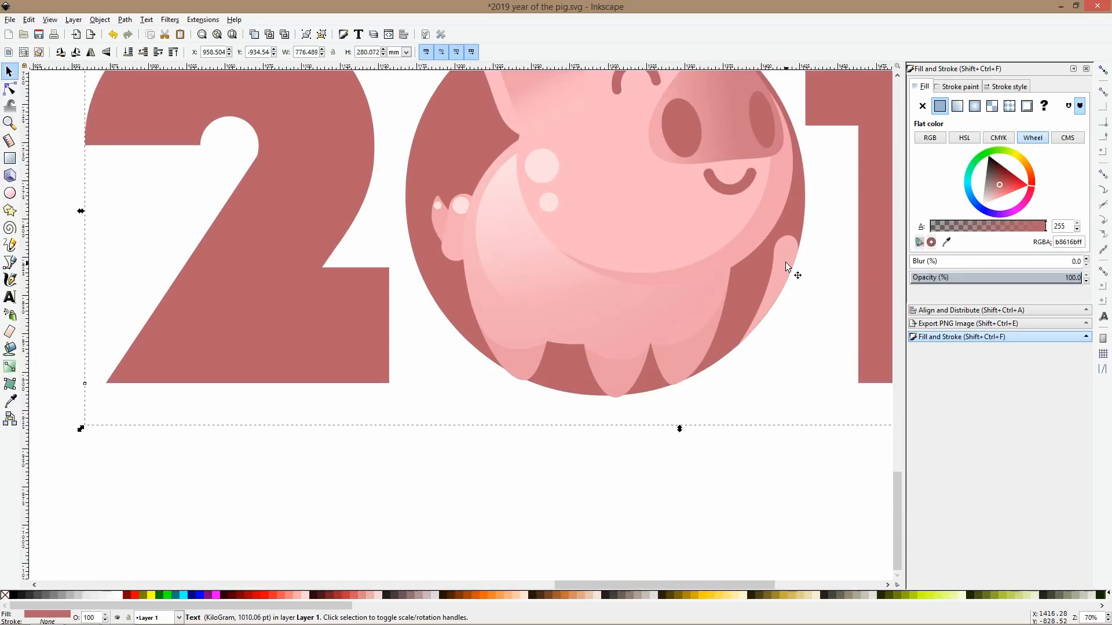
{"action": "scroll", "coordinate": [791, 289], "scroll_direction": "up", "scroll_amount": 4}
Duplicate the pink accent, flip the copy horizontally and vertically, and place it along the zero's upper left edge.
{"action": "left_click", "coordinate": [794, 343]}
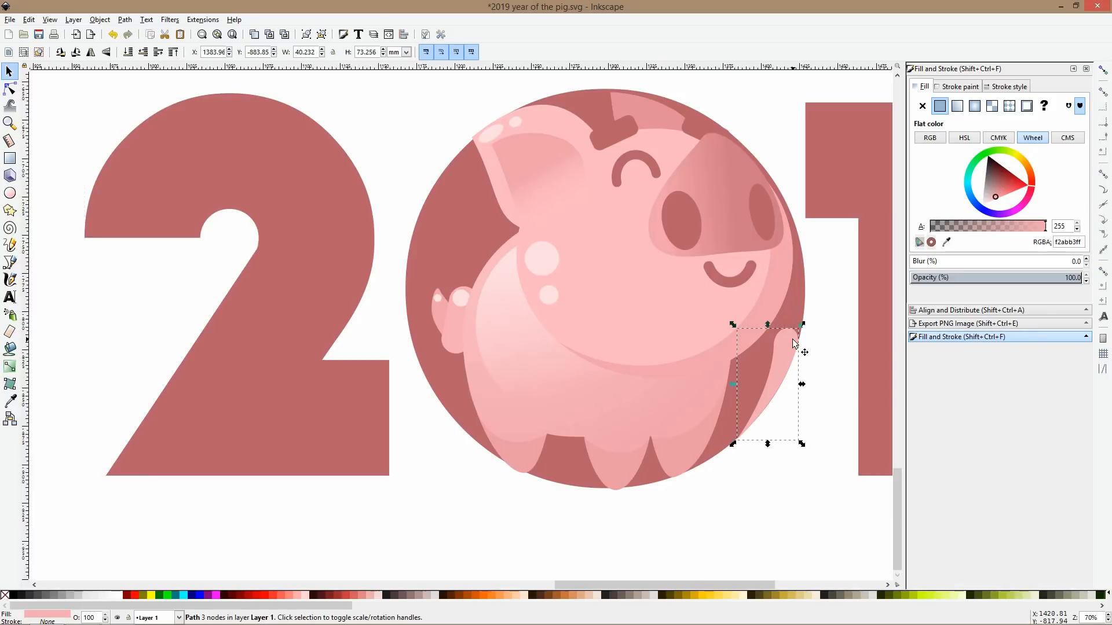
{"action": "key", "text": "h"}
{"action": "key", "text": "v"}
{"action": "left_click_drag", "start_coordinate": [757, 429], "coordinate": [423, 245]}
{"action": "left_click", "coordinate": [422, 245]}
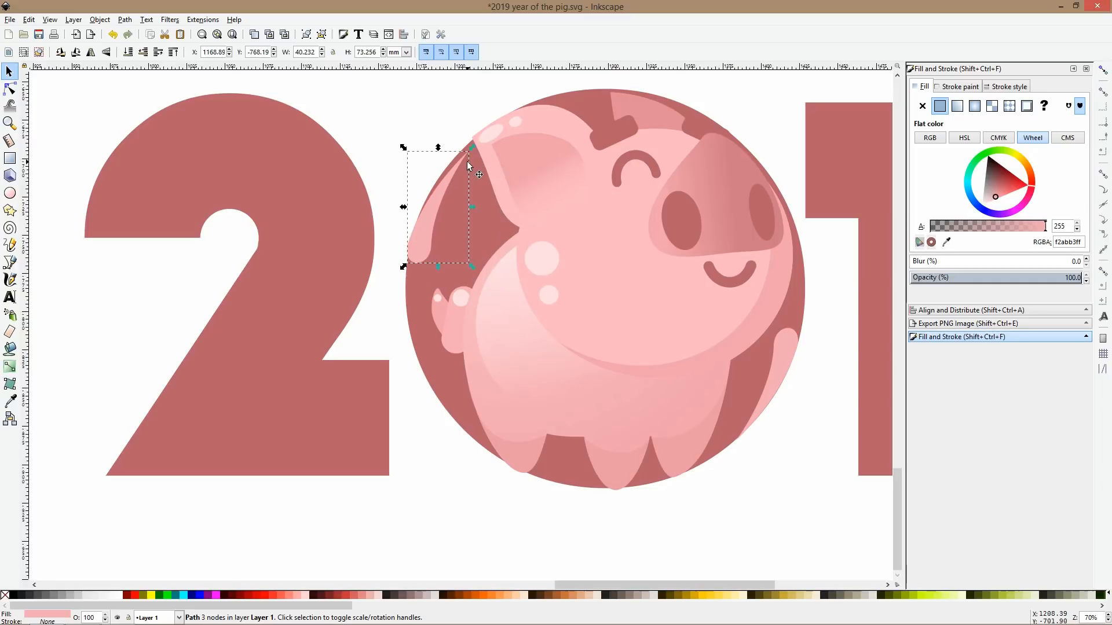
Resize and rotate the upper left accent to about 36 by 80 mm so it fits against the zero's edge.
{"action": "mouse_move", "coordinate": [471, 146]}
{"action": "left_mouse_down"}
{"action": "mouse_move", "coordinate": [443, 175]}
{"action": "mouse_move", "coordinate": [460, 149]}
{"action": "left_mouse_up"}
{"action": "scroll", "coordinate": [461, 149], "scroll_direction": "up", "scroll_amount": 1}
{"action": "scroll", "coordinate": [461, 152], "scroll_direction": "down", "scroll_amount": 2}
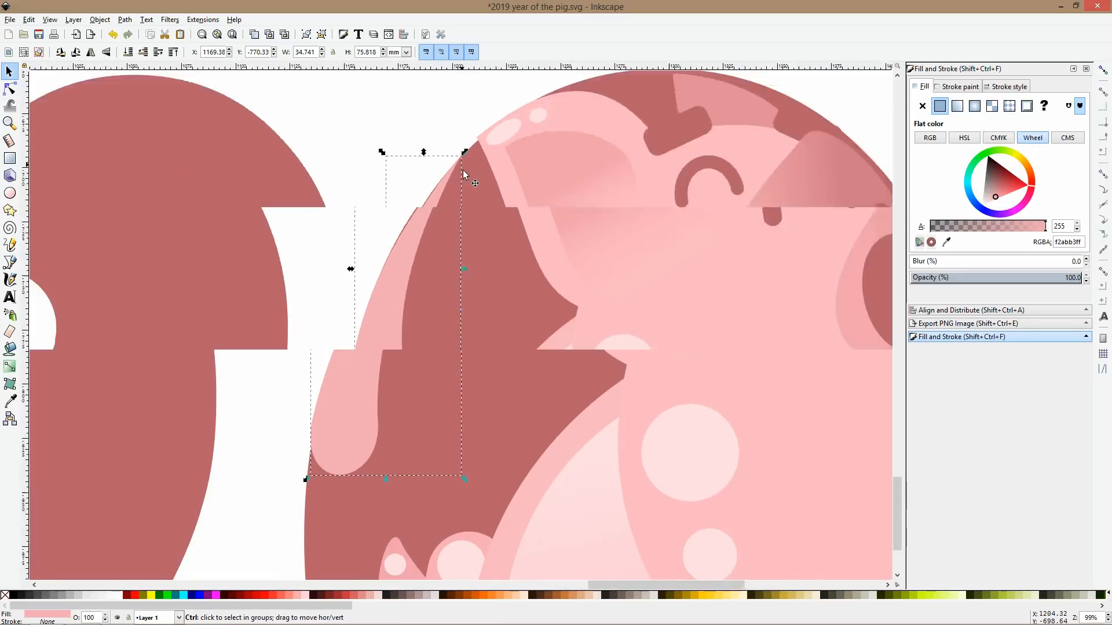
{"action": "left_click_drag", "start_coordinate": [467, 245], "coordinate": [469, 249]}
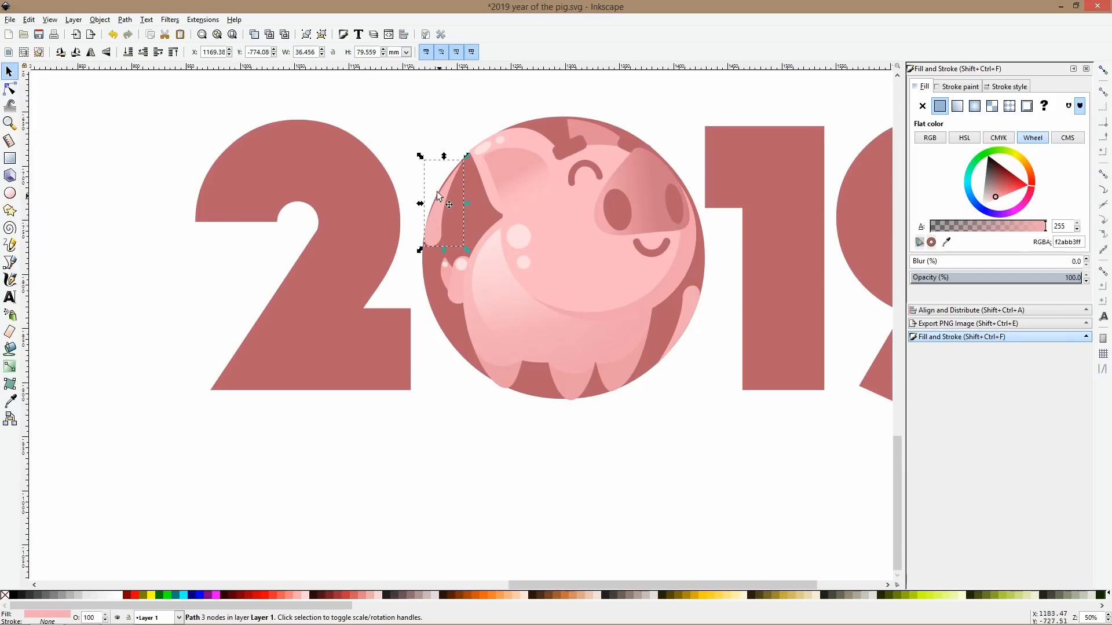
Bend the upper left accent's outer side outward to follow the zero's outline.
{"action": "left_click", "coordinate": [9, 88]}
{"action": "scroll", "coordinate": [467, 194], "scroll_direction": "up", "scroll_amount": 2}
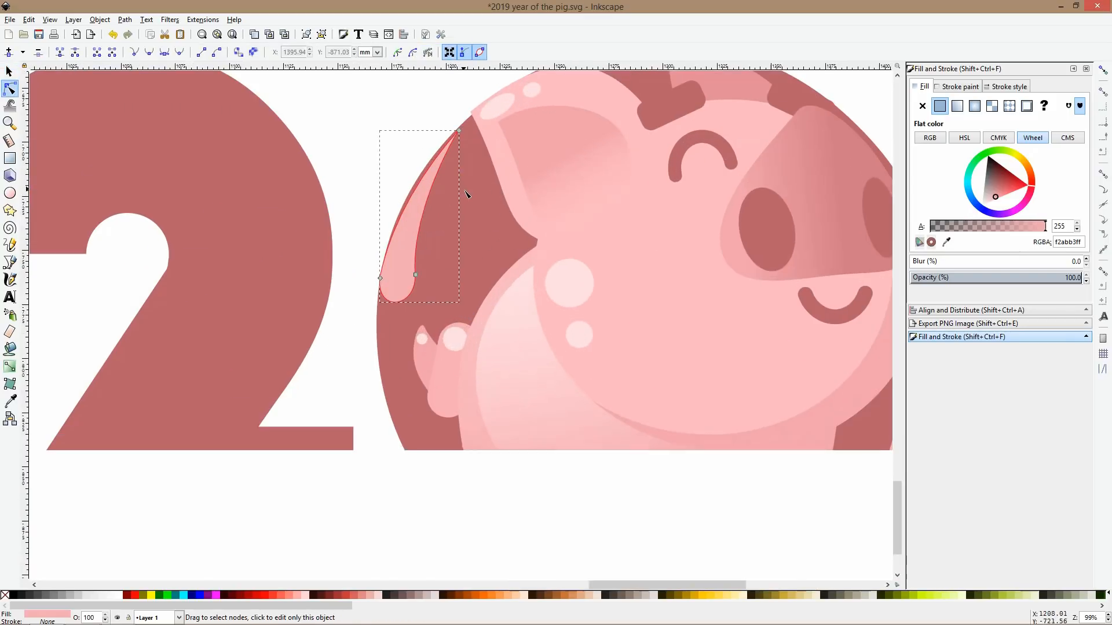
{"action": "left_click_drag", "start_coordinate": [411, 192], "coordinate": [409, 190]}
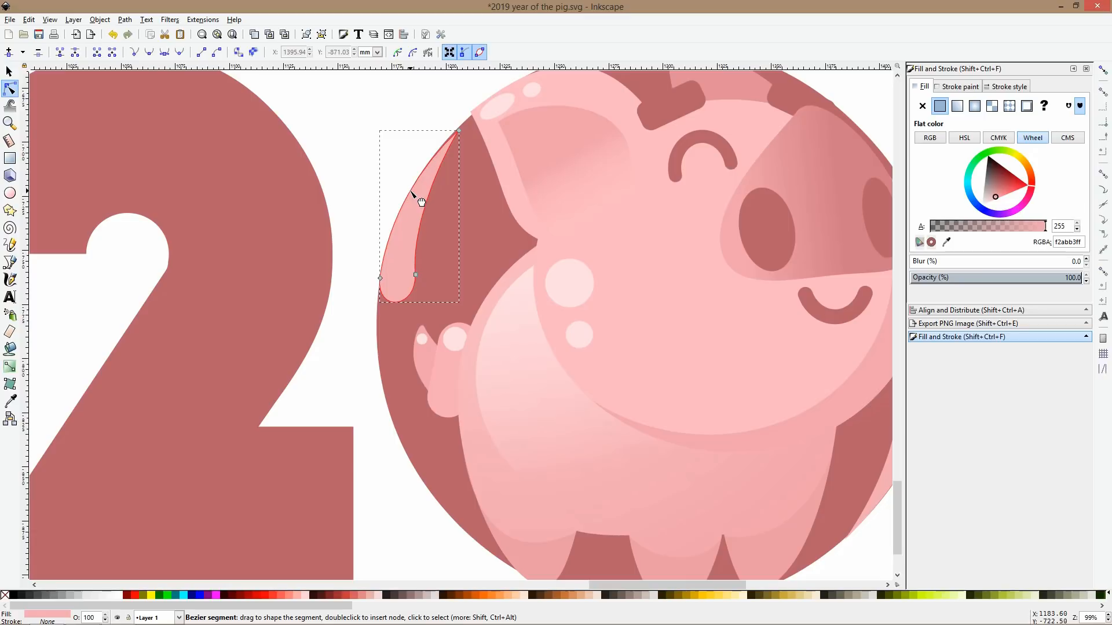
{"action": "key", "text": "s"}
{"action": "scroll", "coordinate": [481, 214], "scroll_direction": "down", "scroll_amount": 6}
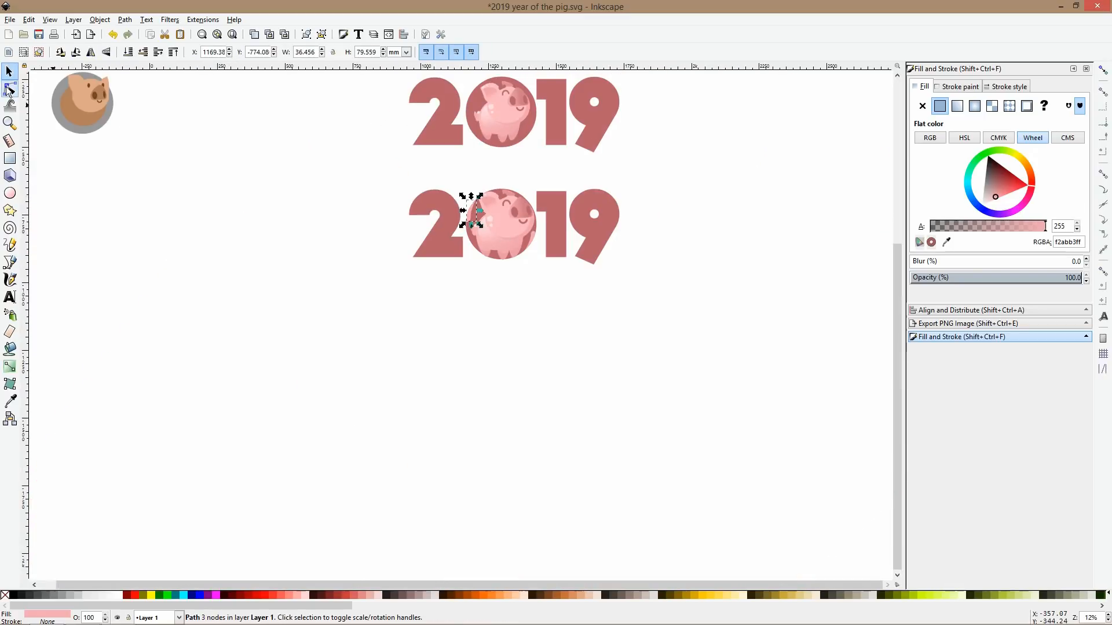
{"action": "left_click", "coordinate": [431, 210]}
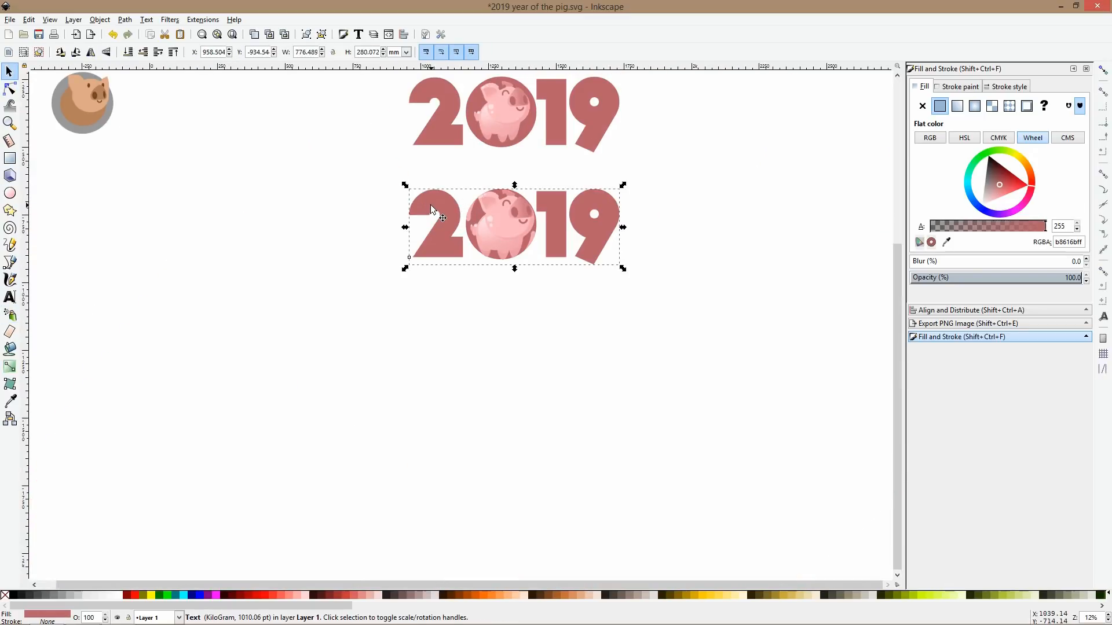
{"action": "left_click_drag", "start_coordinate": [417, 225], "coordinate": [399, 418]}
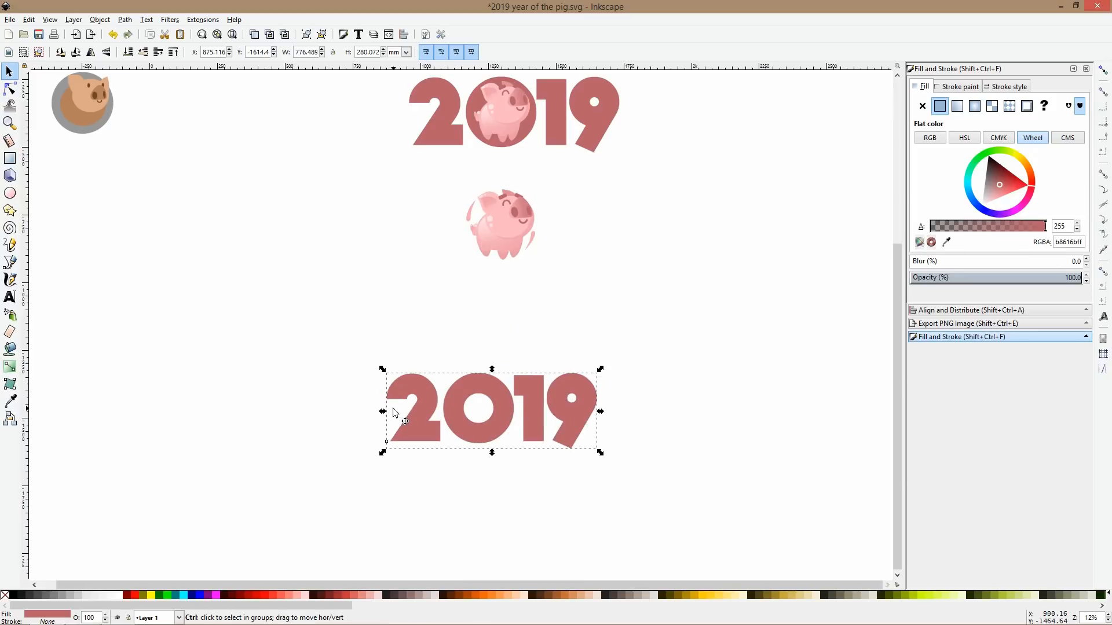
{"action": "key", "text": "ctrl+z"}
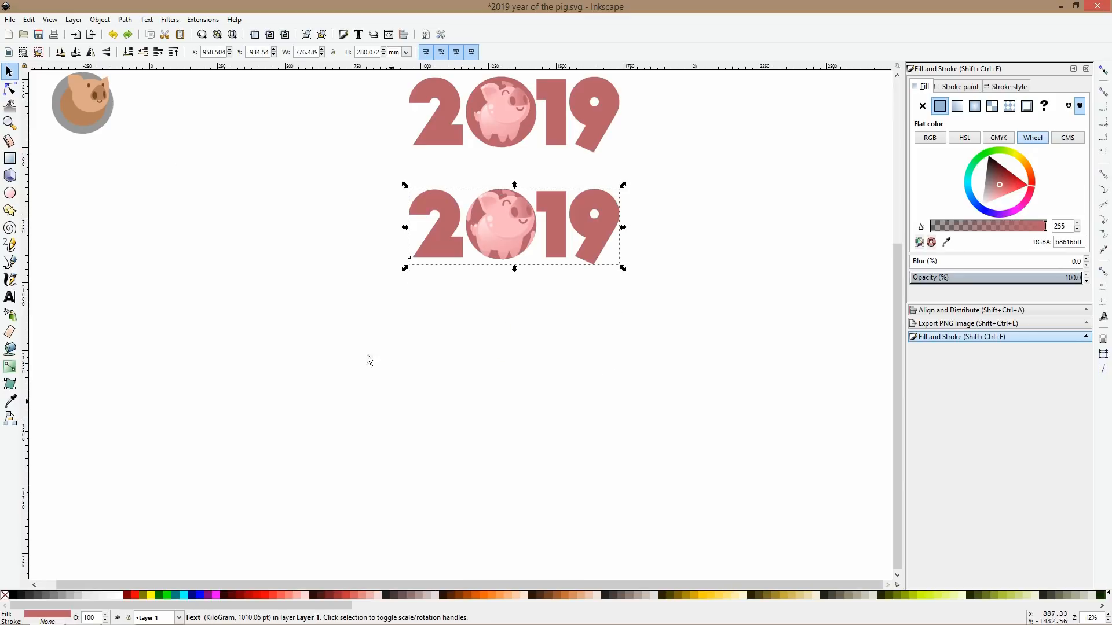
Convert the lower 2019 lettering from text to paths.
{"action": "left_click", "coordinate": [125, 21]}
{"action": "left_click", "coordinate": [153, 36]}
{"action": "scroll", "coordinate": [499, 216], "scroll_direction": "up", "scroll_amount": 1}
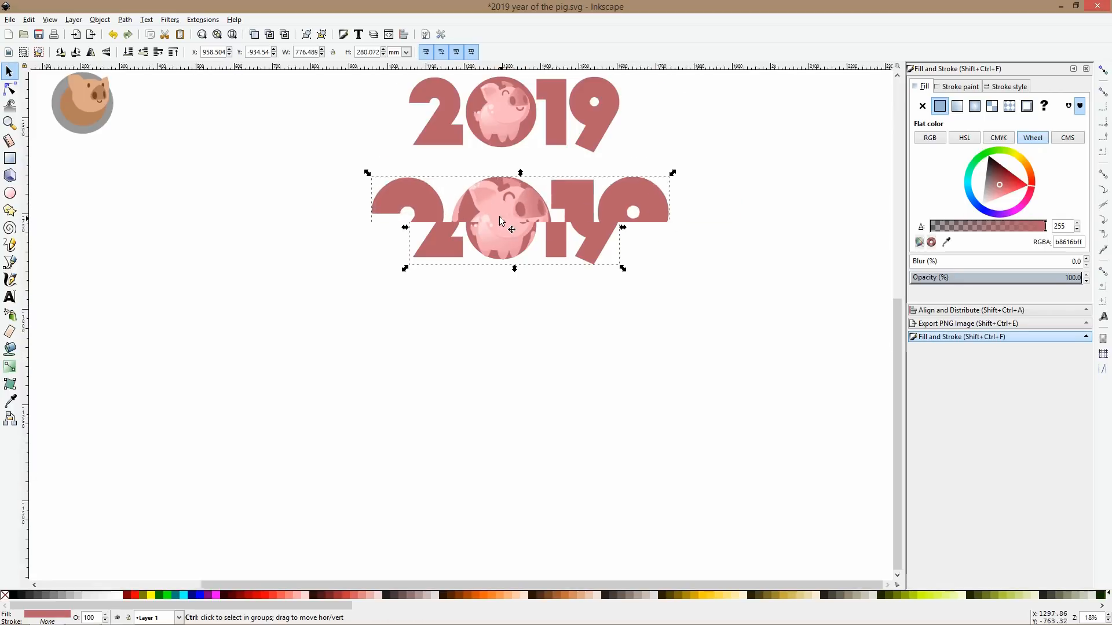
{"action": "scroll", "coordinate": [450, 206], "scroll_direction": "up", "scroll_amount": 1}
Try the lower design without the zero behind the pig, and undo the deletion.
{"action": "left_click", "coordinate": [451, 206], "text": "ctrl"}
{"action": "key", "text": "Delete"}
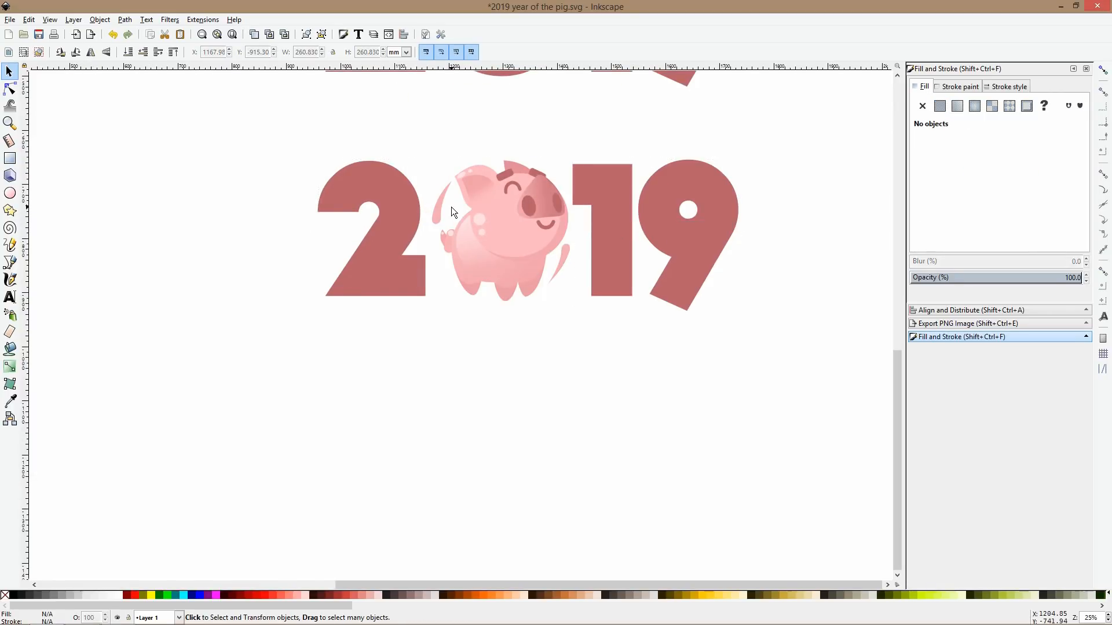
{"action": "scroll", "coordinate": [762, 260], "scroll_direction": "down", "scroll_amount": 4}
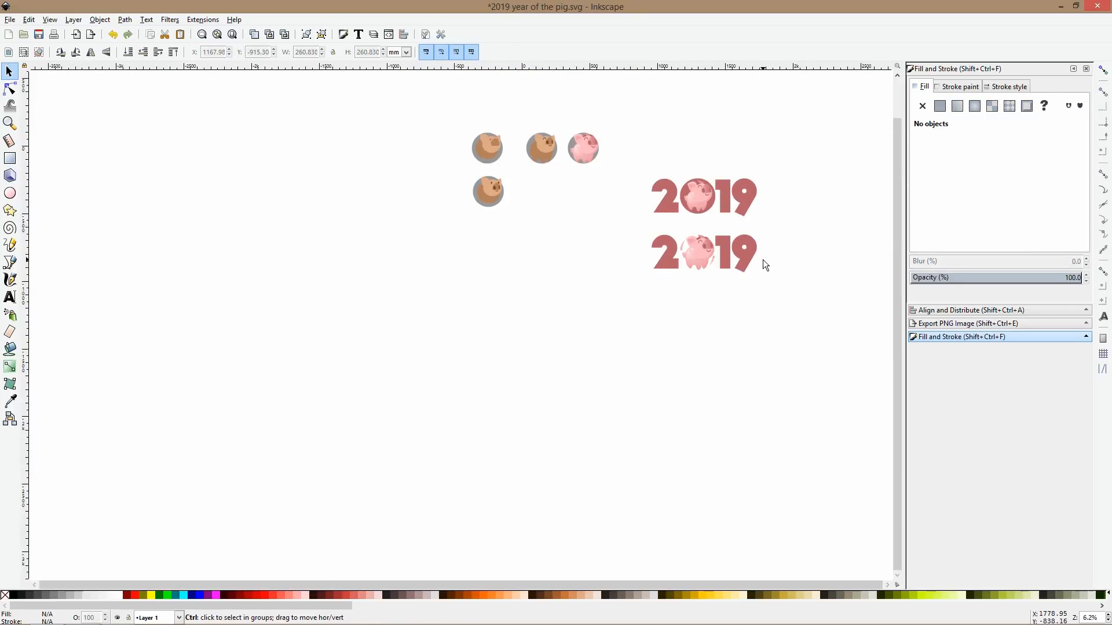
{"action": "scroll", "coordinate": [762, 259], "scroll_direction": "up", "scroll_amount": 4}
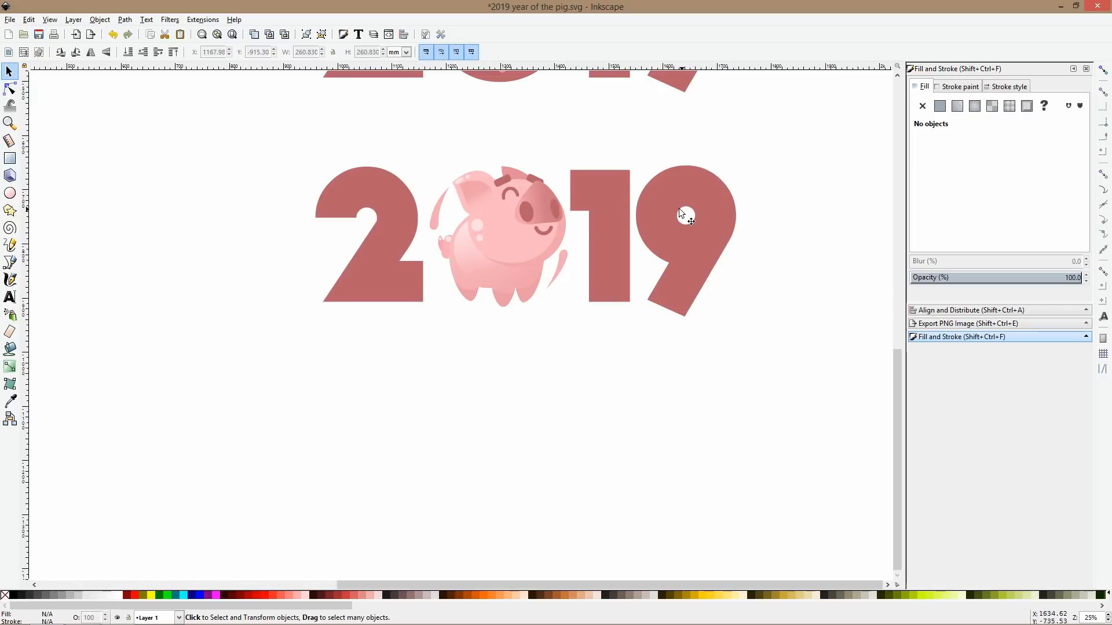
{"action": "key", "text": "ctrl+z"}
{"action": "scroll", "coordinate": [620, 224], "scroll_direction": "down", "scroll_amount": 3}
{"action": "scroll", "coordinate": [651, 204], "scroll_direction": "up", "scroll_amount": 2}
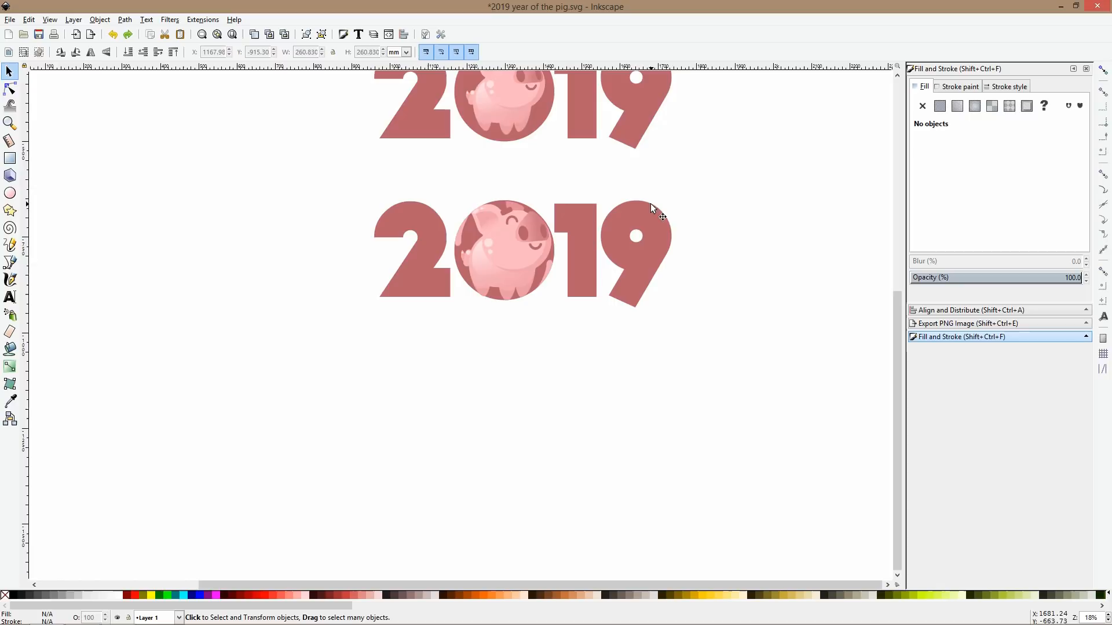
Duplicate the lower 2019 design with its pig and both accents, and place the copy directly below it.
{"action": "left_click_drag", "start_coordinate": [717, 257], "coordinate": [315, 428]}
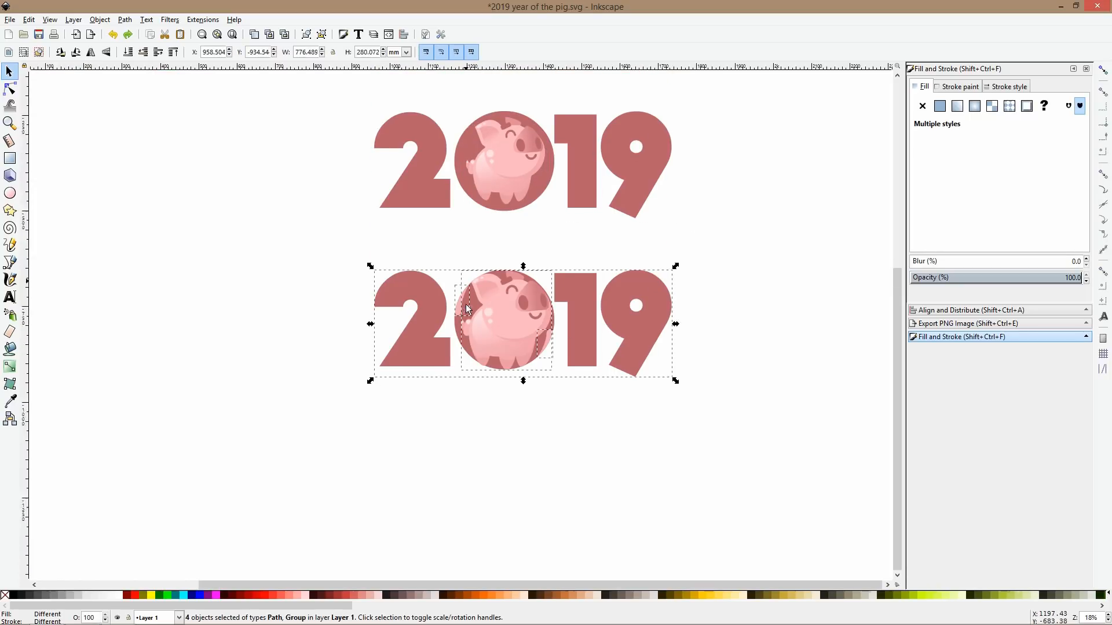
{"action": "scroll", "coordinate": [481, 291], "scroll_direction": "down", "scroll_amount": 3}
{"action": "left_click_drag", "start_coordinate": [484, 325], "coordinate": [484, 446]}
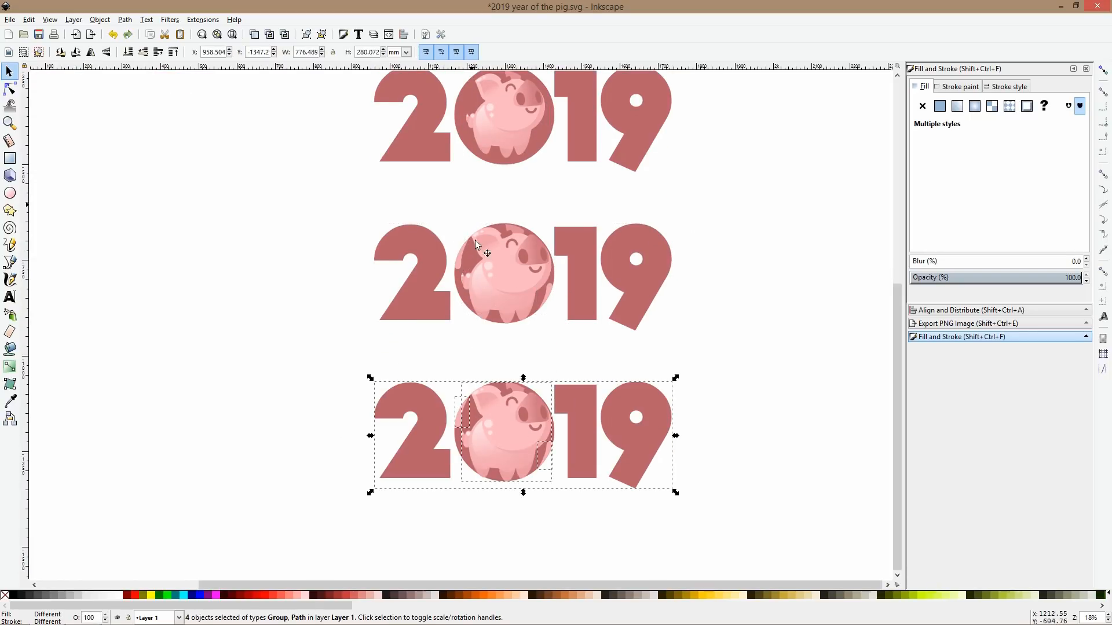
Delete the zero behind the pig in the middle 2019 design.
{"action": "left_click", "coordinate": [470, 259]}
{"action": "key", "text": "Delete"}
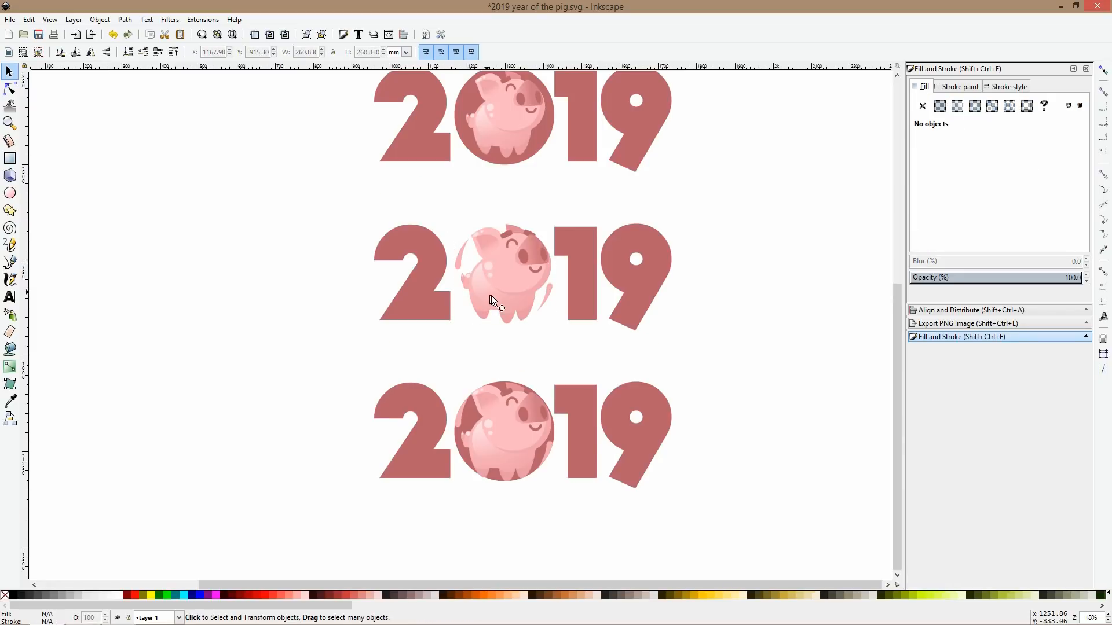
{"action": "scroll", "coordinate": [486, 319], "scroll_direction": "down", "scroll_amount": 3}
{"action": "scroll", "coordinate": [450, 346], "scroll_direction": "up", "scroll_amount": 2}
Delete both pink accents beside the pig in the bottom 2019 design.
{"action": "left_click", "coordinate": [450, 348], "text": "ctrl"}
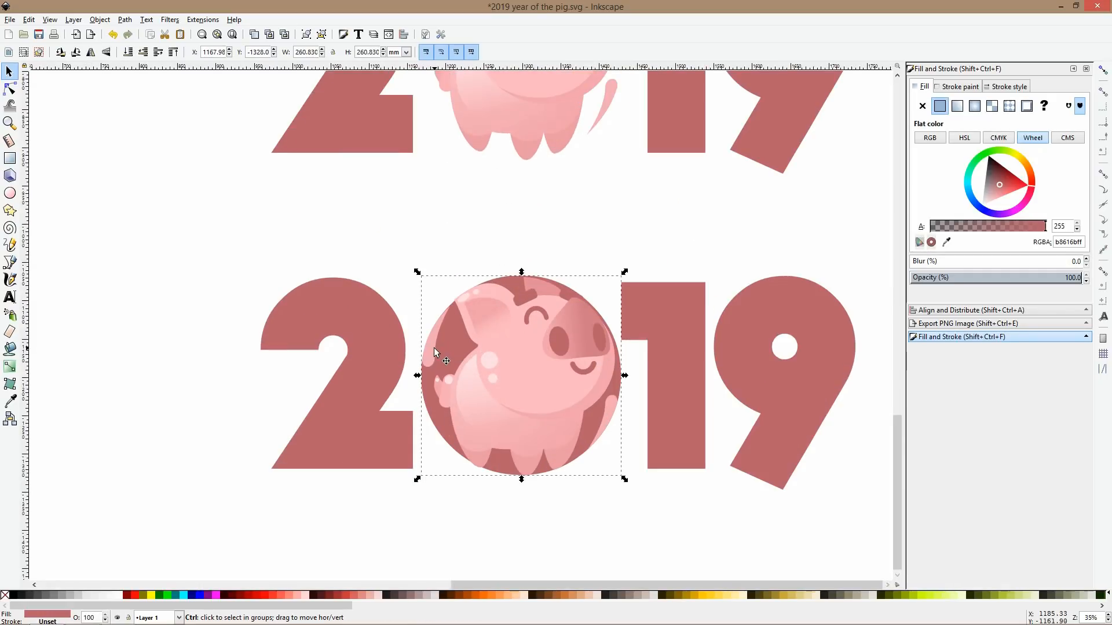
{"action": "left_click", "coordinate": [434, 348], "text": "ctrl"}
{"action": "left_click", "coordinate": [610, 412], "text": "shift"}
{"action": "key", "text": "Delete"}
Fill the zero behind the pig in the bottom design with light grey b3b3b3.
{"action": "left_click", "coordinate": [346, 454]}
{"action": "left_click", "coordinate": [440, 359], "text": "ctrl"}
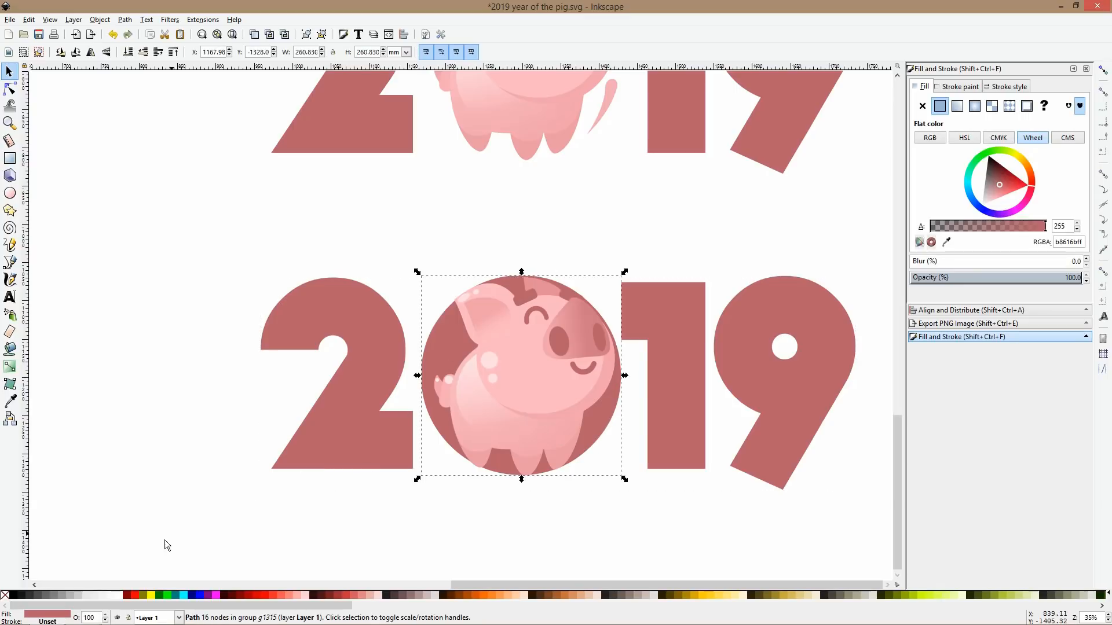
{"action": "left_click", "coordinate": [89, 596]}
{"action": "left_click", "coordinate": [71, 597]}
{"action": "left_click", "coordinate": [602, 245]}
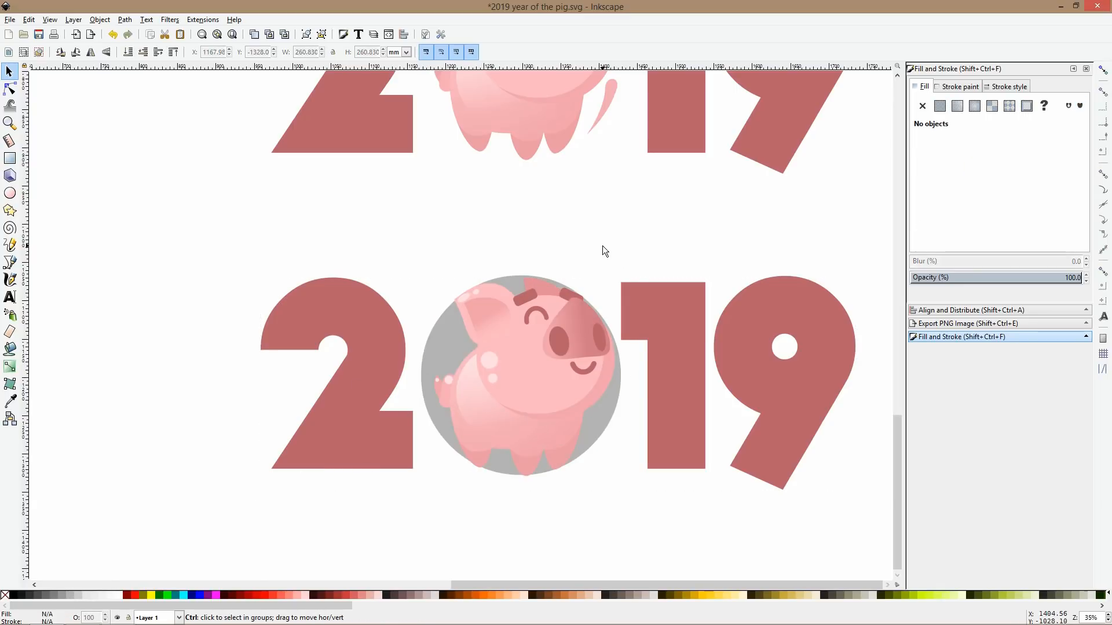
Fill the zero behind the pig in the bottom 2019 design with light blue aaeeff.
{"action": "left_click", "coordinate": [445, 348], "text": "ctrl"}
{"action": "scroll", "coordinate": [868, 596], "scroll_direction": "down", "scroll_amount": 5}
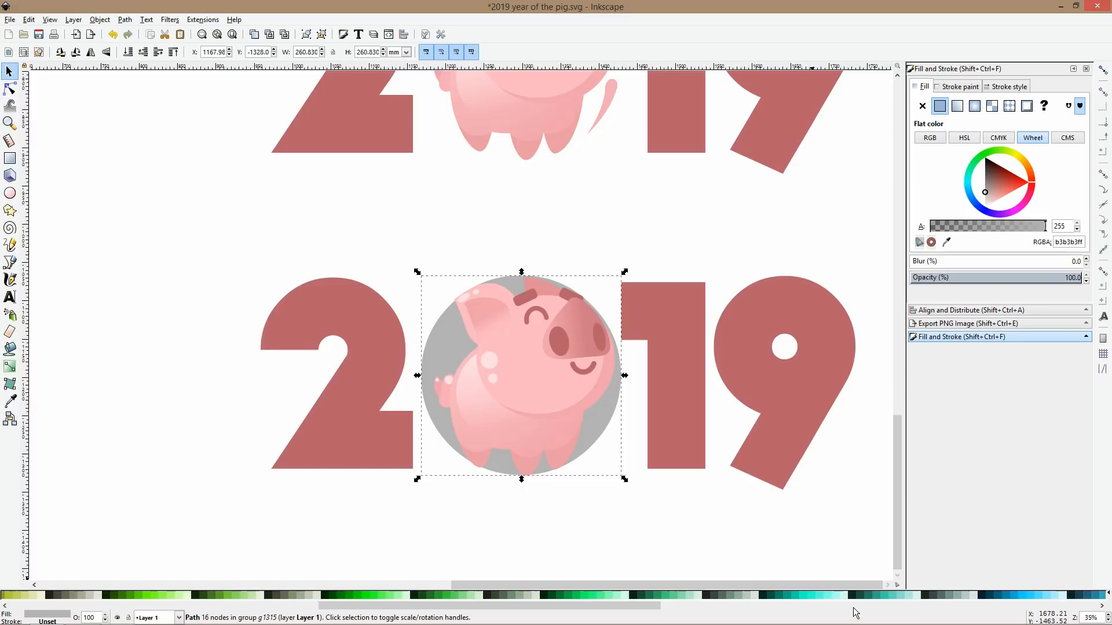
{"action": "left_click", "coordinate": [1060, 596]}
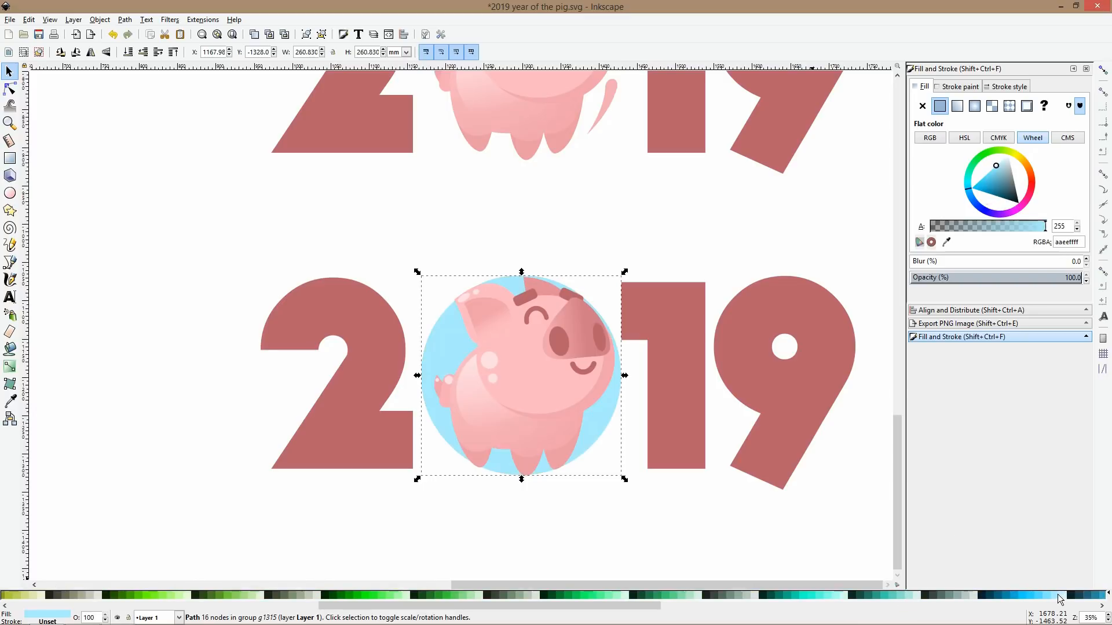
{"action": "left_click", "coordinate": [608, 170]}
Duplicate the top 2019 design with its pig and place the copy below the light-blue zero design.
{"action": "scroll", "coordinate": [640, 212], "scroll_direction": "down", "scroll_amount": 4}
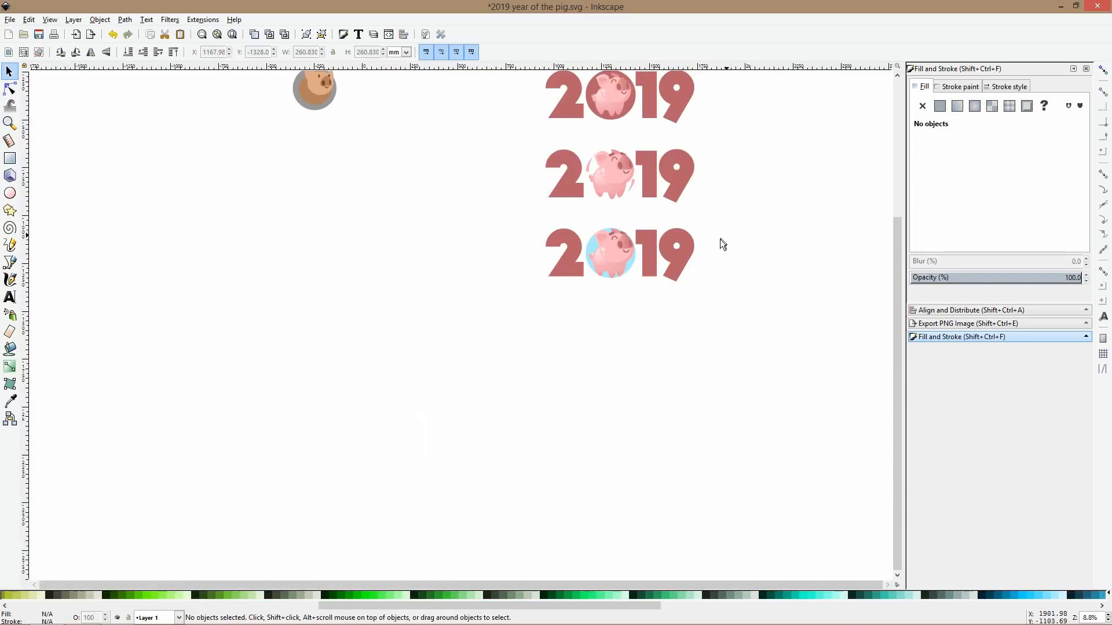
{"action": "scroll", "coordinate": [666, 195], "scroll_direction": "up", "scroll_amount": 3}
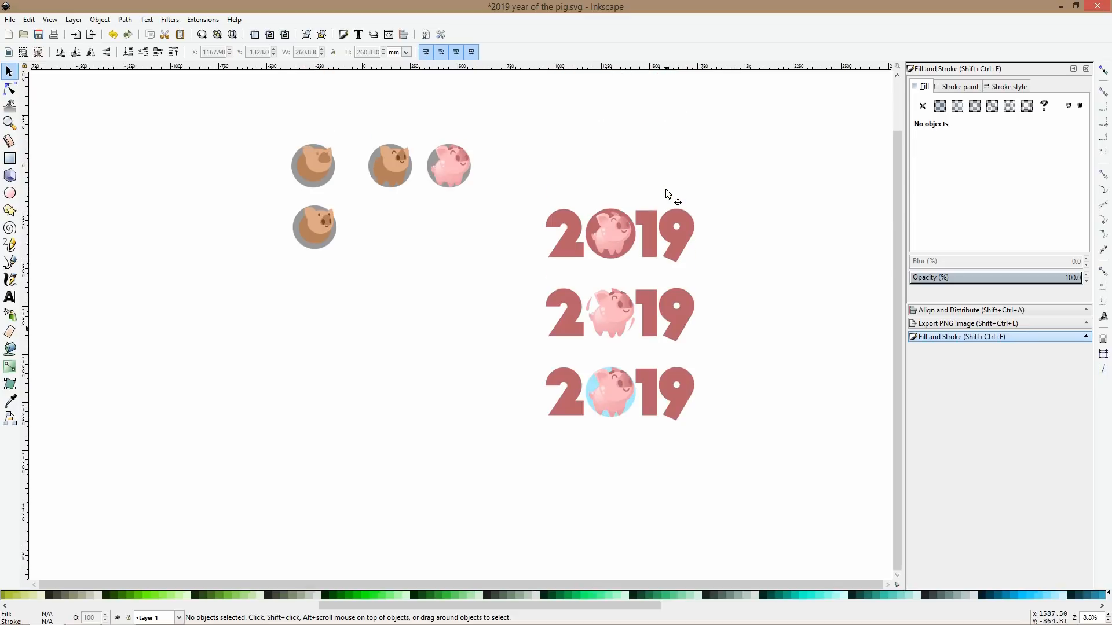
{"action": "scroll", "coordinate": [673, 312], "scroll_direction": "up", "scroll_amount": 4}
{"action": "scroll", "coordinate": [672, 313], "scroll_direction": "down", "scroll_amount": 3}
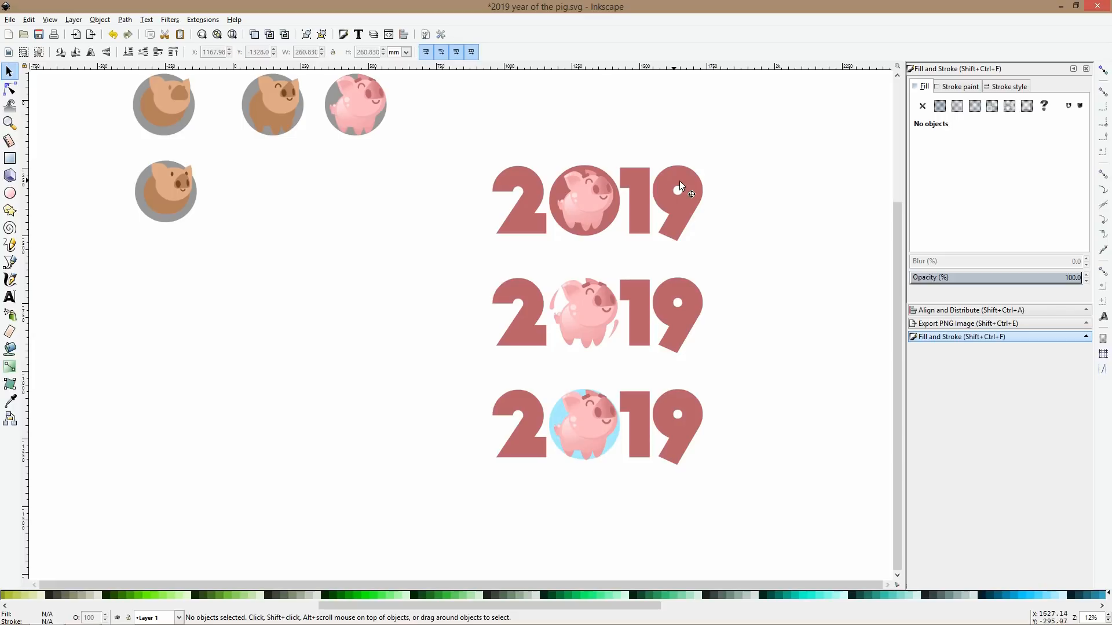
{"action": "scroll", "coordinate": [610, 342], "scroll_direction": "up", "scroll_amount": 2}
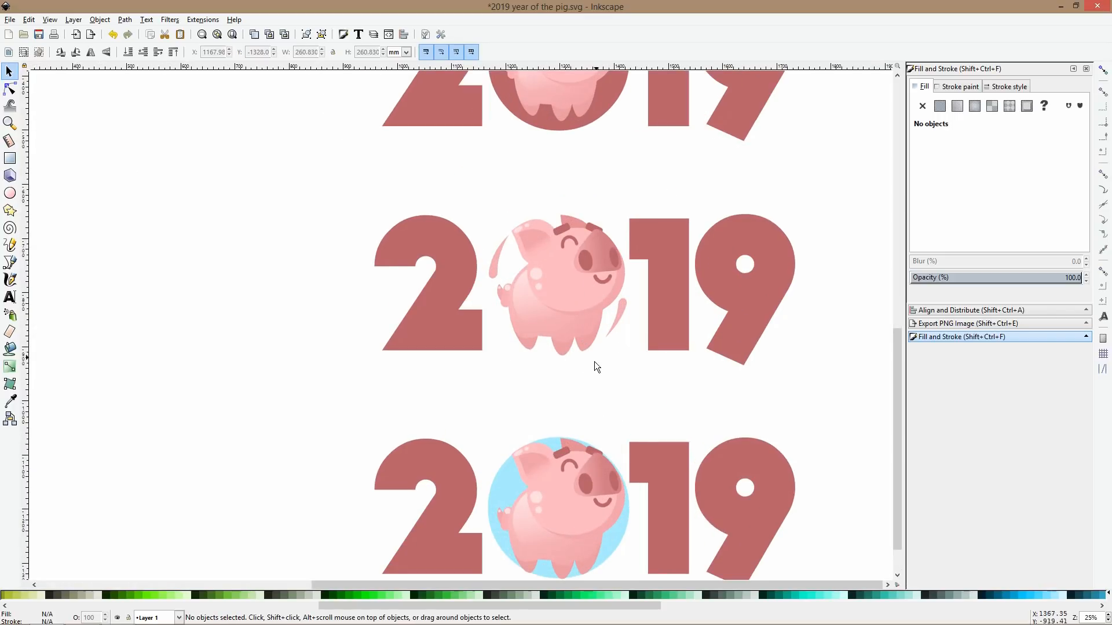
{"action": "scroll", "coordinate": [594, 359], "scroll_direction": "down", "scroll_amount": 3}
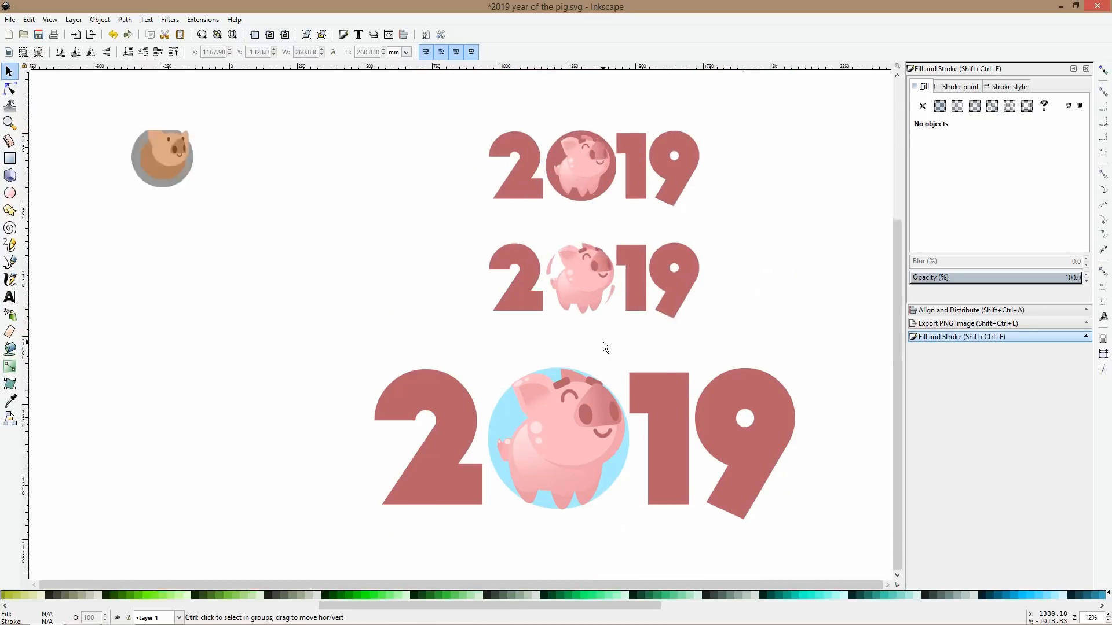
{"action": "left_click_drag", "start_coordinate": [492, 168], "coordinate": [687, 252]}
{"action": "left_click_drag", "start_coordinate": [666, 492], "coordinate": [667, 544]}
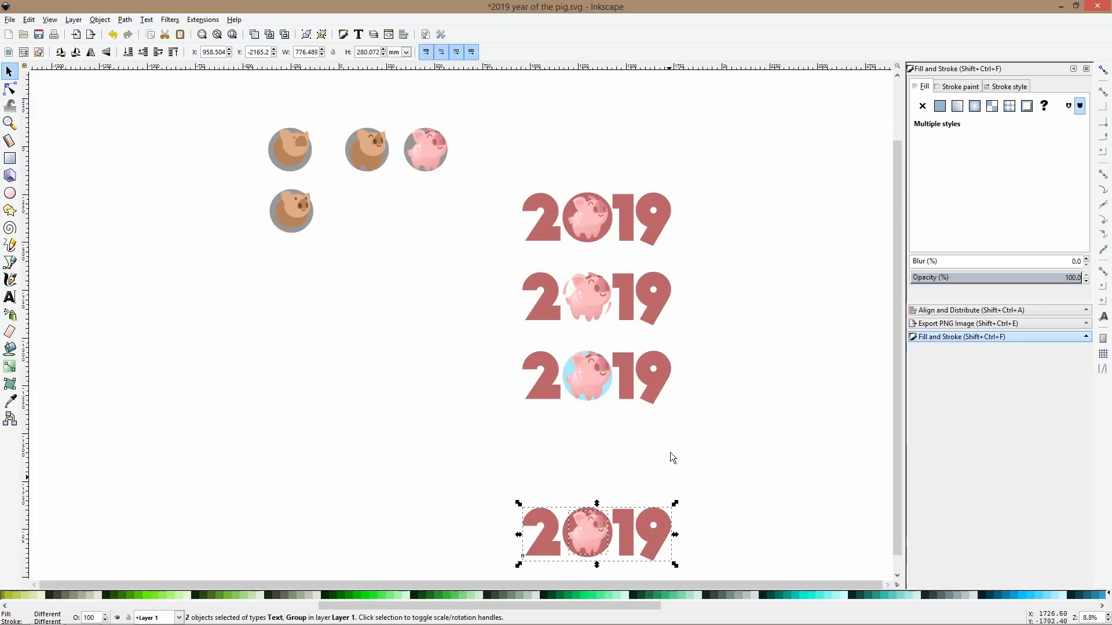
Recolour the 2019 text of the new bottom design to bright red ff5059.
{"action": "scroll", "coordinate": [670, 452], "scroll_direction": "down", "scroll_amount": 5}
{"action": "scroll", "coordinate": [617, 450], "scroll_direction": "up", "scroll_amount": 6}
{"action": "scroll", "coordinate": [620, 392], "scroll_direction": "down", "scroll_amount": 4}
{"action": "left_click", "coordinate": [619, 393]}
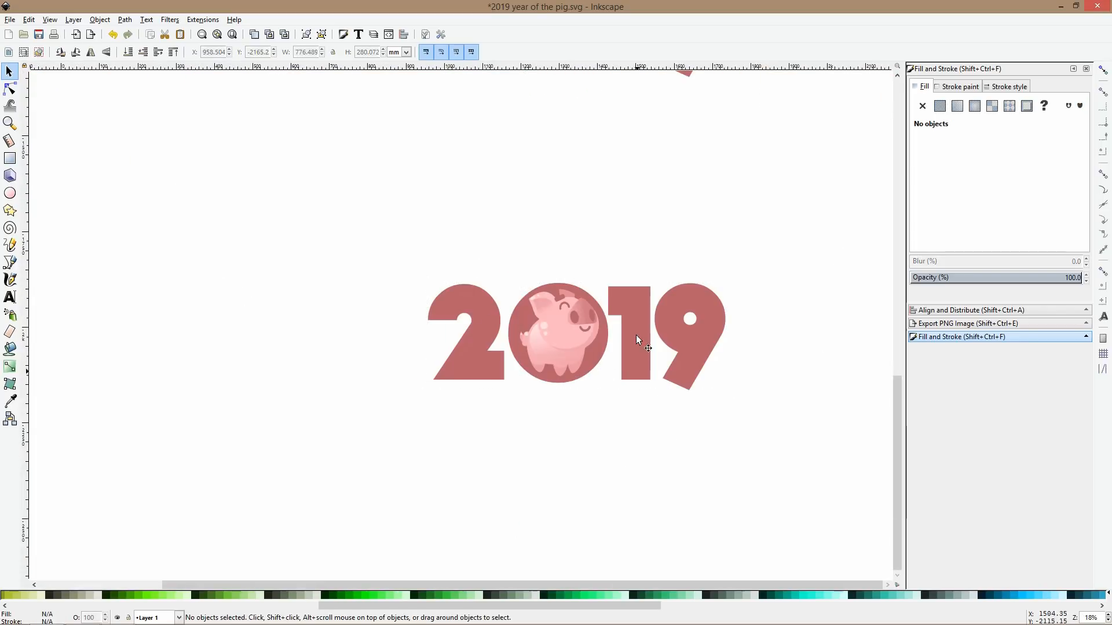
{"action": "left_click", "coordinate": [634, 334]}
{"action": "scroll", "coordinate": [617, 346], "scroll_direction": "up", "scroll_amount": 3}
{"action": "left_click", "coordinate": [621, 156]}
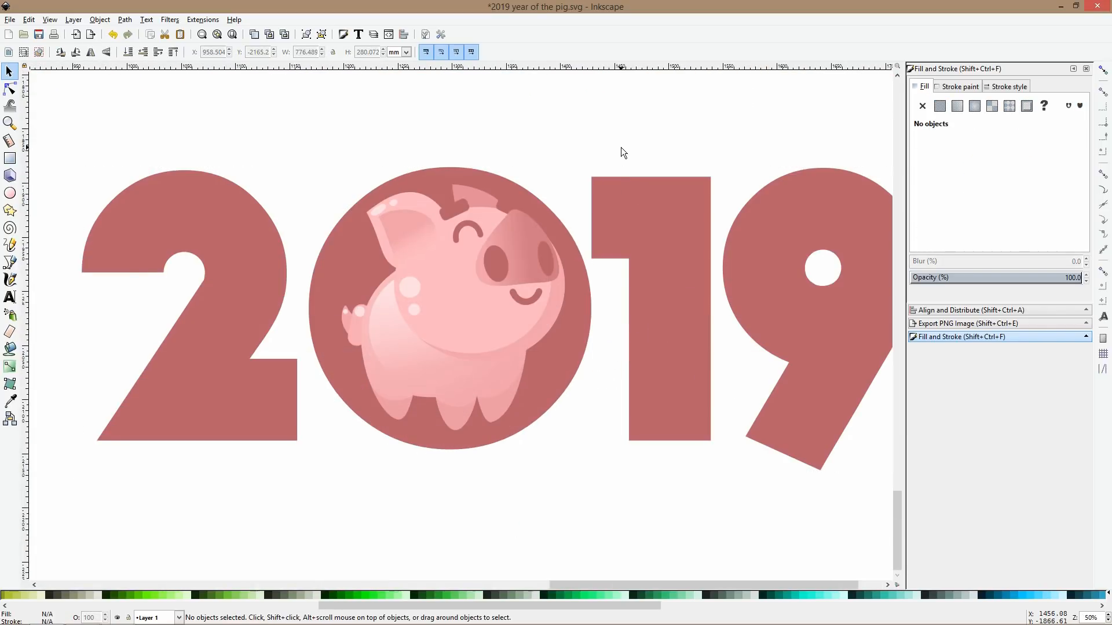
{"action": "left_click", "coordinate": [641, 189]}
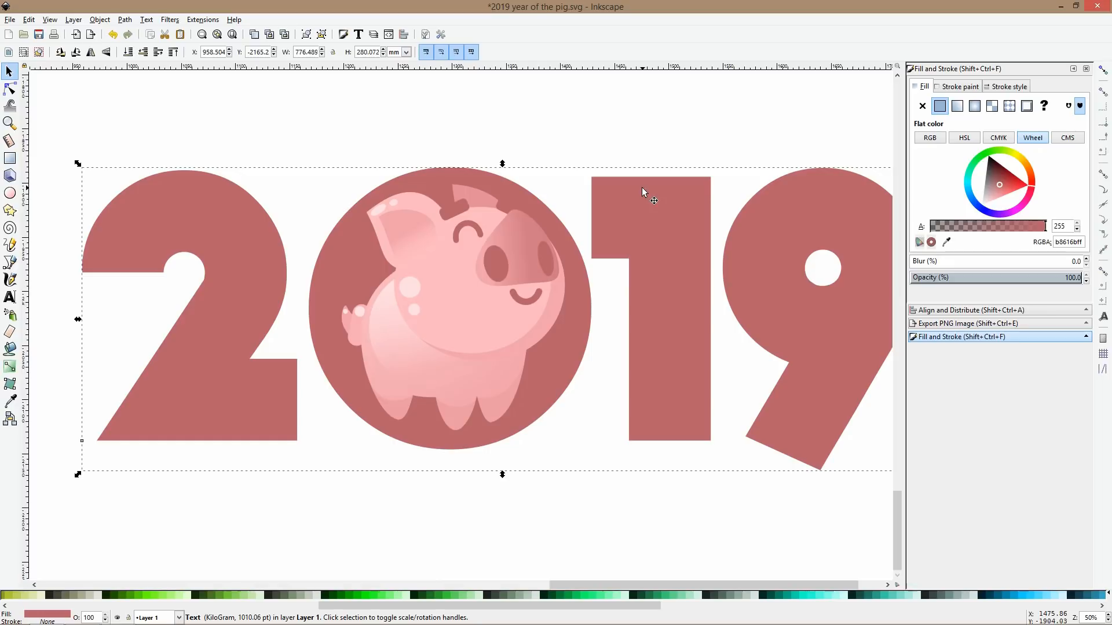
{"action": "left_click", "coordinate": [1011, 212]}
{"action": "left_click", "coordinate": [1029, 196]}
{"action": "mouse_move", "coordinate": [1009, 190]}
{"action": "left_mouse_down"}
{"action": "mouse_move", "coordinate": [1037, 197]}
{"action": "mouse_move", "coordinate": [1027, 194]}
{"action": "mouse_move", "coordinate": [1036, 184]}
{"action": "left_mouse_up"}
{"action": "left_click", "coordinate": [1027, 194]}
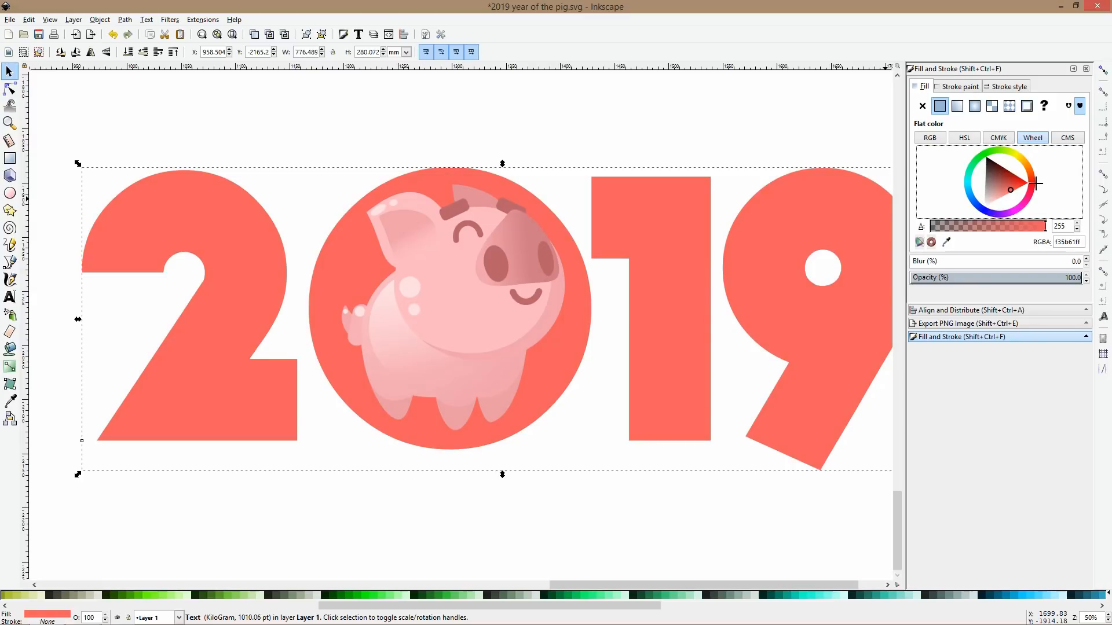
{"action": "left_click_drag", "start_coordinate": [1013, 189], "coordinate": [1014, 191]}
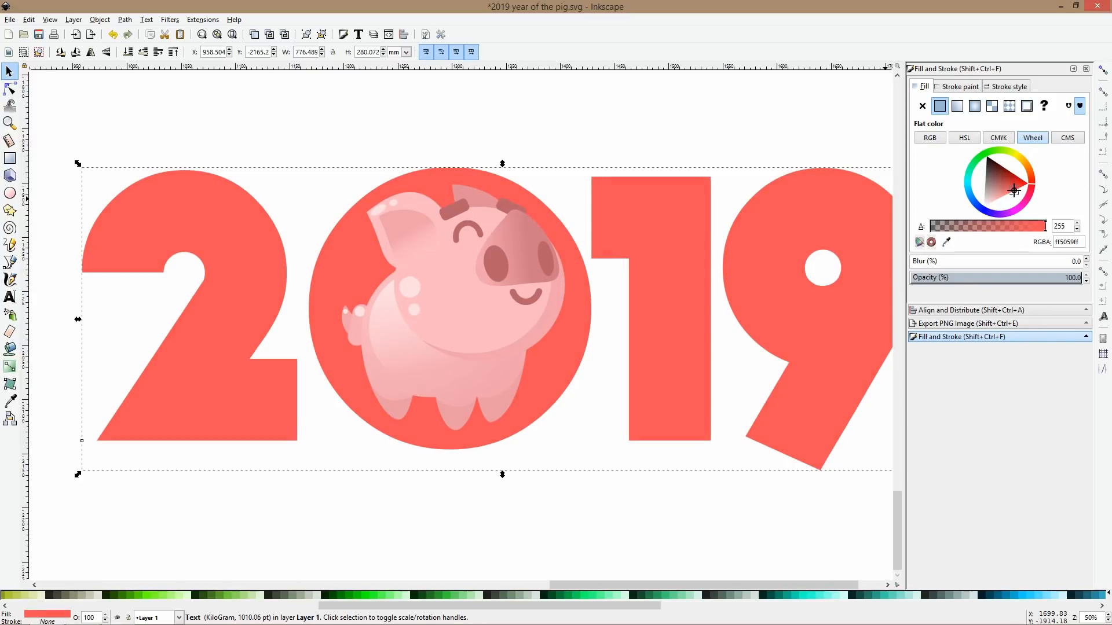
{"action": "left_click", "coordinate": [524, 137]}
Fill both eyebrows and both nostrils of the pig in the bright red design with darker red c25056.
{"action": "scroll", "coordinate": [537, 326], "scroll_direction": "down", "scroll_amount": 2}
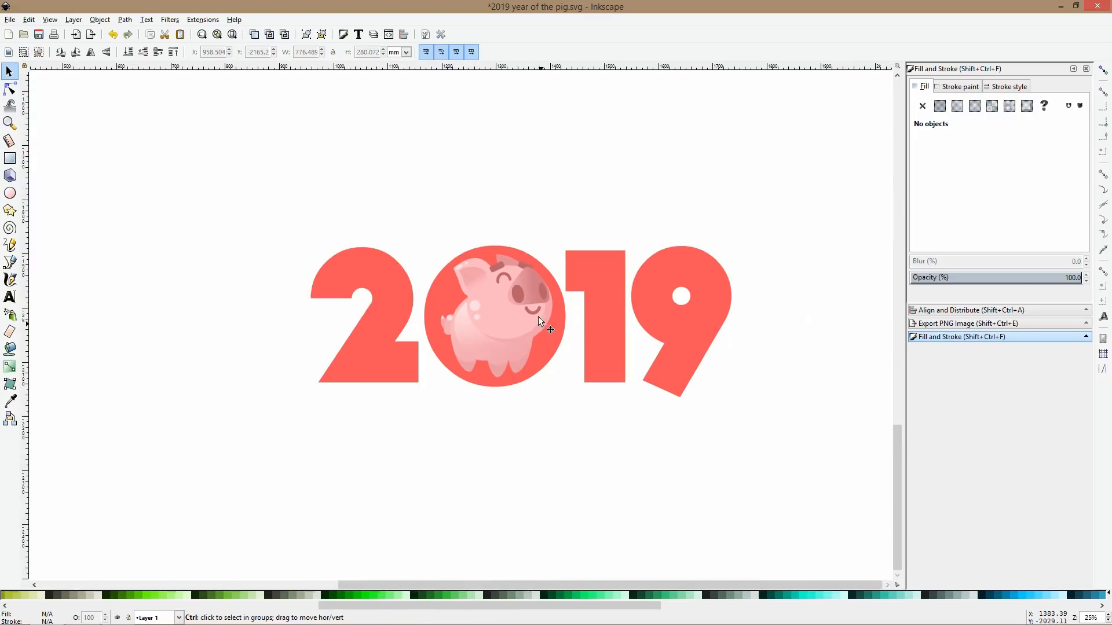
{"action": "scroll", "coordinate": [537, 316], "scroll_direction": "up", "scroll_amount": 3}
{"action": "left_click", "coordinate": [508, 273], "text": "ctrl"}
{"action": "left_click", "coordinate": [579, 264], "text": "ctrl+shift"}
{"action": "left_click", "coordinate": [519, 184], "text": "ctrl+shift"}
{"action": "left_click", "coordinate": [450, 194], "text": "ctrl+shift"}
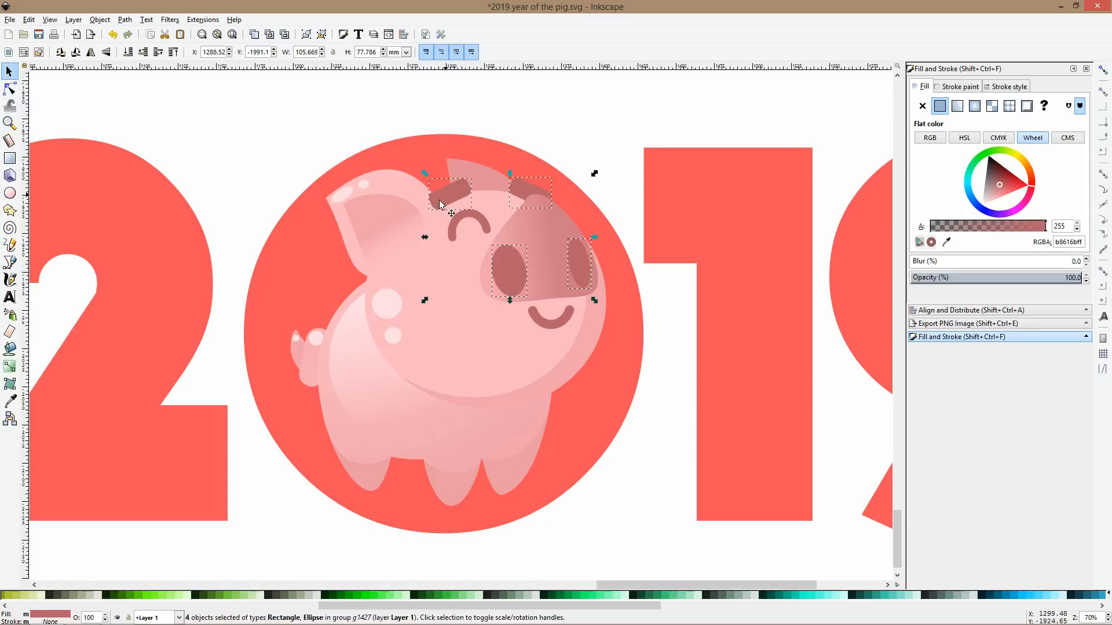
{"action": "key", "text": "d"}
{"action": "left_click", "coordinate": [110, 346]}
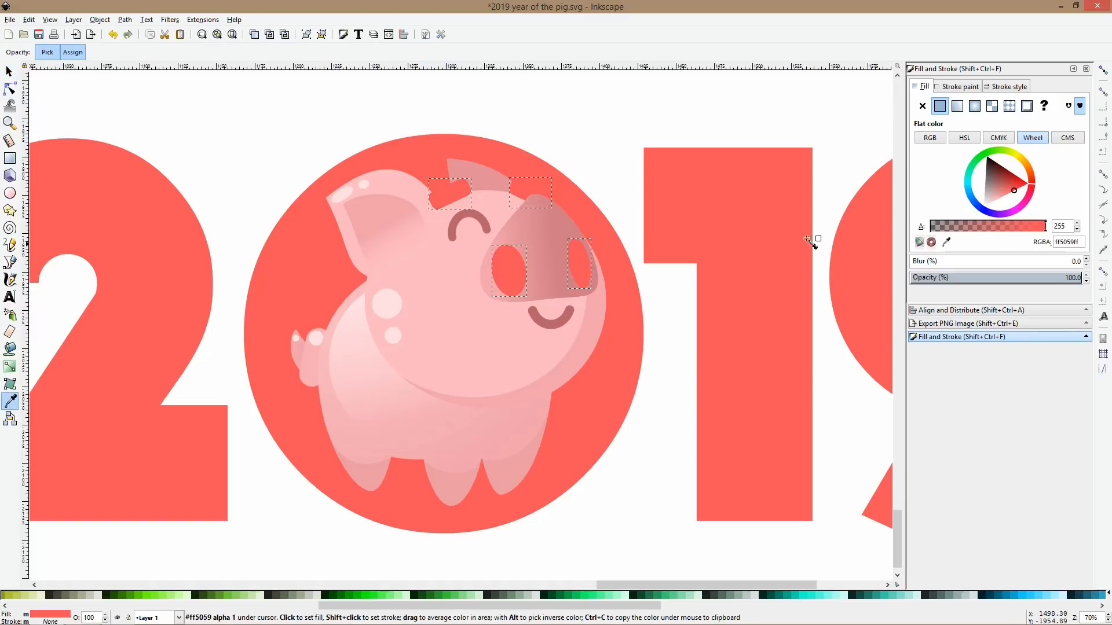
{"action": "left_click", "coordinate": [1005, 186]}
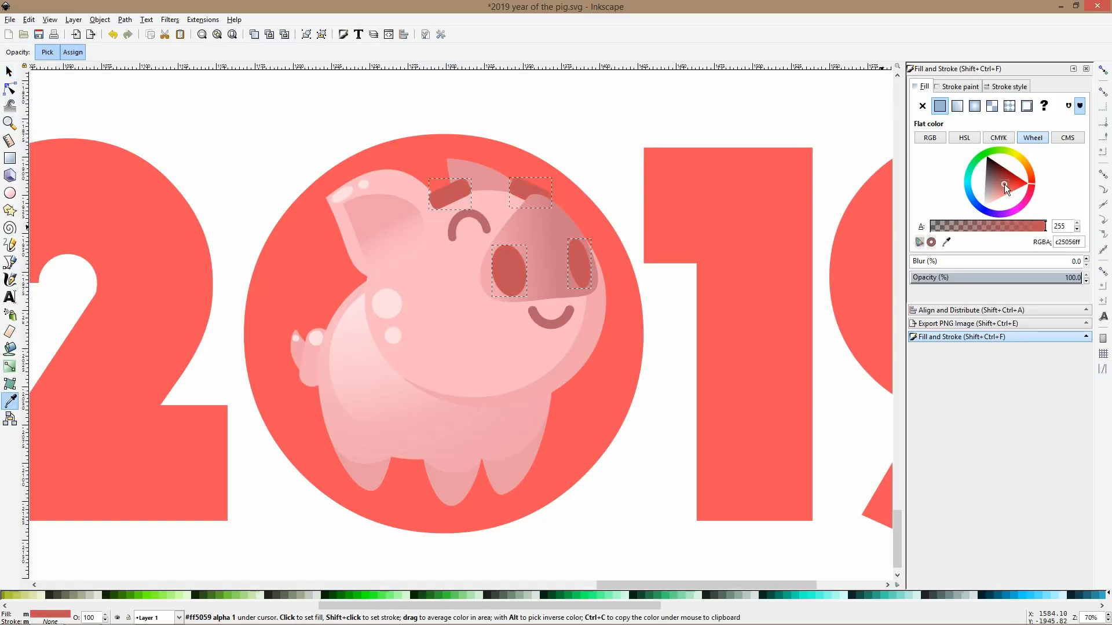
Fill the pig's far ear behind the eyebrows with muted red d1797e, adjusted from the nostril colour.
{"action": "left_click", "coordinate": [8, 71]}
{"action": "left_click", "coordinate": [537, 225], "text": "ctrl"}
{"action": "left_click", "coordinate": [462, 172], "text": "ctrl"}
{"action": "left_click", "coordinate": [10, 400]}
{"action": "left_click", "coordinate": [516, 282]}
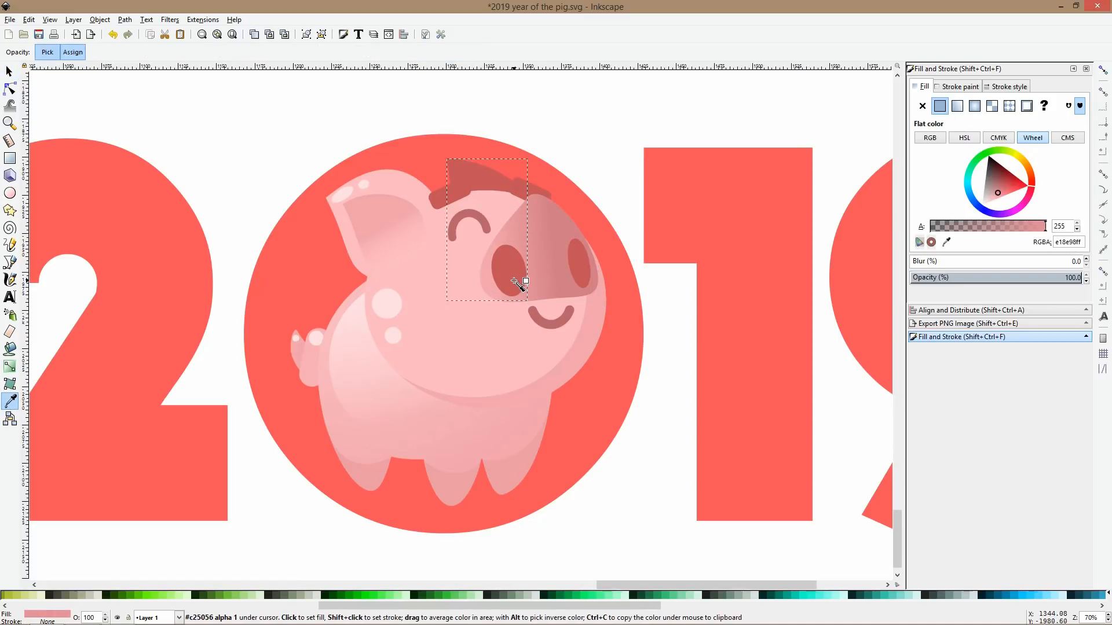
{"action": "left_click_drag", "start_coordinate": [1001, 193], "coordinate": [999, 190]}
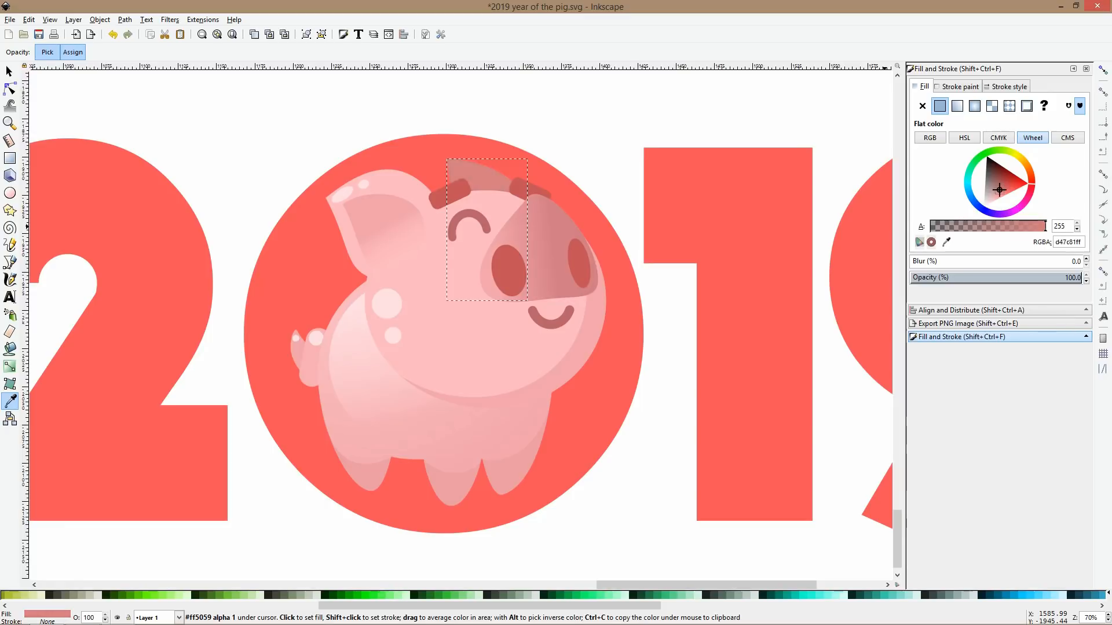
{"action": "left_click", "coordinate": [9, 70]}
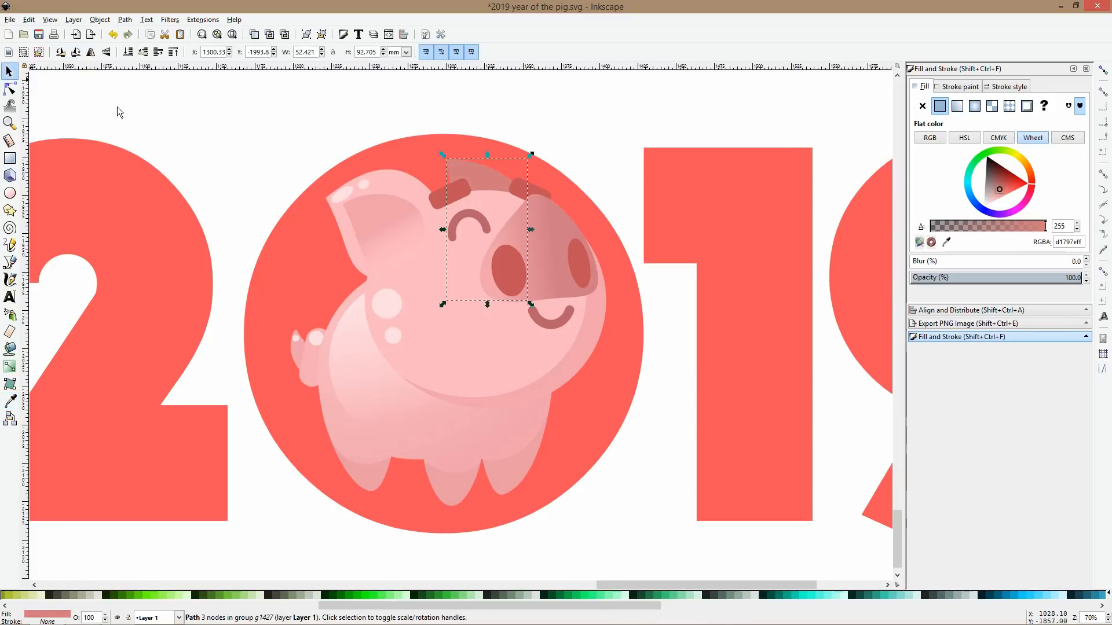
{"action": "left_click", "coordinate": [117, 110]}
Set the dark end stop of the snout's linear gradient to the far ear's colour d1797e.
{"action": "scroll", "coordinate": [579, 265], "scroll_direction": "down", "scroll_amount": 4, "text": "ctrl"}
{"action": "scroll", "coordinate": [581, 283], "scroll_direction": "up", "scroll_amount": 4, "text": "ctrl"}
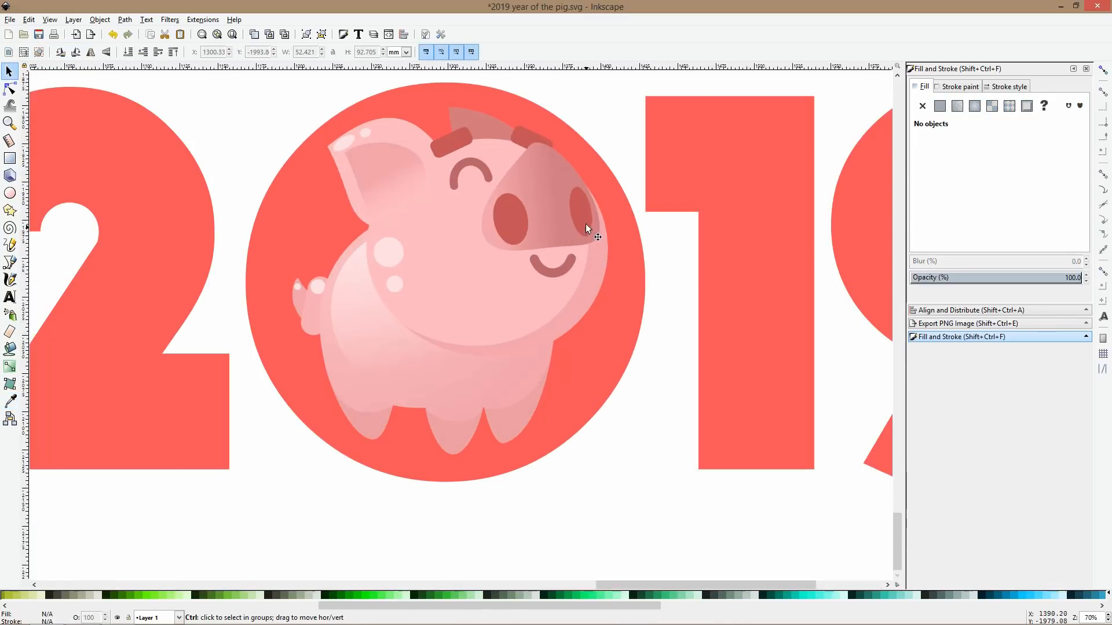
{"action": "left_click", "coordinate": [528, 225], "text": "ctrl"}
{"action": "left_click", "coordinate": [546, 210], "text": "ctrl"}
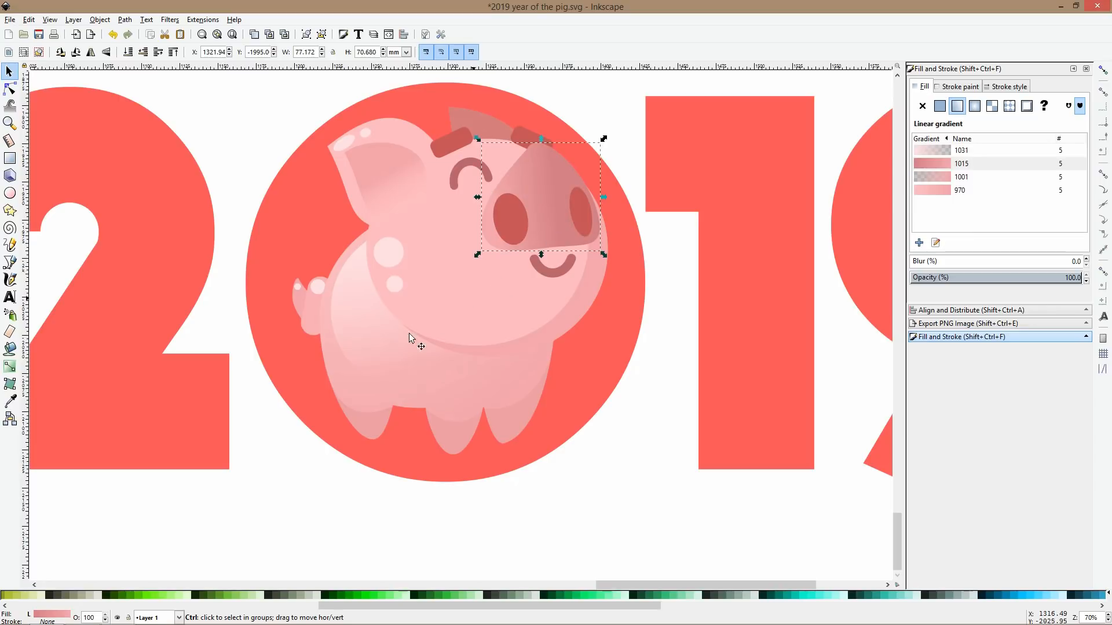
{"action": "left_click", "coordinate": [565, 318], "text": "ctrl"}
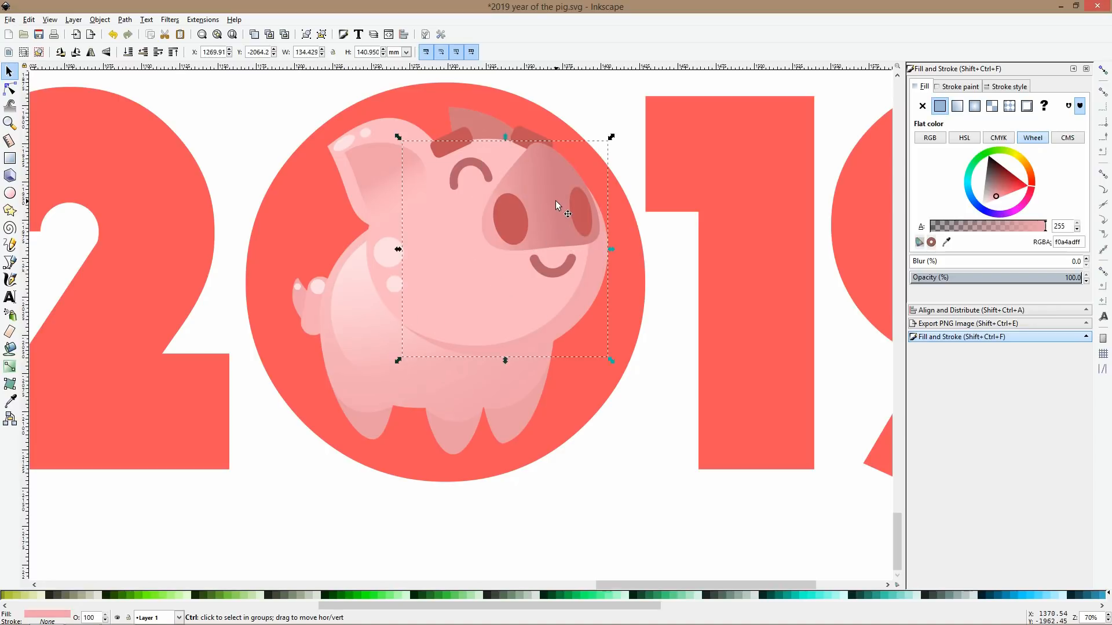
{"action": "left_click", "coordinate": [555, 200], "text": "ctrl"}
{"action": "left_click", "coordinate": [10, 403]}
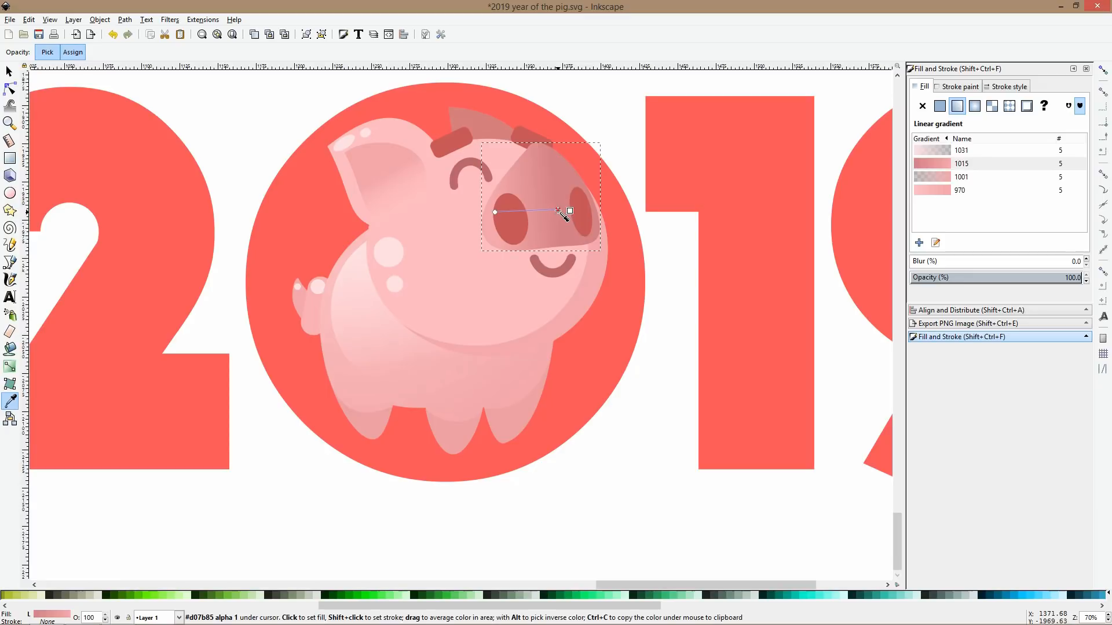
{"action": "left_click", "coordinate": [578, 208]}
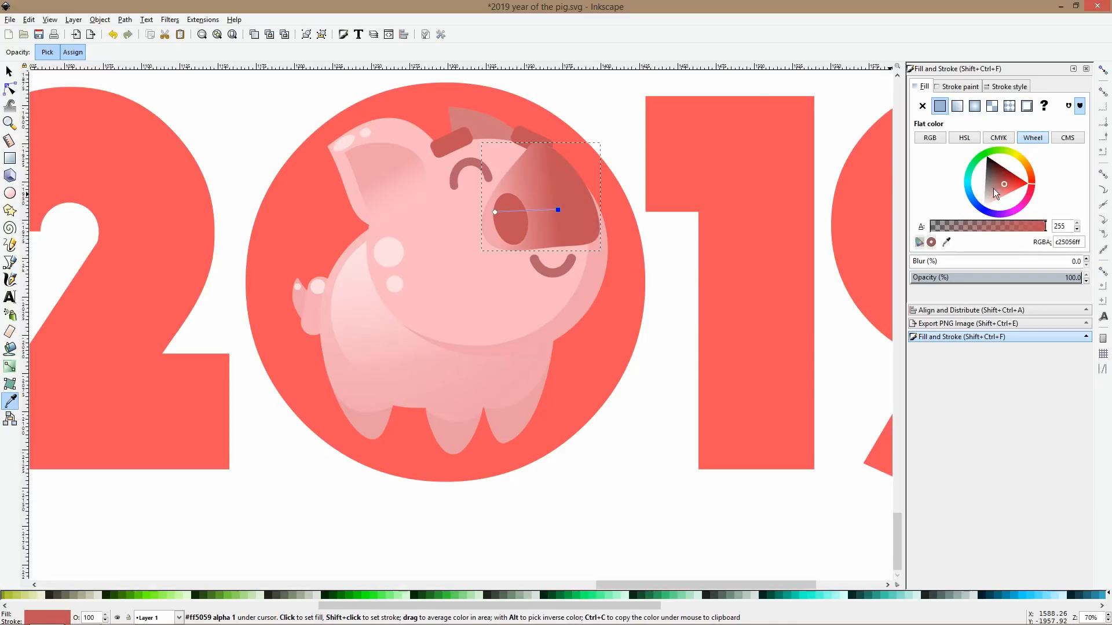
{"action": "left_click", "coordinate": [481, 125]}
Set the light start stop of the snout's gradient to light pink ffb4b9.
{"action": "left_click", "coordinate": [494, 212]}
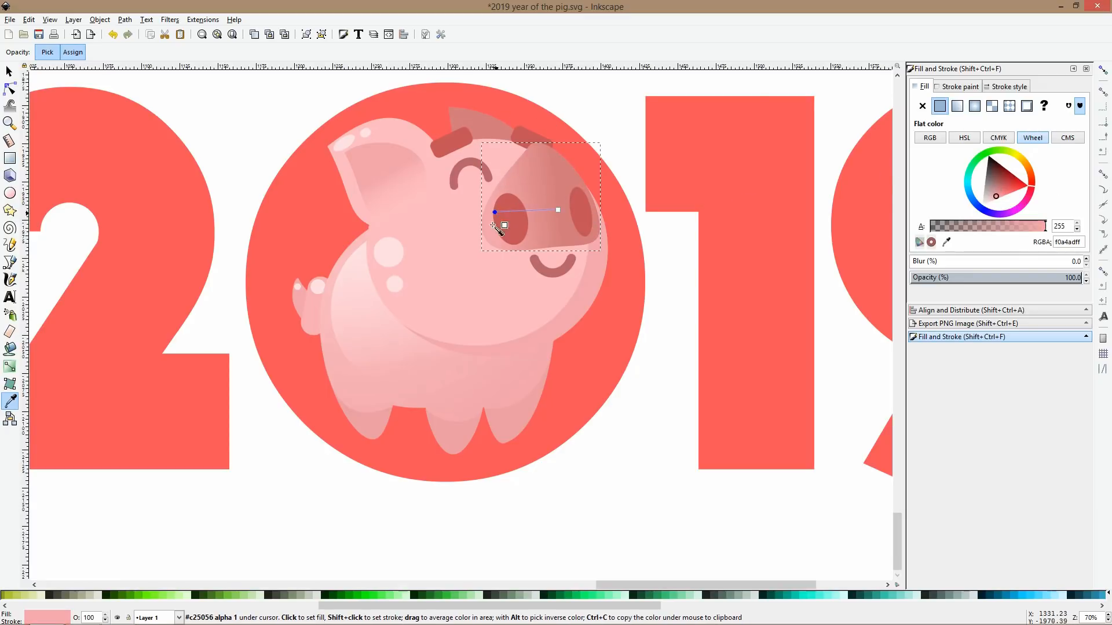
{"action": "left_click", "coordinate": [467, 266]}
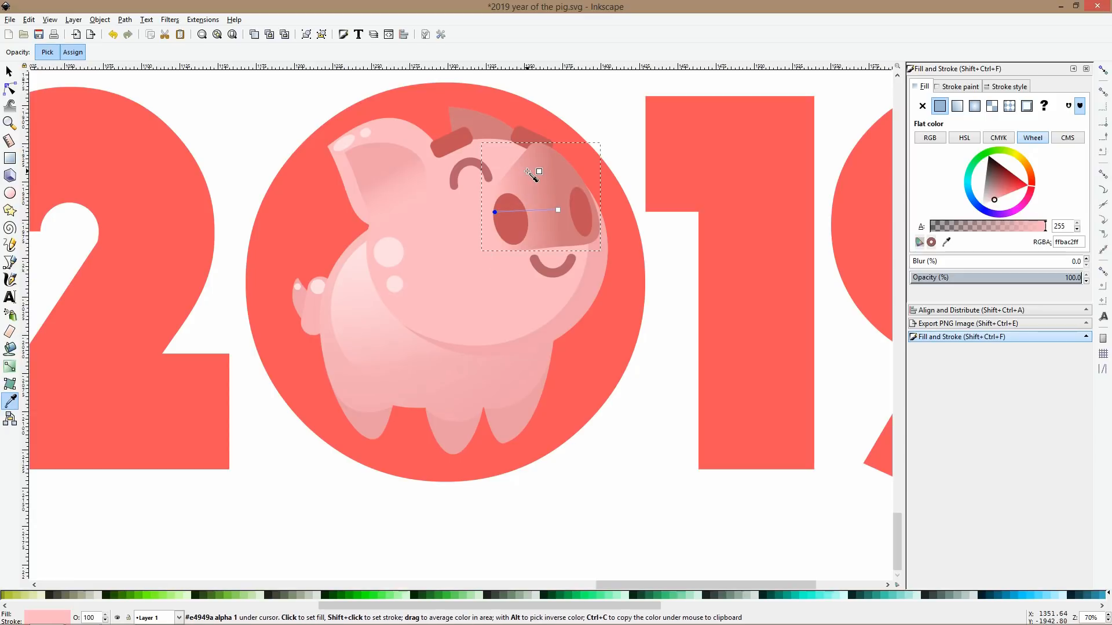
{"action": "left_click", "coordinate": [469, 129]}
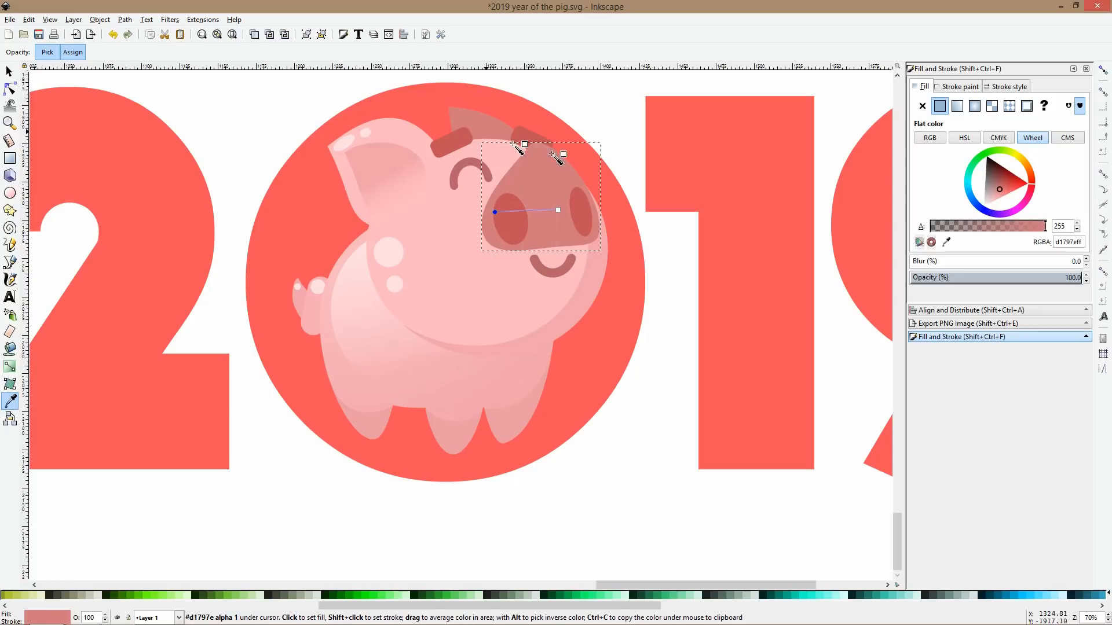
{"action": "left_click", "coordinate": [994, 196]}
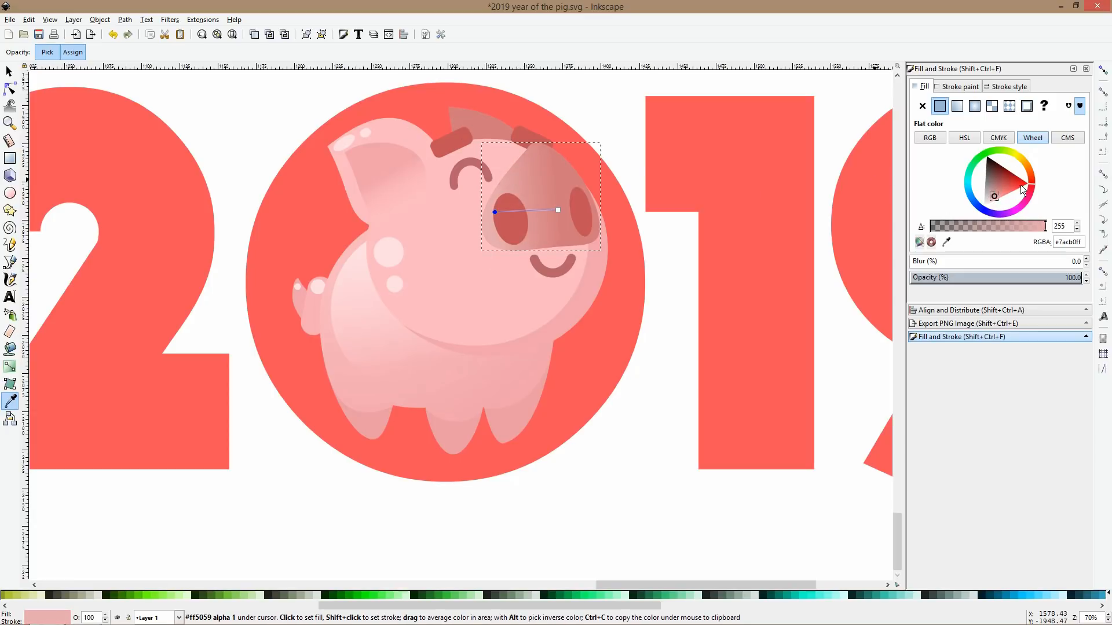
{"action": "left_click_drag", "start_coordinate": [994, 195], "coordinate": [997, 200]}
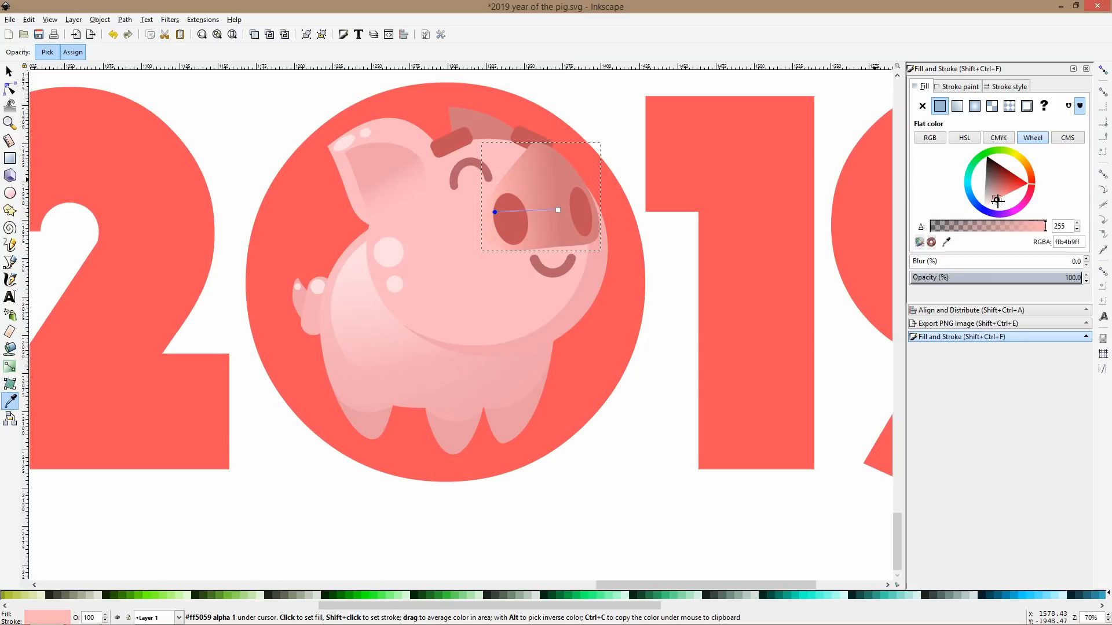
Fill the pig's near ear with ffb4b9, sampled from the light end of the snout.
{"action": "left_click", "coordinate": [9, 71]}
{"action": "left_click_drag", "start_coordinate": [400, 110], "coordinate": [393, 110]}
{"action": "left_click", "coordinate": [398, 133], "text": "ctrl"}
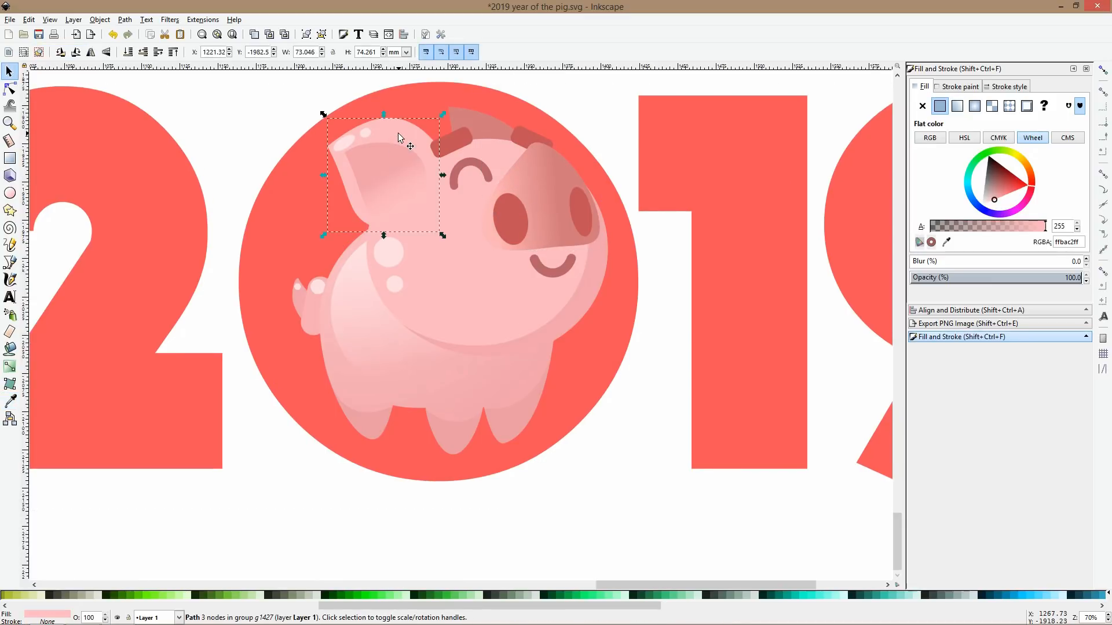
{"action": "left_click", "coordinate": [10, 401]}
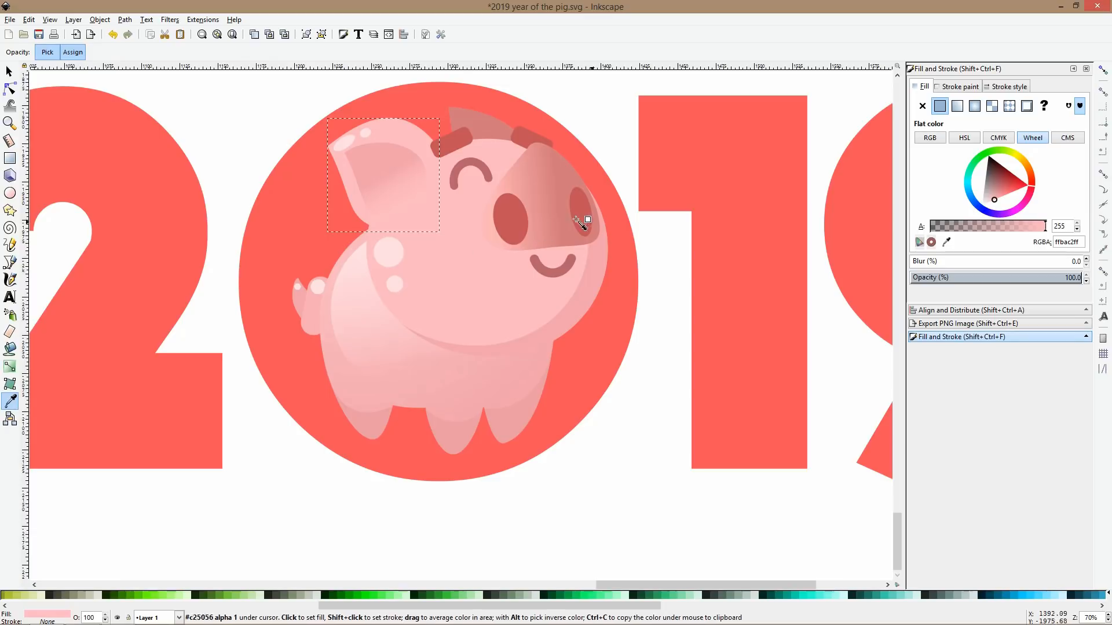
{"action": "left_click", "coordinate": [490, 235]}
Fill the pig's head with the near ear's colour ffb4b9.
{"action": "key", "text": "s"}
{"action": "left_click", "coordinate": [468, 255], "text": "ctrl"}
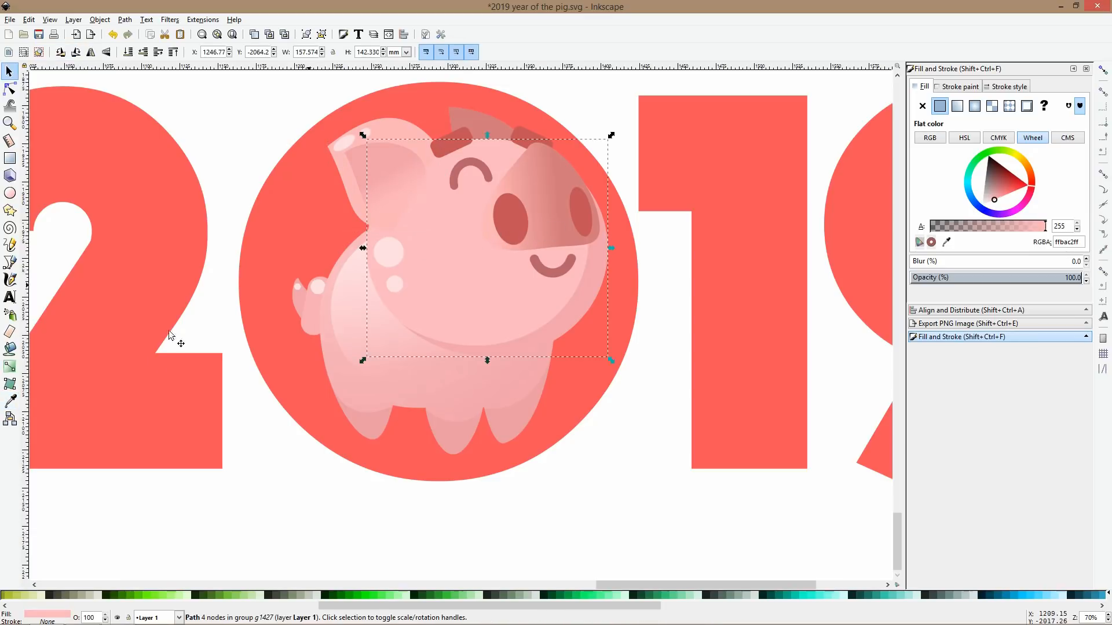
{"action": "left_click", "coordinate": [10, 401]}
{"action": "left_click", "coordinate": [389, 130]}
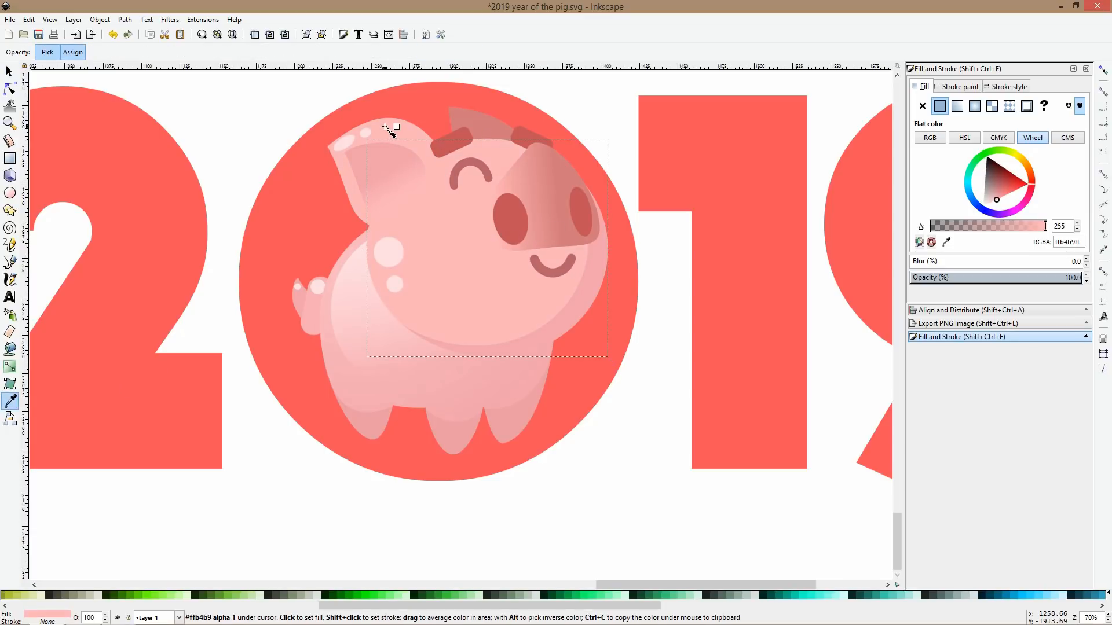
Fill the shadow along the edge of the pig's head with ec9ca1, sampled from the snout's gradient.
{"action": "key", "text": "s"}
{"action": "left_click", "coordinate": [583, 294], "text": "ctrl"}
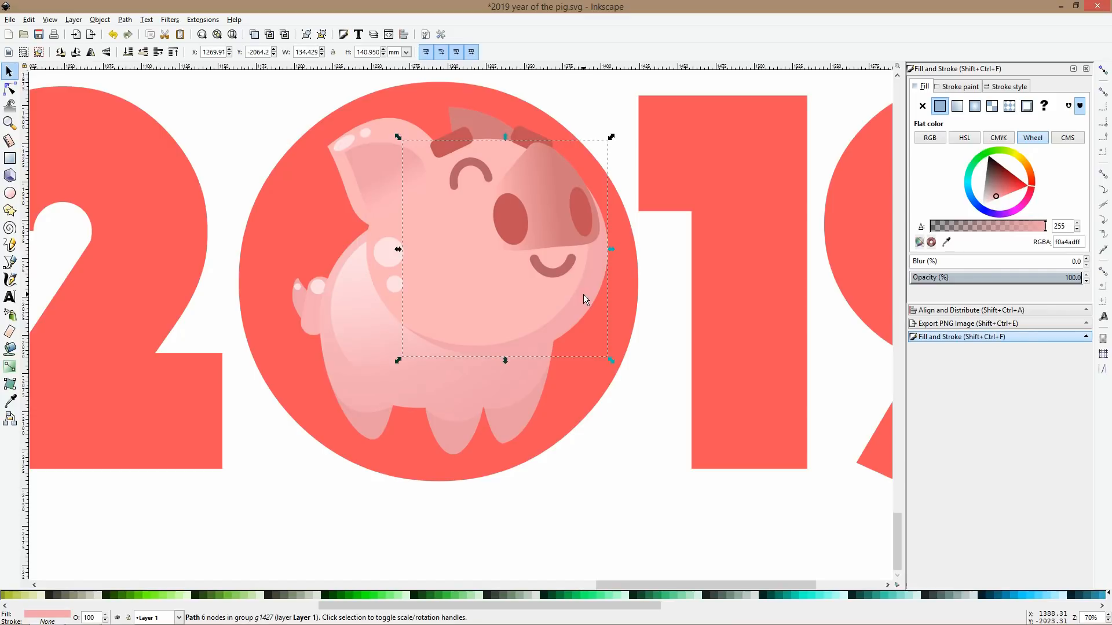
{"action": "left_click", "coordinate": [10, 401]}
{"action": "left_click", "coordinate": [546, 206]}
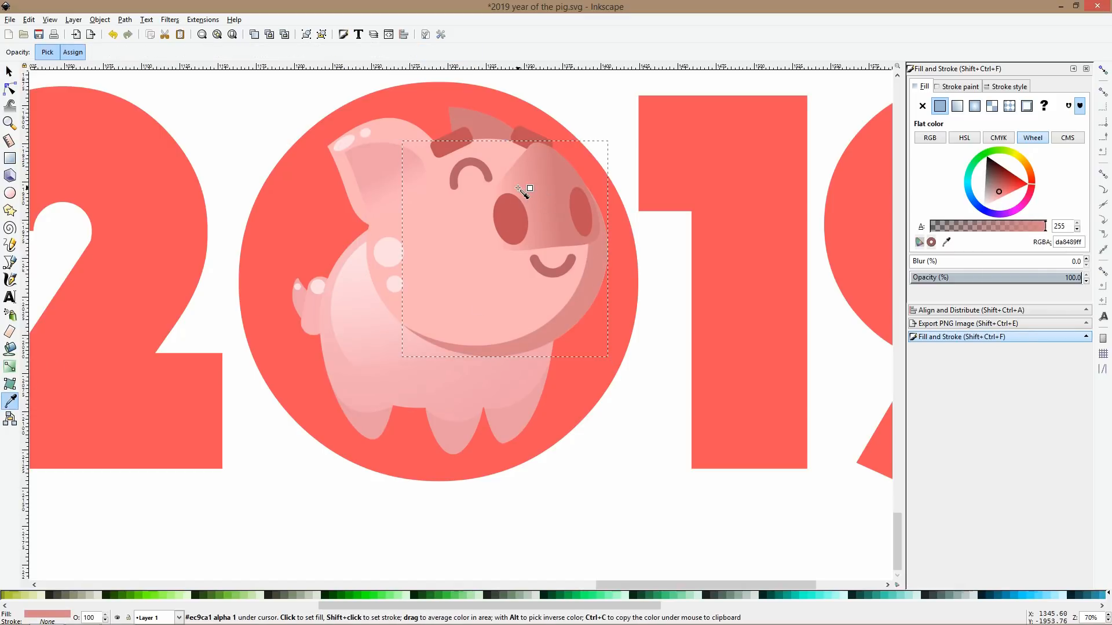
{"action": "left_click", "coordinate": [522, 188]}
Fill the pig's legs with ec9ca1, sampled from the head's shadow.
{"action": "key", "text": "s"}
{"action": "left_click", "coordinate": [519, 433], "text": "ctrl"}
{"action": "left_click", "coordinate": [10, 401]}
{"action": "left_click", "coordinate": [511, 349]}
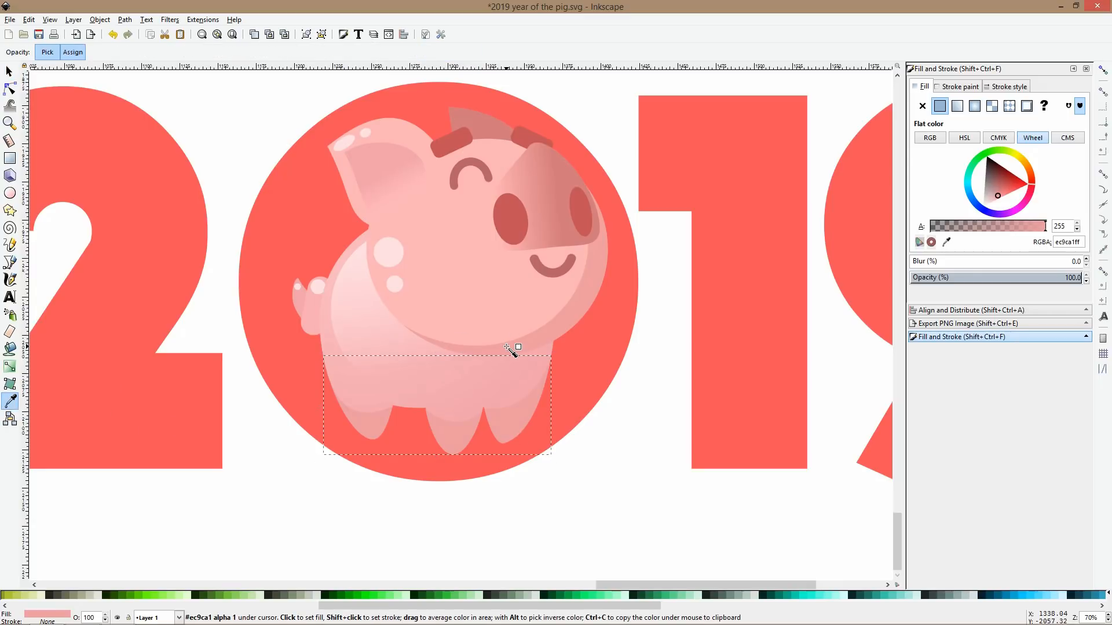
Try to fill the pig's body with a flat light pink sampled from its upper back.
{"action": "key", "text": "s"}
{"action": "left_click", "coordinate": [449, 390], "text": "ctrl"}
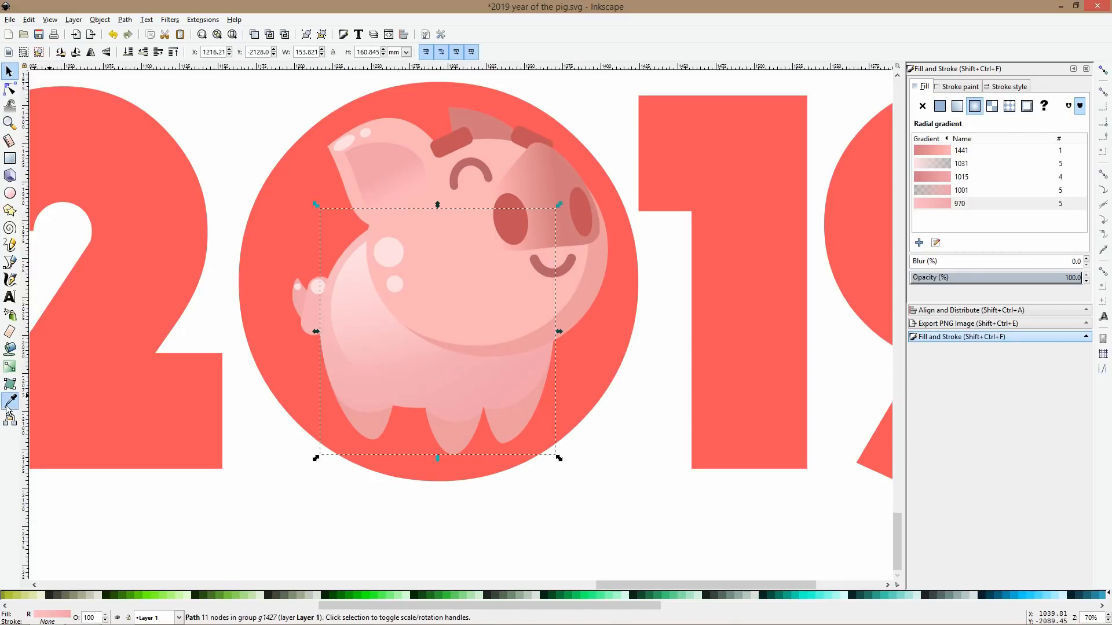
{"action": "left_click", "coordinate": [9, 405]}
{"action": "left_click", "coordinate": [363, 272]}
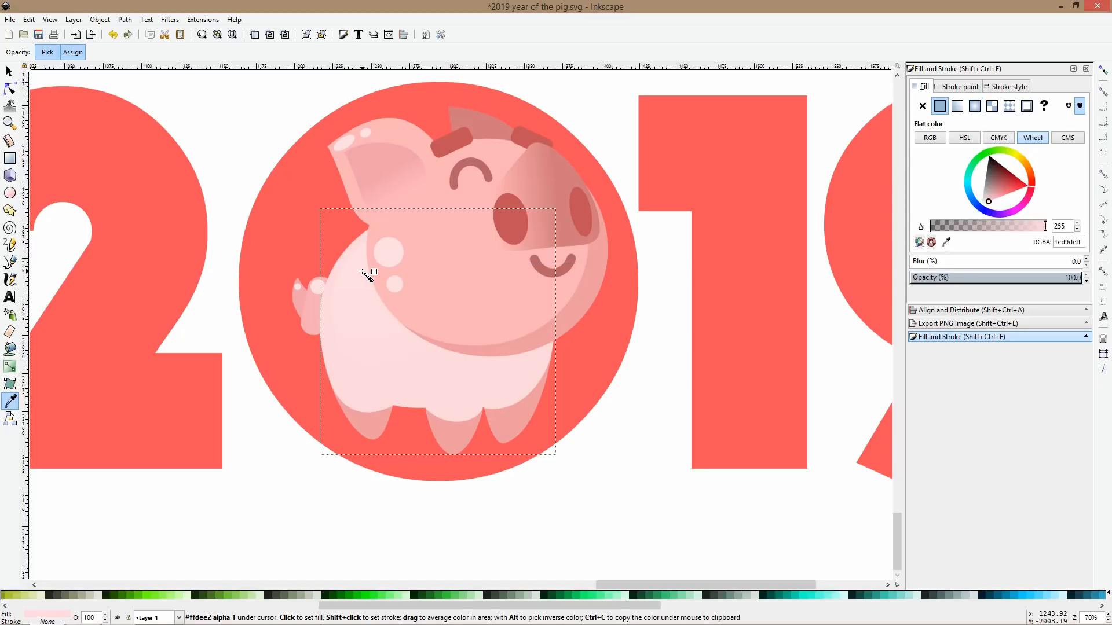
{"action": "key", "text": "ctrl+z"}
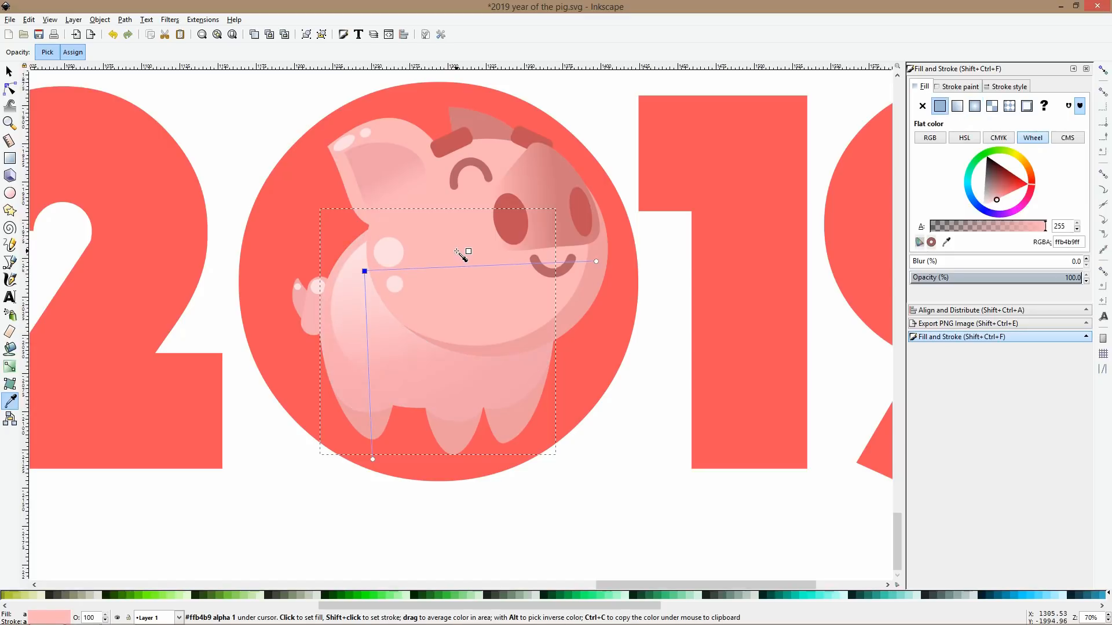
Set the outer stop of the body's radial gradient to a medium pink sampled from the pig.
{"action": "left_click", "coordinate": [401, 456]}
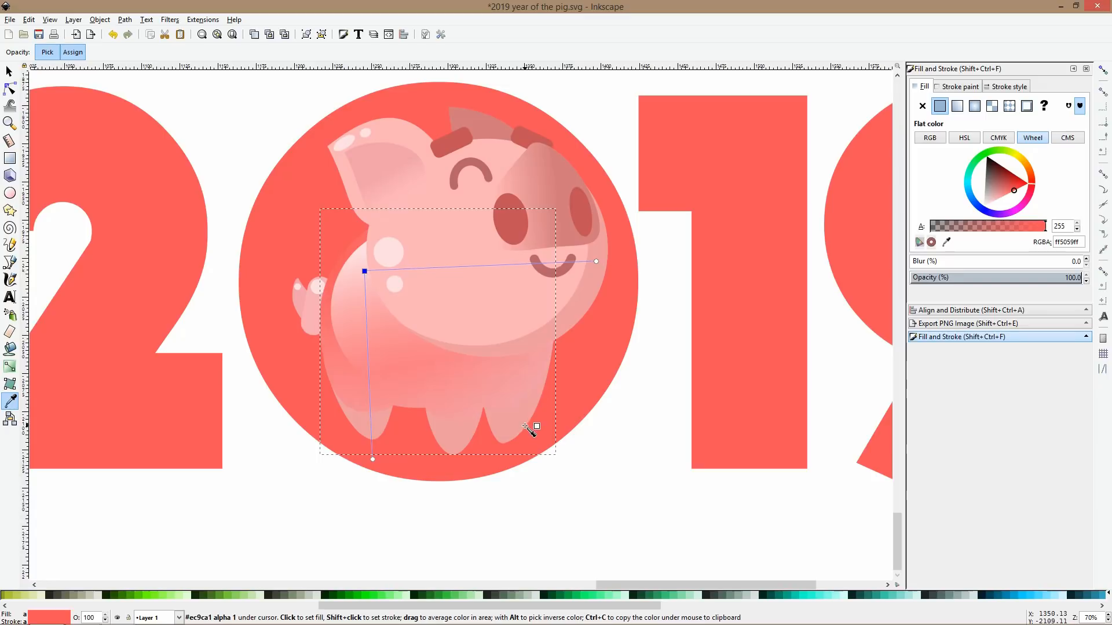
{"action": "key", "text": "ctrl+z"}
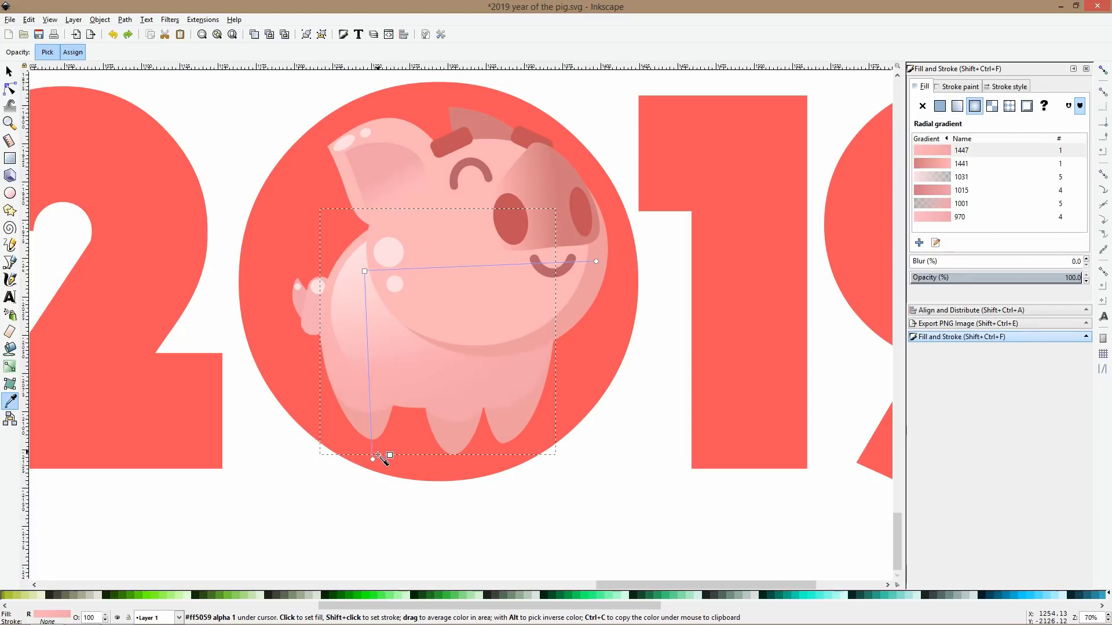
{"action": "left_click", "coordinate": [372, 460]}
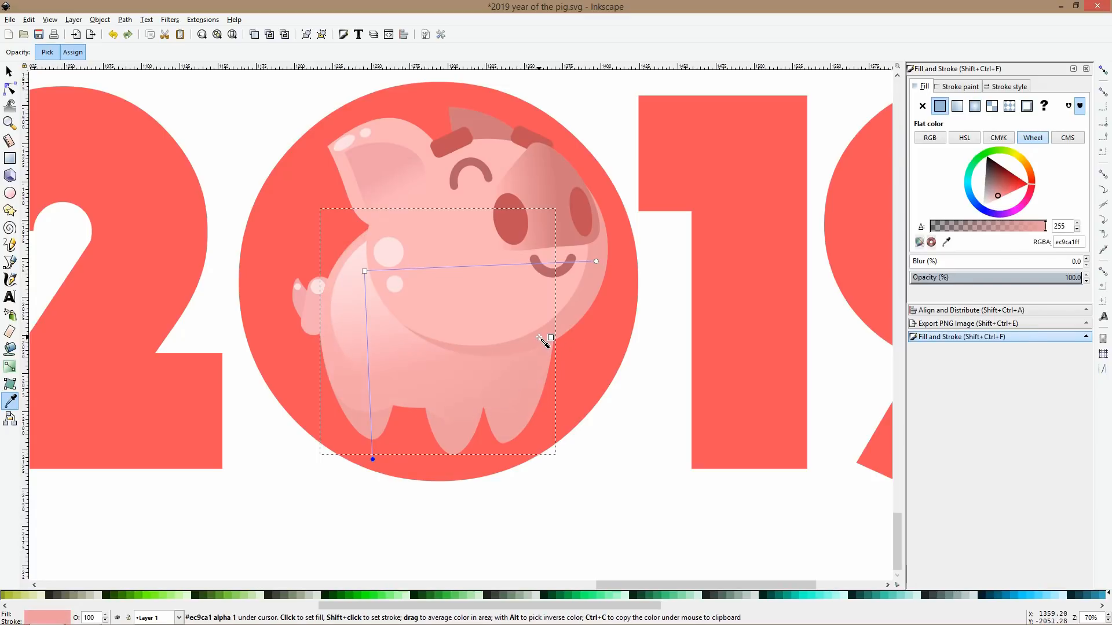
{"action": "left_click", "coordinate": [495, 384]}
{"action": "left_click", "coordinate": [510, 406]}
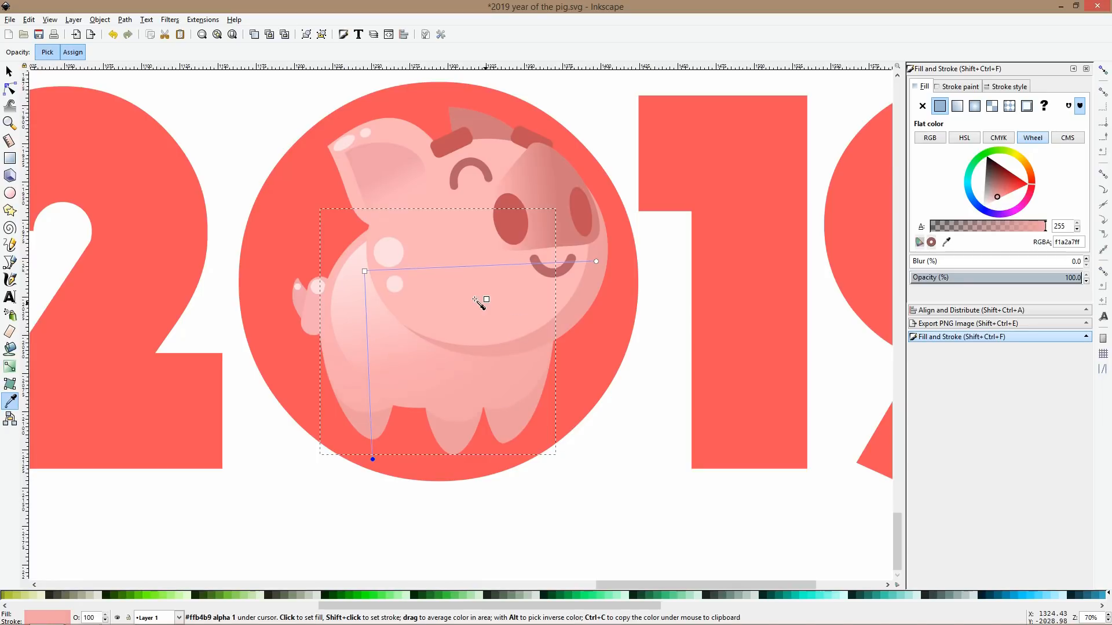
{"action": "left_click", "coordinate": [521, 319]}
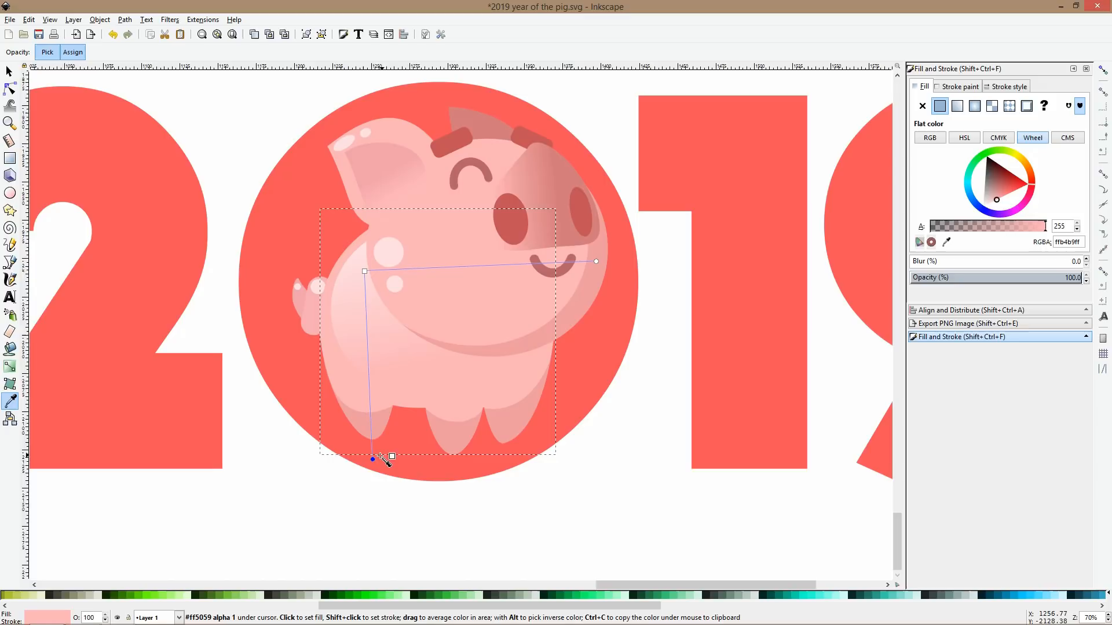
{"action": "left_click", "coordinate": [374, 421]}
Fill the pig's tail tip with ec9ca1, sampled from the shadow under the head.
{"action": "key", "text": "s"}
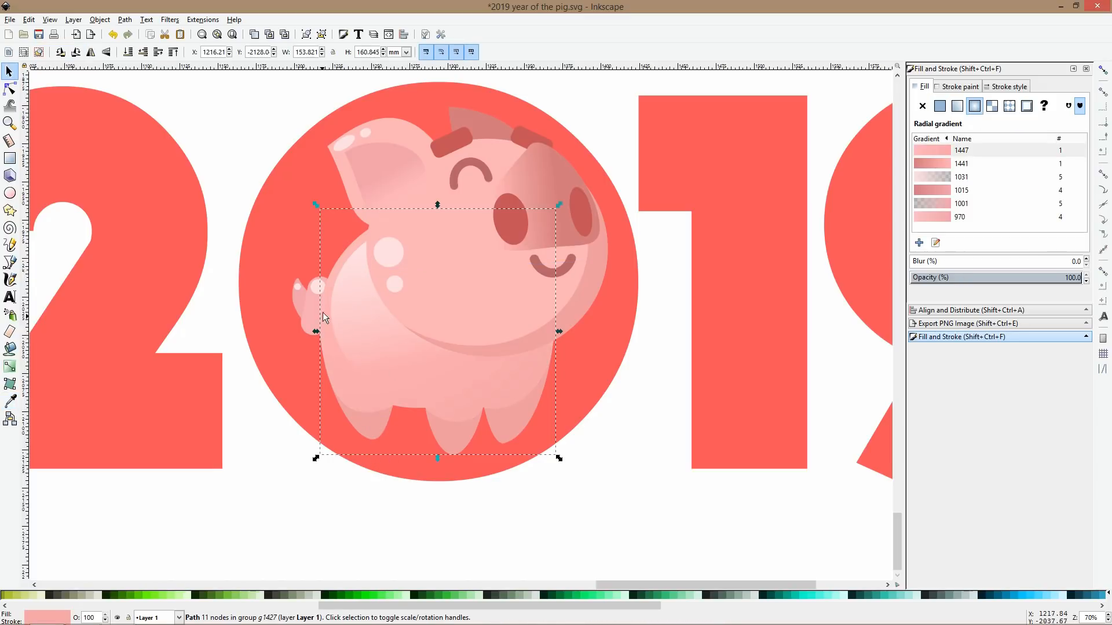
{"action": "left_click", "coordinate": [298, 301]}
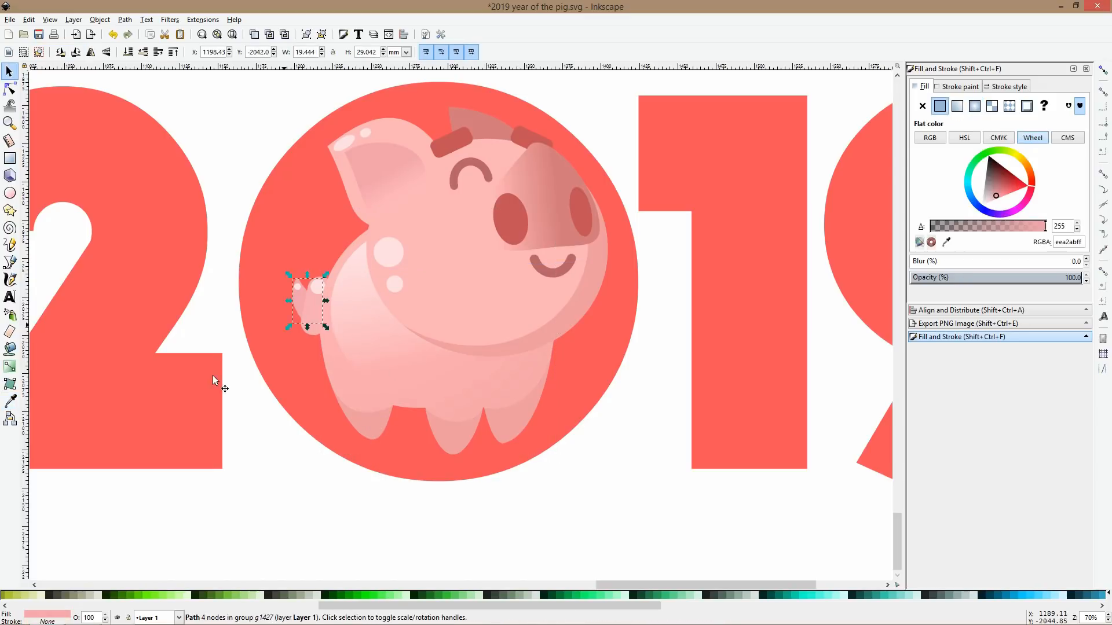
{"action": "left_click", "coordinate": [10, 400]}
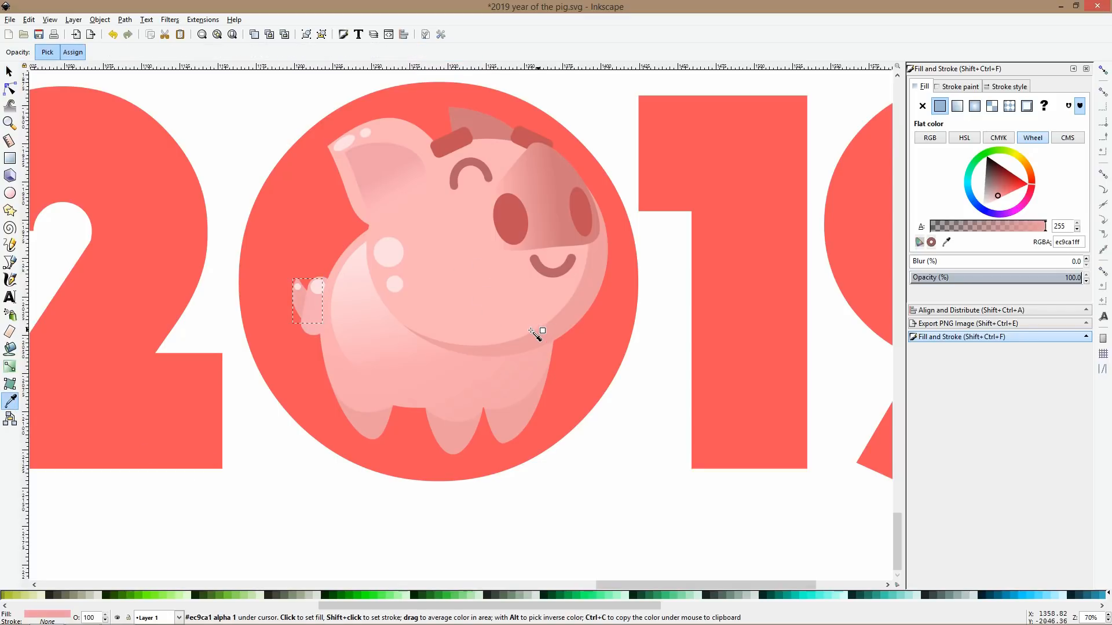
Fill the base of the pig's tail with f9adb2, sampled from the body, and deselect it.
{"action": "key", "text": "s"}
{"action": "left_click", "coordinate": [305, 326]}
{"action": "left_click", "coordinate": [8, 404]}
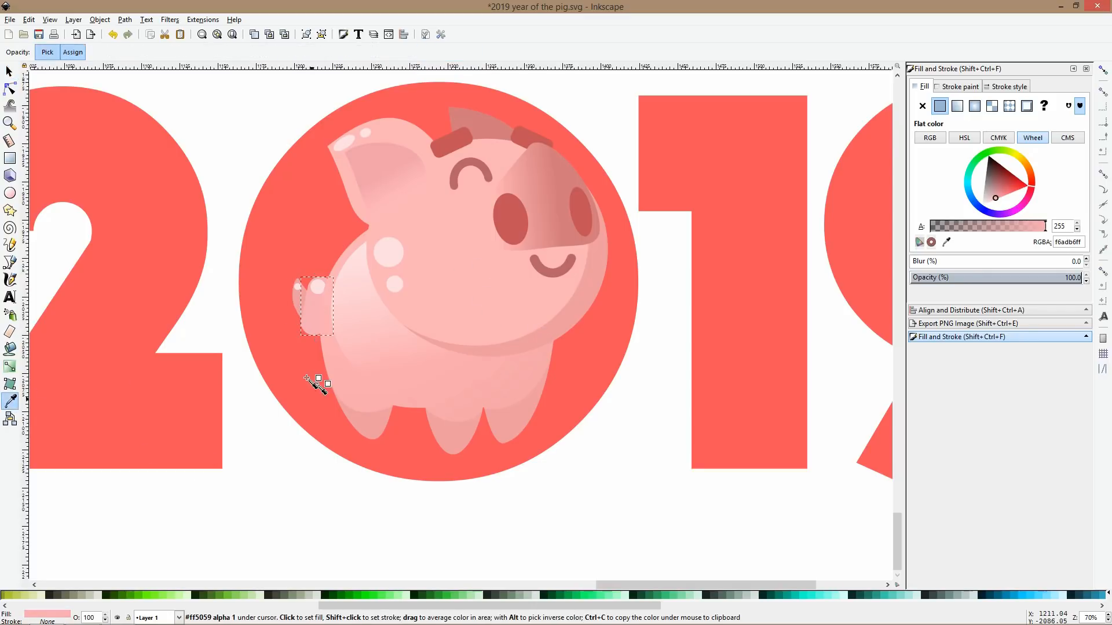
{"action": "scroll", "coordinate": [313, 377], "scroll_direction": "up", "scroll_amount": 3}
{"action": "left_click", "coordinate": [384, 318]}
{"action": "key", "text": "s"}
{"action": "scroll", "coordinate": [381, 317], "scroll_direction": "down", "scroll_amount": 2}
{"action": "scroll", "coordinate": [381, 317], "scroll_direction": "down", "scroll_amount": 1}
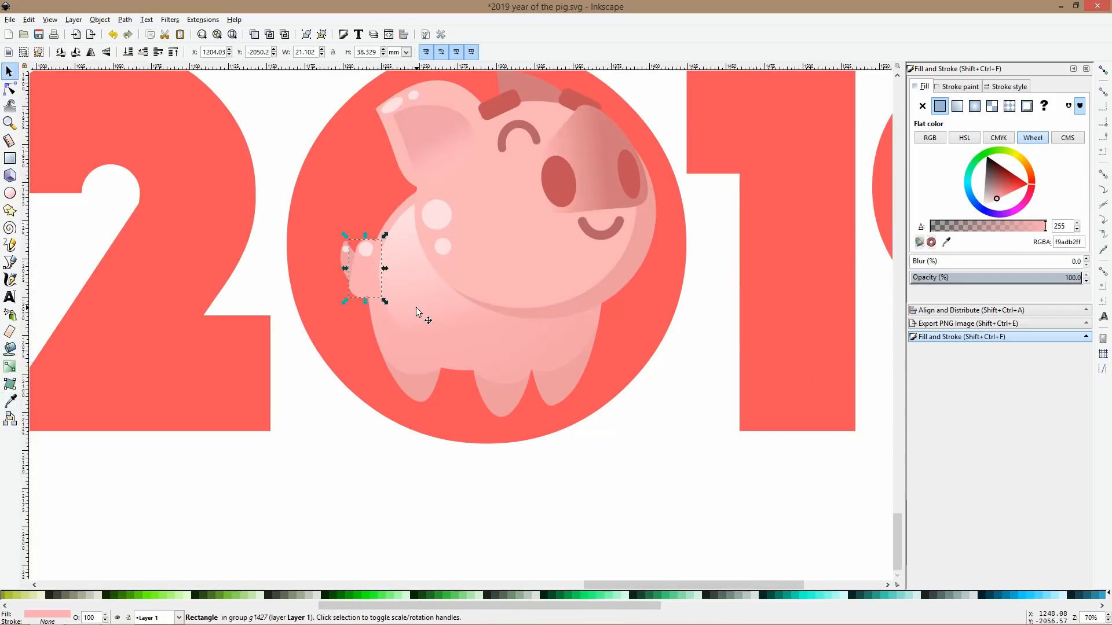
{"action": "left_click", "coordinate": [415, 306]}
{"action": "left_click", "coordinate": [525, 501]}
Move the red 2019 lettering together with its pig up beneath the version with the blue circle.
{"action": "scroll", "coordinate": [598, 371], "scroll_direction": "down", "scroll_amount": 3}
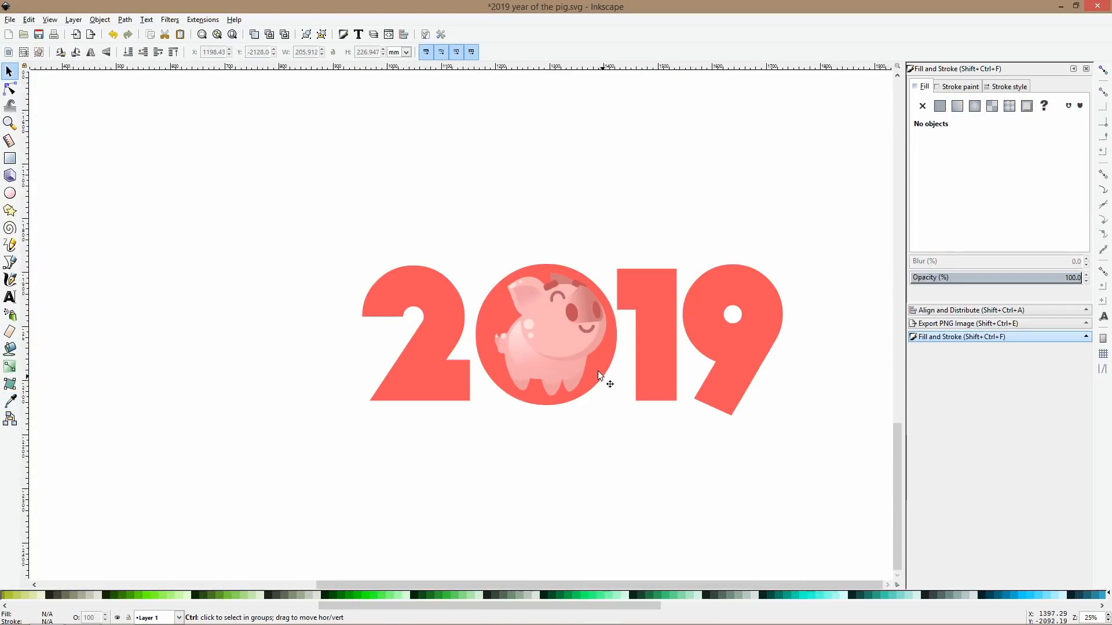
{"action": "scroll", "coordinate": [582, 363], "scroll_direction": "down", "scroll_amount": 2}
{"action": "scroll", "coordinate": [583, 365], "scroll_direction": "up", "scroll_amount": 4}
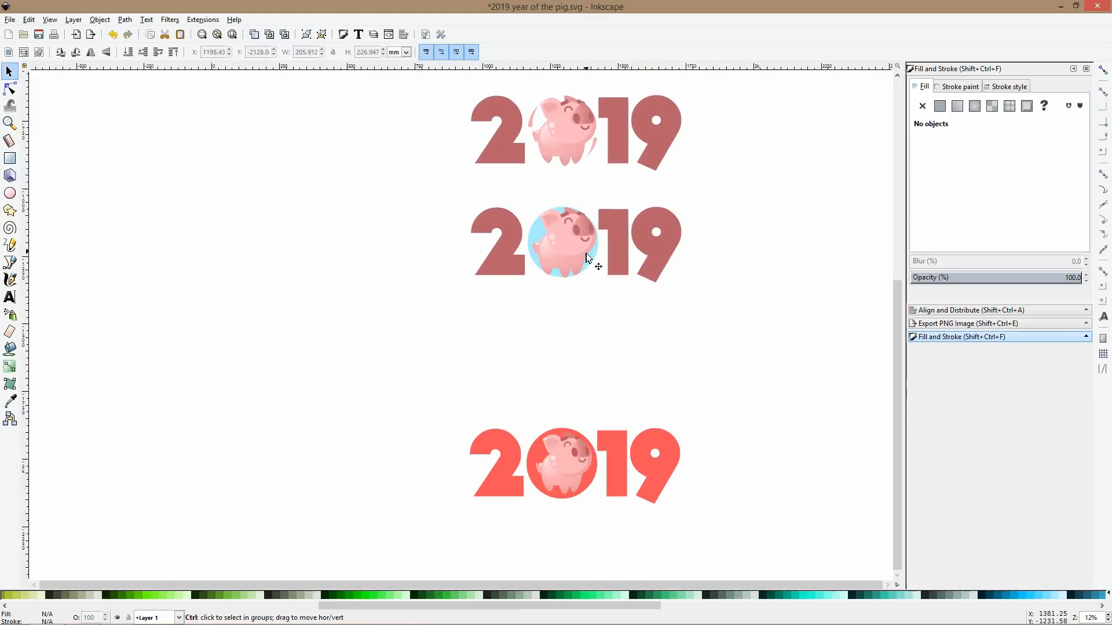
{"action": "scroll", "coordinate": [582, 457], "scroll_direction": "down", "scroll_amount": 4}
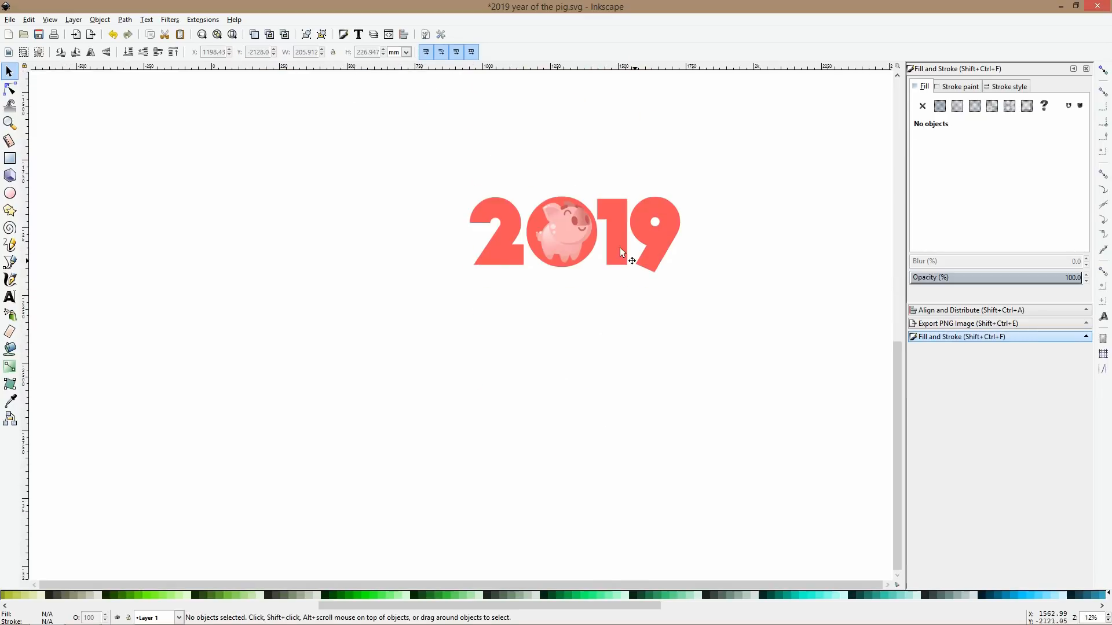
{"action": "scroll", "coordinate": [628, 270], "scroll_direction": "down", "scroll_amount": 3}
{"action": "scroll", "coordinate": [646, 224], "scroll_direction": "up", "scroll_amount": 2}
{"action": "left_click_drag", "start_coordinate": [676, 219], "coordinate": [456, 359]}
{"action": "left_click_drag", "start_coordinate": [579, 278], "coordinate": [629, 135]}
{"action": "scroll", "coordinate": [628, 131], "scroll_direction": "up", "scroll_amount": 3}
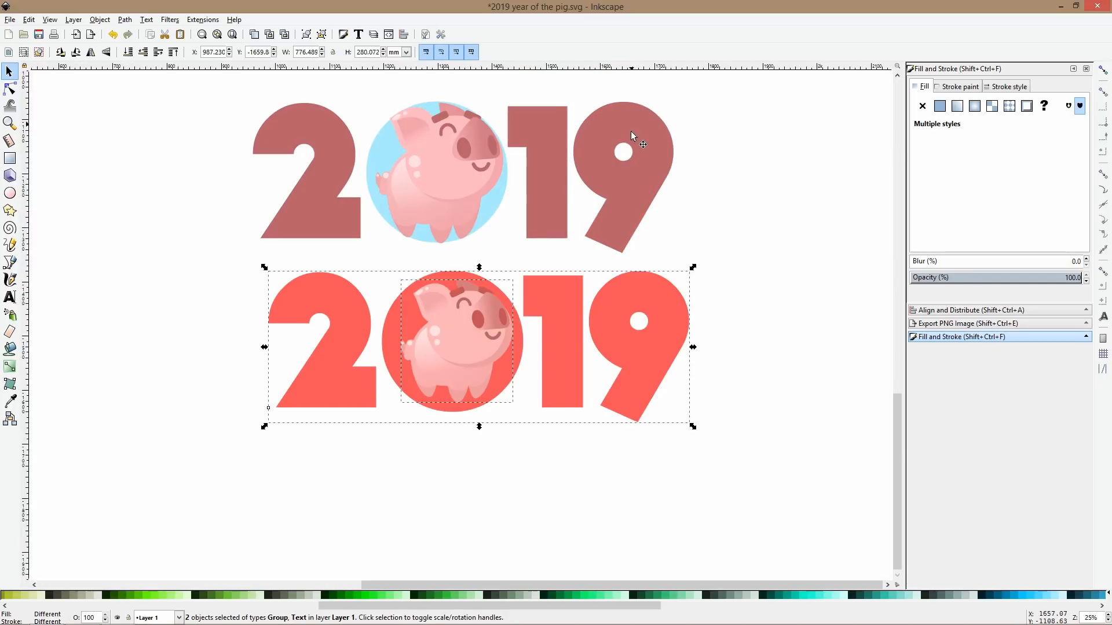
Line up the red version below the blue-circle version and widen the gap between them.
{"action": "left_click_drag", "start_coordinate": [559, 304], "coordinate": [534, 325]}
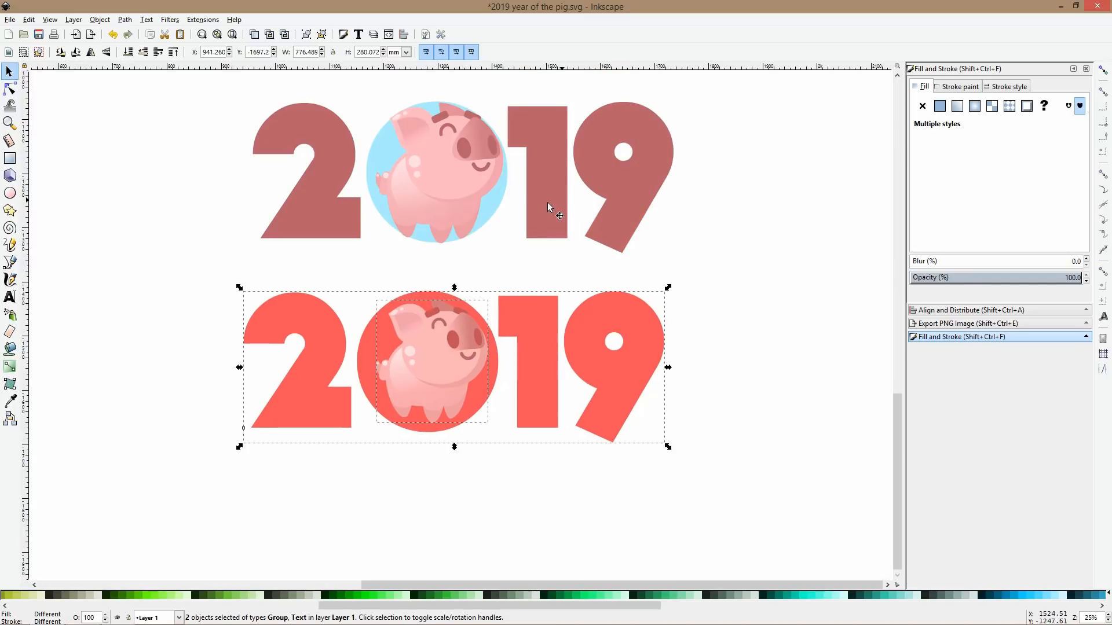
{"action": "left_click", "coordinate": [701, 268]}
{"action": "left_click_drag", "start_coordinate": [702, 266], "coordinate": [99, 514]}
{"action": "left_click_drag", "start_coordinate": [297, 327], "coordinate": [301, 383]}
{"action": "left_click", "coordinate": [155, 384]}
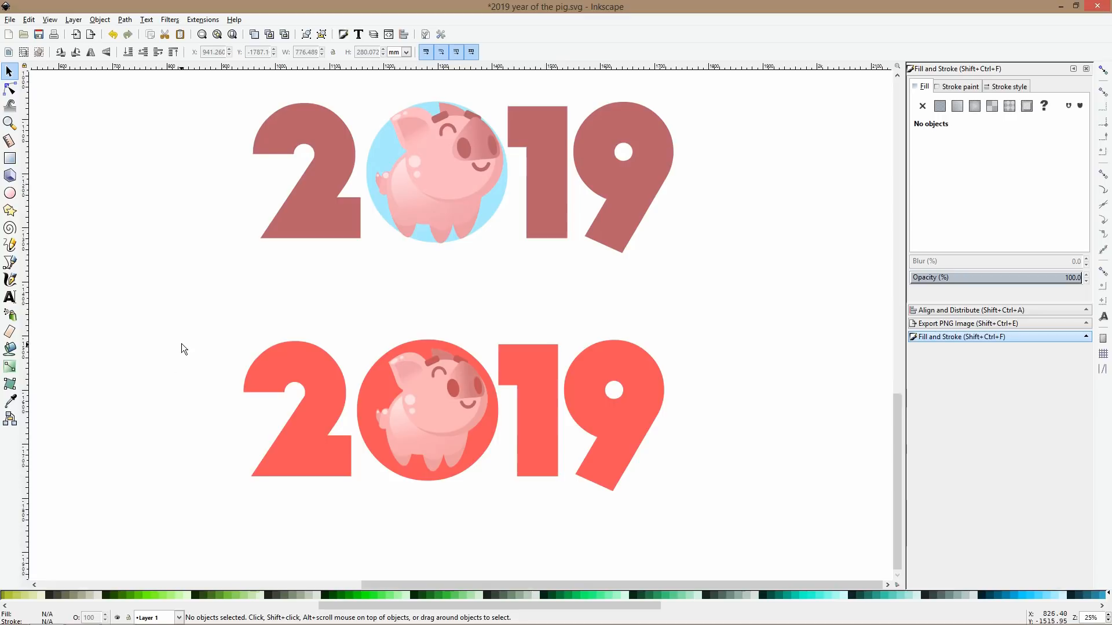
Set the stroke colour of the pig's eye and mouth to the nostril colour c25056.
{"action": "scroll", "coordinate": [431, 336], "scroll_direction": "down", "scroll_amount": 4}
{"action": "scroll", "coordinate": [442, 276], "scroll_direction": "up", "scroll_amount": 3}
{"action": "left_click", "coordinate": [442, 275], "text": "ctrl"}
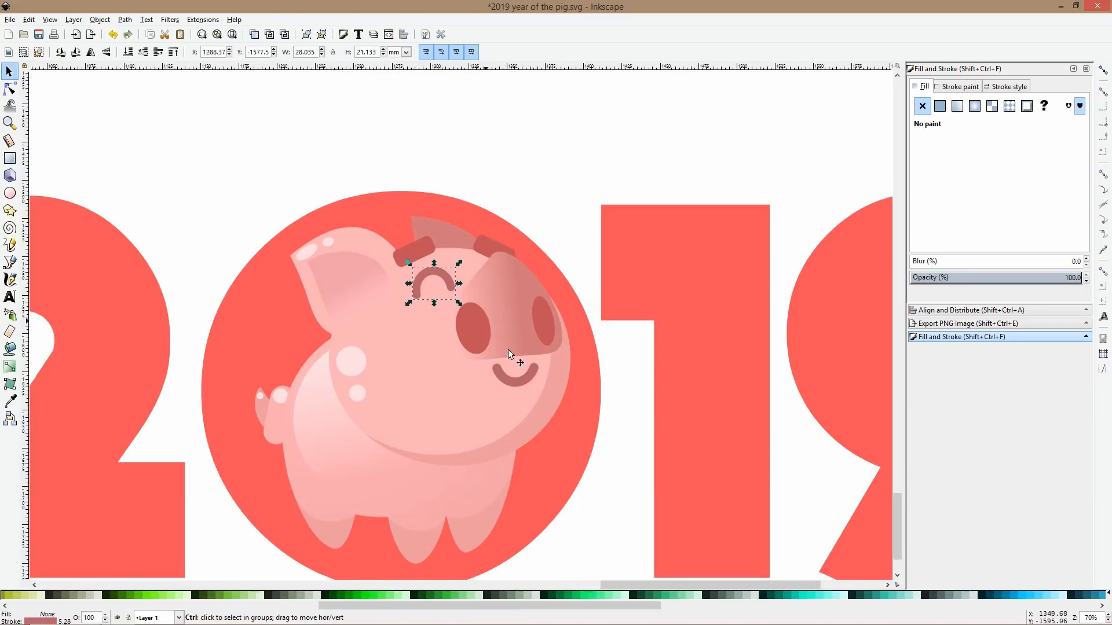
{"action": "left_click", "coordinate": [506, 380], "text": "ctrl+shift"}
{"action": "left_click", "coordinate": [10, 401]}
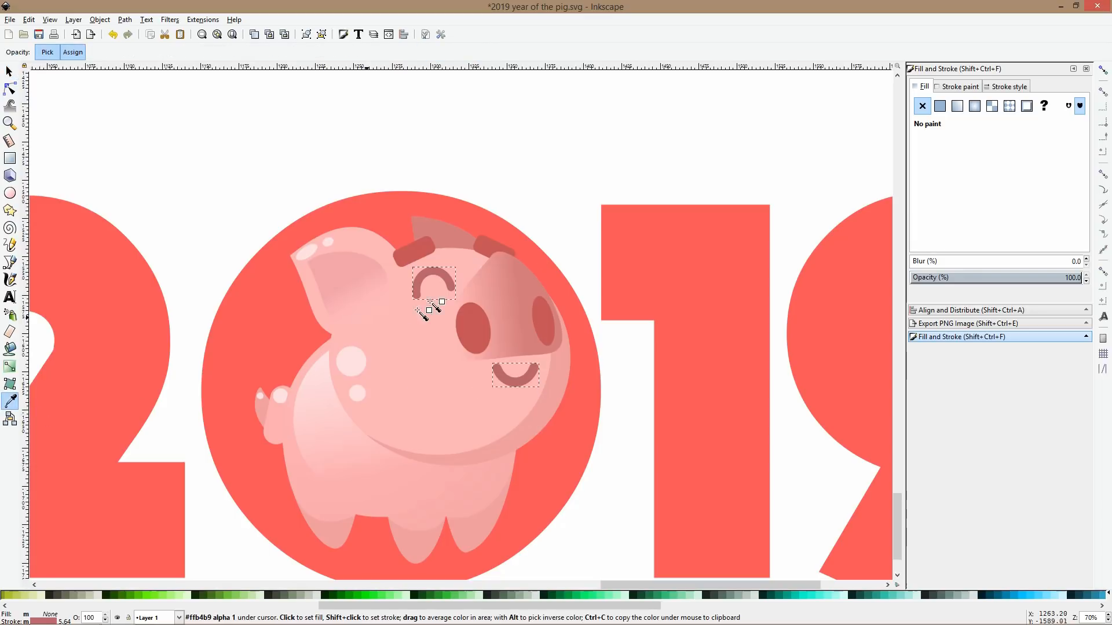
{"action": "key", "text": "s"}
{"action": "key", "text": "ctrl+z"}
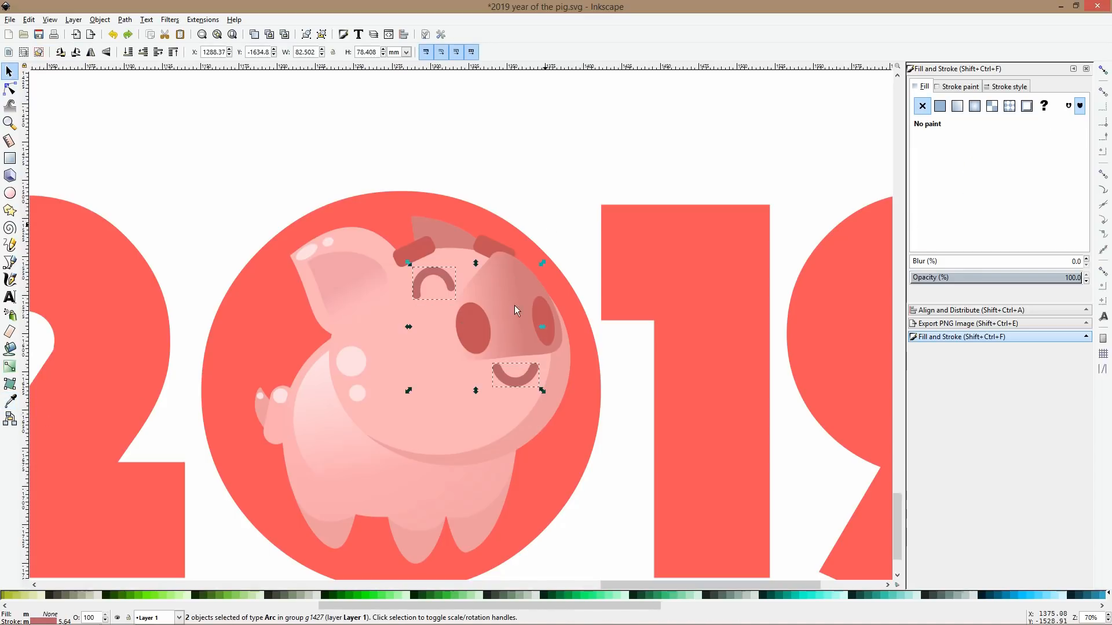
{"action": "key", "text": "d"}
{"action": "left_click", "coordinate": [476, 332], "text": "shift"}
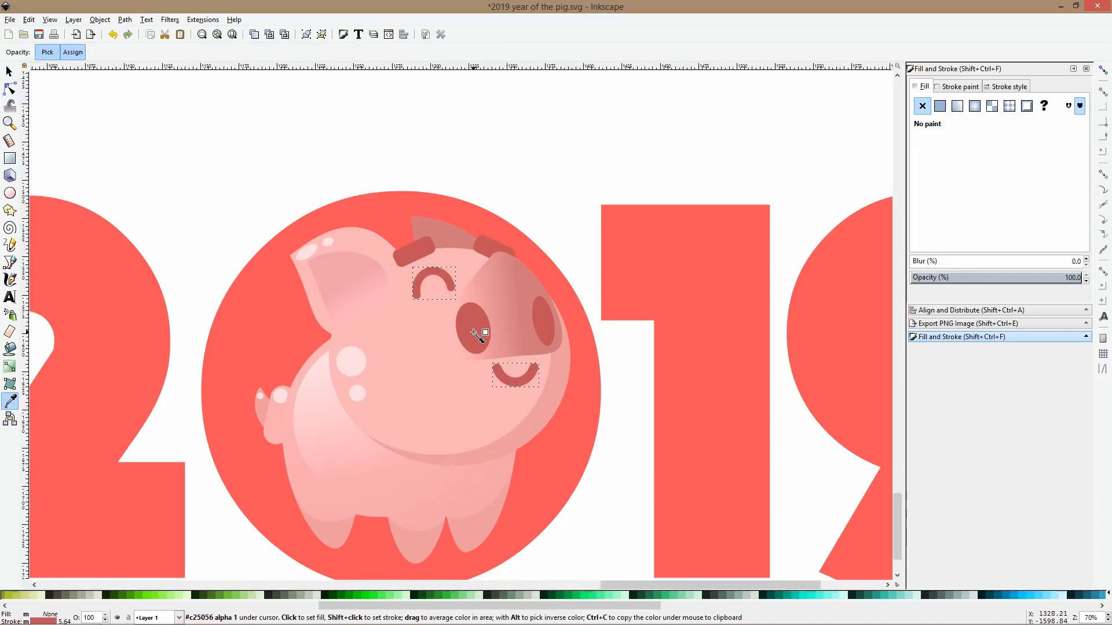
{"action": "key", "text": "s"}
{"action": "left_click", "coordinate": [556, 167]}
Lighten the fill of both nostrils to d46168.
{"action": "scroll", "coordinate": [474, 308], "scroll_direction": "up", "scroll_amount": 2}
{"action": "left_click", "coordinate": [474, 321], "text": "ctrl"}
{"action": "left_click", "coordinate": [594, 321], "text": "ctrl+shift"}
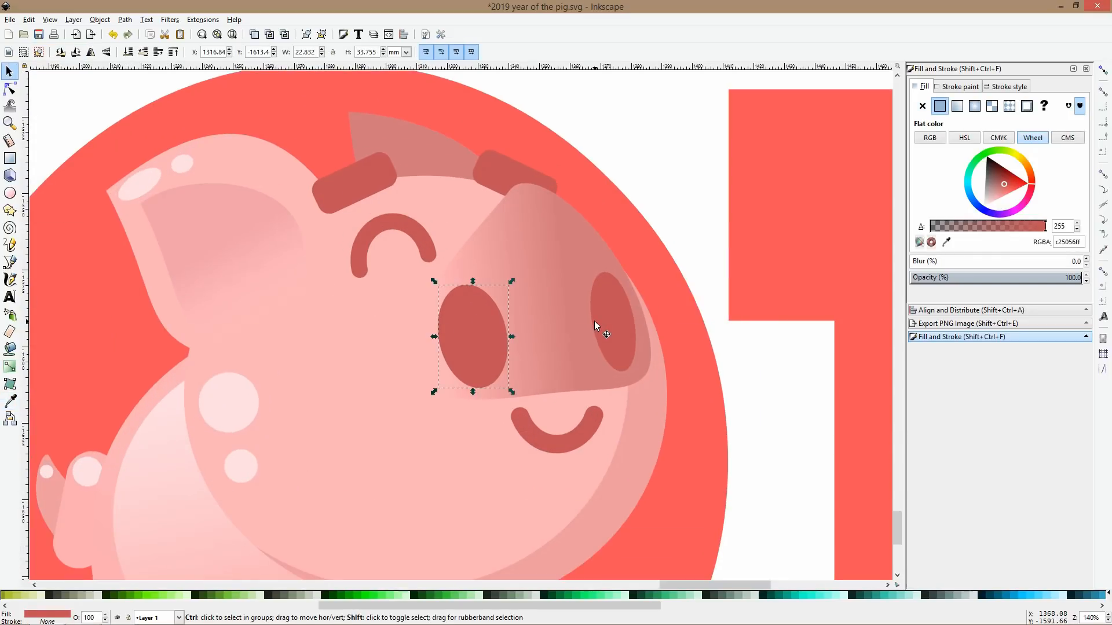
{"action": "left_click", "coordinate": [1004, 189]}
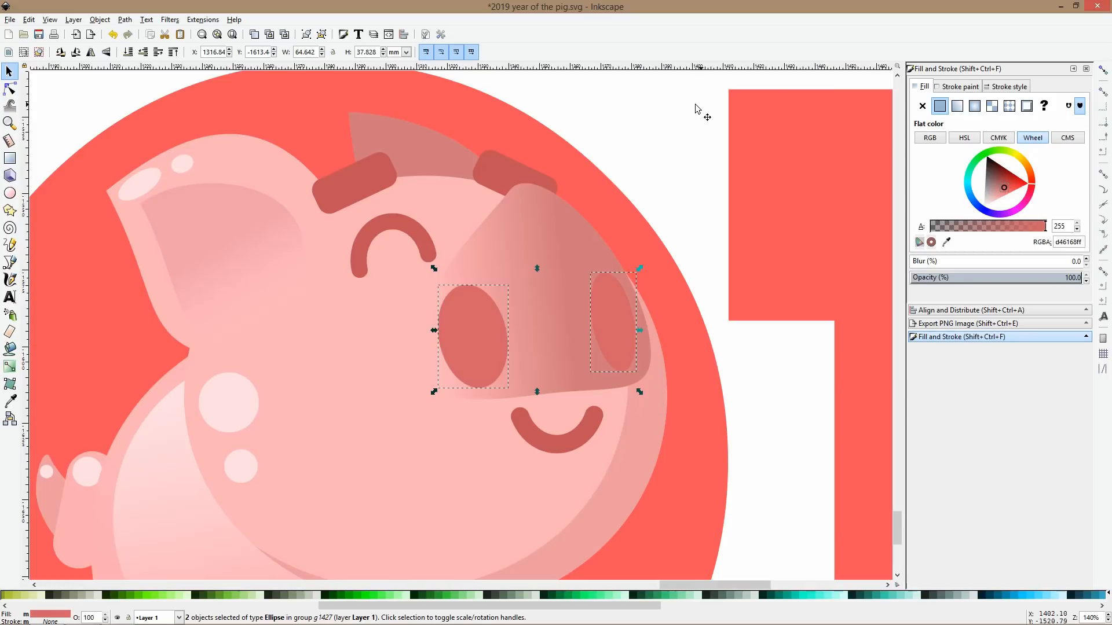
{"action": "left_click", "coordinate": [685, 190]}
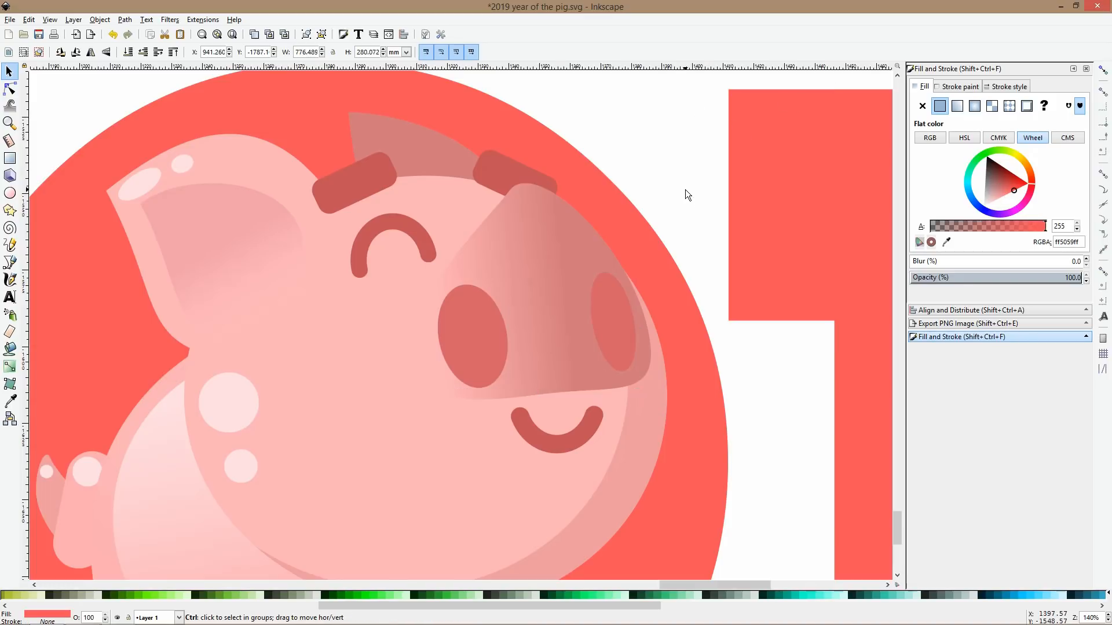
Set the stroke colour of the pig's eye and mouth to the nostrils' d46168.
{"action": "scroll", "coordinate": [686, 189], "scroll_direction": "down", "scroll_amount": 4}
{"action": "scroll", "coordinate": [673, 239], "scroll_direction": "up", "scroll_amount": 2}
{"action": "left_click", "coordinate": [648, 265], "text": "ctrl"}
{"action": "left_click", "coordinate": [569, 165], "text": "ctrl+shift"}
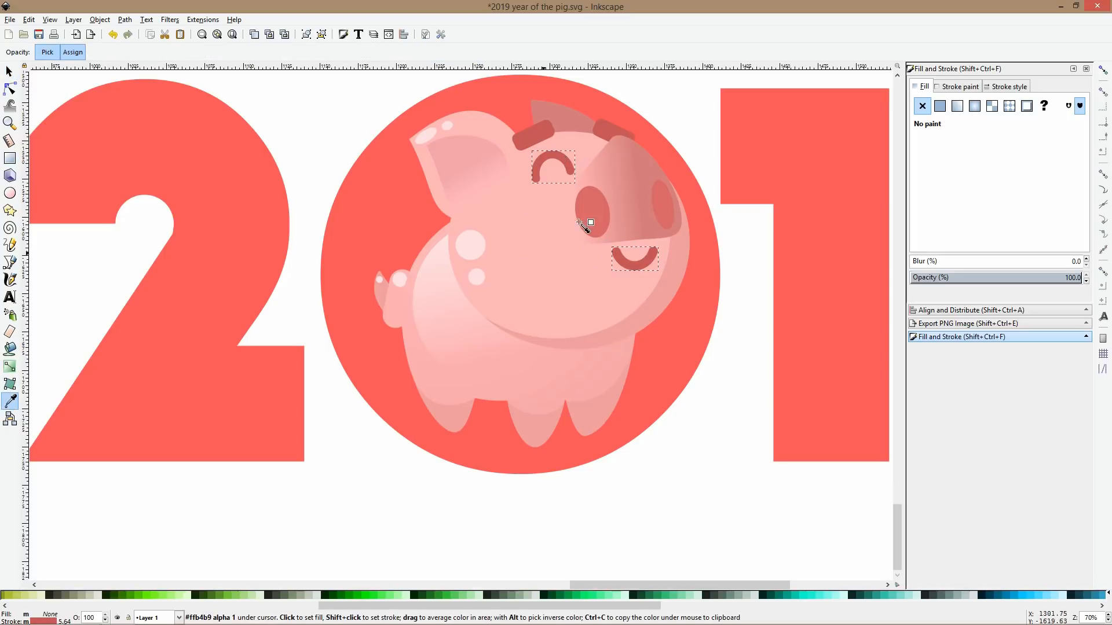
Fill both of the pig's eyebrows with d46168, sampled from the near nostril.
{"action": "left_click", "coordinate": [538, 137], "text": "ctrl"}
{"action": "left_click", "coordinate": [607, 133], "text": "ctrl+shift"}
{"action": "left_click", "coordinate": [9, 401]}
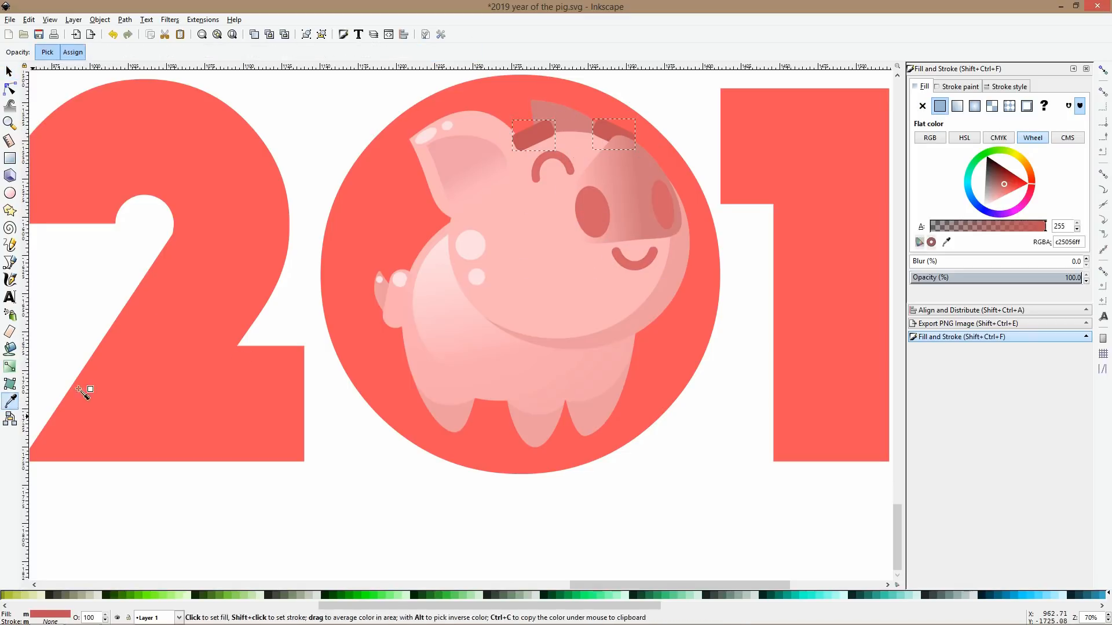
{"action": "left_click", "coordinate": [587, 211]}
{"action": "key", "text": "s"}
{"action": "left_click", "coordinate": [646, 100]}
{"action": "left_click", "coordinate": [572, 116], "text": "ctrl"}
{"action": "left_click", "coordinate": [650, 101]}
{"action": "scroll", "coordinate": [666, 109], "scroll_direction": "down", "scroll_amount": 3}
{"action": "left_click", "coordinate": [668, 320]}
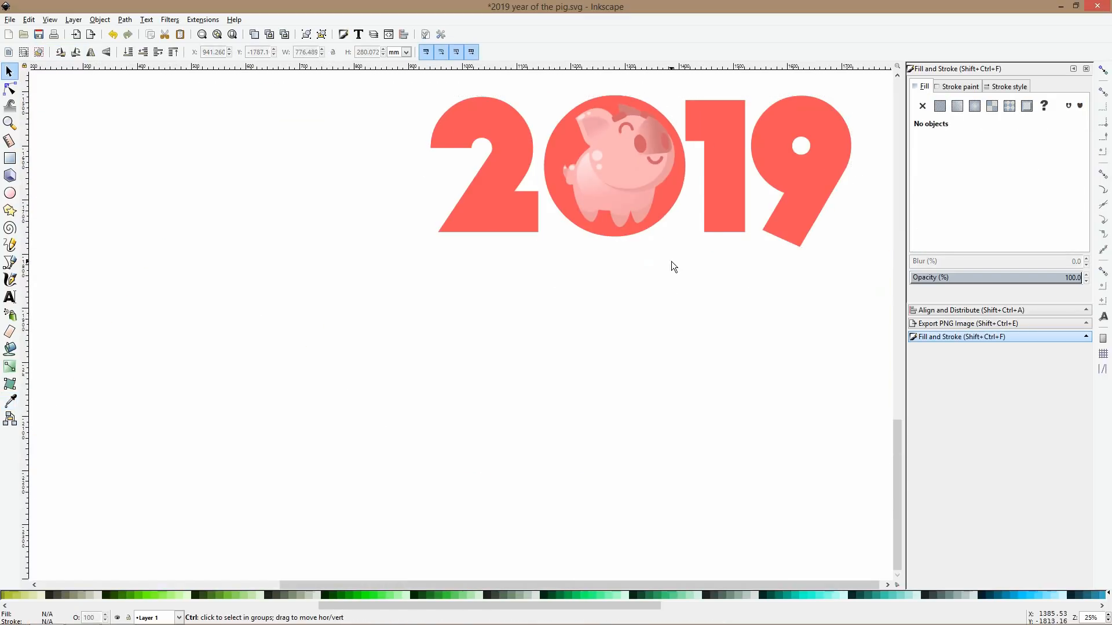
{"action": "scroll", "coordinate": [671, 263], "scroll_direction": "down", "scroll_amount": 4}
{"action": "scroll", "coordinate": [671, 224], "scroll_direction": "up", "scroll_amount": 6}
Fill the pig's far ear with ec9ca1, sampled from the shadow on the head.
{"action": "left_click", "coordinate": [613, 249], "text": "ctrl"}
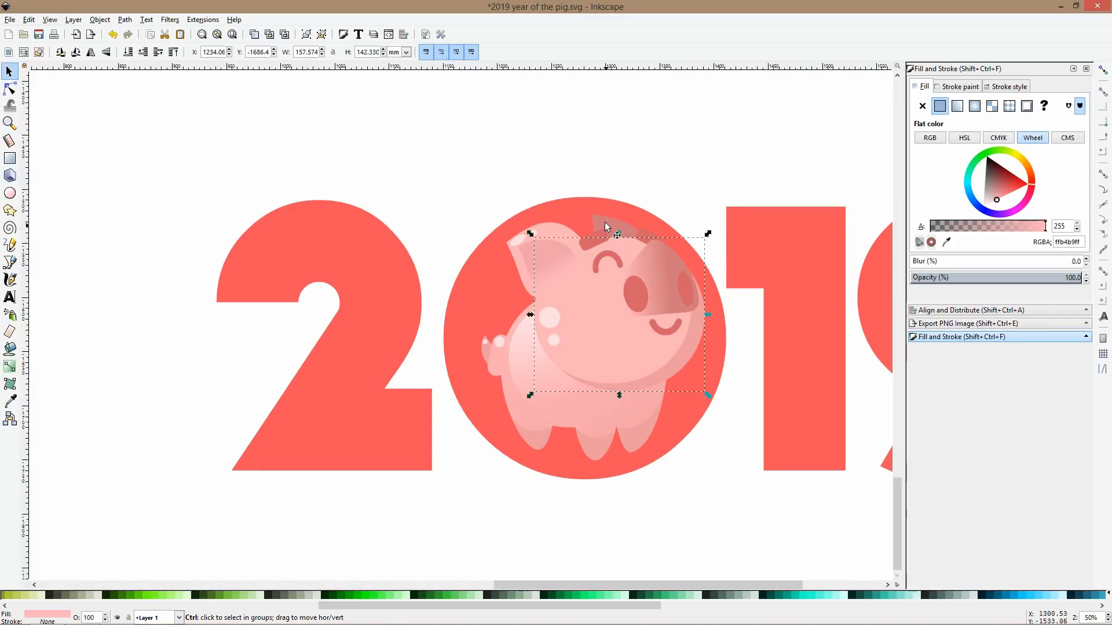
{"action": "left_click", "coordinate": [604, 223], "text": "ctrl"}
{"action": "left_click", "coordinate": [9, 402]}
{"action": "scroll", "coordinate": [526, 272], "scroll_direction": "up", "scroll_amount": 3}
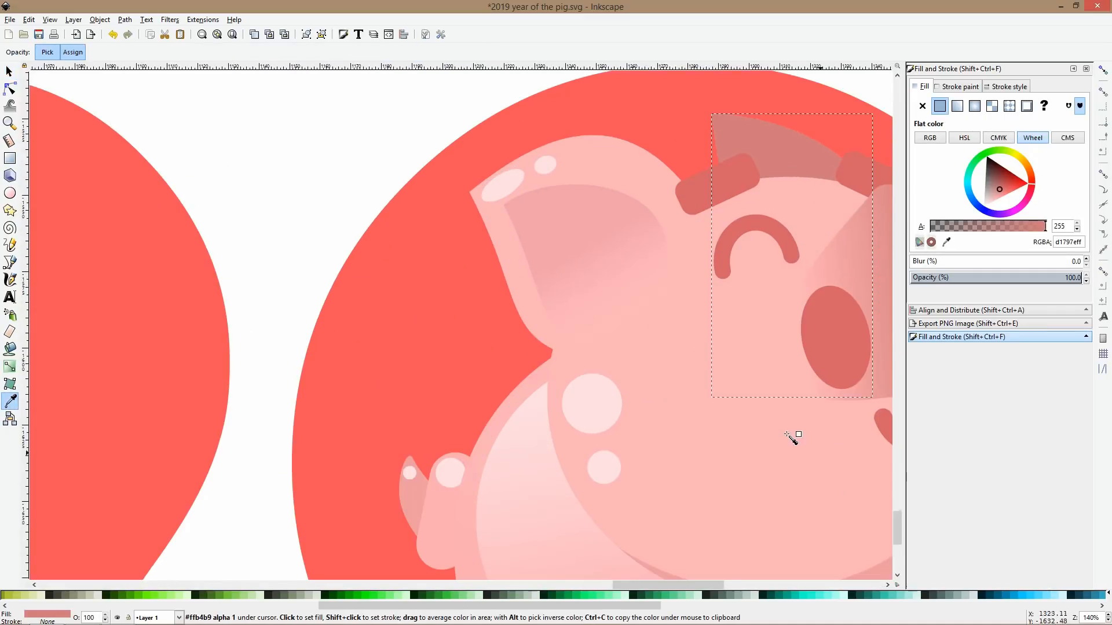
{"action": "scroll", "coordinate": [792, 439], "scroll_direction": "down", "scroll_amount": 3}
{"action": "left_click", "coordinate": [843, 481]}
{"action": "key", "text": "s"}
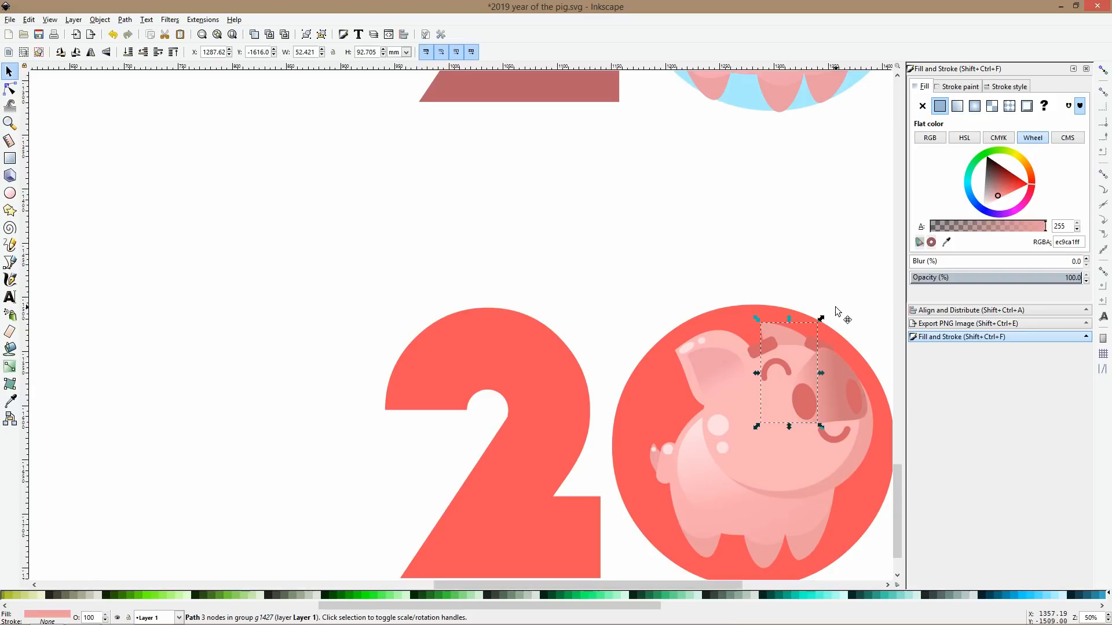
Recolour the darker end of the snout's linear gradient with e47f86, sampled from the snout itself.
{"action": "scroll", "coordinate": [676, 283], "scroll_direction": "up", "scroll_amount": 4}
{"action": "left_click", "coordinate": [686, 293], "text": "ctrl"}
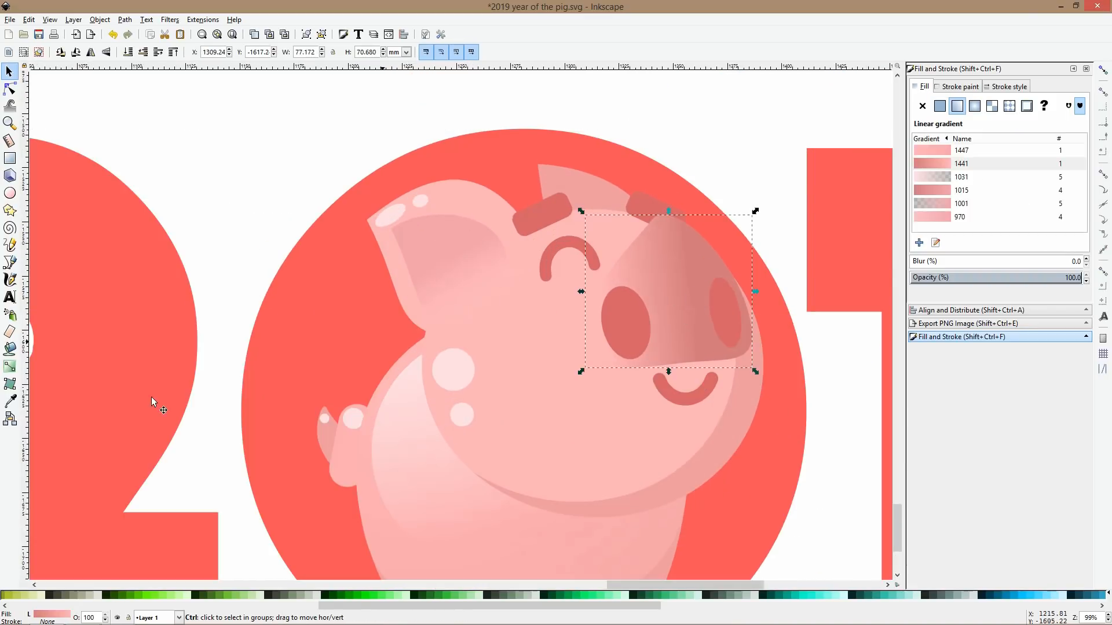
{"action": "left_click", "coordinate": [9, 401]}
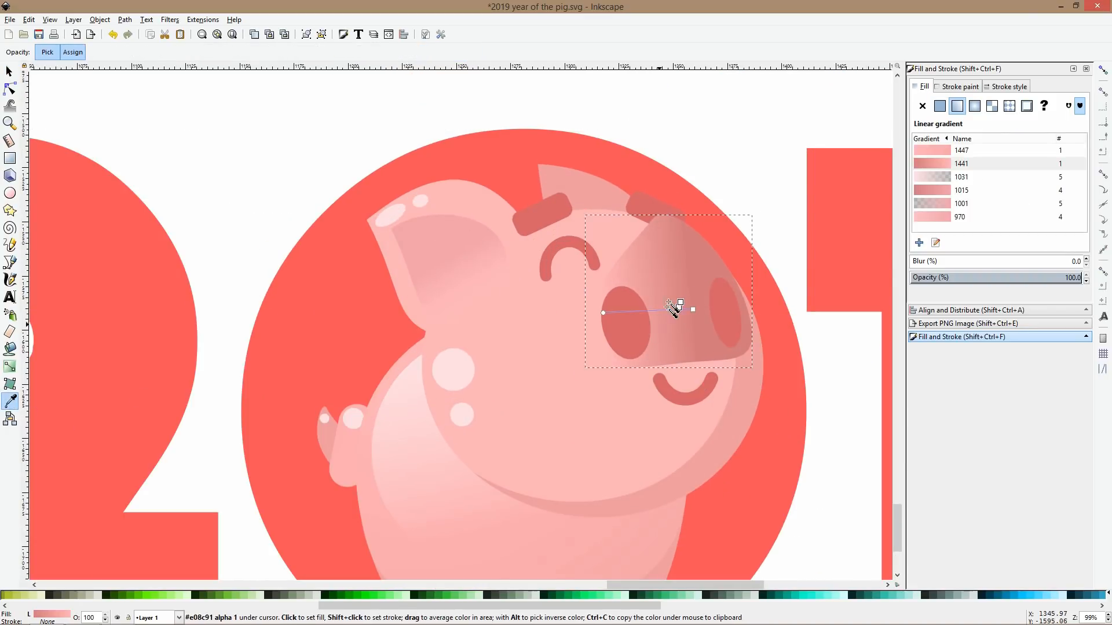
{"action": "left_click", "coordinate": [695, 313]}
{"action": "left_click_drag", "start_coordinate": [706, 309], "coordinate": [734, 308]}
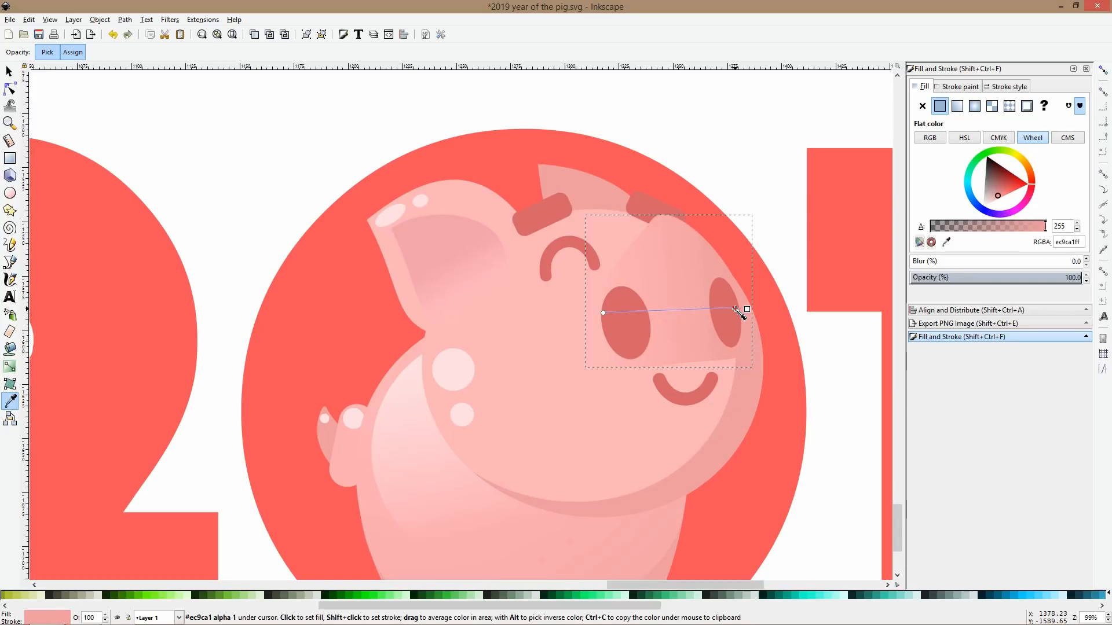
{"action": "left_click", "coordinate": [651, 219]}
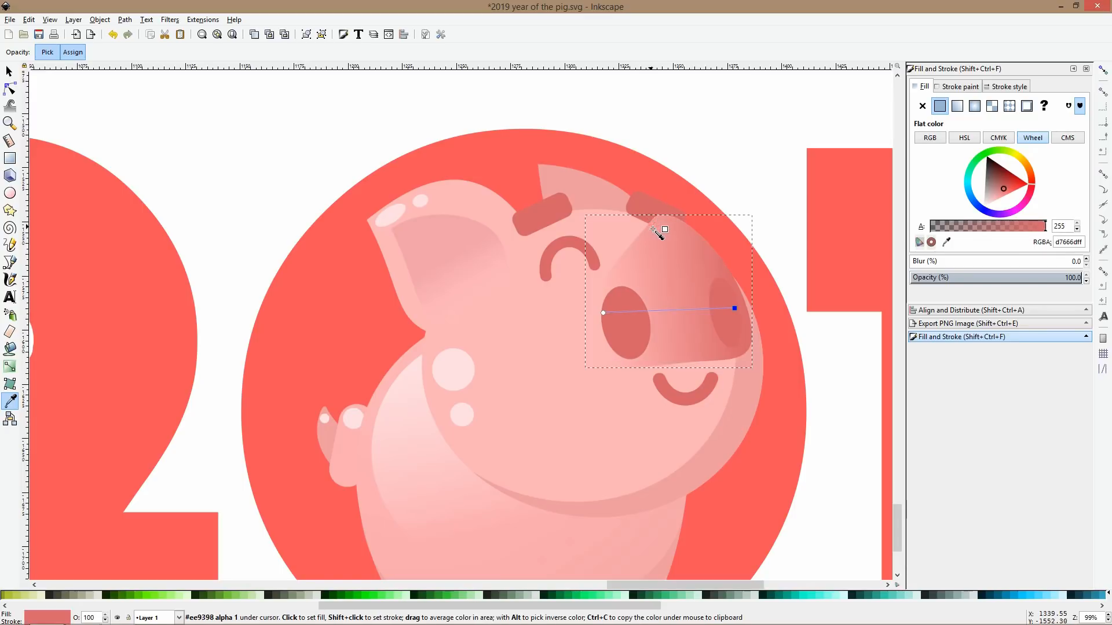
{"action": "left_click", "coordinate": [691, 297]}
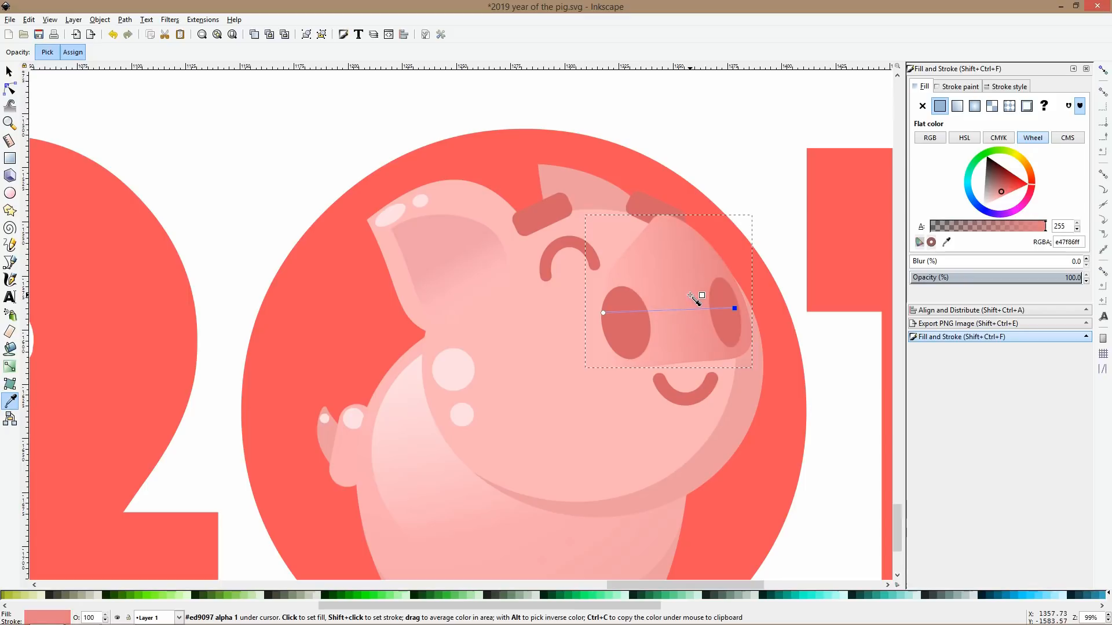
{"action": "left_click", "coordinate": [581, 311]}
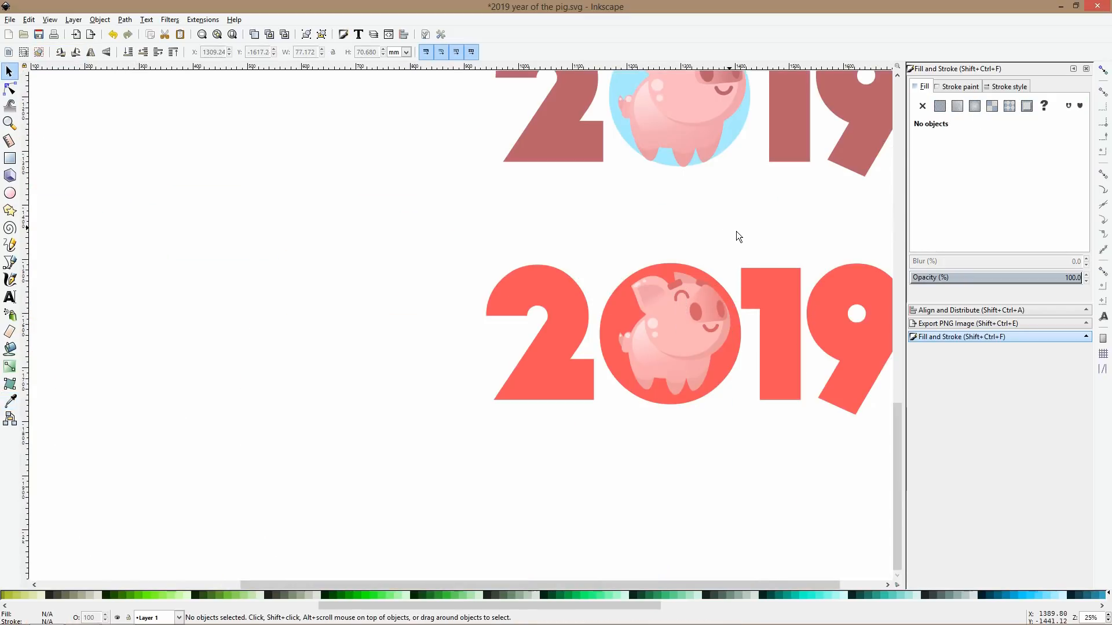
{"action": "left_click_drag", "start_coordinate": [736, 231], "coordinate": [567, 144]}
{"action": "scroll", "coordinate": [534, 242], "scroll_direction": "up", "scroll_amount": 4}
{"action": "left_click", "coordinate": [471, 207], "text": "ctrl"}
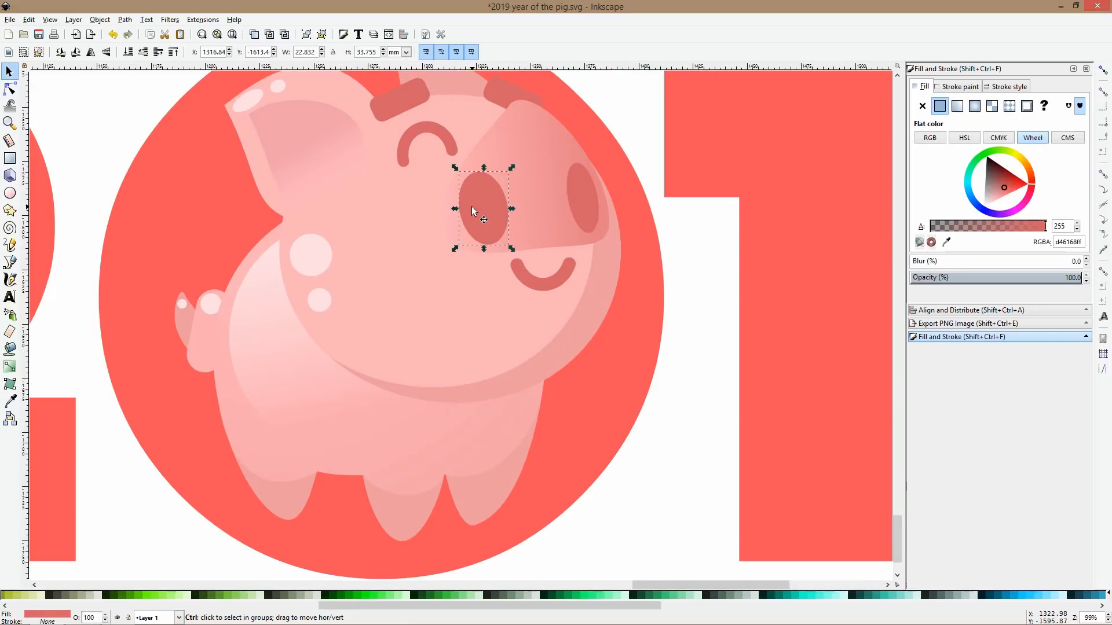
{"action": "scroll", "coordinate": [471, 206], "scroll_direction": "down", "scroll_amount": 4}
{"action": "left_click", "coordinate": [541, 130]}
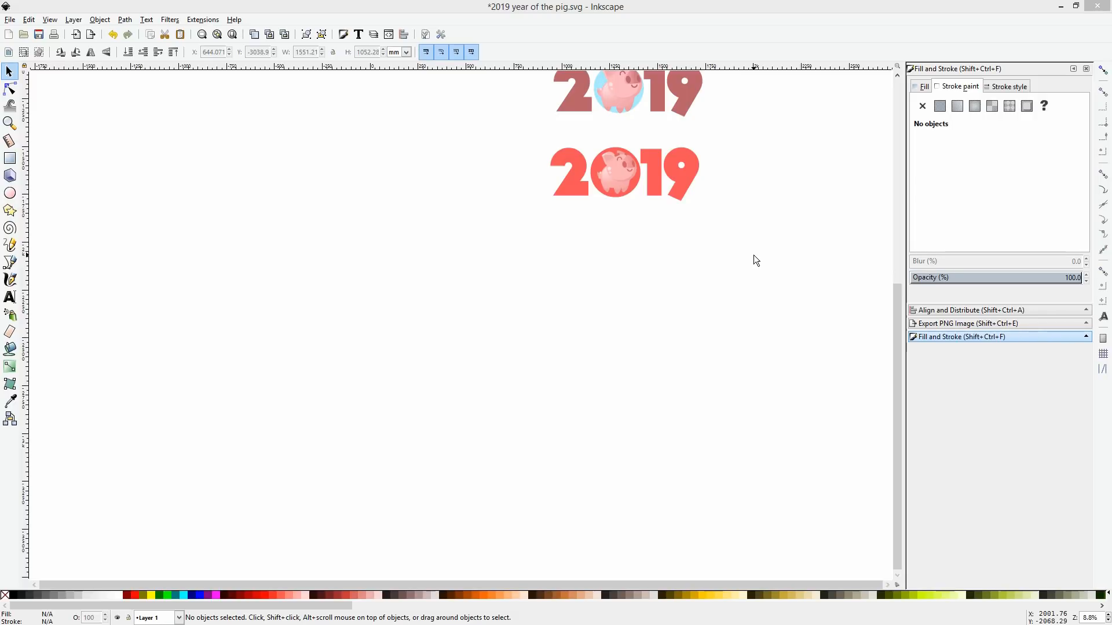
Duplicate the bright red 2019 lettering together with its pig and place the copy below the original.
{"action": "left_click", "coordinate": [739, 125]}
{"action": "left_click_drag", "start_coordinate": [738, 126], "coordinate": [476, 227]}
{"action": "scroll", "coordinate": [671, 164], "scroll_direction": "up", "scroll_amount": 2, "text": "ctrl"}
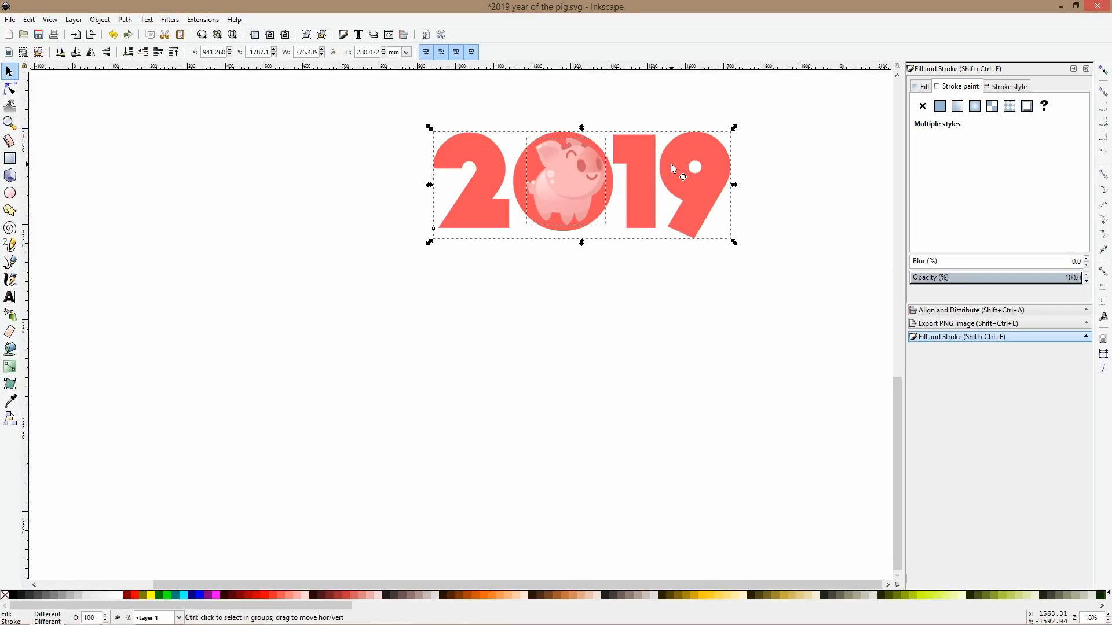
{"action": "key", "text": "ctrl+d"}
{"action": "left_click_drag", "start_coordinate": [646, 152], "coordinate": [652, 370]}
{"action": "scroll", "coordinate": [626, 296], "scroll_direction": "down", "scroll_amount": 2}
{"action": "left_click", "coordinate": [626, 297]}
Scale the pig in the lower lettering down to about 172 × 190 mm, keeping it centred in the zero.
{"action": "left_click", "coordinate": [567, 344]}
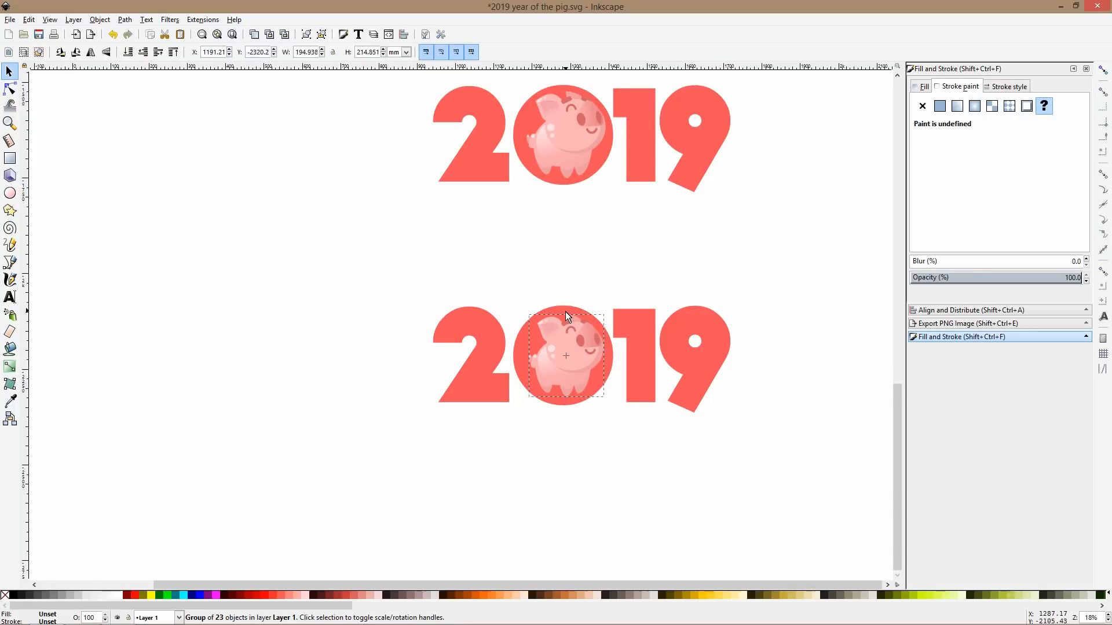
{"action": "scroll", "coordinate": [575, 342], "scroll_direction": "up", "scroll_amount": 4, "text": "ctrl"}
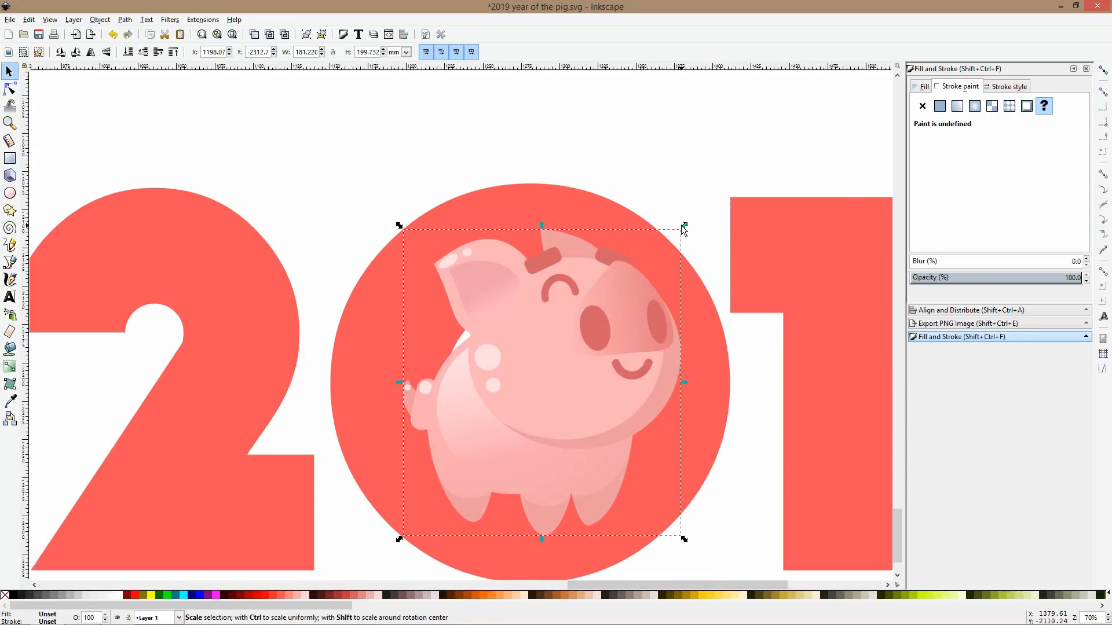
{"action": "left_click_drag", "start_coordinate": [684, 226], "coordinate": [675, 234]}
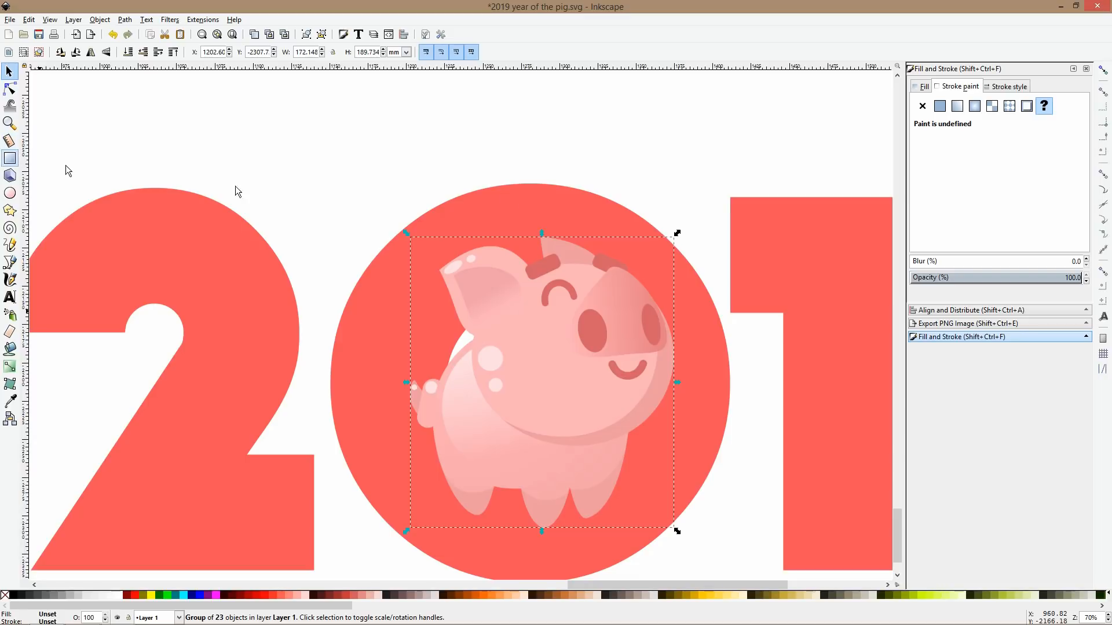
Draw a background rectangle about 1191 × 727 mm around the lower lettering and send it to the back.
{"action": "scroll", "coordinate": [512, 190], "scroll_direction": "down", "scroll_amount": 4, "text": "ctrl"}
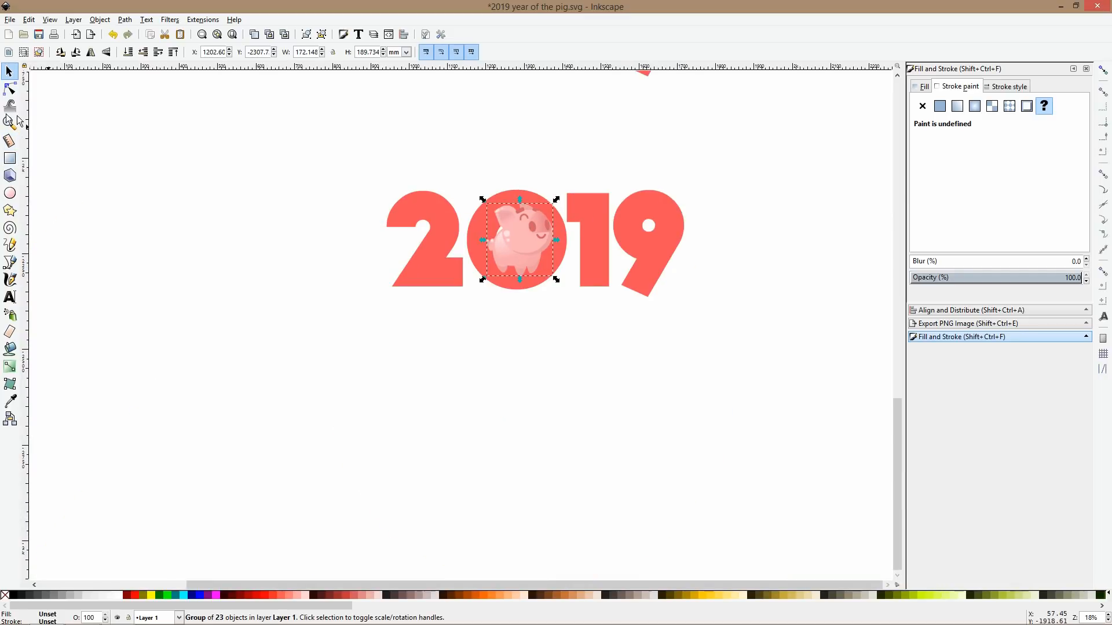
{"action": "left_click", "coordinate": [10, 158]}
{"action": "left_click_drag", "start_coordinate": [328, 133], "coordinate": [762, 406]}
{"action": "key", "text": "End"}
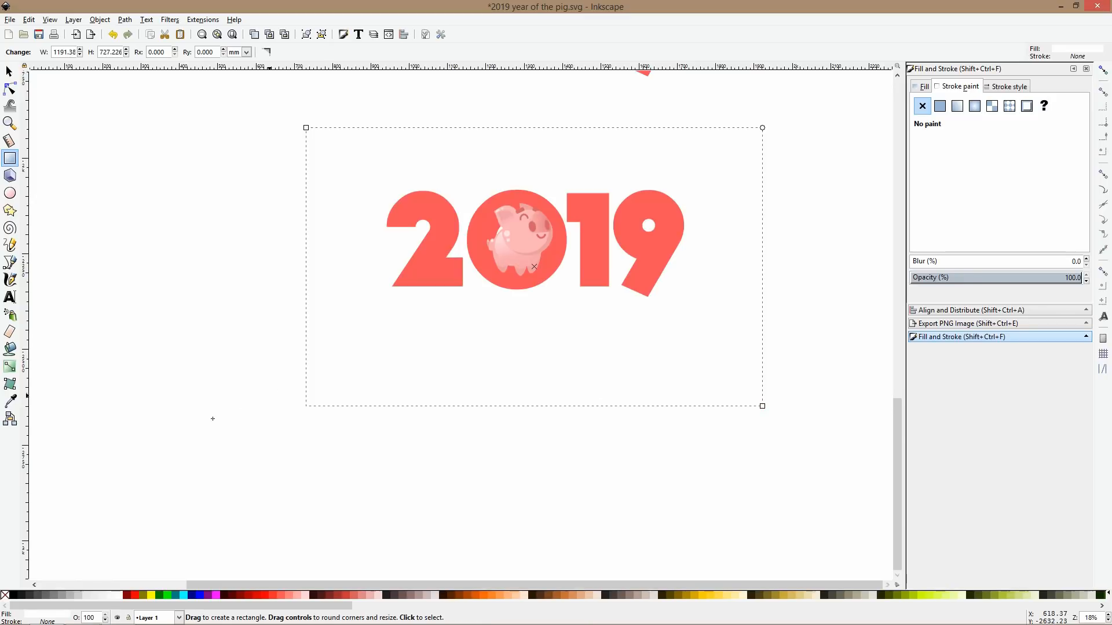
Fill the background rectangle with the bright red sampled from the 2019 lettering.
{"action": "left_click", "coordinate": [10, 400]}
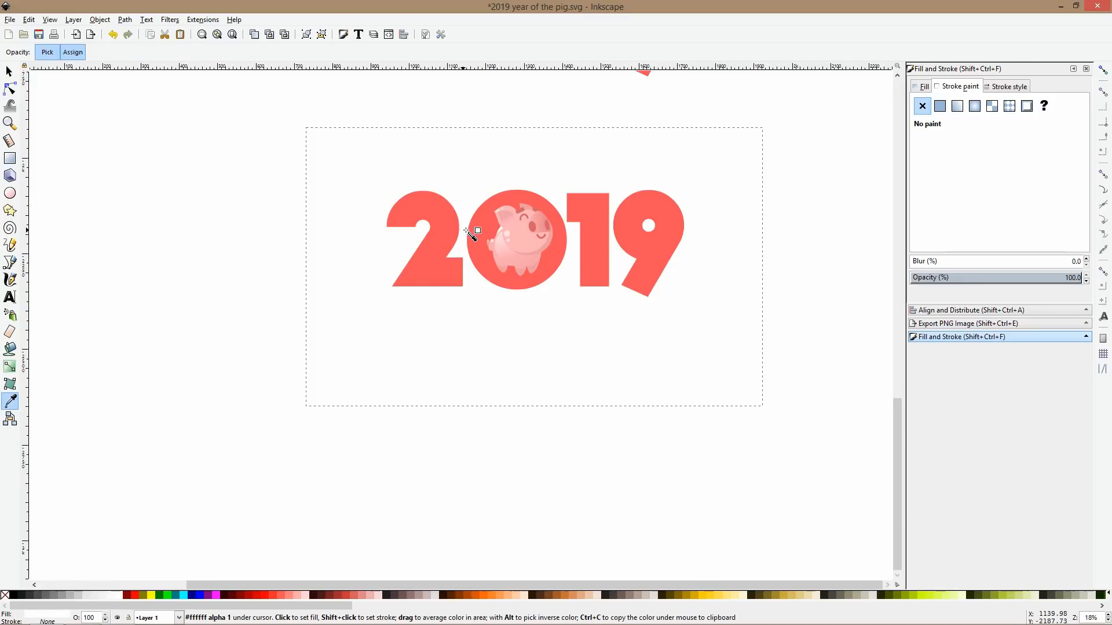
{"action": "scroll", "coordinate": [622, 232], "scroll_direction": "down", "scroll_amount": 3}
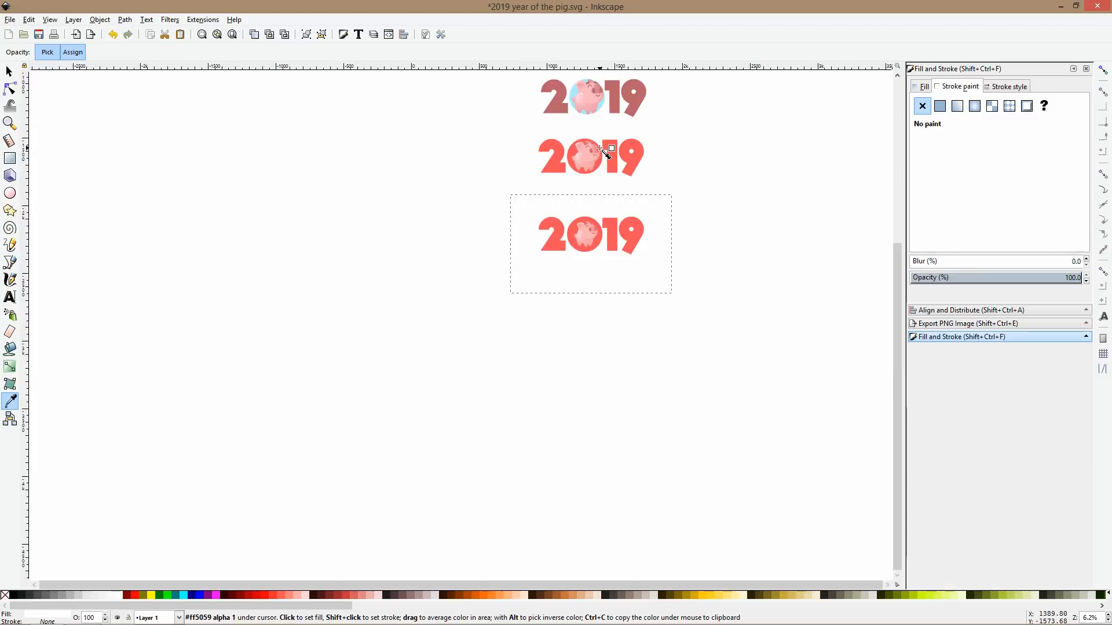
{"action": "scroll", "coordinate": [603, 151], "scroll_direction": "up", "scroll_amount": 3}
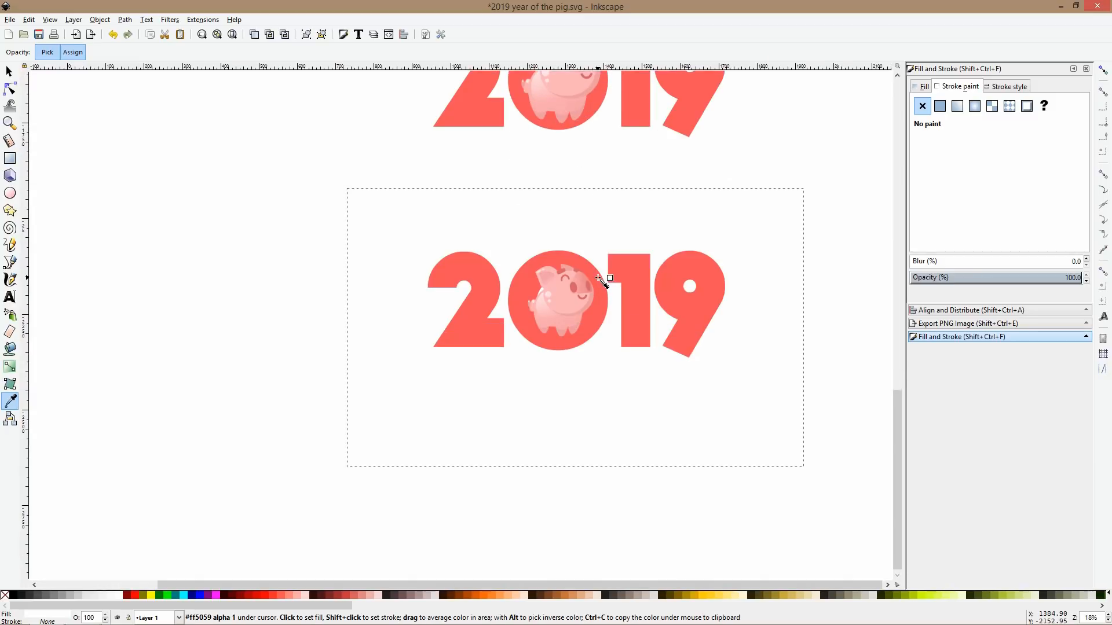
{"action": "left_click", "coordinate": [599, 279]}
Fill the 2019 lettering on the red rectangle with white.
{"action": "key", "text": "s"}
{"action": "left_click", "coordinate": [593, 276]}
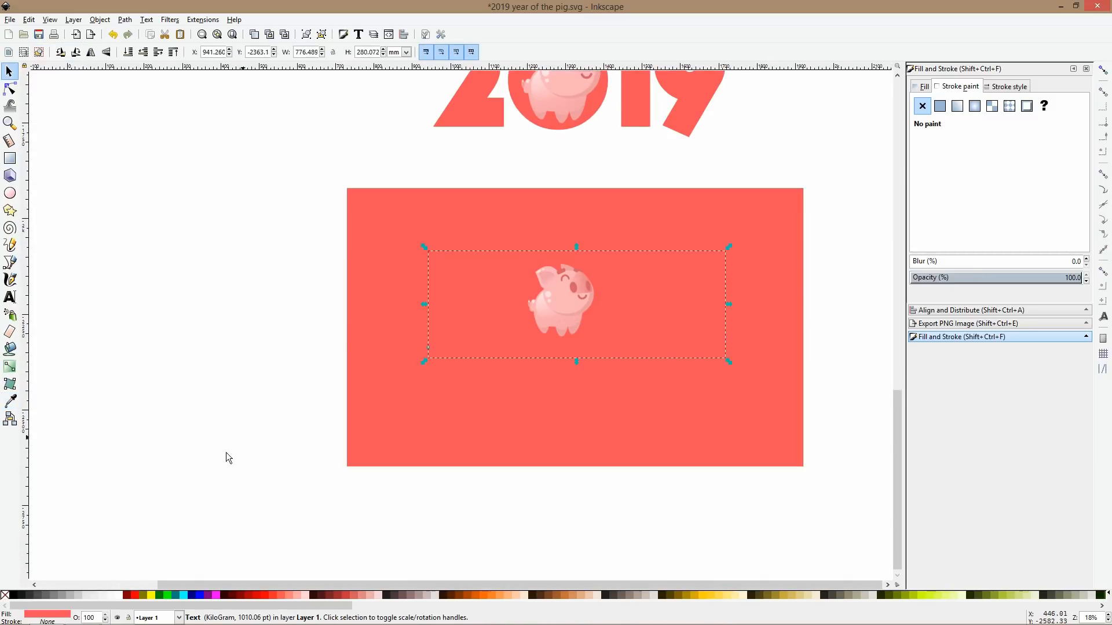
{"action": "left_click", "coordinate": [119, 595]}
{"action": "left_click", "coordinate": [161, 489]}
Switch the units to px and set the red background rectangle's size to 1920 × 1080 px.
{"action": "left_click", "coordinate": [756, 290]}
{"action": "mouse_move", "coordinate": [806, 186]}
{"action": "left_mouse_down"}
{"action": "mouse_move", "coordinate": [811, 177]}
{"action": "mouse_move", "coordinate": [385, 417]}
{"action": "left_mouse_up"}
{"action": "left_click", "coordinate": [513, 223]}
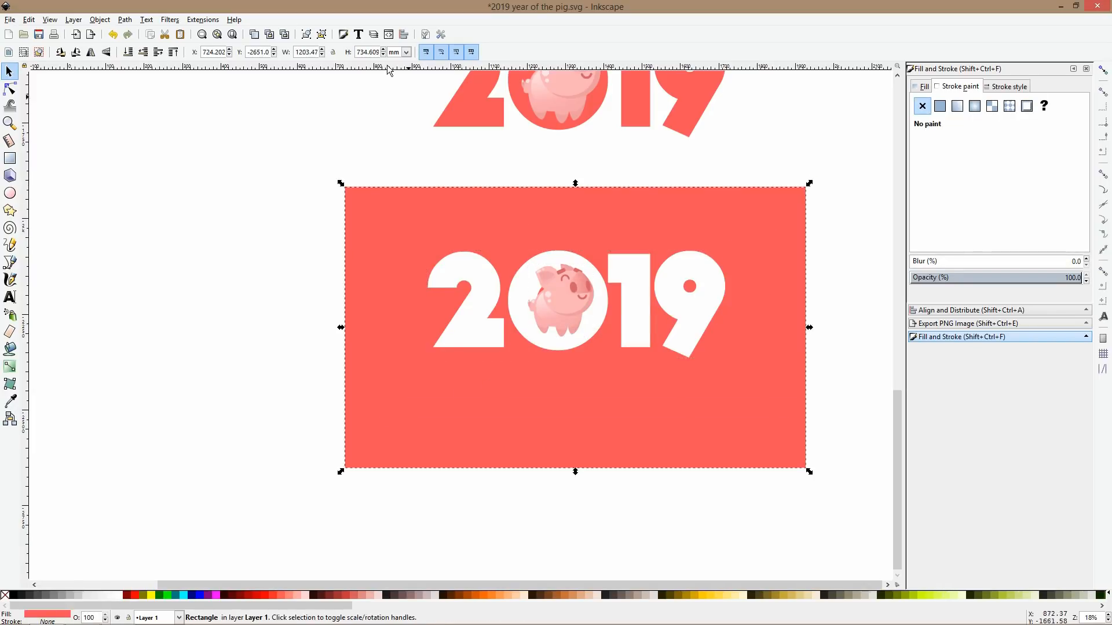
{"action": "left_click", "coordinate": [406, 53]}
{"action": "left_click", "coordinate": [403, 134]}
{"action": "left_click", "coordinate": [333, 52]}
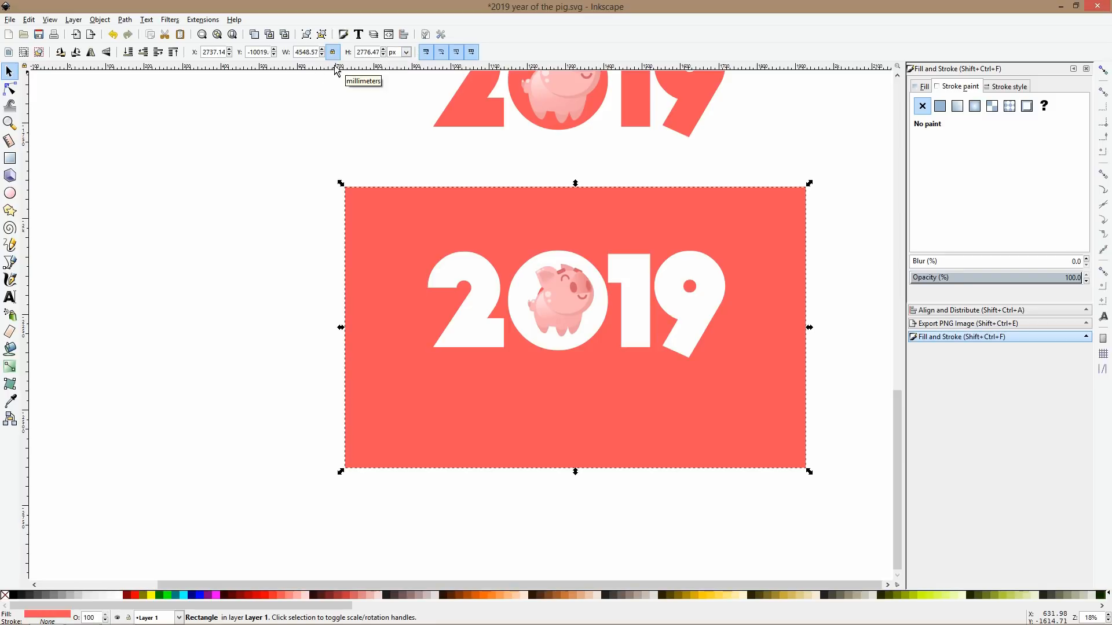
{"action": "double_click", "coordinate": [308, 52]}
{"action": "type", "text": "1920"}
{"action": "key", "text": "Return"}
{"action": "double_click", "coordinate": [366, 53]}
{"action": "type", "text": "1080"}
{"action": "key", "text": "Return"}
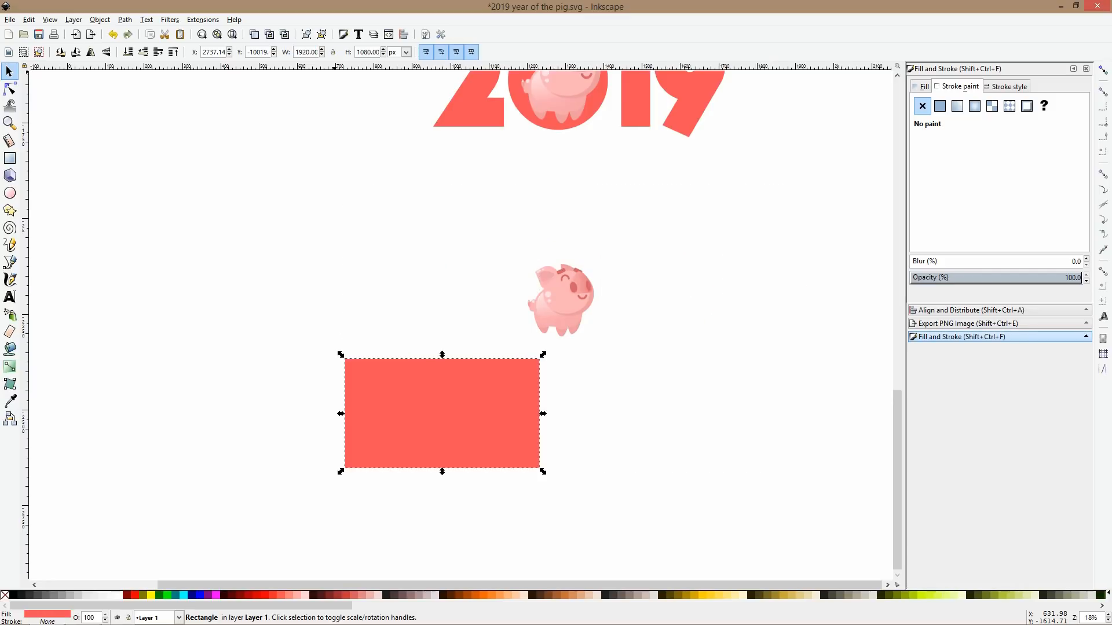
Group the pig with the white 2019 lettering and scale the group down to fit on the red rectangle.
{"action": "left_click_drag", "start_coordinate": [325, 197], "coordinate": [770, 453]}
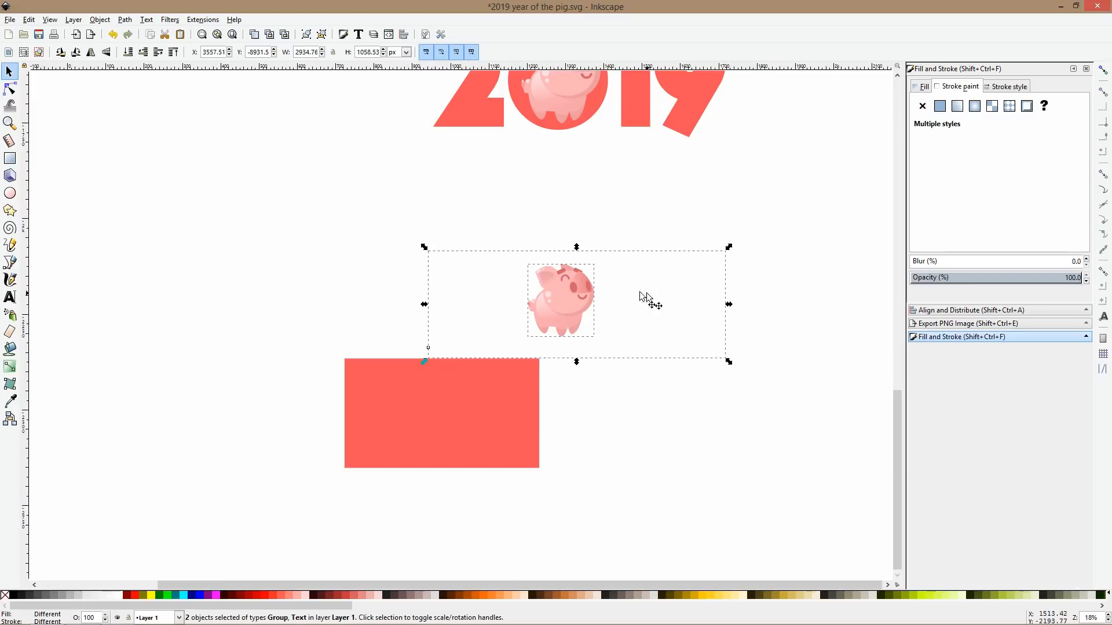
{"action": "left_click_drag", "start_coordinate": [576, 247], "coordinate": [452, 405]}
{"action": "left_click", "coordinate": [376, 391], "text": "shift"}
{"action": "left_click_drag", "start_coordinate": [388, 293], "coordinate": [579, 454]}
Centre the lettering group on the red rectangle both horizontally and vertically, then move both to clear canvas space.
{"action": "left_click", "coordinate": [521, 465], "text": "shift"}
{"action": "key", "text": "shift+ctrl+a"}
{"action": "left_click", "coordinate": [1019, 147]}
{"action": "left_click", "coordinate": [1022, 151]}
{"action": "left_click_drag", "start_coordinate": [504, 438], "coordinate": [621, 299]}
Scale the white lettering group down about its centre to about 911 × 329 px.
{"action": "scroll", "coordinate": [622, 304], "scroll_direction": "up", "scroll_amount": 5, "text": "ctrl"}
{"action": "scroll", "coordinate": [613, 307], "scroll_direction": "down", "scroll_amount": 3, "text": "ctrl"}
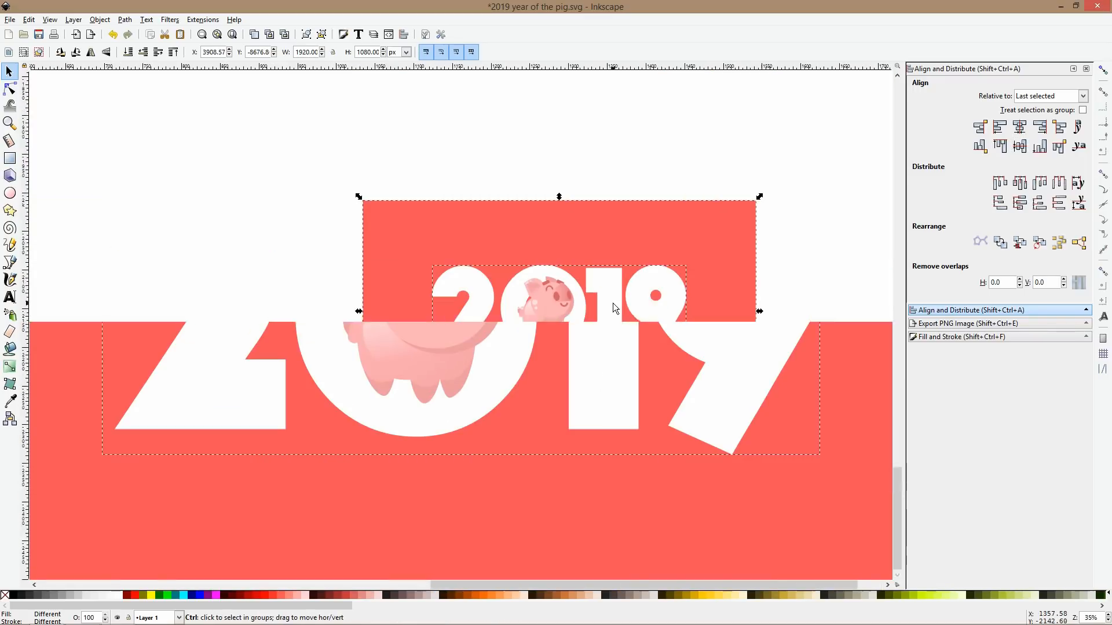
{"action": "left_click", "coordinate": [647, 295]}
{"action": "left_click_drag", "start_coordinate": [689, 312], "coordinate": [660, 311]}
{"action": "left_click", "coordinate": [681, 270]}
{"action": "left_click", "coordinate": [623, 296]}
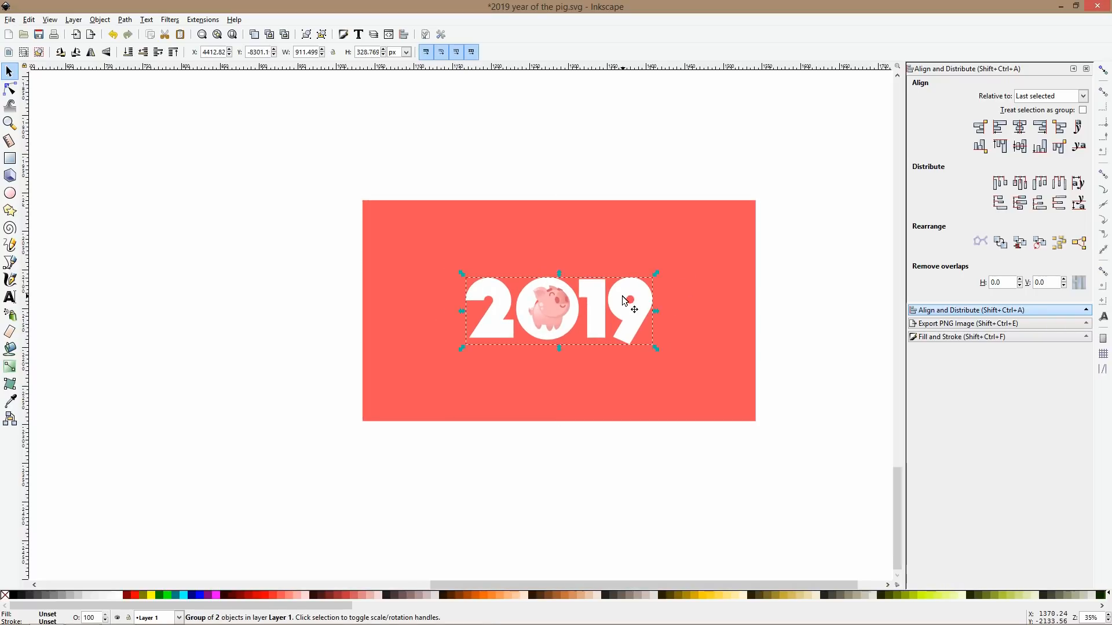
Draw a white rectangle behind the pig in the zero and enlarge it to about 58 × 49 mm.
{"action": "scroll", "coordinate": [623, 297], "scroll_direction": "up", "scroll_amount": 3, "text": "ctrl"}
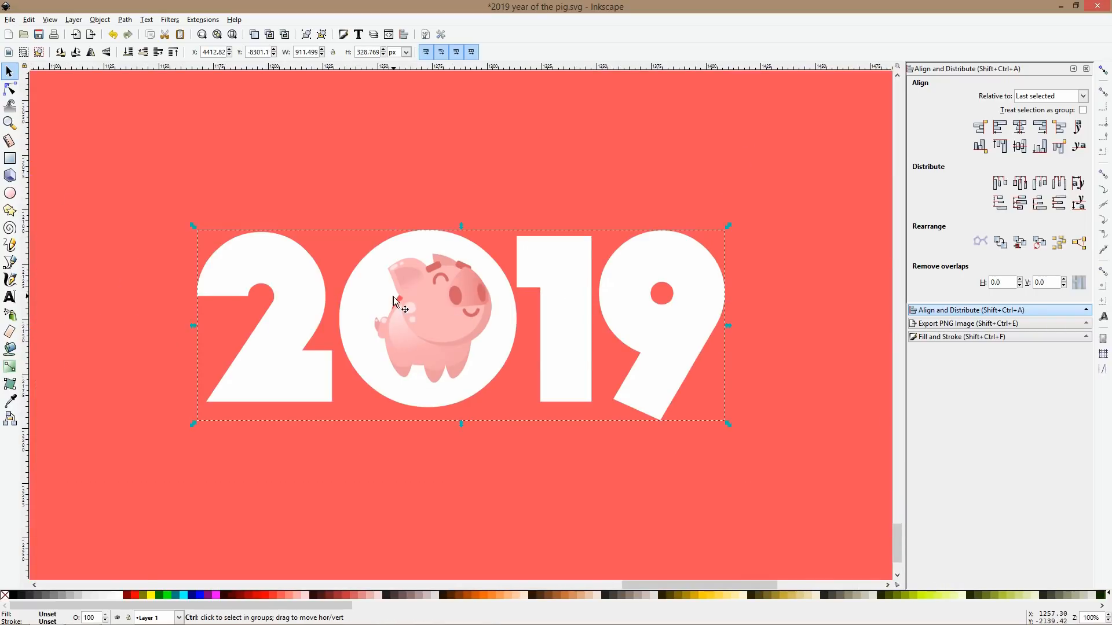
{"action": "scroll", "coordinate": [392, 303], "scroll_direction": "up", "scroll_amount": 4, "text": "ctrl"}
{"action": "left_click", "coordinate": [9, 158]}
{"action": "left_click_drag", "start_coordinate": [290, 241], "coordinate": [607, 476]}
{"action": "key", "text": "End"}
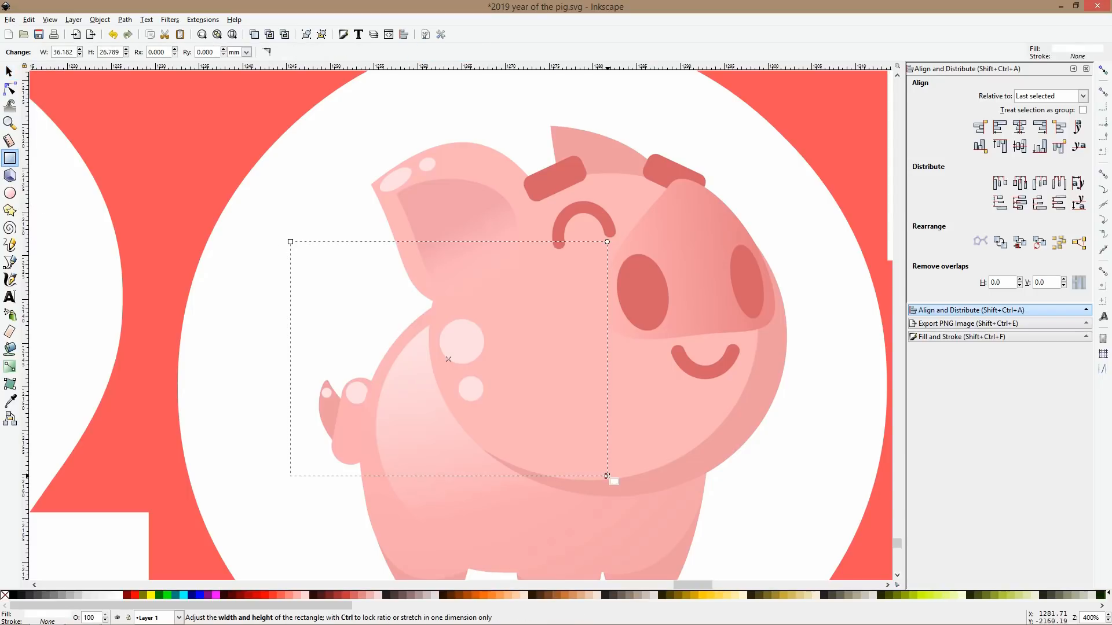
{"action": "key", "text": "s"}
{"action": "scroll", "coordinate": [588, 398], "scroll_direction": "down", "scroll_amount": 4, "text": "ctrl"}
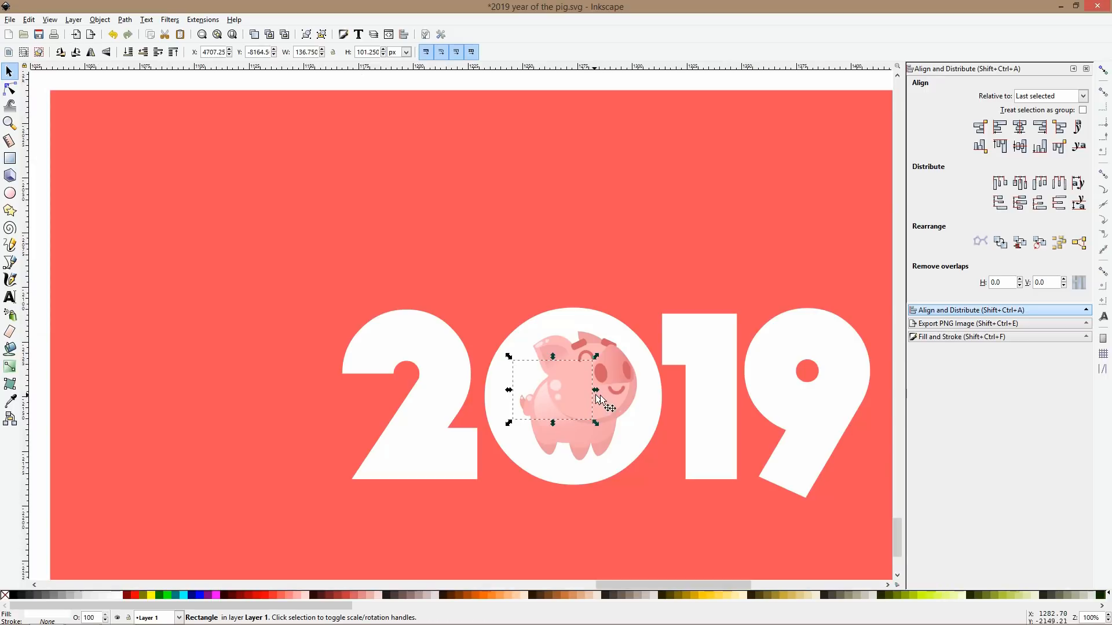
{"action": "left_click_drag", "start_coordinate": [595, 390], "coordinate": [643, 394], "text": "ctrl"}
{"action": "left_click_drag", "start_coordinate": [575, 441], "coordinate": [577, 460]}
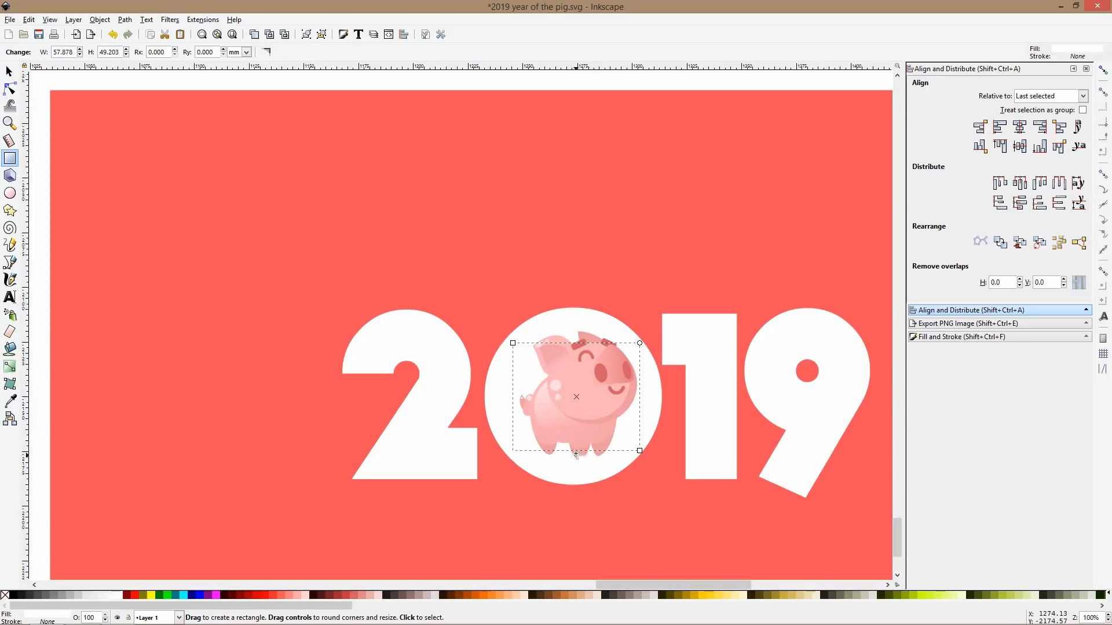
Enter the lettering group and scale the pig down about its centre to about 193 × 213 px.
{"action": "left_click", "coordinate": [585, 409]}
{"action": "double_click", "coordinate": [589, 367]}
{"action": "left_click_drag", "start_coordinate": [579, 326], "coordinate": [578, 329], "text": "ctrl+shift"}
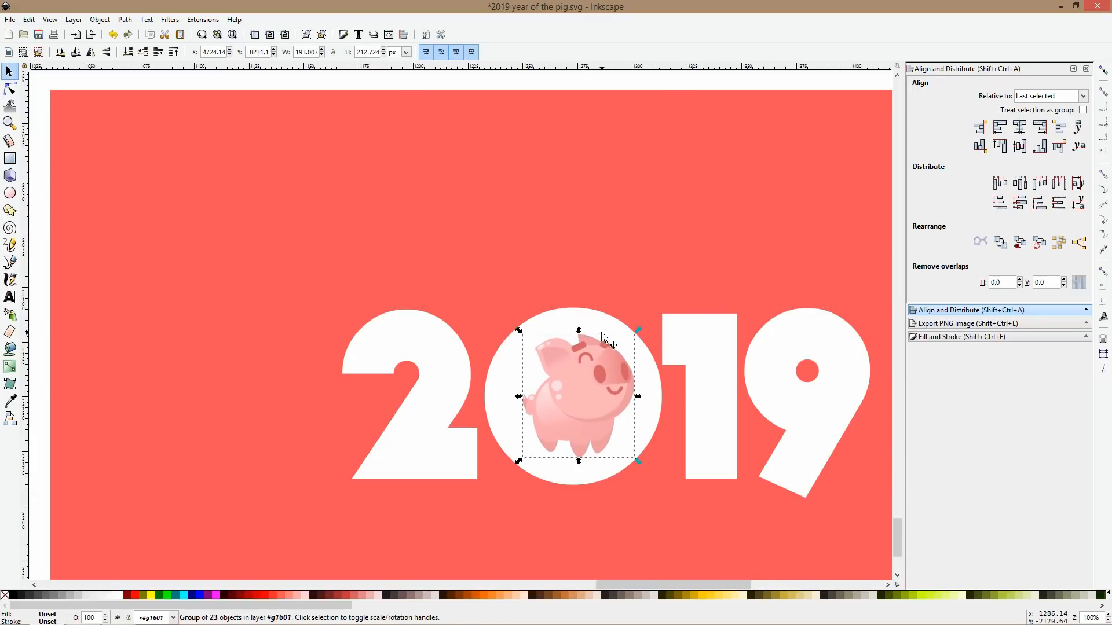
{"action": "scroll", "coordinate": [602, 336], "scroll_direction": "down", "scroll_amount": 3, "text": "ctrl"}
{"action": "key", "text": "Escape"}
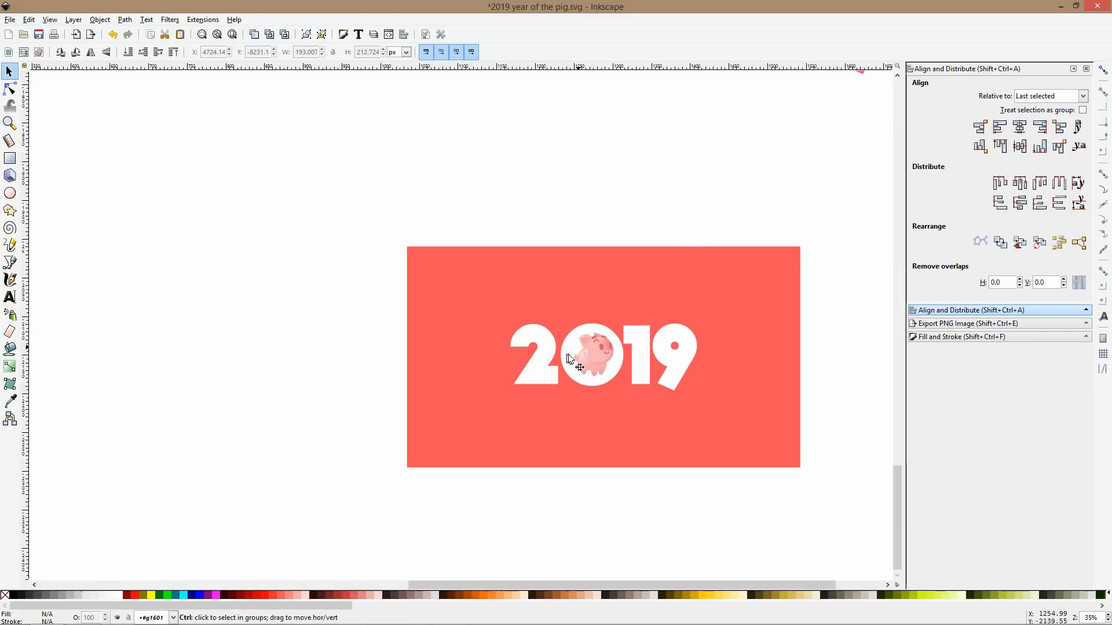
{"action": "scroll", "coordinate": [608, 355], "scroll_direction": "up", "scroll_amount": 3, "text": "ctrl"}
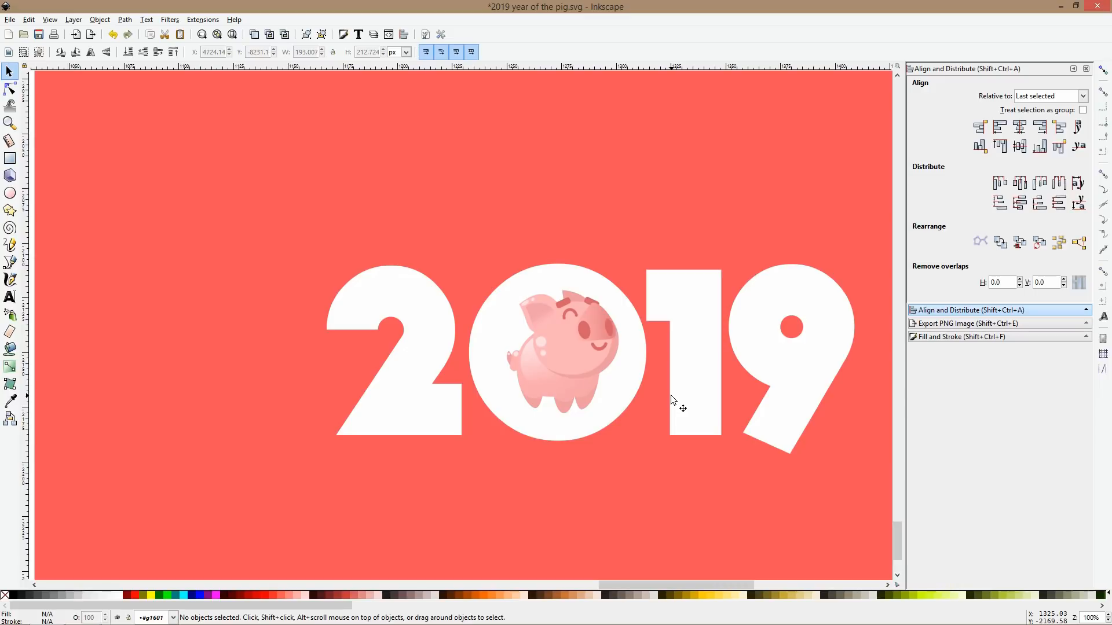
{"action": "scroll", "coordinate": [742, 367], "scroll_direction": "down", "scroll_amount": 2, "text": "ctrl"}
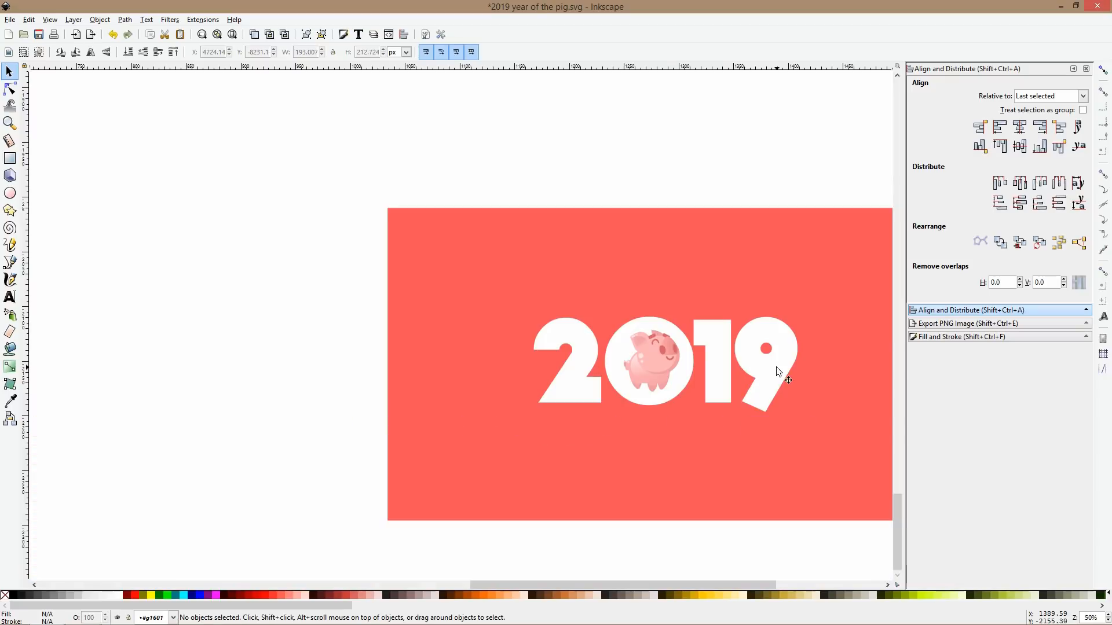
{"action": "scroll", "coordinate": [720, 290], "scroll_direction": "up", "scroll_amount": 2, "text": "ctrl"}
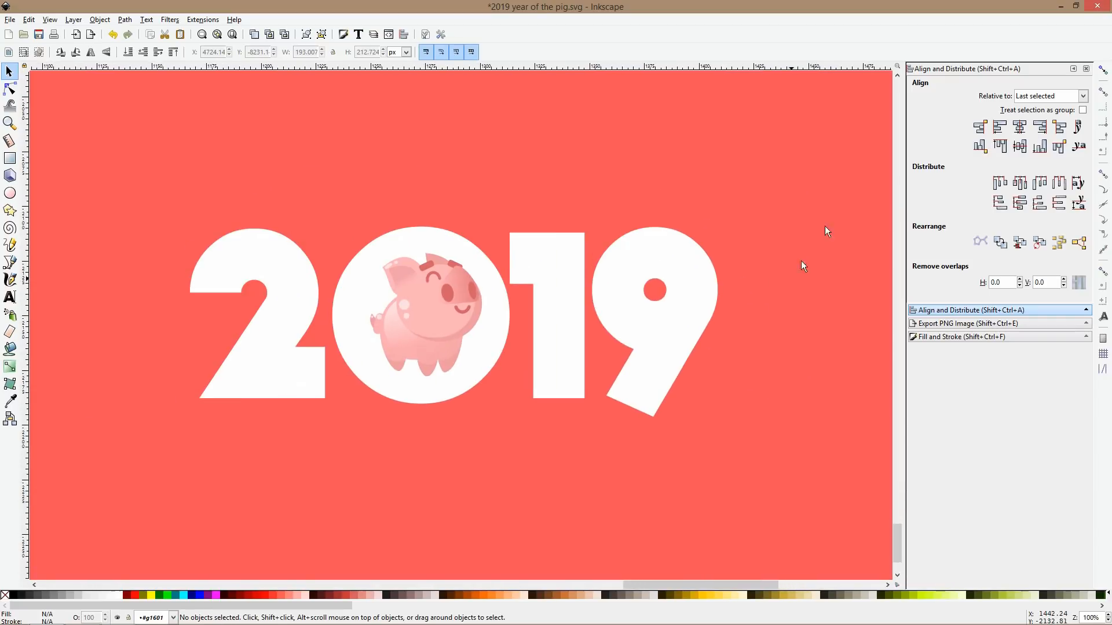